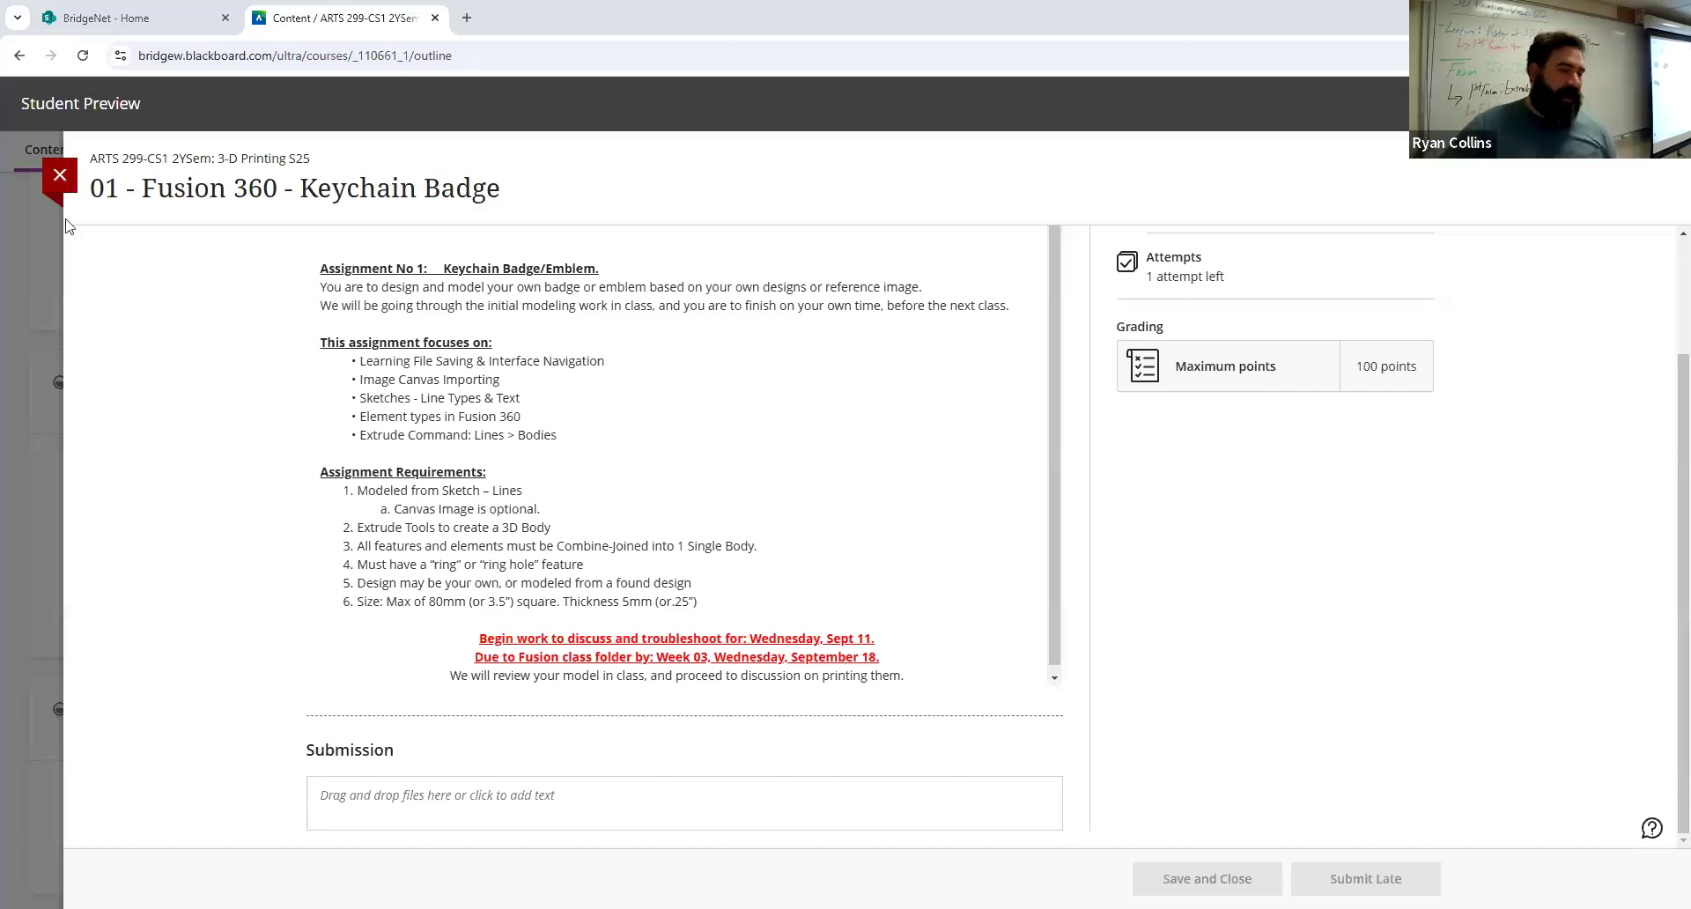
Step: Switch to Fusion and open the Example - Duck Coin design from the 01 - Extrude Keychain folder
key("alt+Tab")
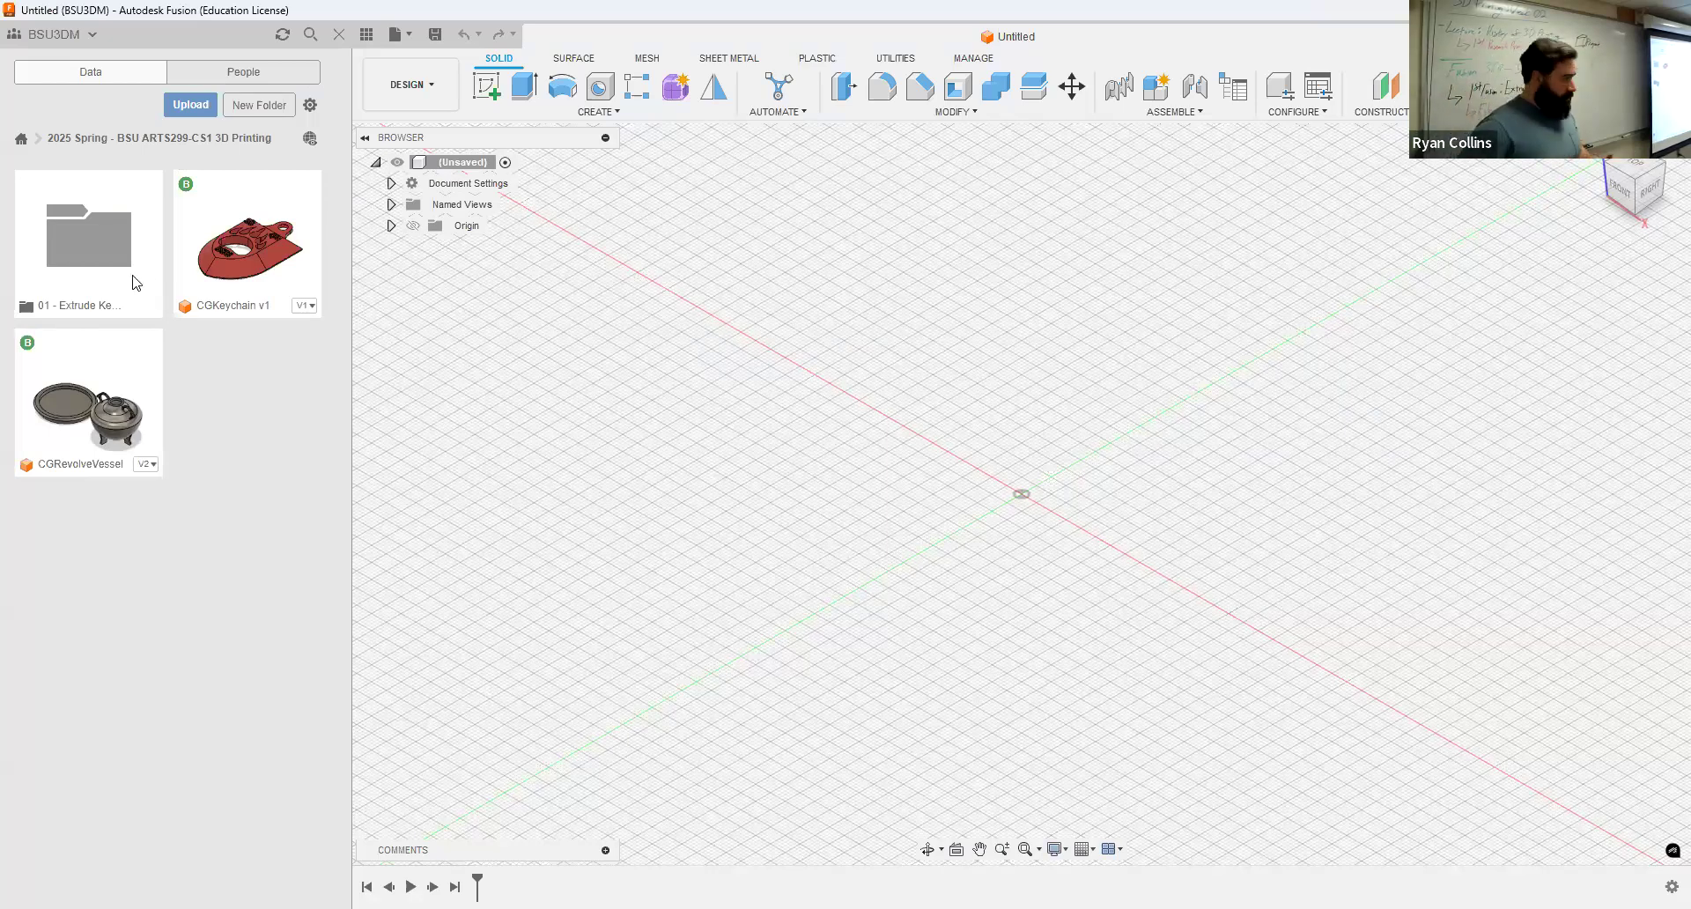
left_click(74, 42)
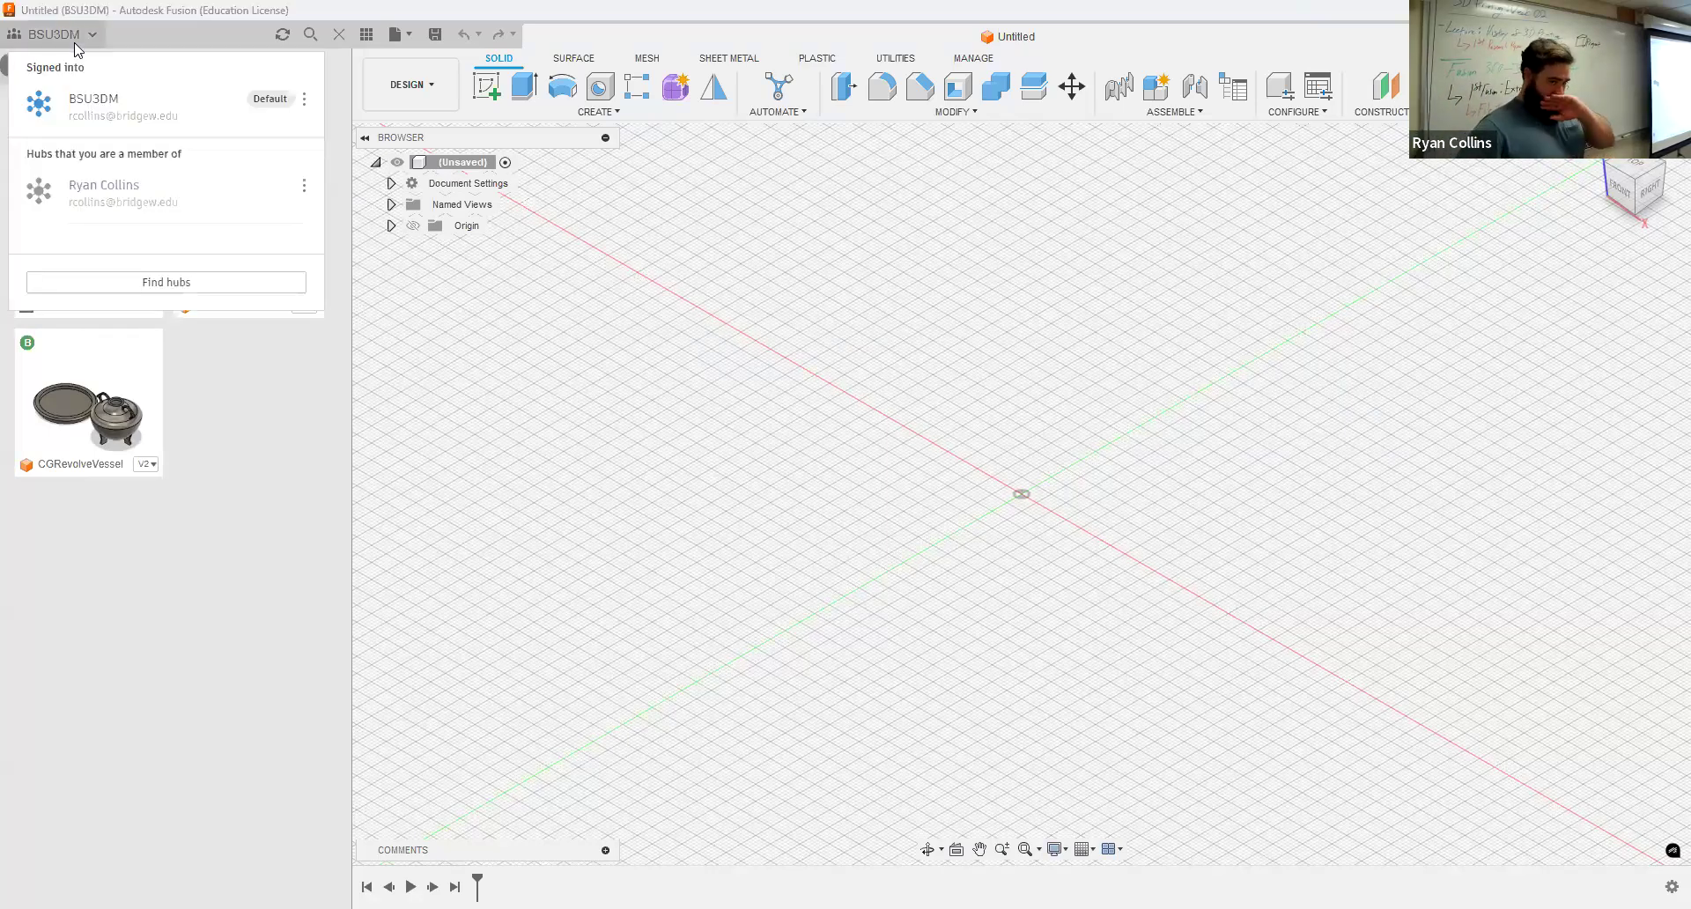
left_click(256, 471)
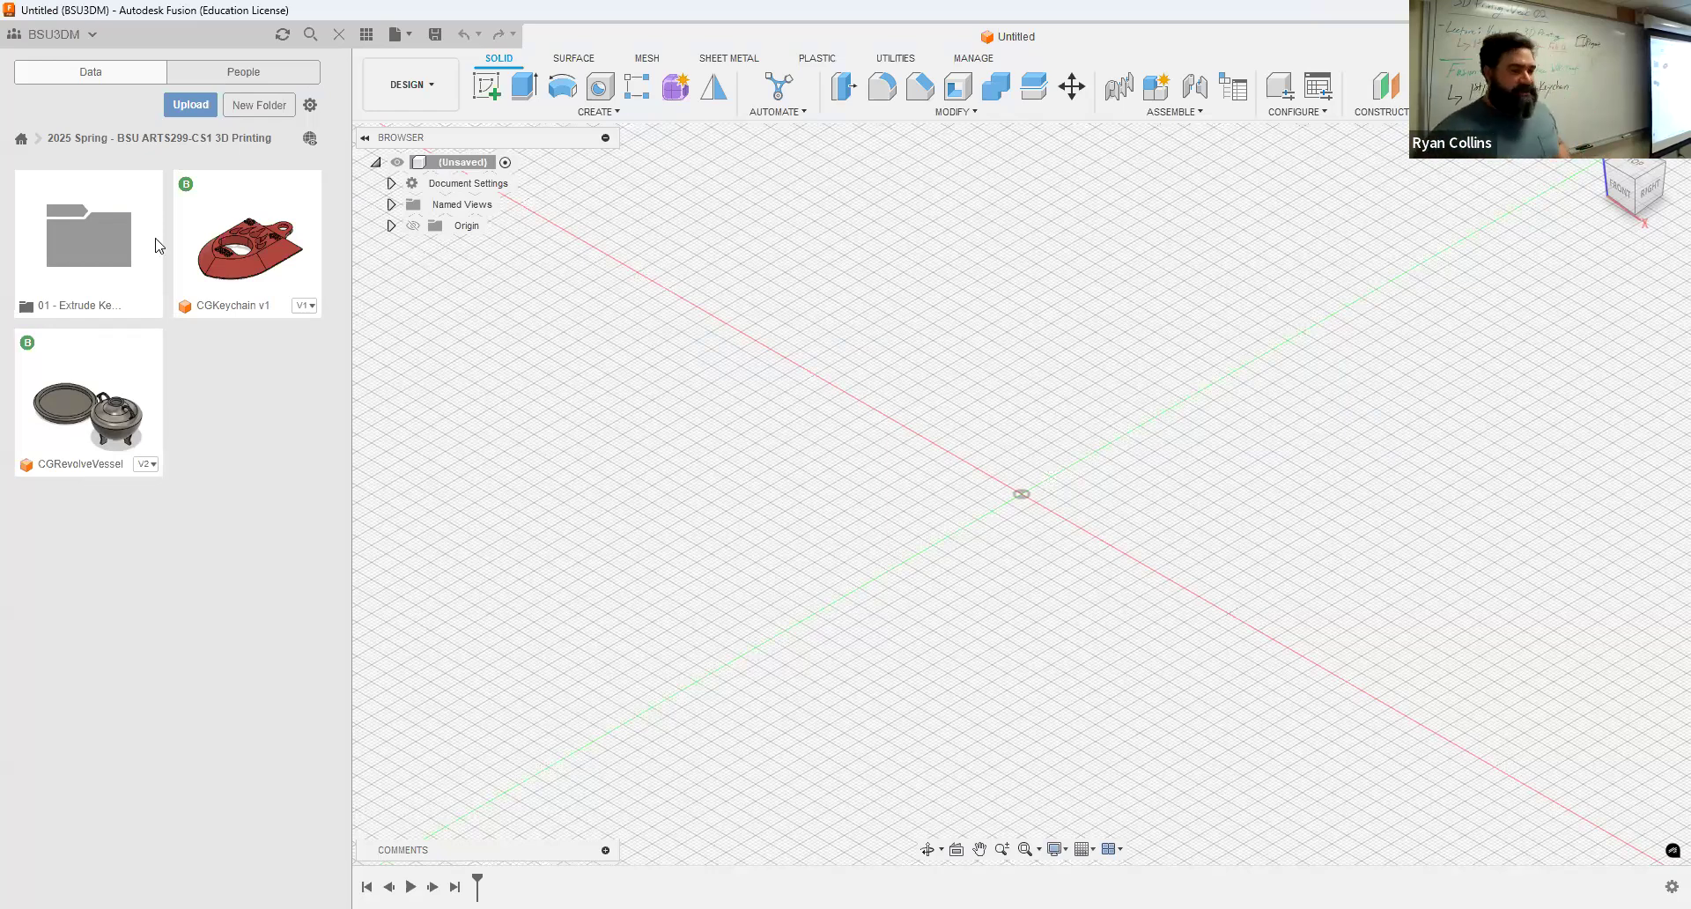
left_click(88, 245)
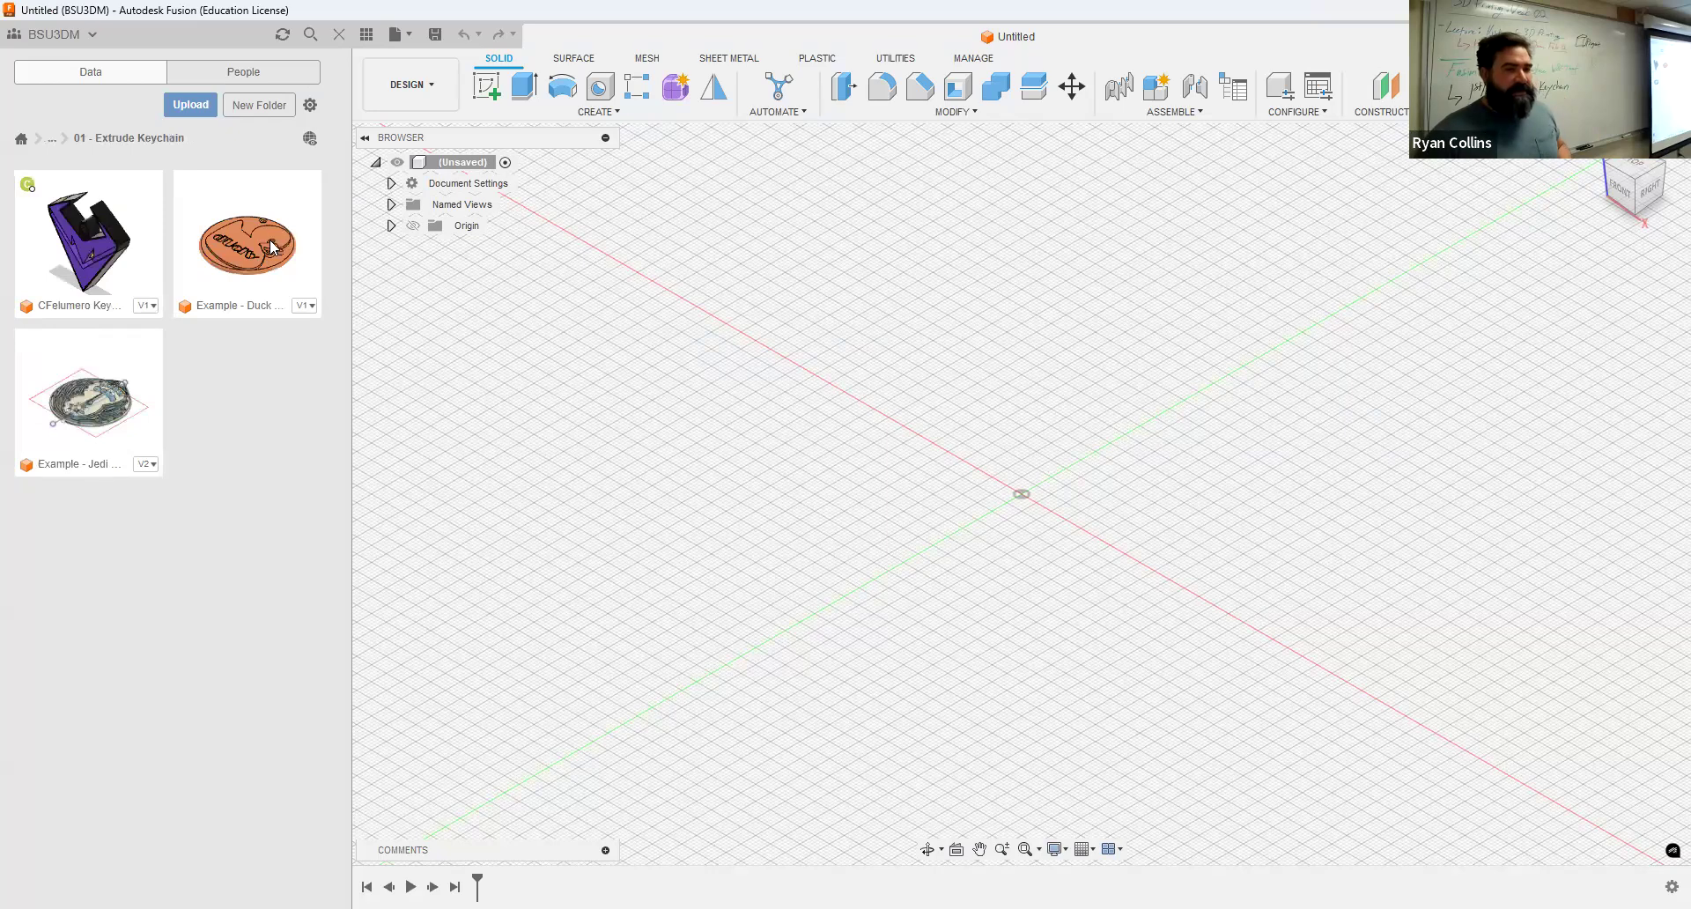
left_click(270, 231)
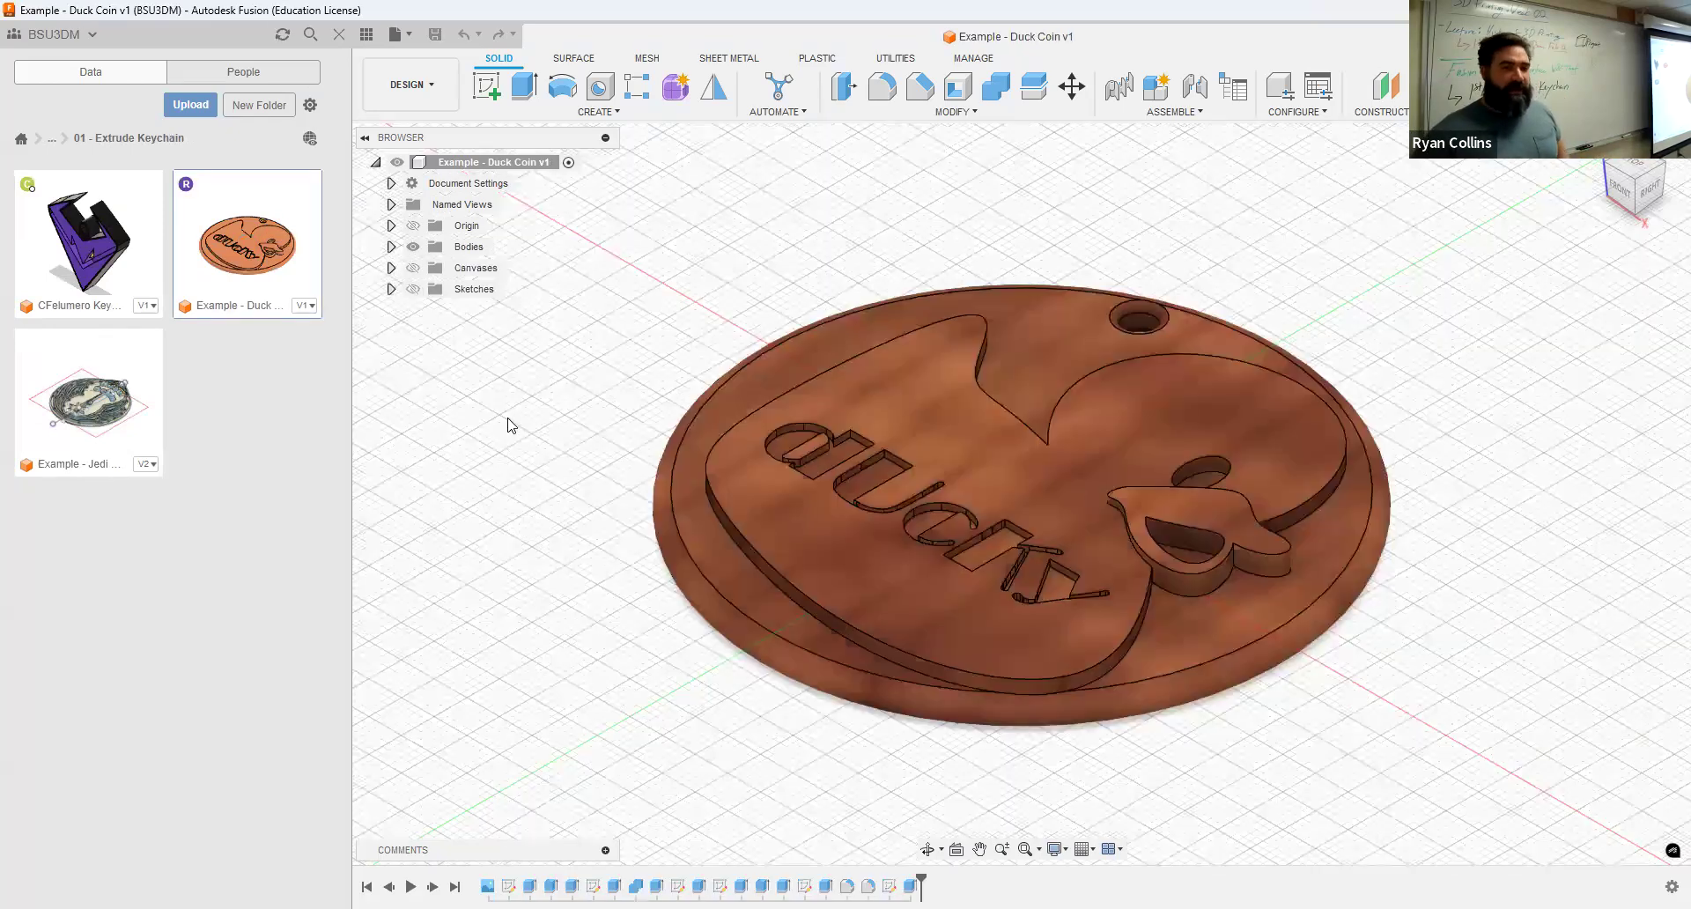
Step: Export the Duck Coin design as an Autodesk Fusion Archive (.f3d) file to the Downloads folder
left_click(396, 35)
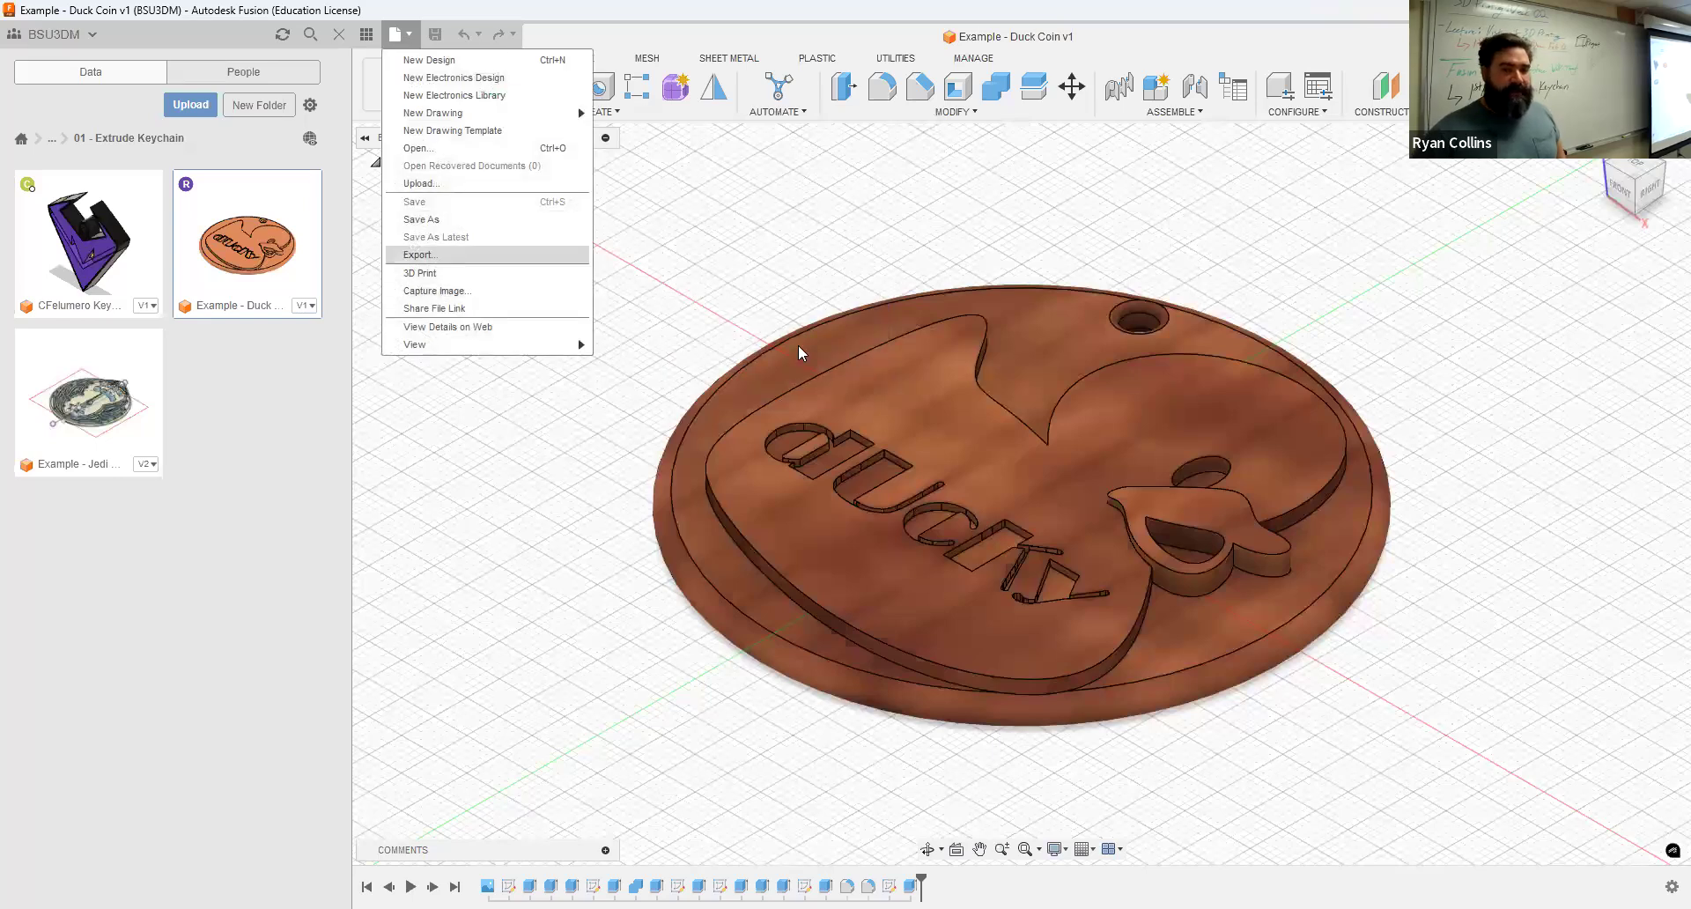
left_click(445, 256)
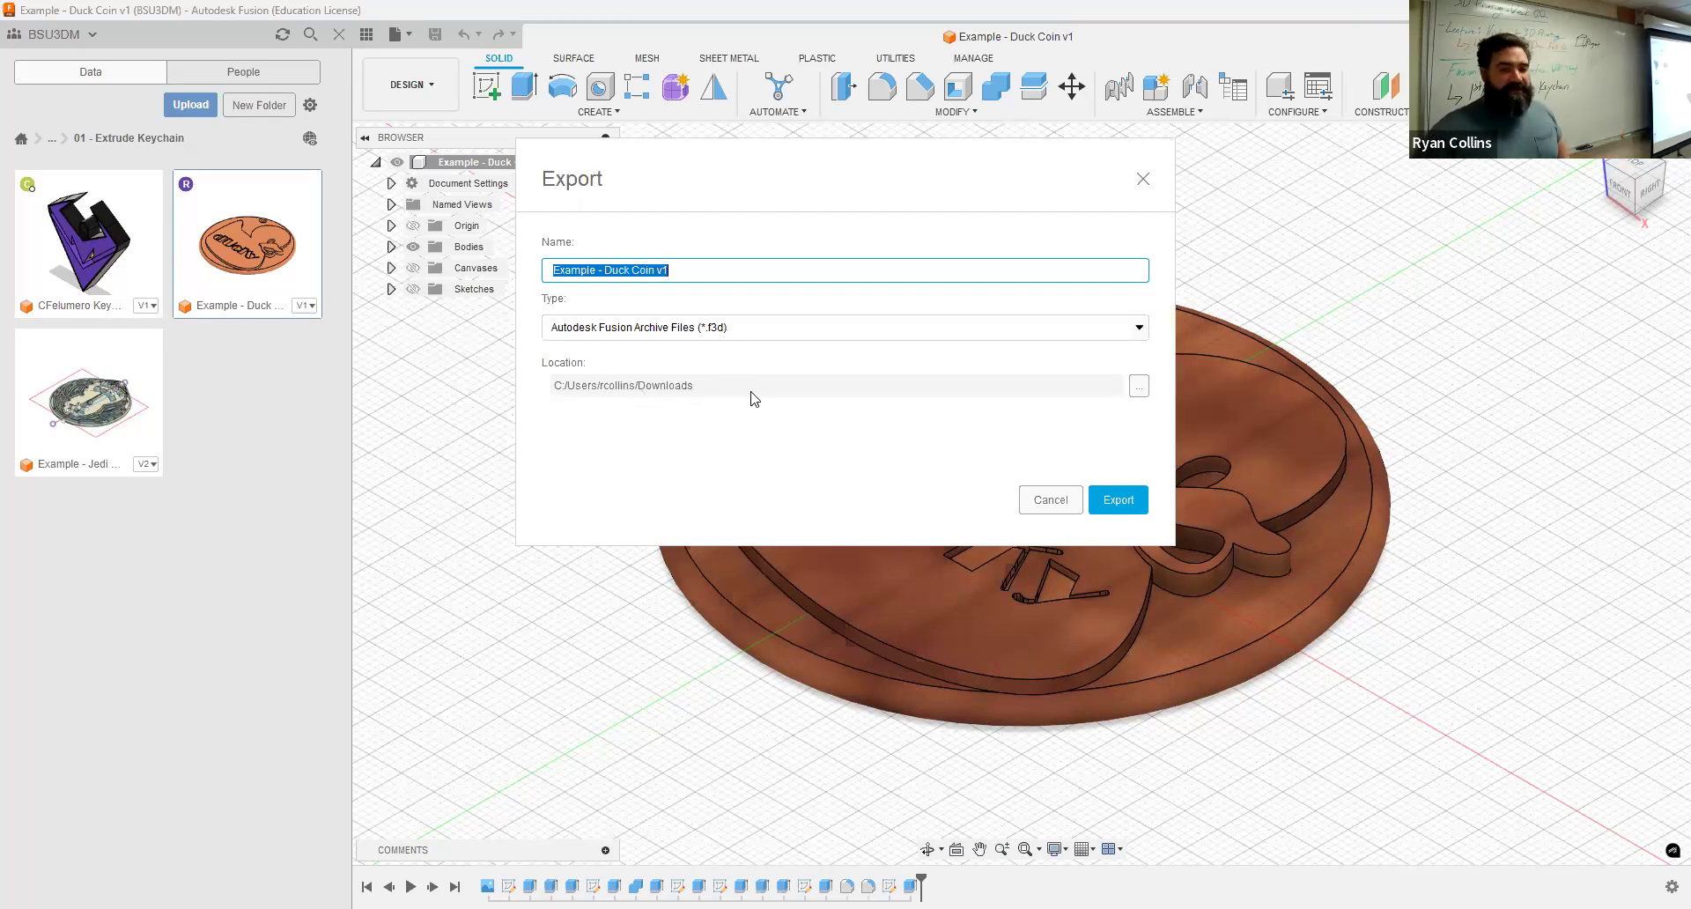
left_click(1138, 388)
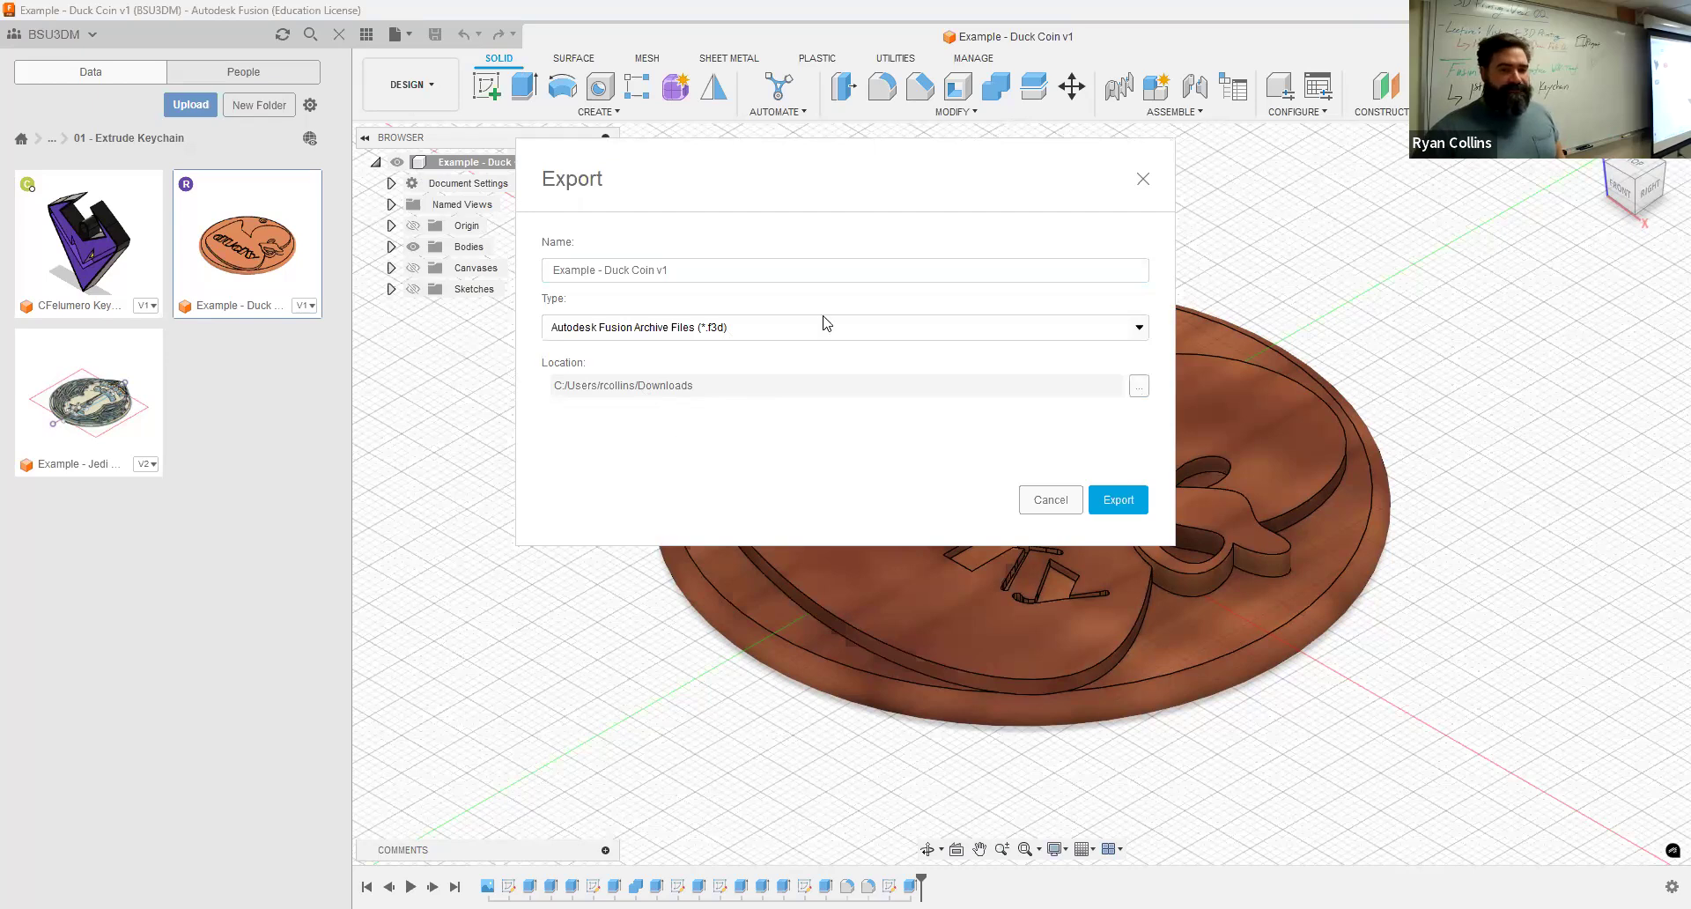
left_click(1230, 580)
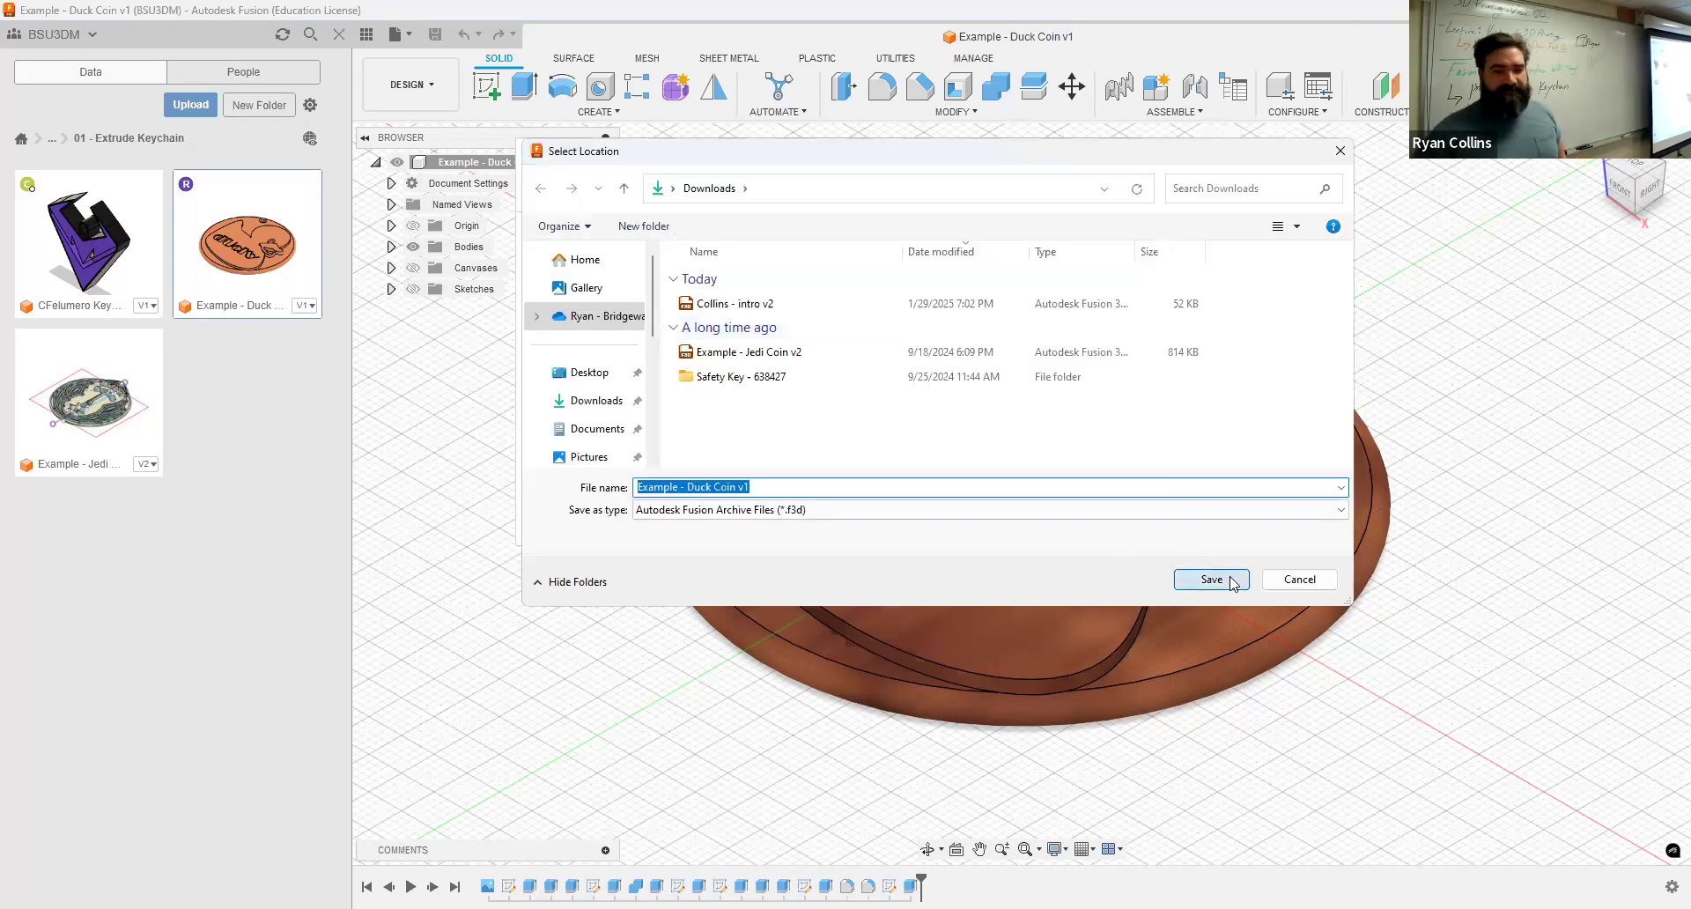
left_click(1115, 501)
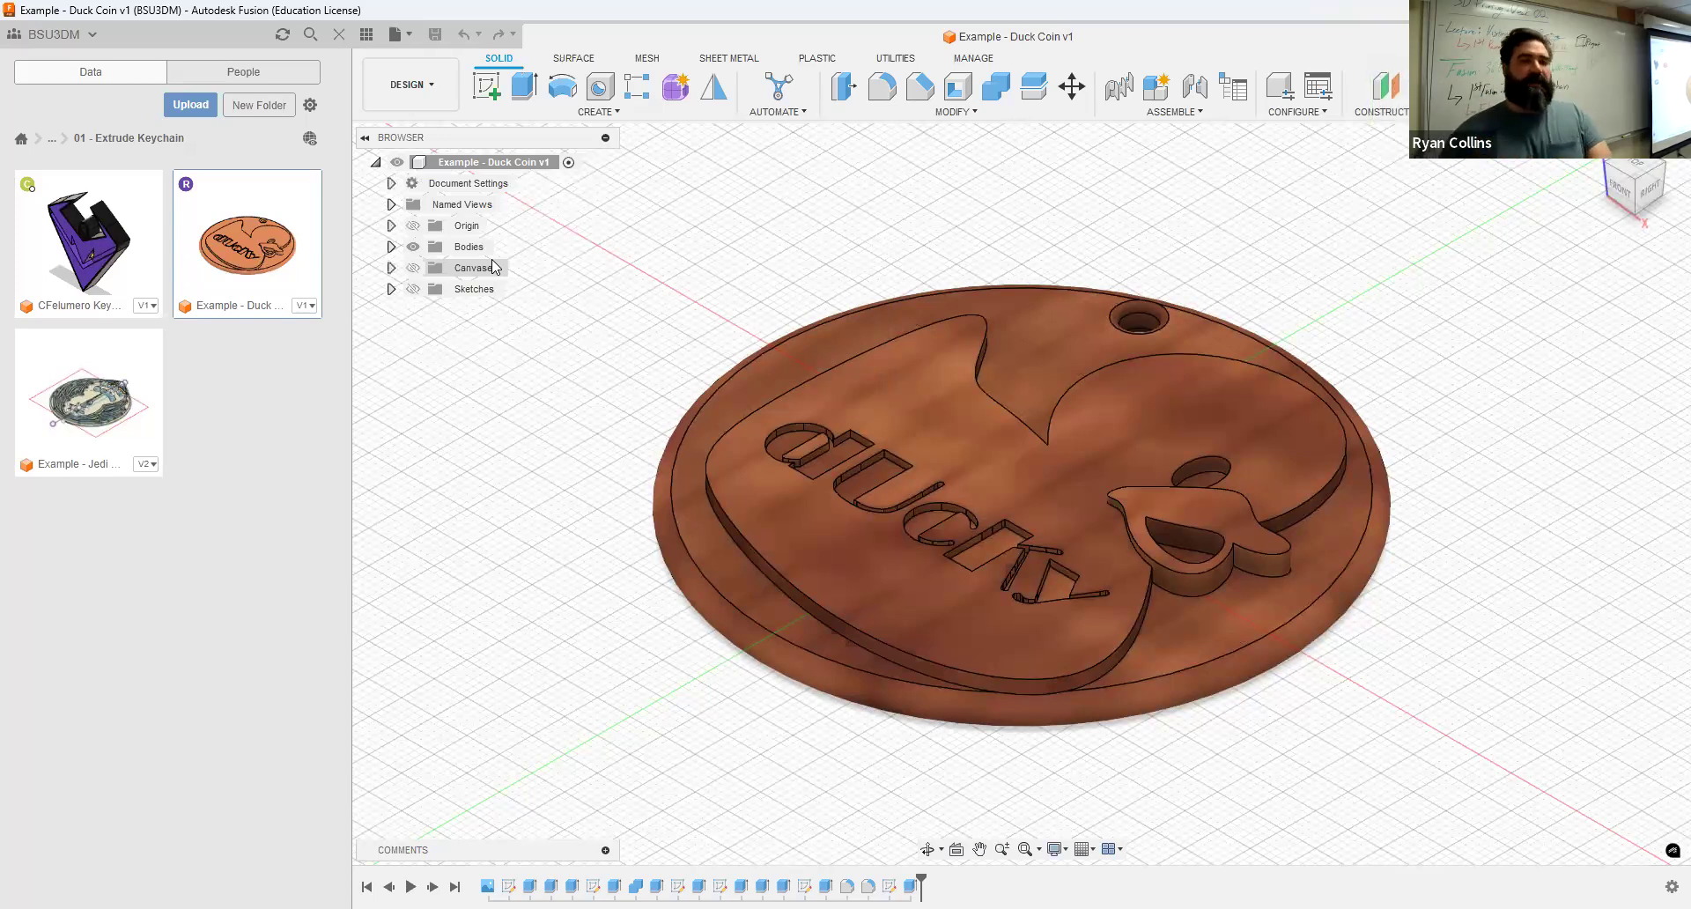
Step: Upload the exported Example - Duck Coin v1 file into the 01 - Extrude Keychain project folder
left_click(203, 111)
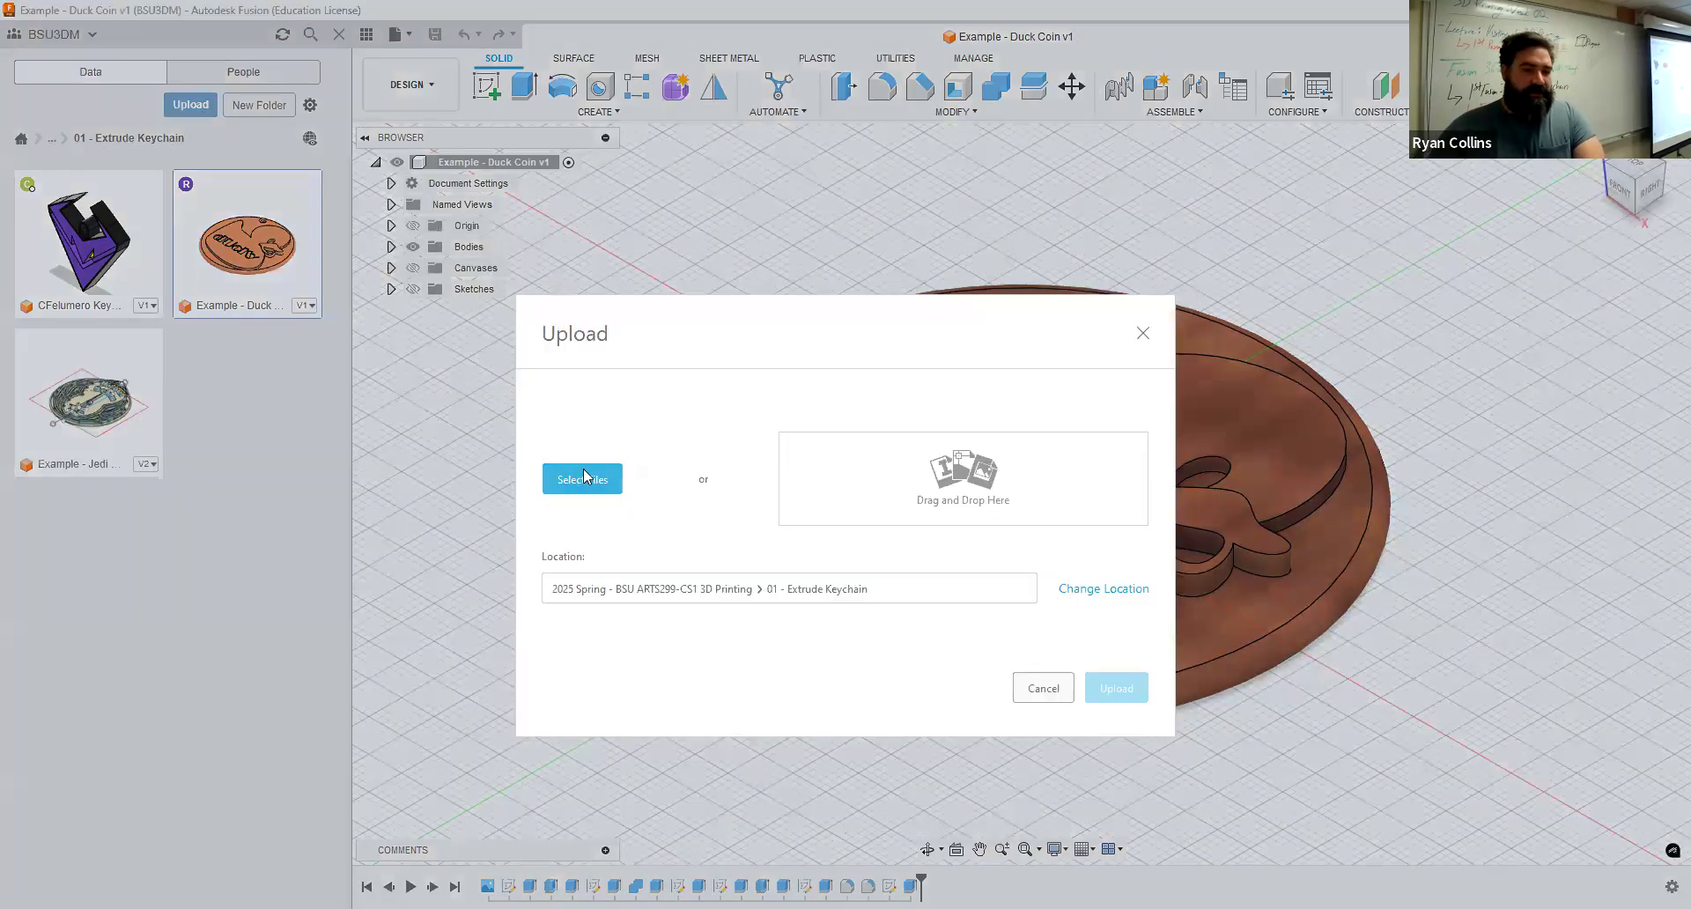
left_click(584, 477)
left_click(234, 188)
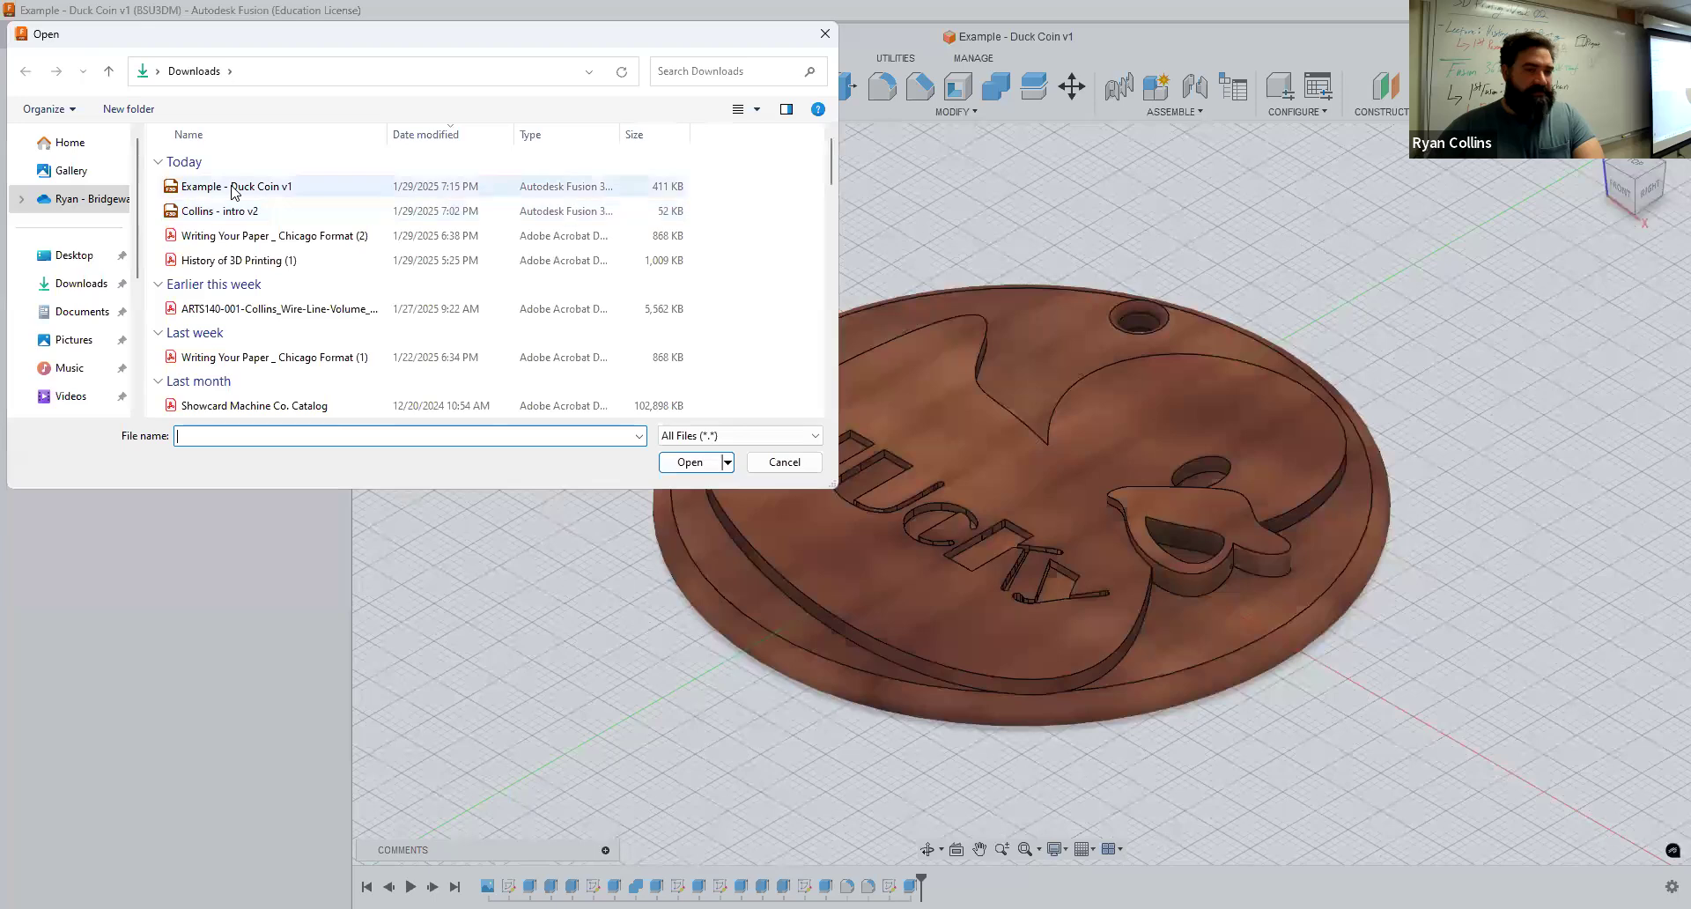
left_click(724, 463)
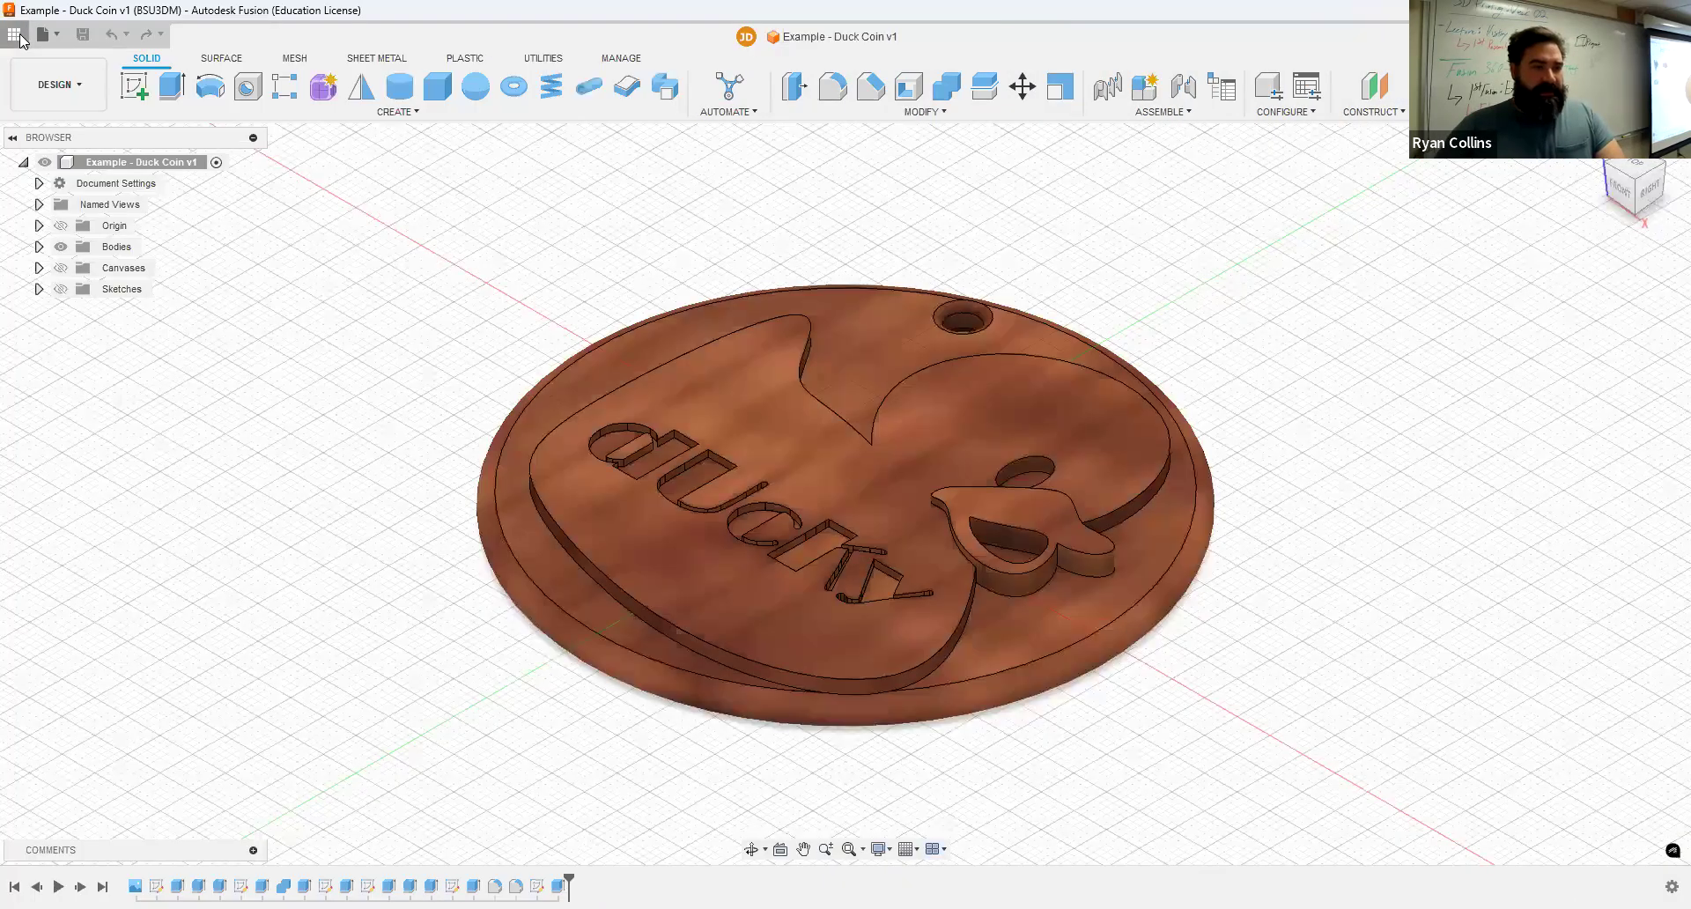
Step: Open the Example - Jedi Coin design and set its visual style to Shaded
left_click(19, 37)
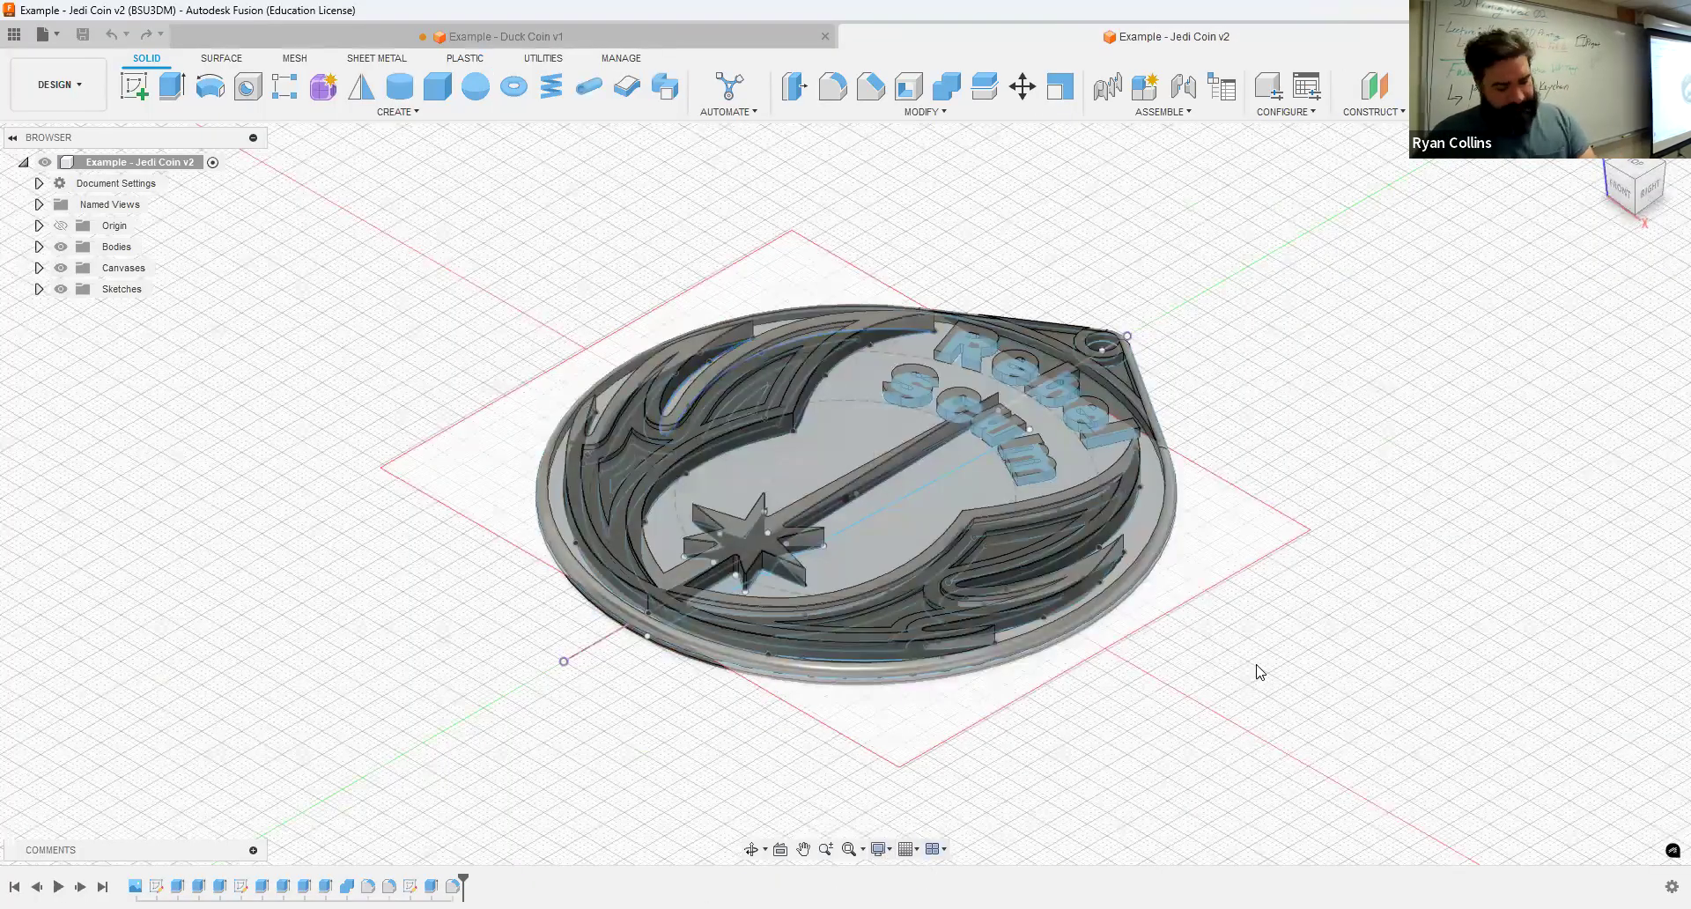
left_click(880, 848)
mouse_move(934, 724)
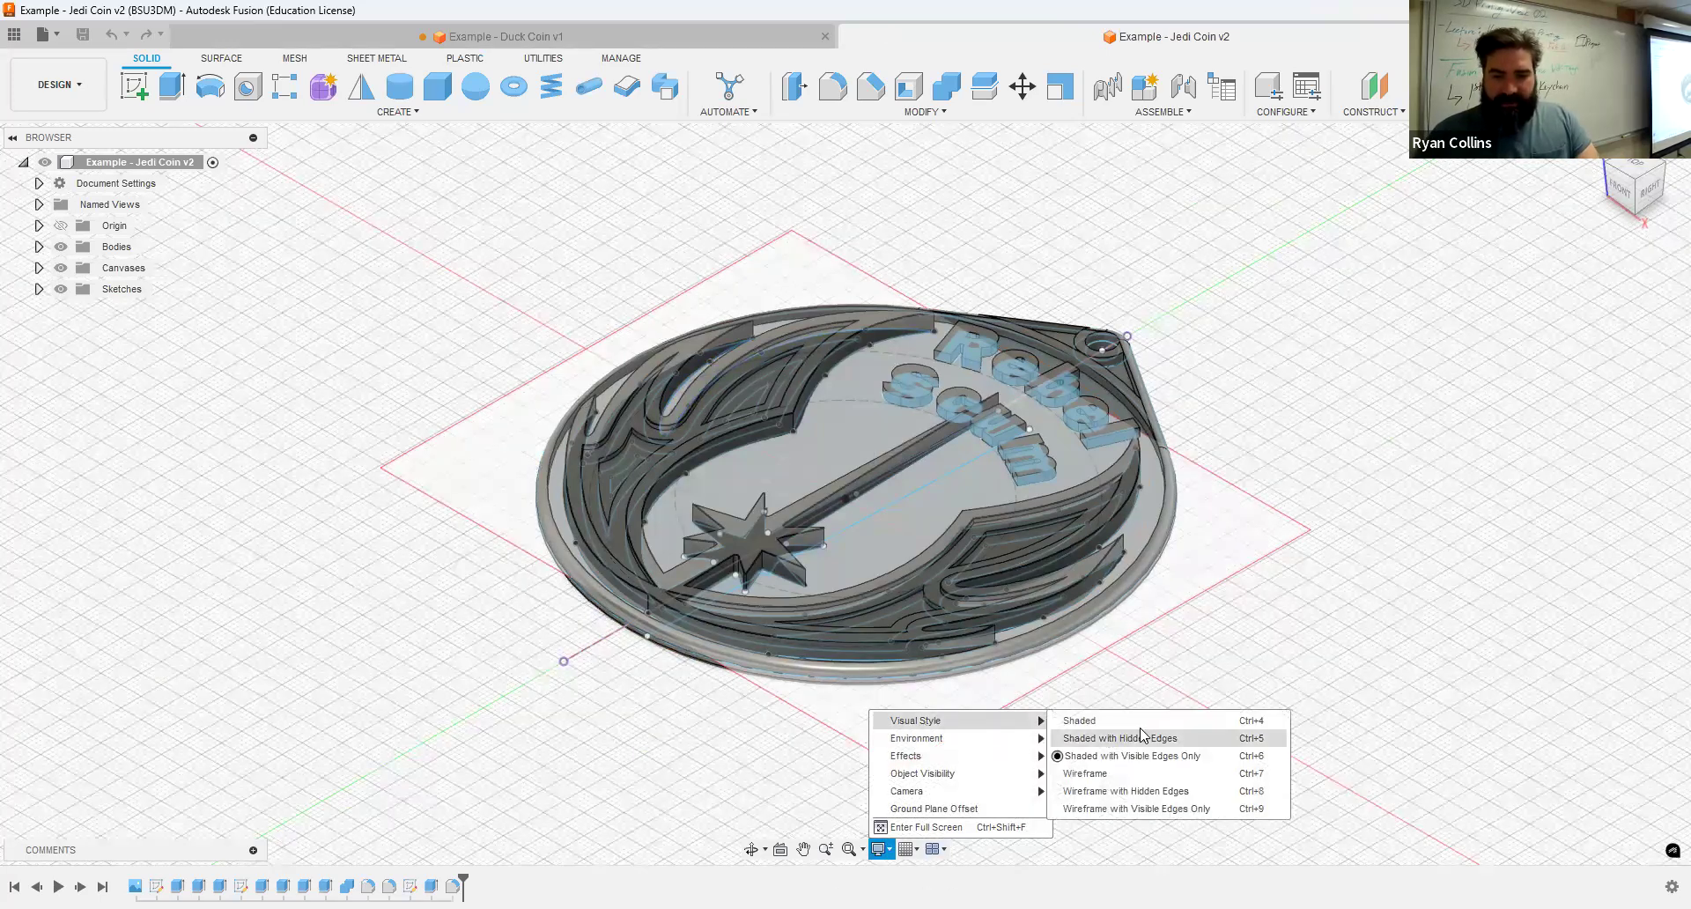
left_click(1132, 744)
left_click(875, 848)
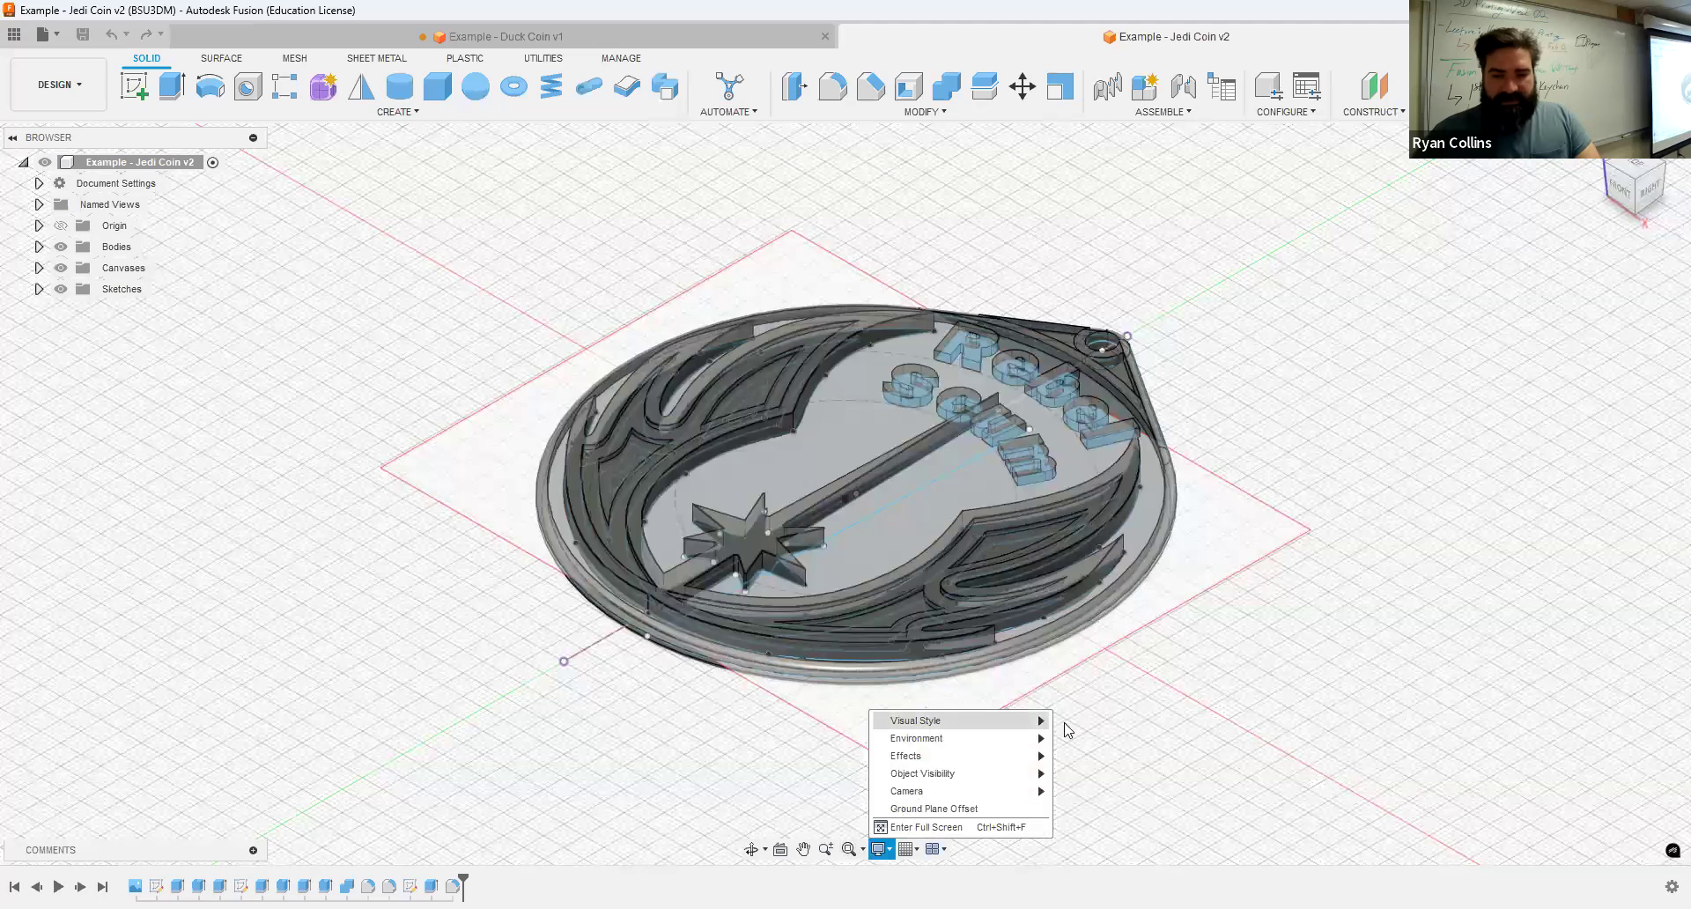
mouse_move(1039, 720)
left_click(1136, 720)
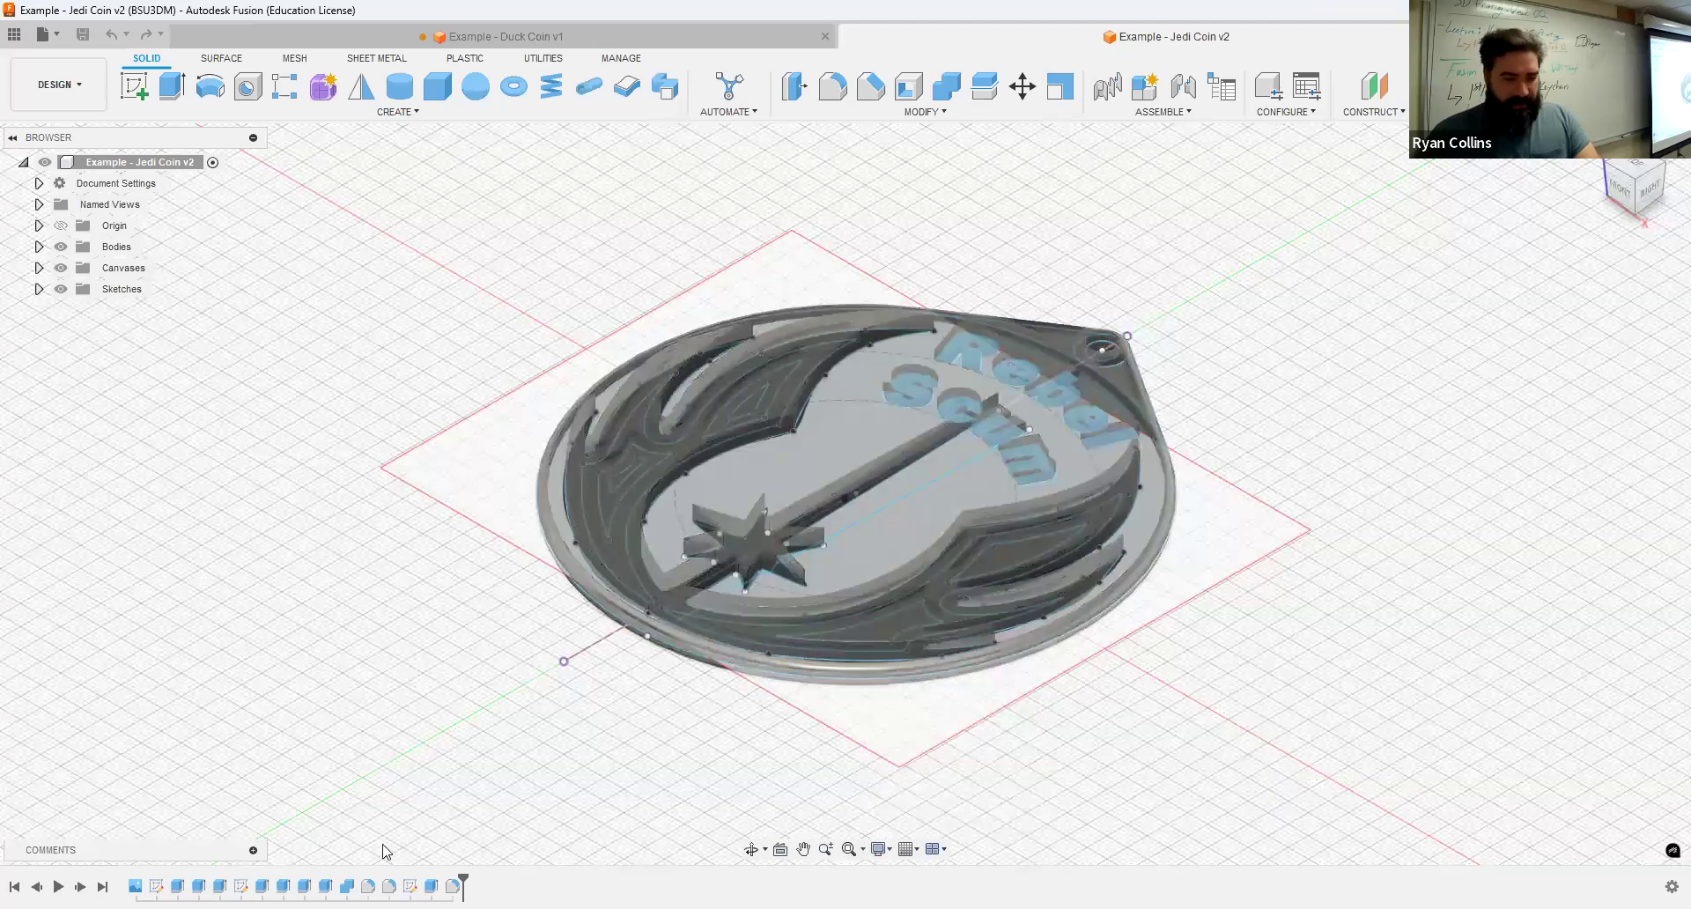
Step: Hide the Jedi Coin's canvases and sketches so only the coin body shows
middle_click_drag(1321, 752, 70, 302, "shift")
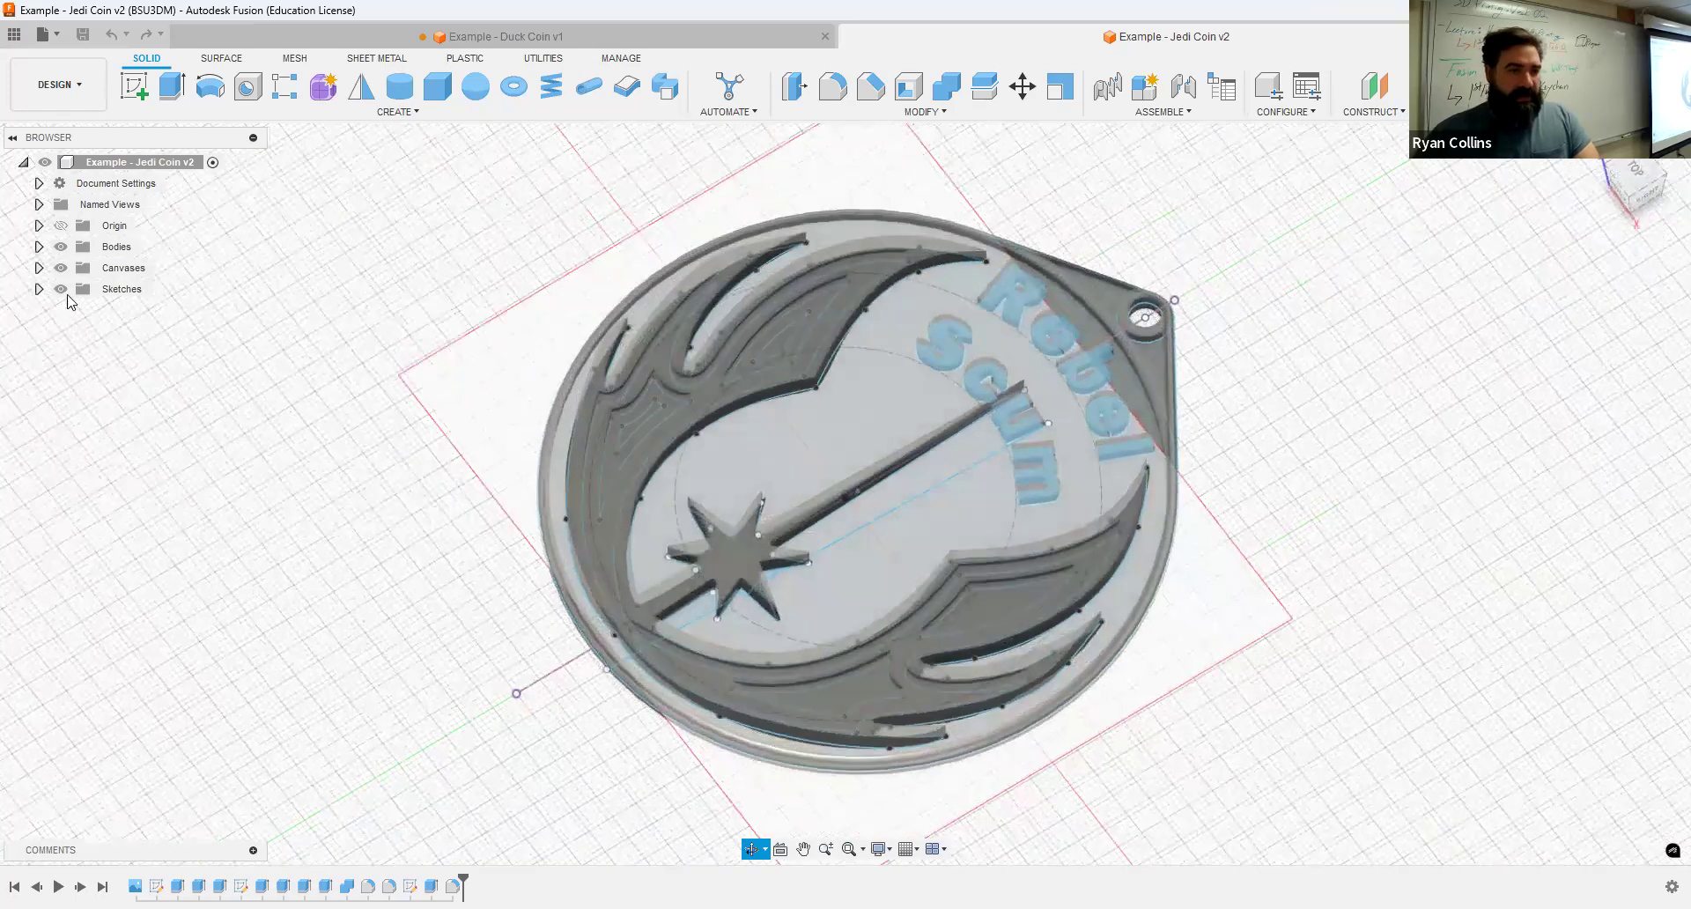
left_click(63, 268)
mouse_move(1115, 574)
middle_mouse_down("shift")
mouse_move(1262, 606)
mouse_move(669, 440)
mouse_move(220, 353)
middle_mouse_up("shift")
left_click(61, 289)
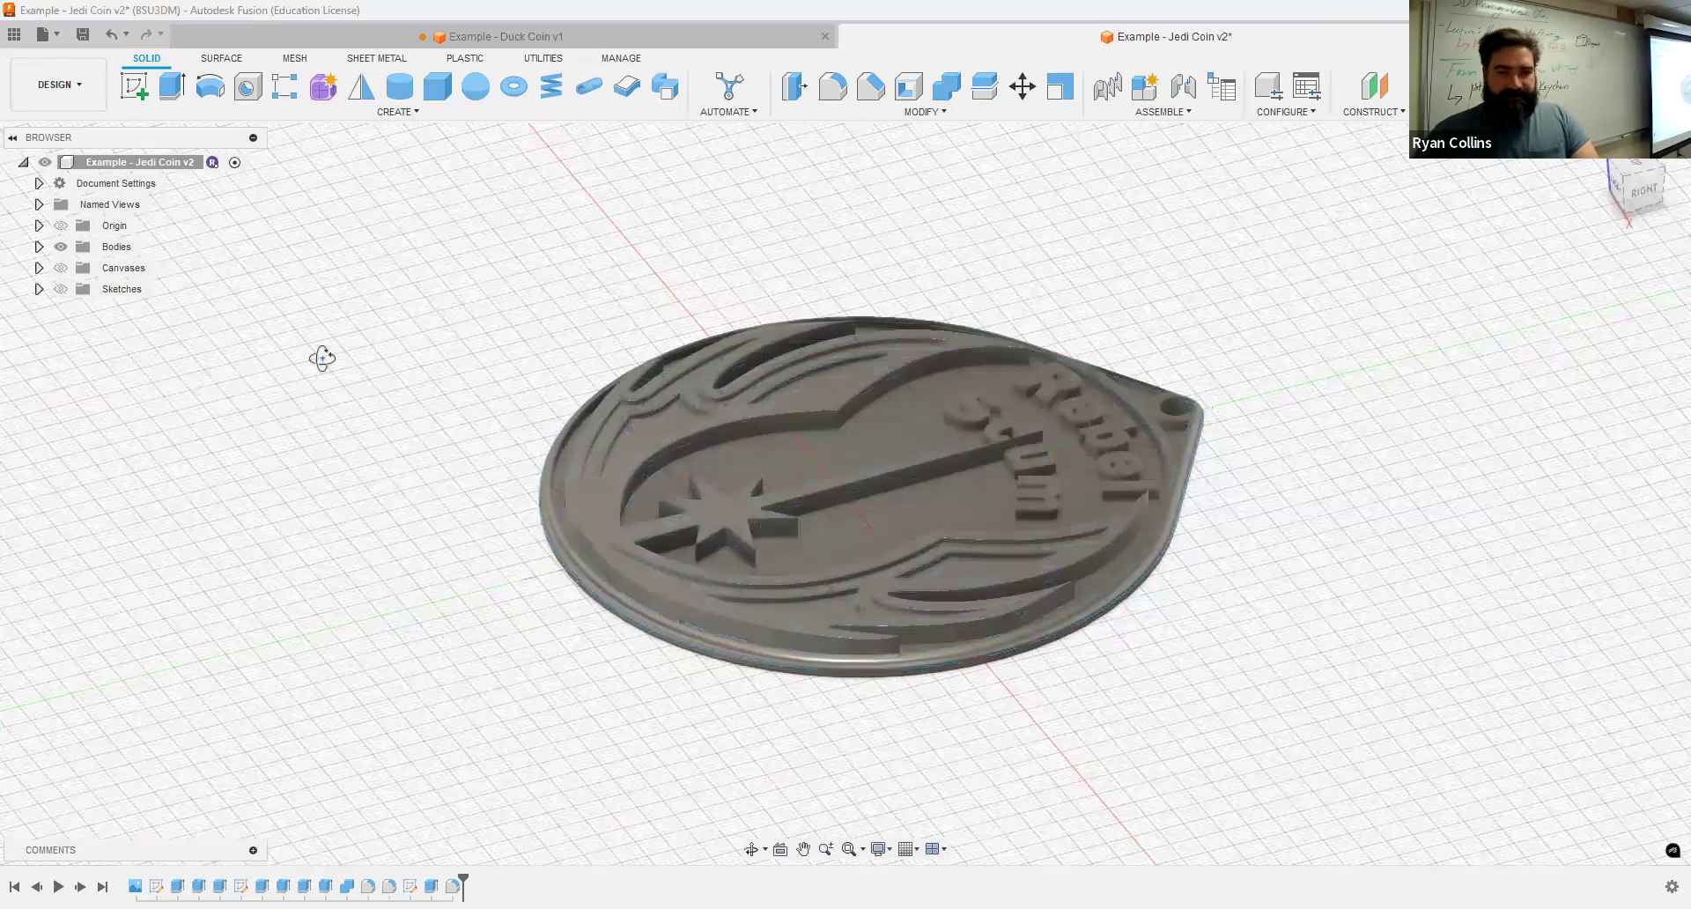
Step: Orbit around the Jedi Coin to inspect the finished body from the front
middle_click_drag(426, 391, 384, 515, "shift")
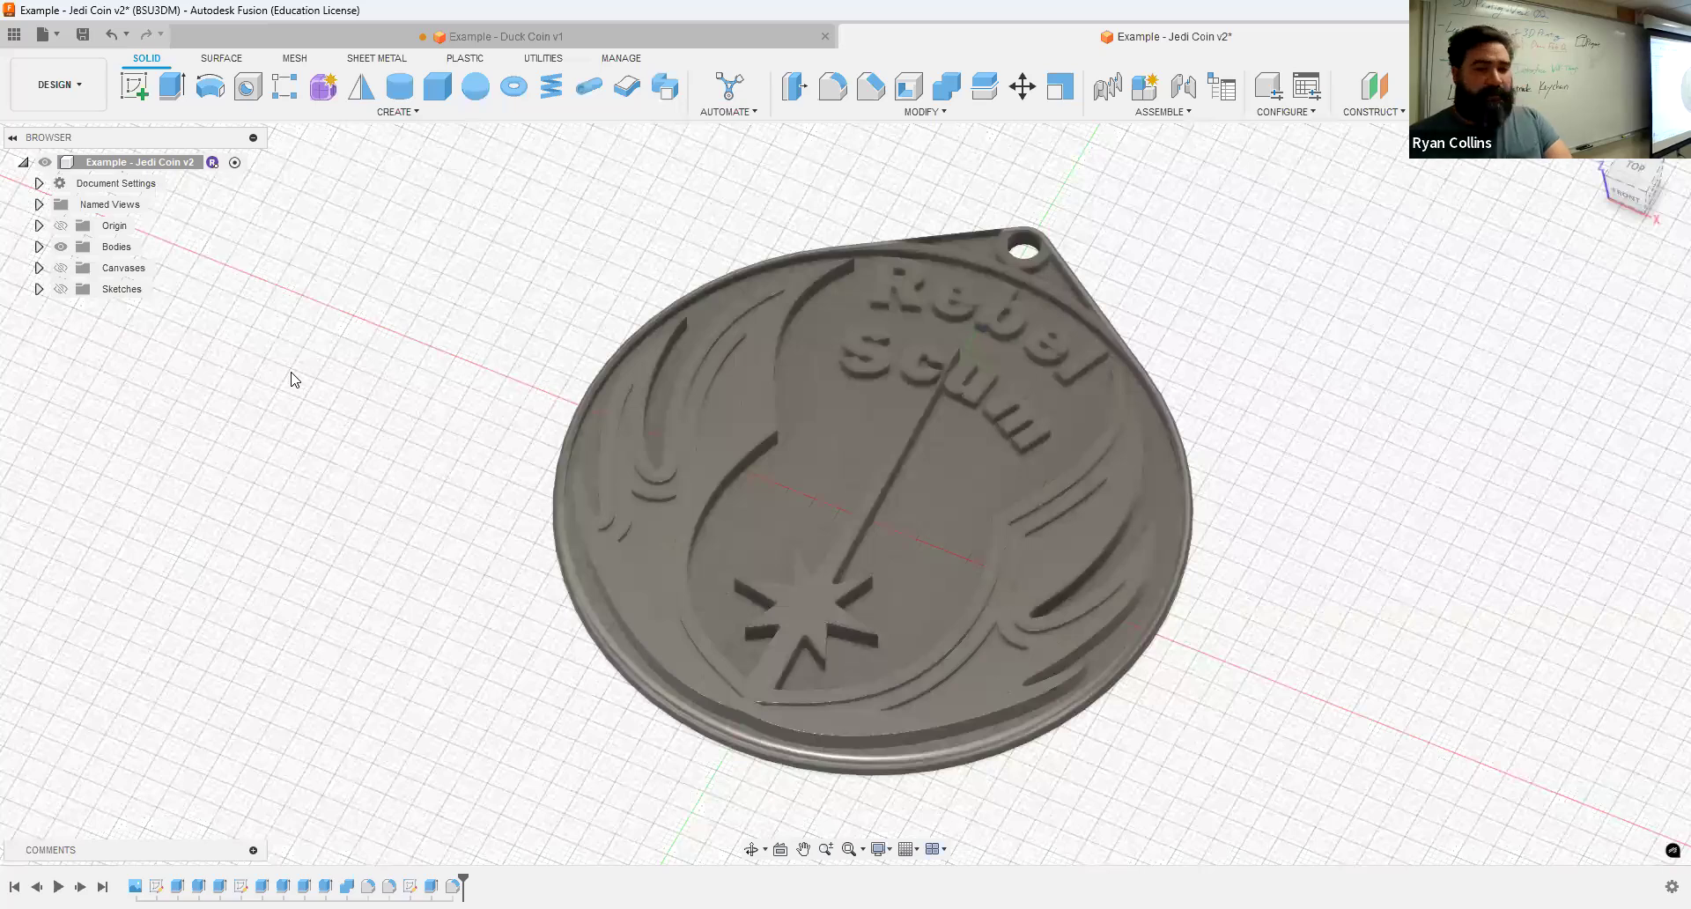
key("shift+n")
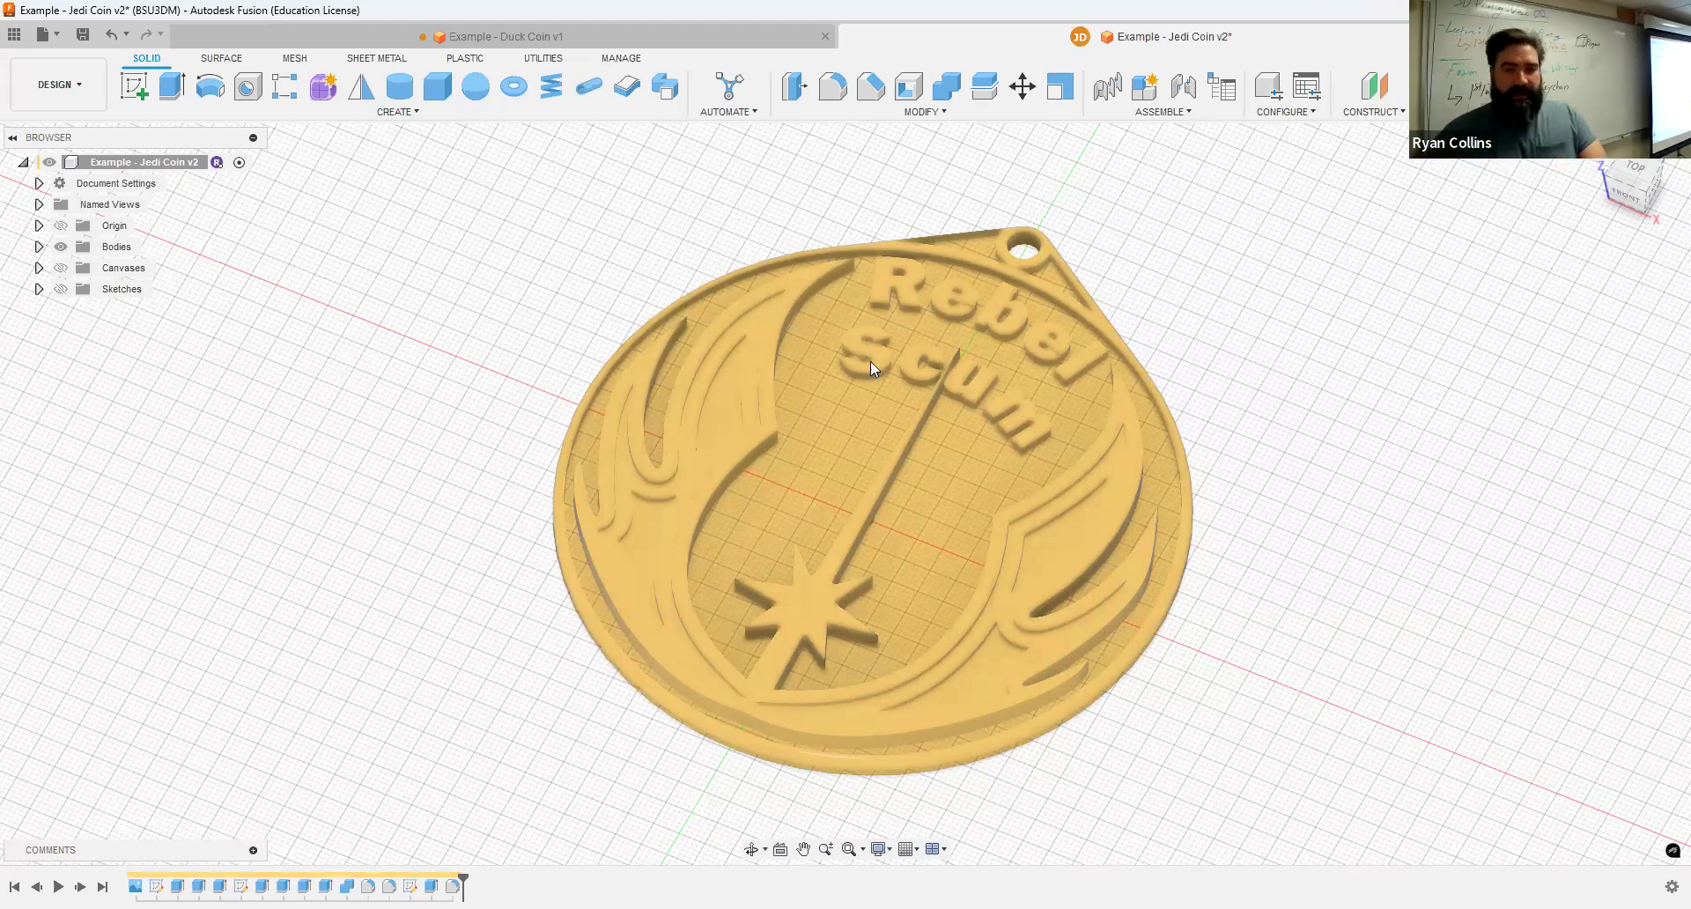
middle_click_drag(1249, 573, 1259, 529, "shift")
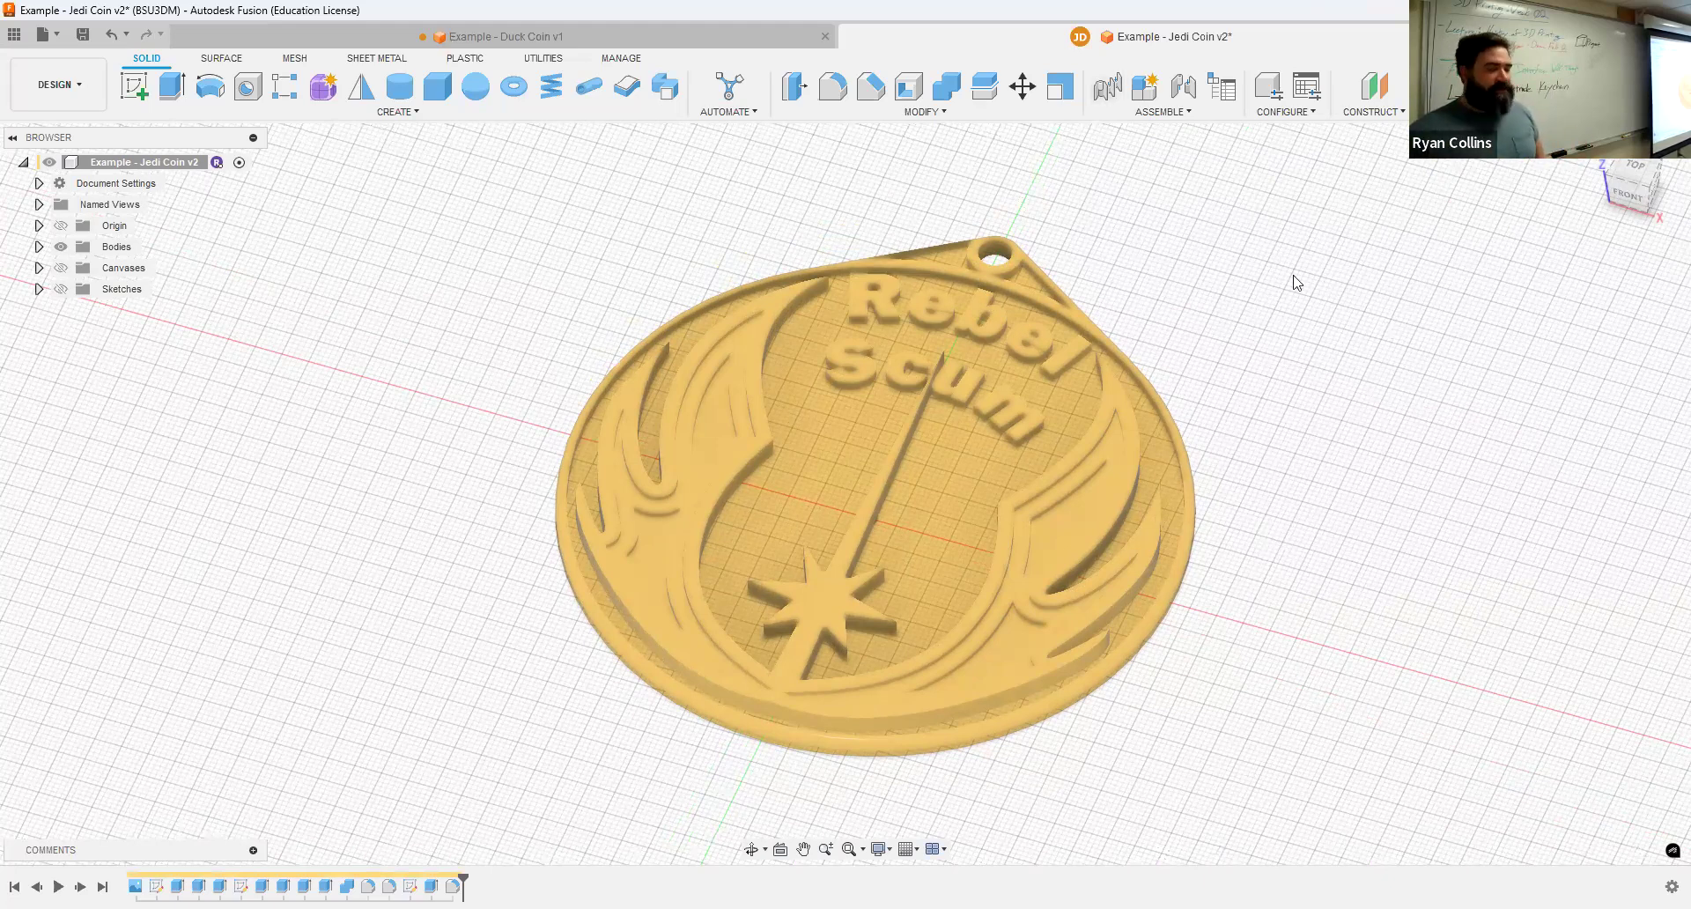
Step: Switch to the Duck Coin tab and hide its bodies and sketches to show only the duck canvas image
key("ctrl+Tab")
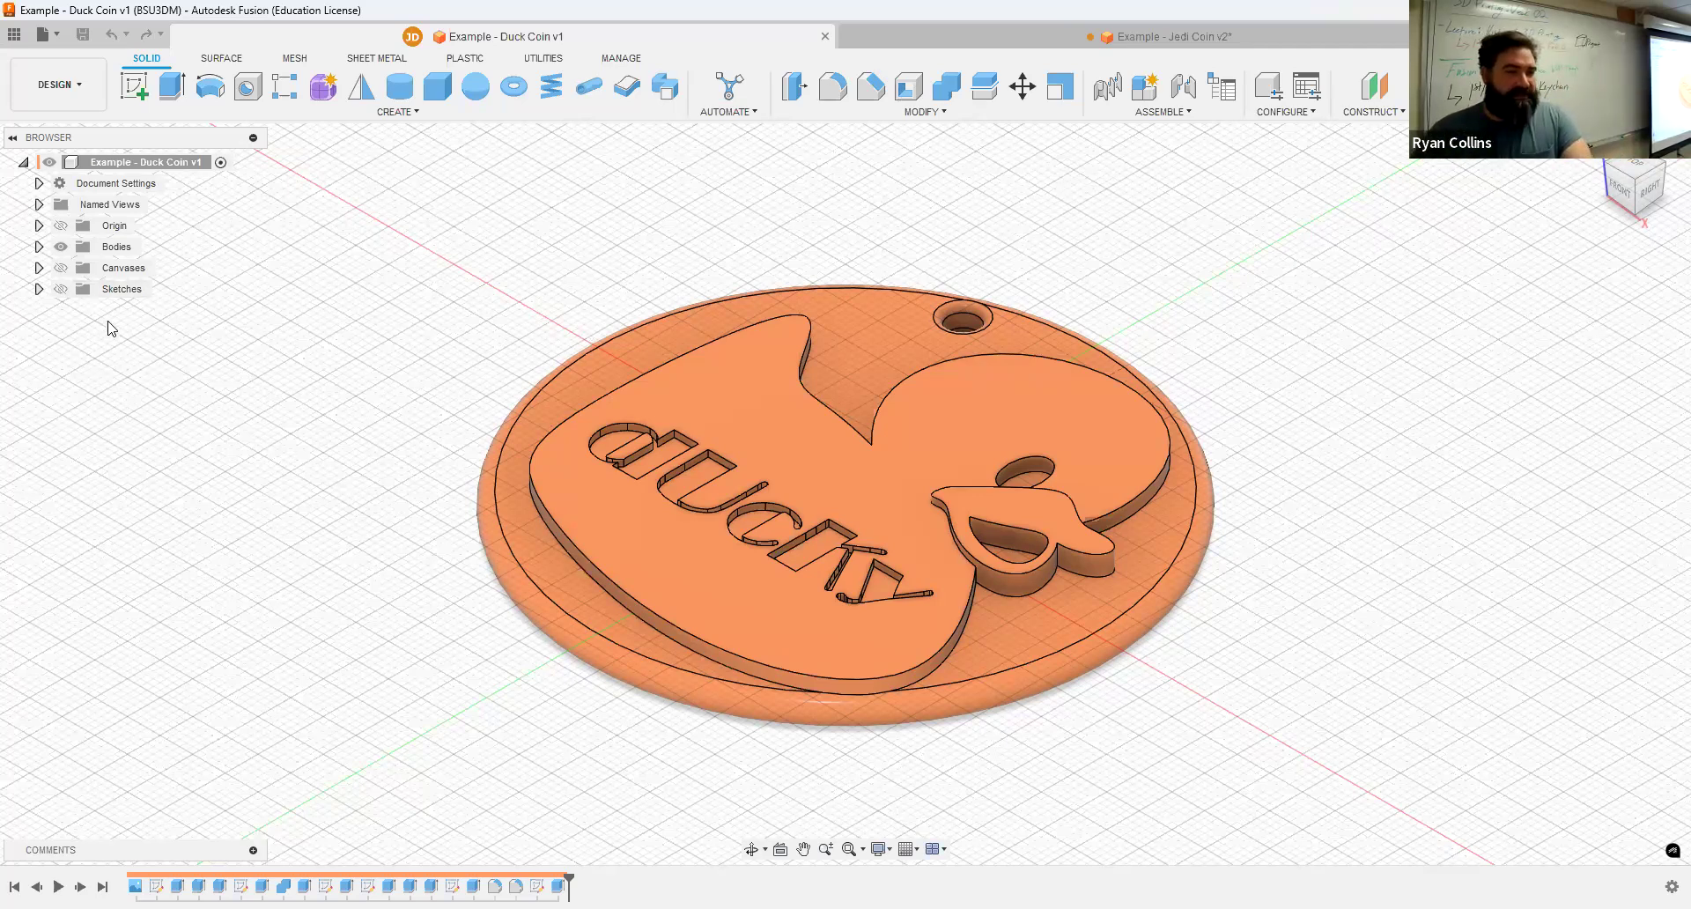
left_click(59, 289)
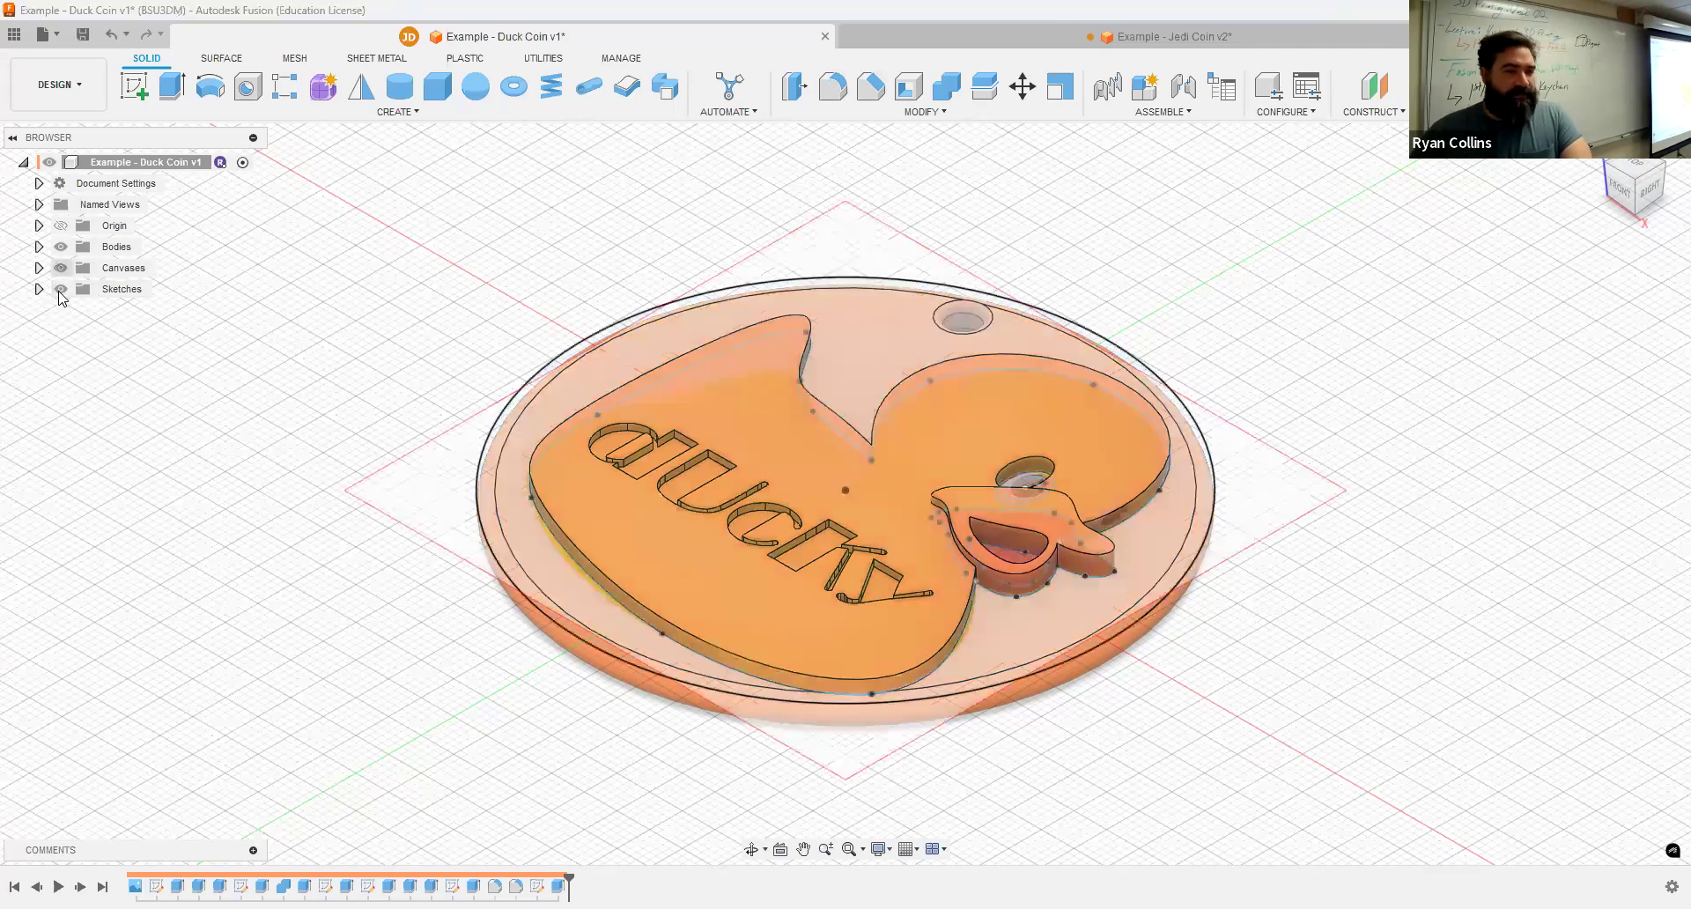
left_click(60, 289)
left_click(60, 247)
middle_click_drag(175, 368, 215, 410, "shift")
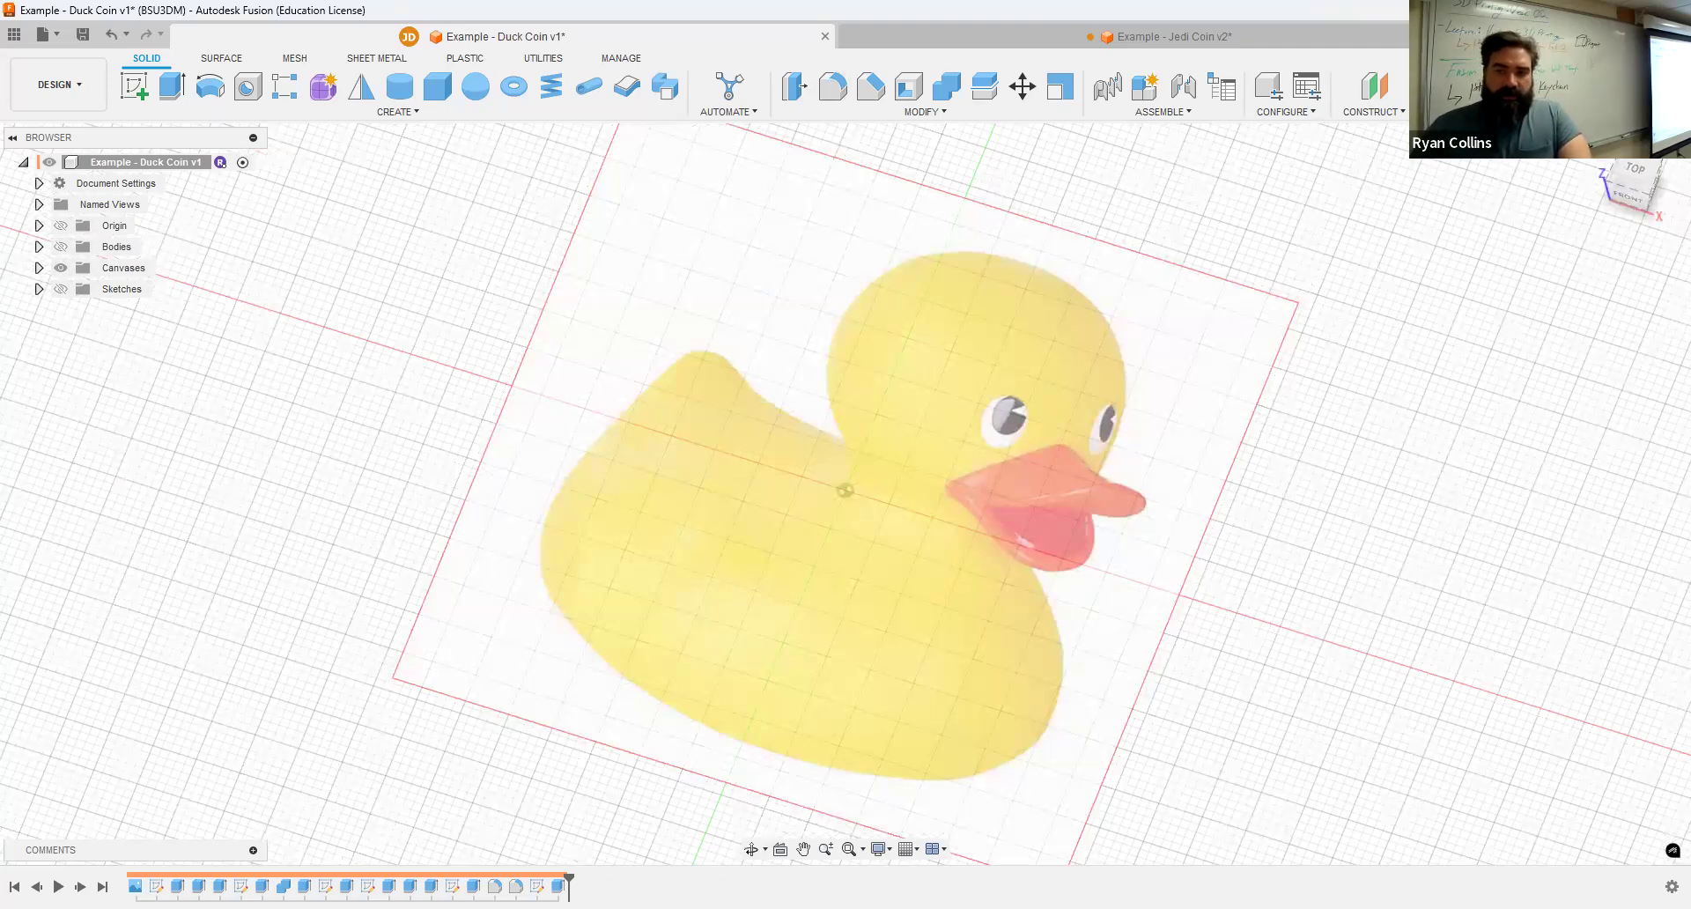
left_click(1518, 111)
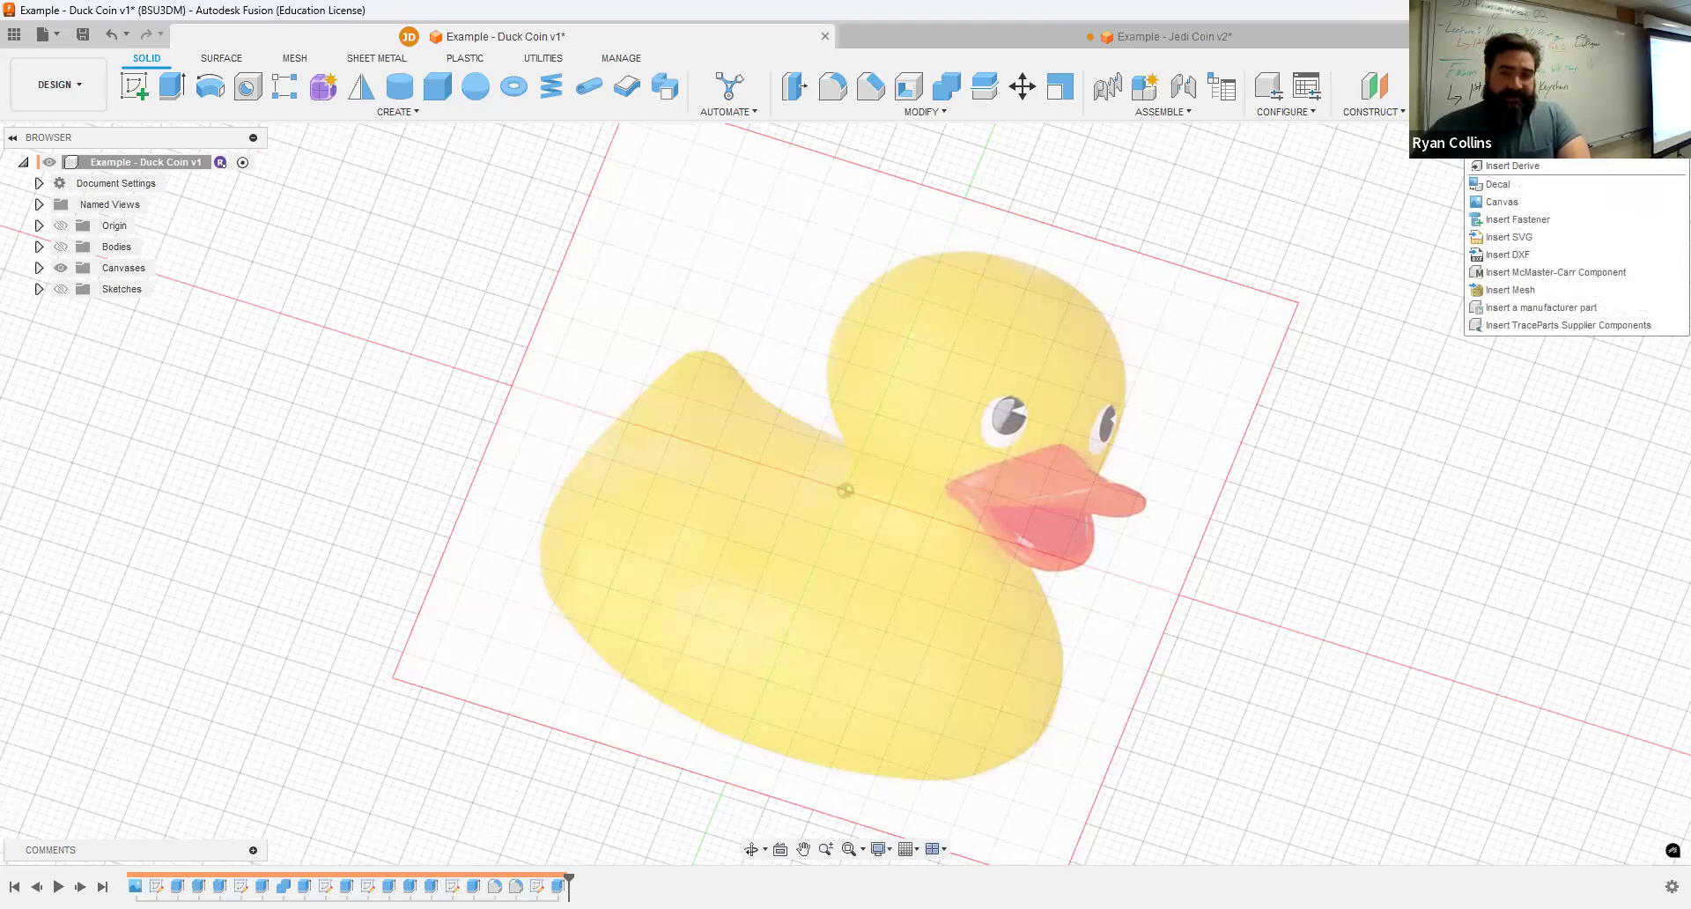
left_click(1510, 88)
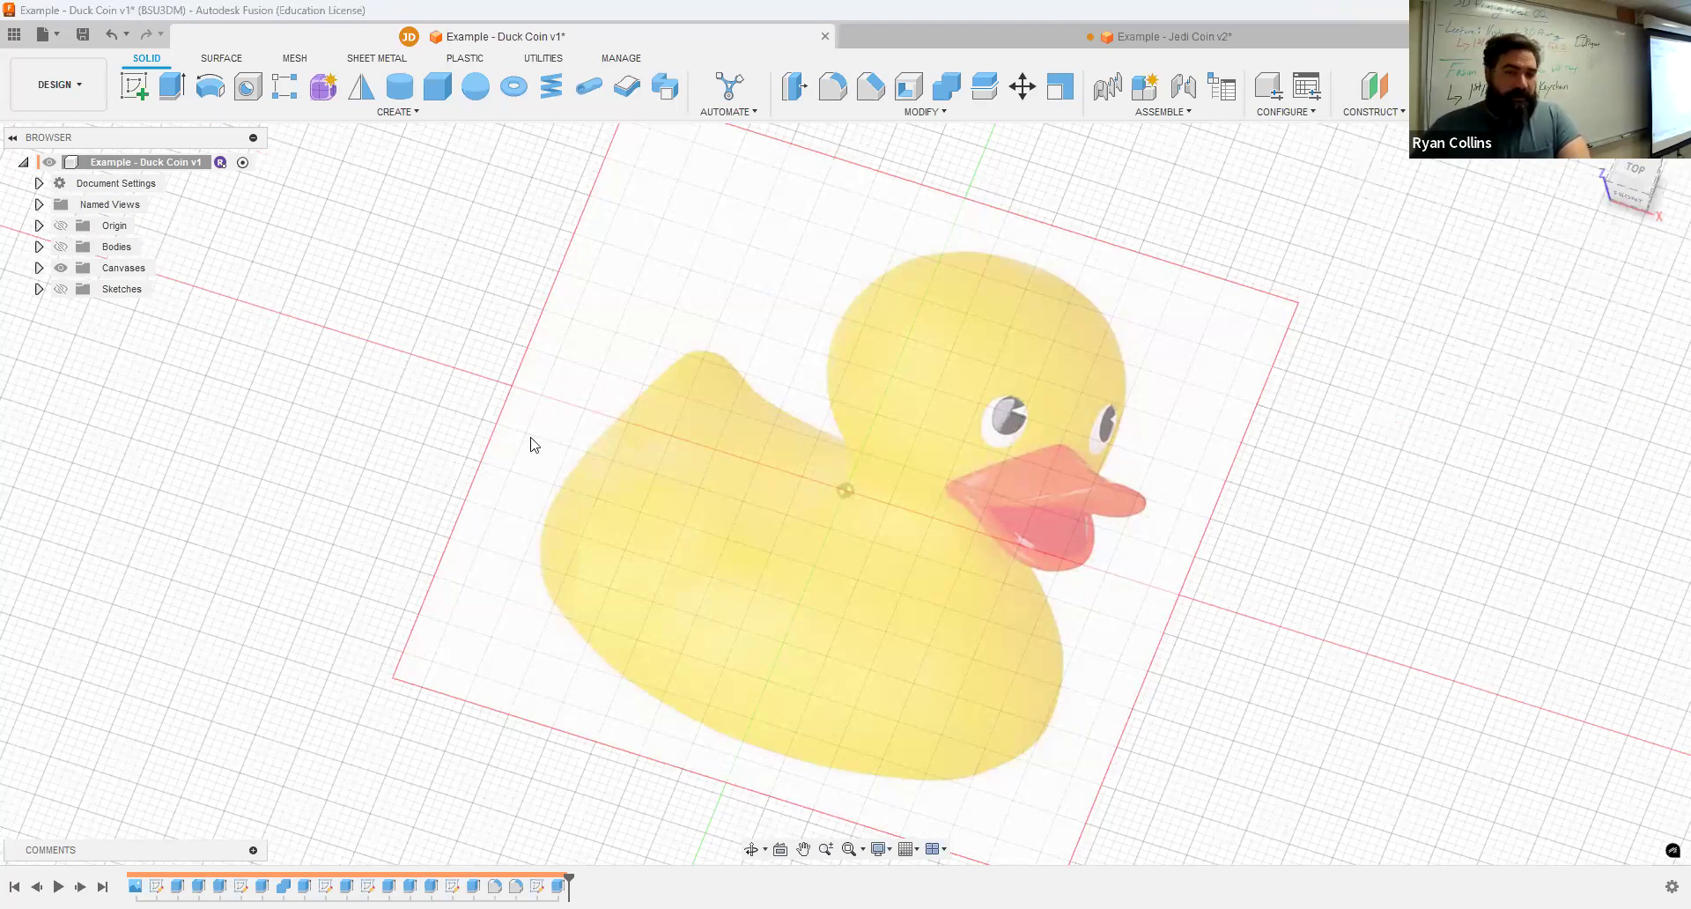
left_click(629, 640)
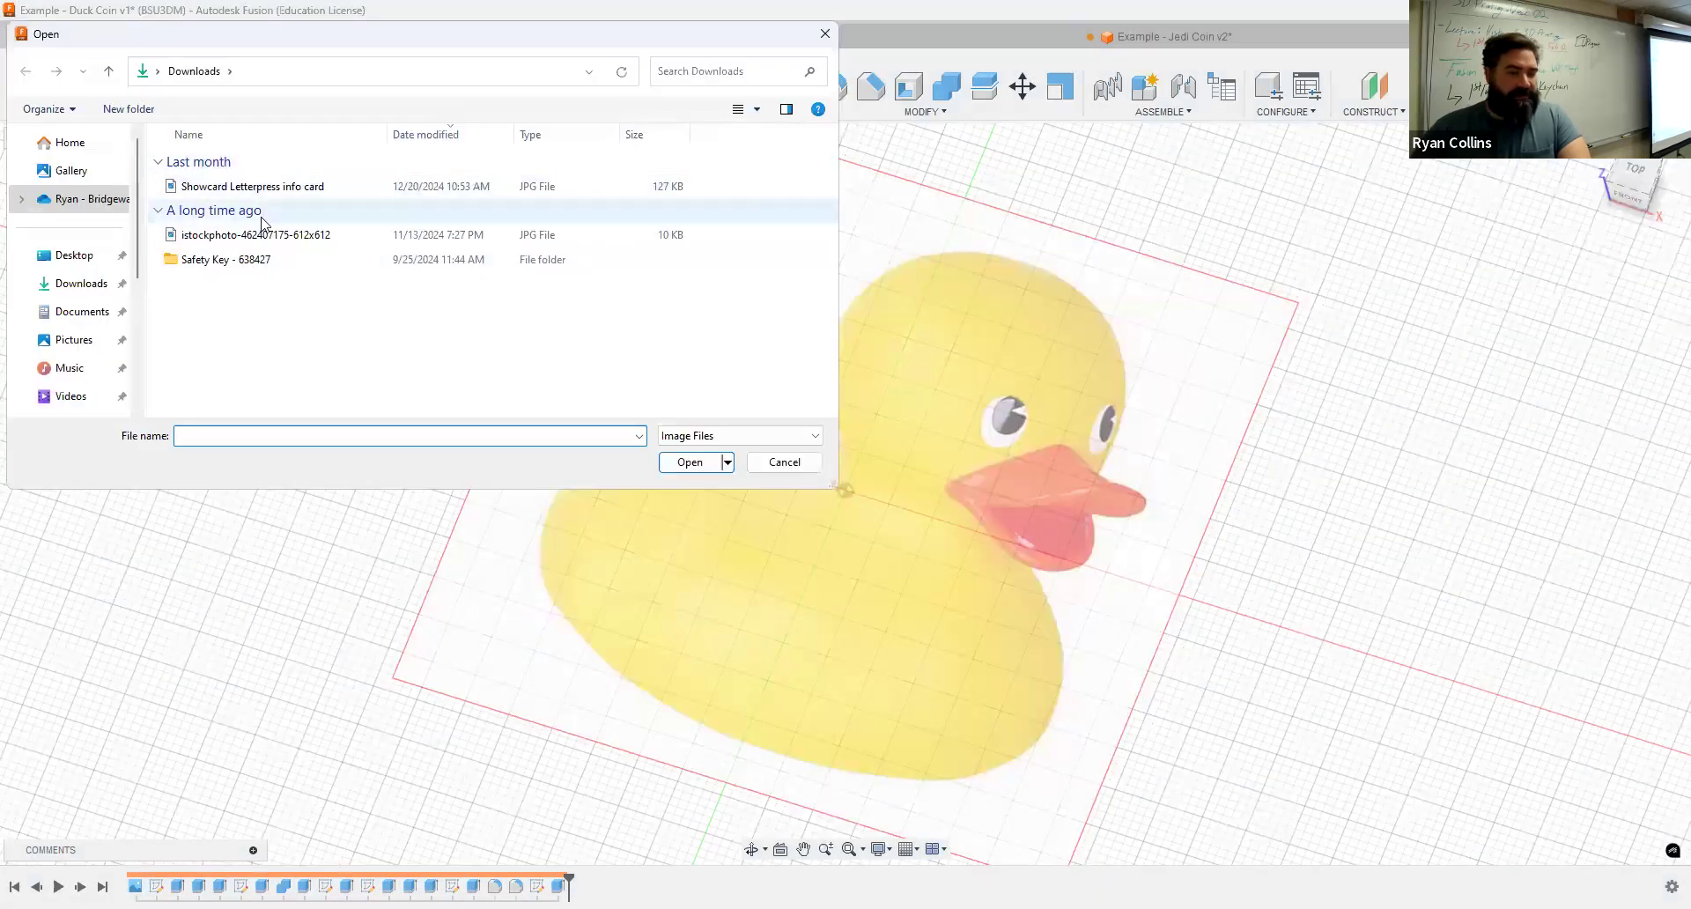
left_click(784, 461)
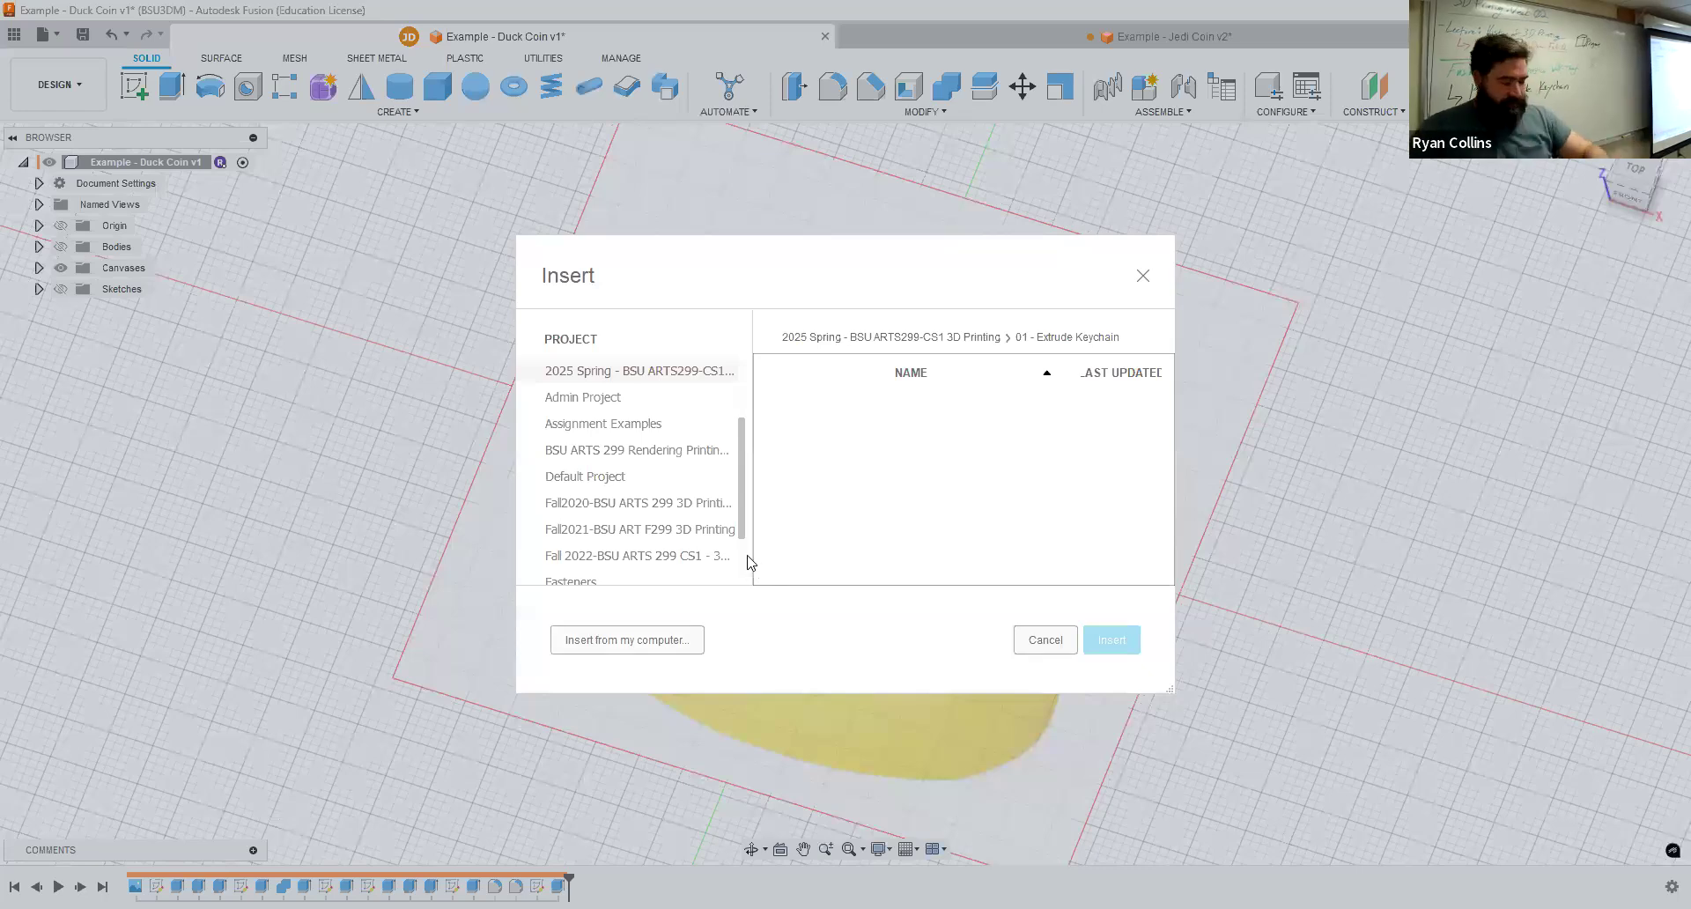
left_click(665, 641)
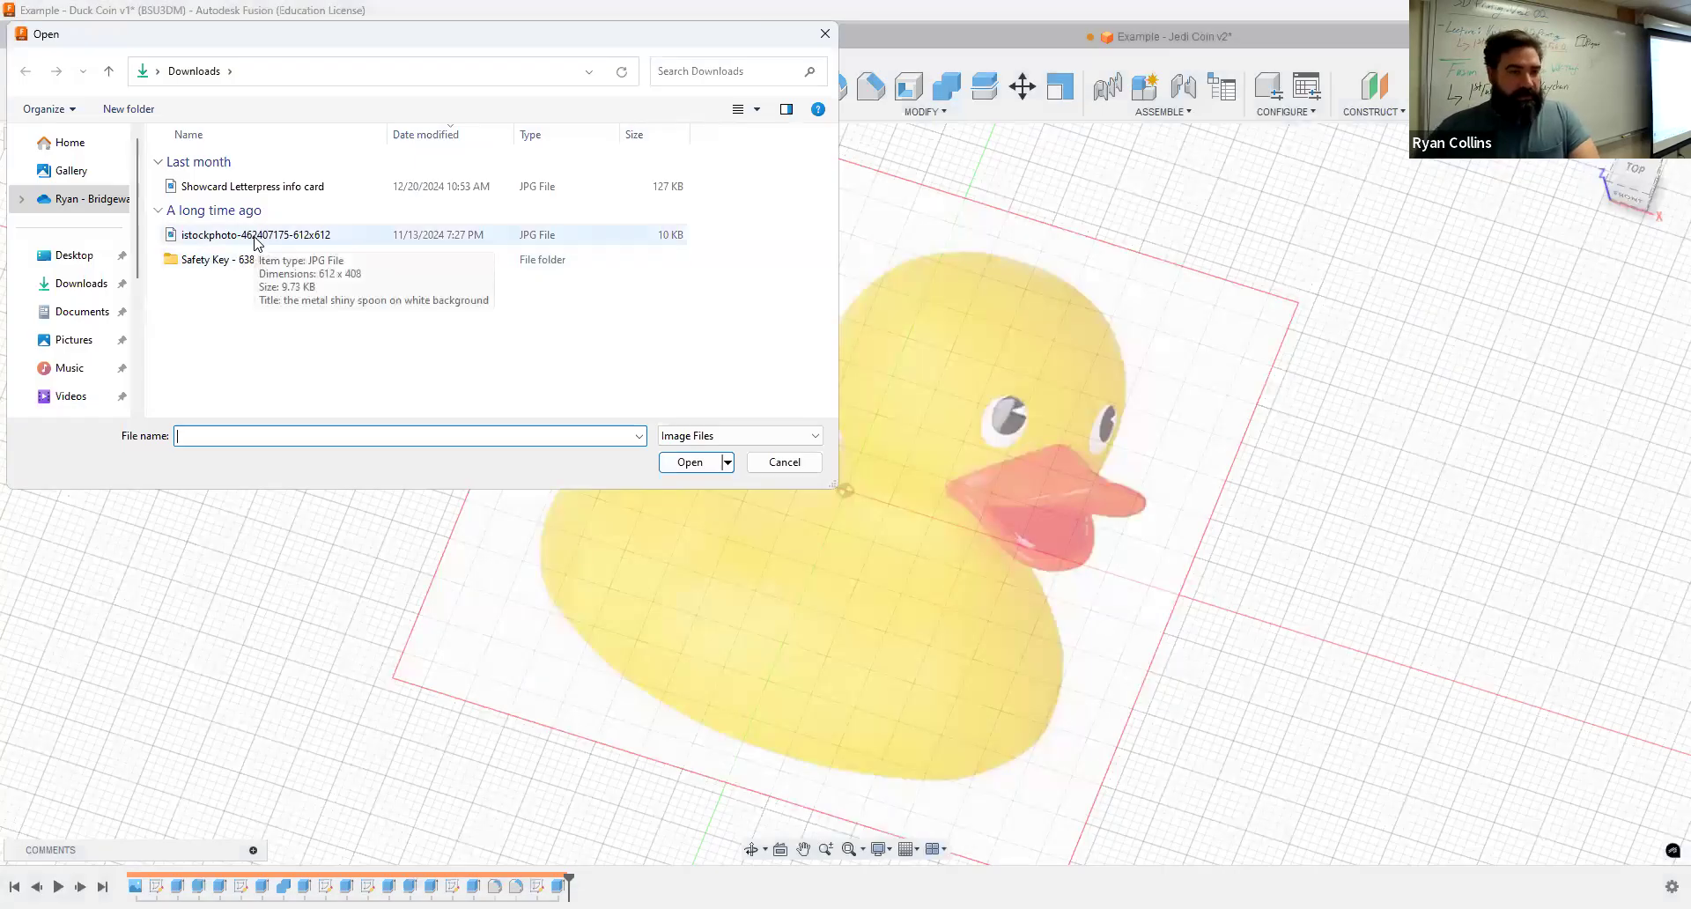
left_click(255, 236)
double_click(233, 231)
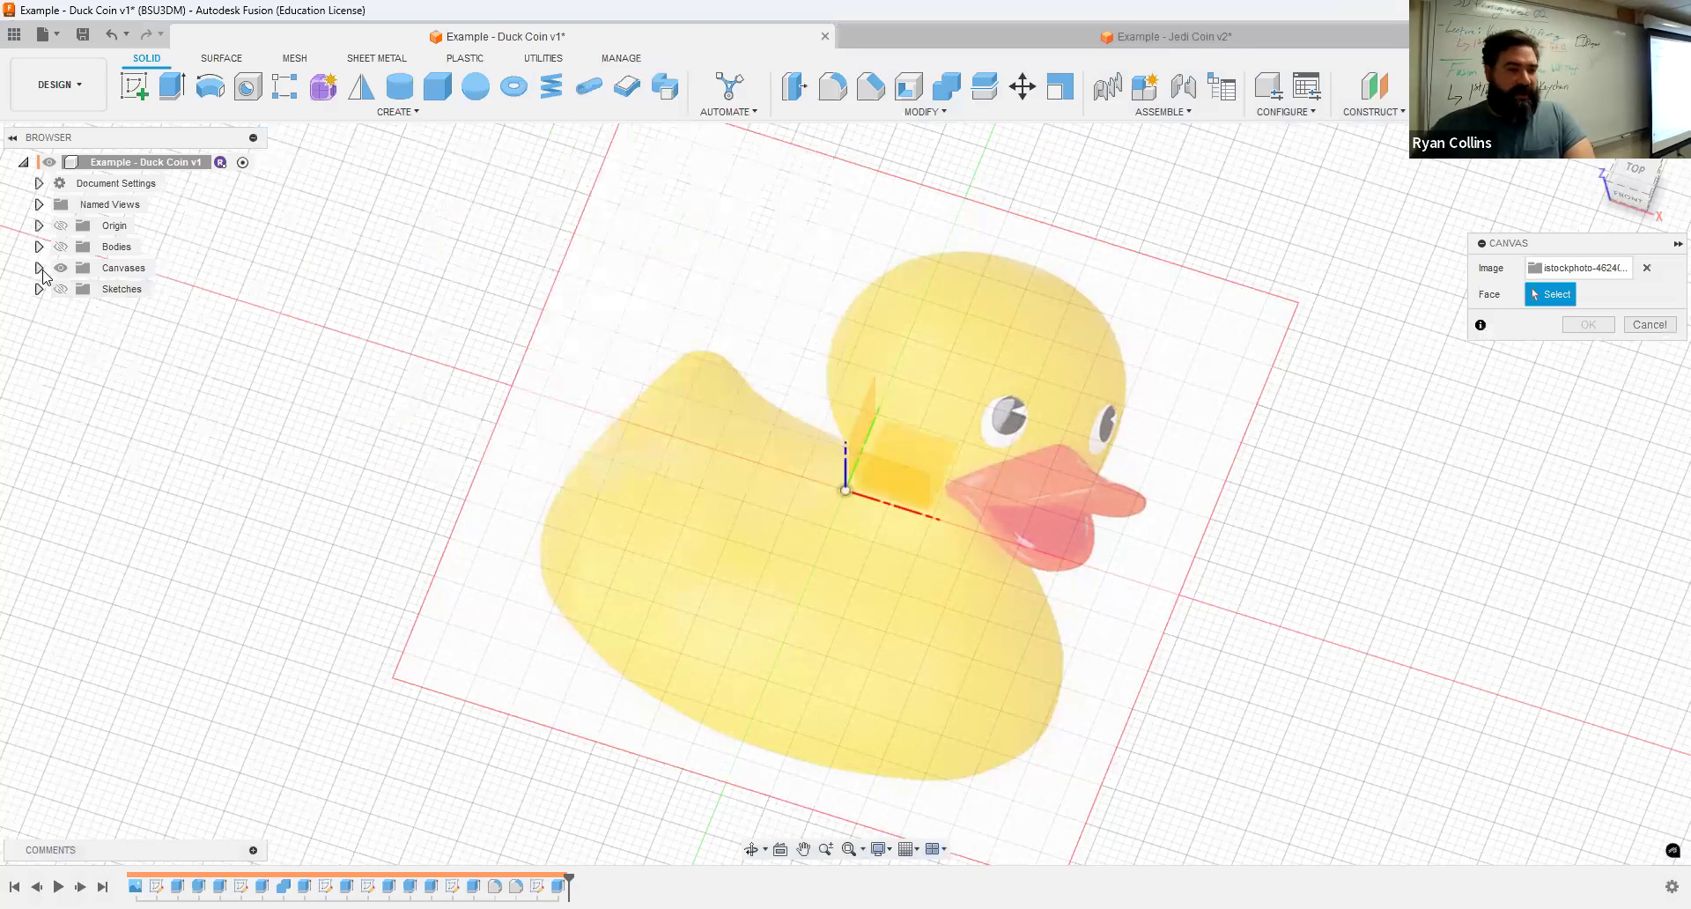
left_click(39, 267)
left_click(76, 289)
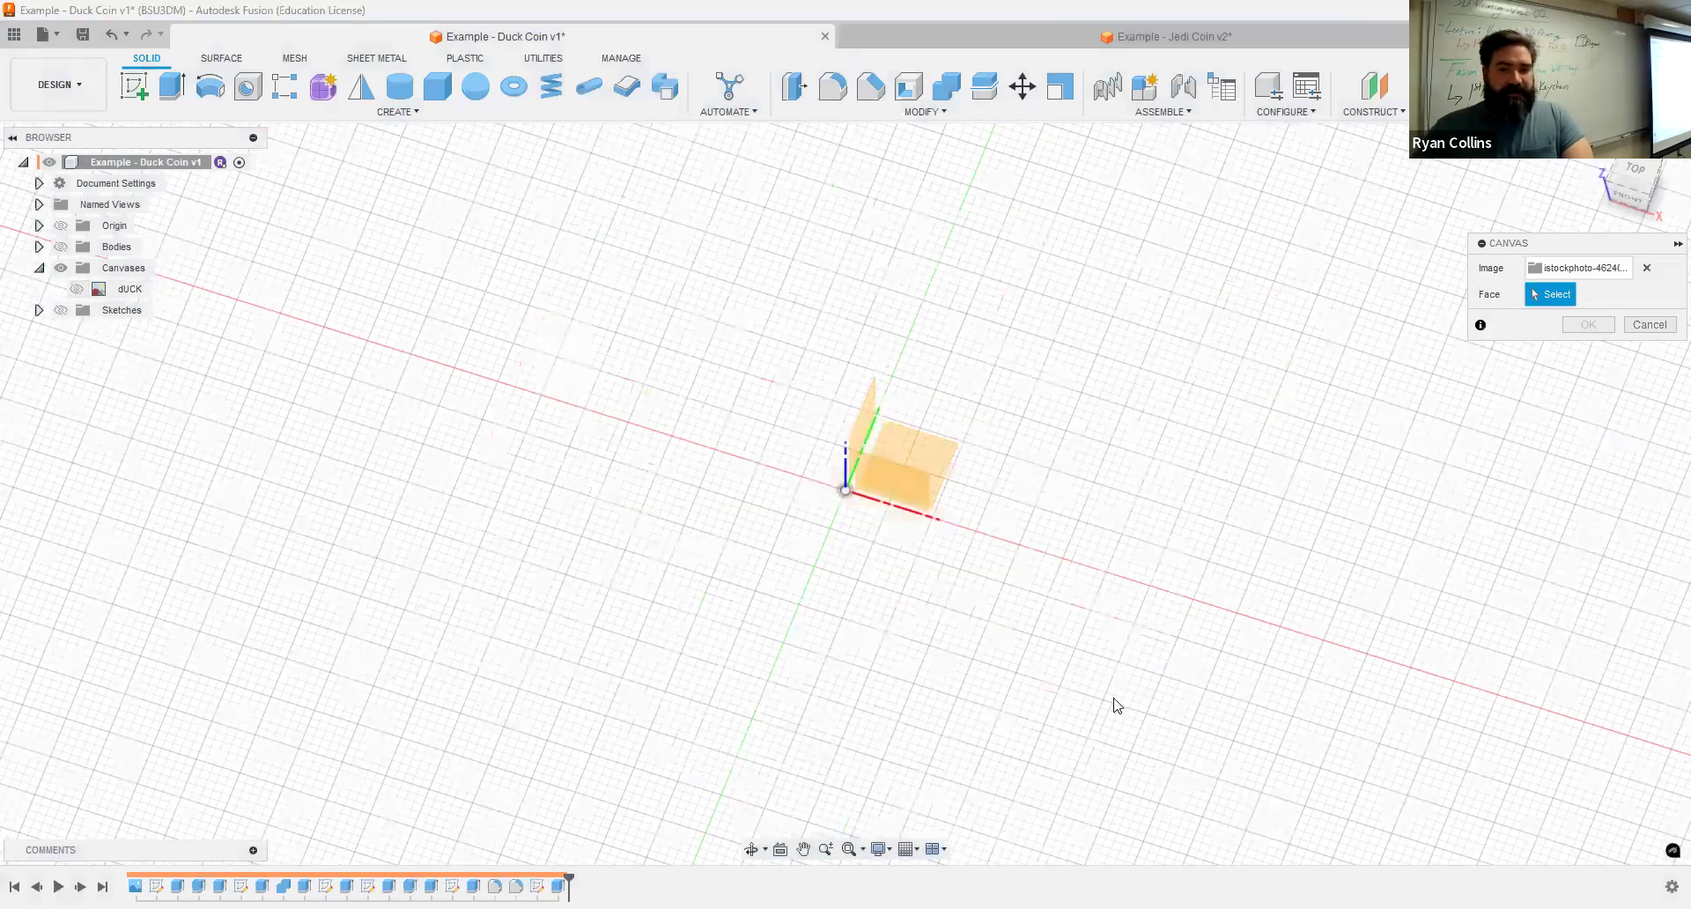
Step: Place the spoon image canvas on the XY plane with a plane scale of 1 and finish the canvas
middle_click_drag(1075, 531, 1020, 515, "shift")
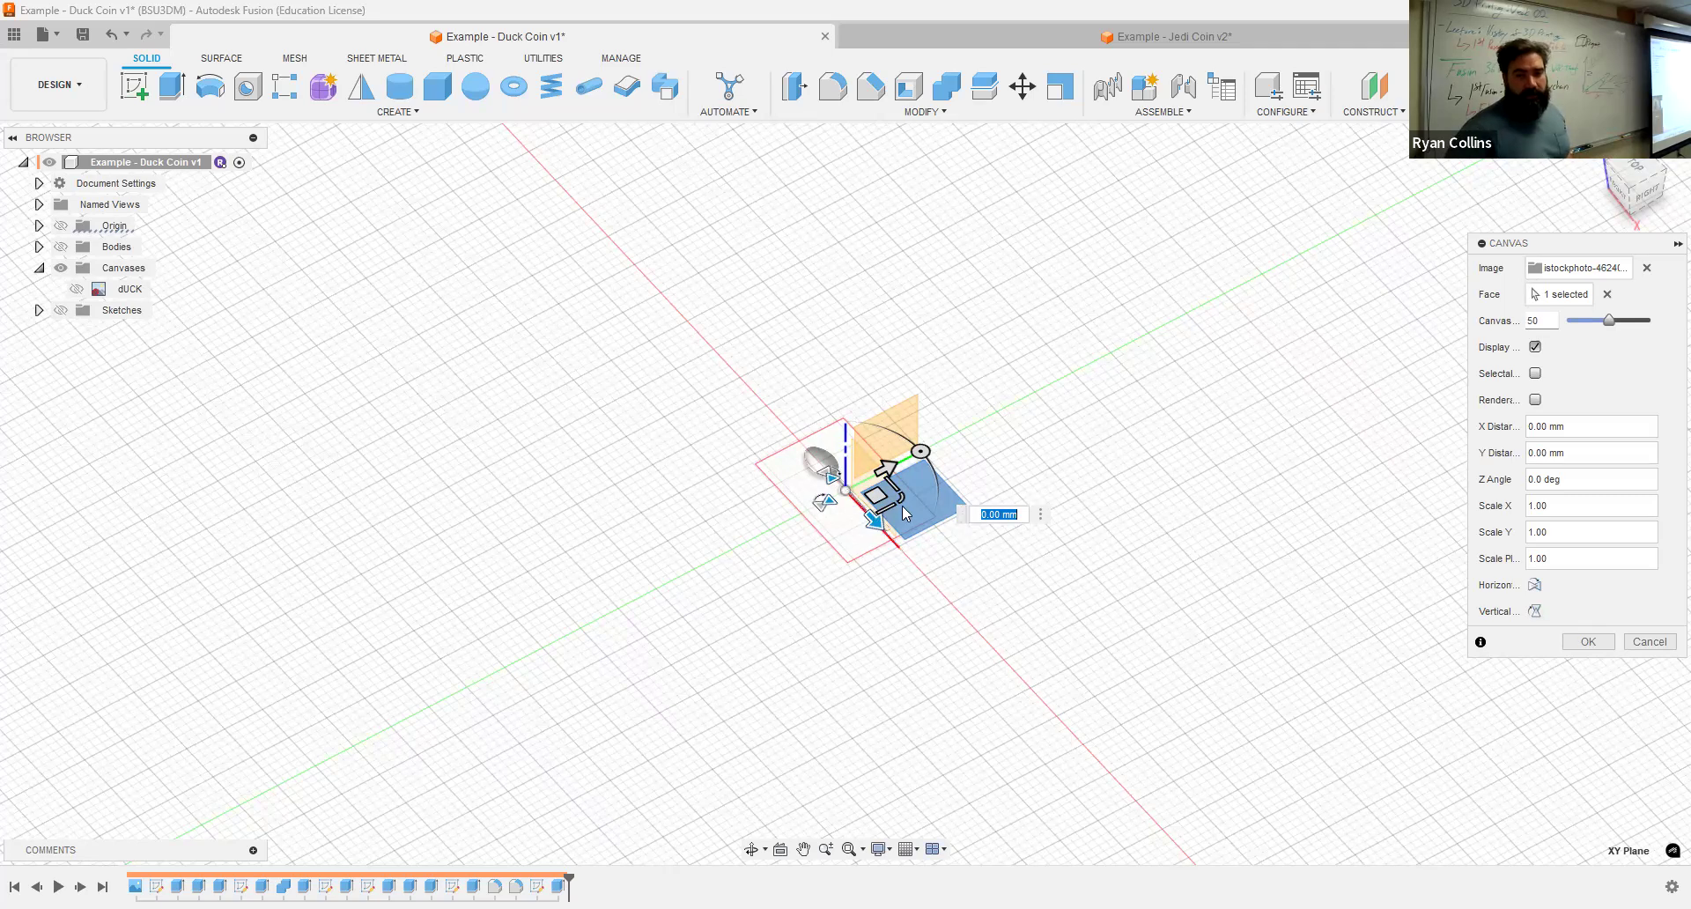
left_click_drag(899, 495, 1095, 563)
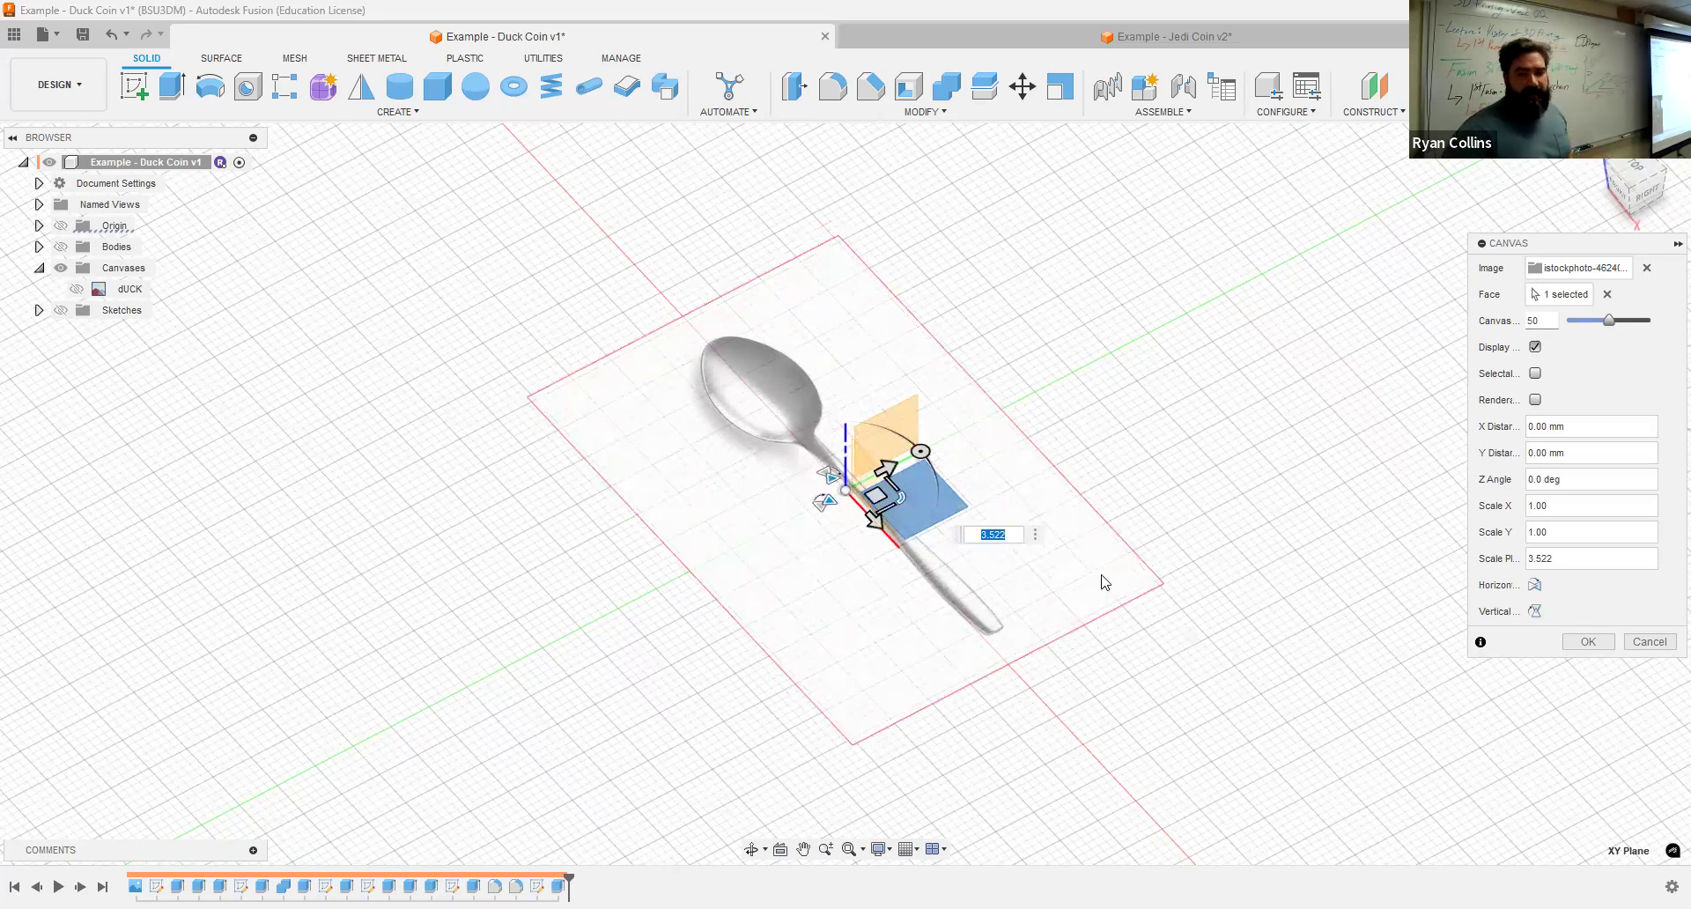
type("1")
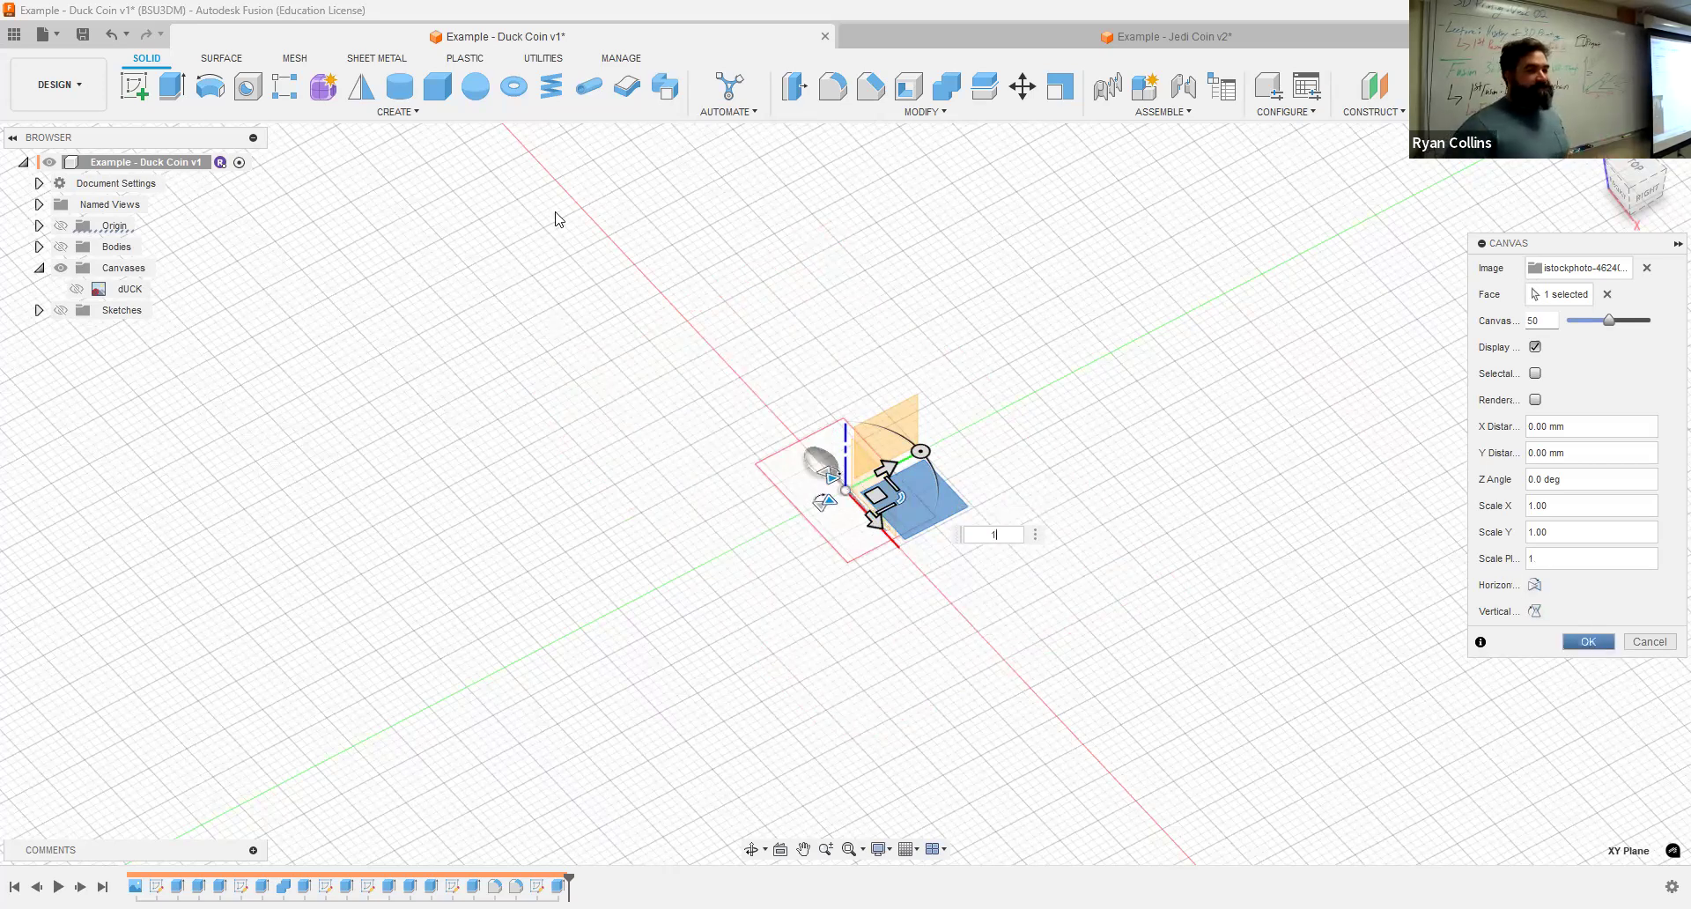
key("Return")
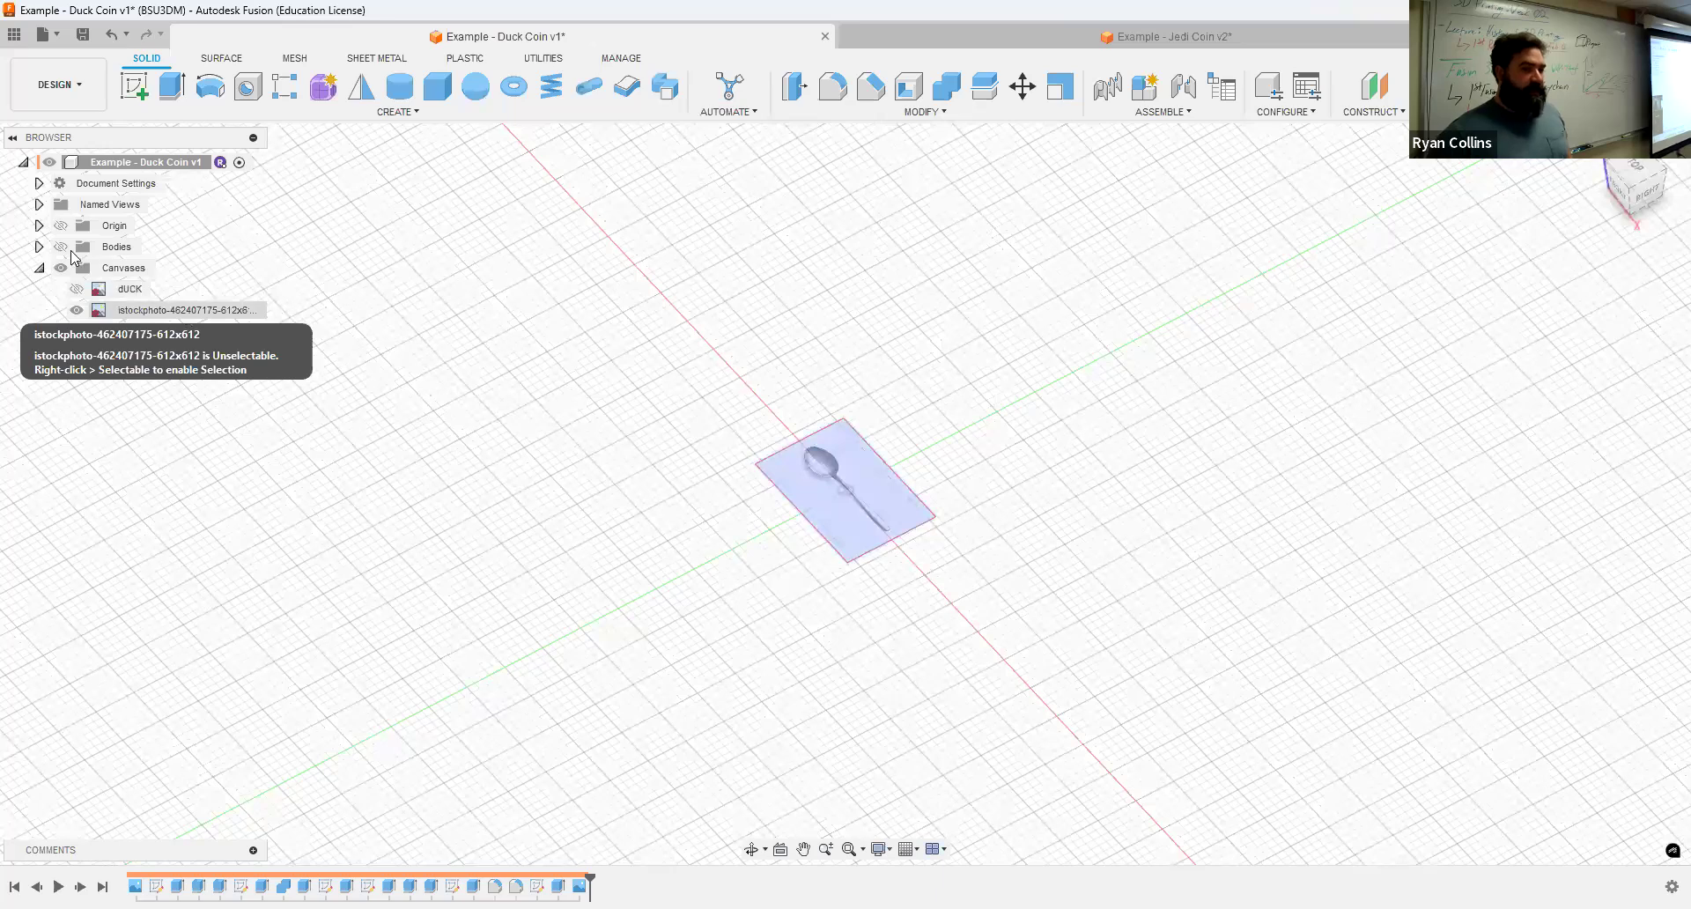
Step: Calibrate the spoon canvas from the top view, setting the spoon's tip-to-handle length to 120 mm
left_click(38, 268)
left_click(39, 269)
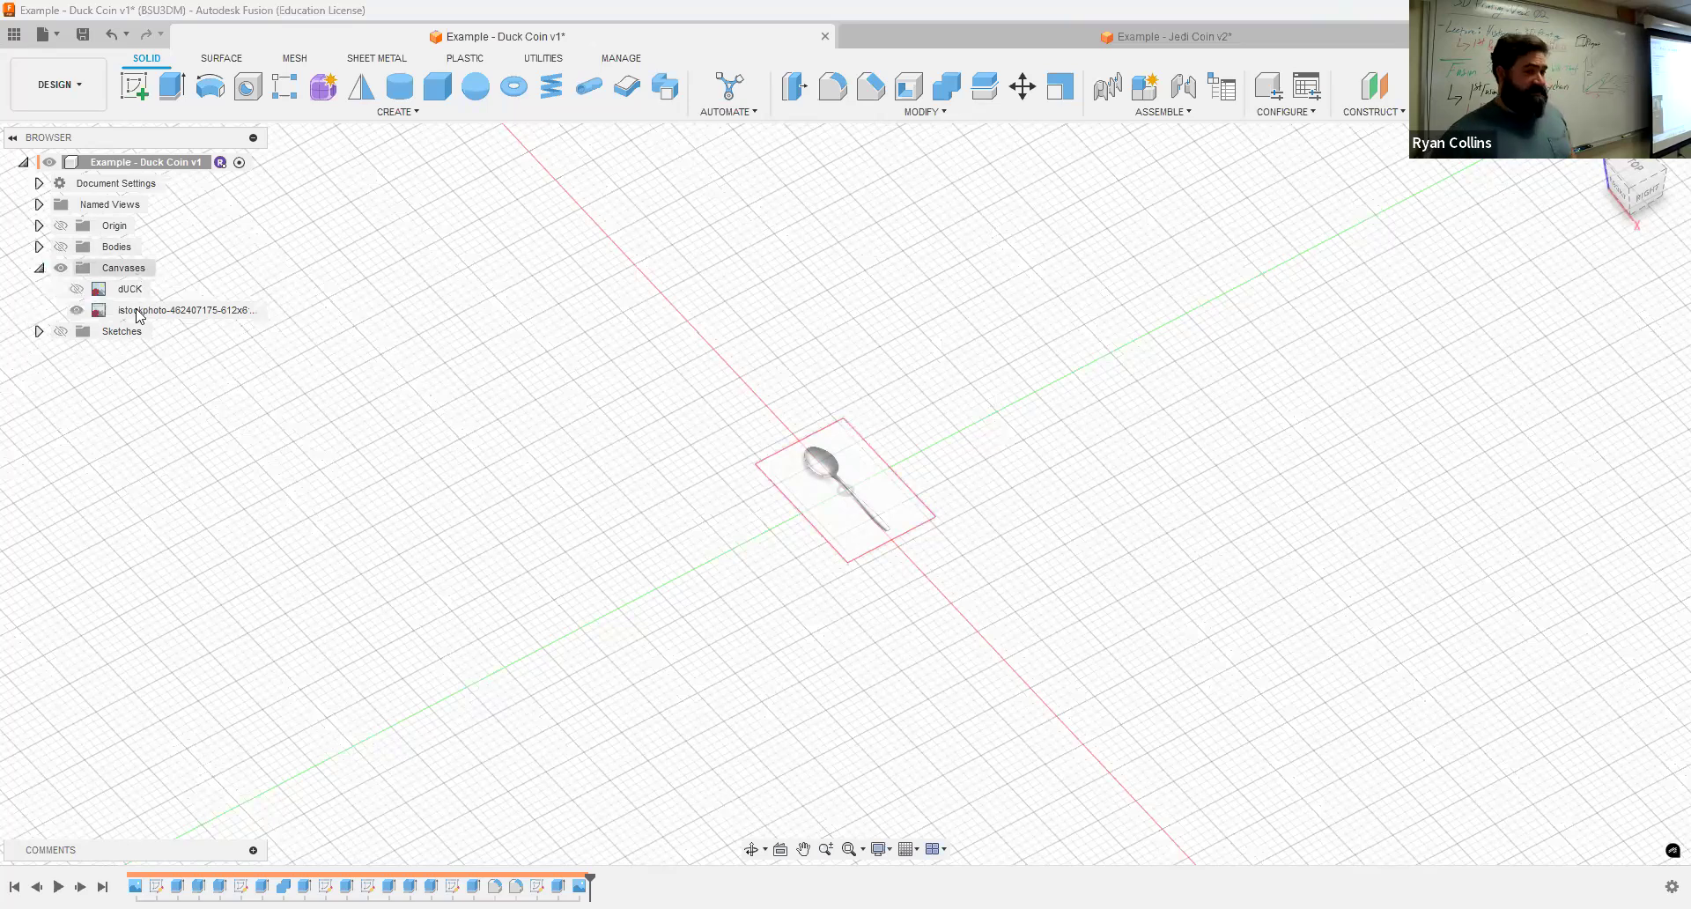
right_click(173, 312)
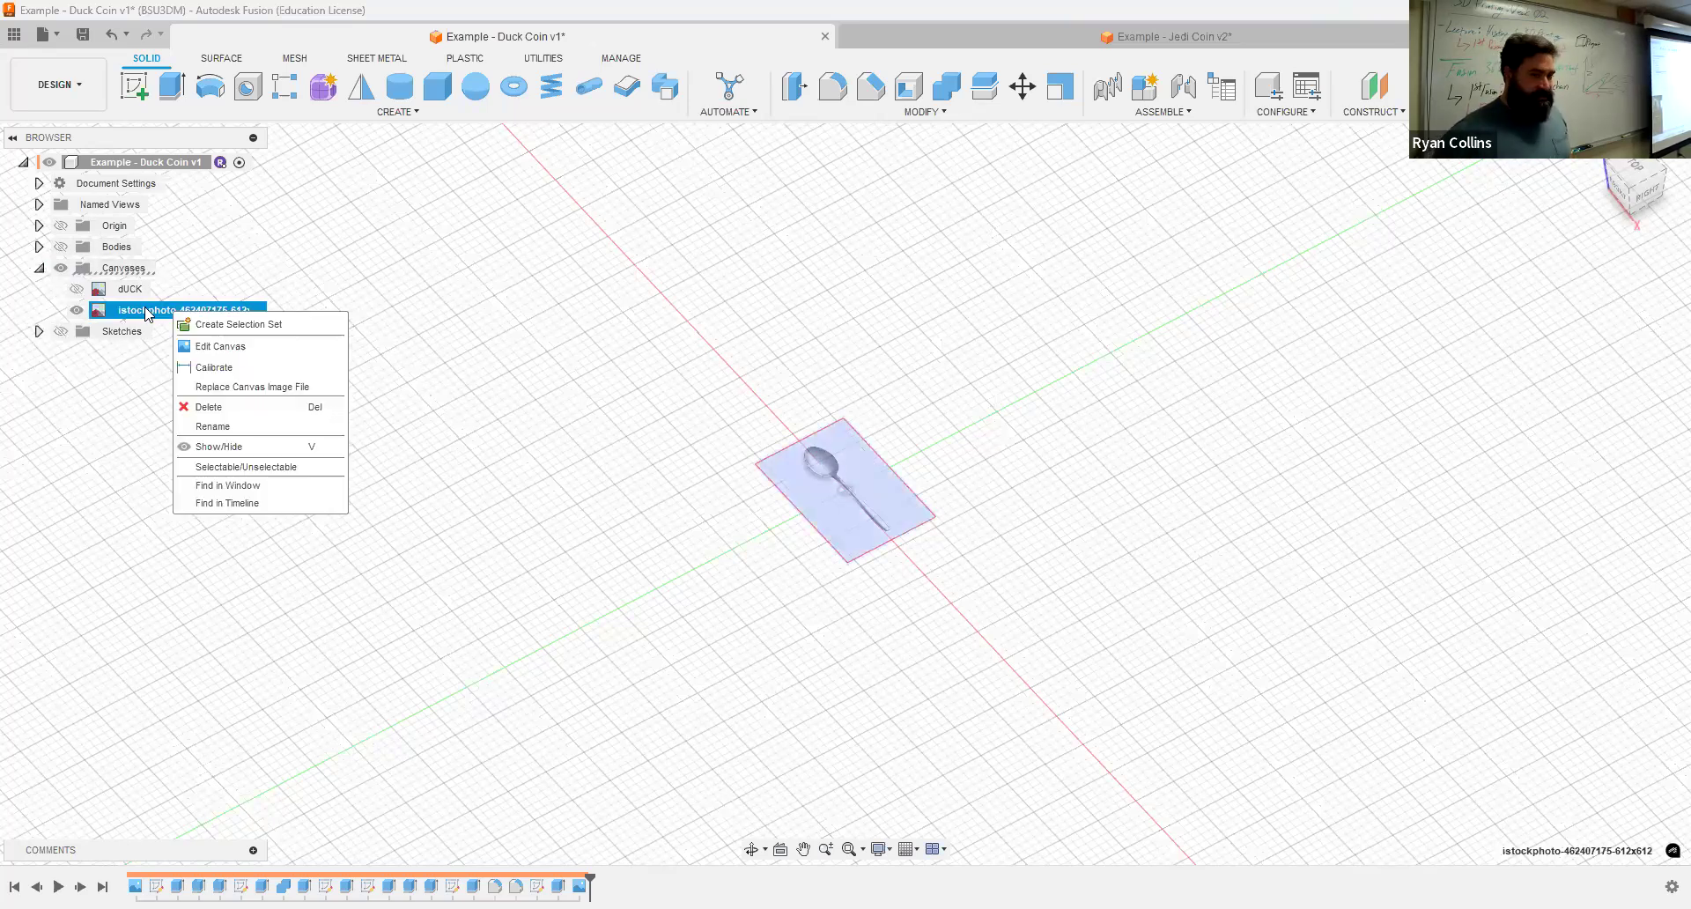
left_click(220, 368)
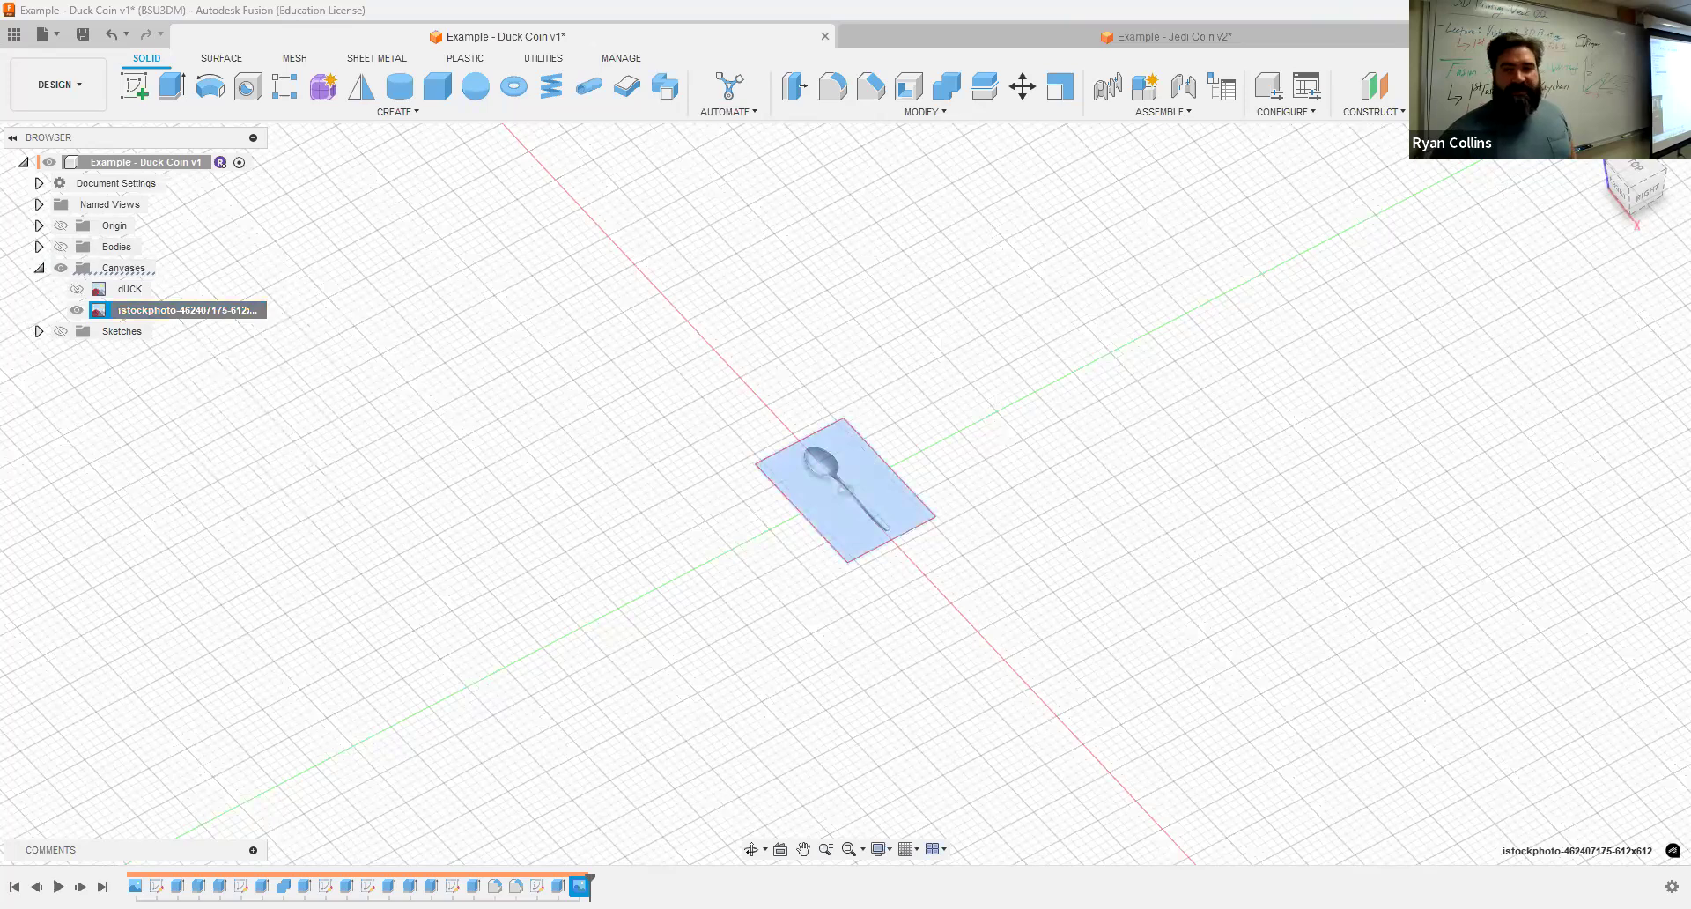
left_click(1633, 174)
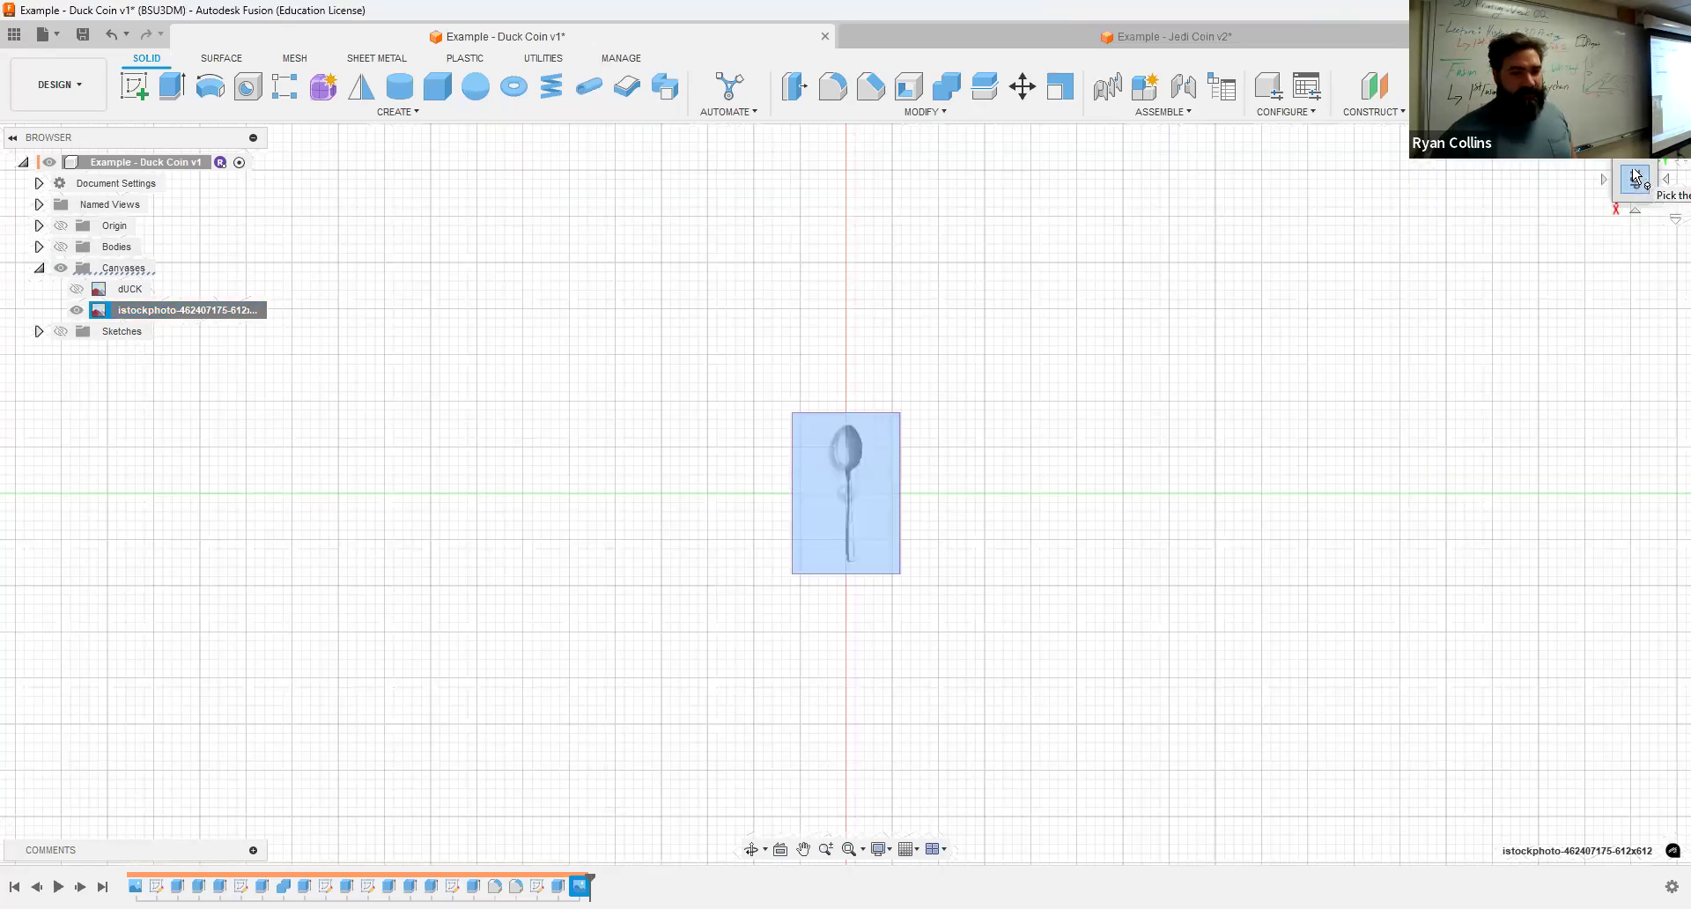
scroll(823, 434, "up", 5)
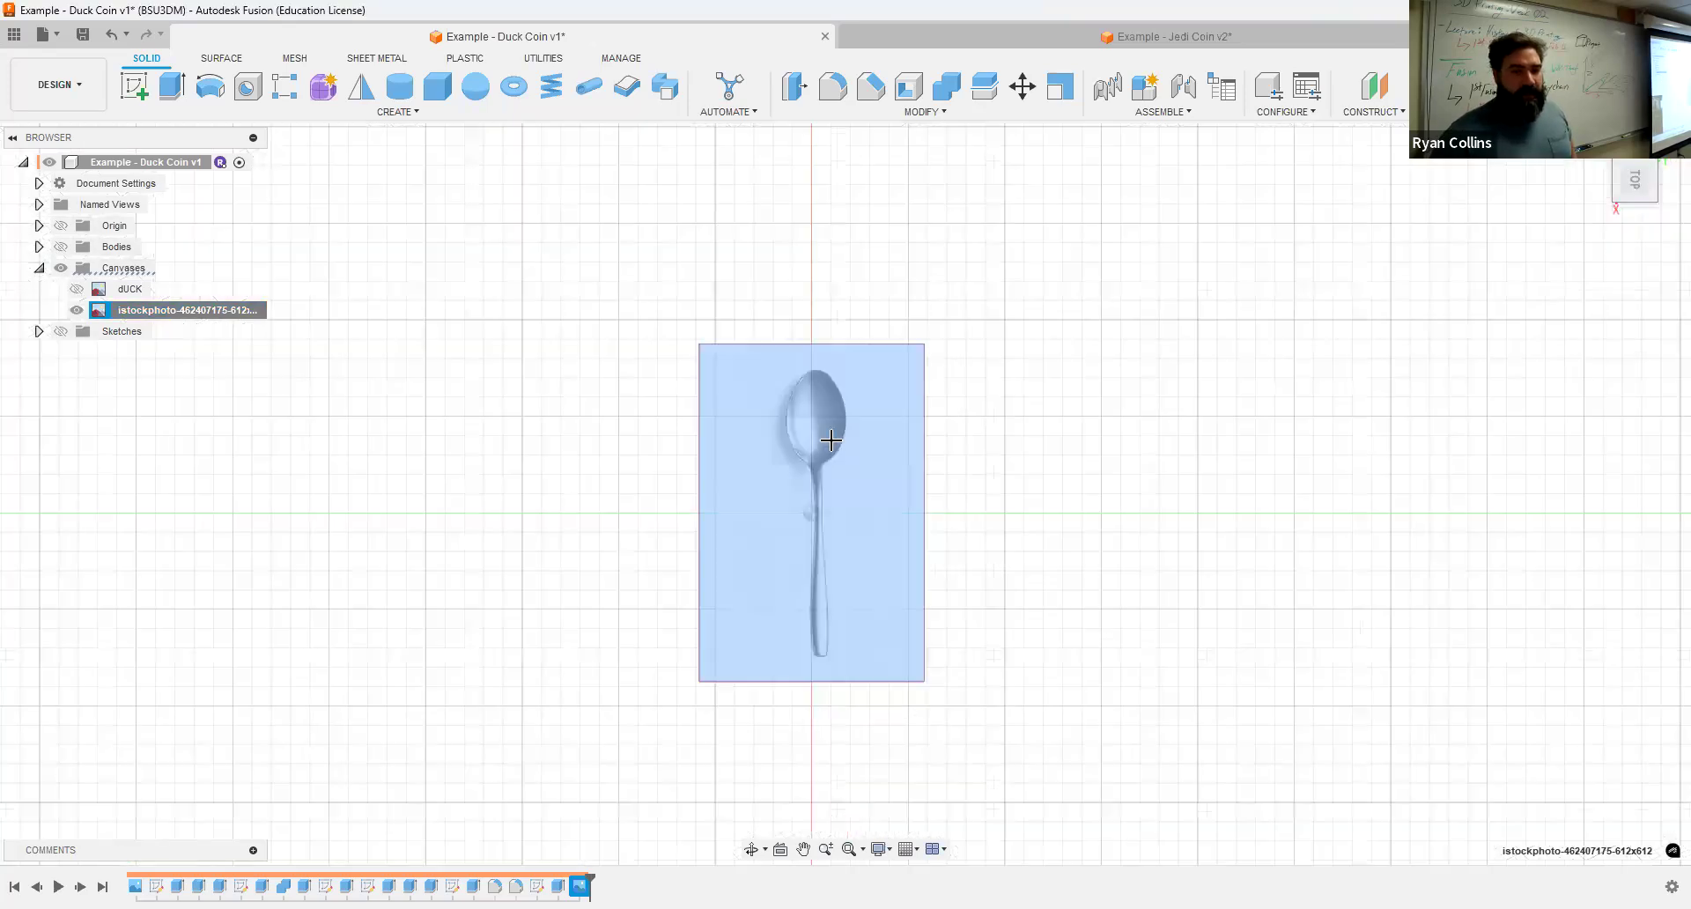
left_click(825, 376)
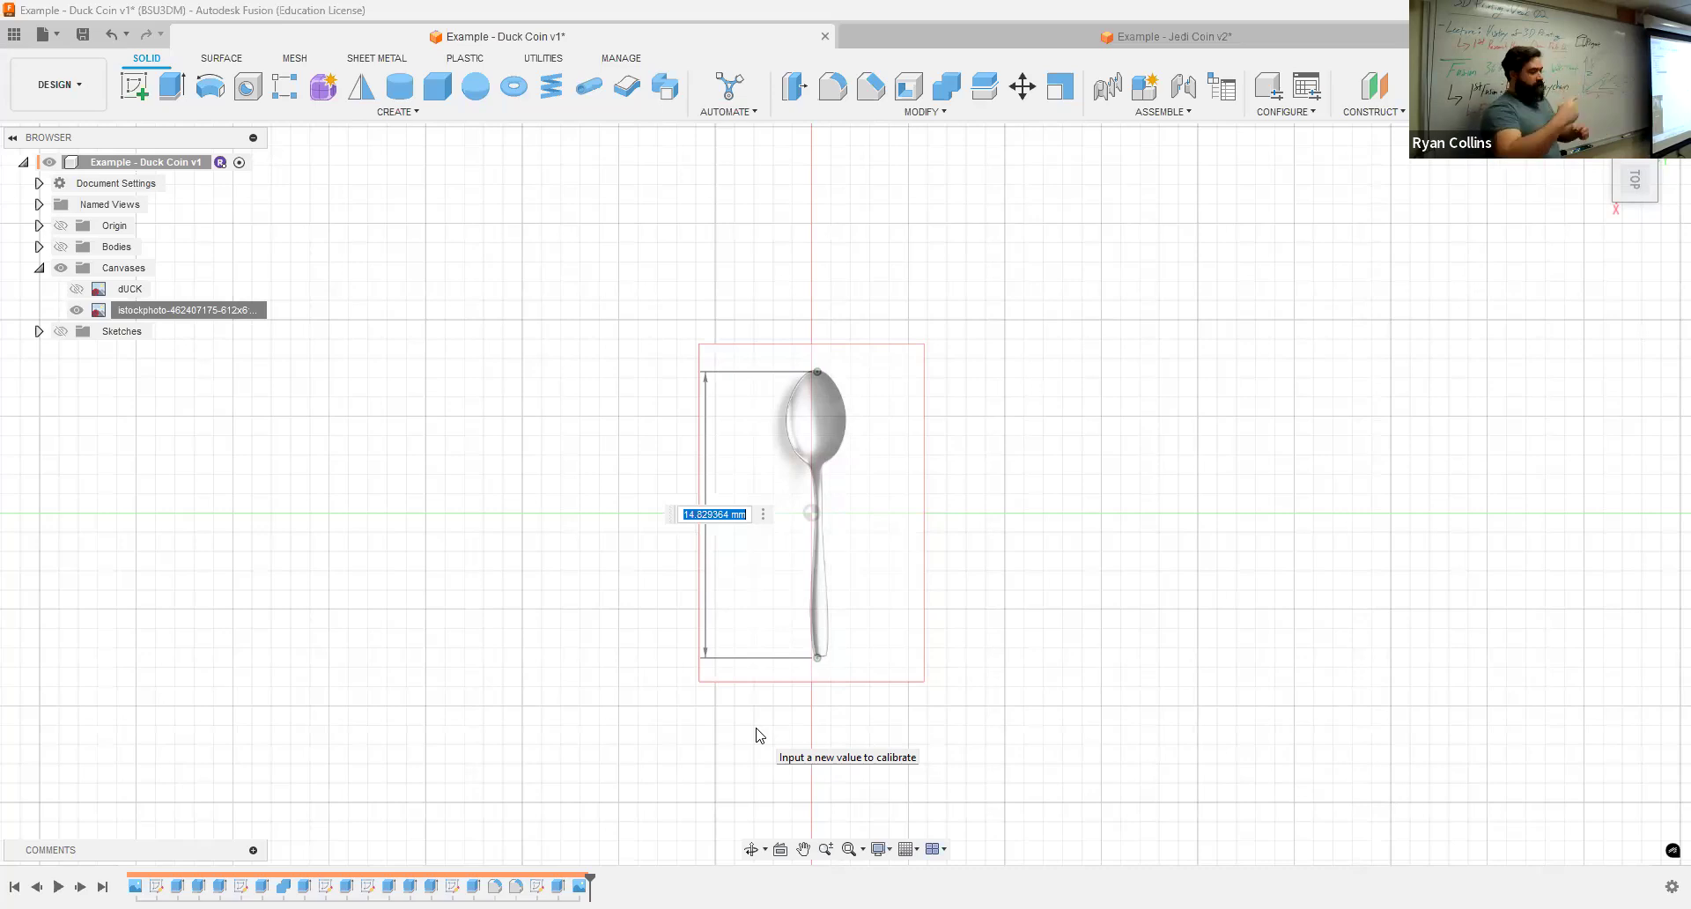
type("120")
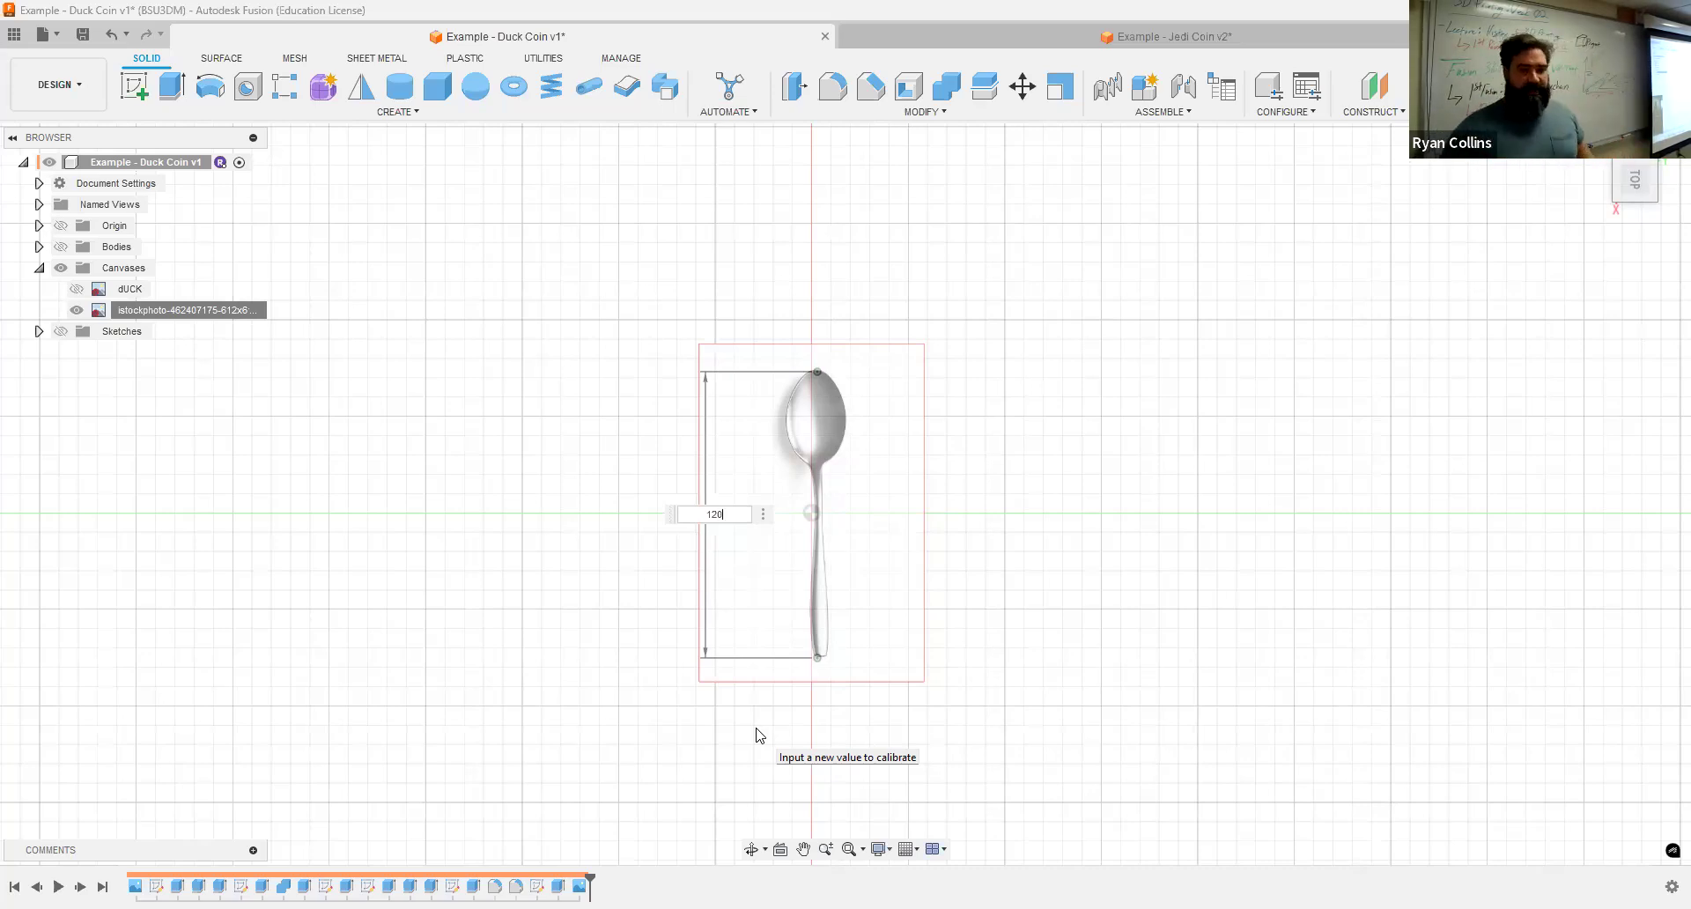
key("Return")
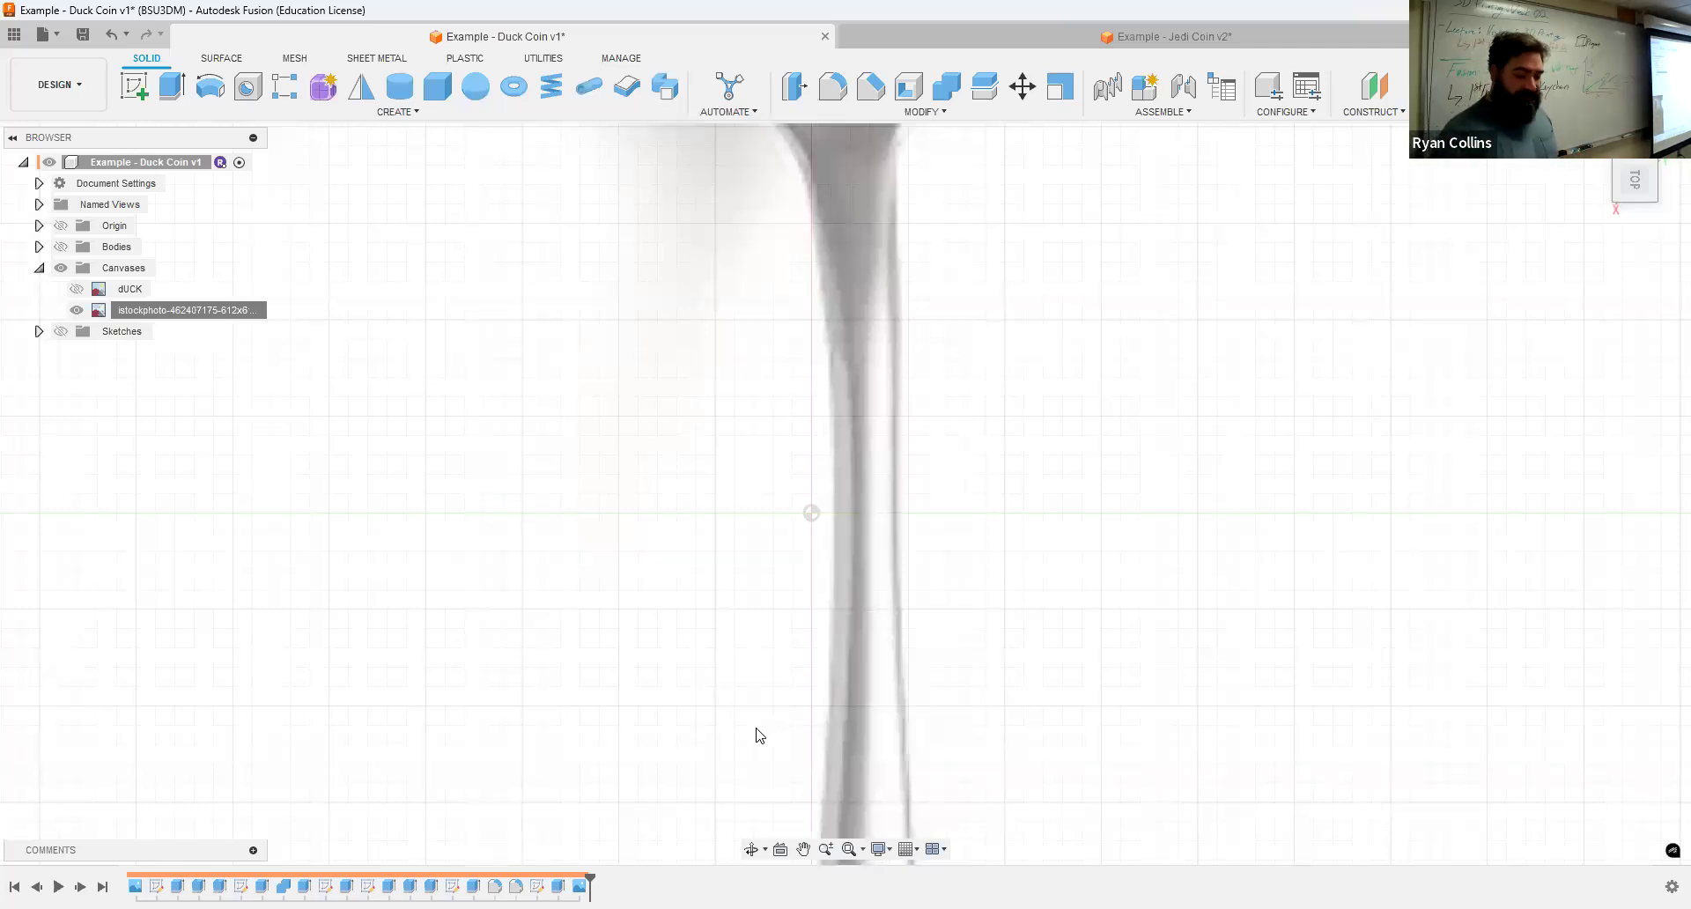
Step: Fit the view, then hide the spoon canvas and show the dUCK canvas again
key("F6")
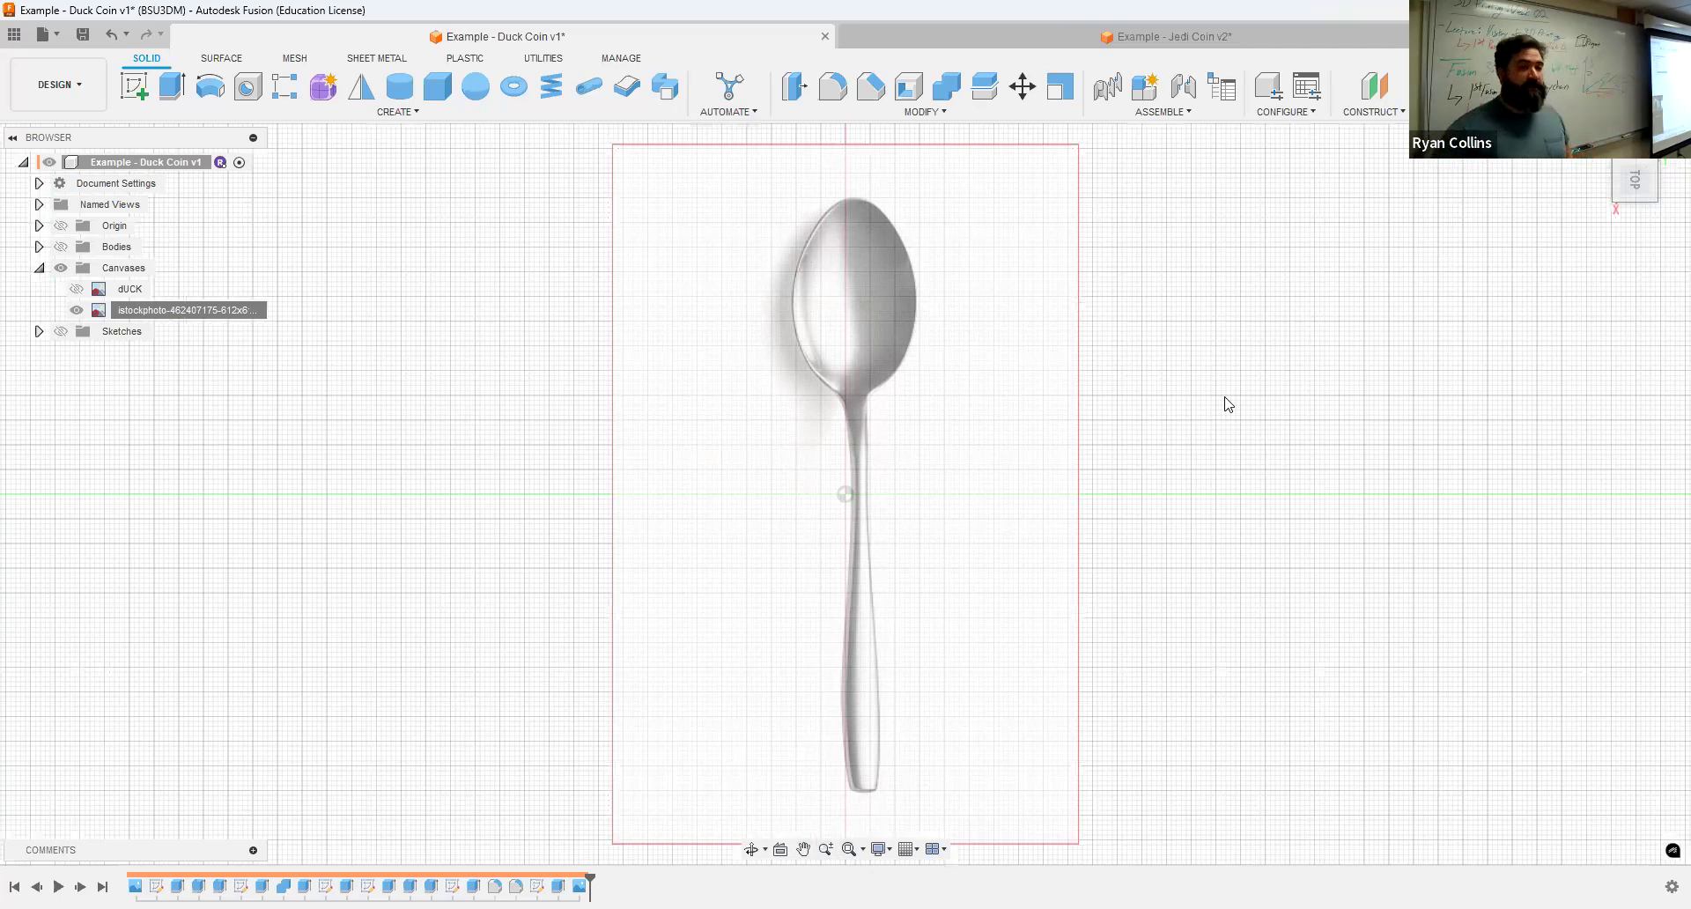
left_click(78, 309)
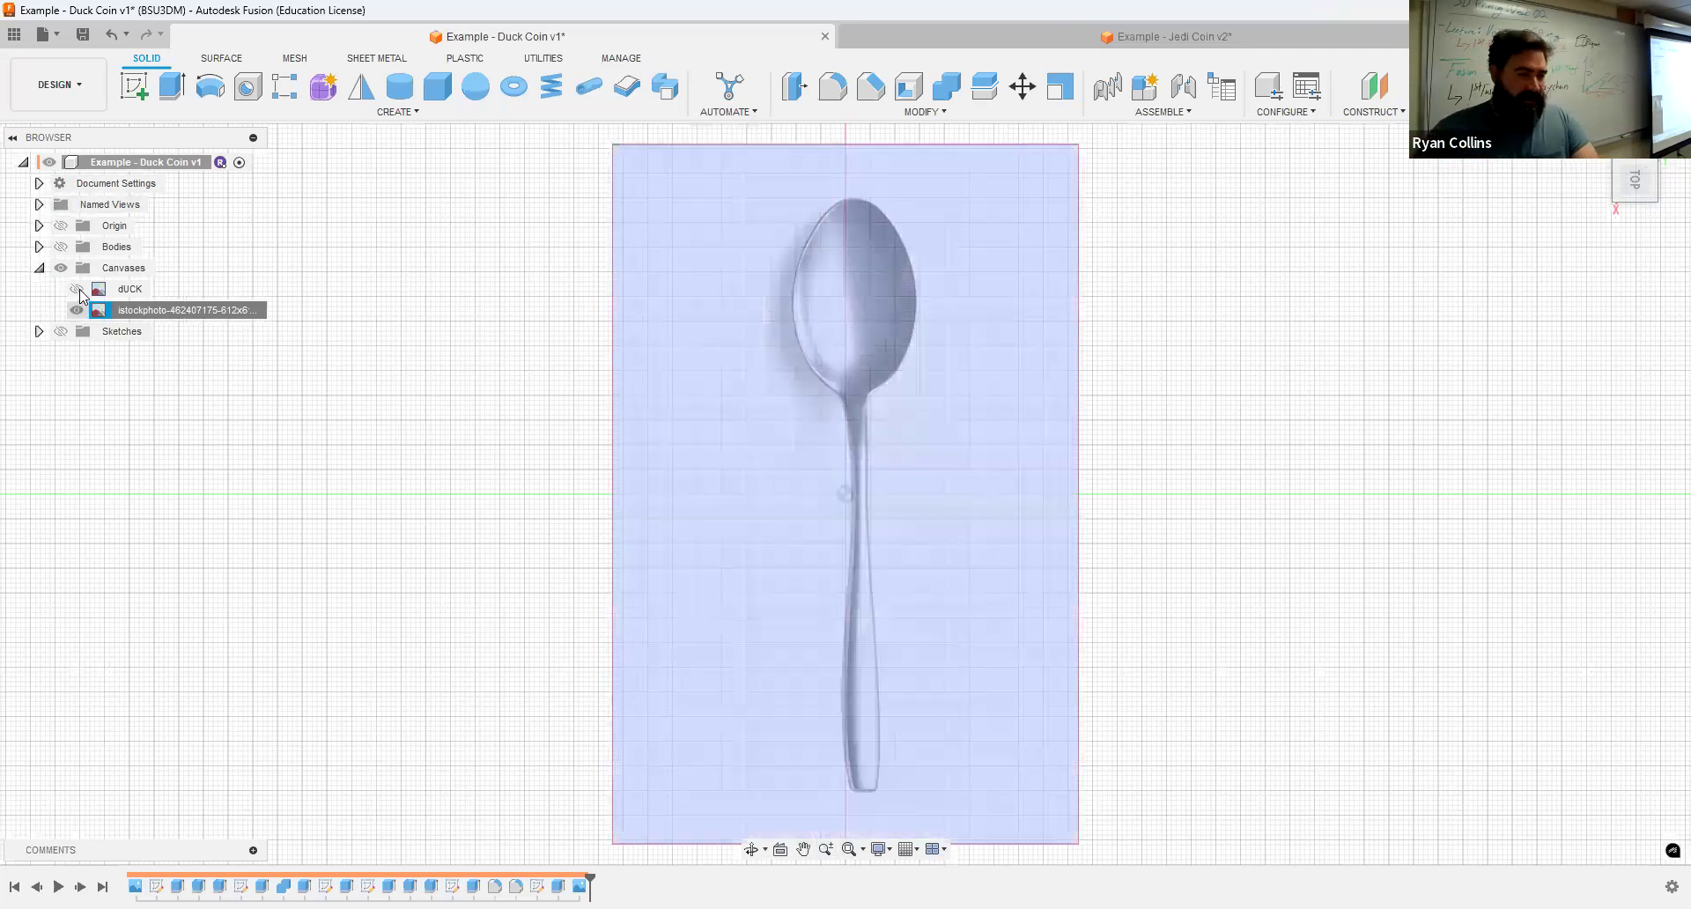
left_click(77, 289)
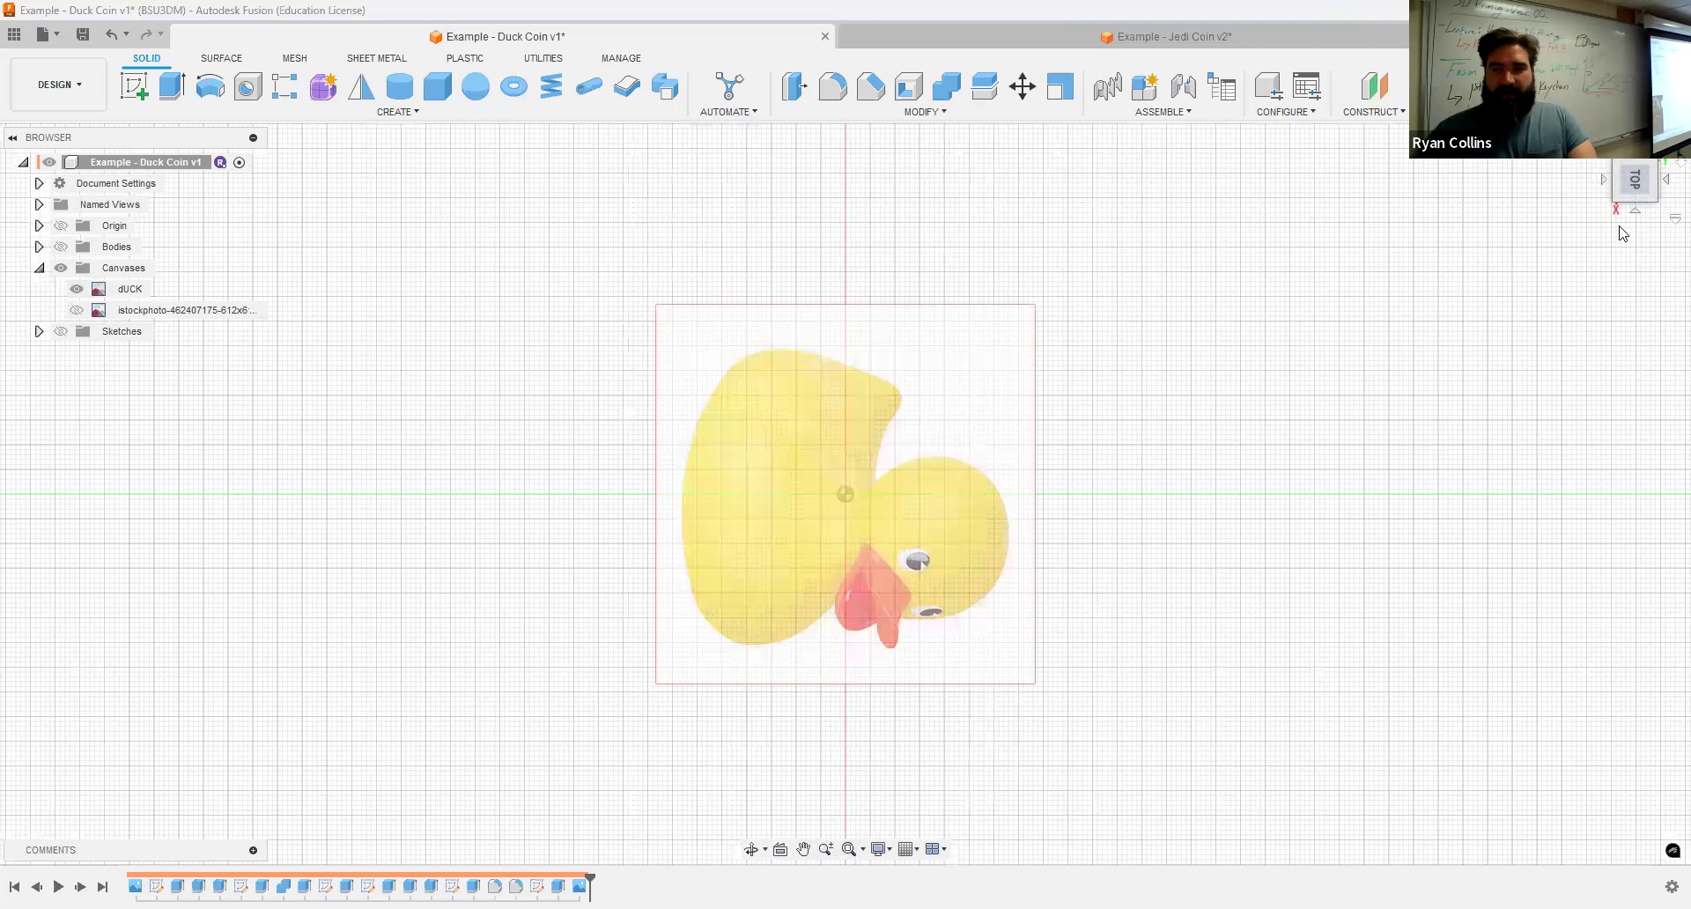
Step: Roll the Duck Coin timeline back to its start and step forward, showing the Duck Sketch over the duck image
left_click(1661, 142)
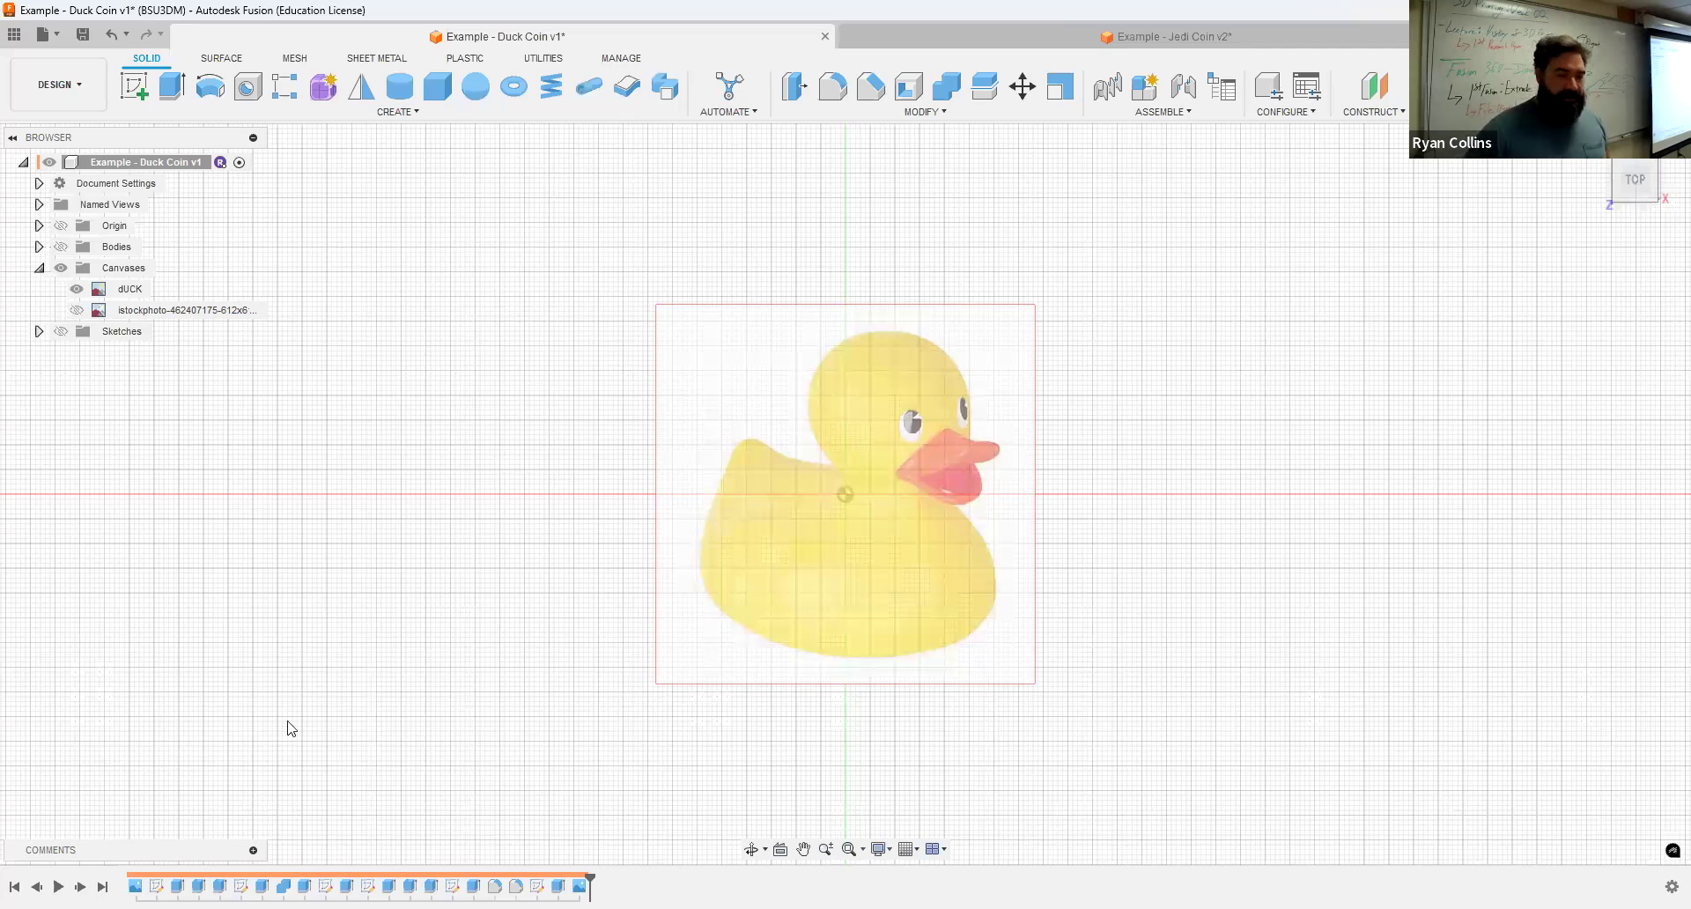
double_click(137, 883)
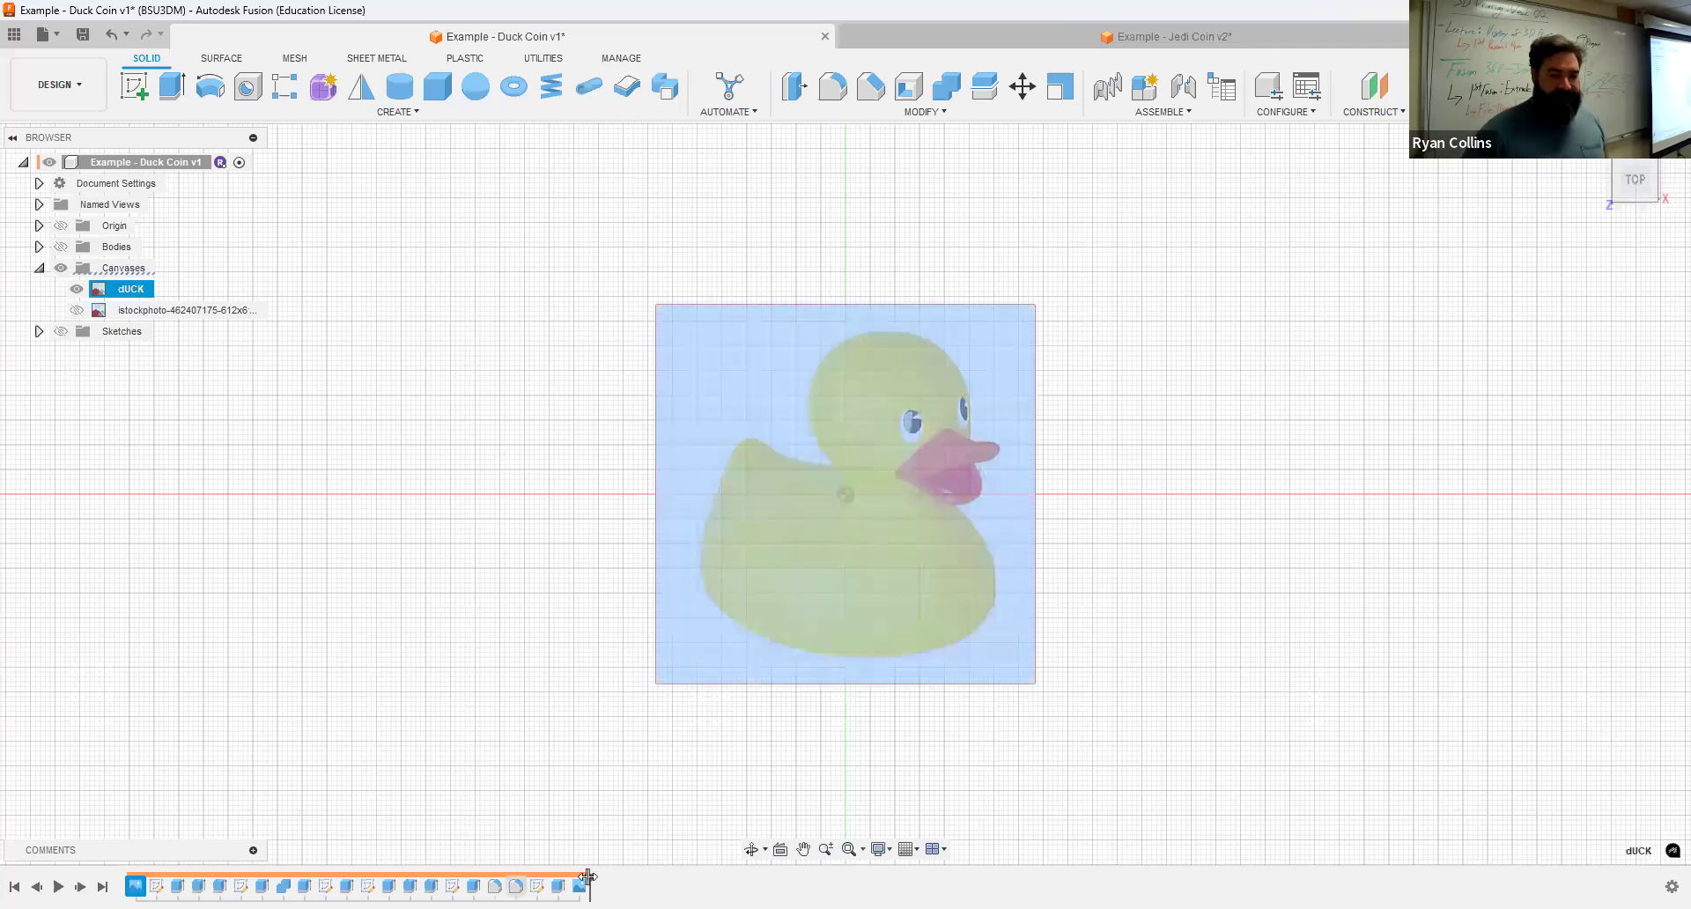
left_click_drag(140, 878, 141, 879)
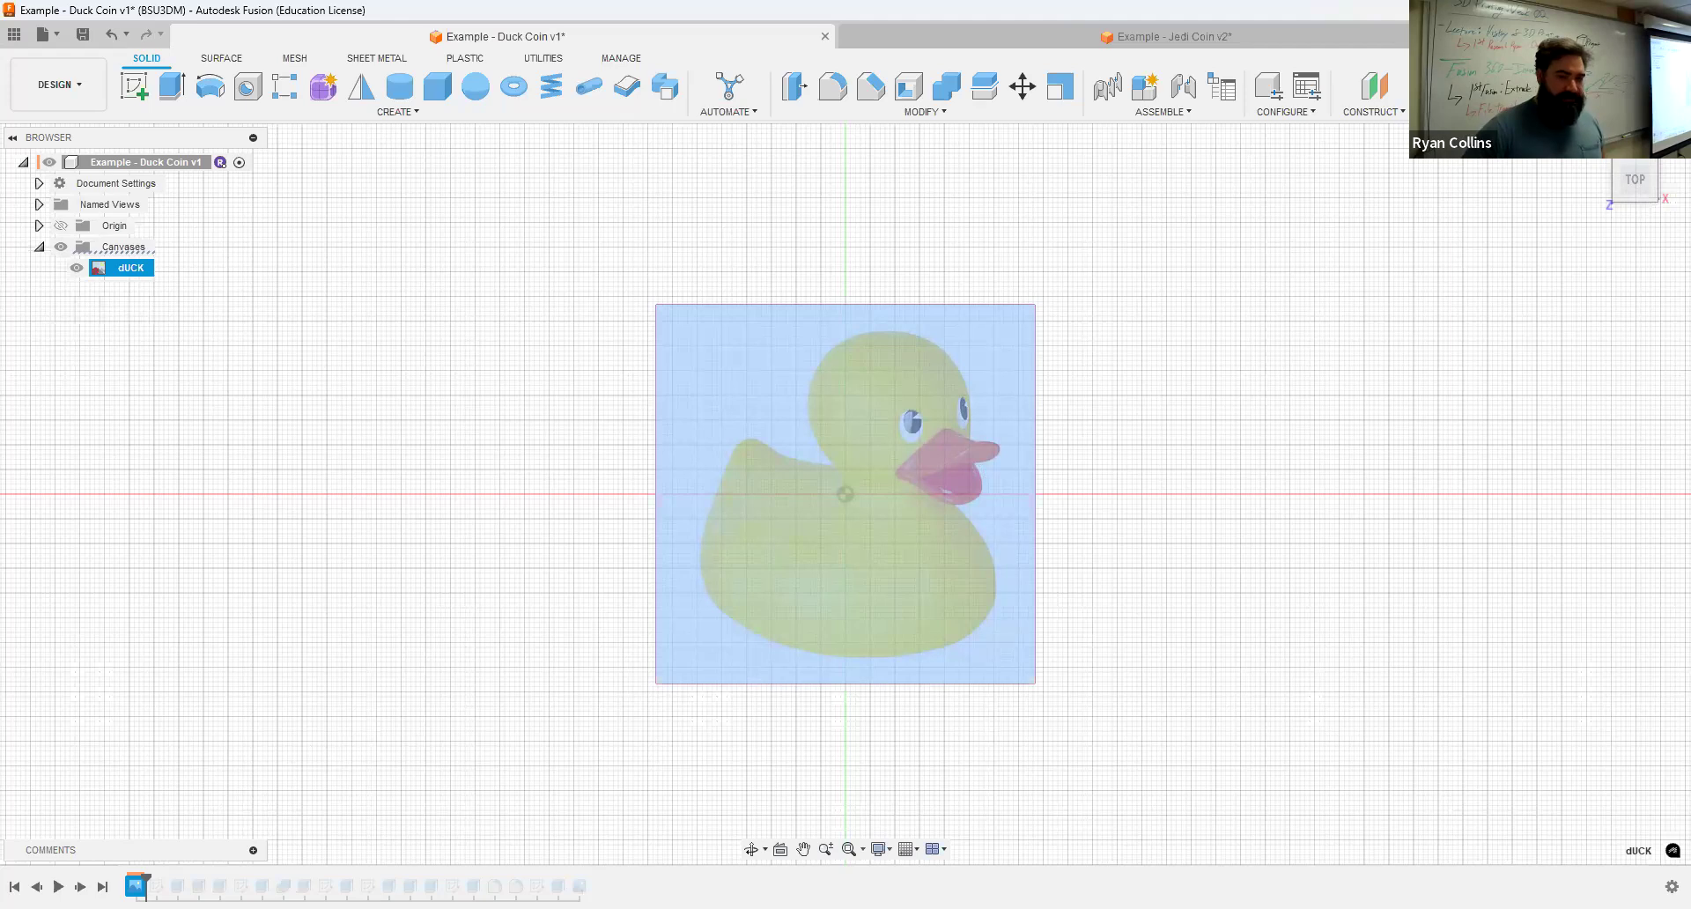
left_click(80, 886)
left_click(61, 289)
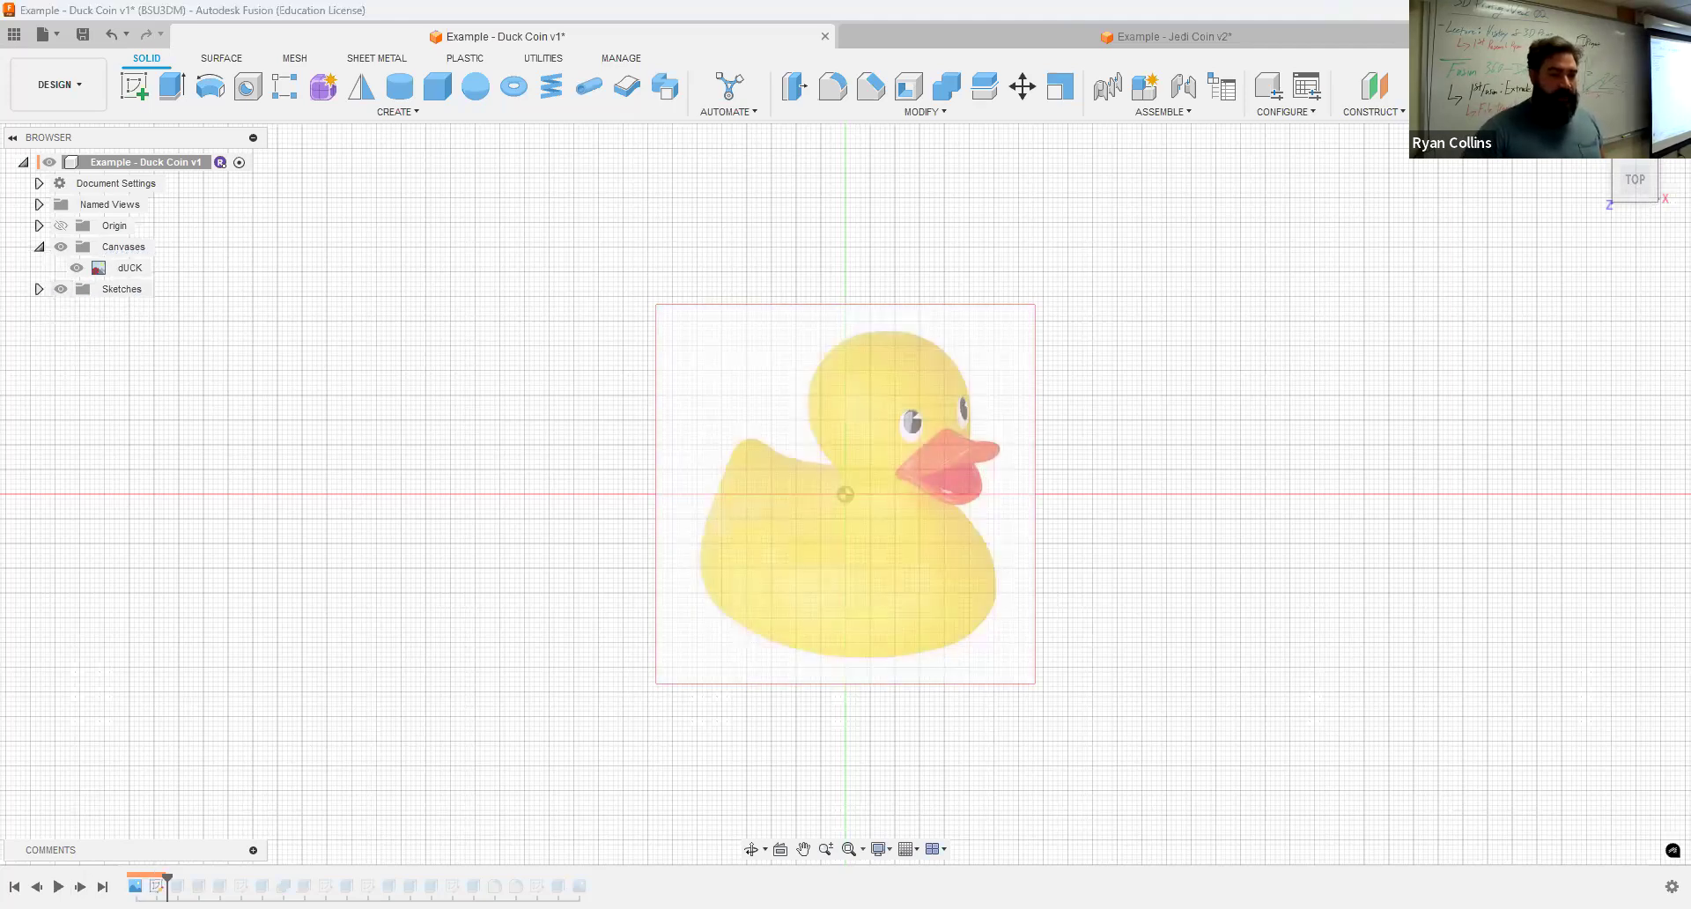
left_click(80, 885)
left_click(39, 310)
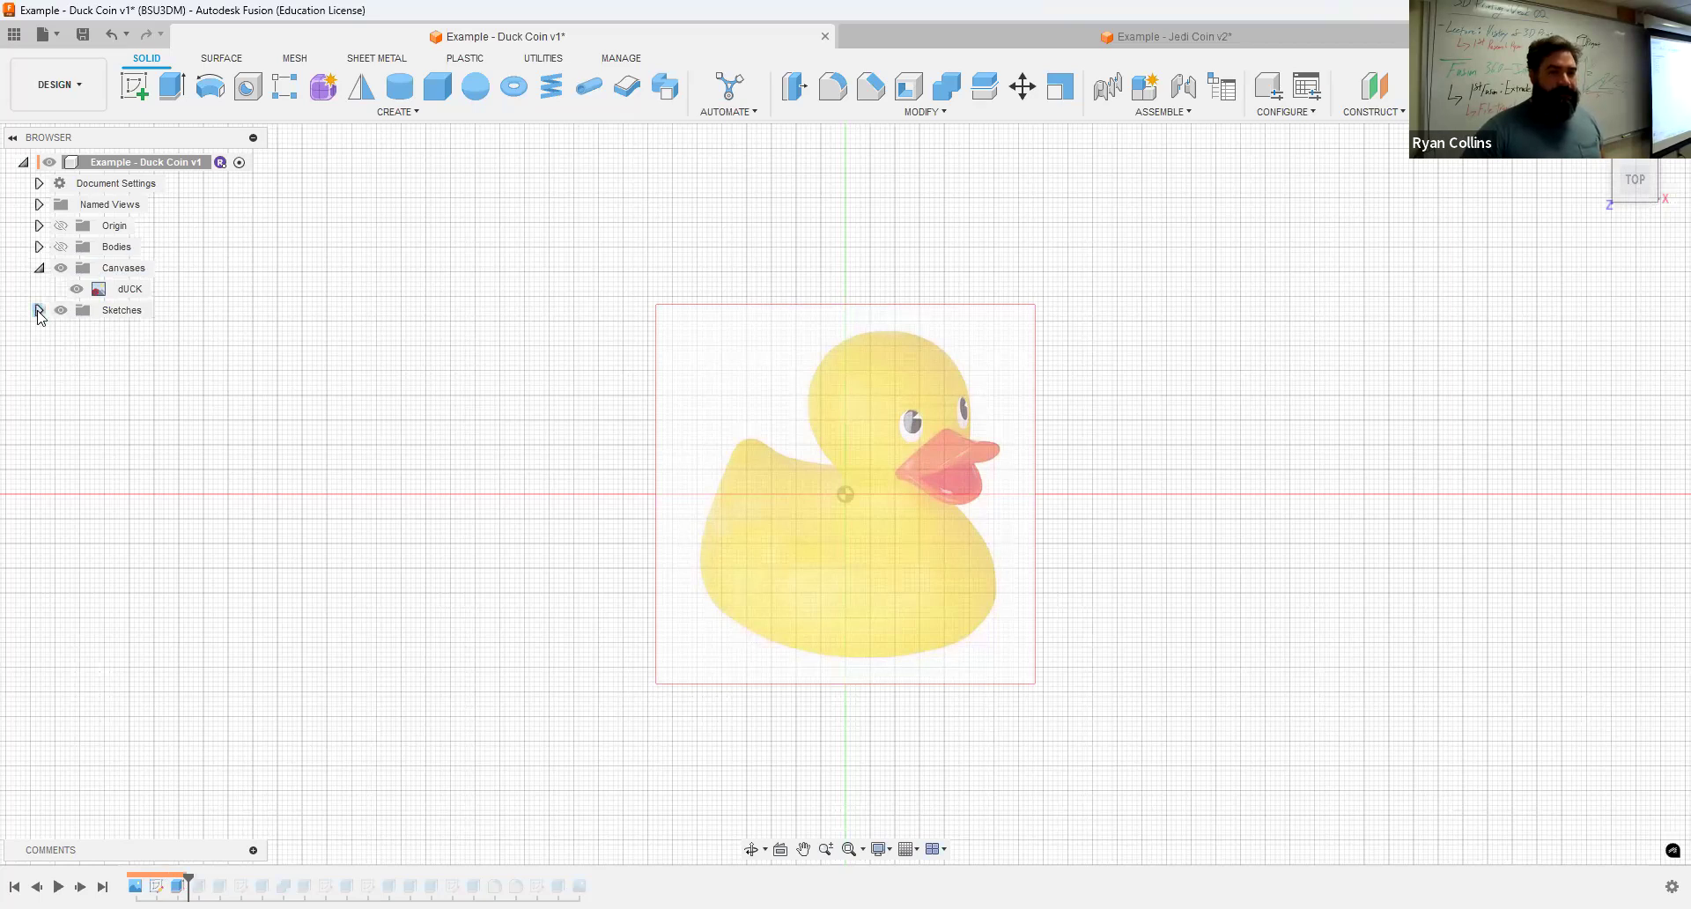
left_click(78, 332)
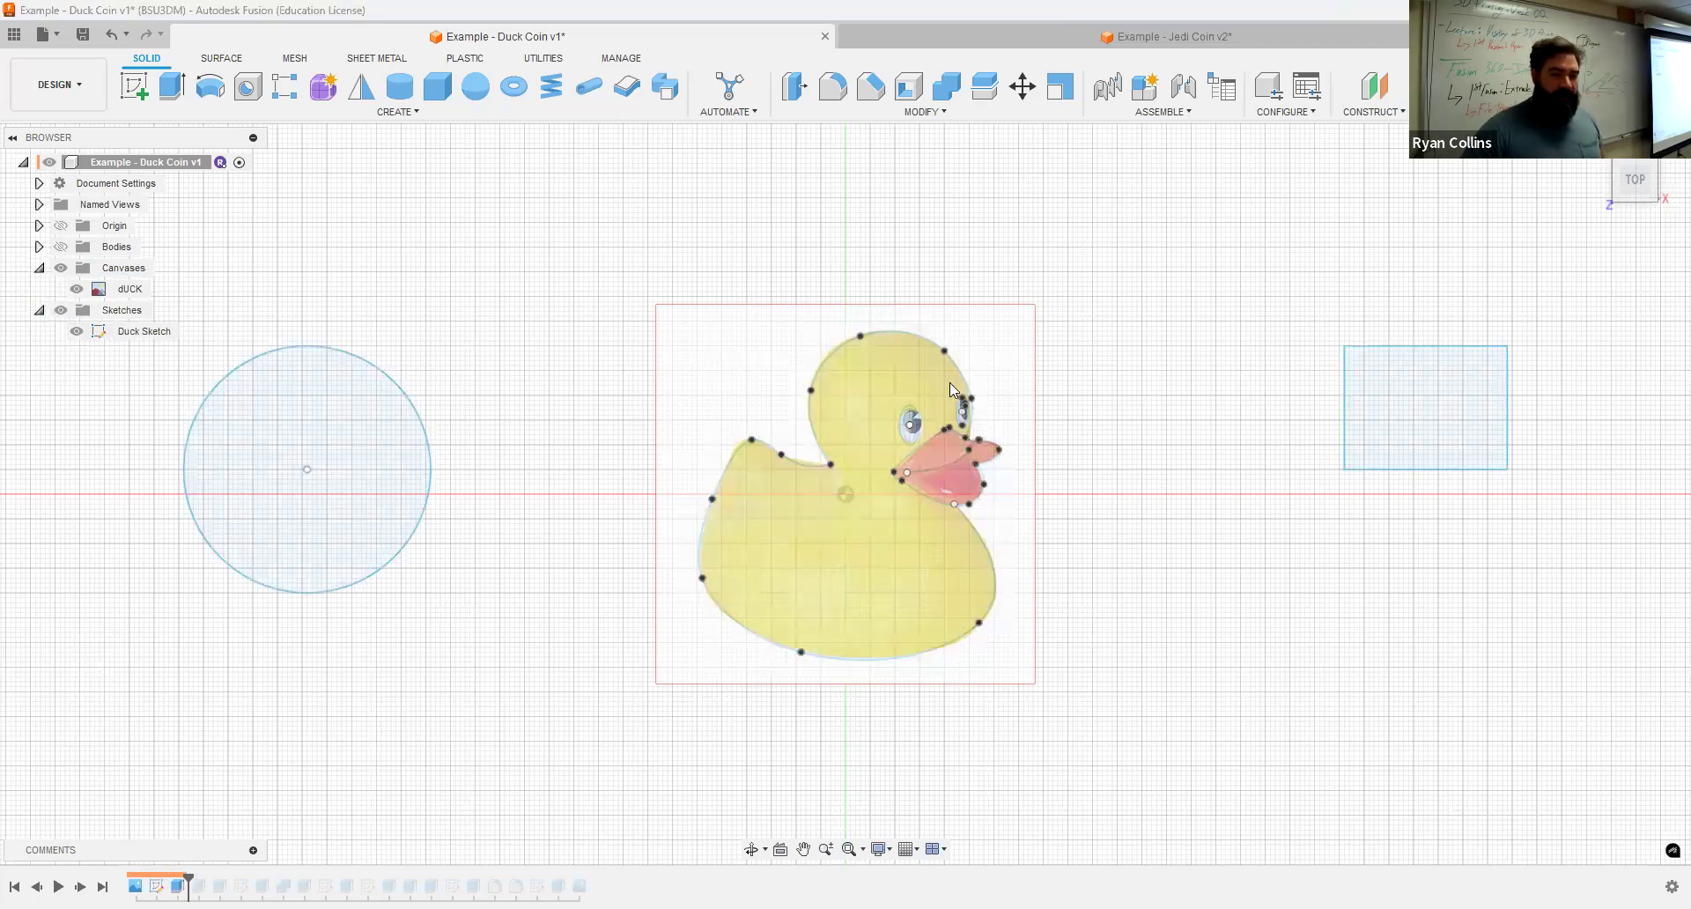
scroll(937, 524, "up", 4)
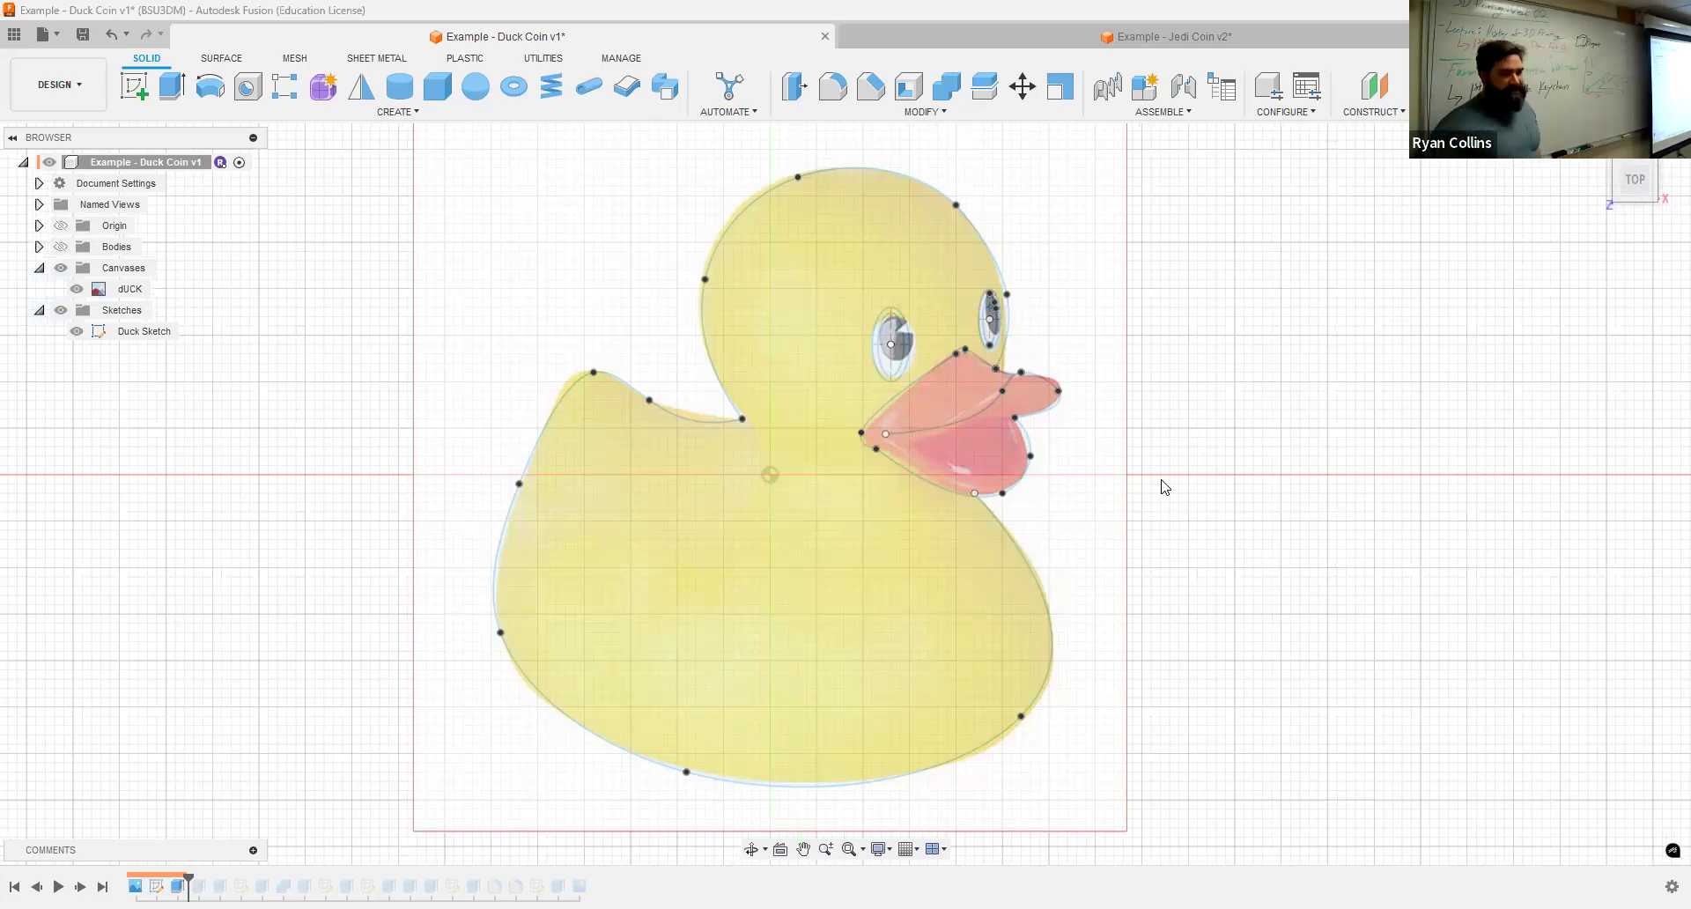
left_click(1026, 544)
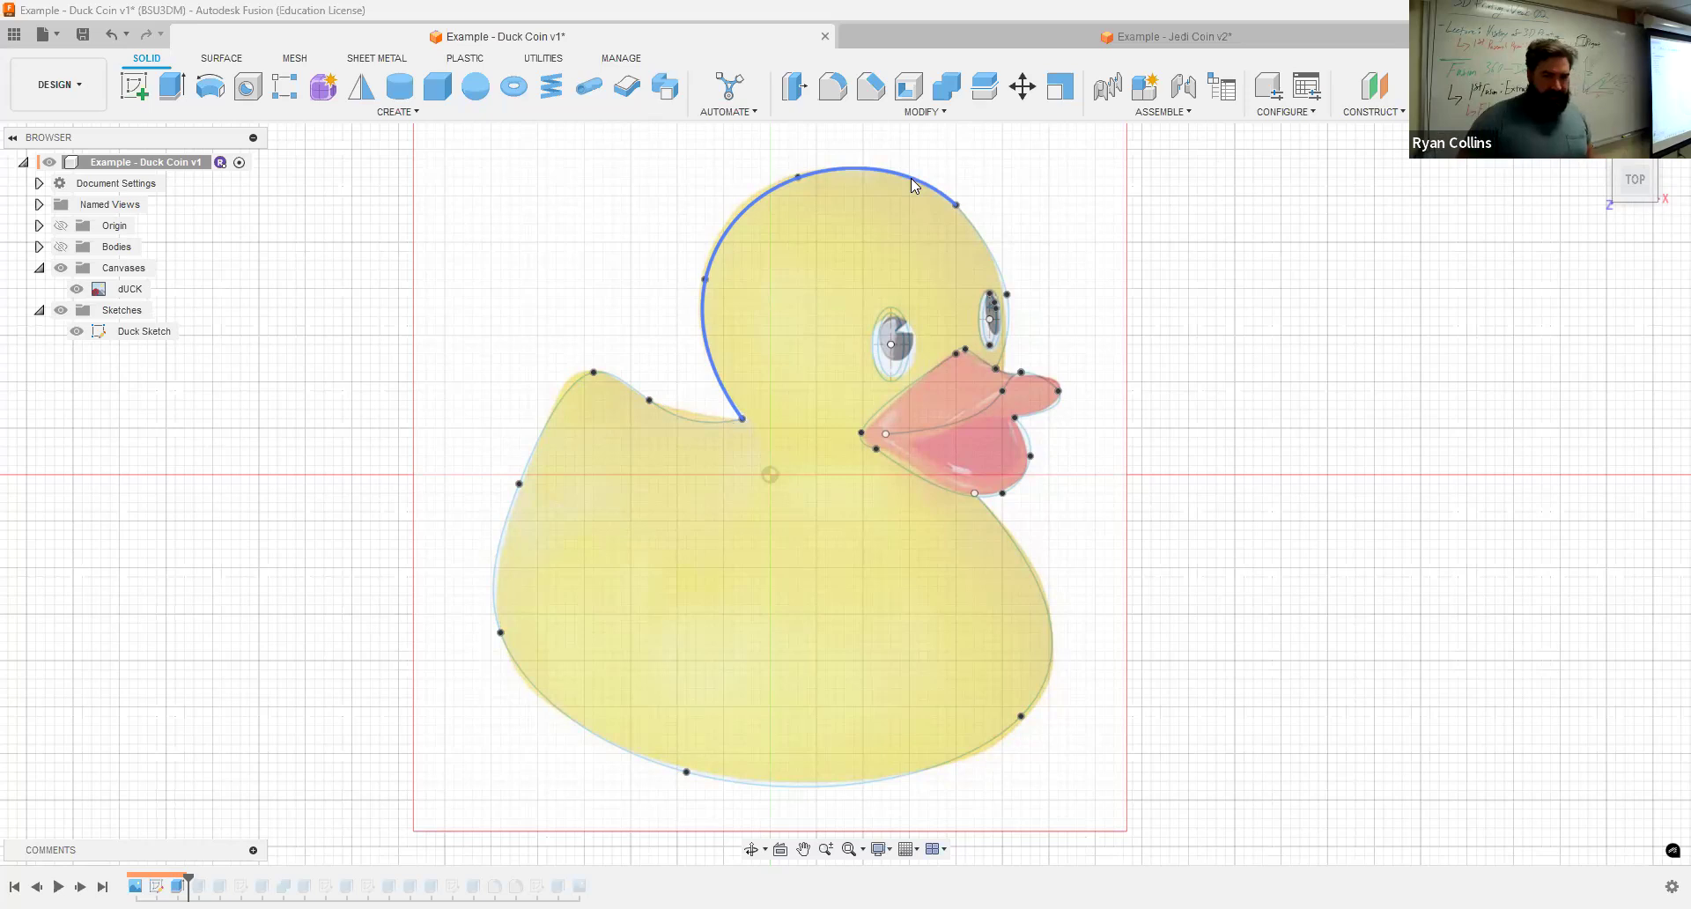
Step: Step forward through the timeline while showing the bodies, inspecting the bill and eye extrusions
left_click(80, 886)
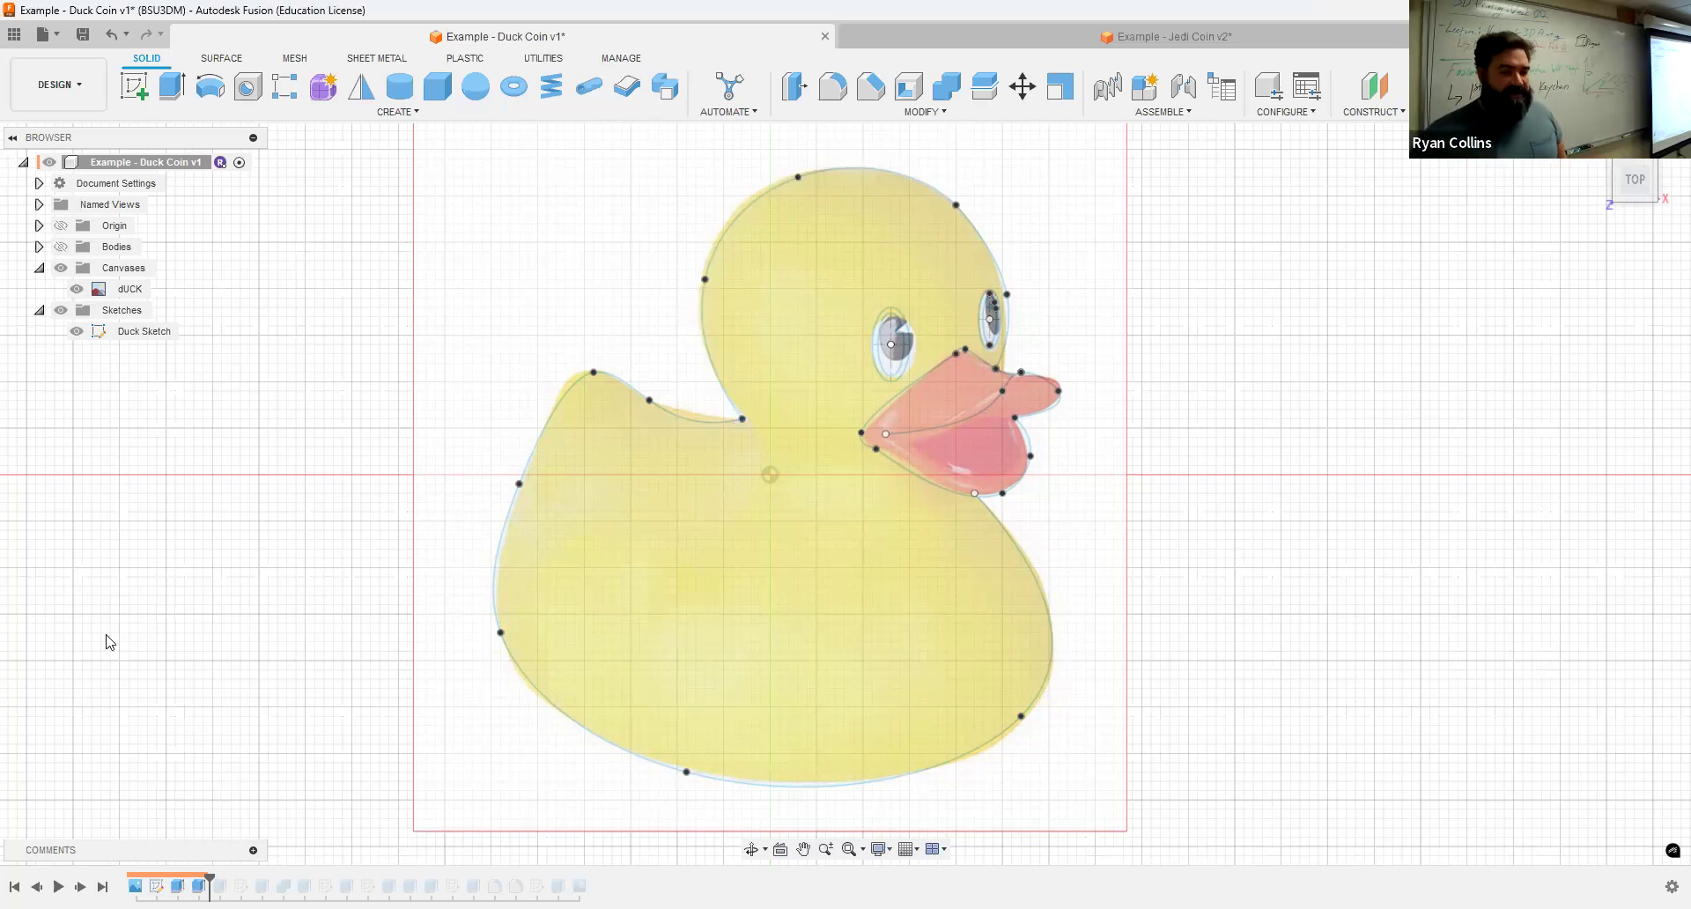
left_click(61, 246)
left_click(1595, 146)
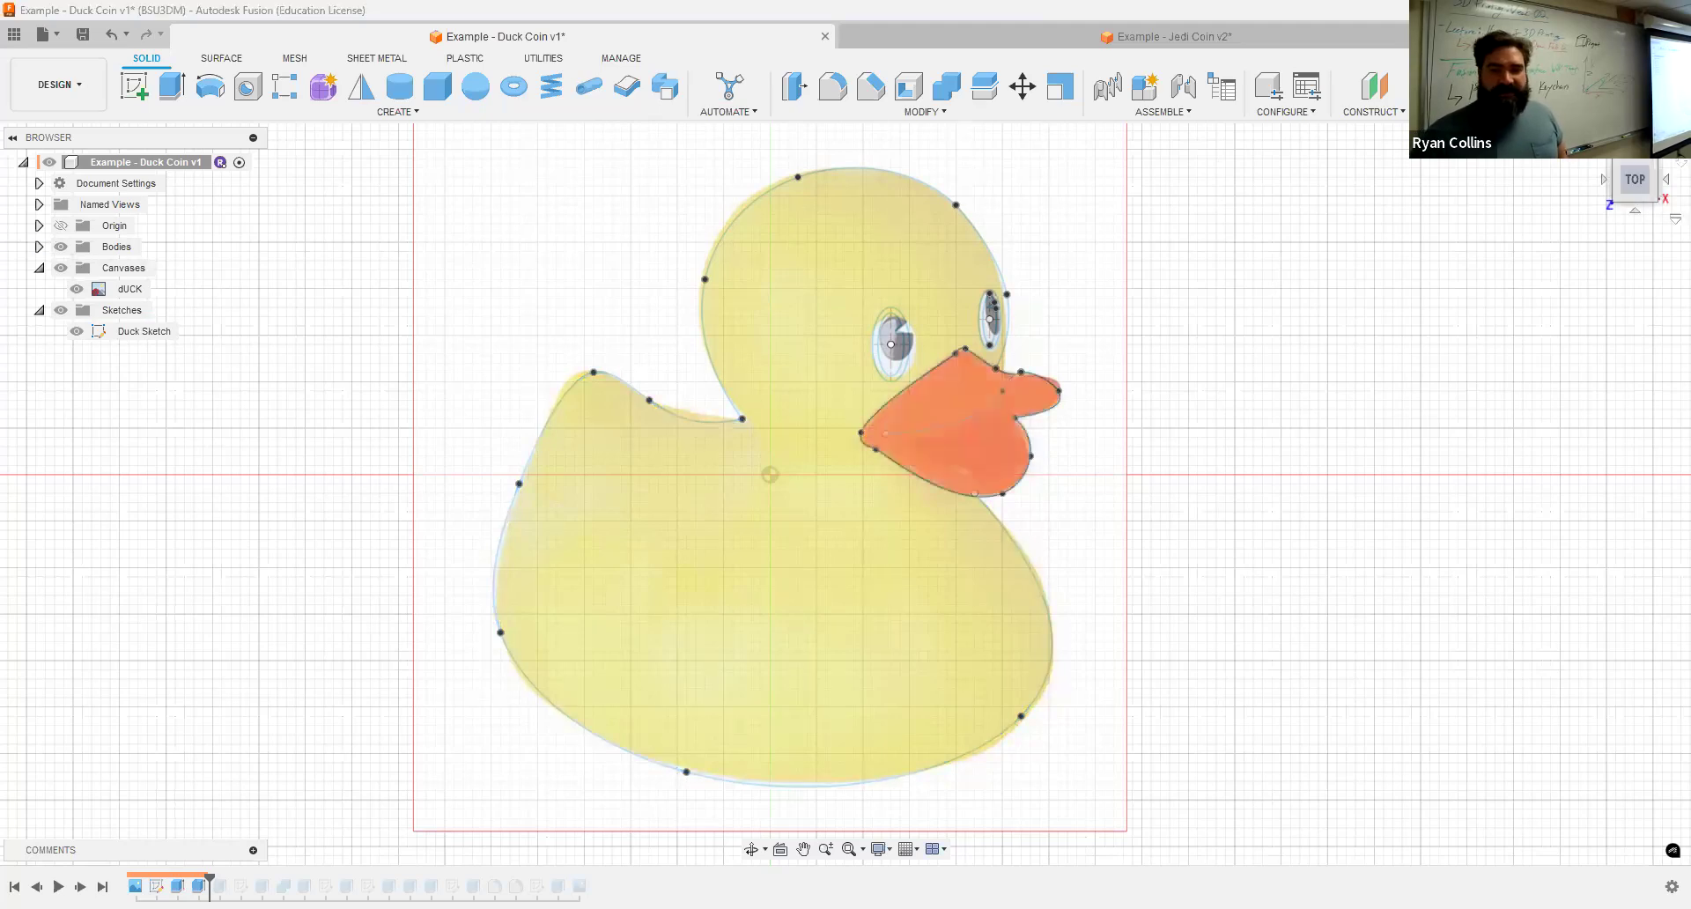
scroll(964, 564, "up", 8)
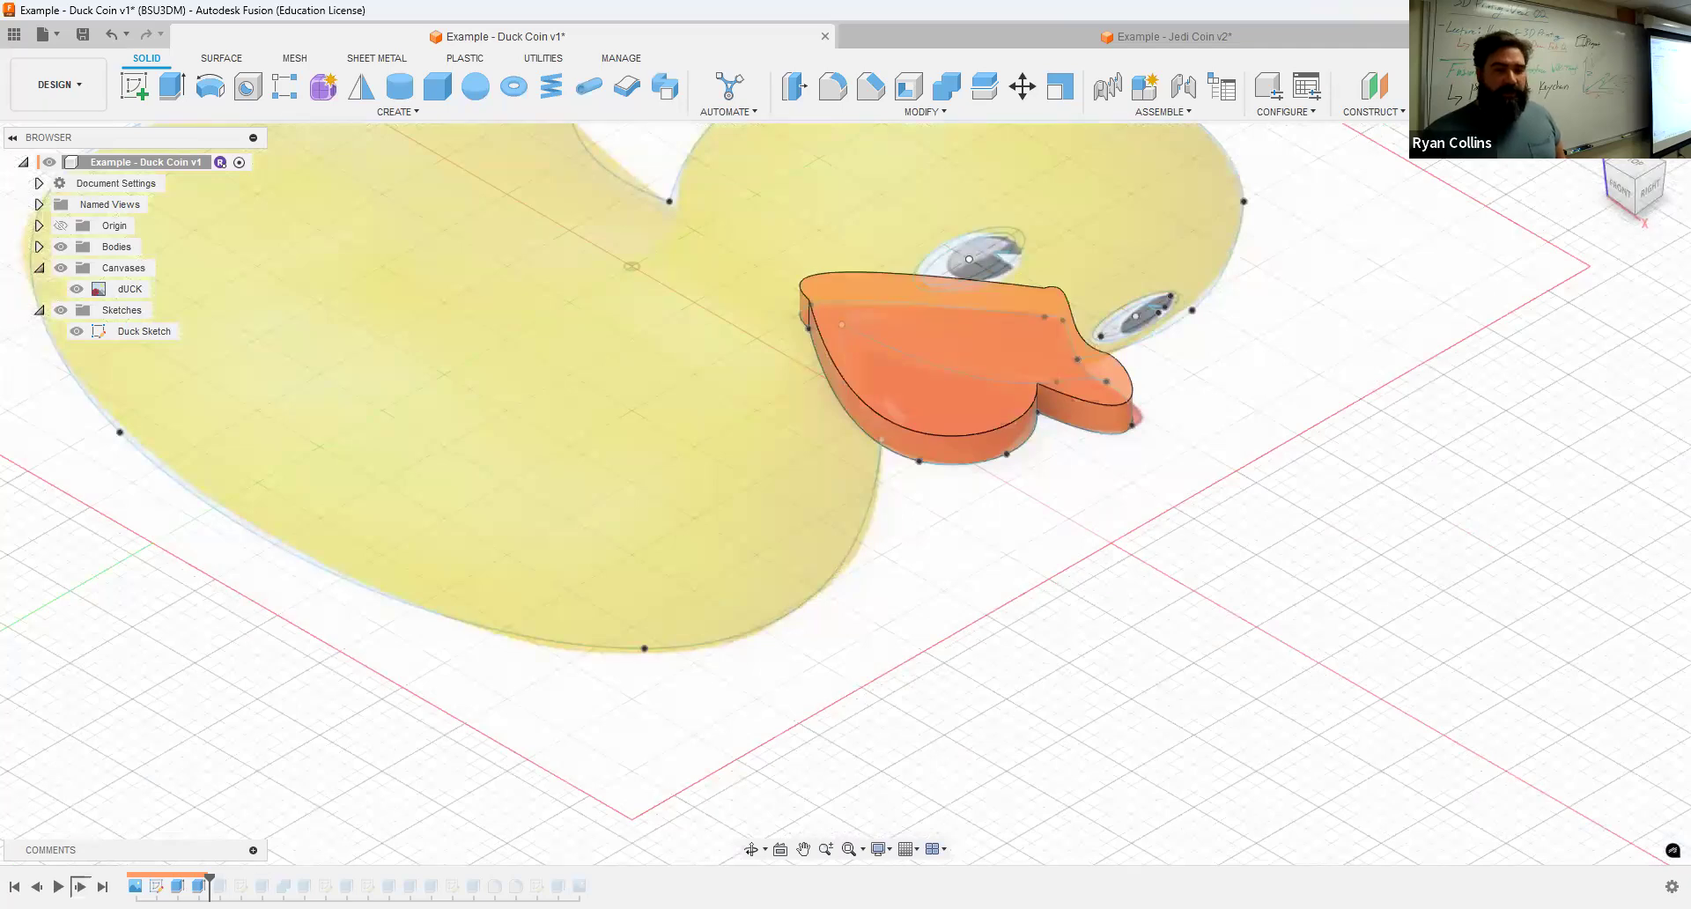
left_click(80, 886)
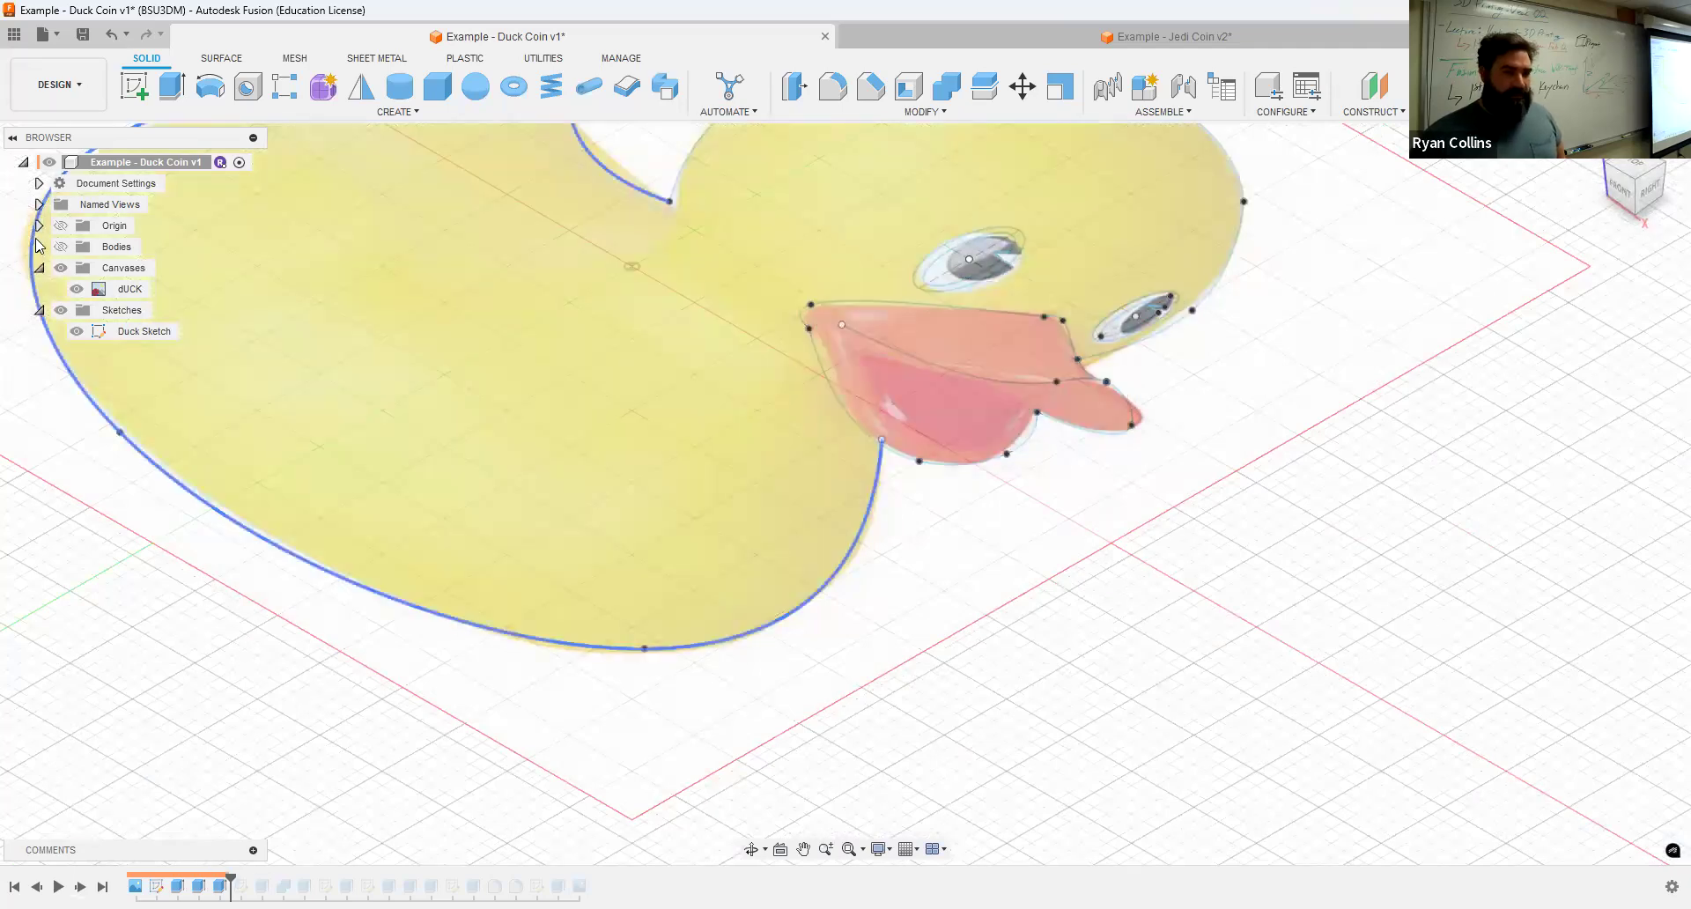
left_click(60, 247)
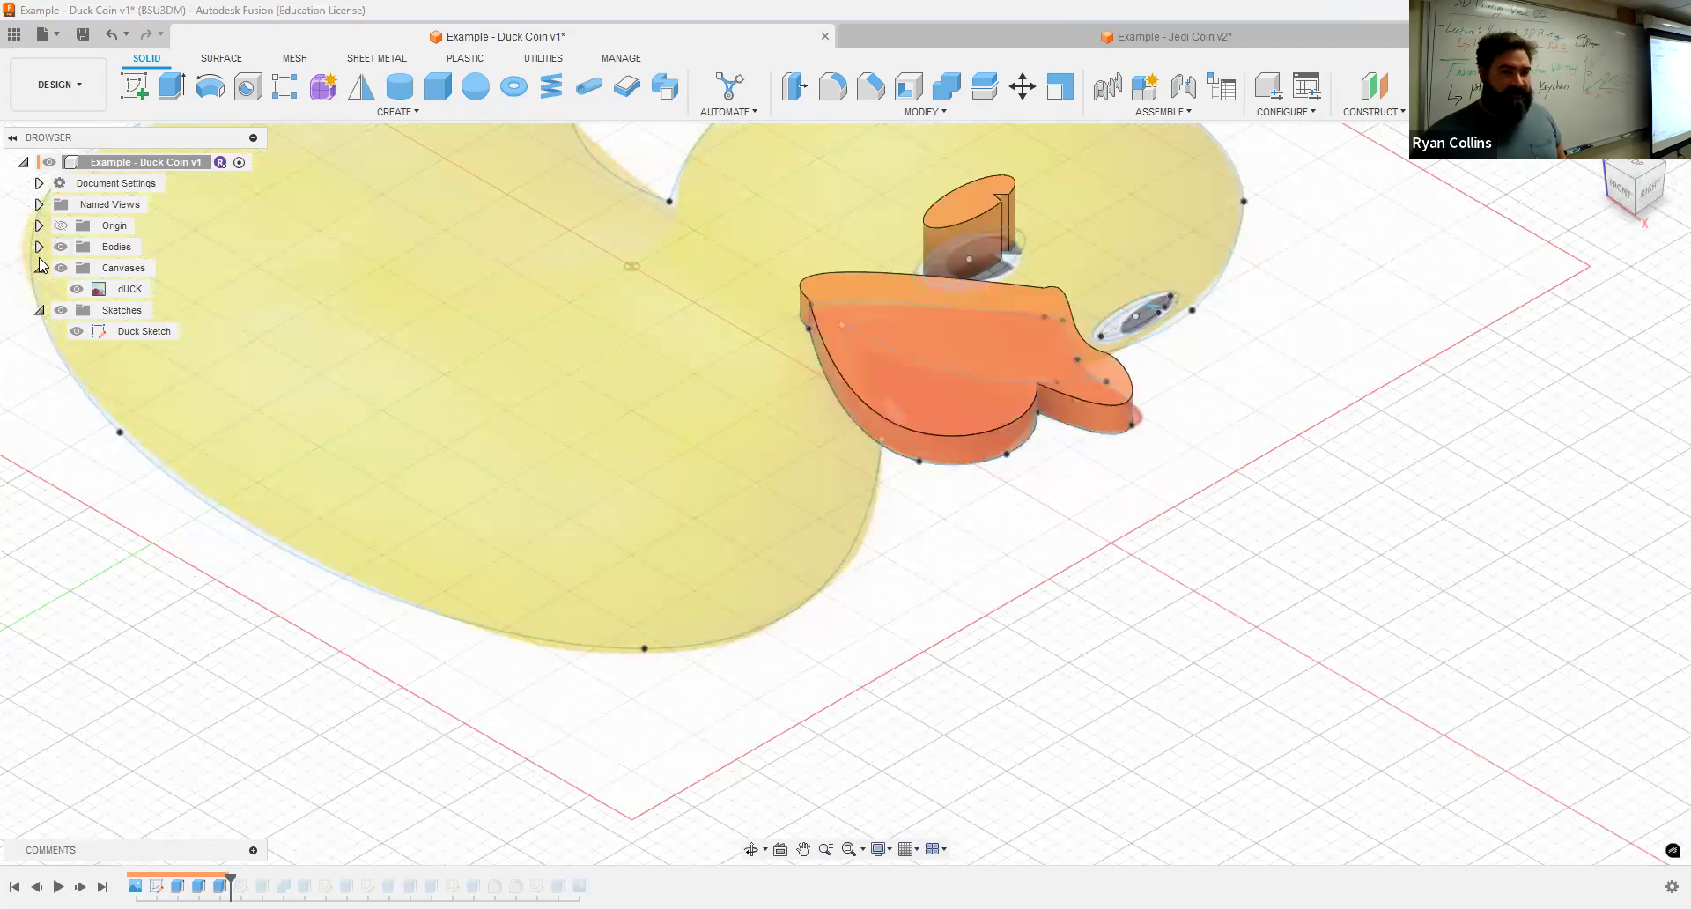
left_click(38, 247)
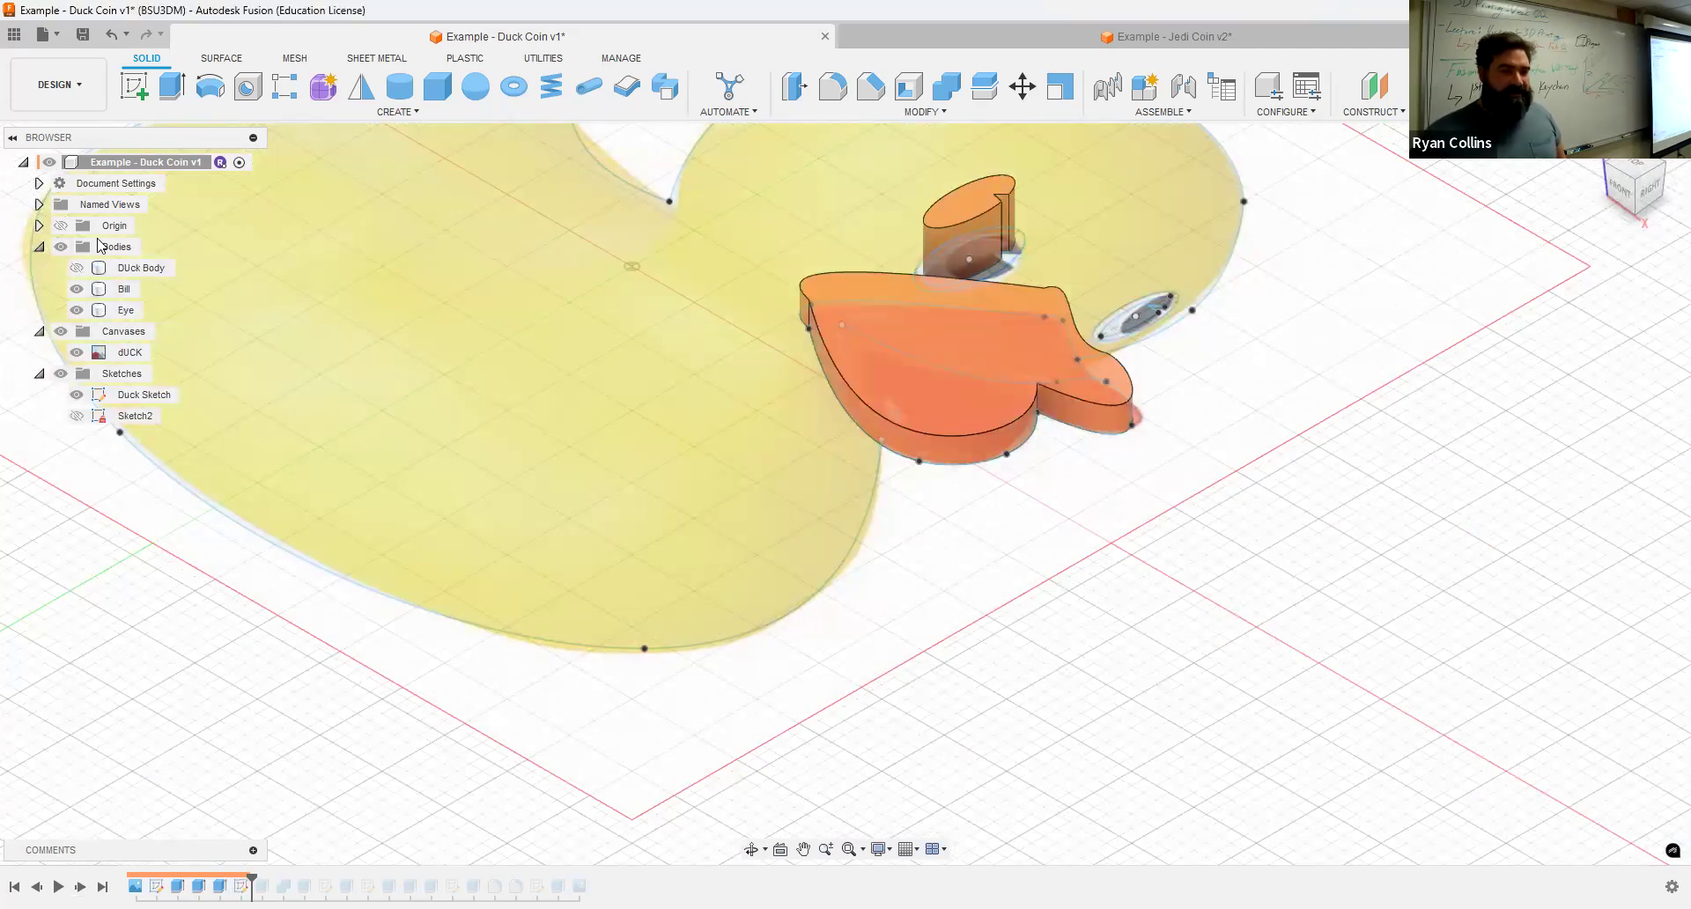
left_click(141, 267)
scroll(229, 588, "down", 3)
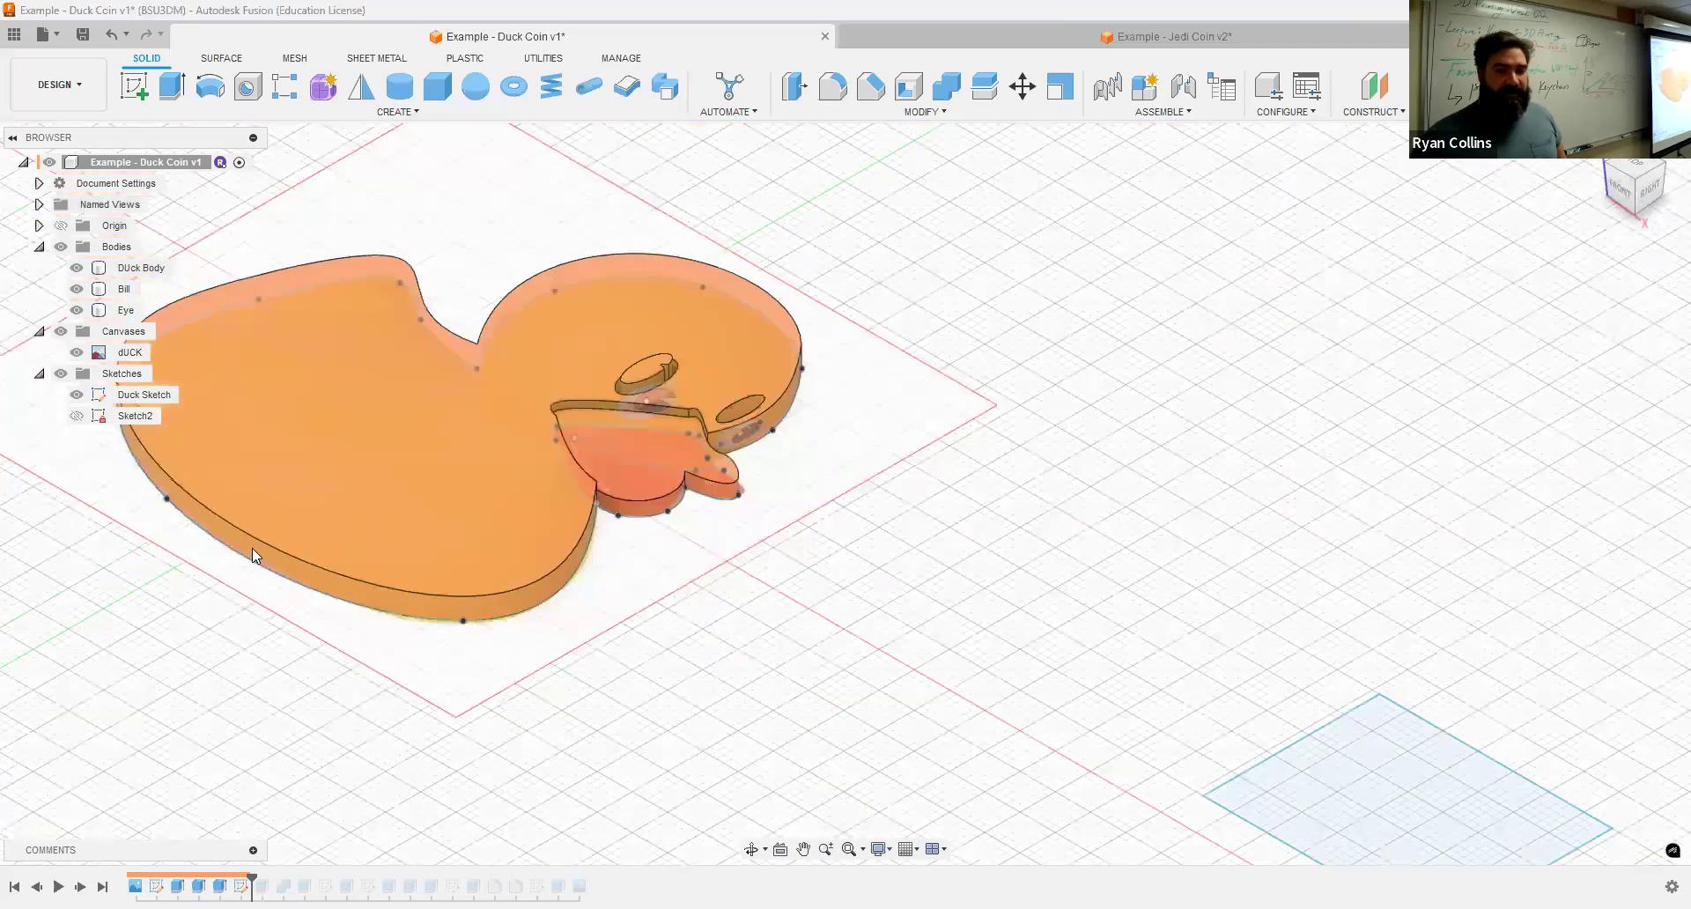
middle_click_drag(265, 672, 444, 635)
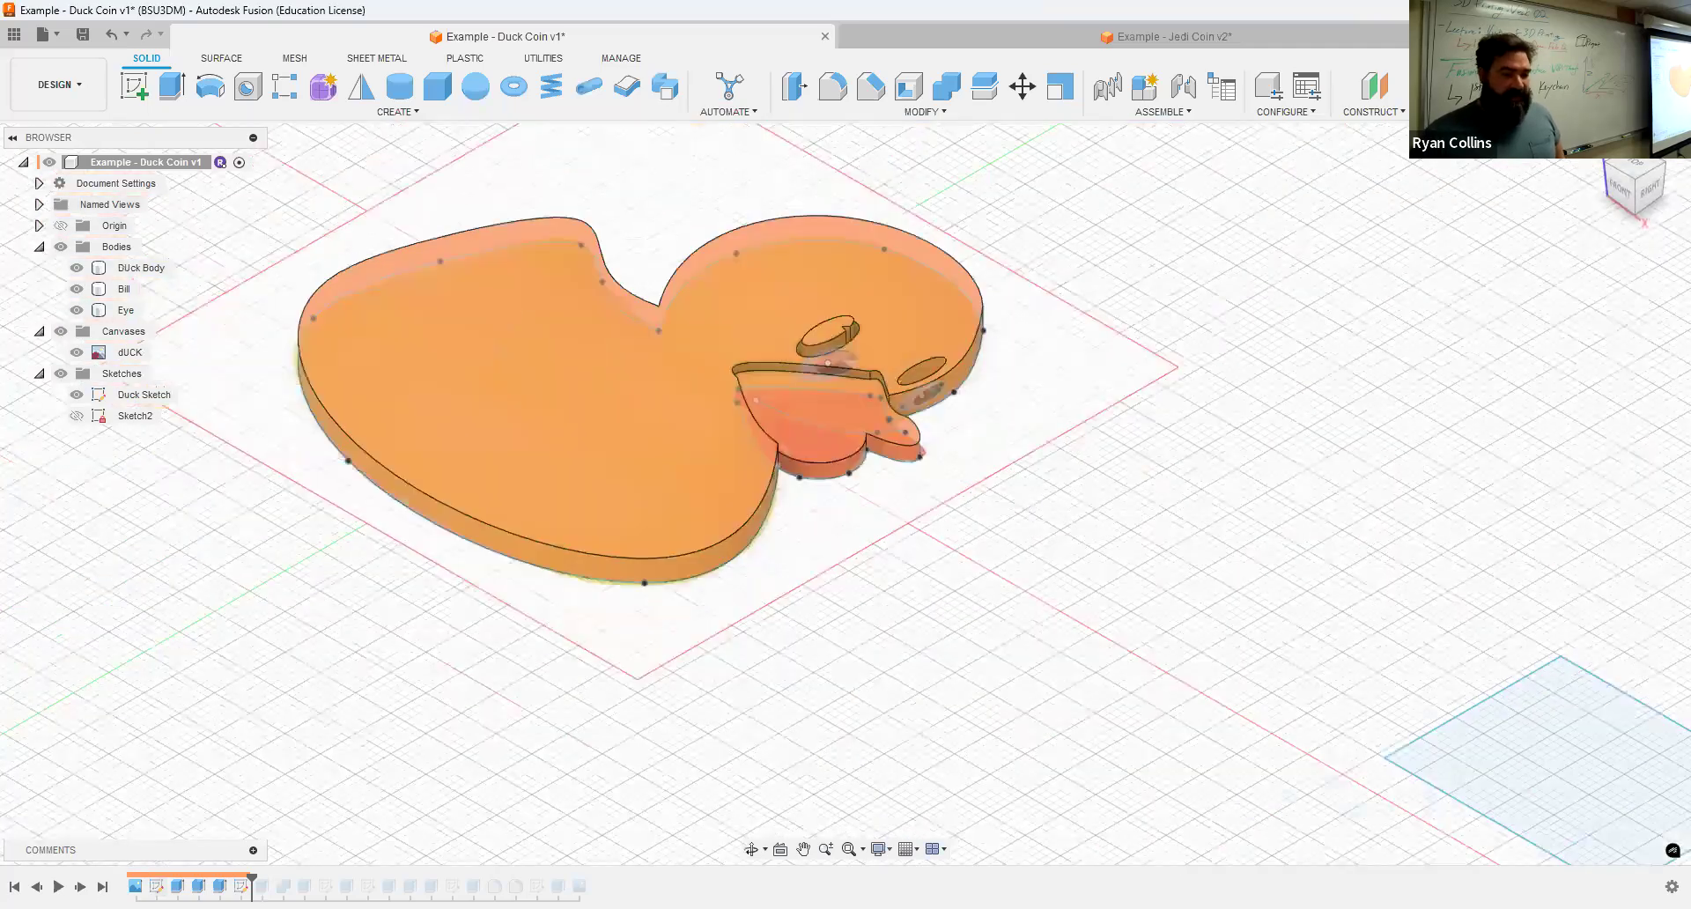
Step: Continue stepping through the timeline to the base and remaining bodies, showing all bodies to inspect them
left_click(80, 886)
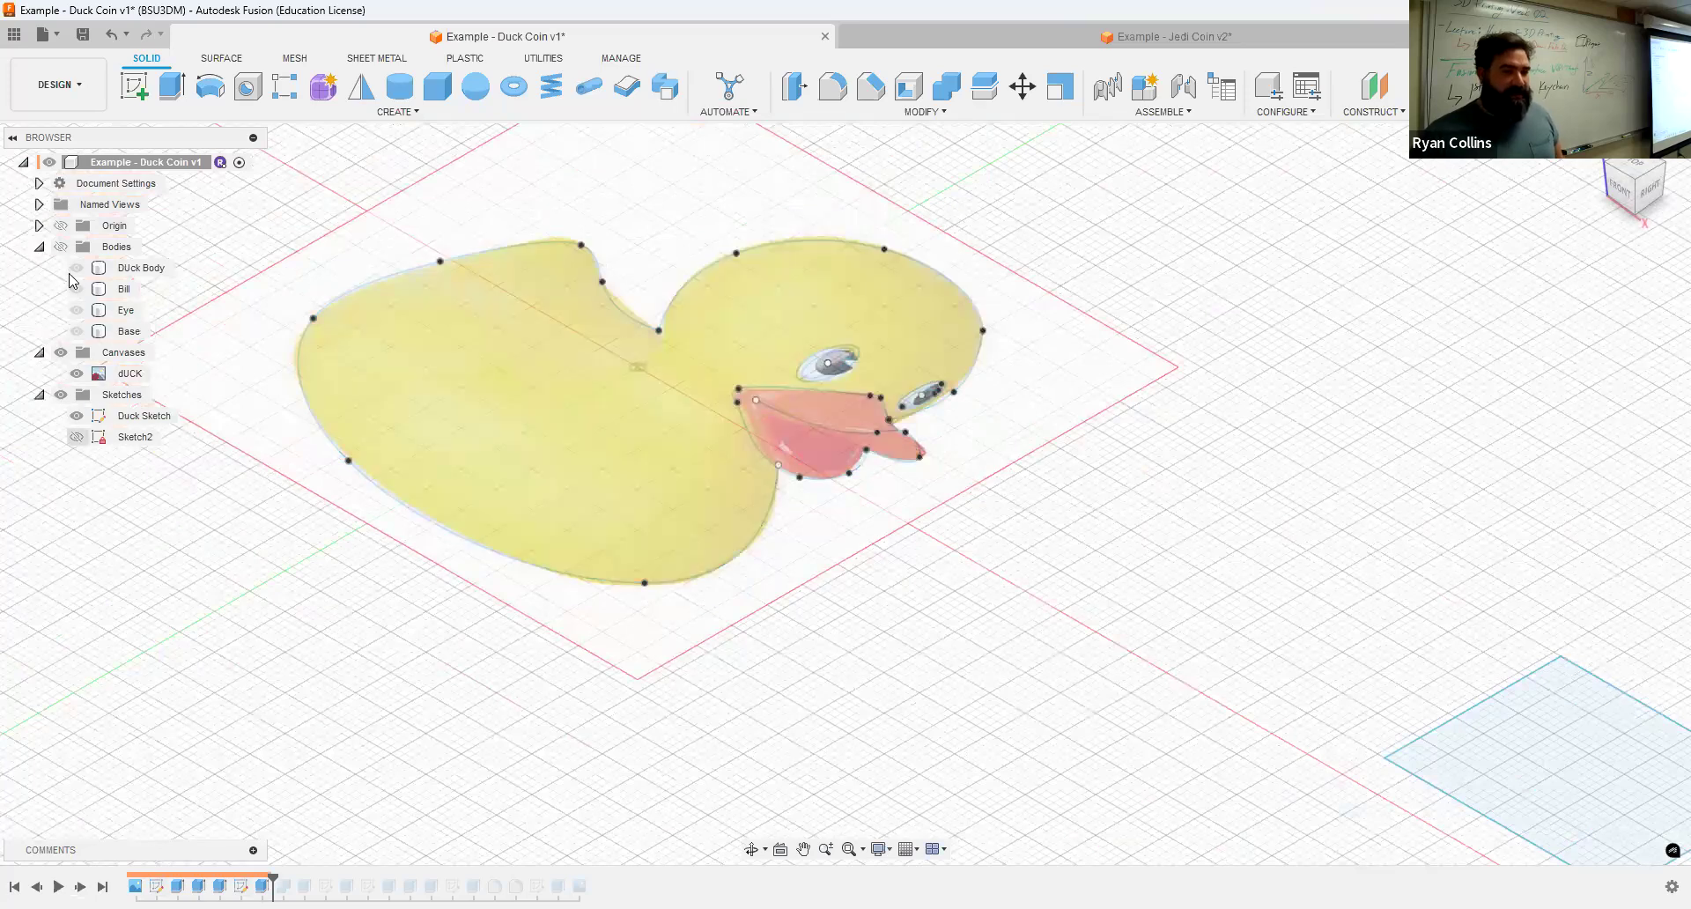
left_click(62, 247)
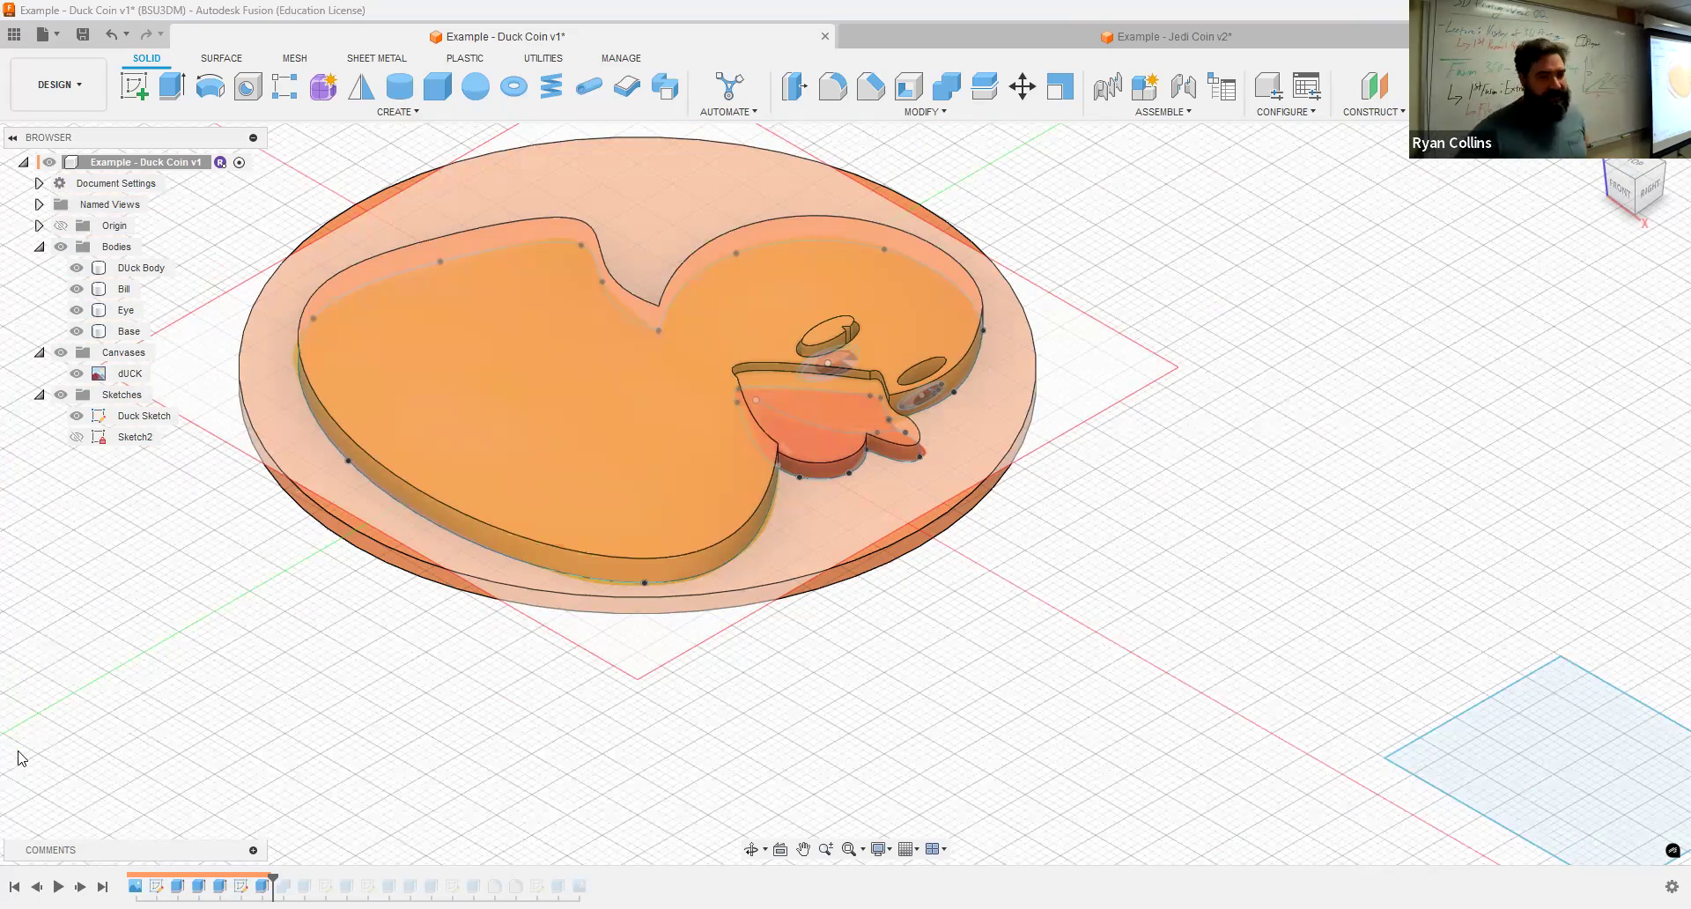
left_click(80, 887)
left_click(80, 886)
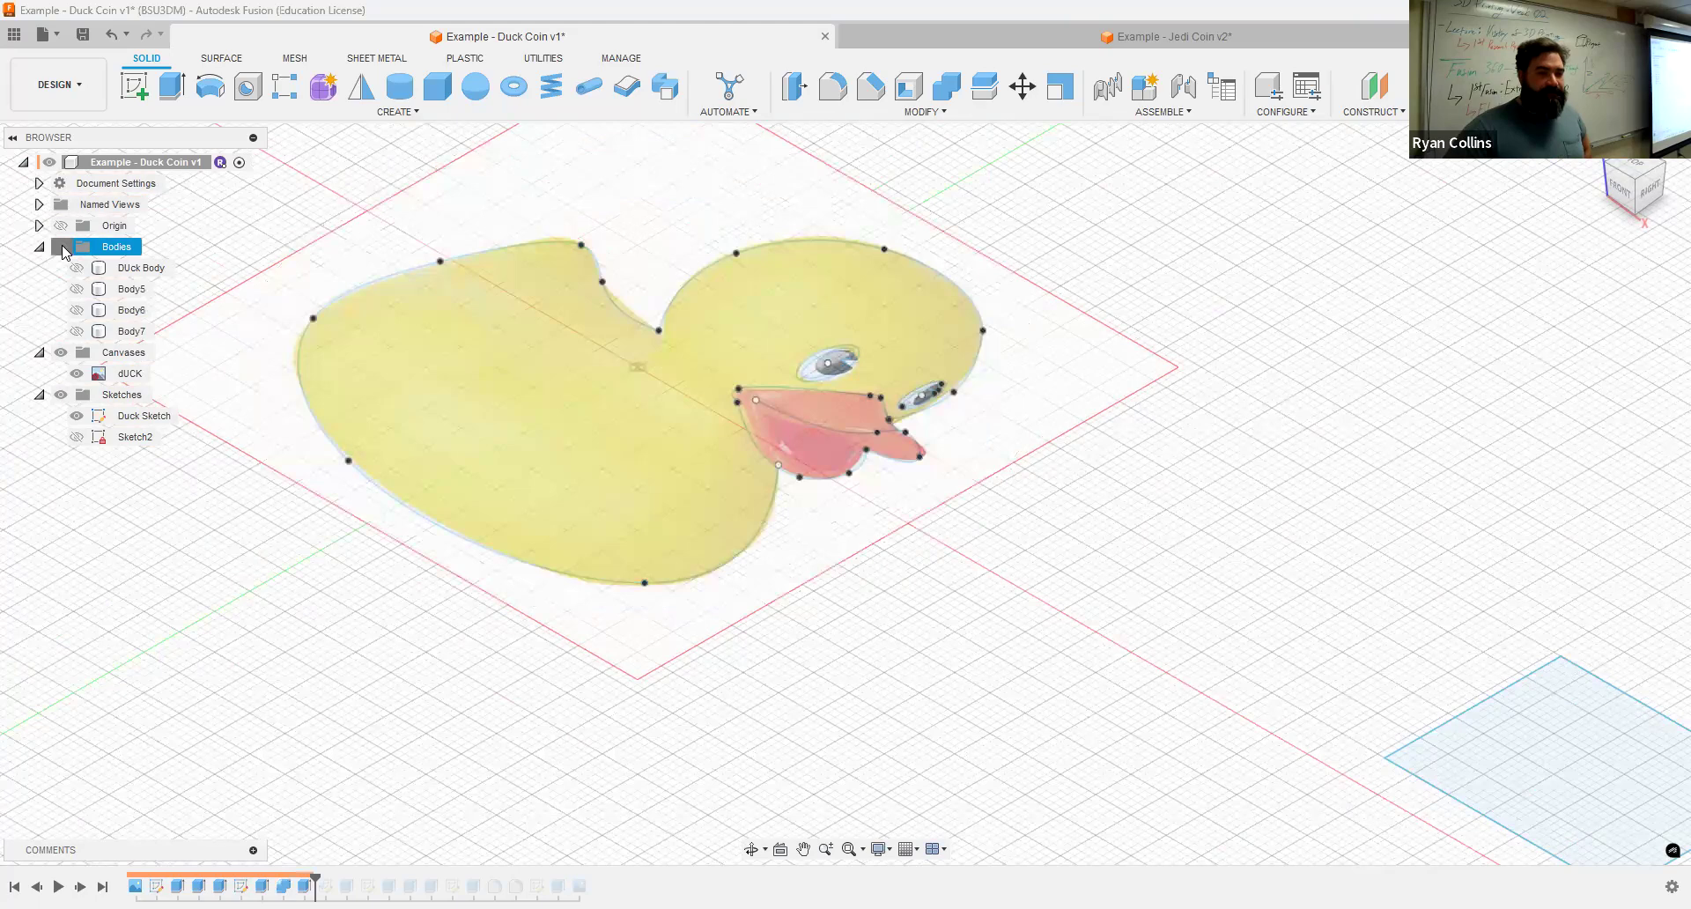
left_click(76, 268)
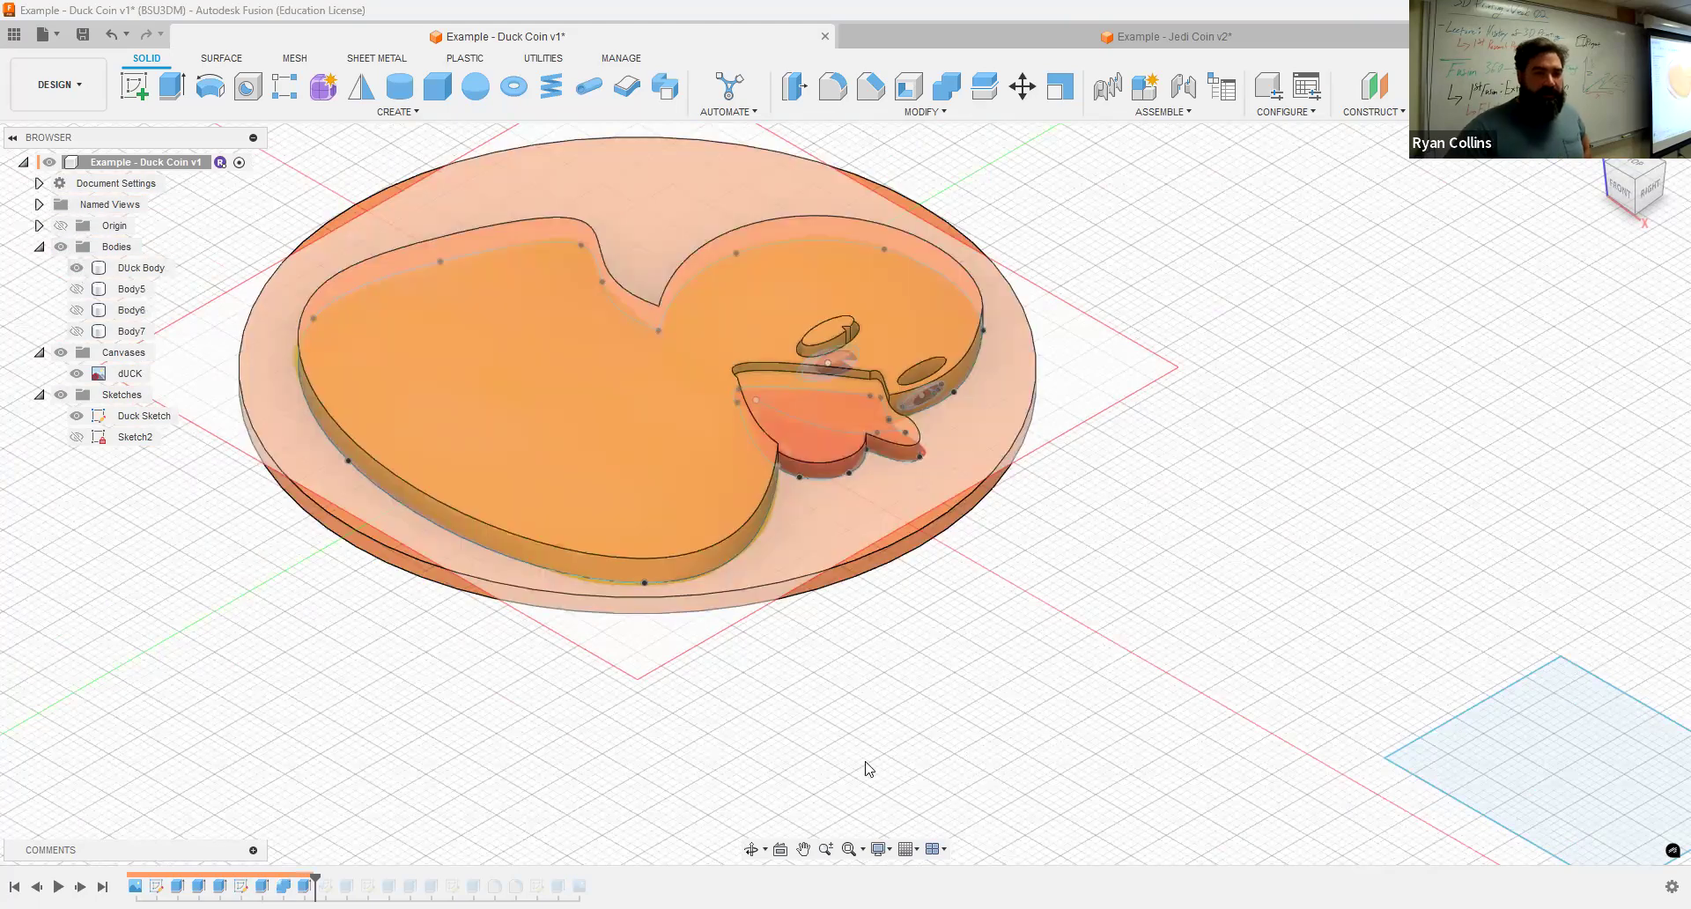
Step: Hide the dUCK canvas and step forward through the timeline, toggling body visibility to inspect the disc
left_click(68, 356)
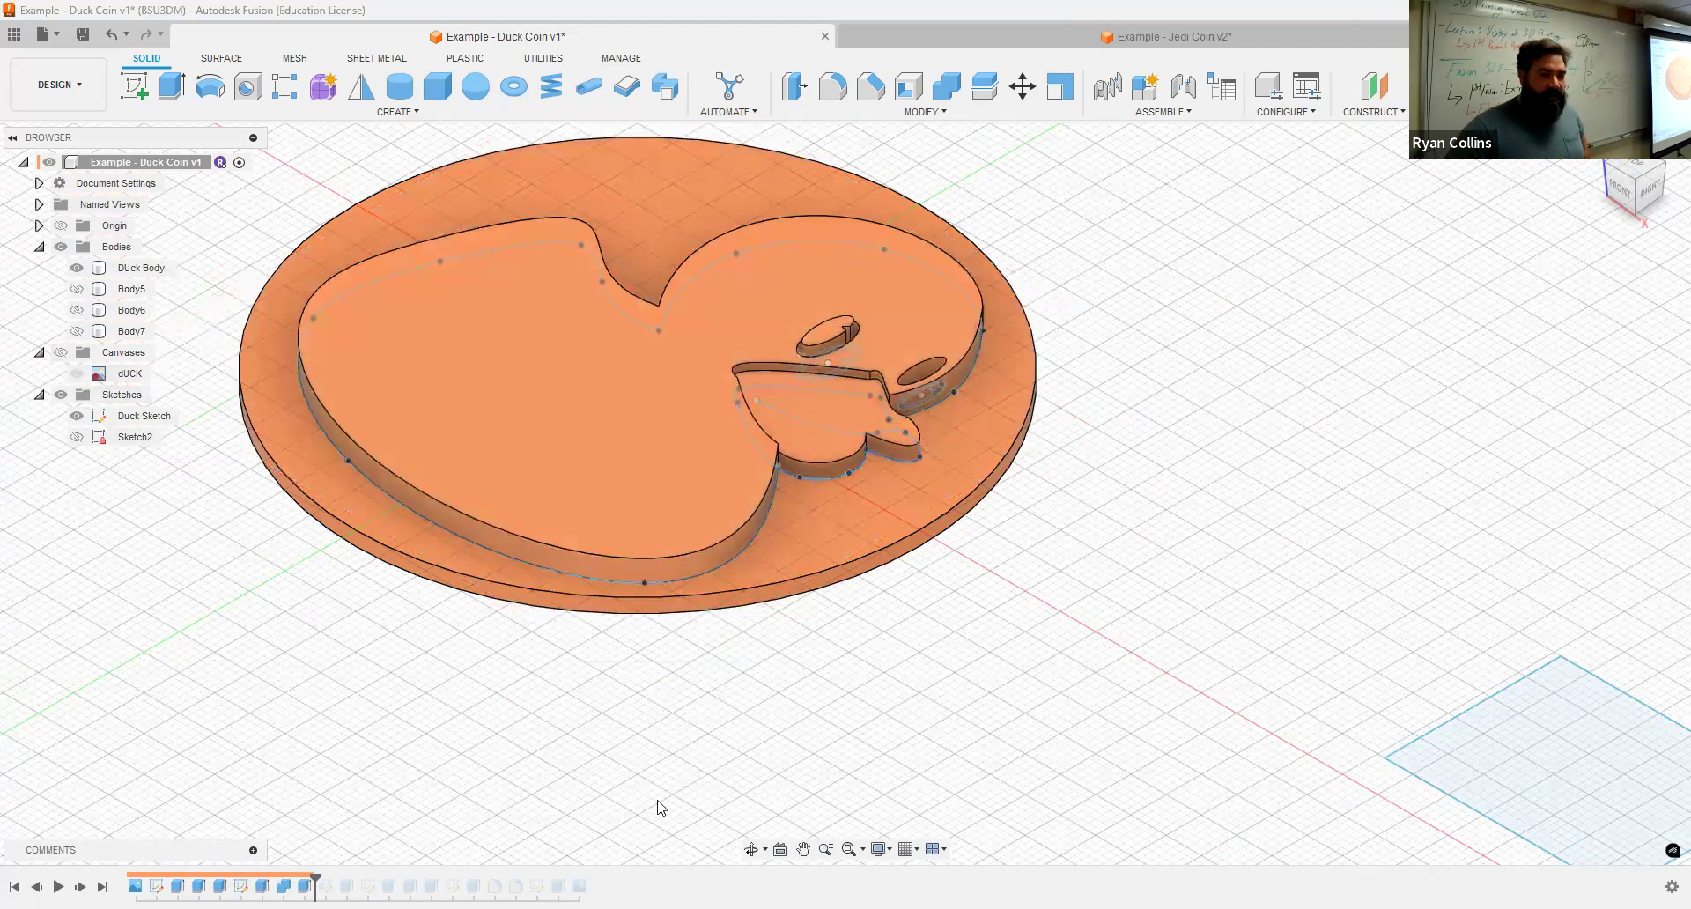
left_click(80, 887)
left_click(80, 887)
left_click(81, 886)
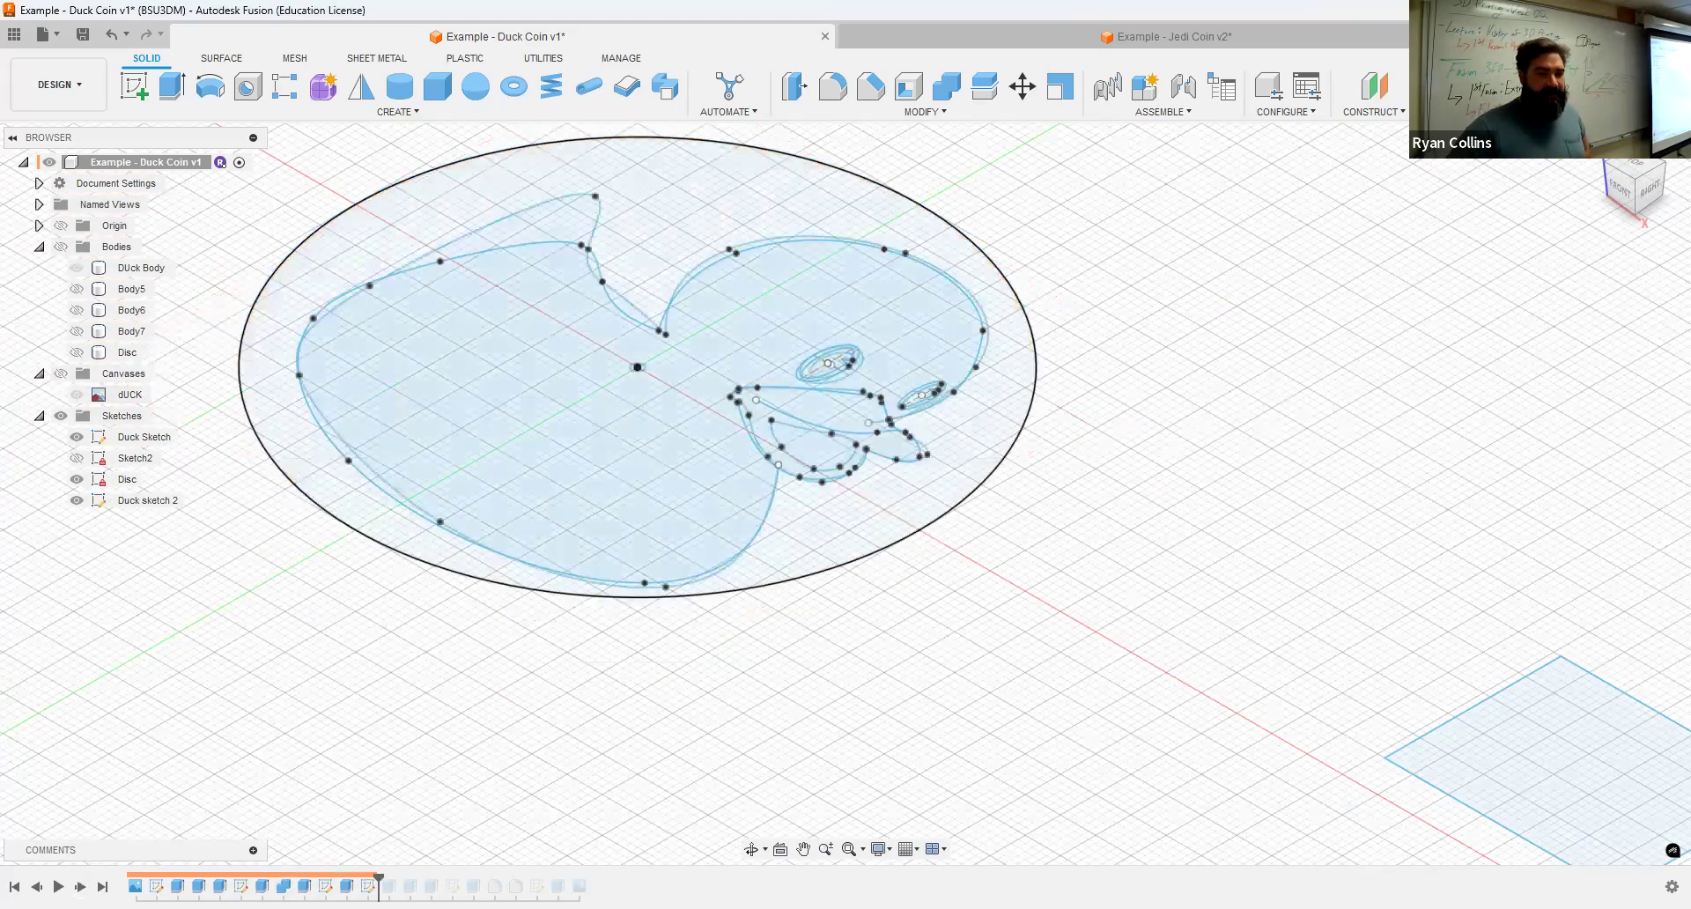
left_click(60, 247)
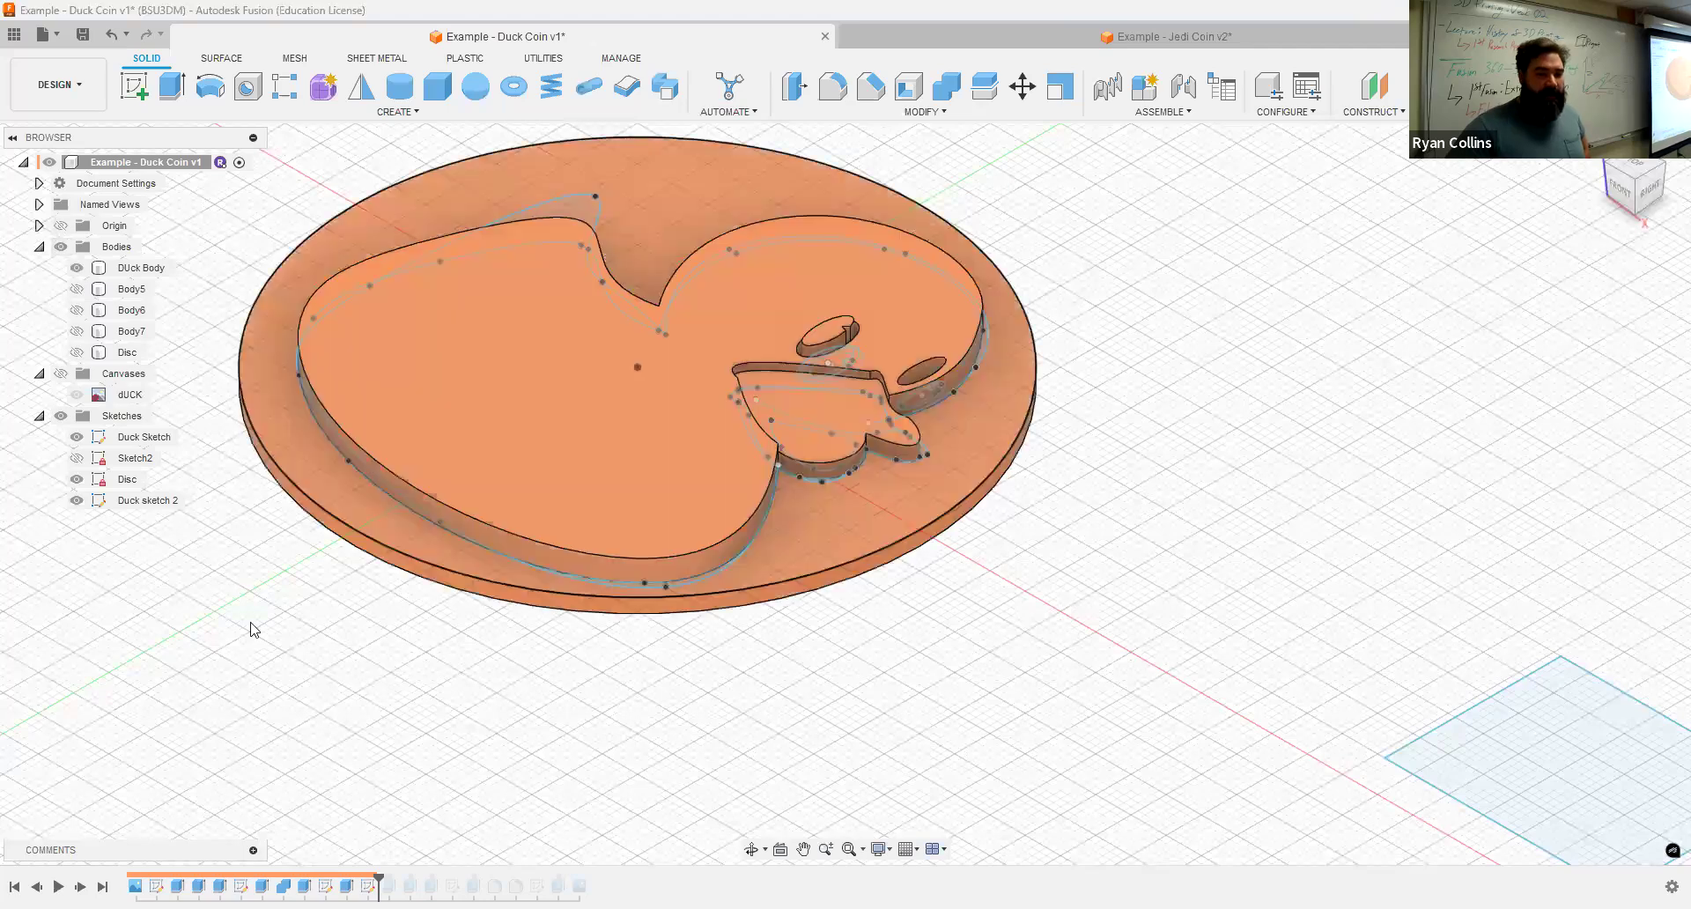
left_click(81, 886)
left_click(80, 887)
left_click(58, 247)
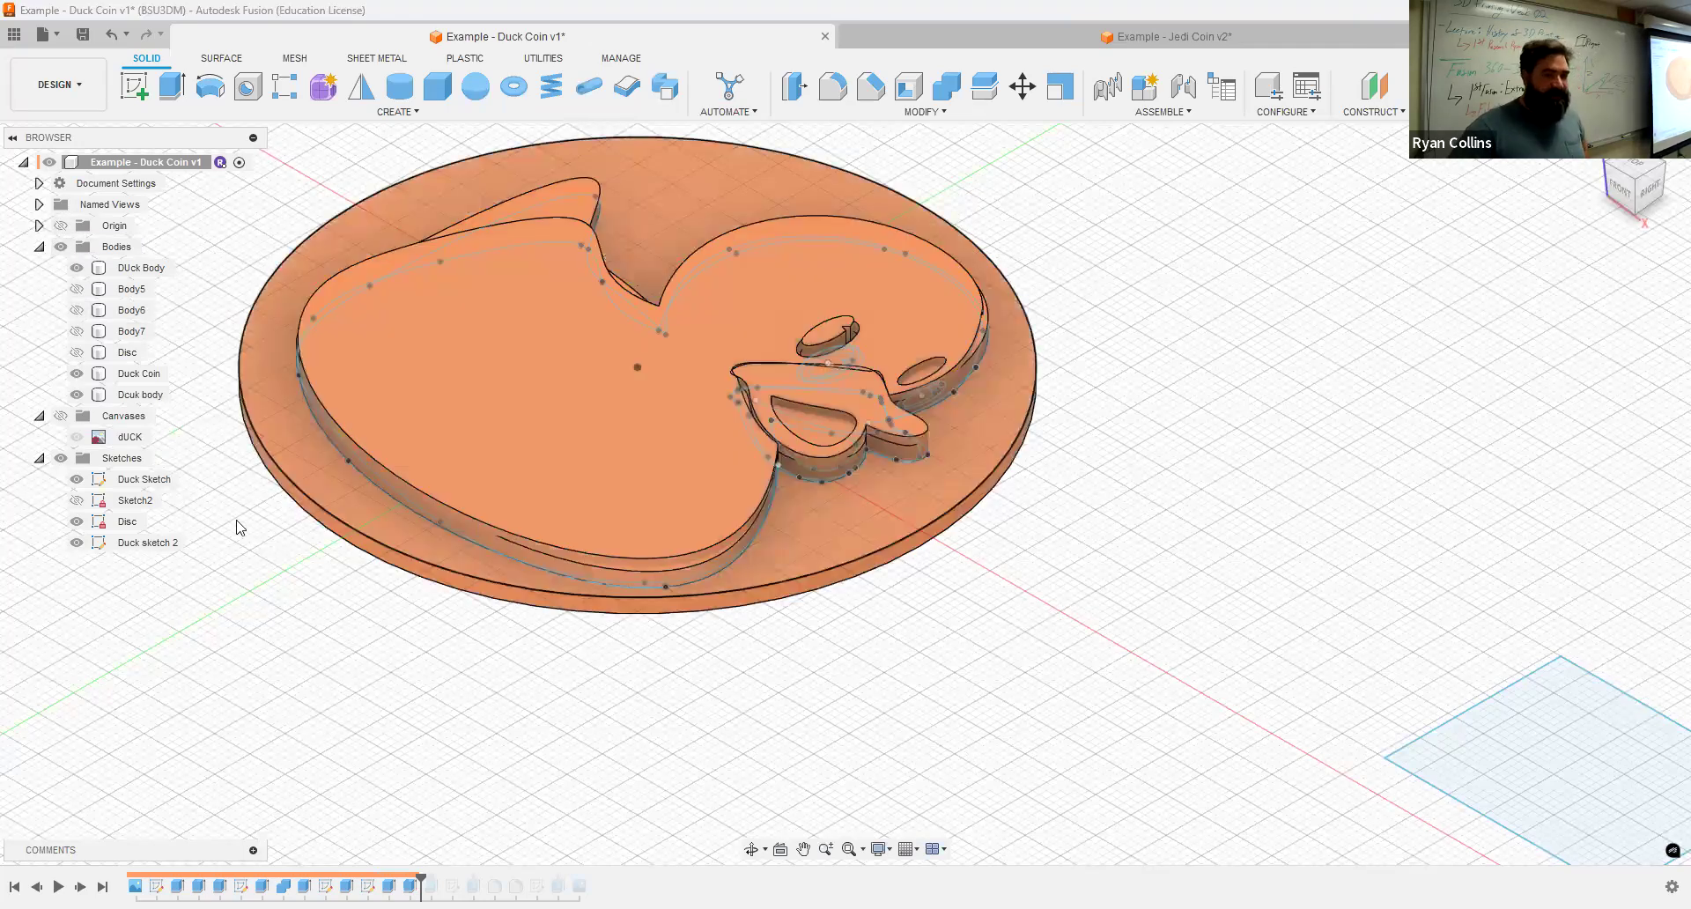
Step: Step the Duck Coin timeline to its end and show the bodies again to inspect the finished coin
left_click(56, 252)
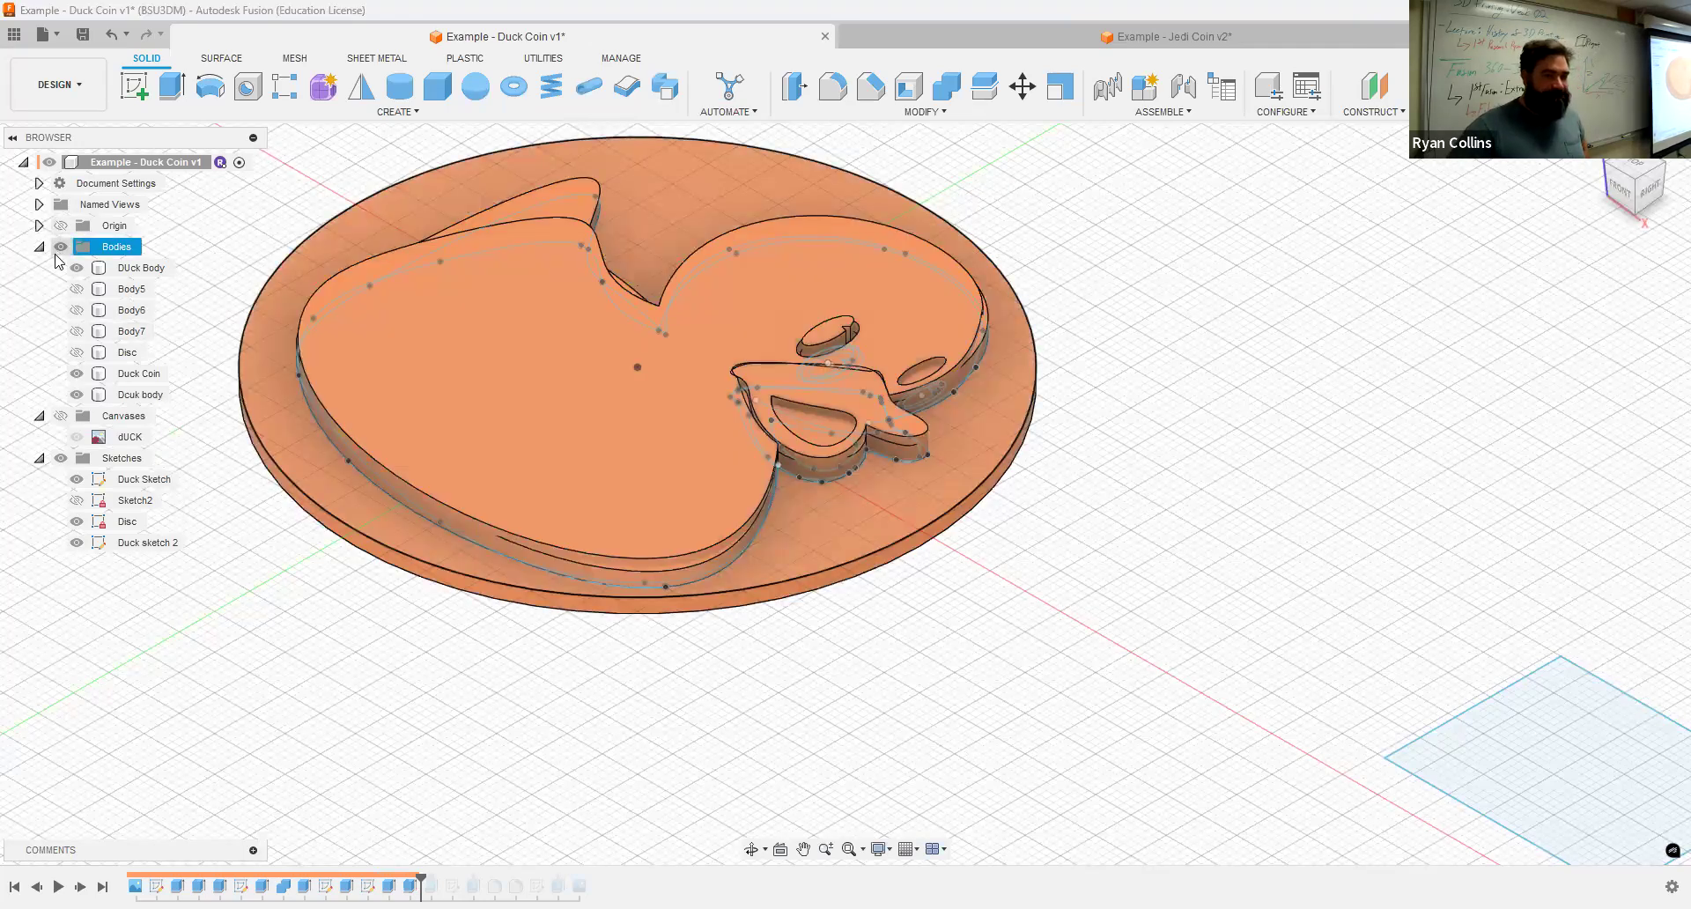
left_click(81, 886)
left_click(81, 887)
left_click(103, 886)
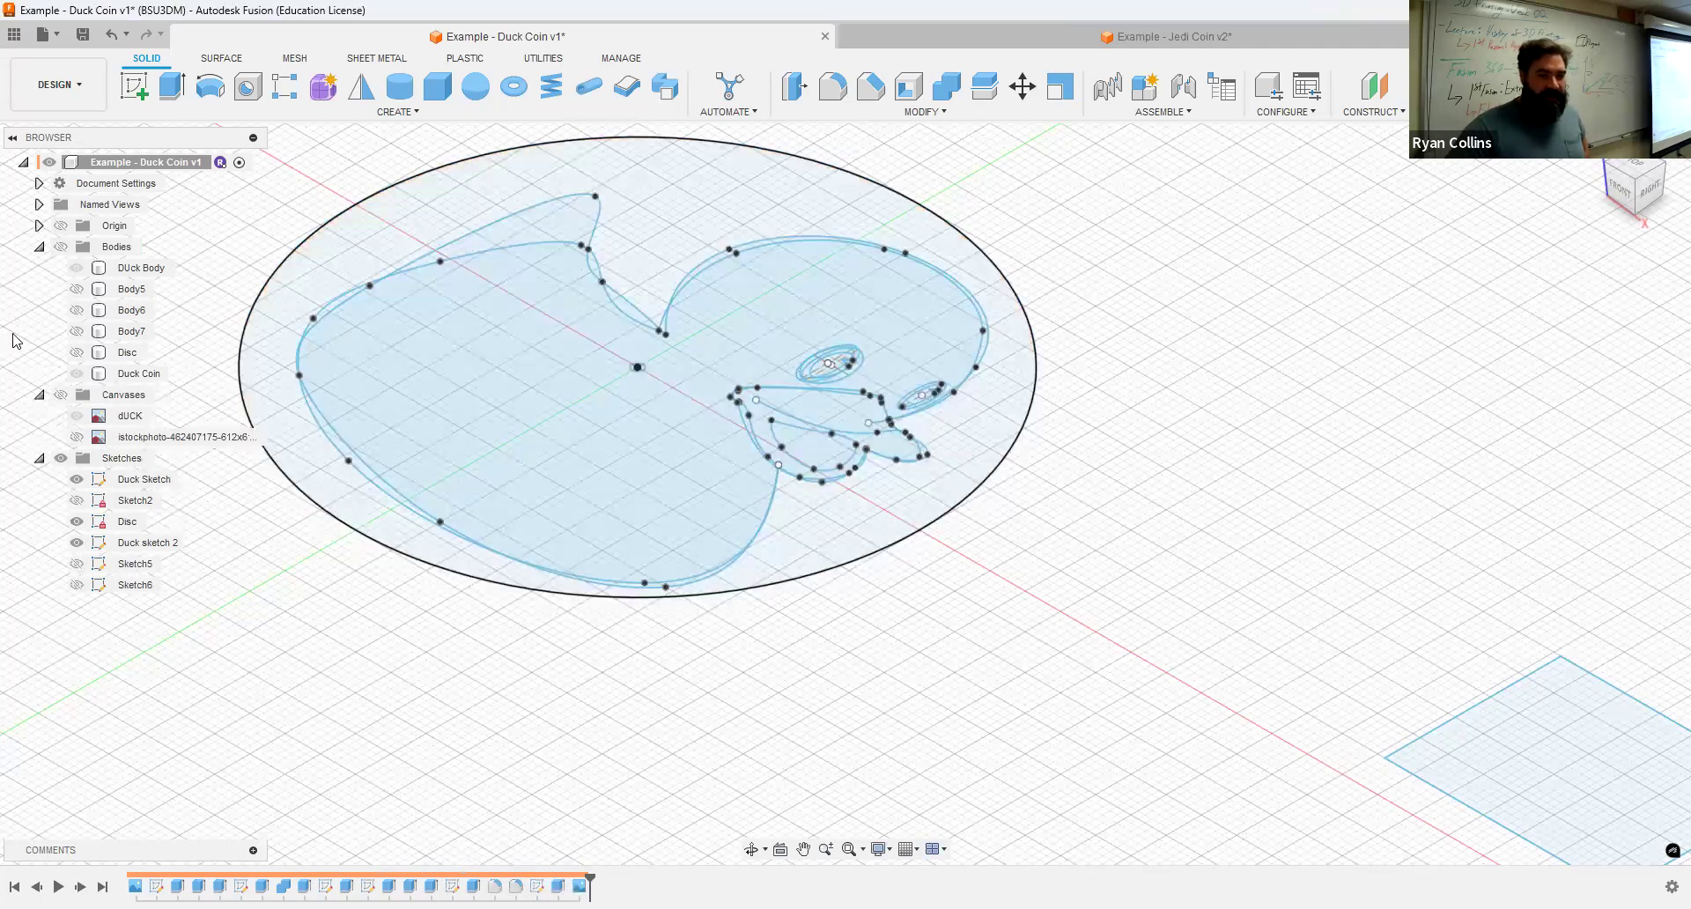
left_click(61, 248)
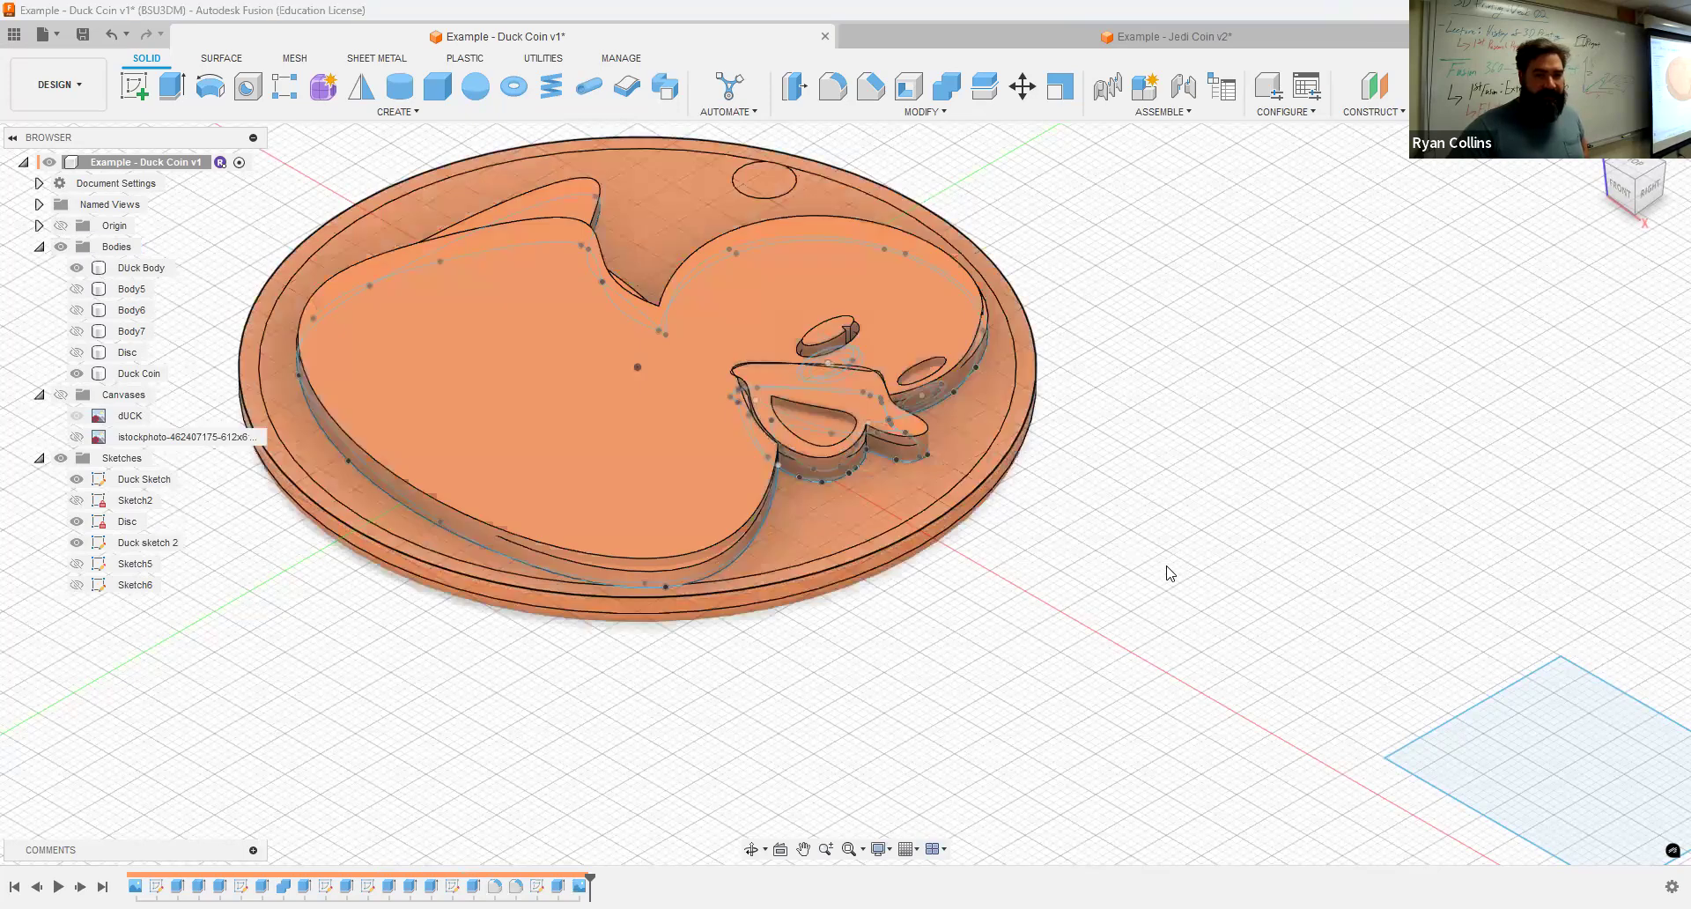
Step: Toggle the visibility of the Duck Coin and DUck Body bodies to compare them
left_click(77, 376)
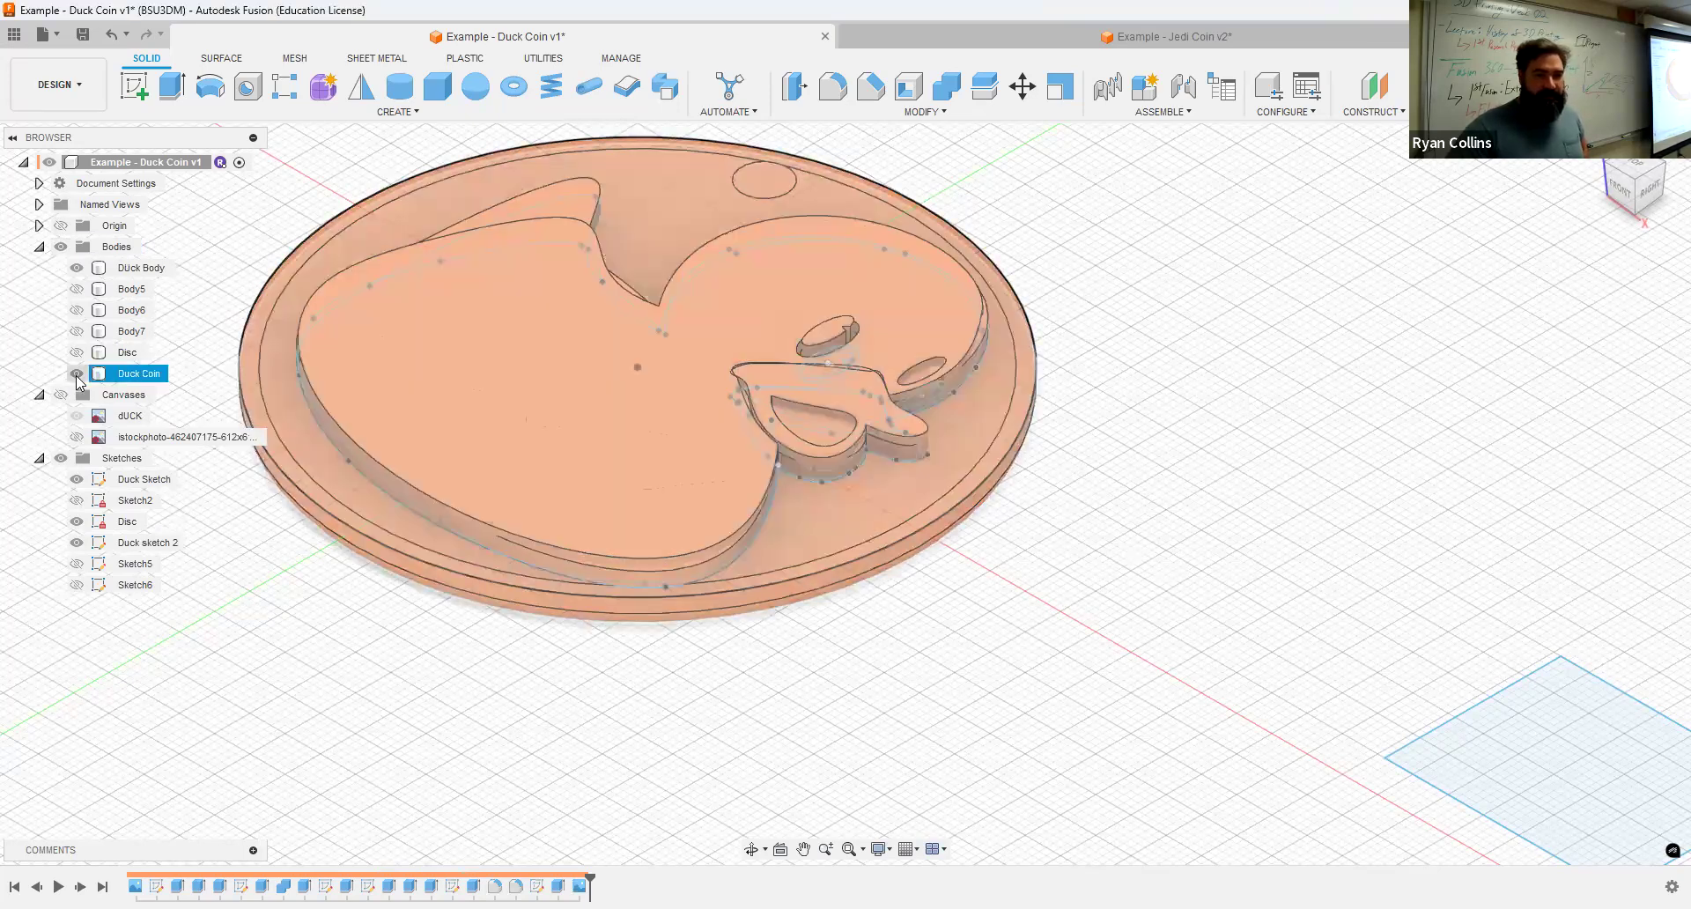
left_click(77, 375)
left_click(79, 273)
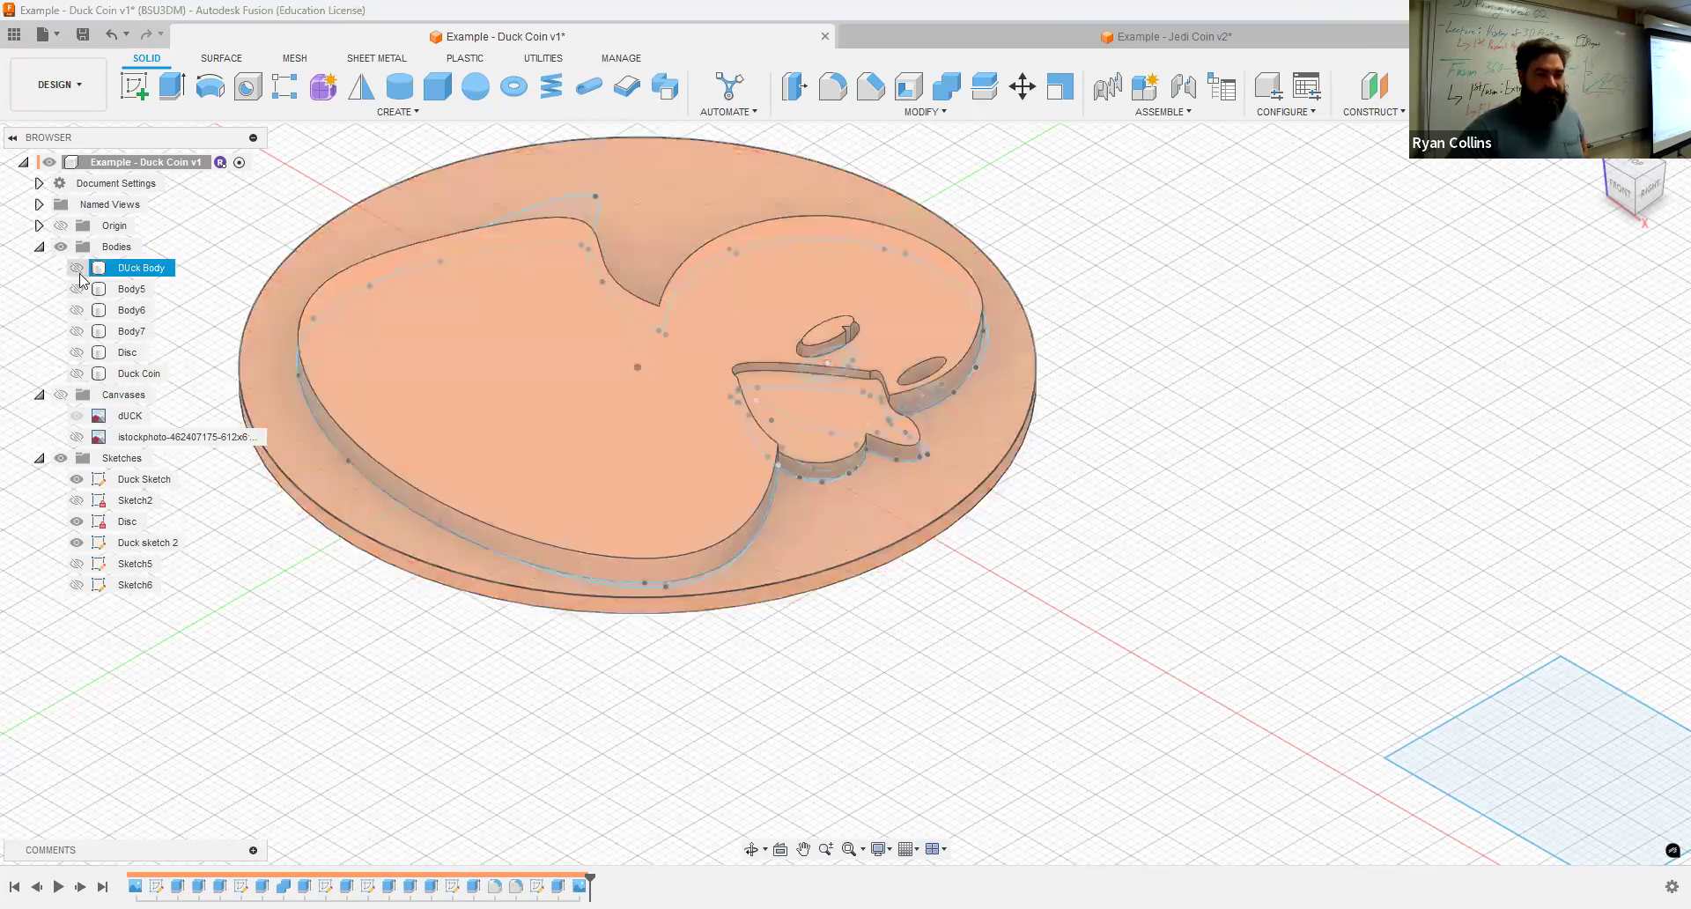
left_click(77, 375)
left_click(1145, 507)
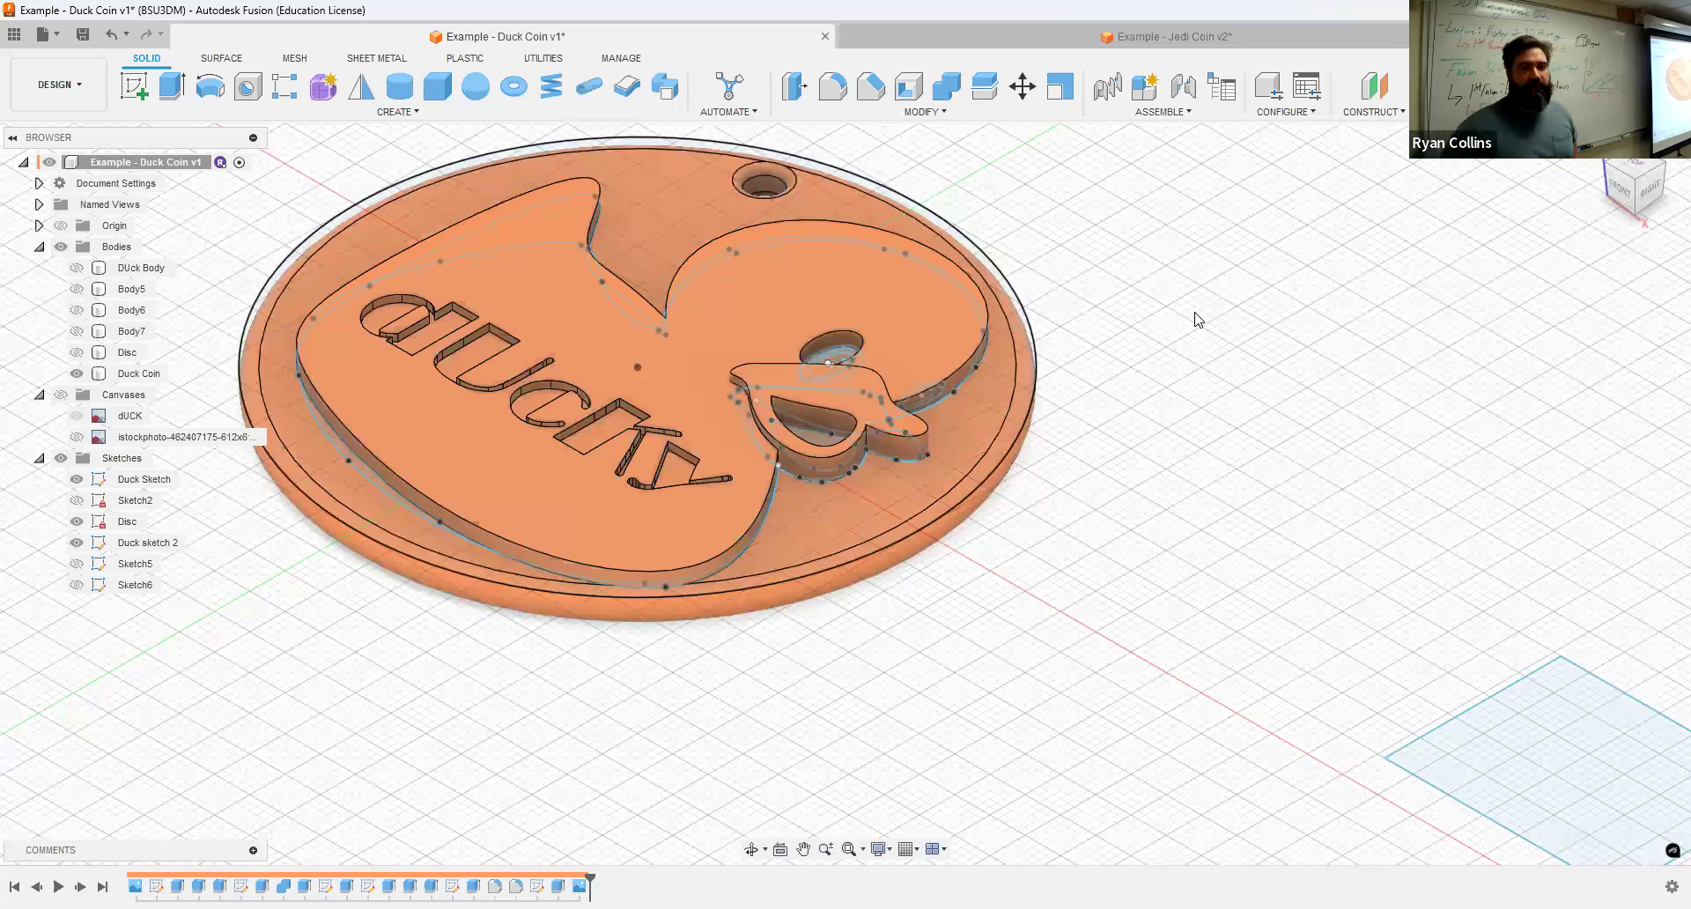
Step: Switch to the Jedi Coin document, then start a new blank design
left_click(1219, 36)
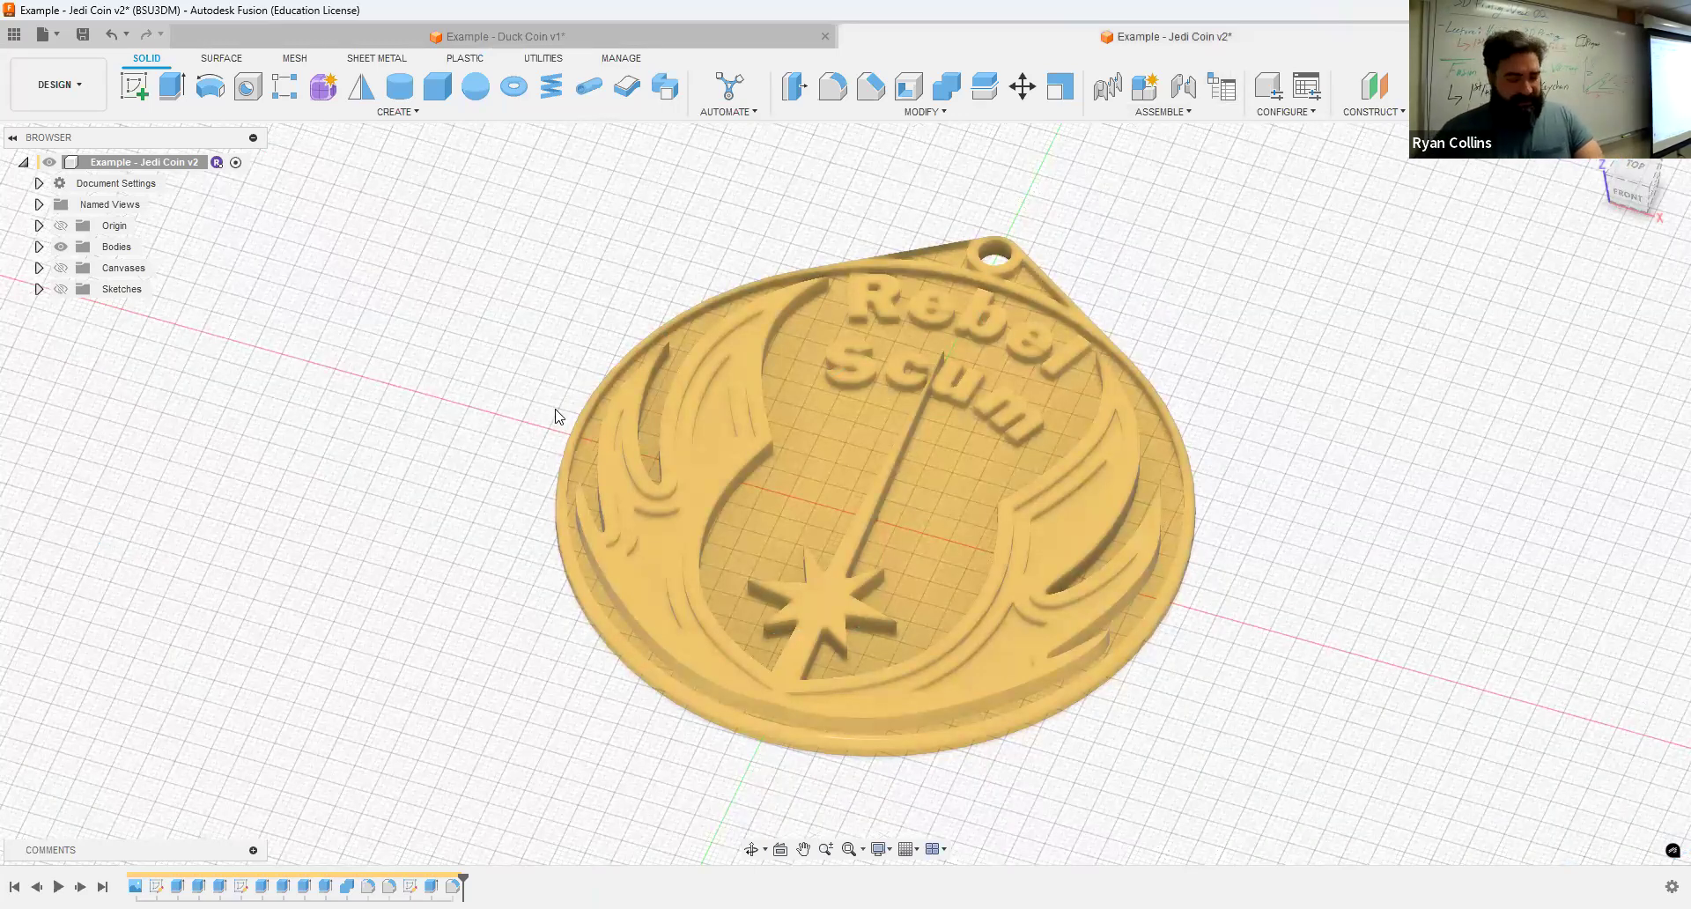
key("ctrl+n")
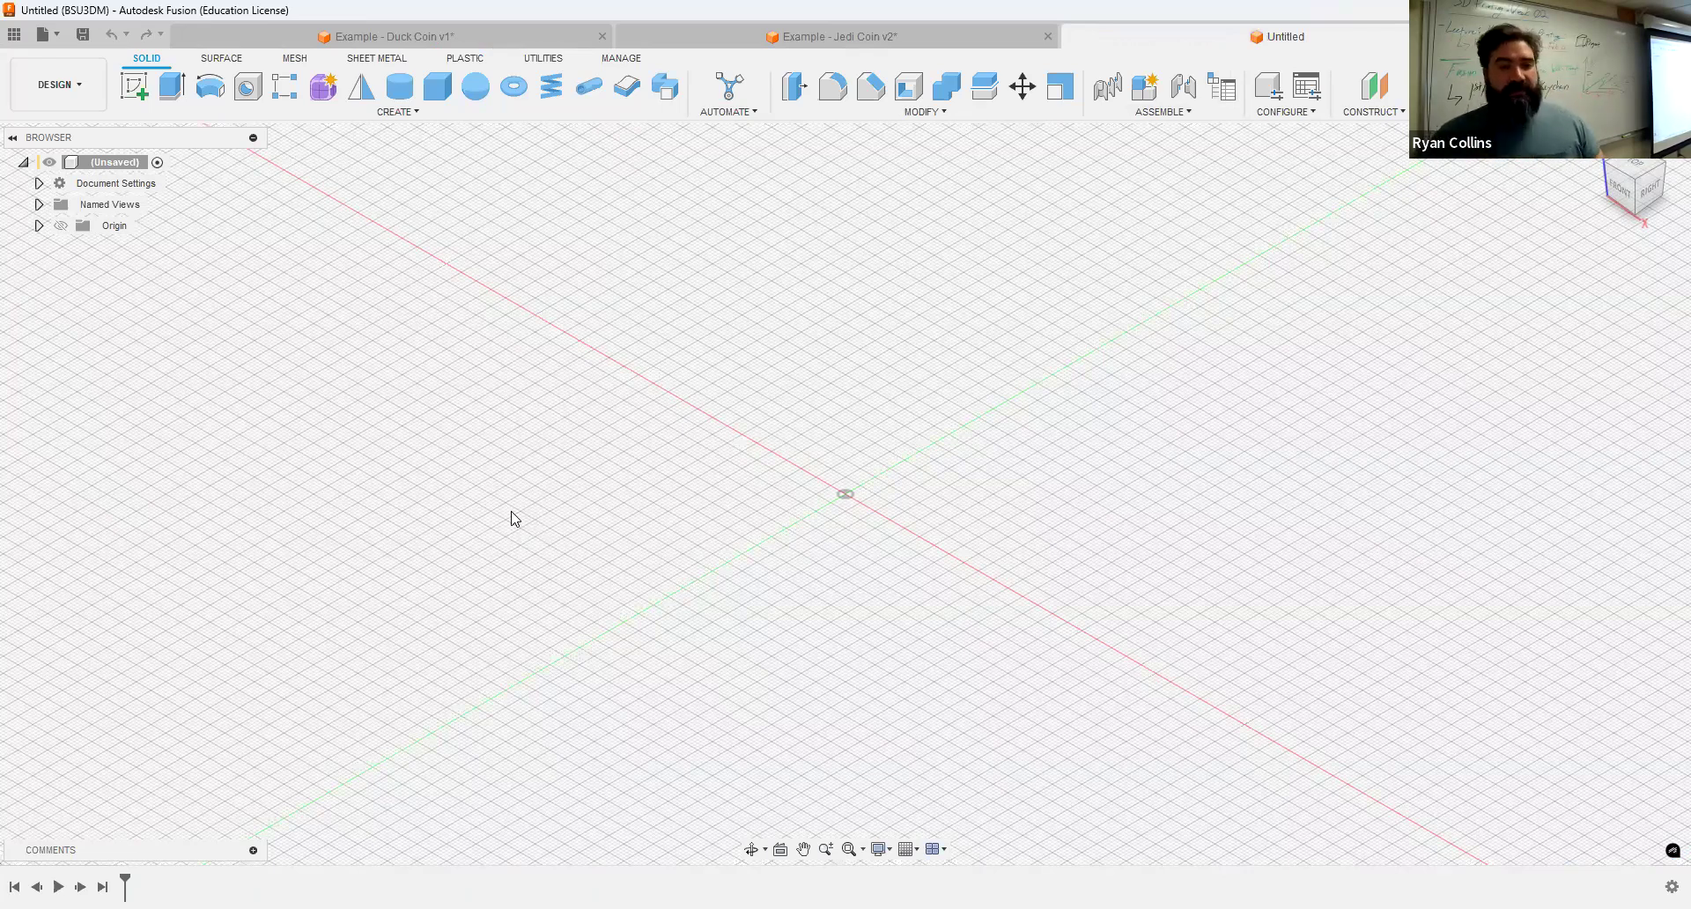
Step: Save the new design in the 01 - Extrude Keychain folder, named with your last name plus "- In-CLass- SPPPPOOOOOOOON!"
key("ctrl+s")
type("Collins")
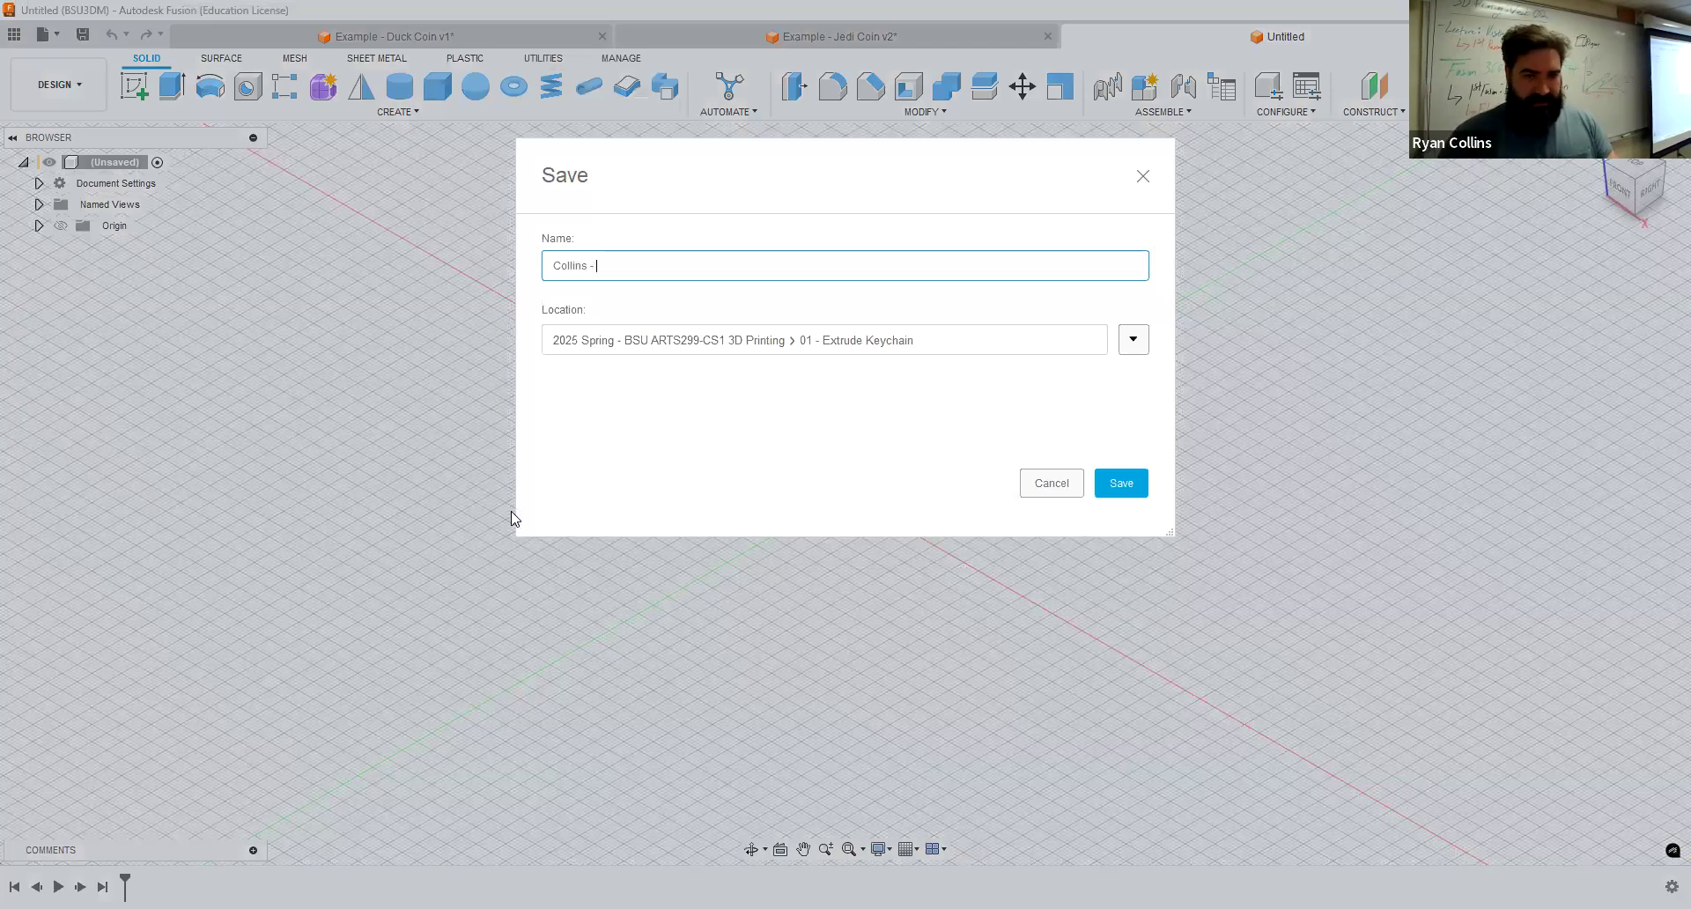
type(" - In-C")
type("Lass- SPPPPOOOOOOON!")
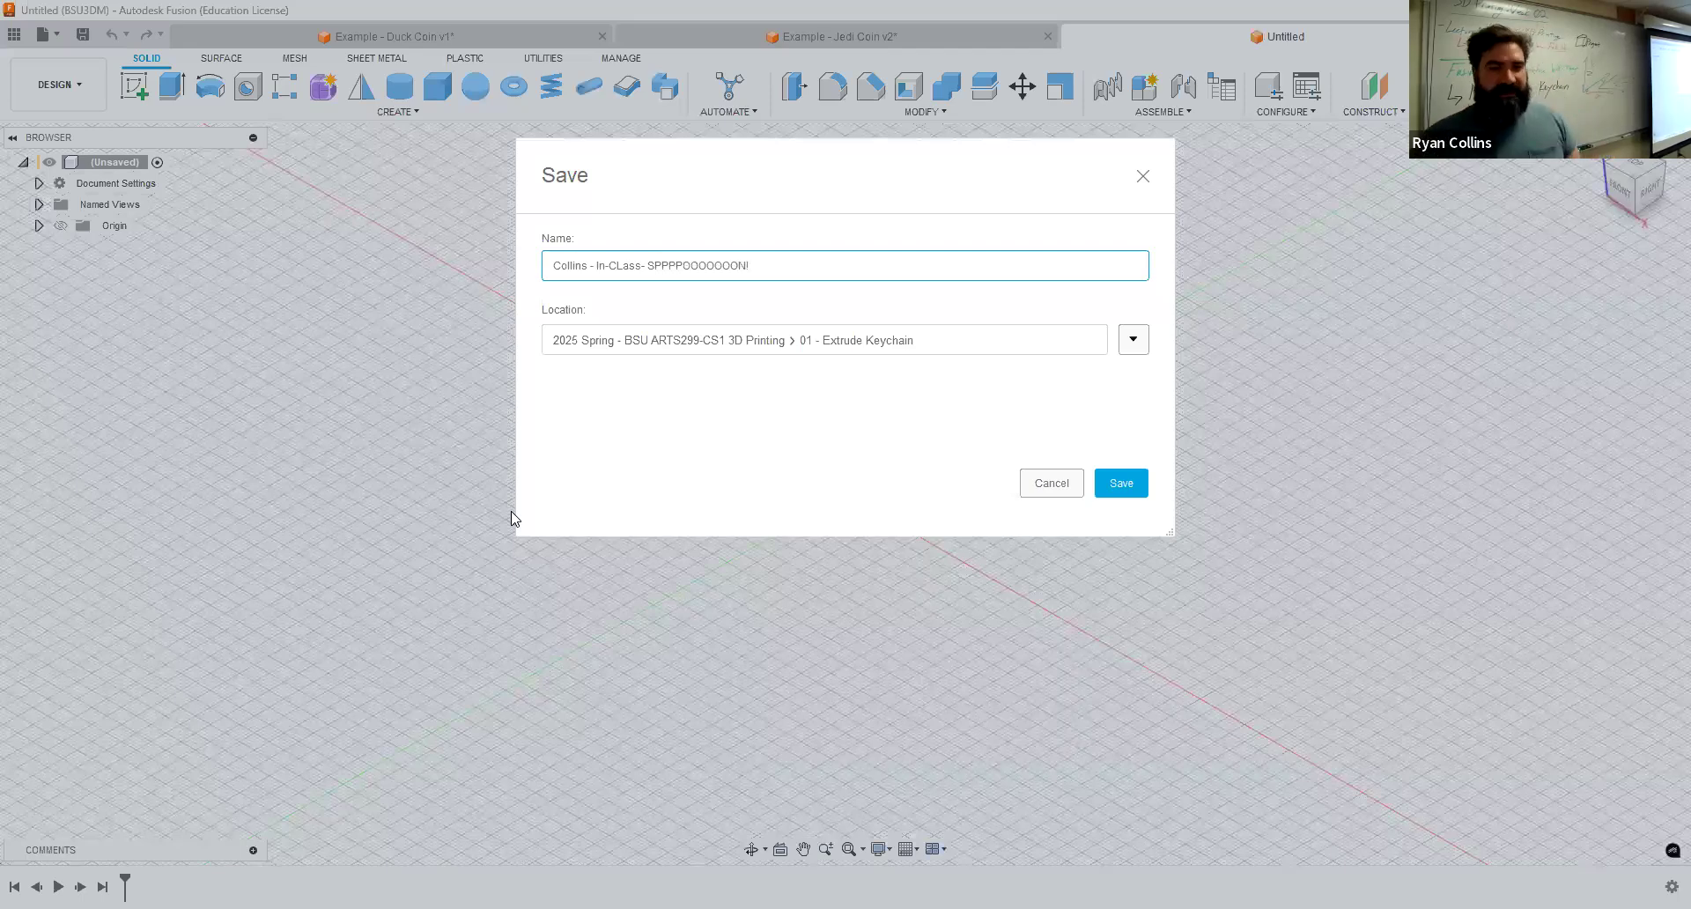
key("Return")
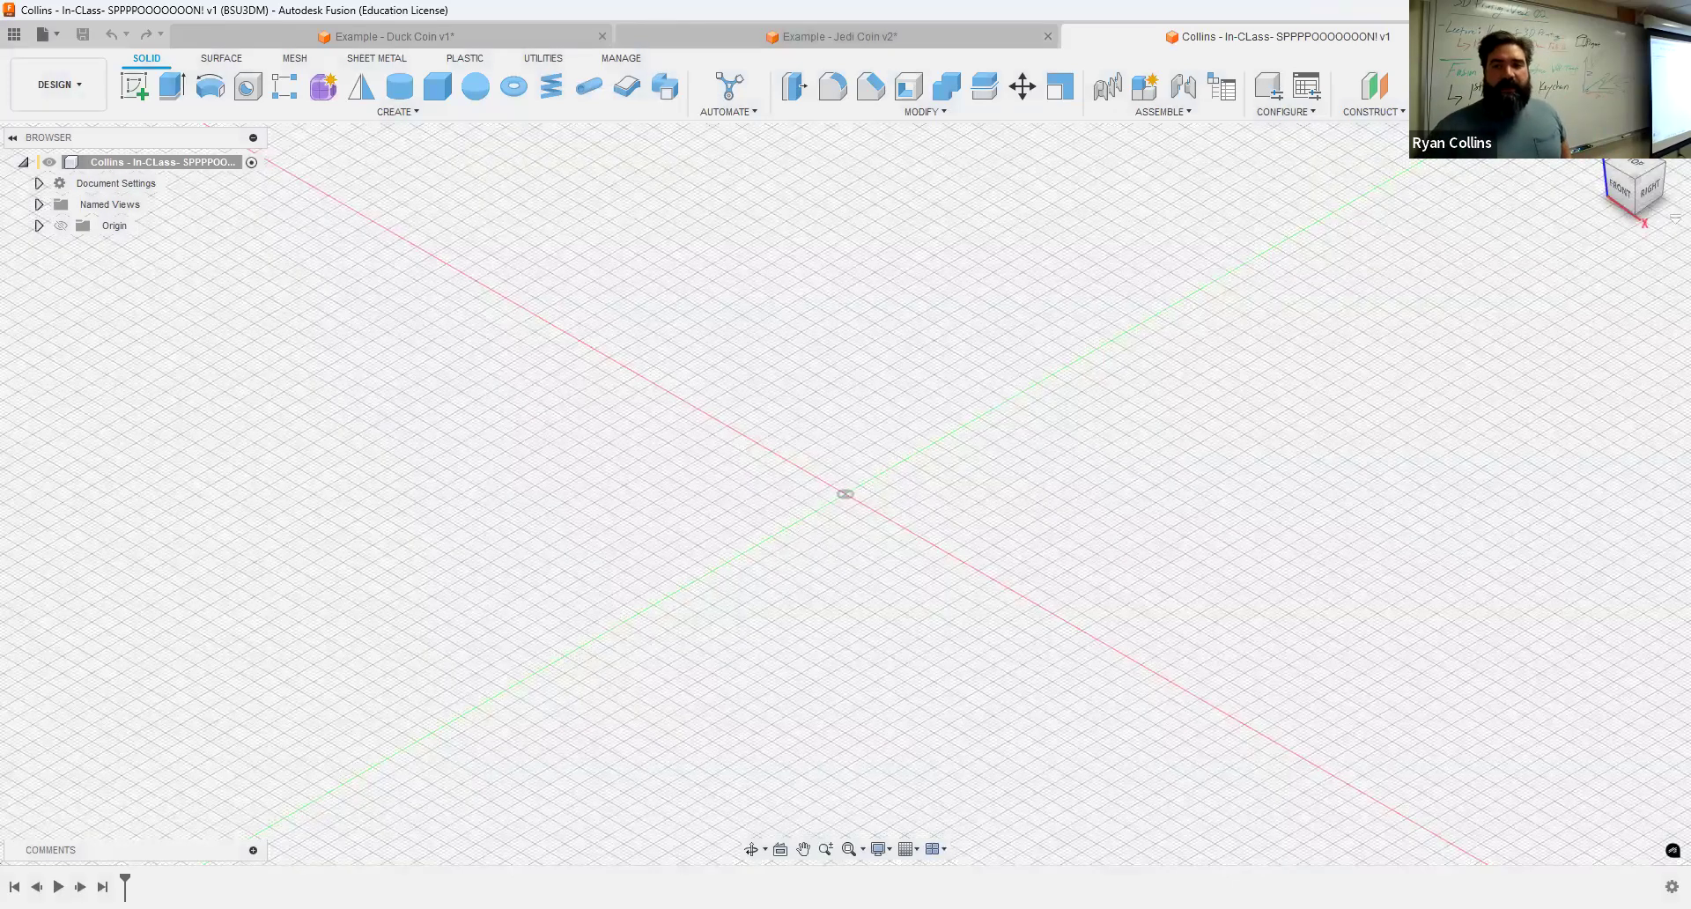
left_click(1536, 167)
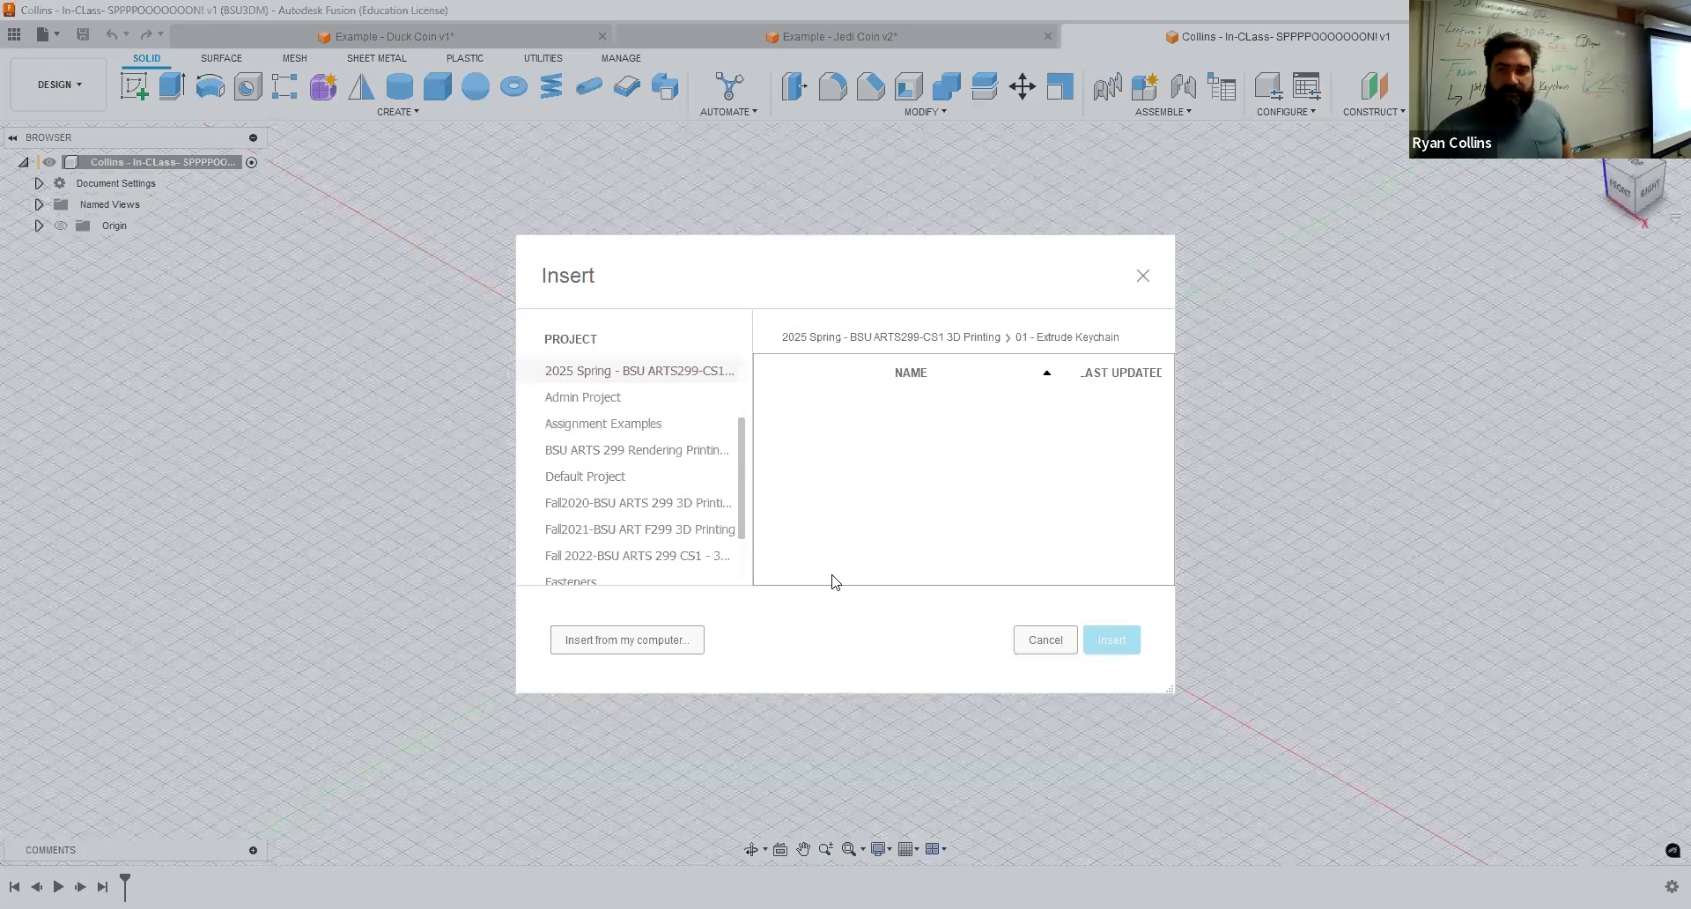
left_click(663, 639)
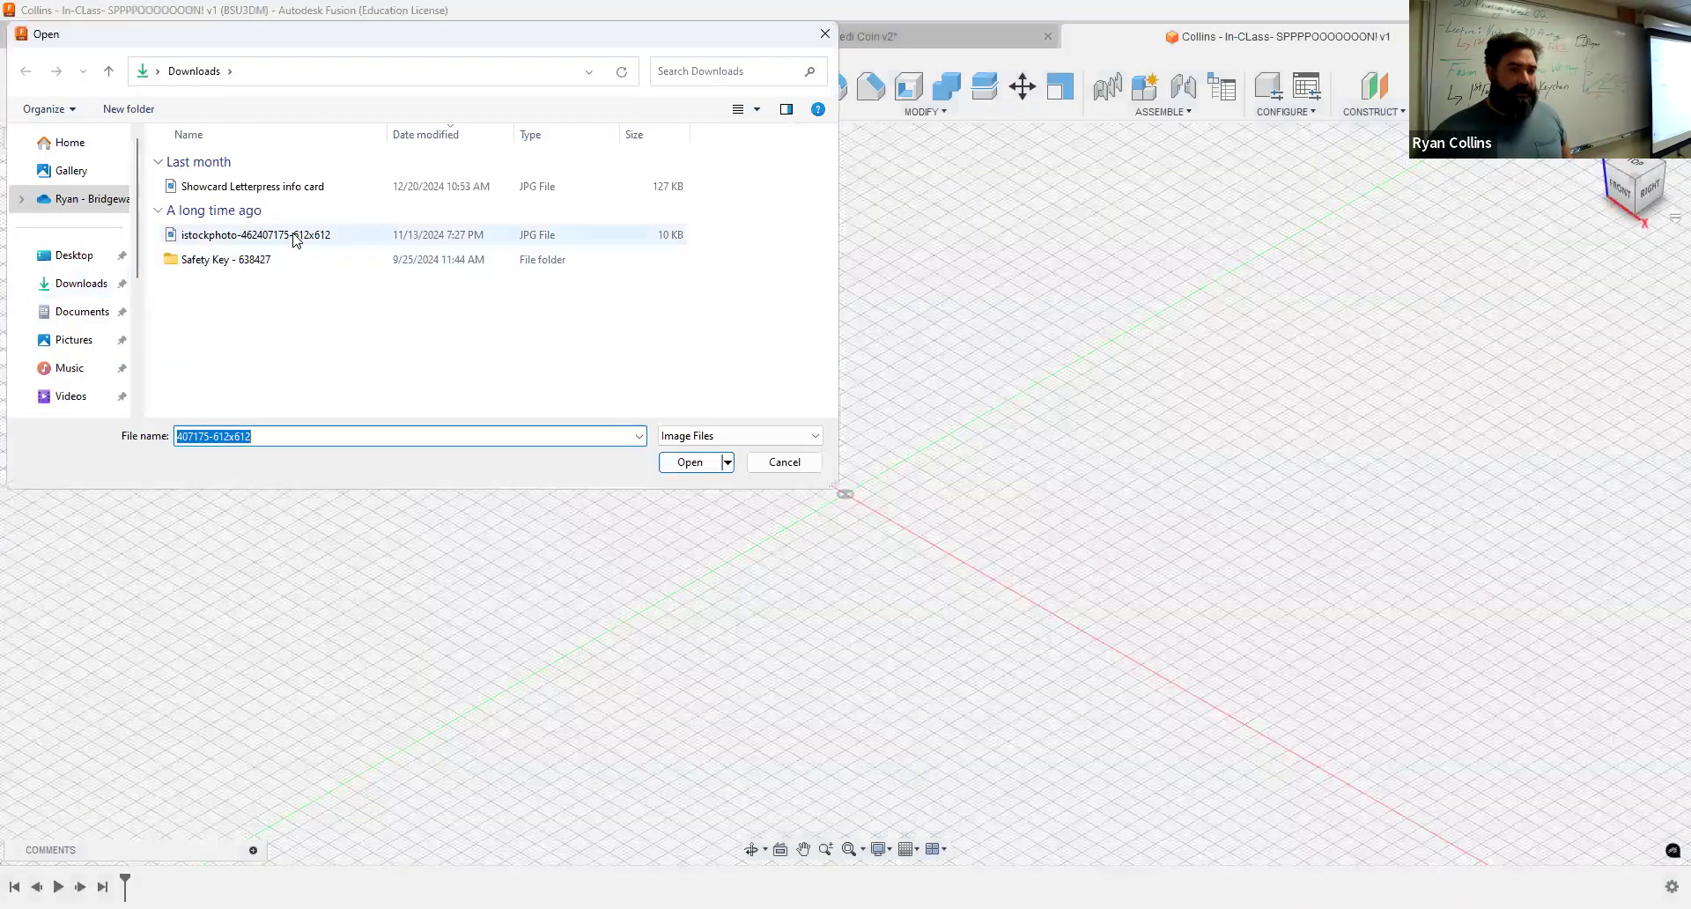
left_click(296, 236)
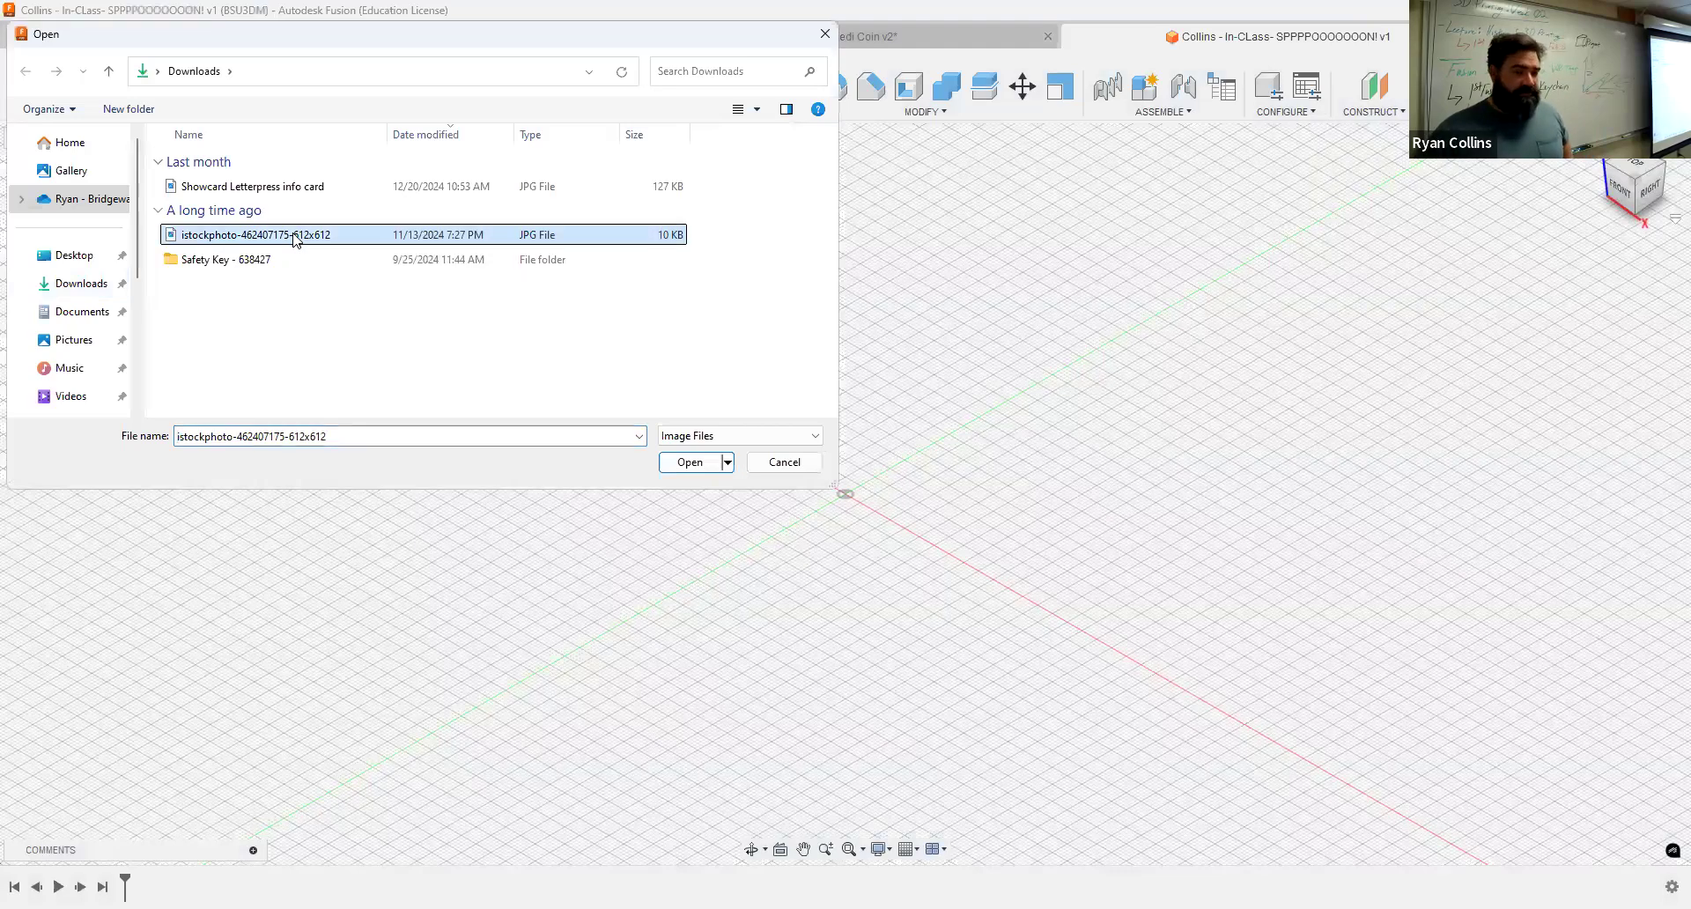
left_click(687, 462)
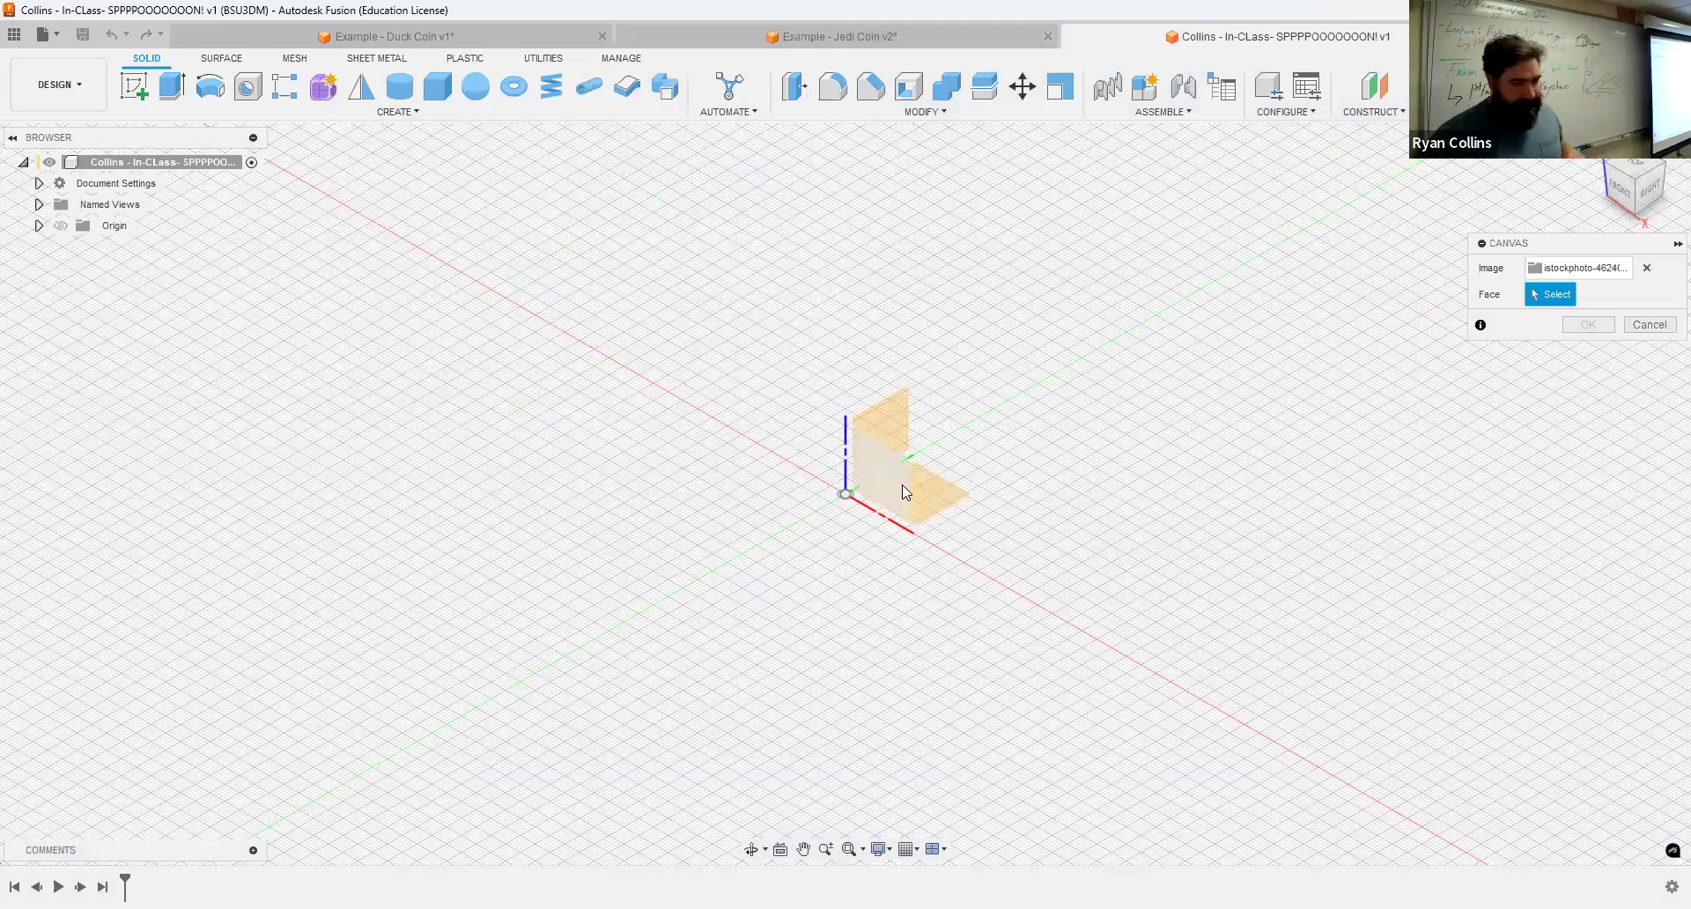
Step: Place the spoon canvas on the XY ground plane instead of the XZ plane and confirm it
left_click(902, 492)
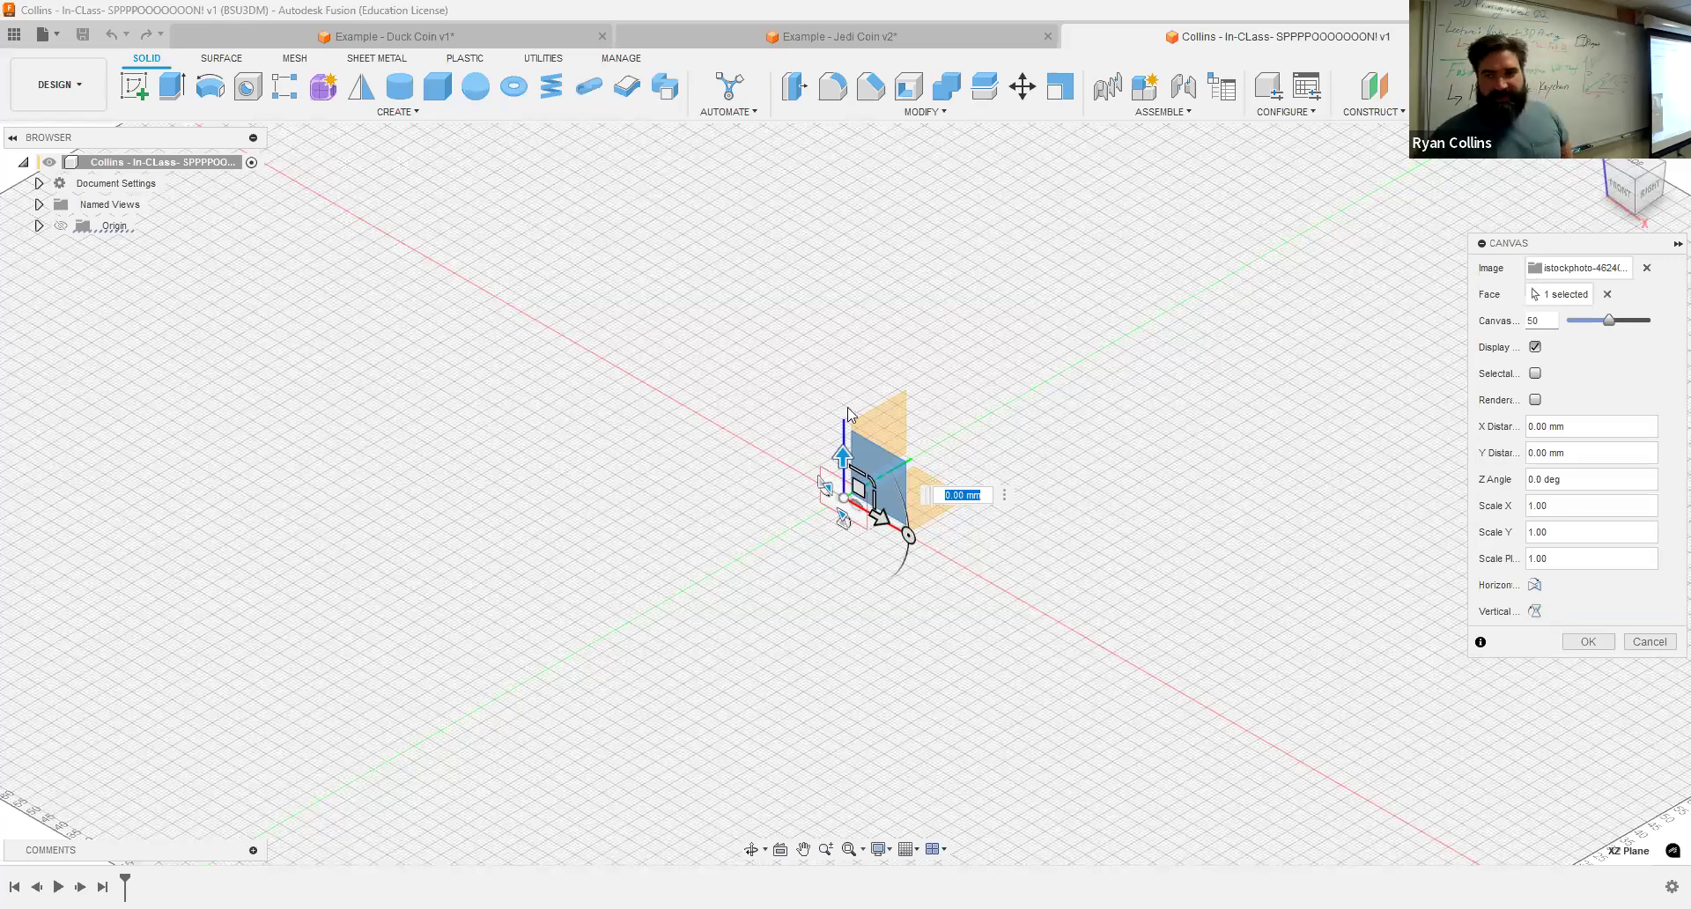
left_click(1606, 295)
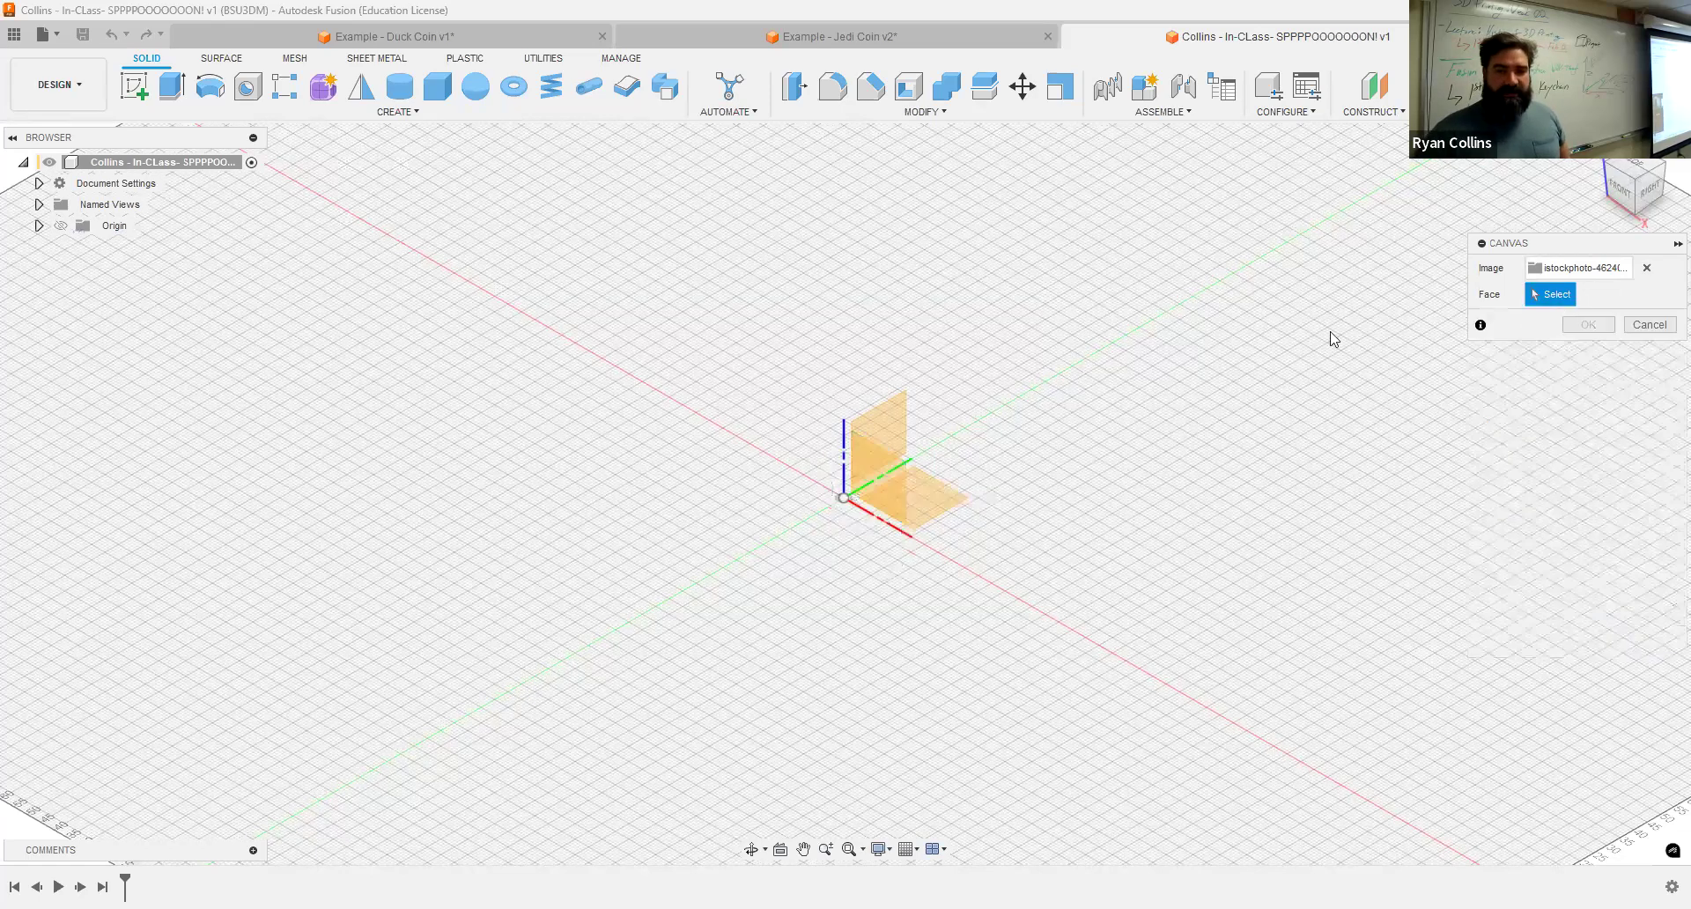
left_click(935, 508)
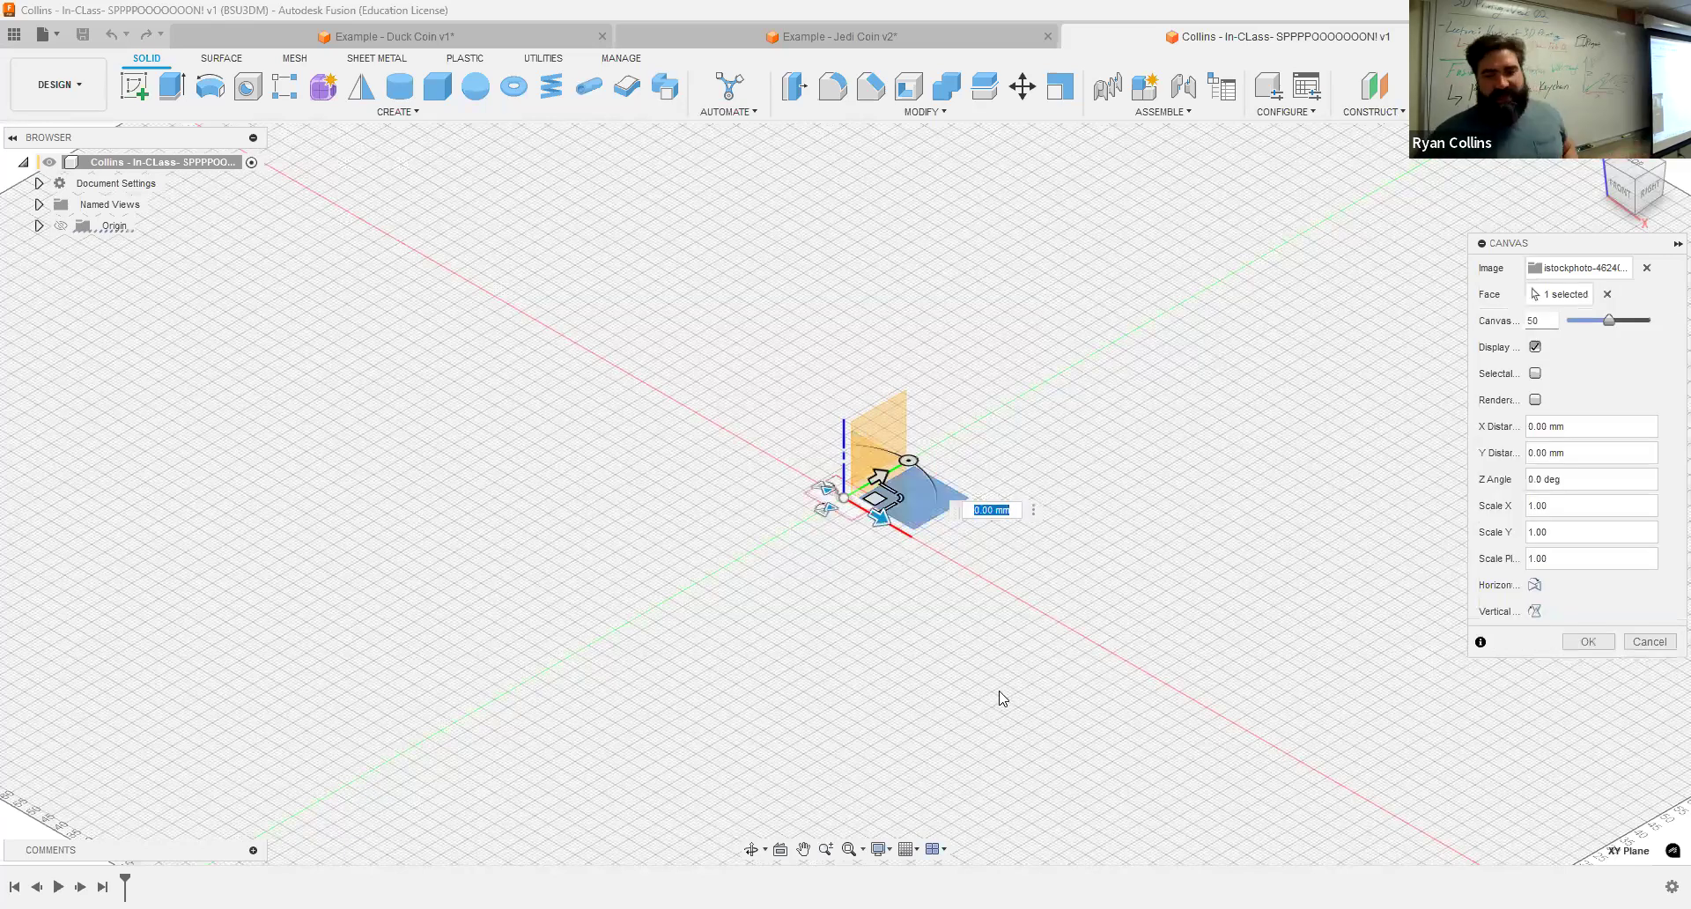
left_click(1609, 650)
Step: Calibrate the spoon canvas so the spoon's full length measures 120 mm
left_click(39, 247)
left_click(115, 269)
right_click(113, 273)
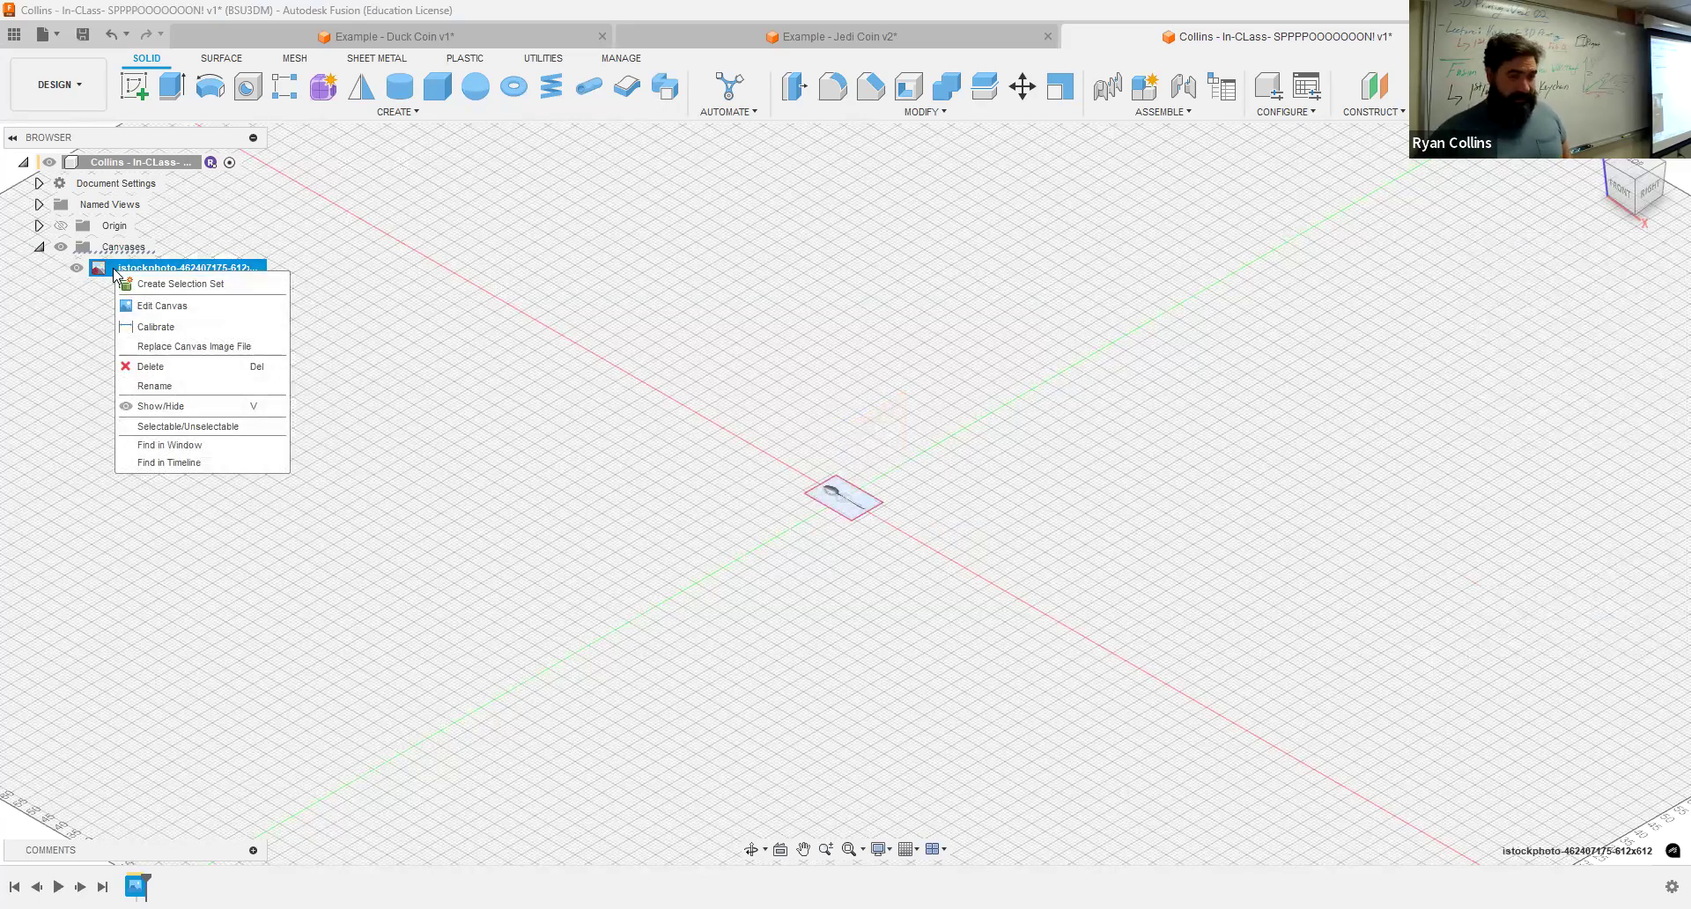
left_click(150, 327)
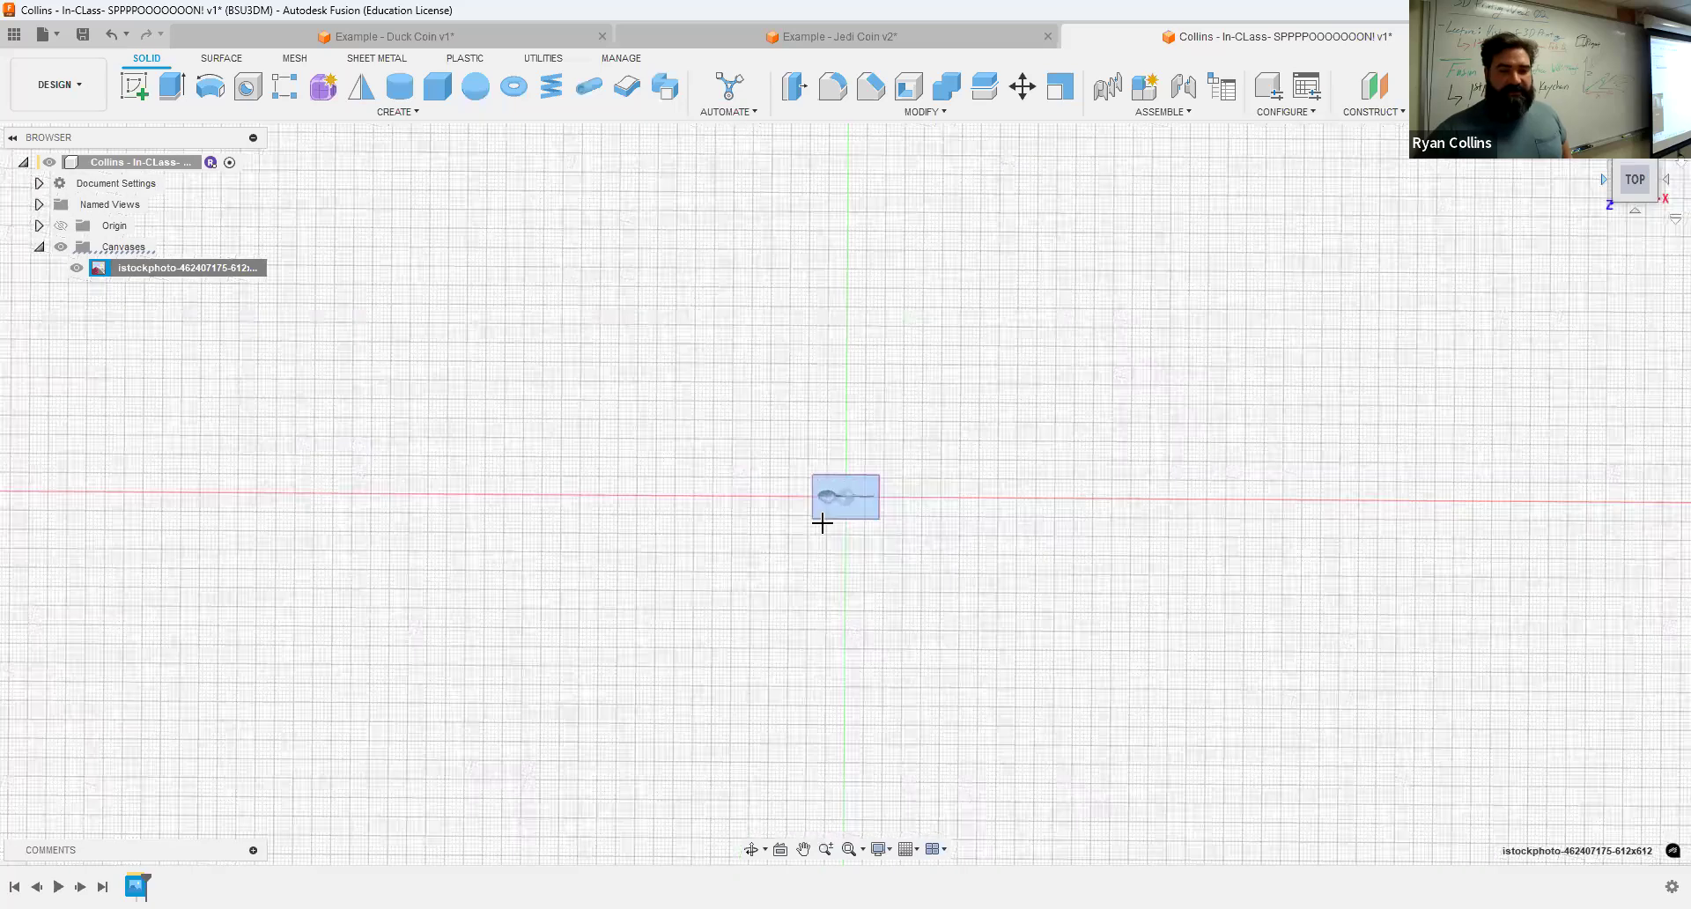
left_click(750, 345)
left_click(1169, 342)
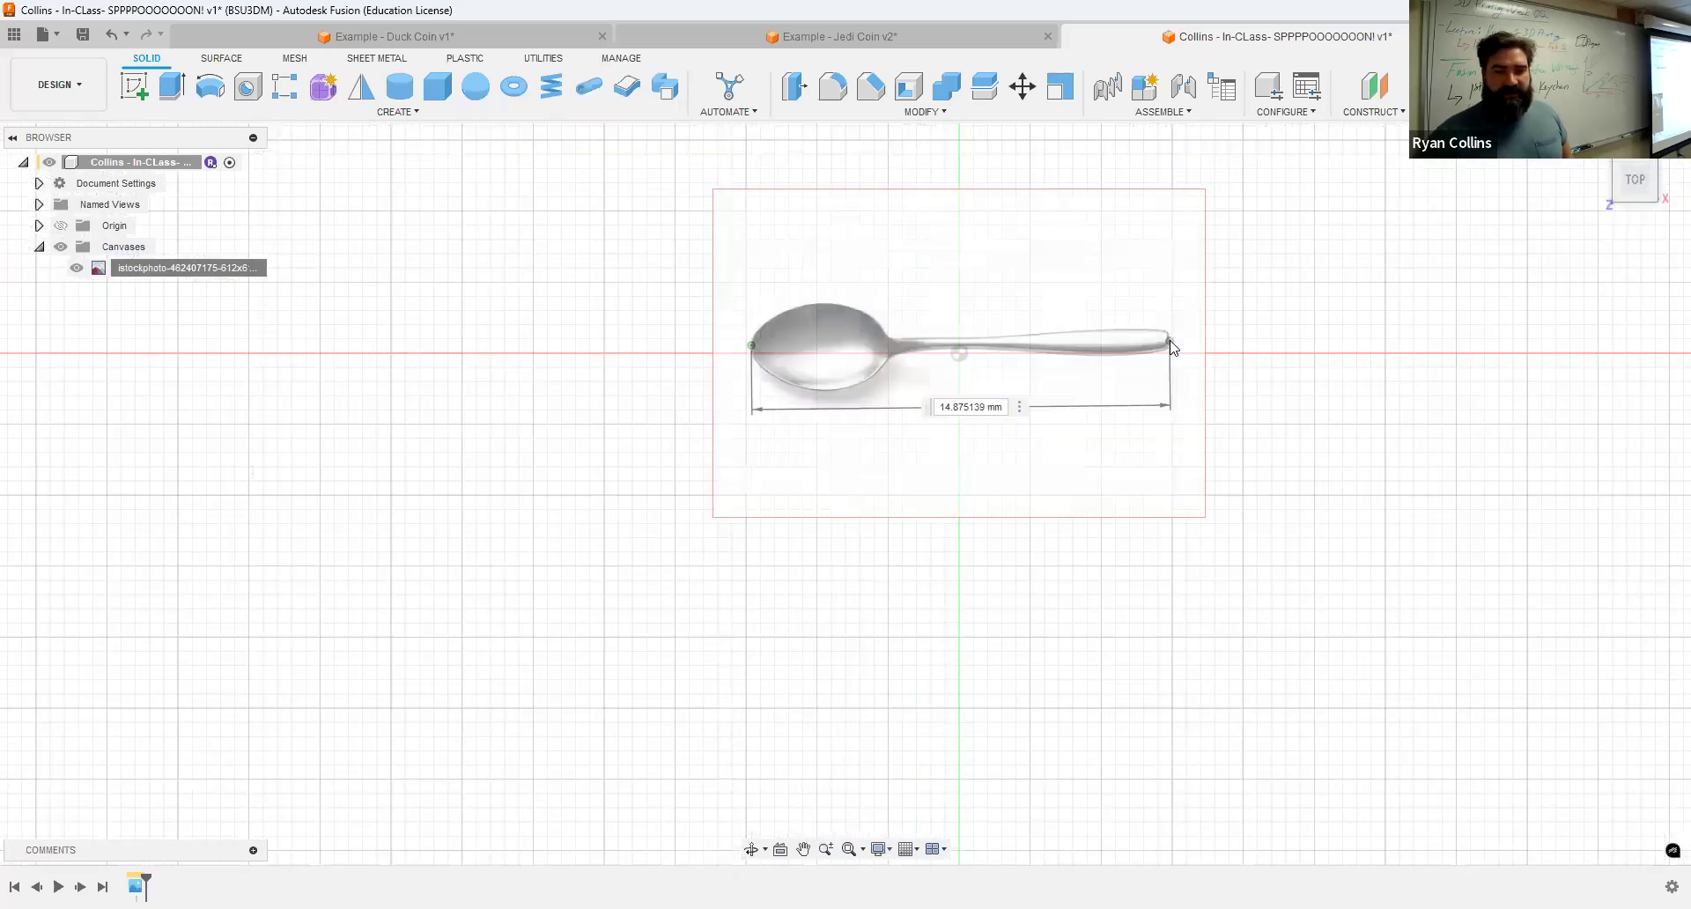
type("120")
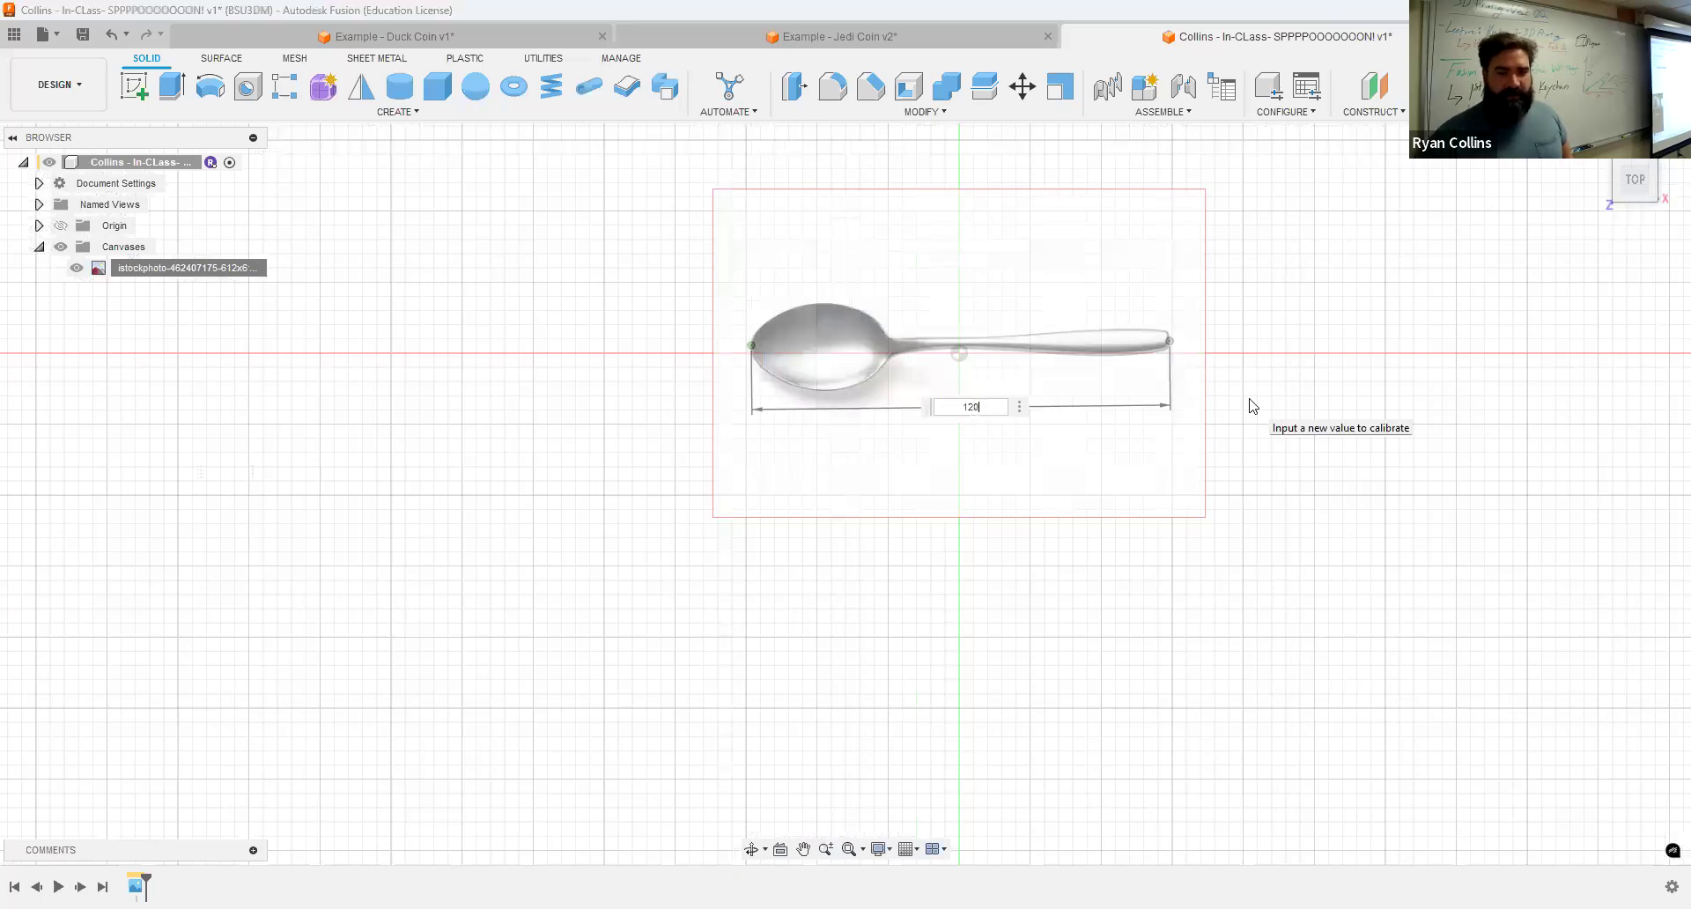
key("Return")
Step: Try to move the spoon canvas with Move/Copy, switching the move object type, then cancel
middle_click(1243, 396)
middle_click(1243, 397)
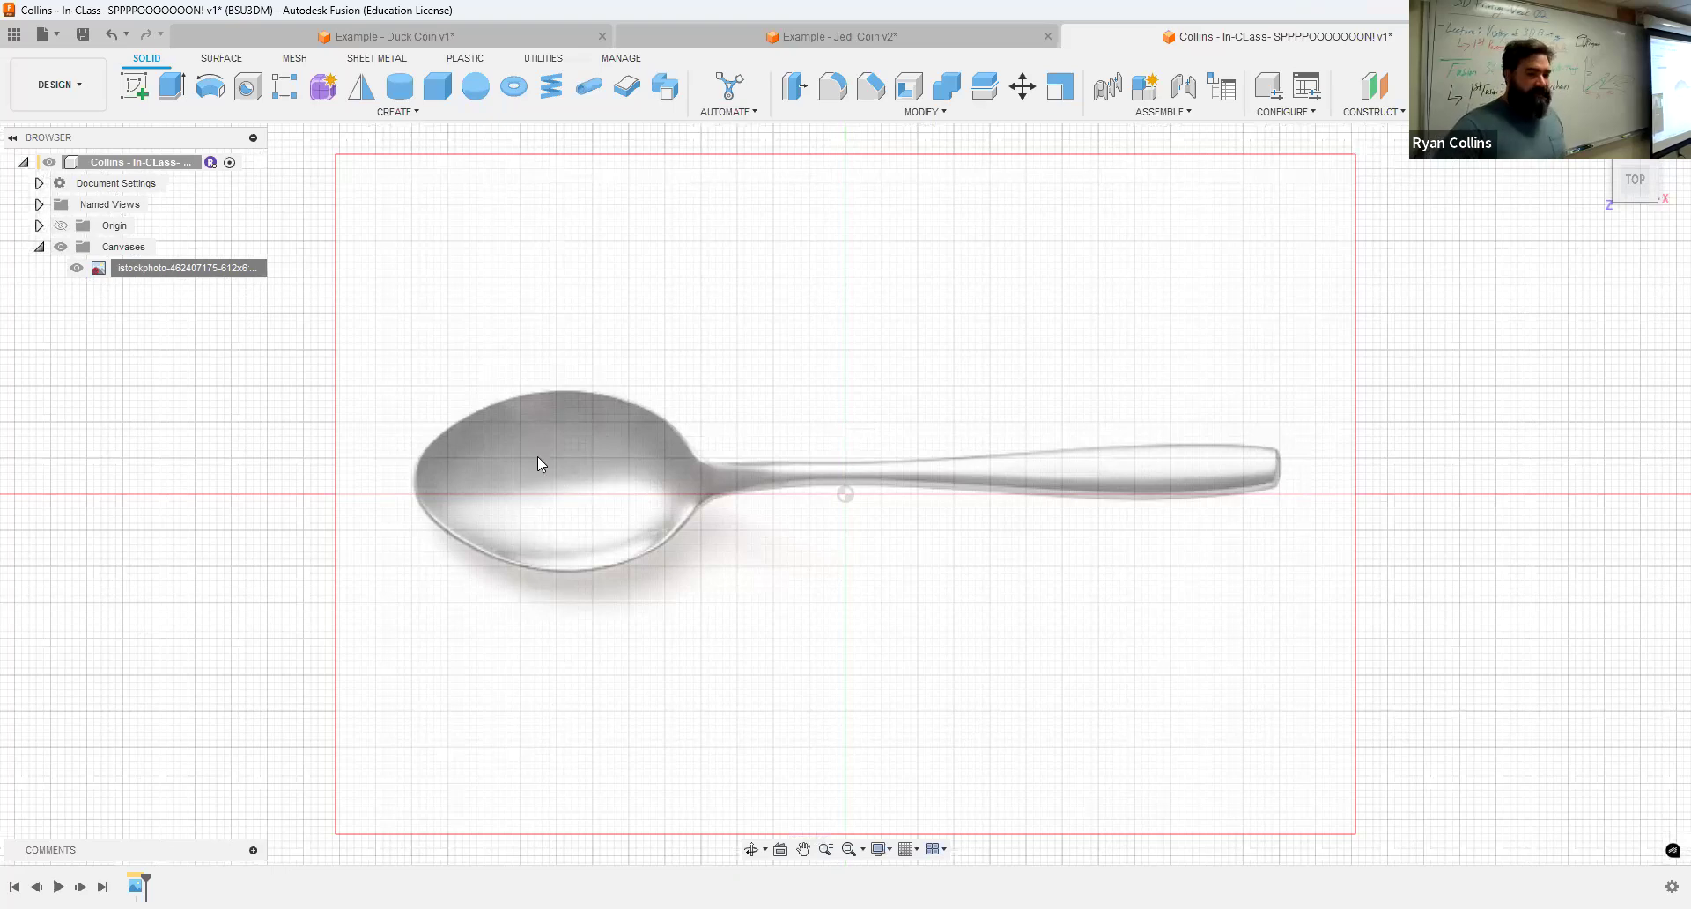
left_click(96, 266)
left_click(530, 432)
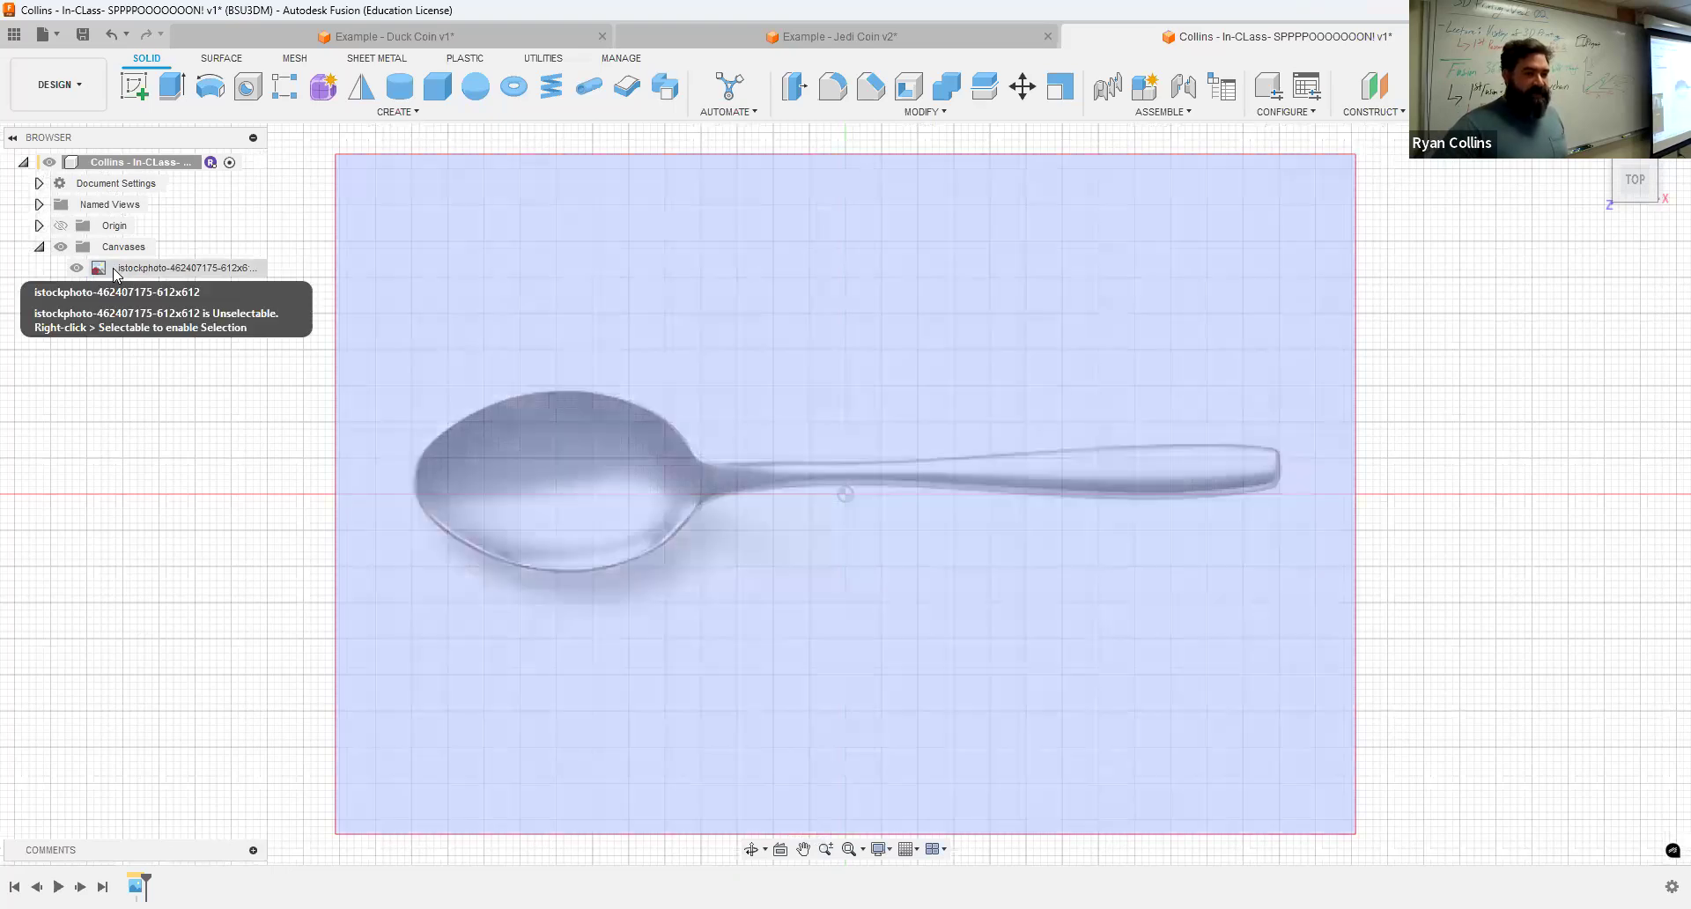
left_click(114, 271)
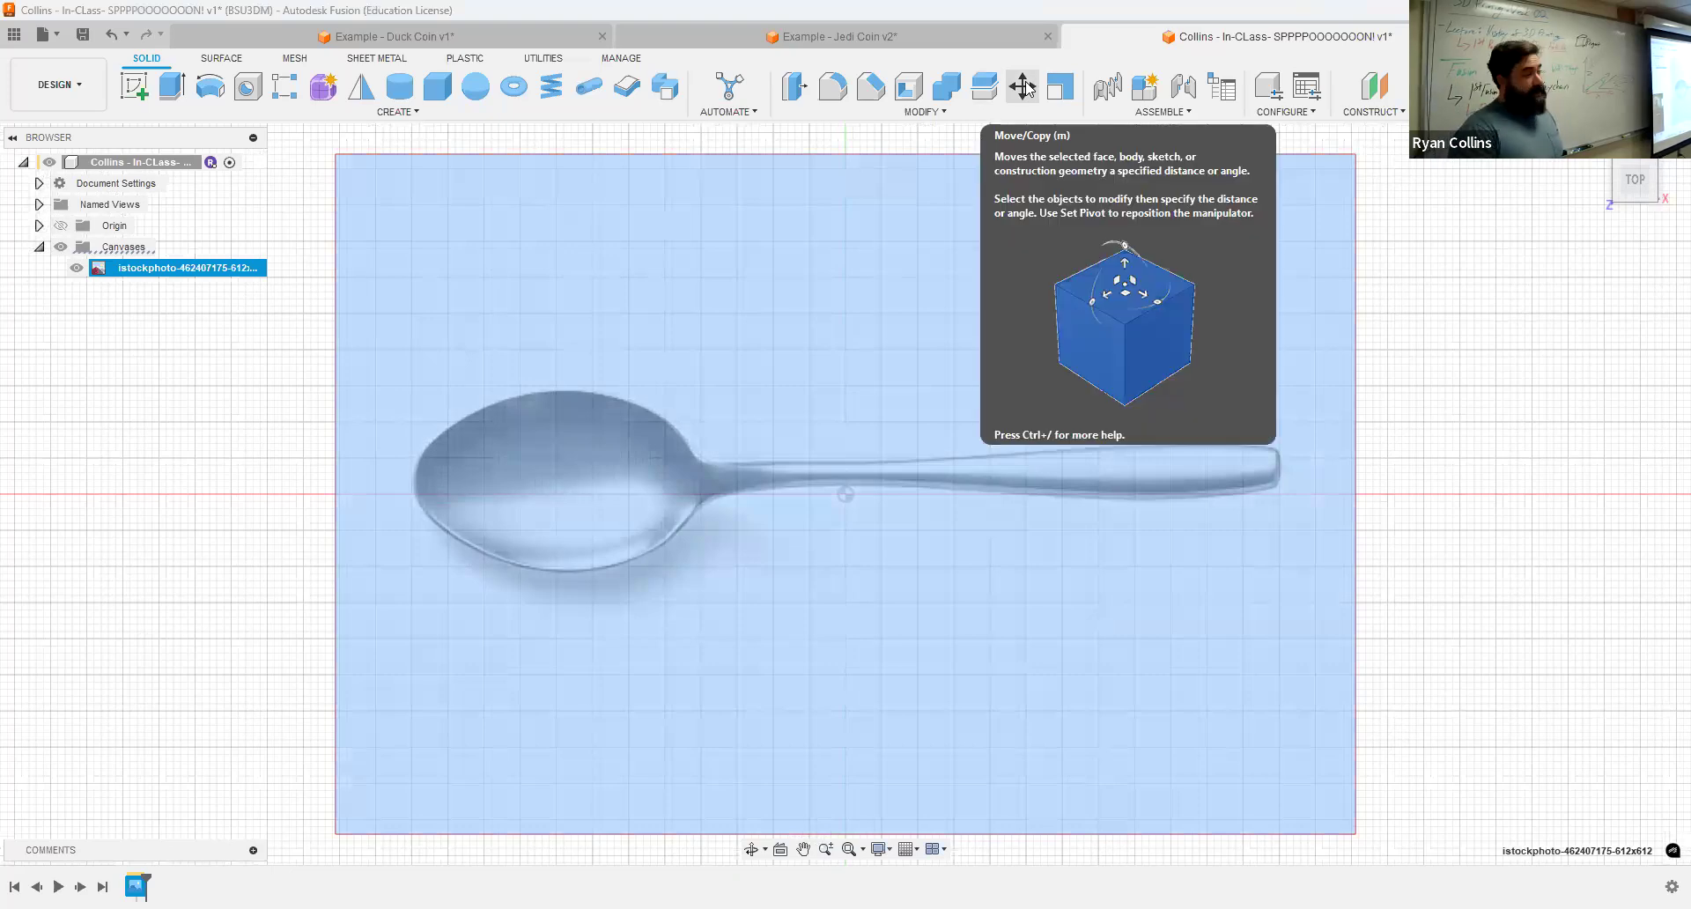
left_click(1024, 86)
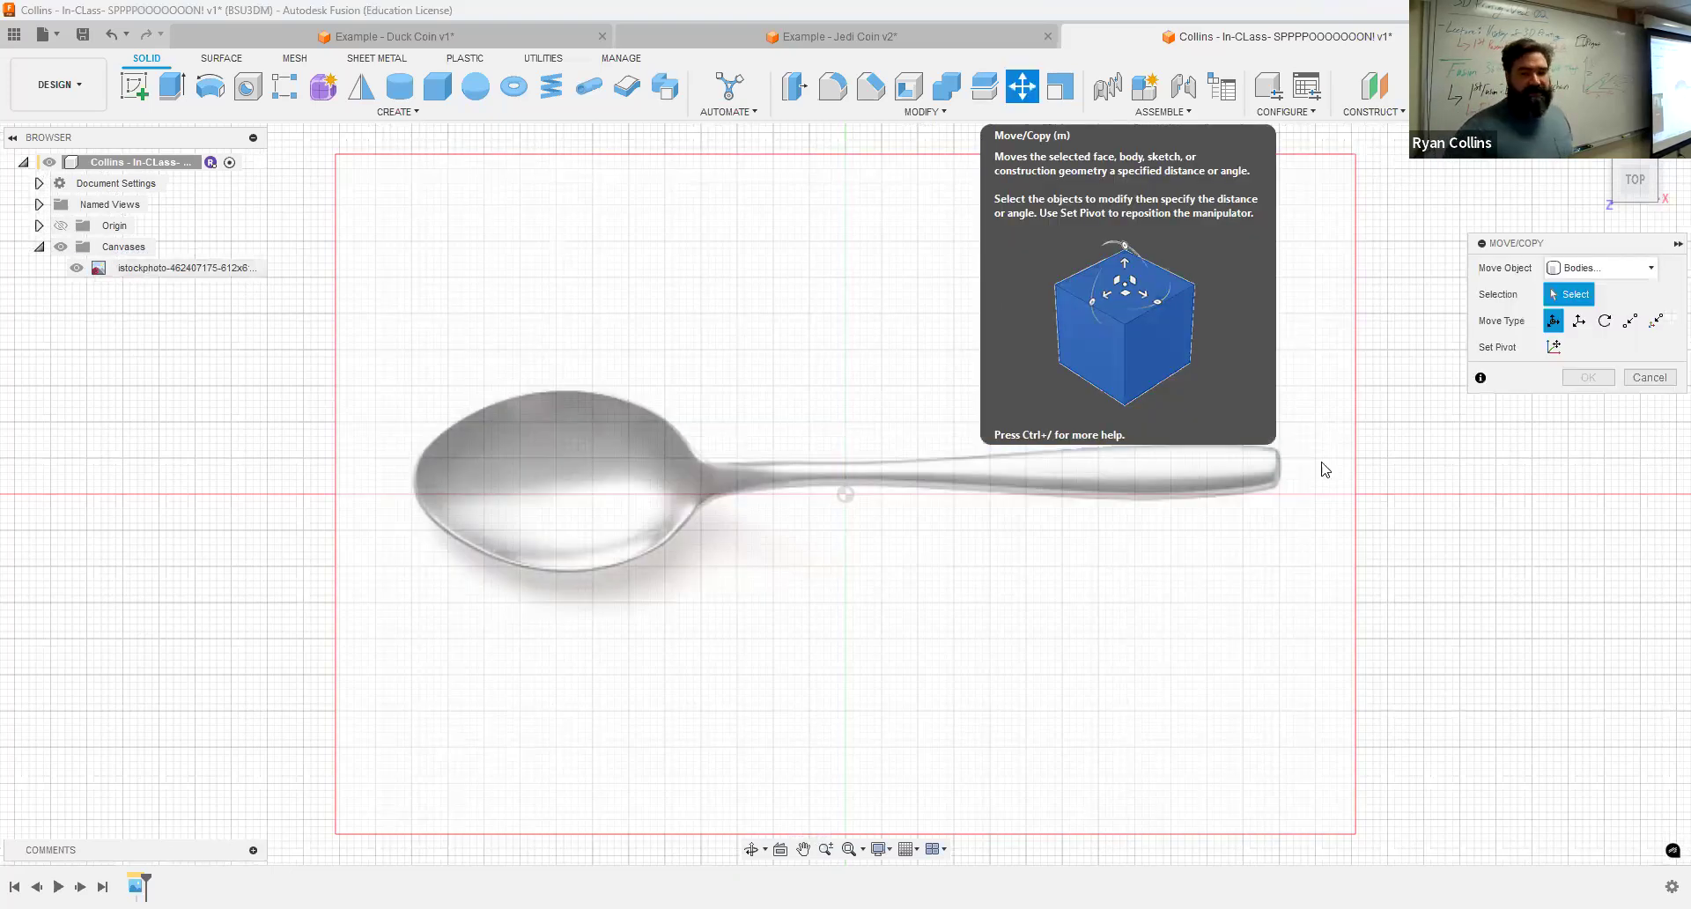
left_click(1590, 268)
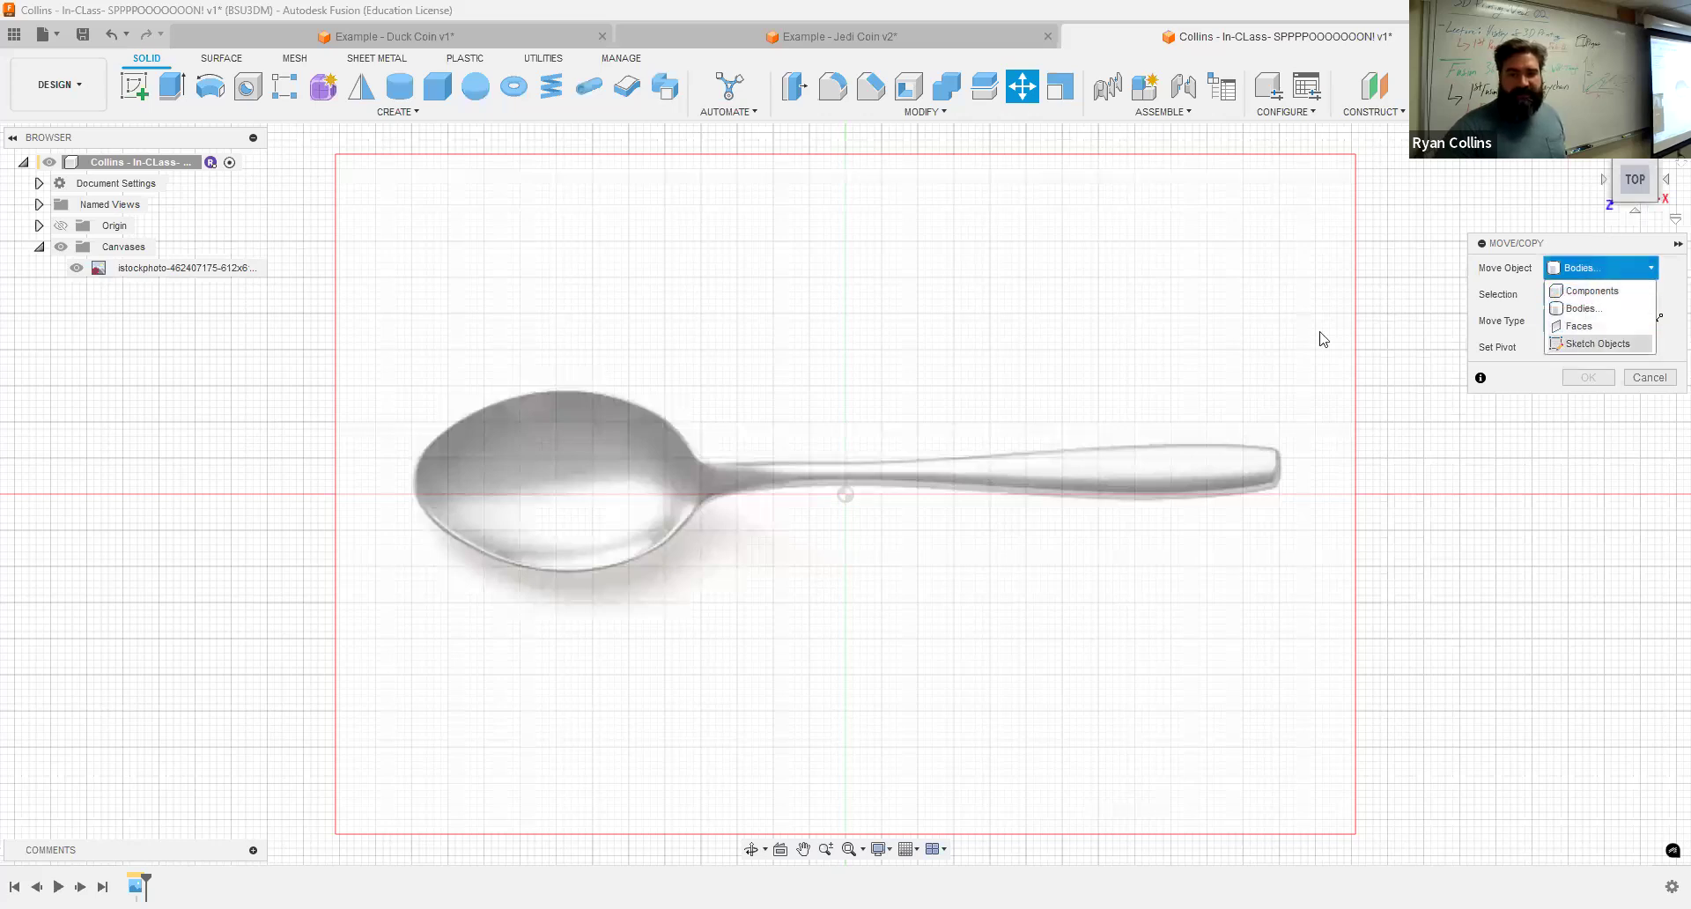
left_click(1598, 343)
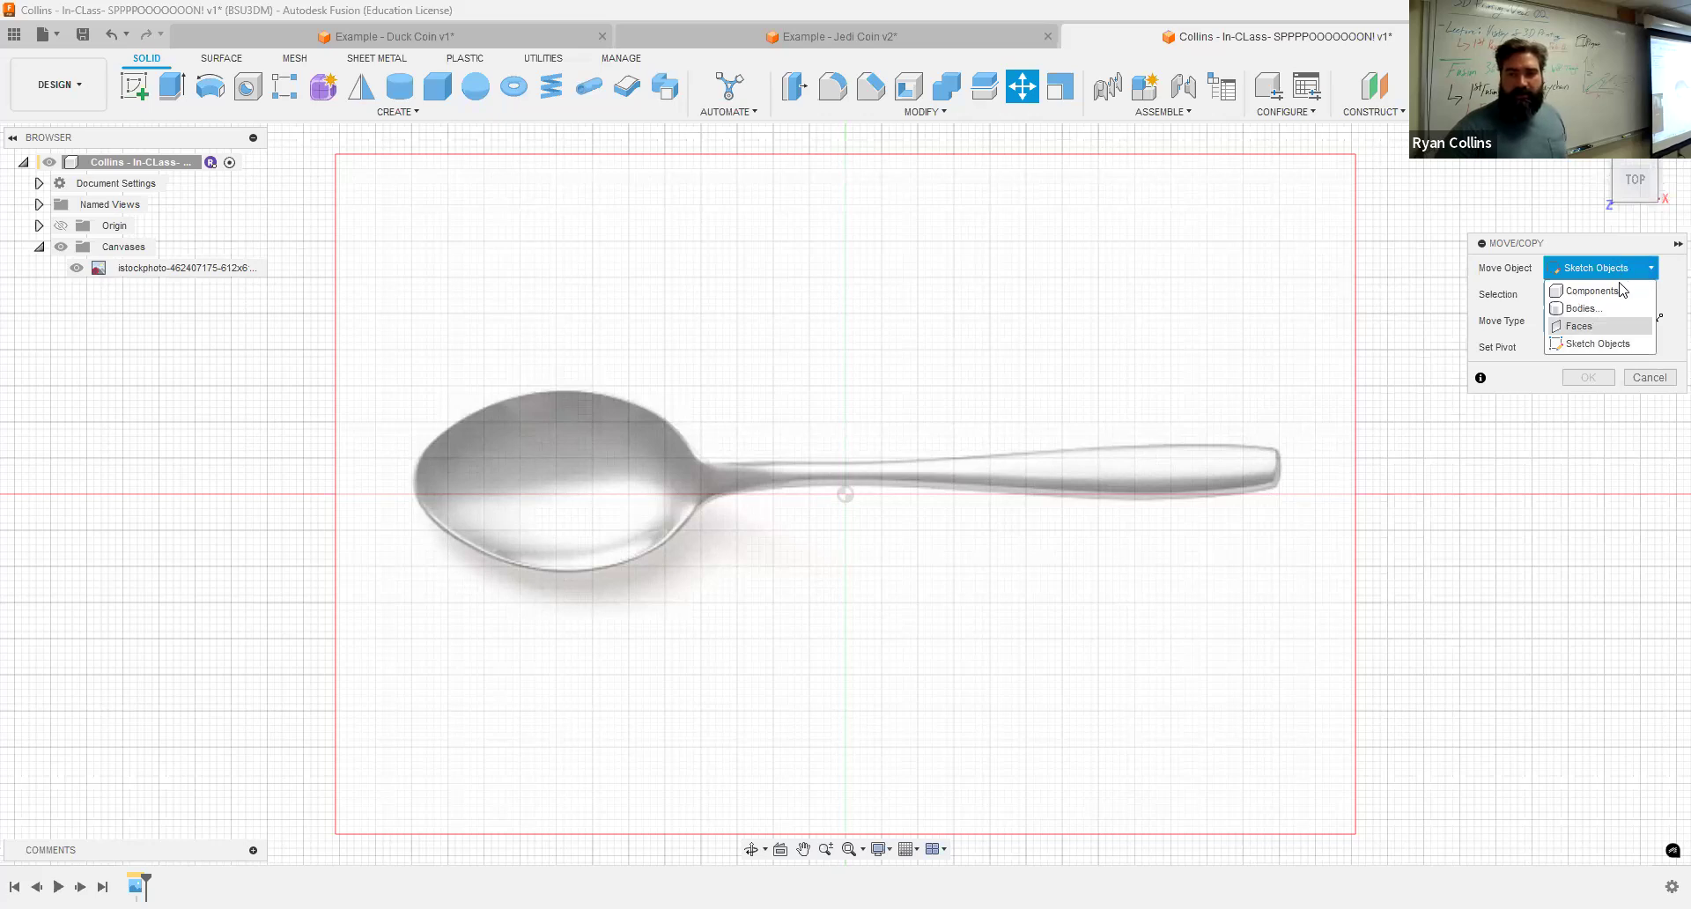
left_click(1641, 268)
left_click(1642, 269)
left_click(1653, 405)
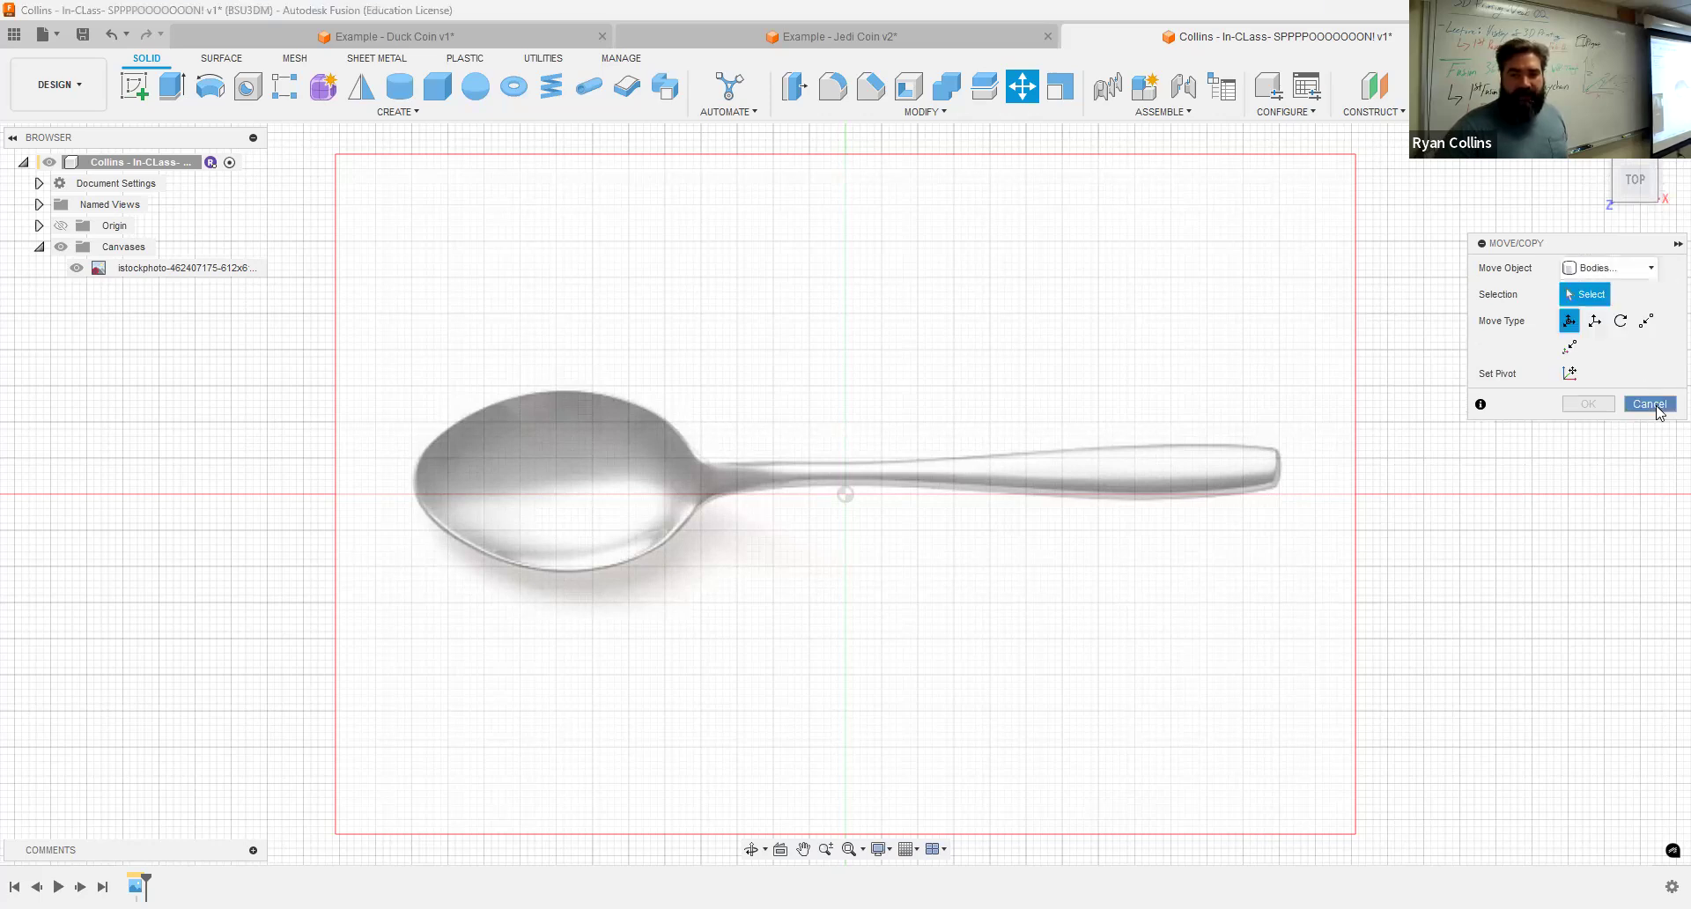
left_click(1654, 405)
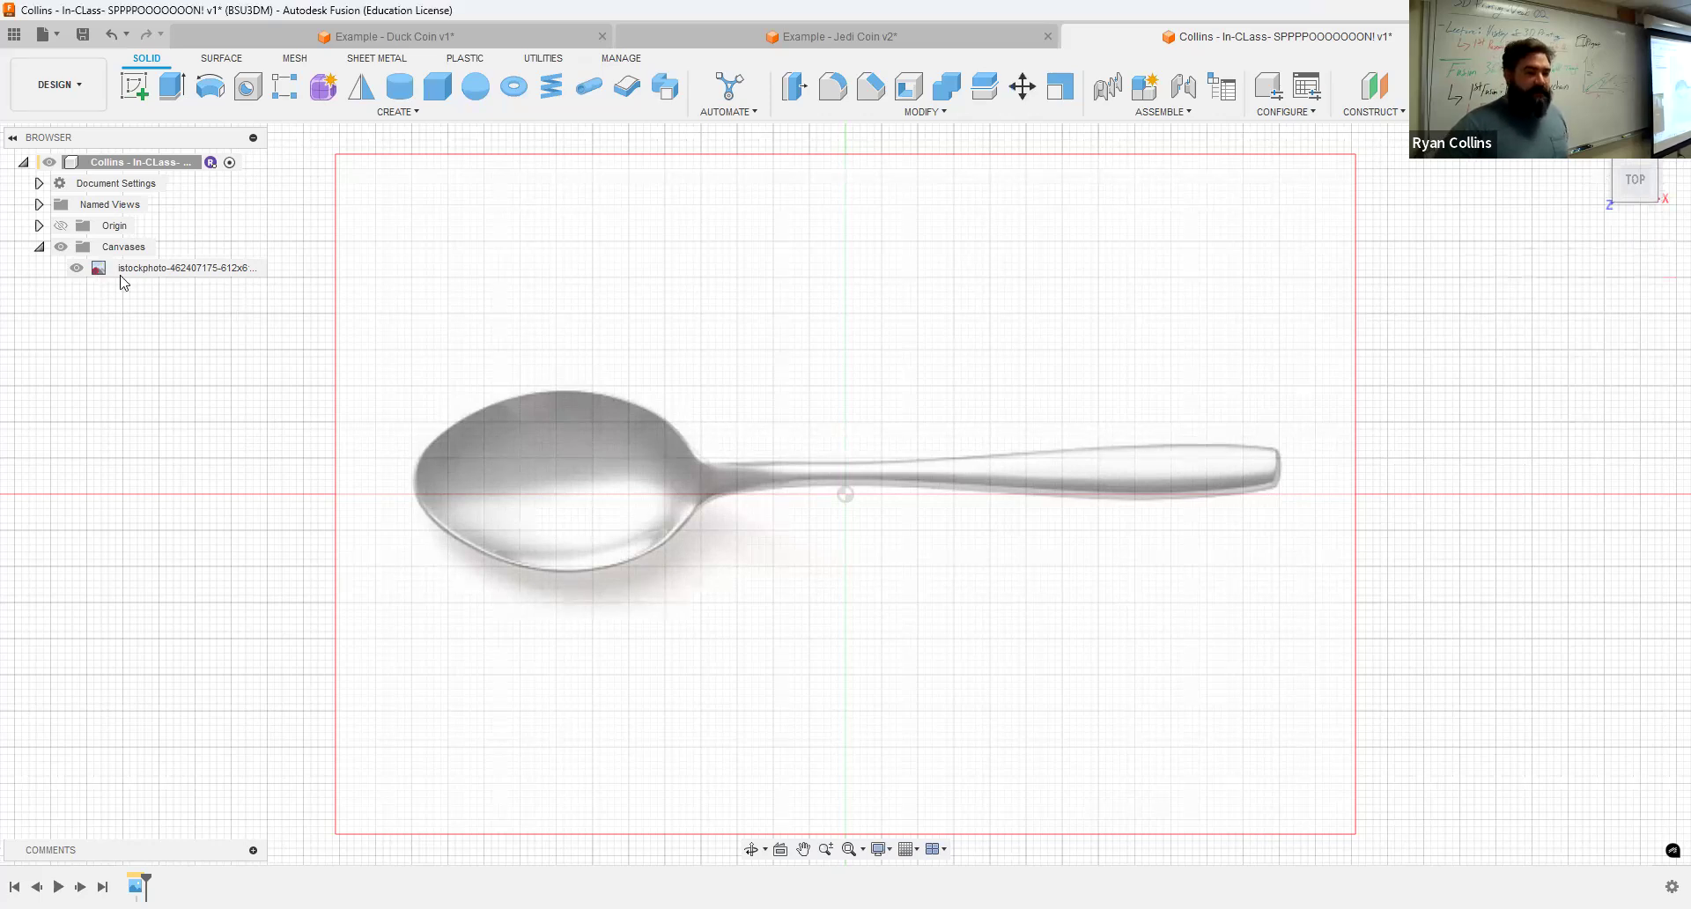
Step: Edit the spoon canvas and set its Z angle to -1 deg so the spoon sits level
left_click(113, 273)
right_click(102, 267)
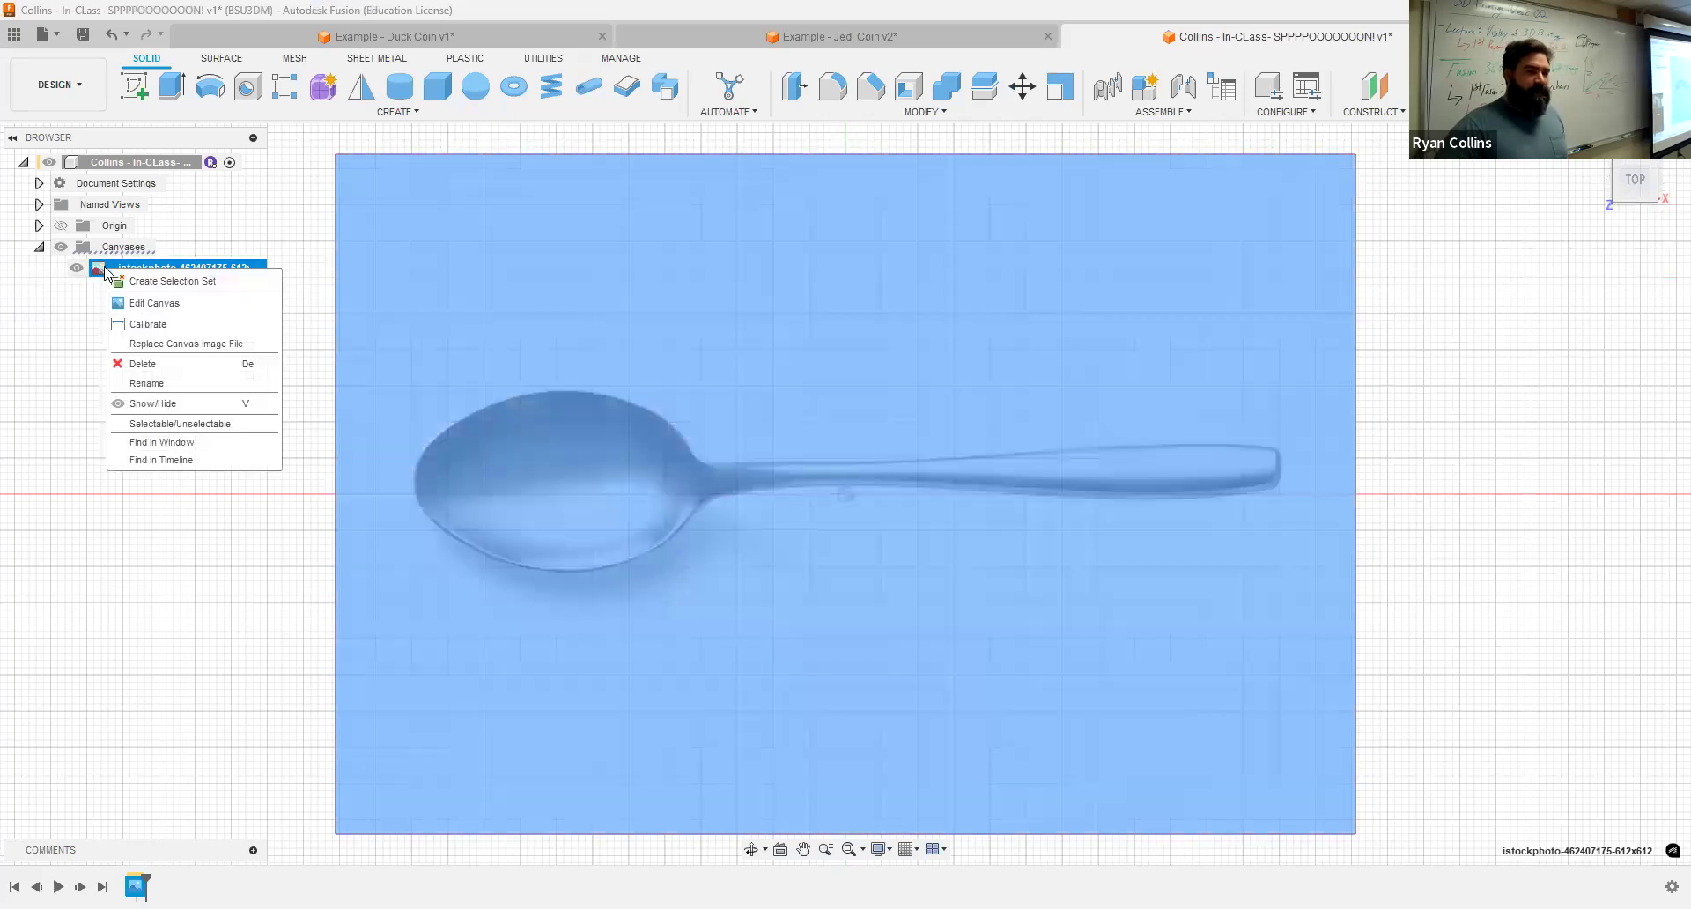
left_click(132, 303)
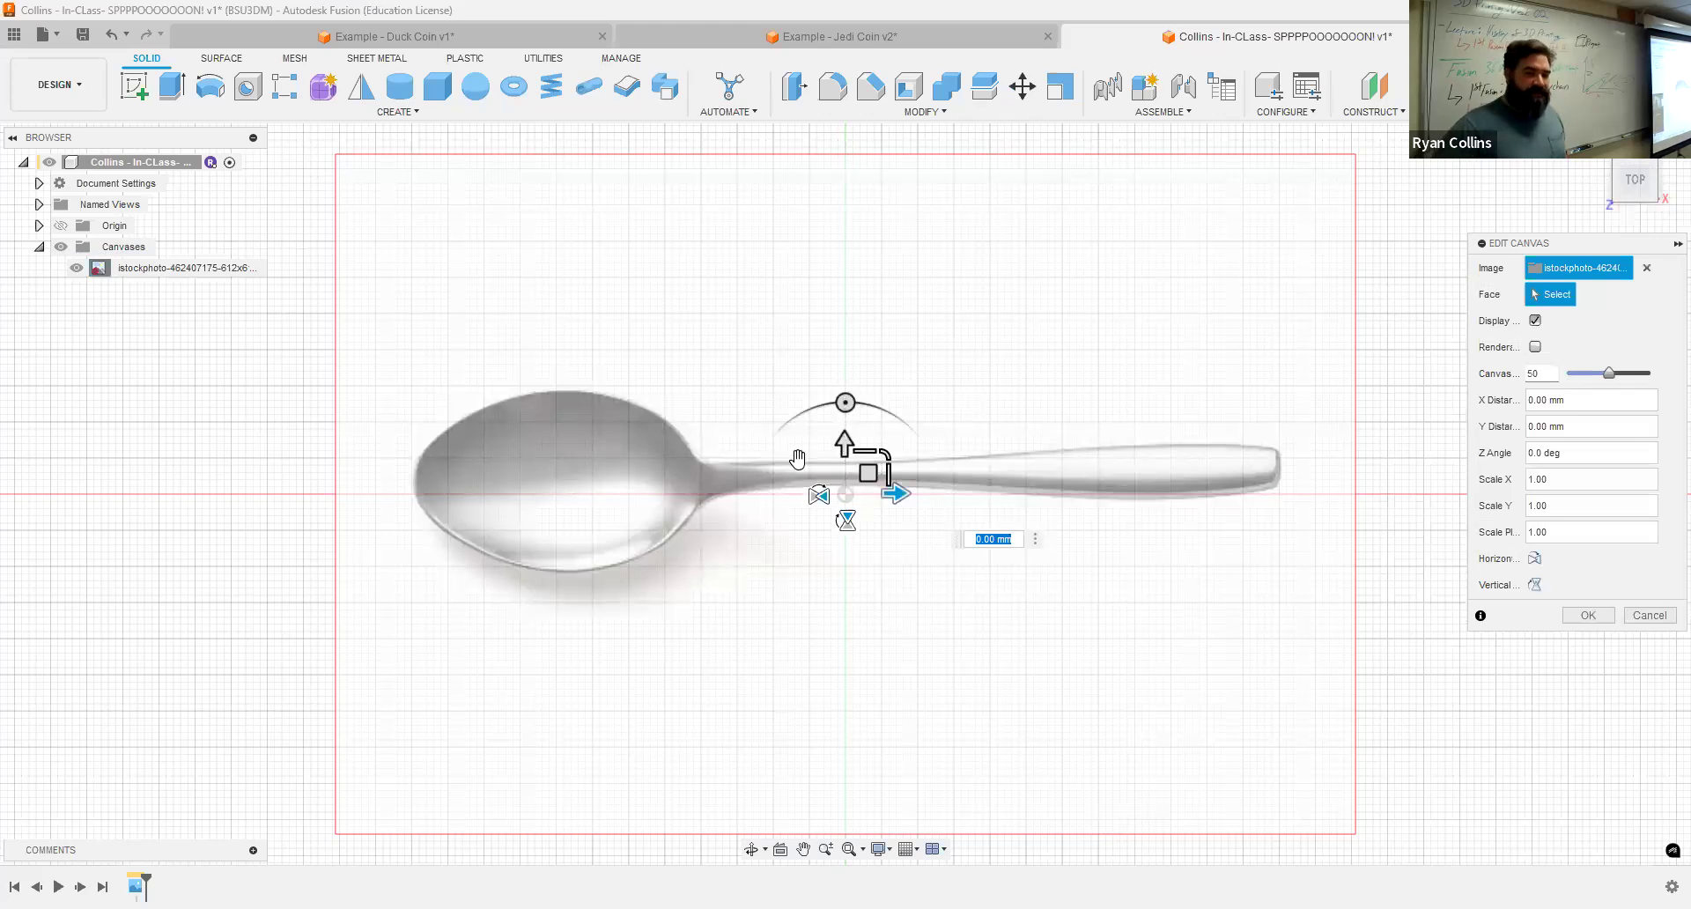
left_click_drag(843, 440, 854, 421)
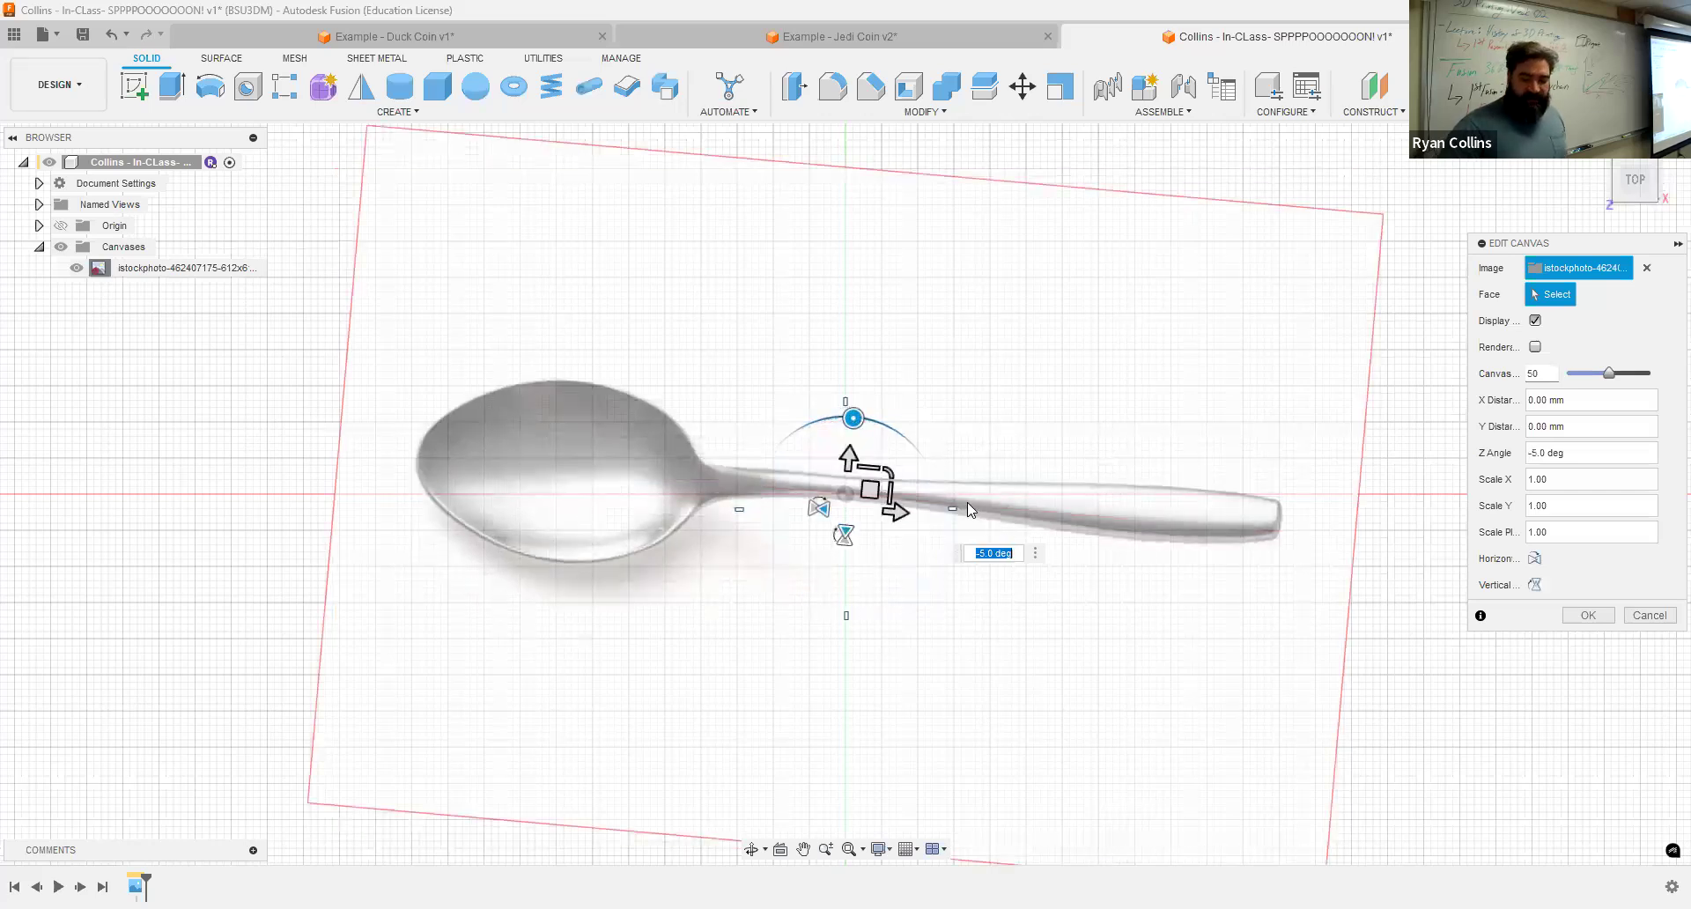
type("-2.5")
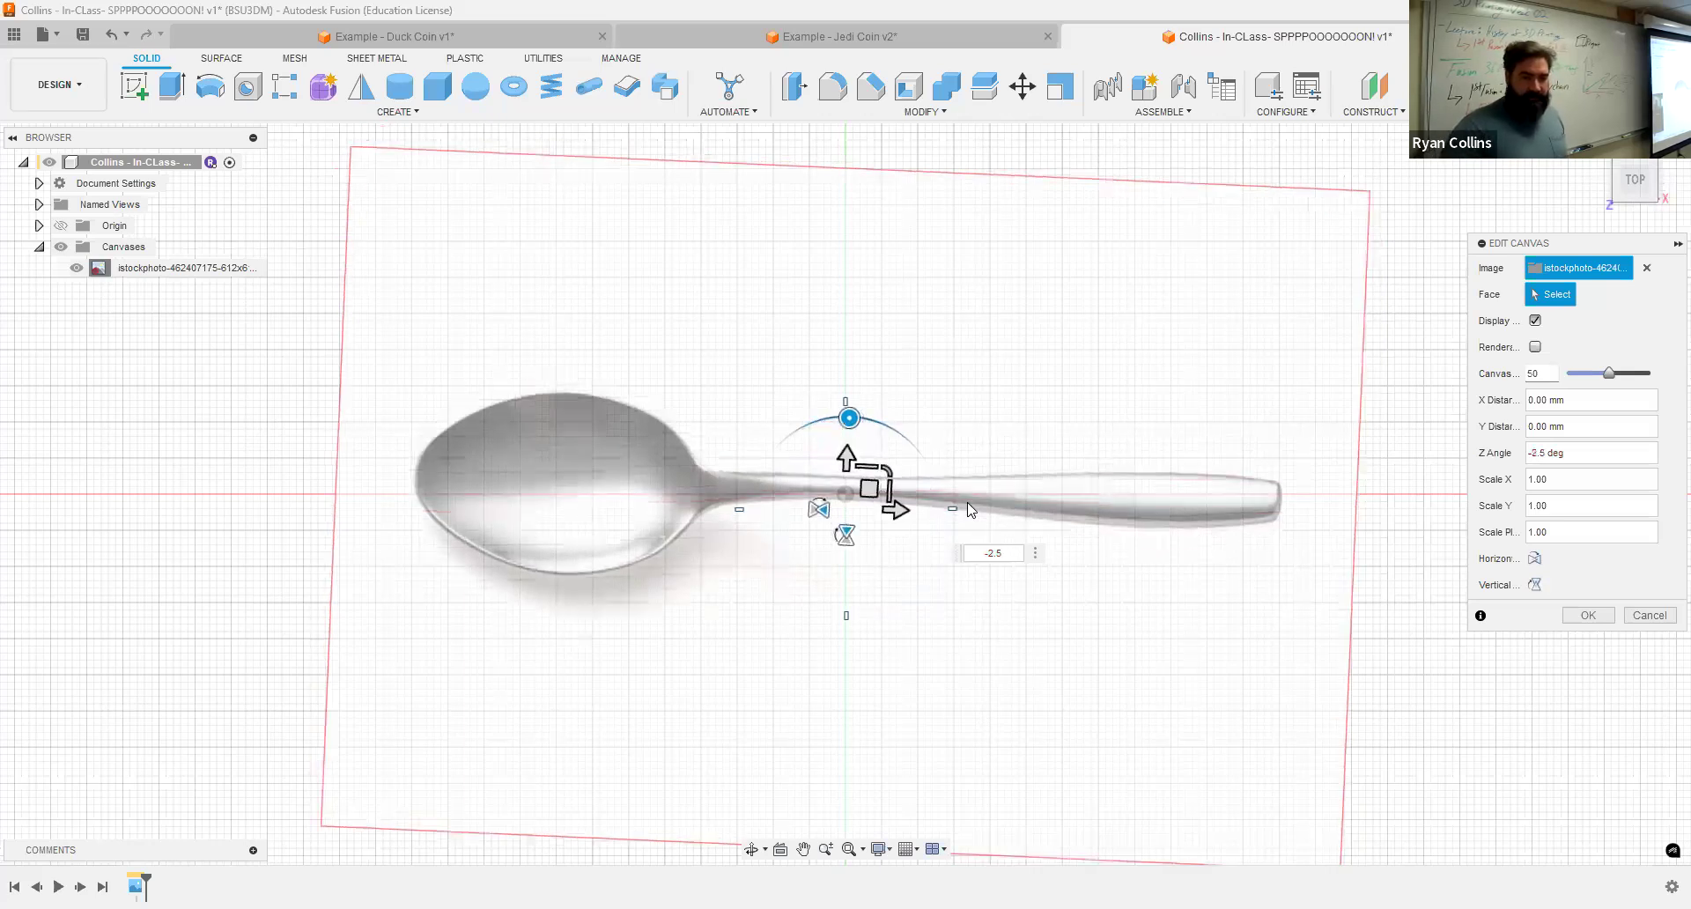
key("BackSpace")
key("BackSpace")
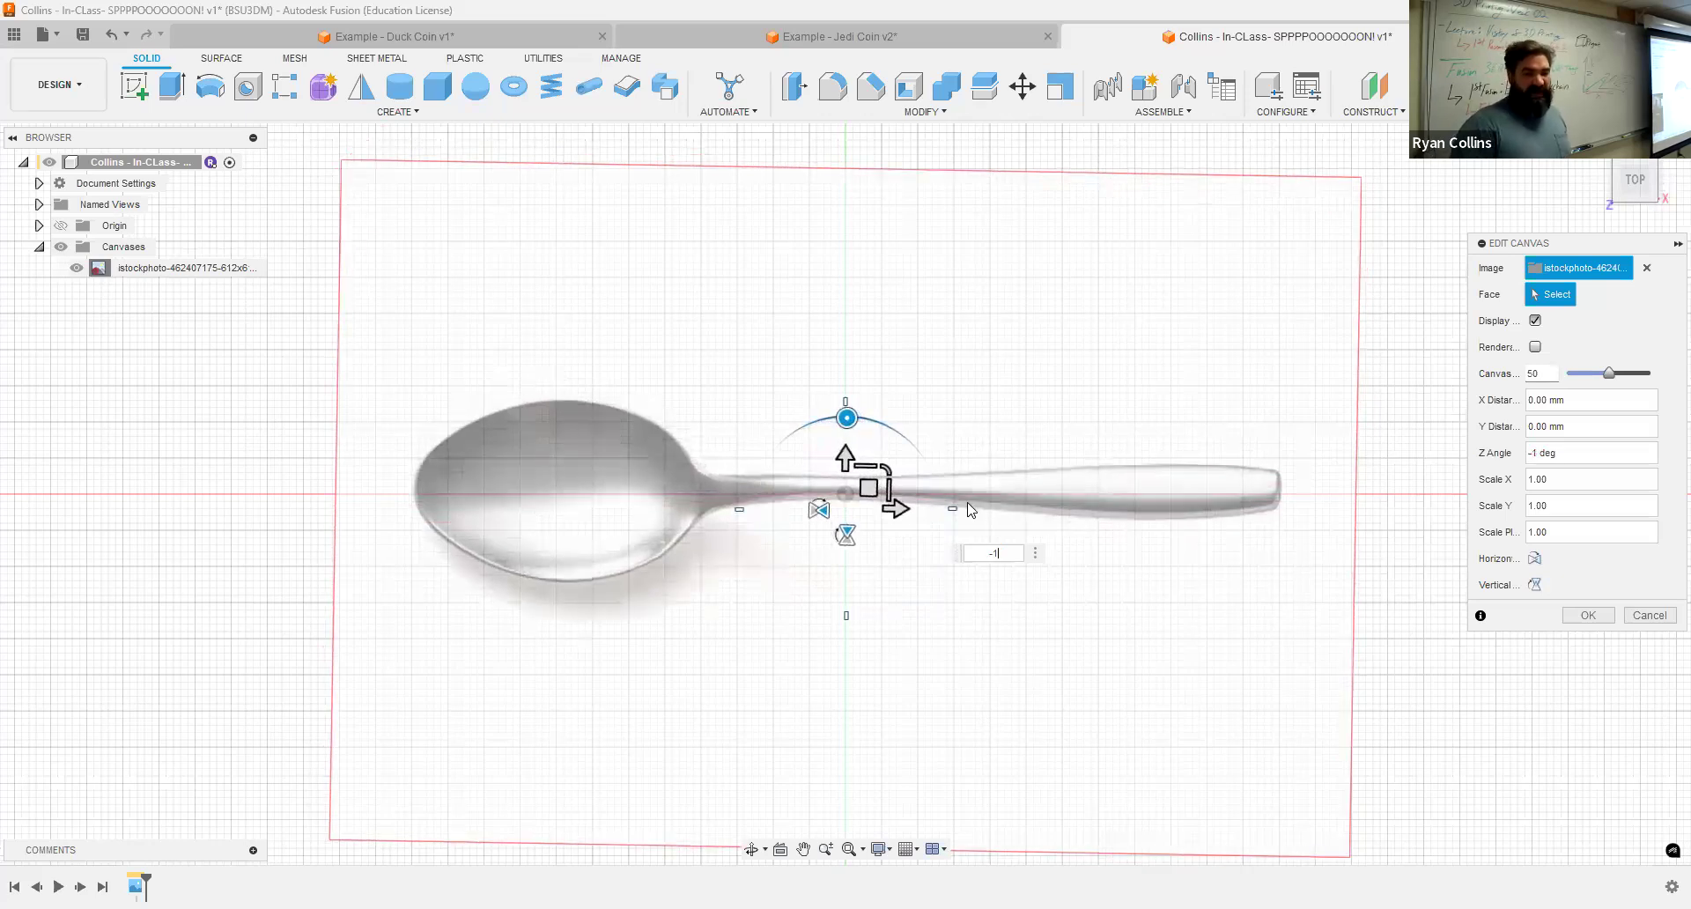
key("Return")
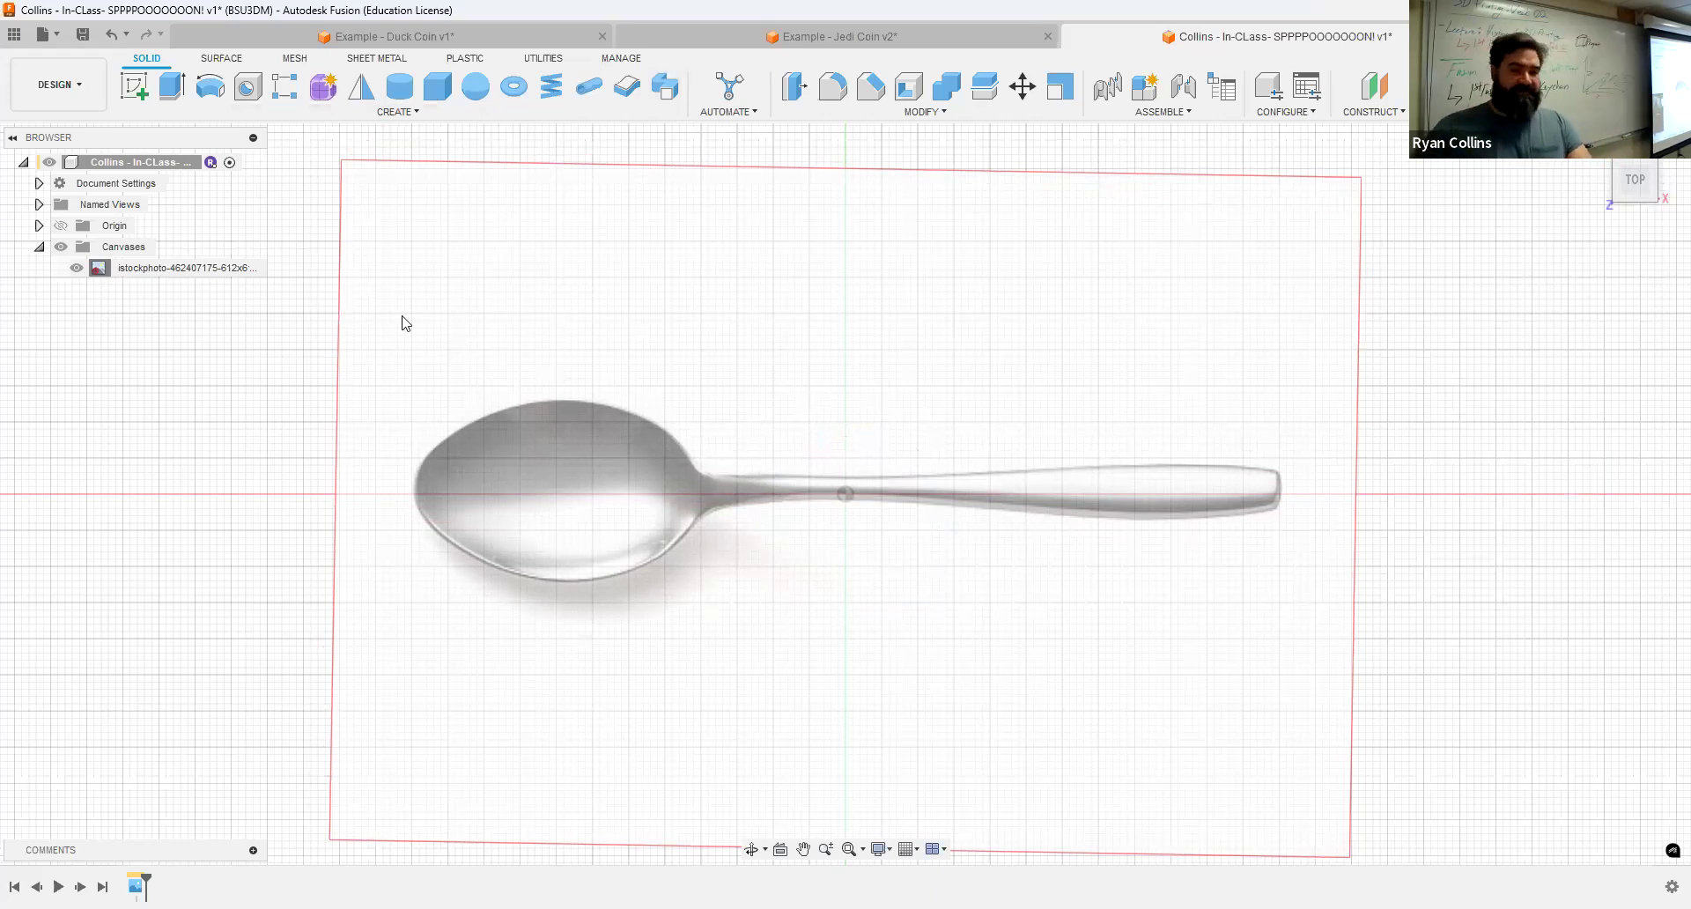
Step: Save the design with the version description Canvas
key("ctrl+s")
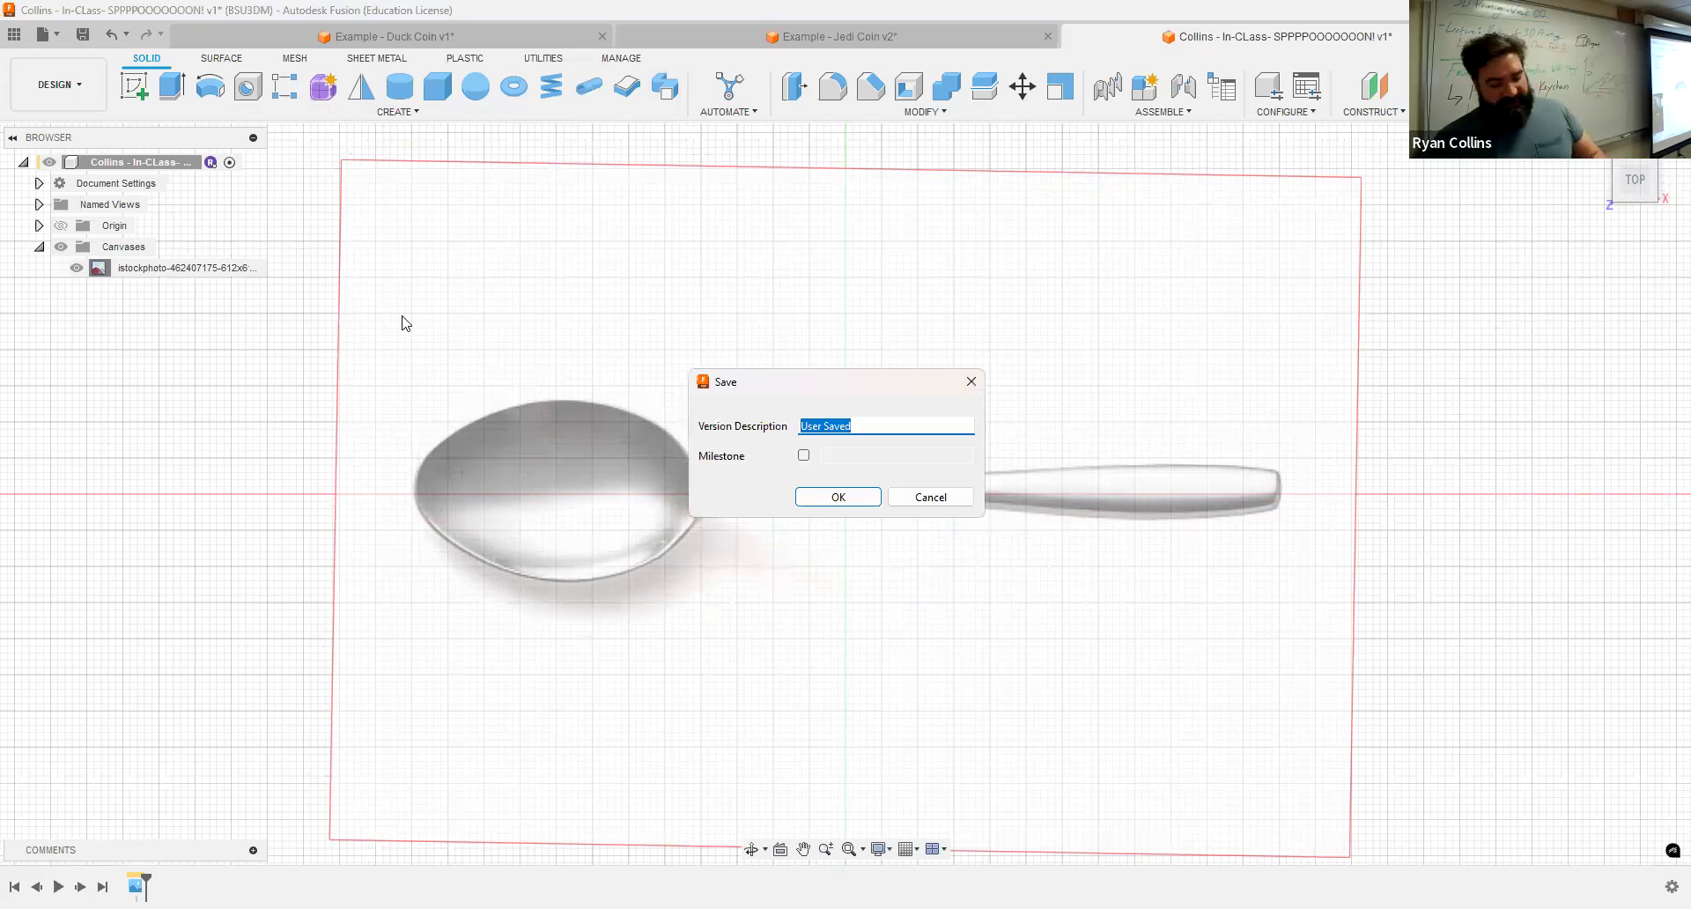
type("cANCAS")
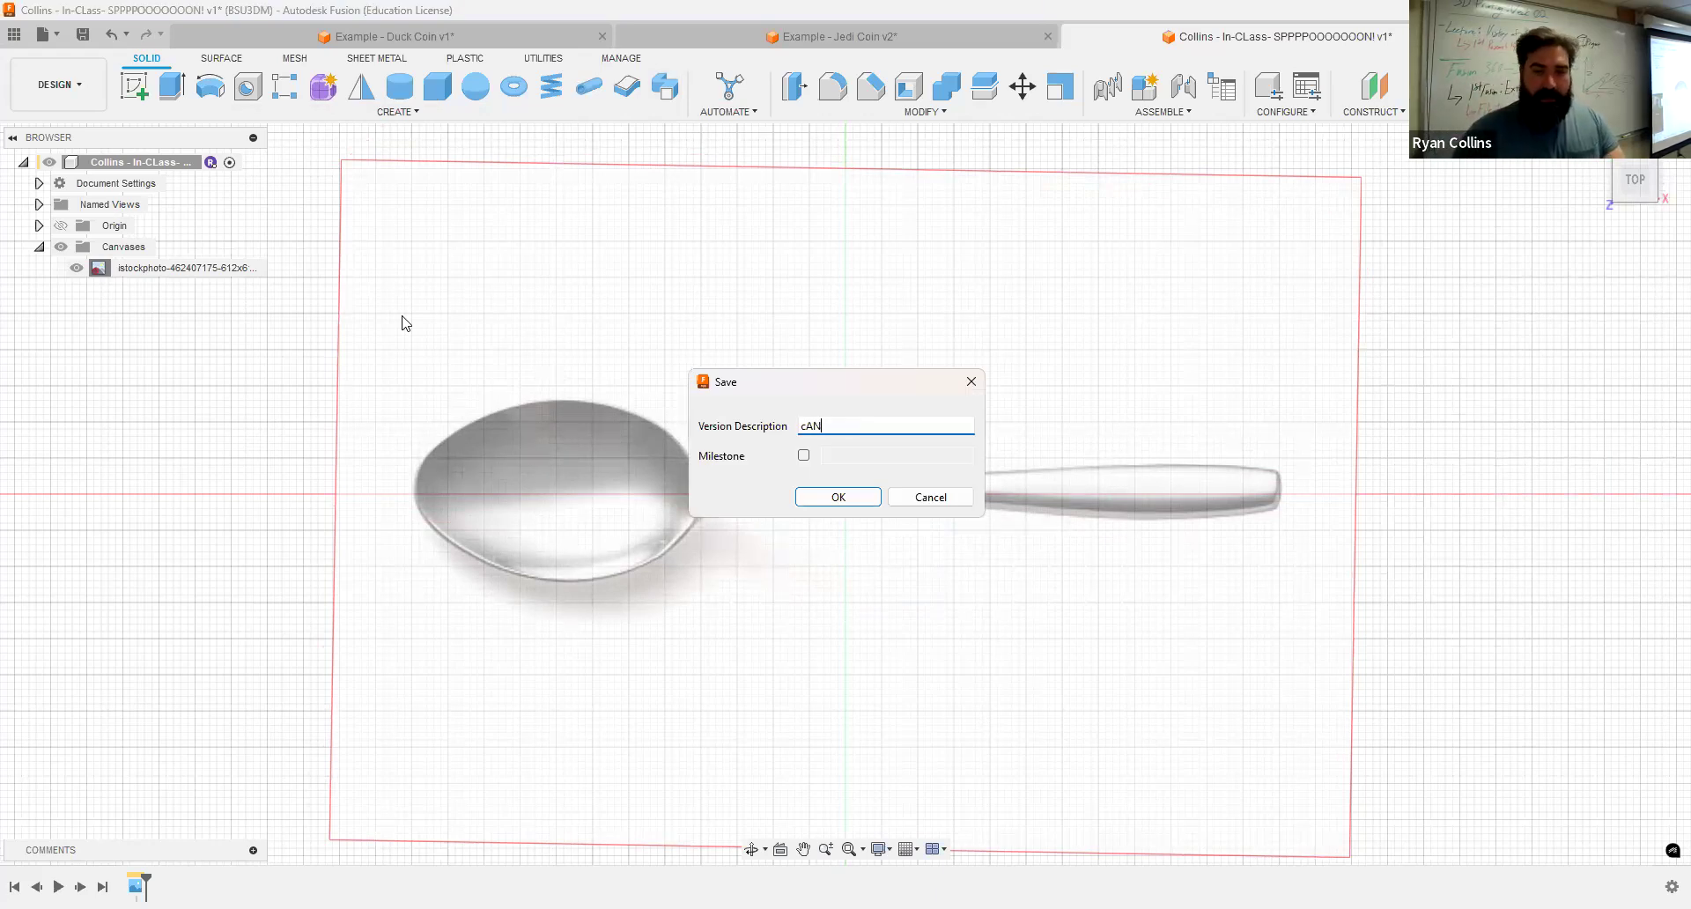
key("BackSpace")
key("BackSpace")
key("BackSpace")
key("BackSpace")
key("BackSpace")
key("BackSpace")
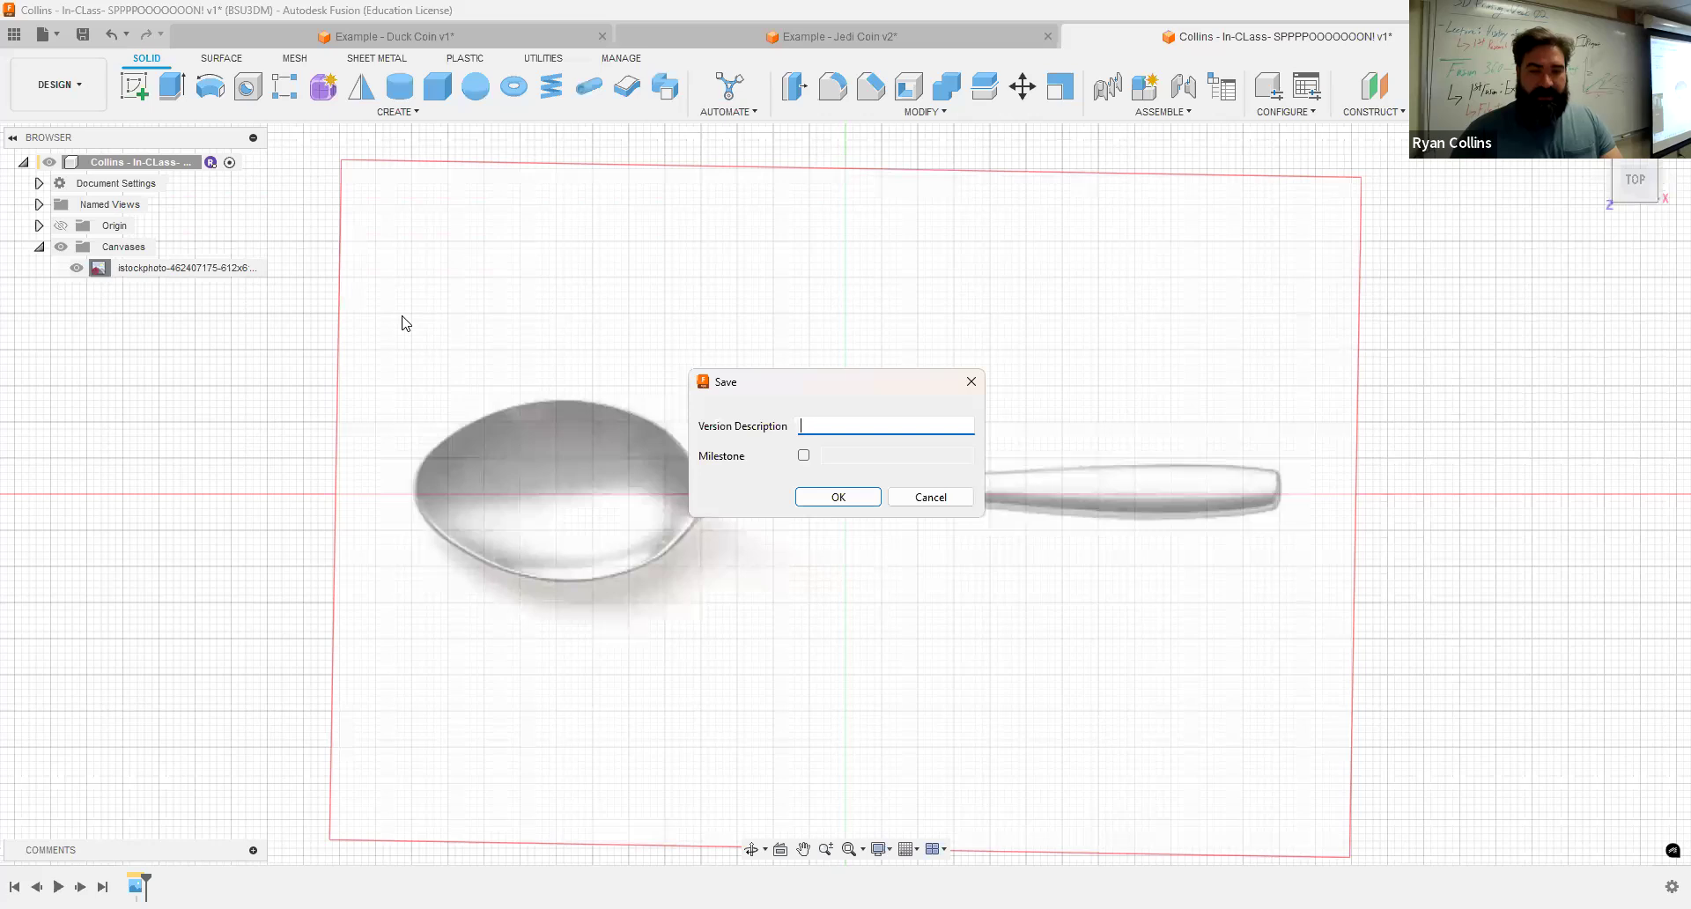
type("Canvas")
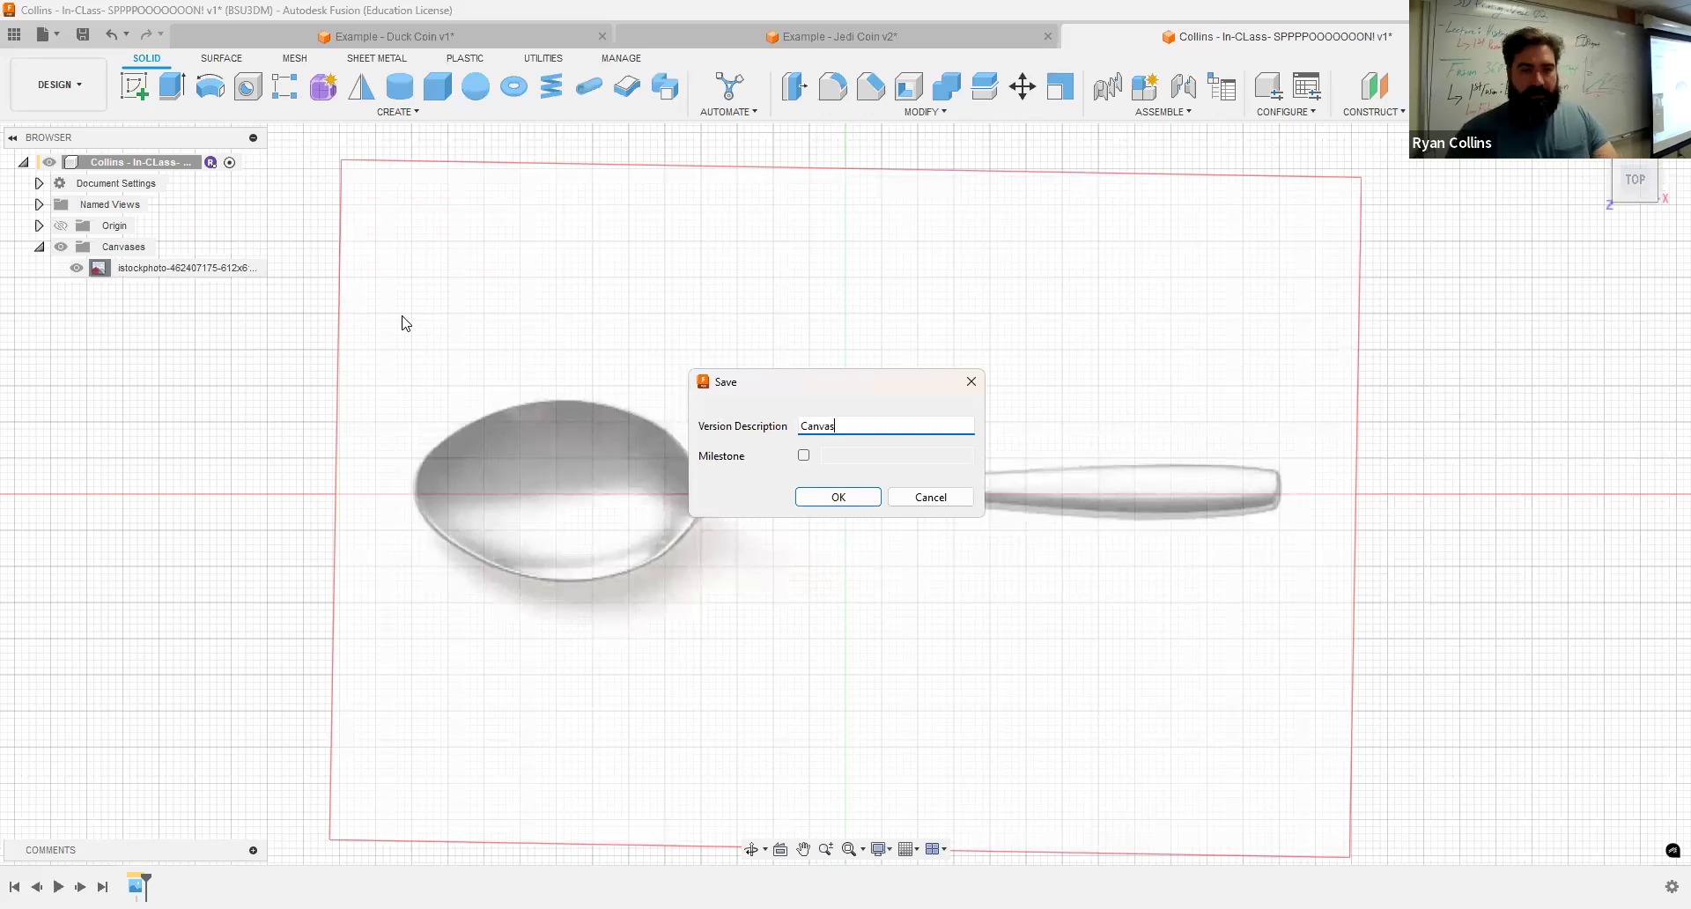
key("Return")
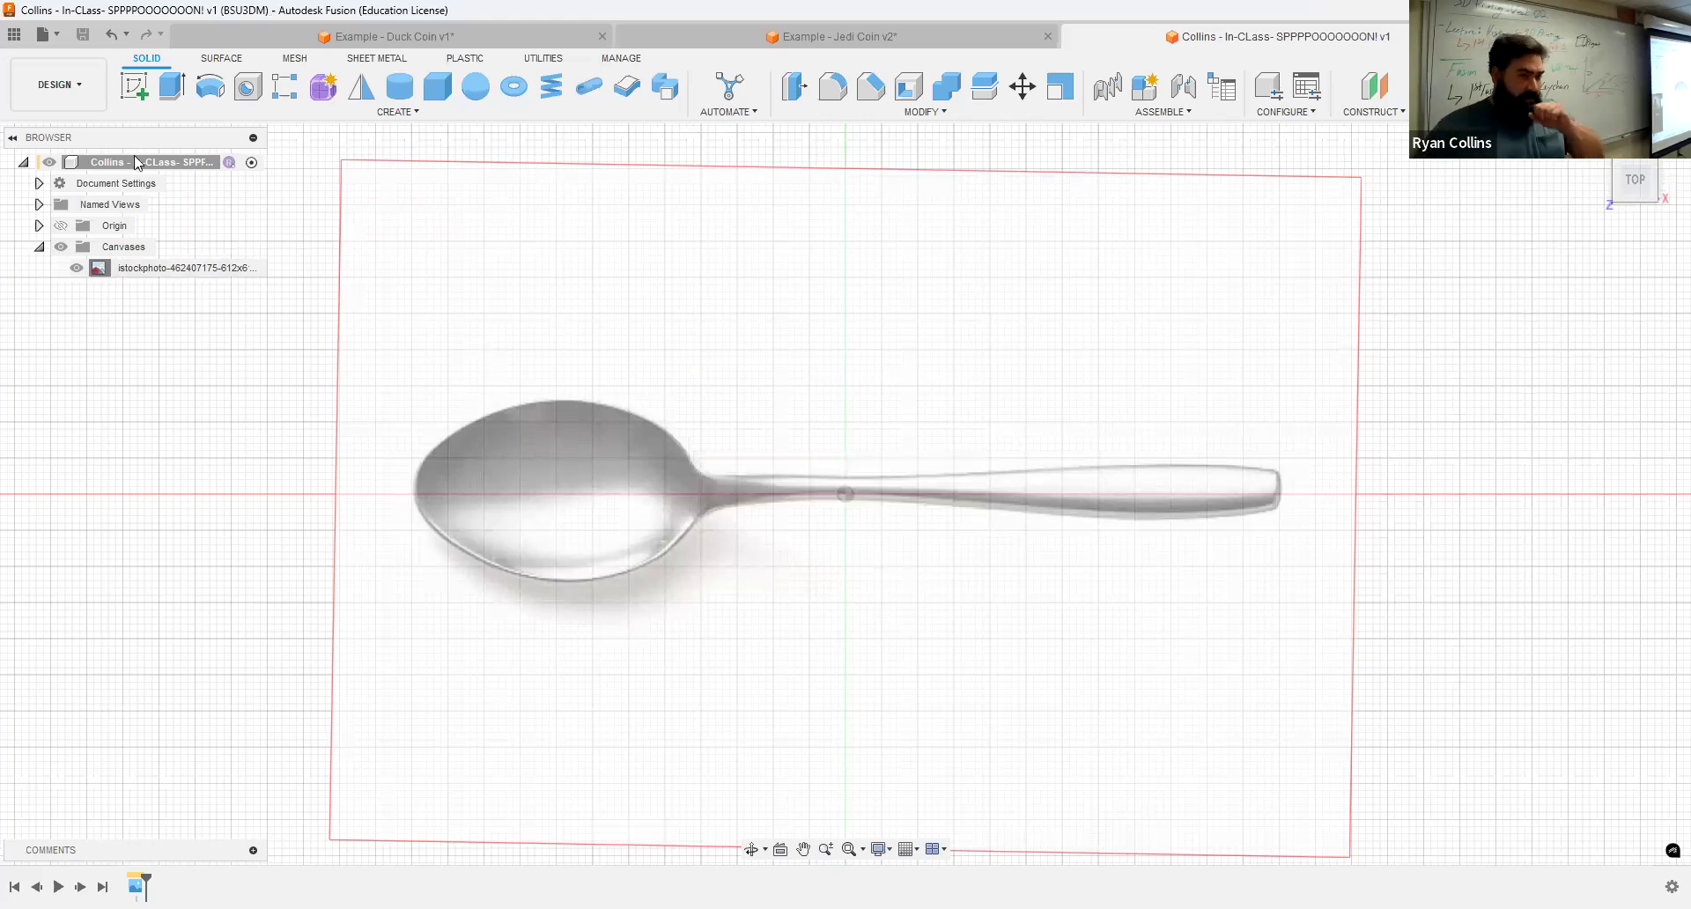
Step: Create a sketch on the XY plane and trace an ellipse around the spoon's bowl
left_click(136, 89)
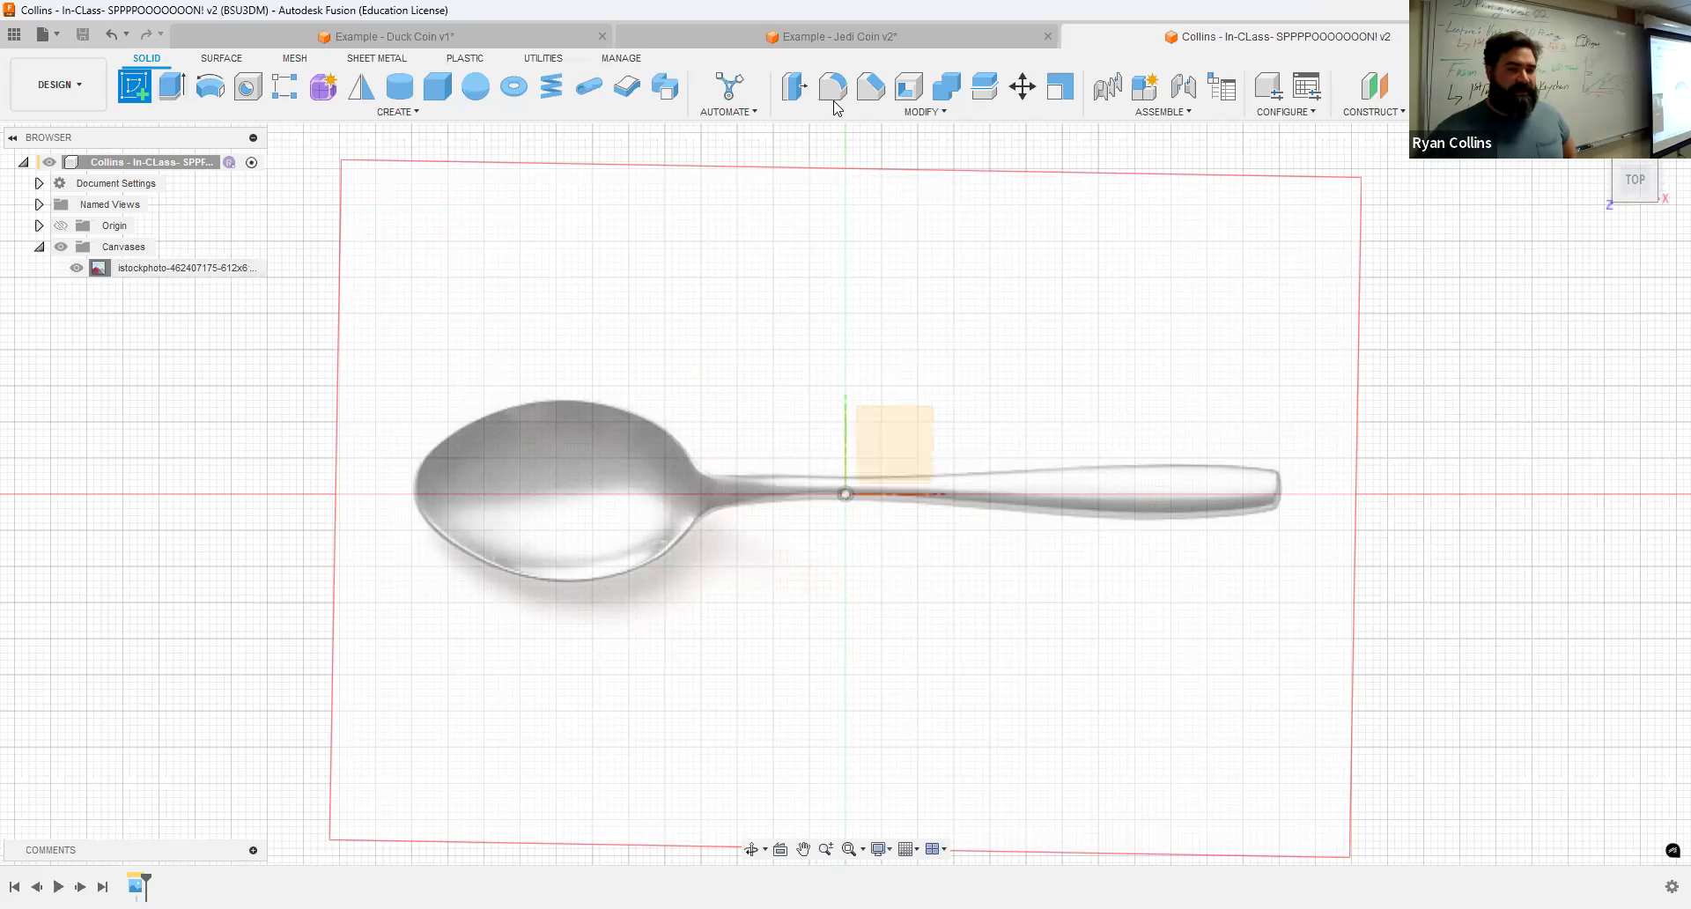
left_click(883, 443)
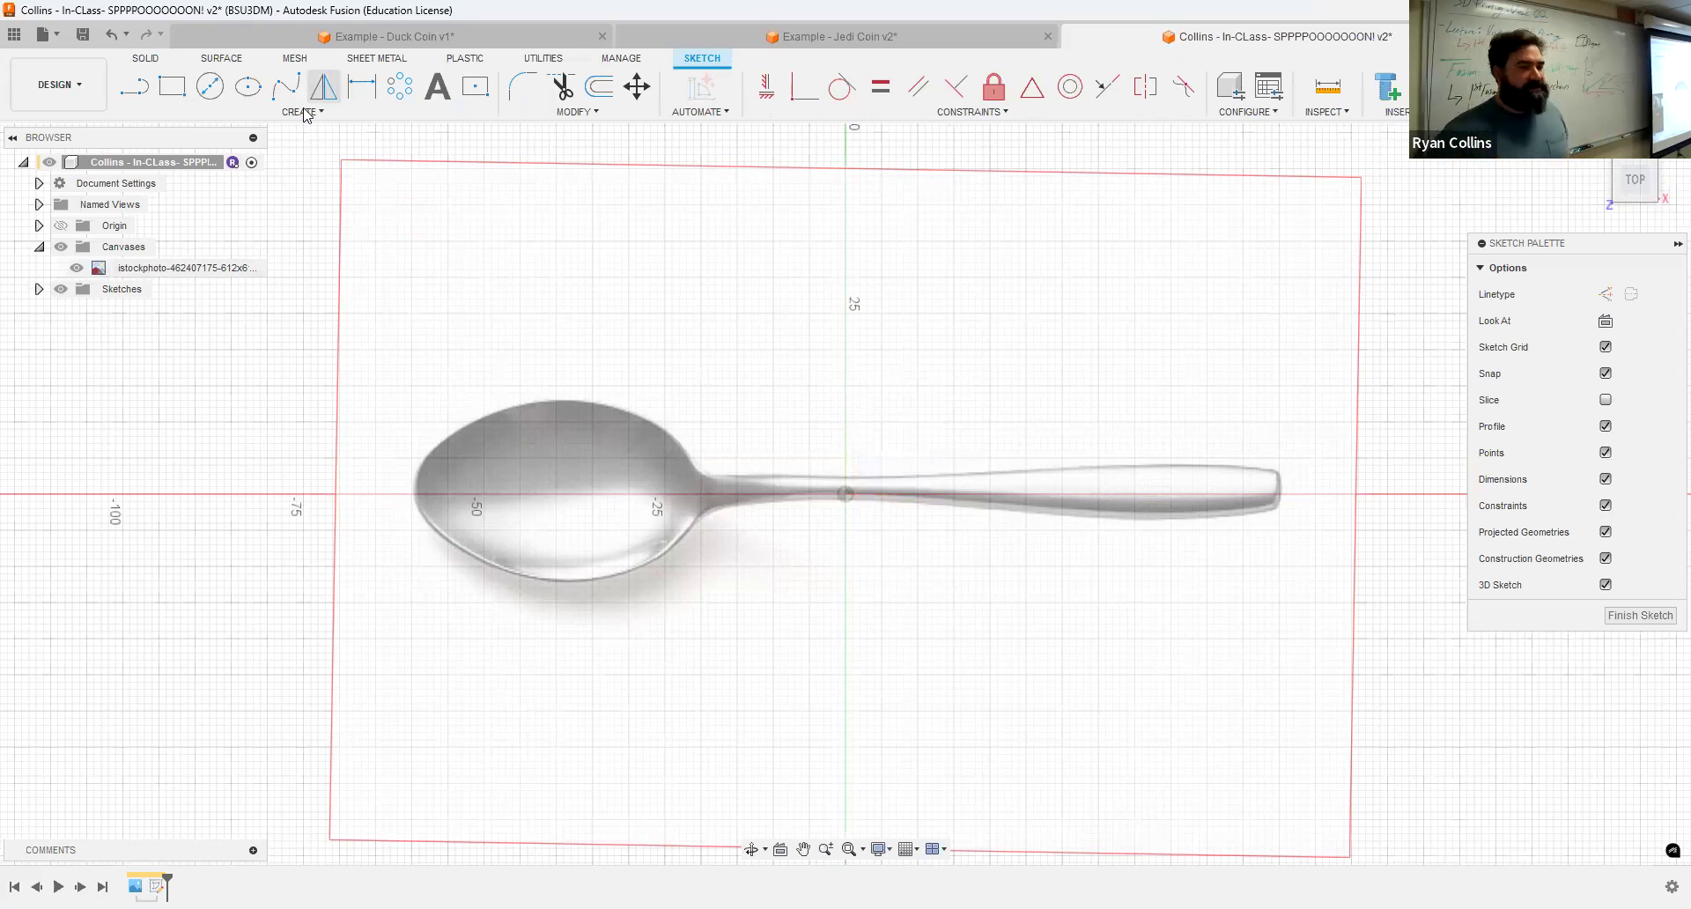
left_click(248, 88)
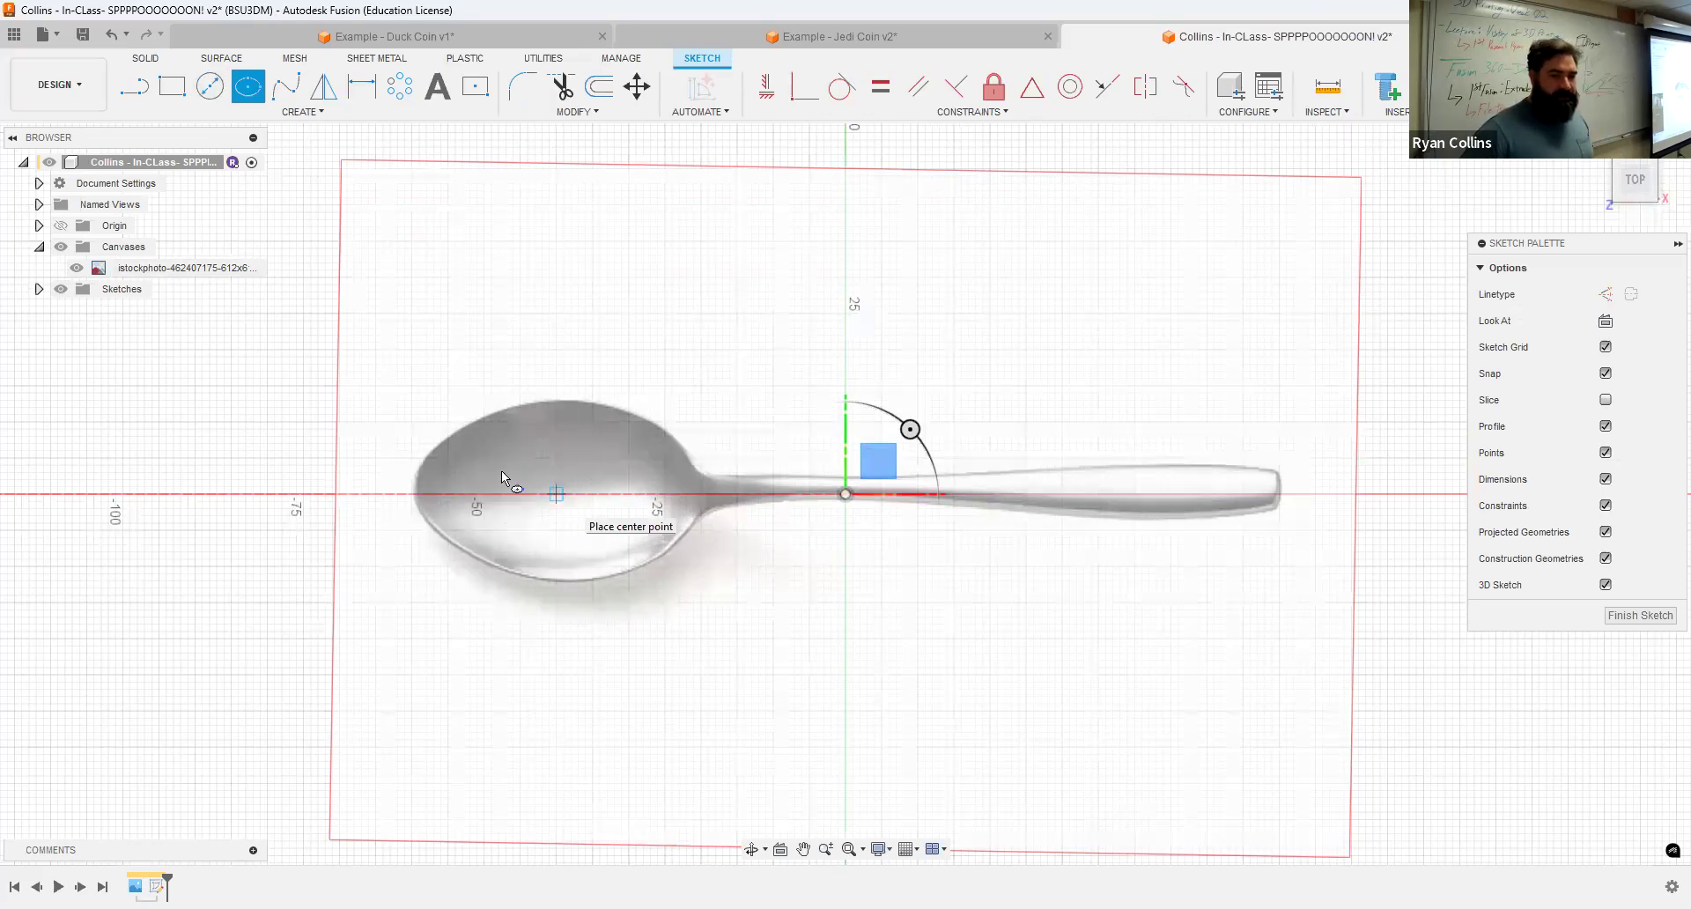
left_click(416, 495)
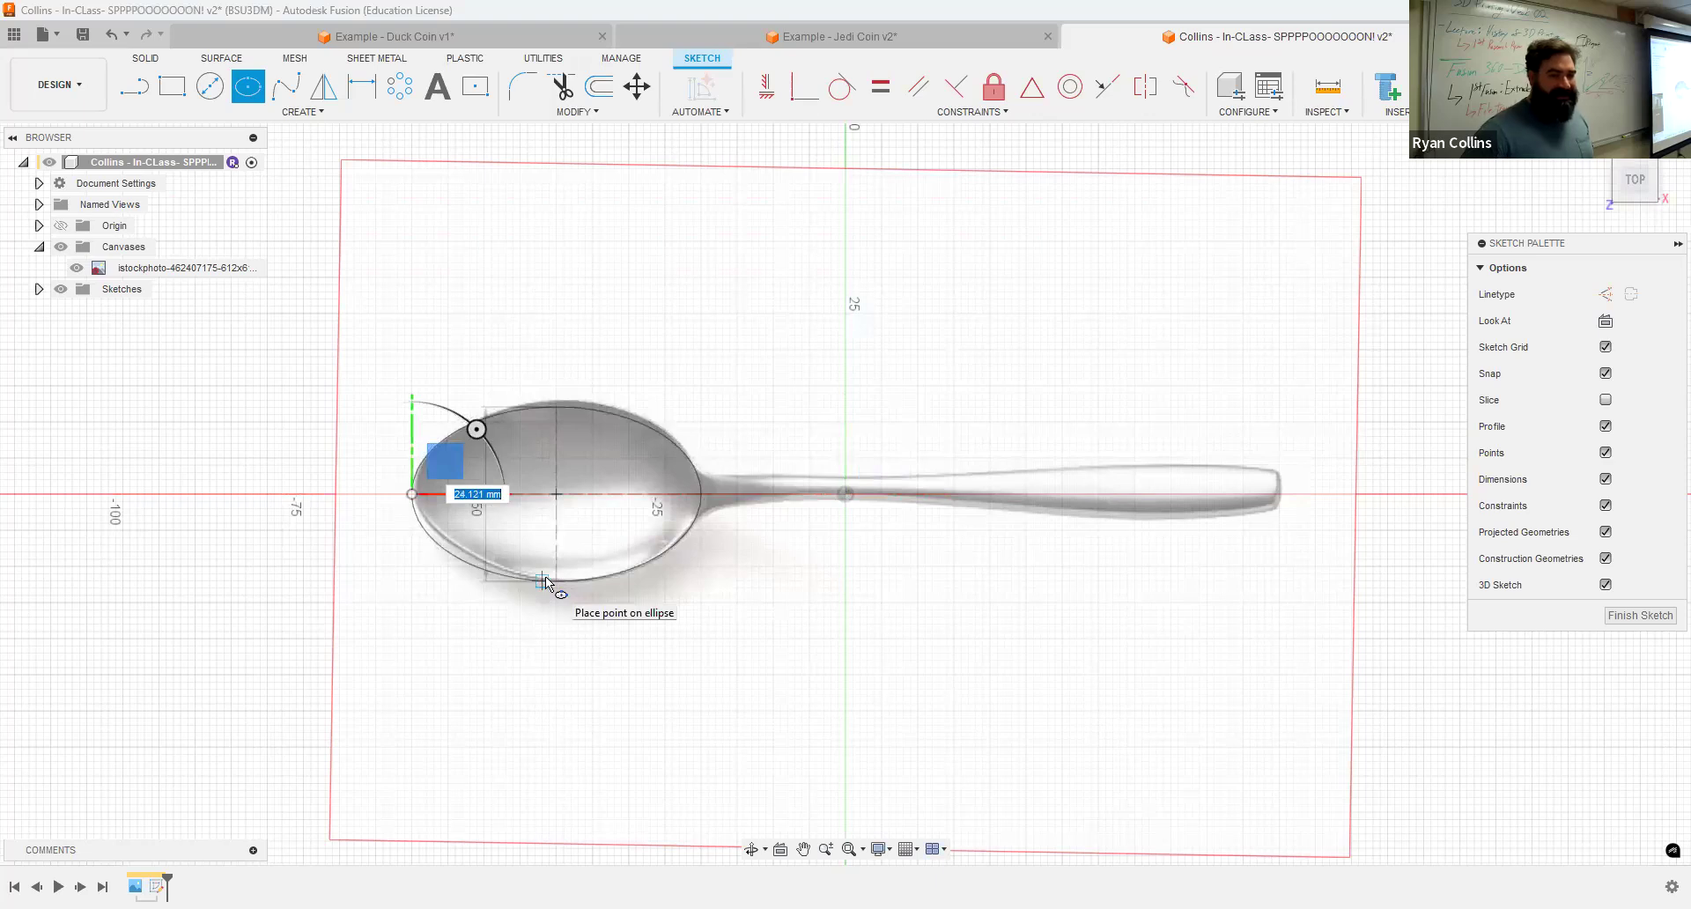
left_click(546, 576)
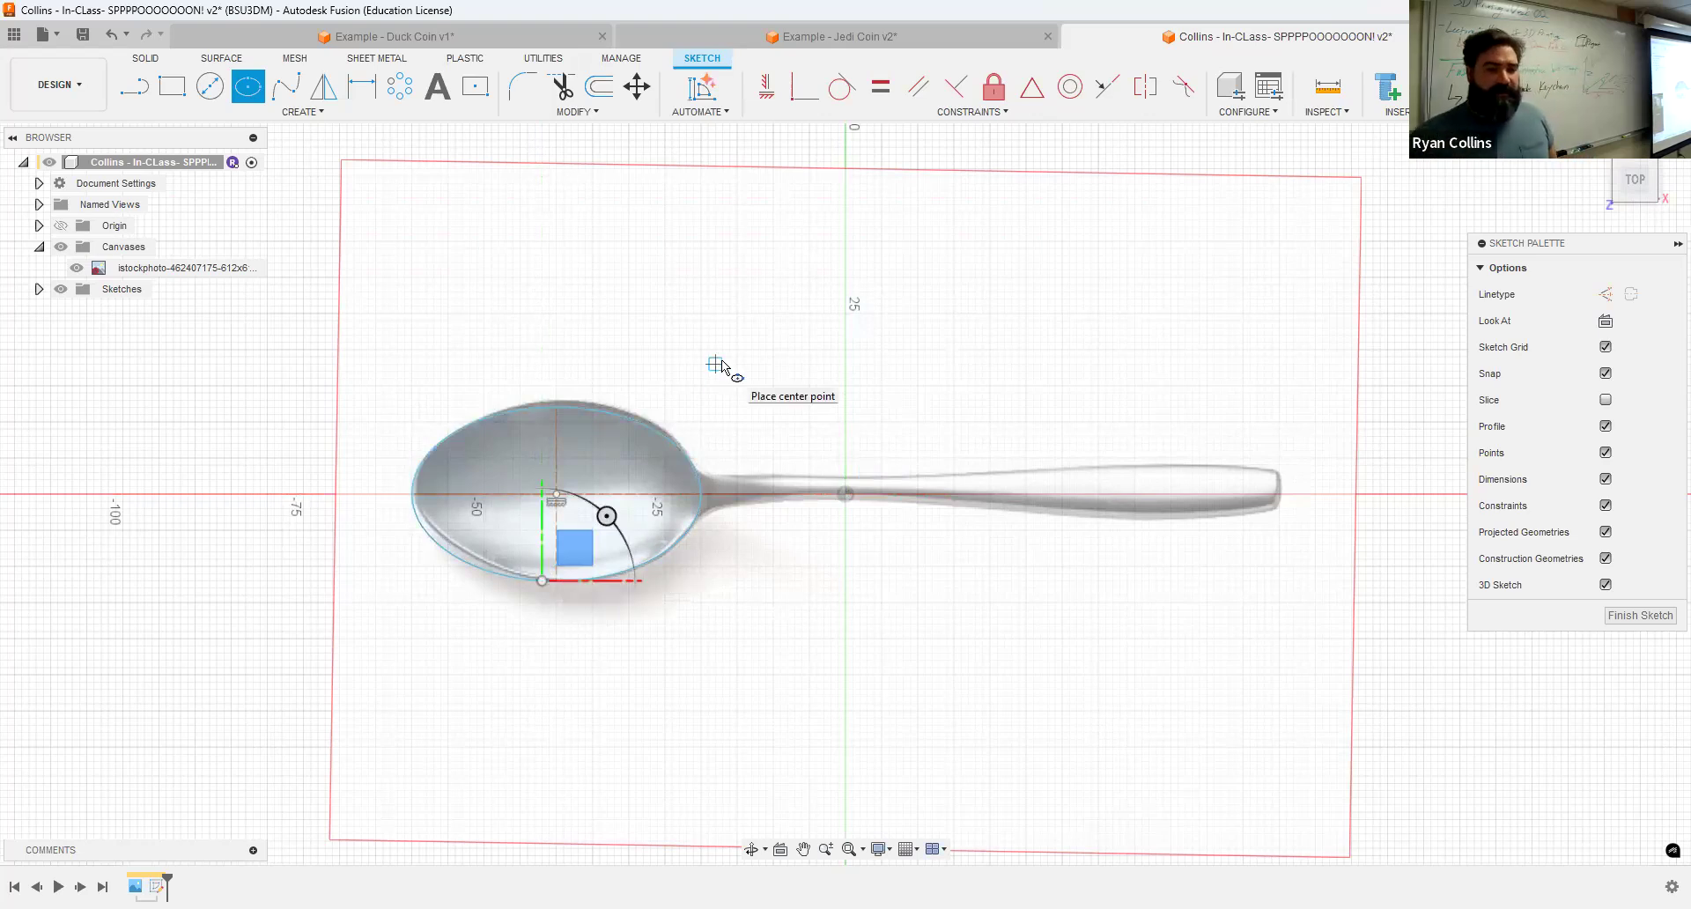
key("Escape")
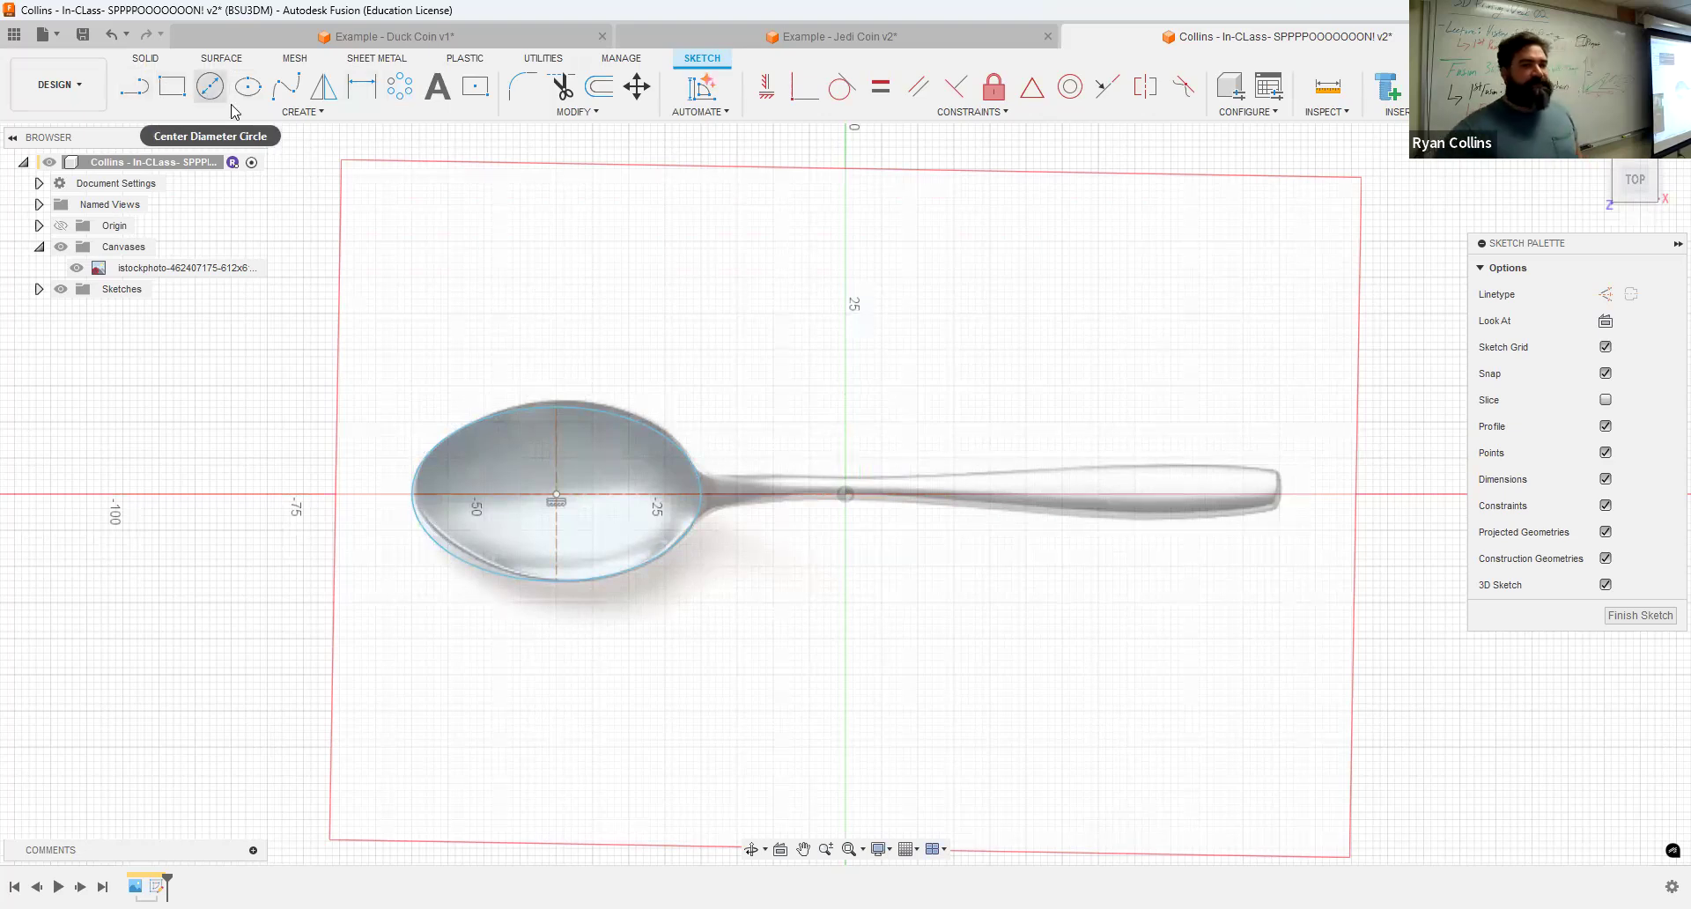
Step: Draw circles above the spoon canvas, giving the smaller one a 45 mm diameter
scroll(355, 273, "down", 4)
middle_click_drag(449, 238, 895, 400)
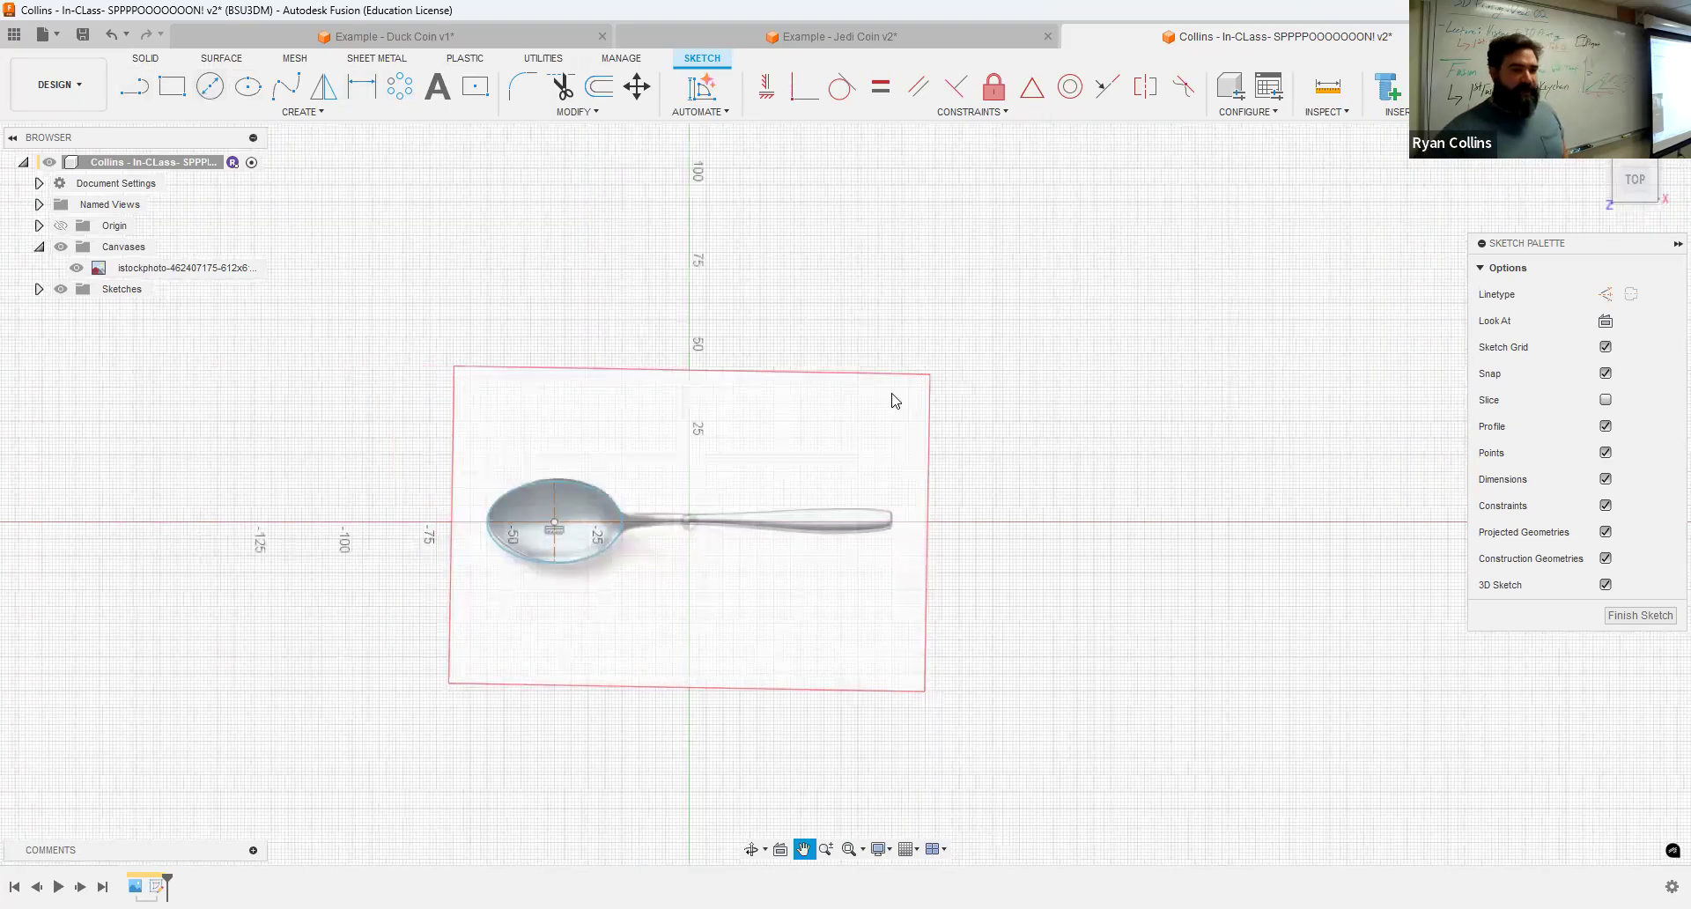
left_click(209, 88)
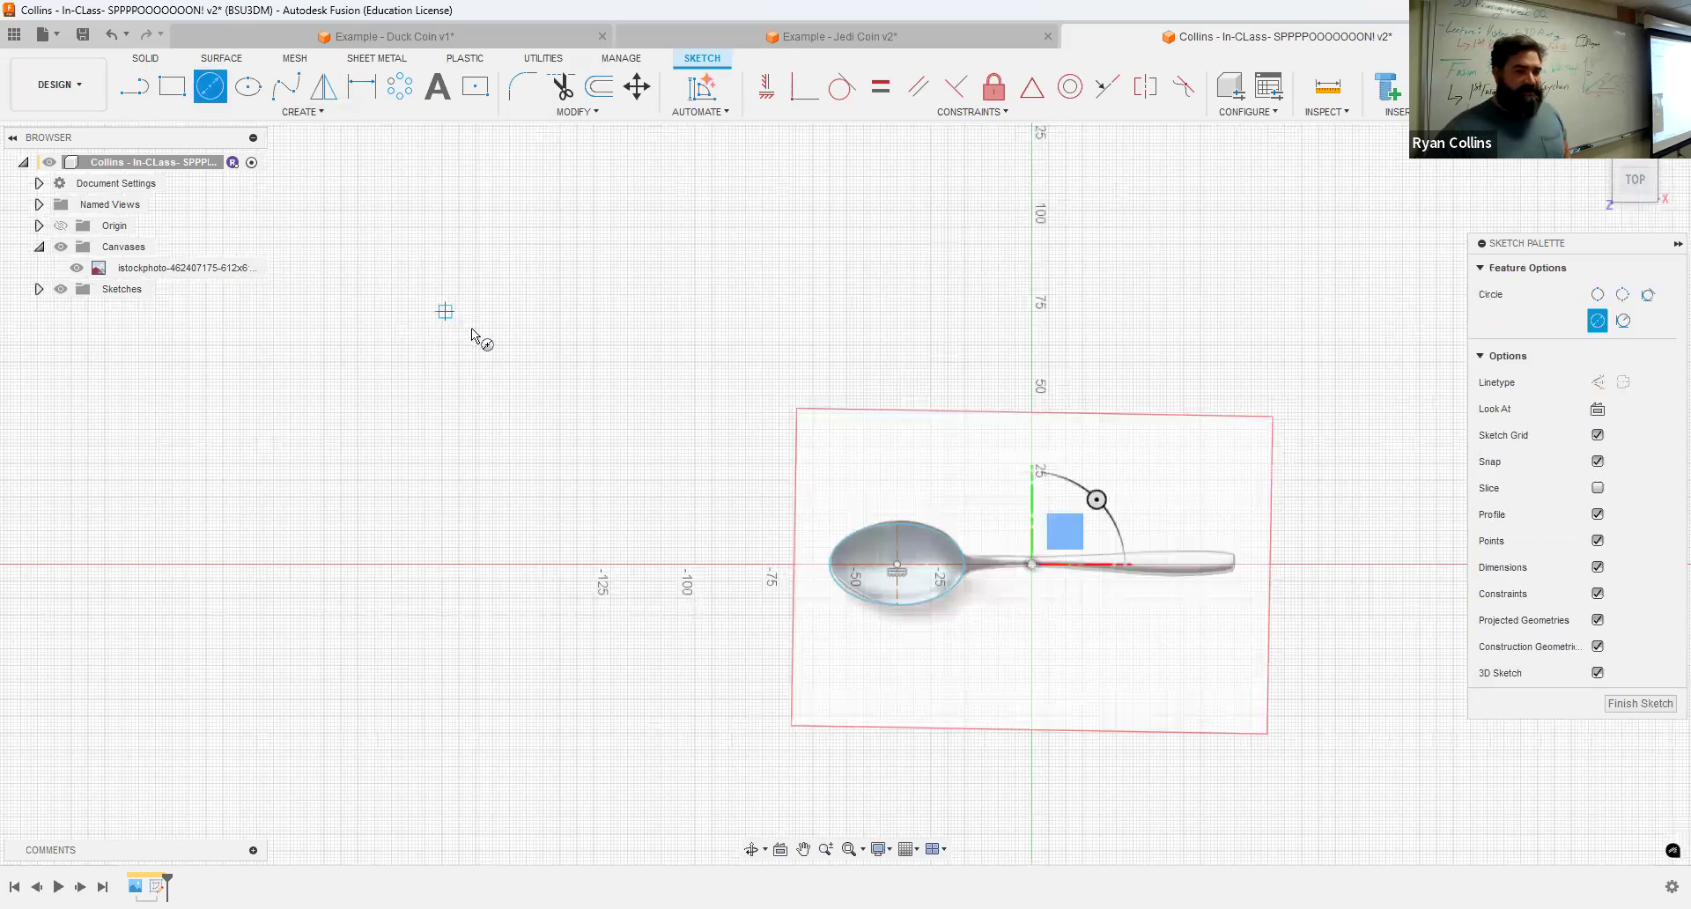
left_click(626, 351)
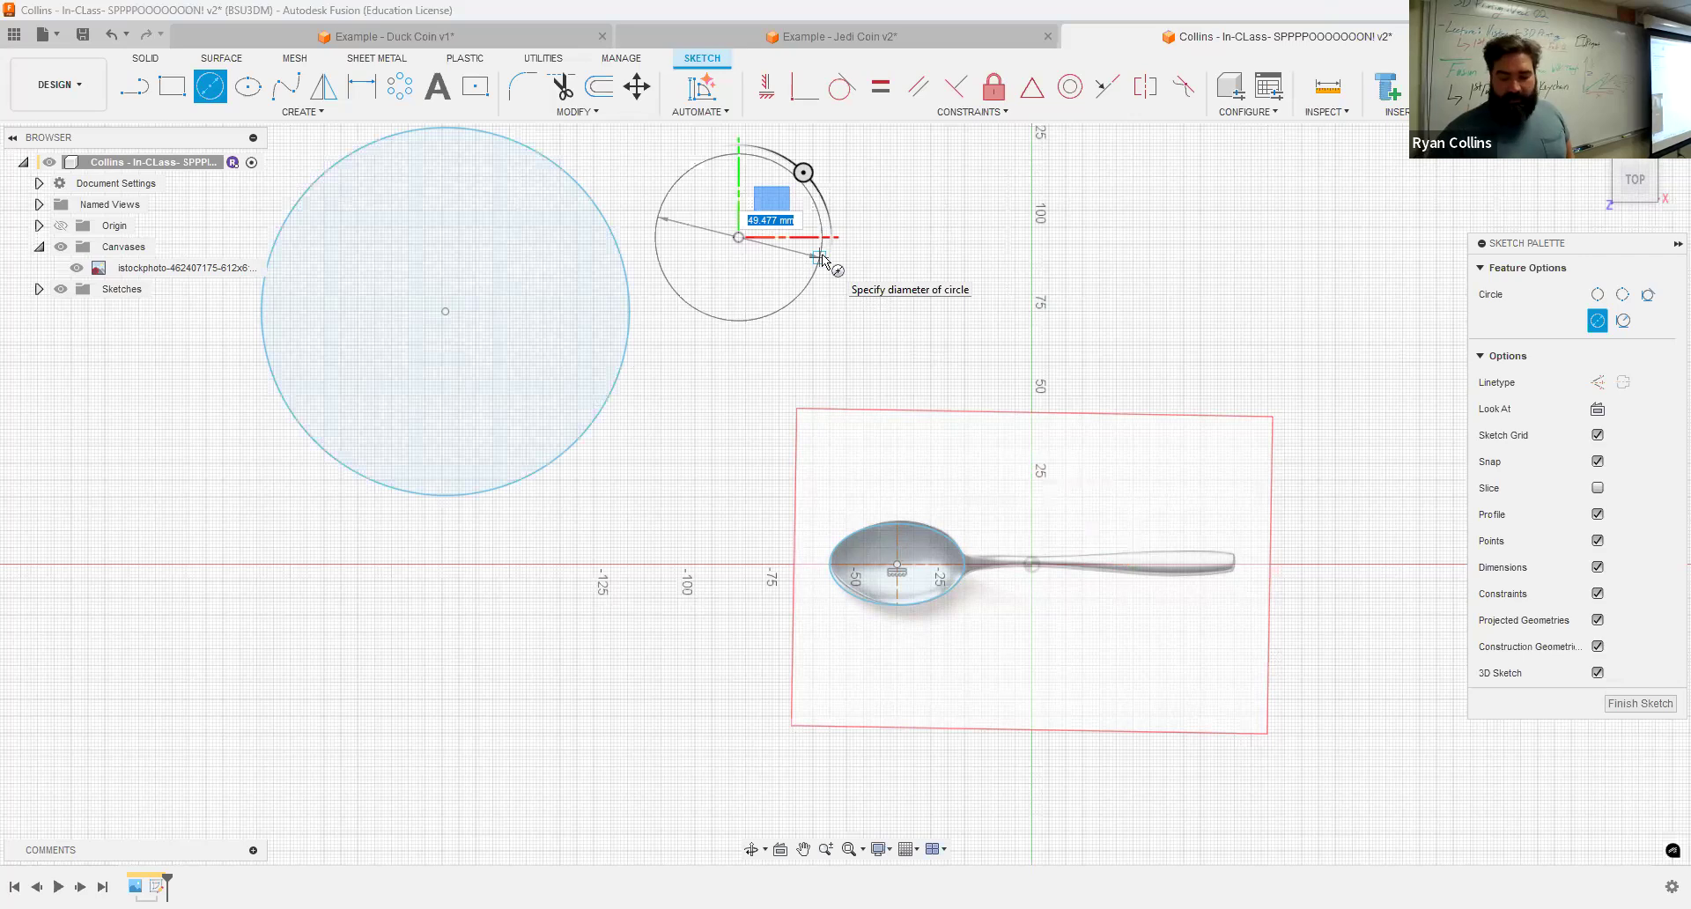
type("45")
key("Tab")
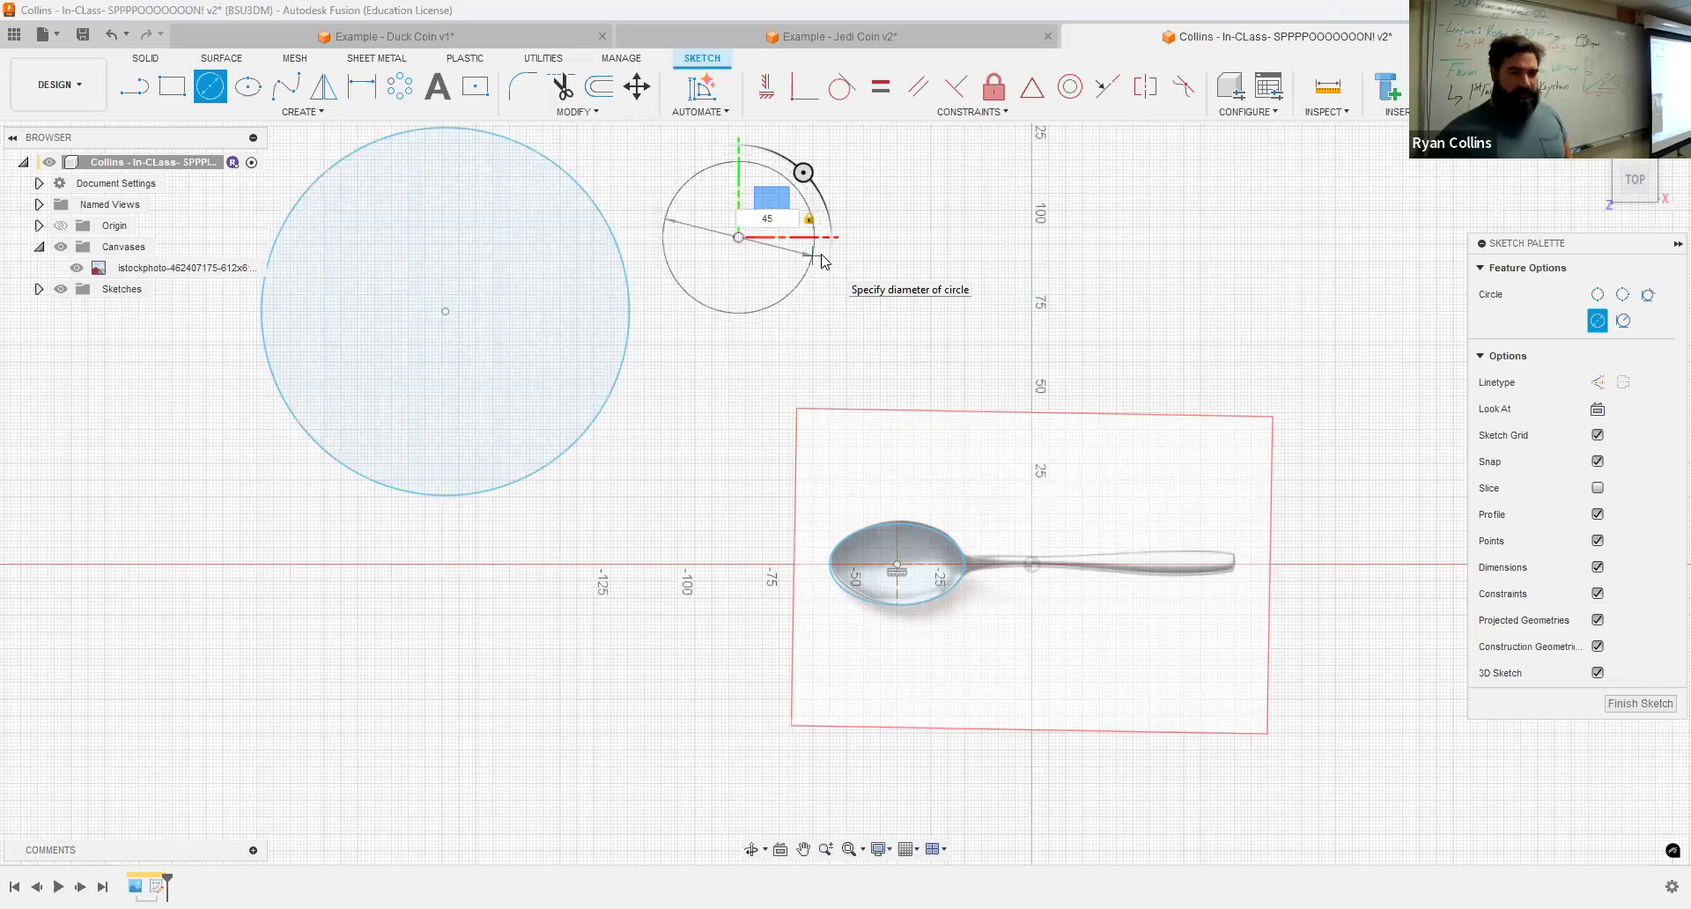
key("Return")
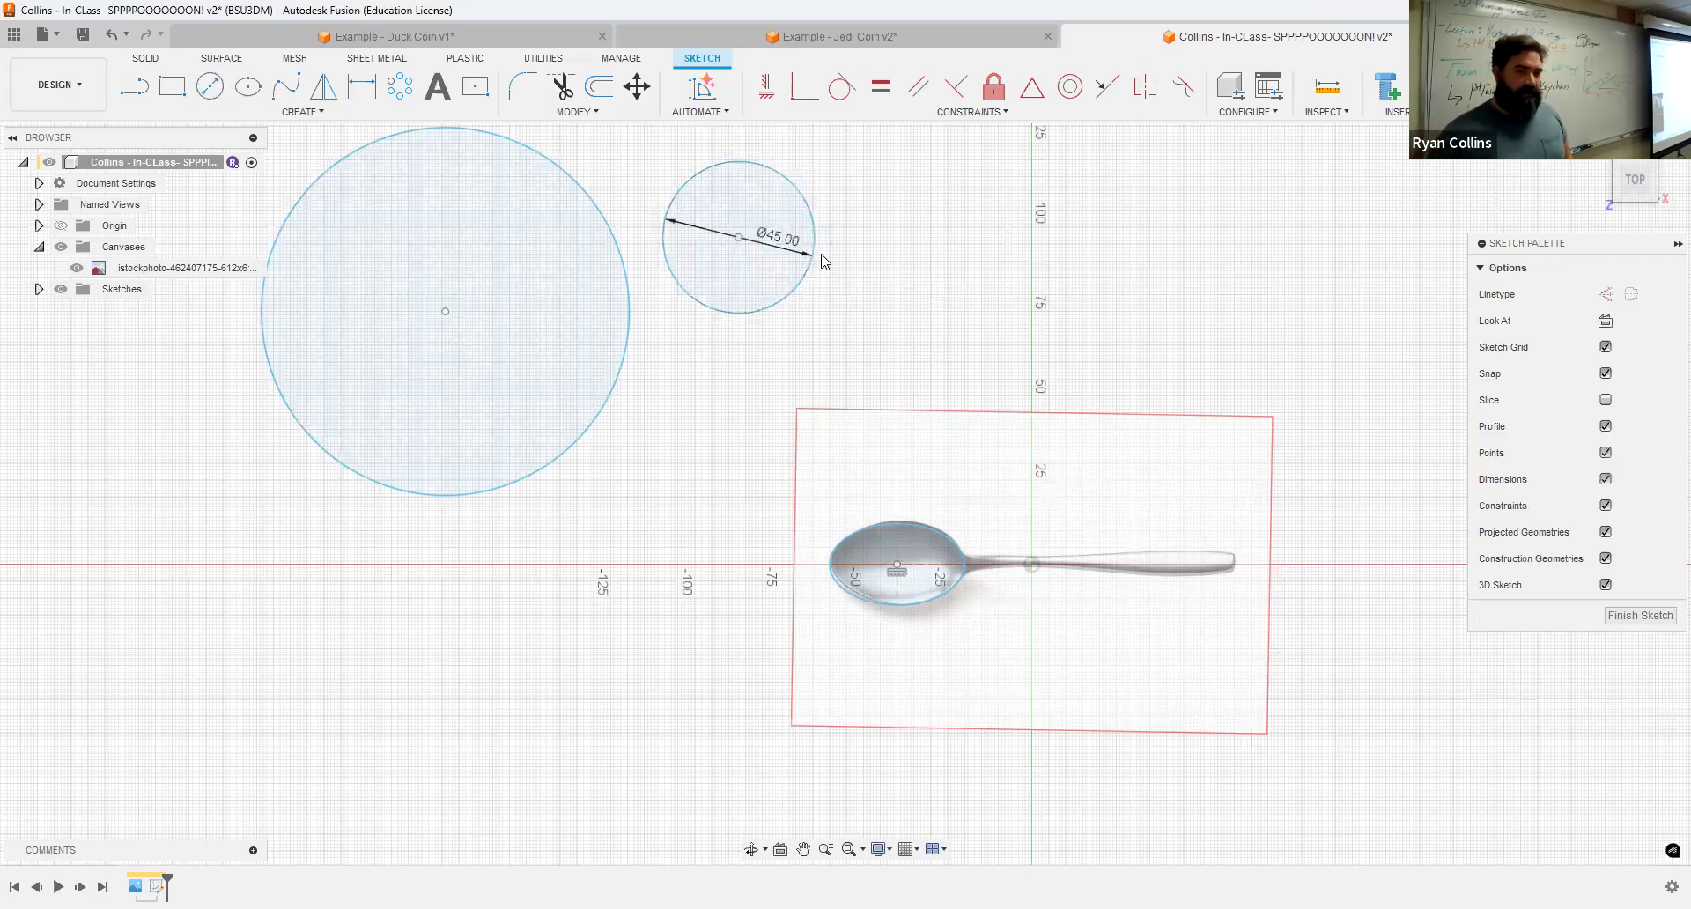
Step: Change the small circle's diameter to 55 mm
double_click(776, 238)
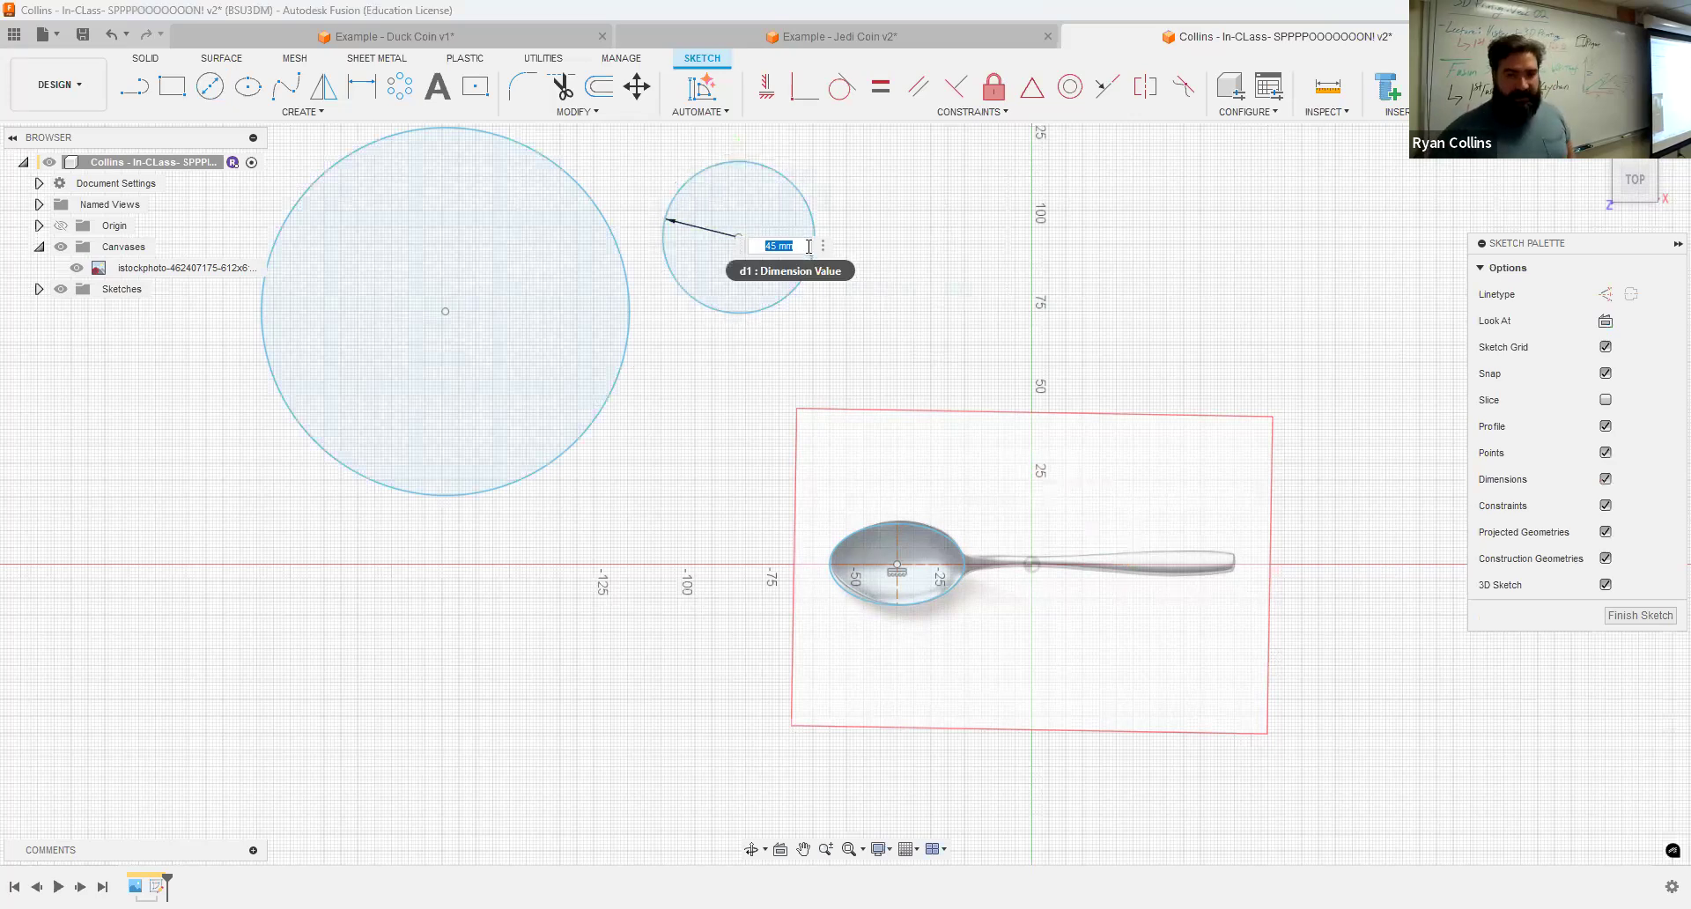
type("55")
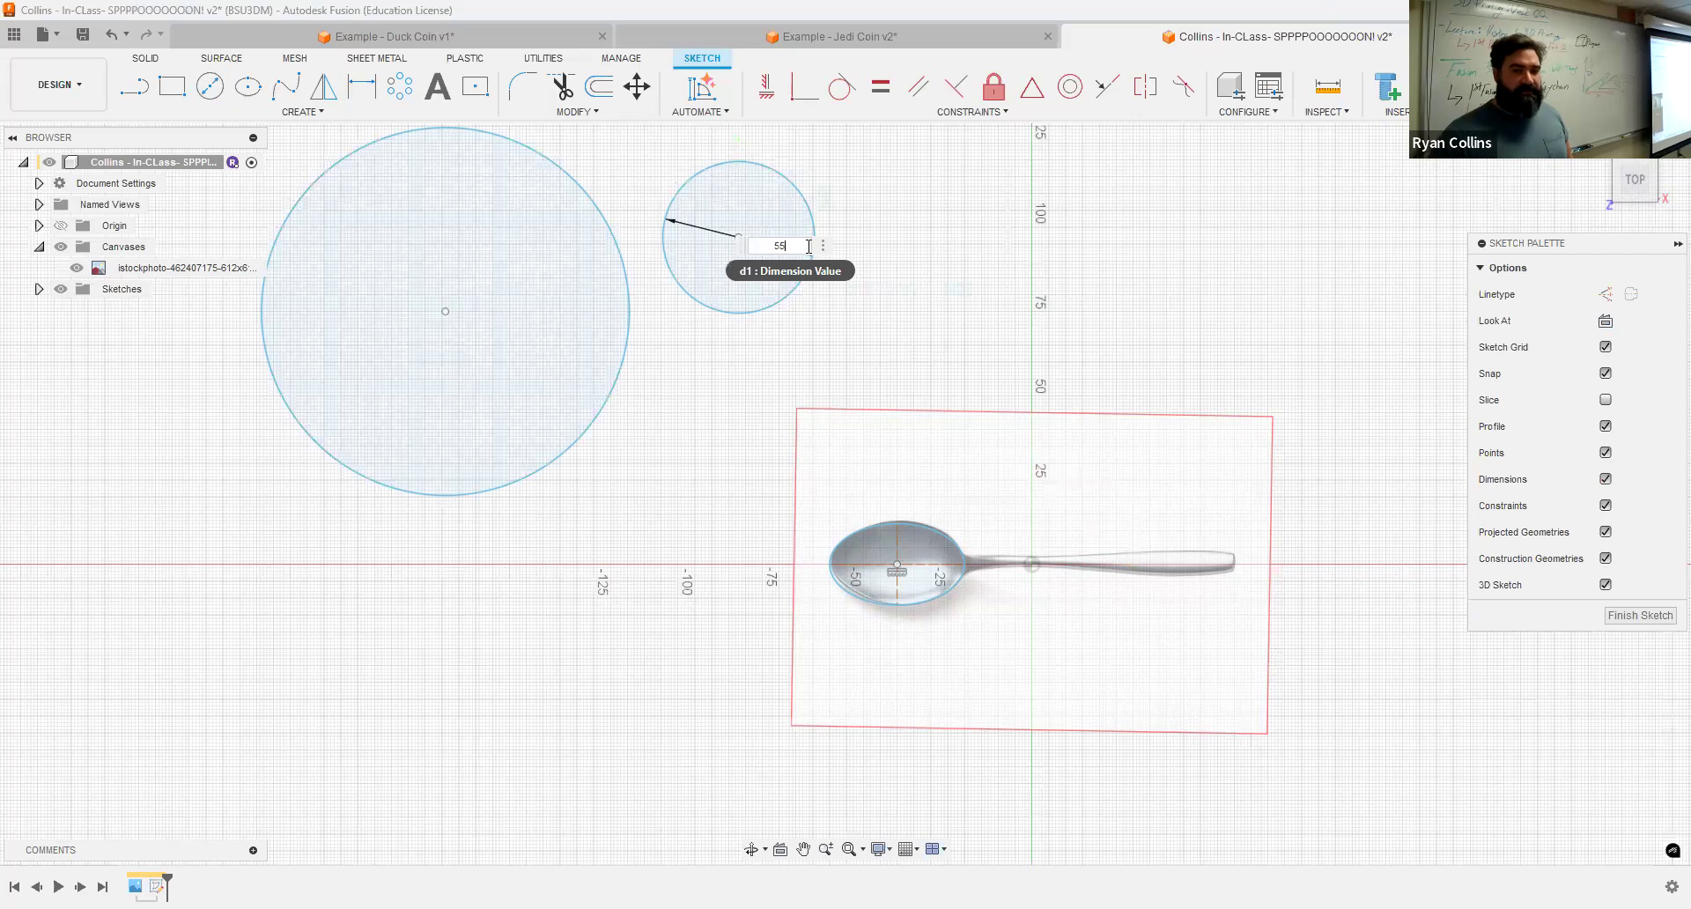
key("Return")
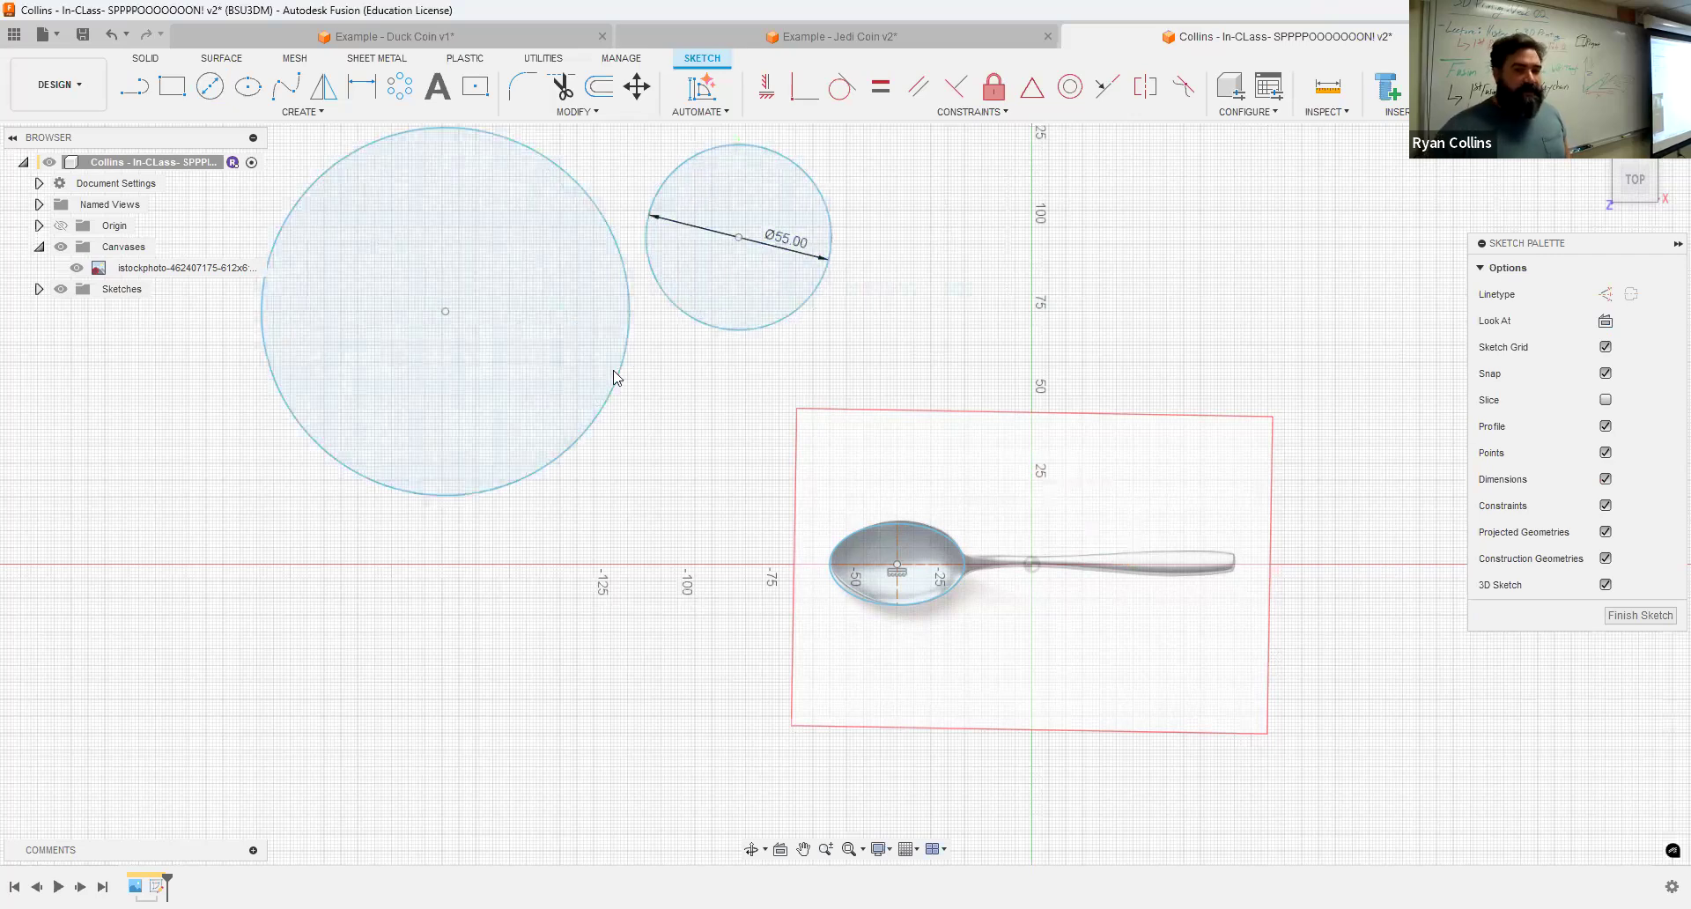
Step: Dimension the large circle's diameter as 110 mm
left_click(537, 306)
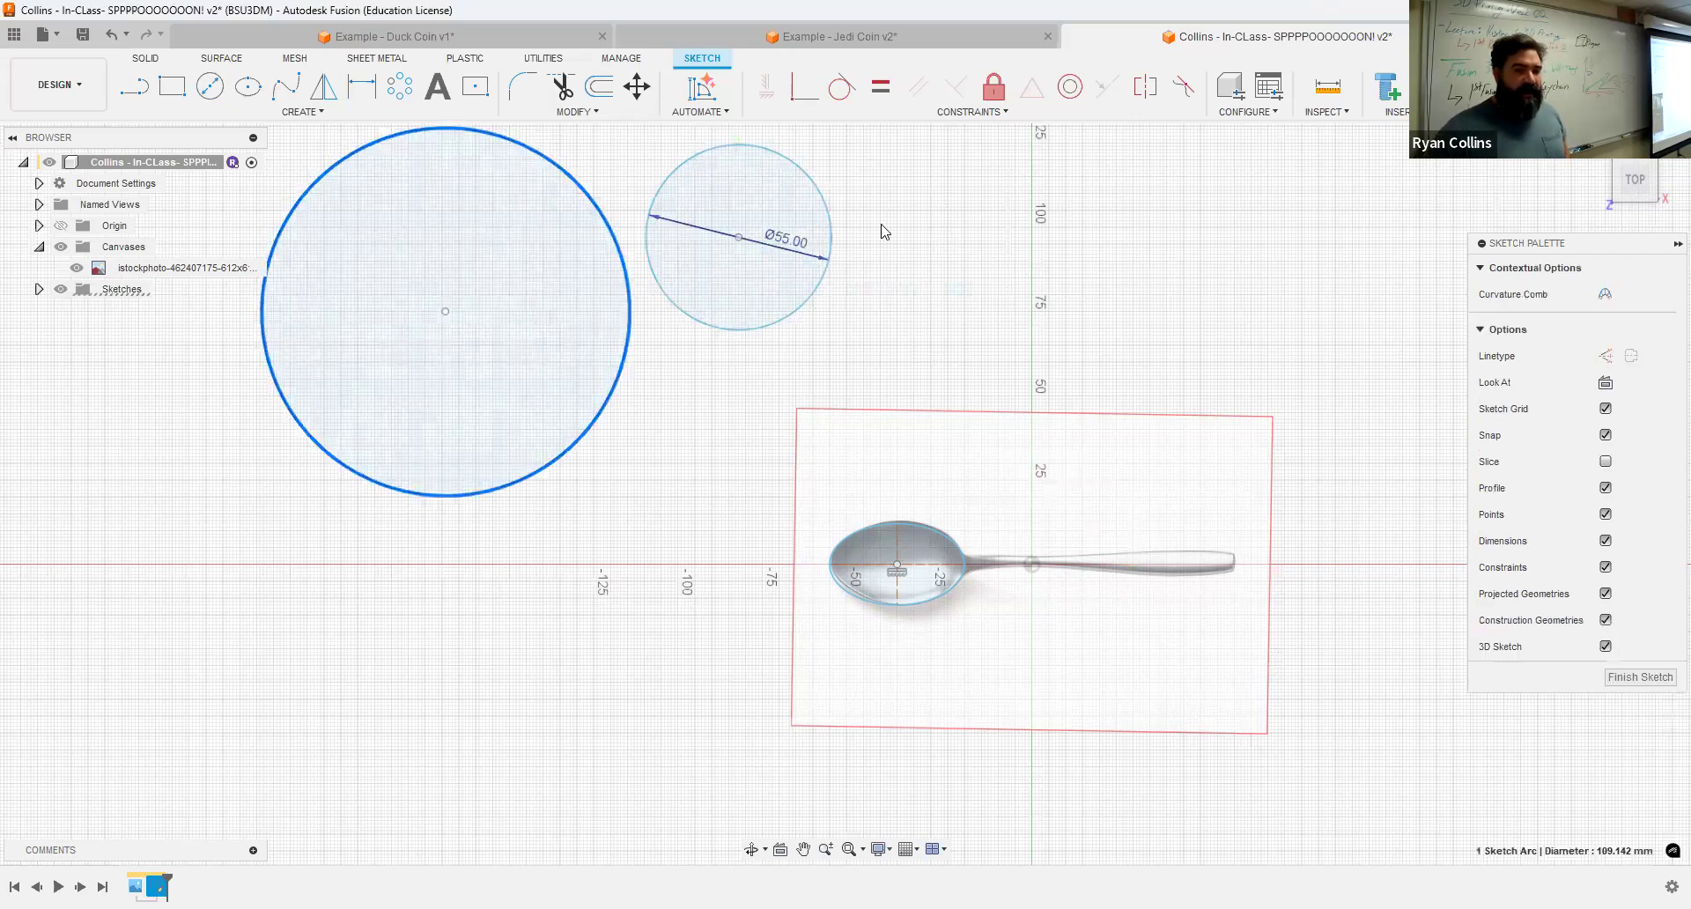
left_click(365, 89)
left_click(597, 227)
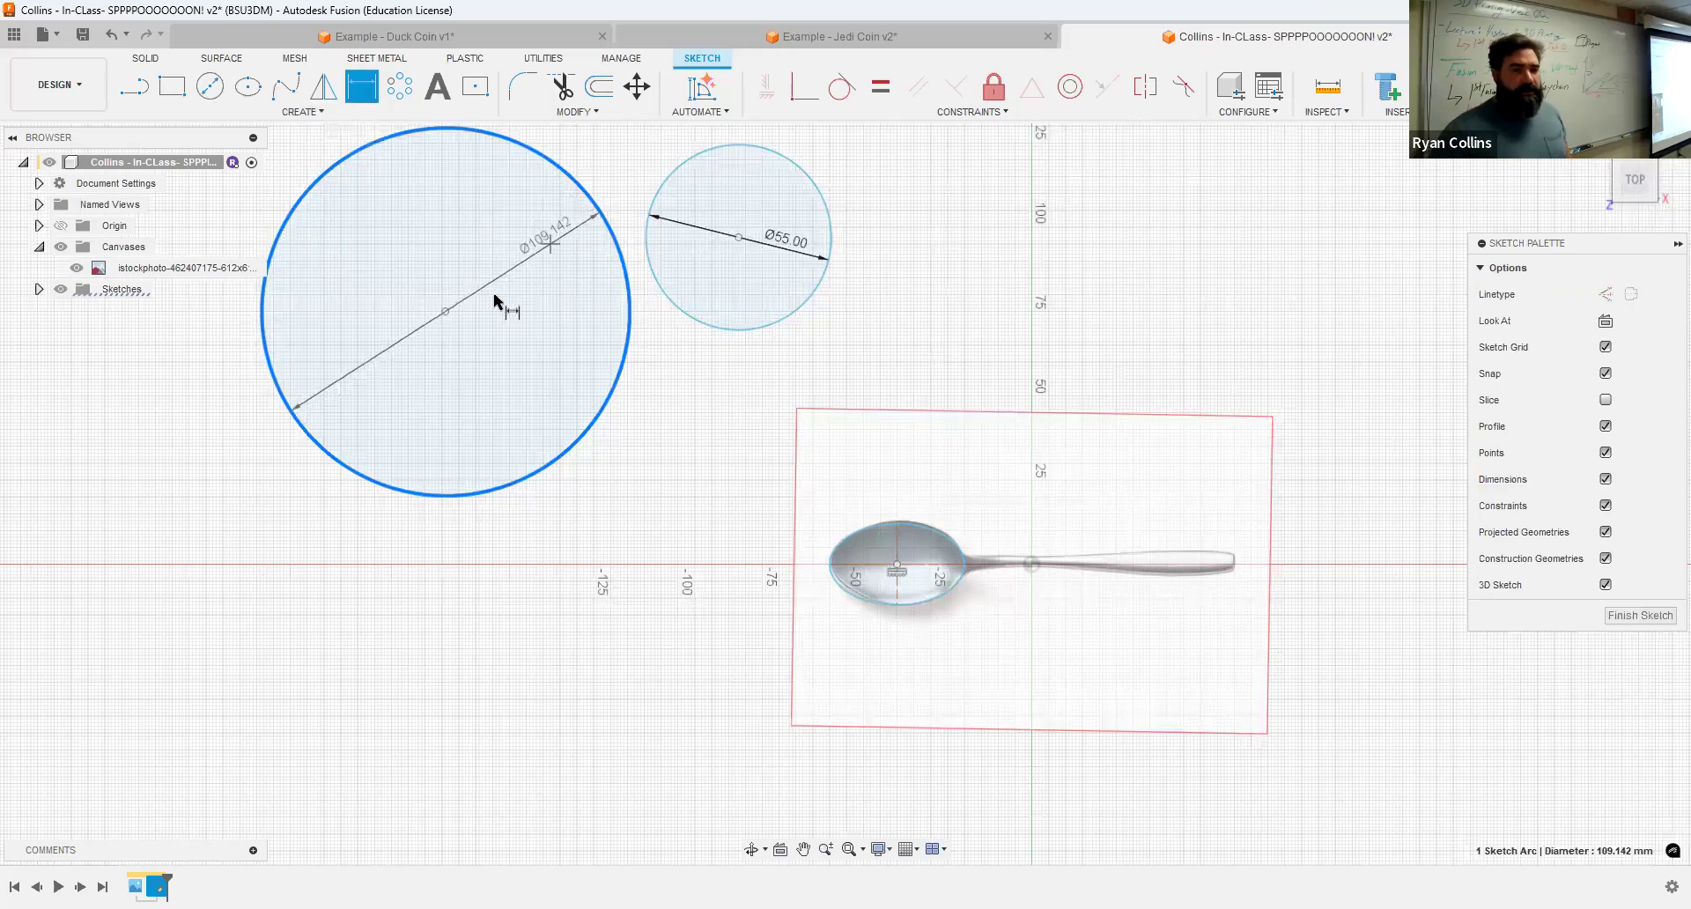
left_click(514, 350)
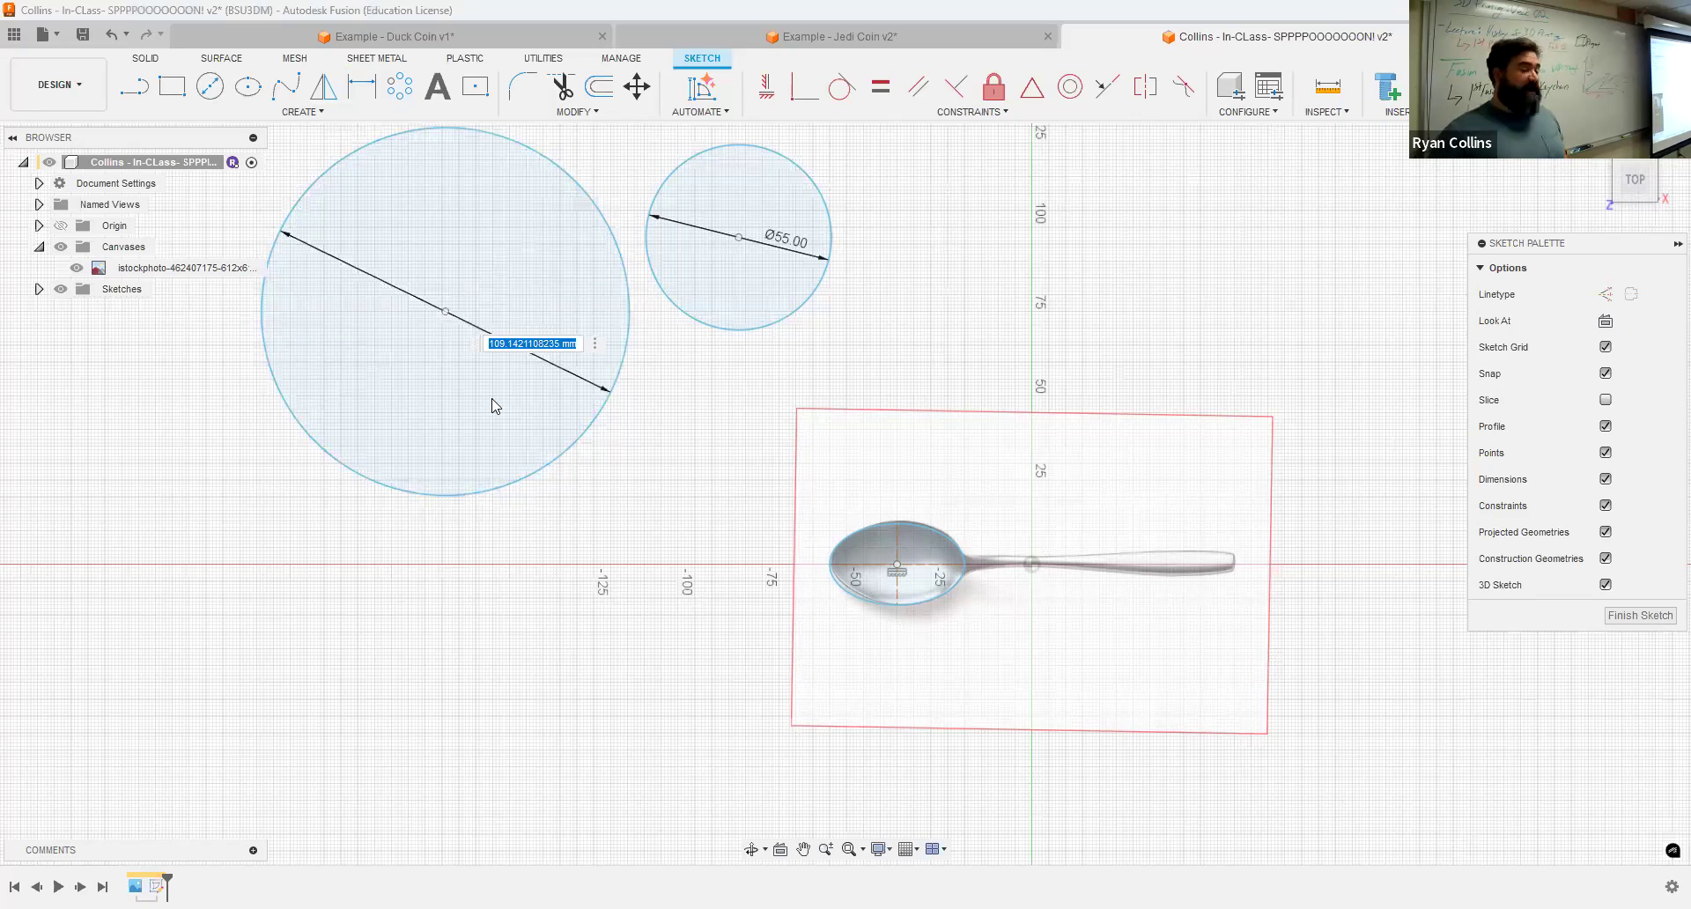
type("110")
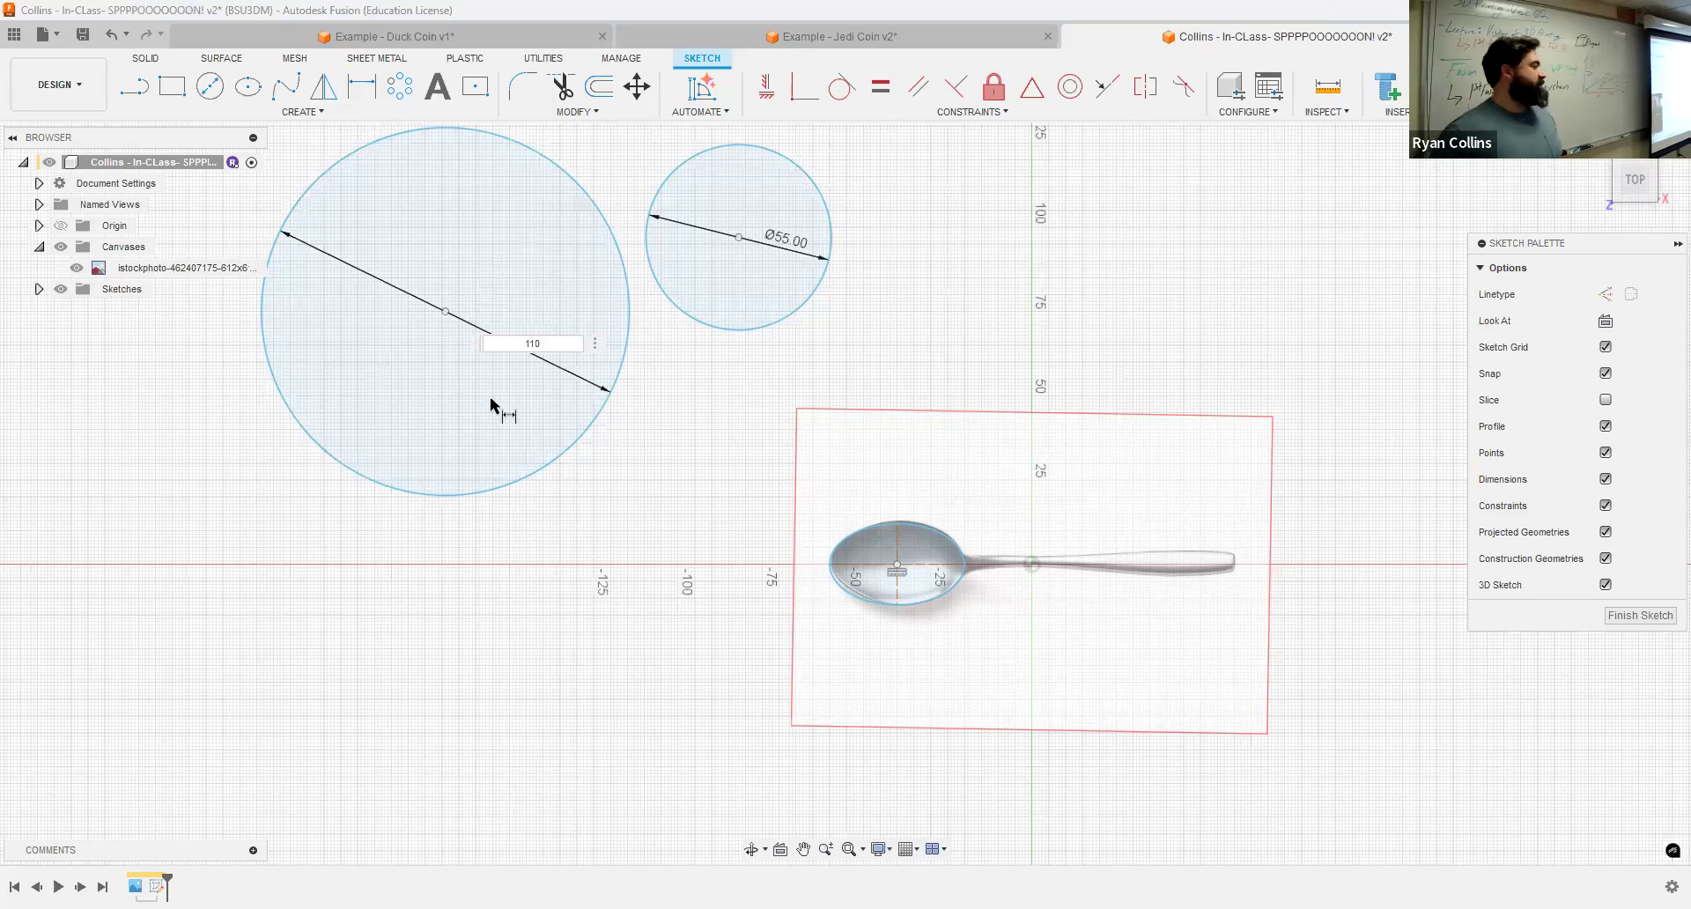
key("Return")
scroll(426, 332, "down", 1)
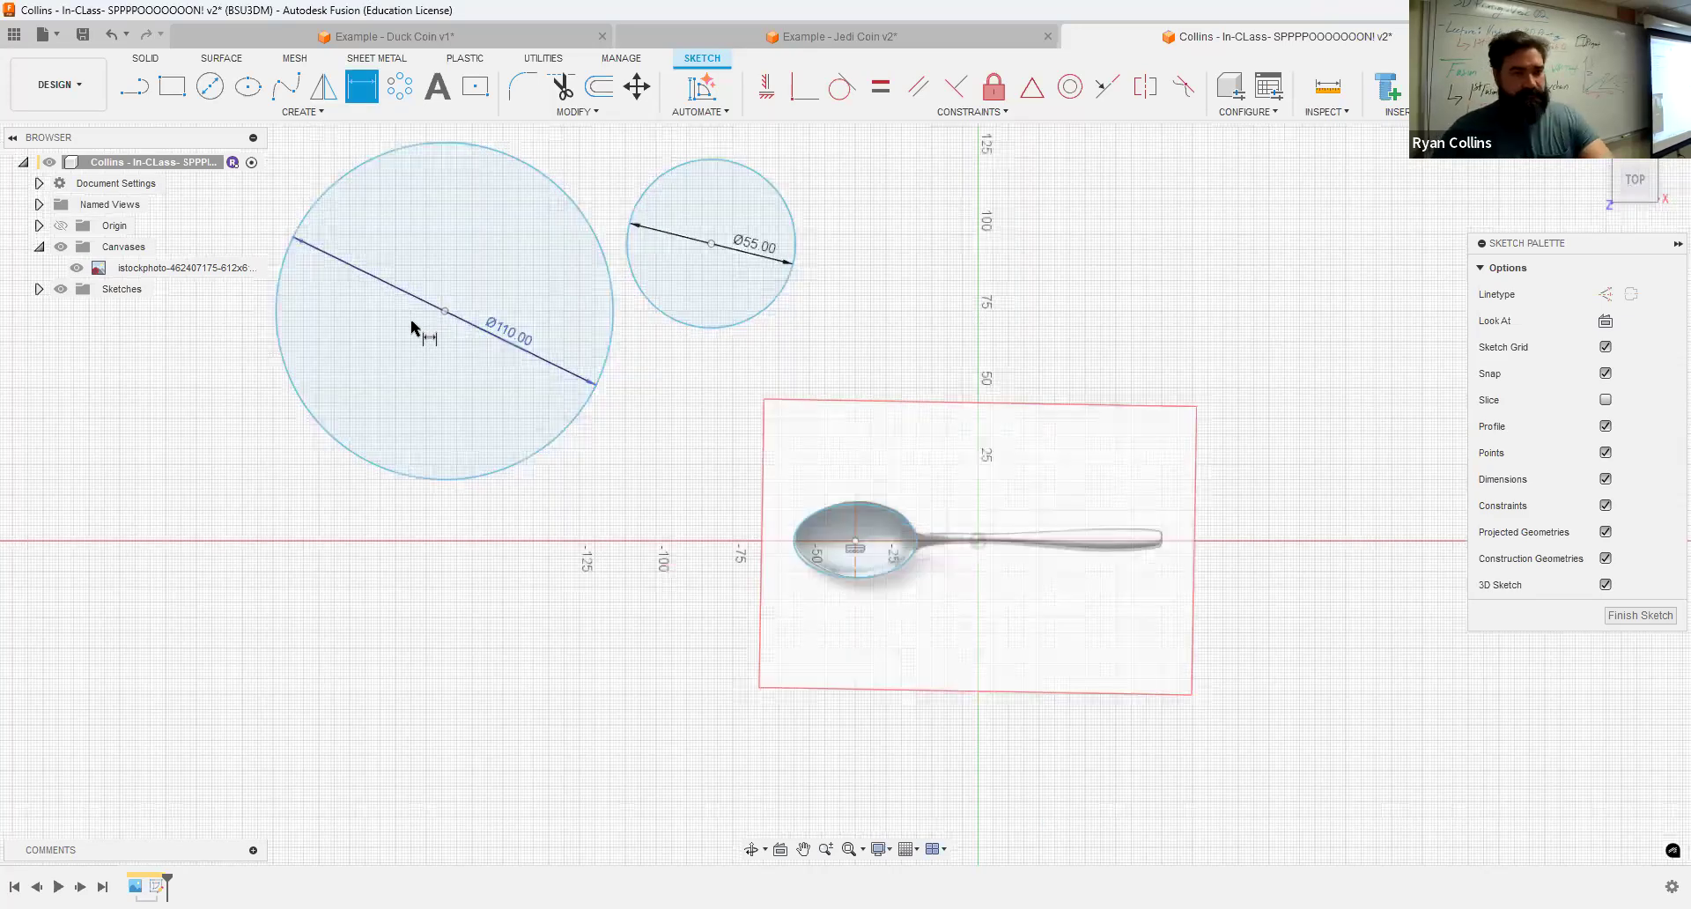
scroll(404, 244, "down", 2)
key("Escape")
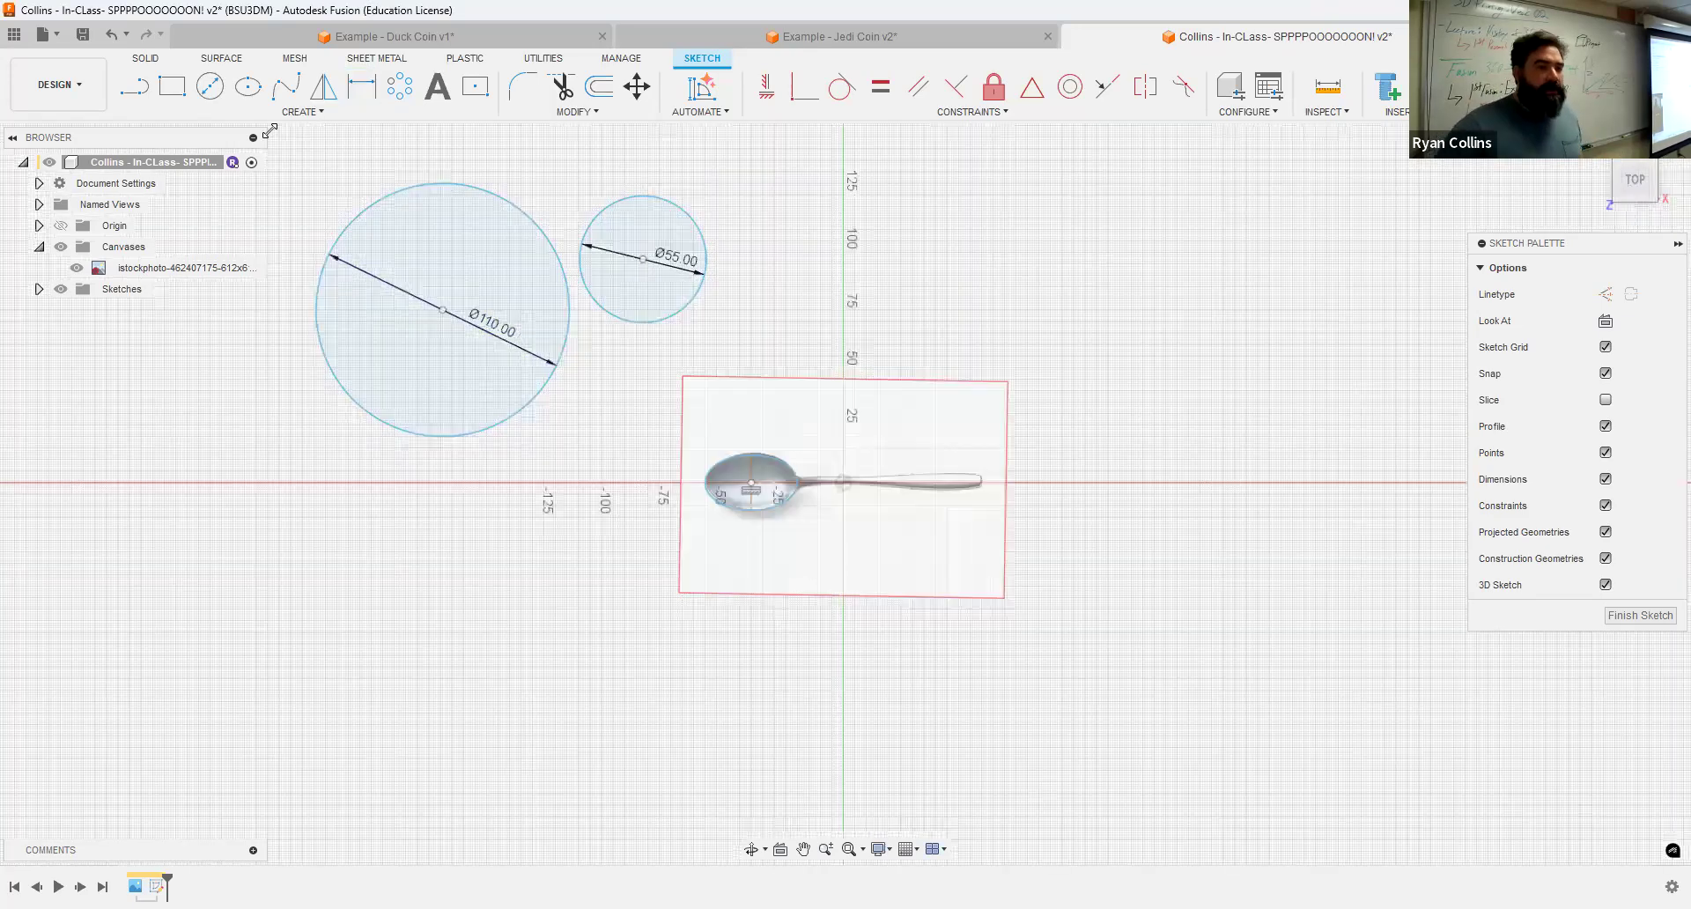
Step: Draw a closed multi-segment line shape to the upper left of the circles, joining its end points
left_click(129, 101)
middle_click_drag(633, 523, 1074, 663)
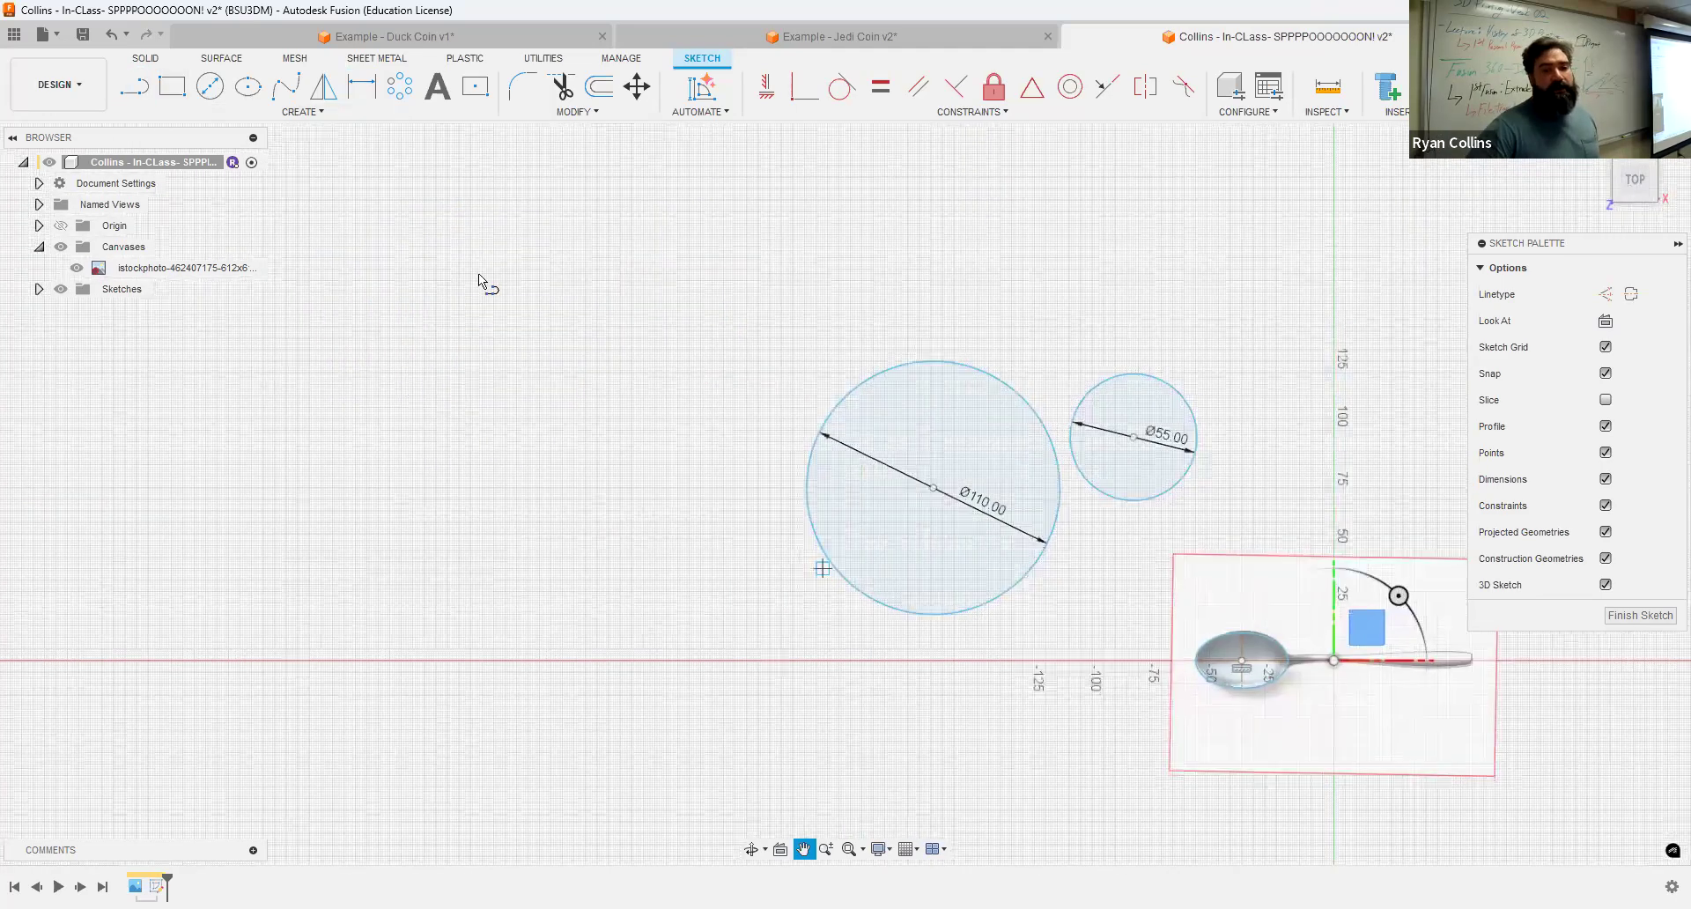
left_click(564, 255)
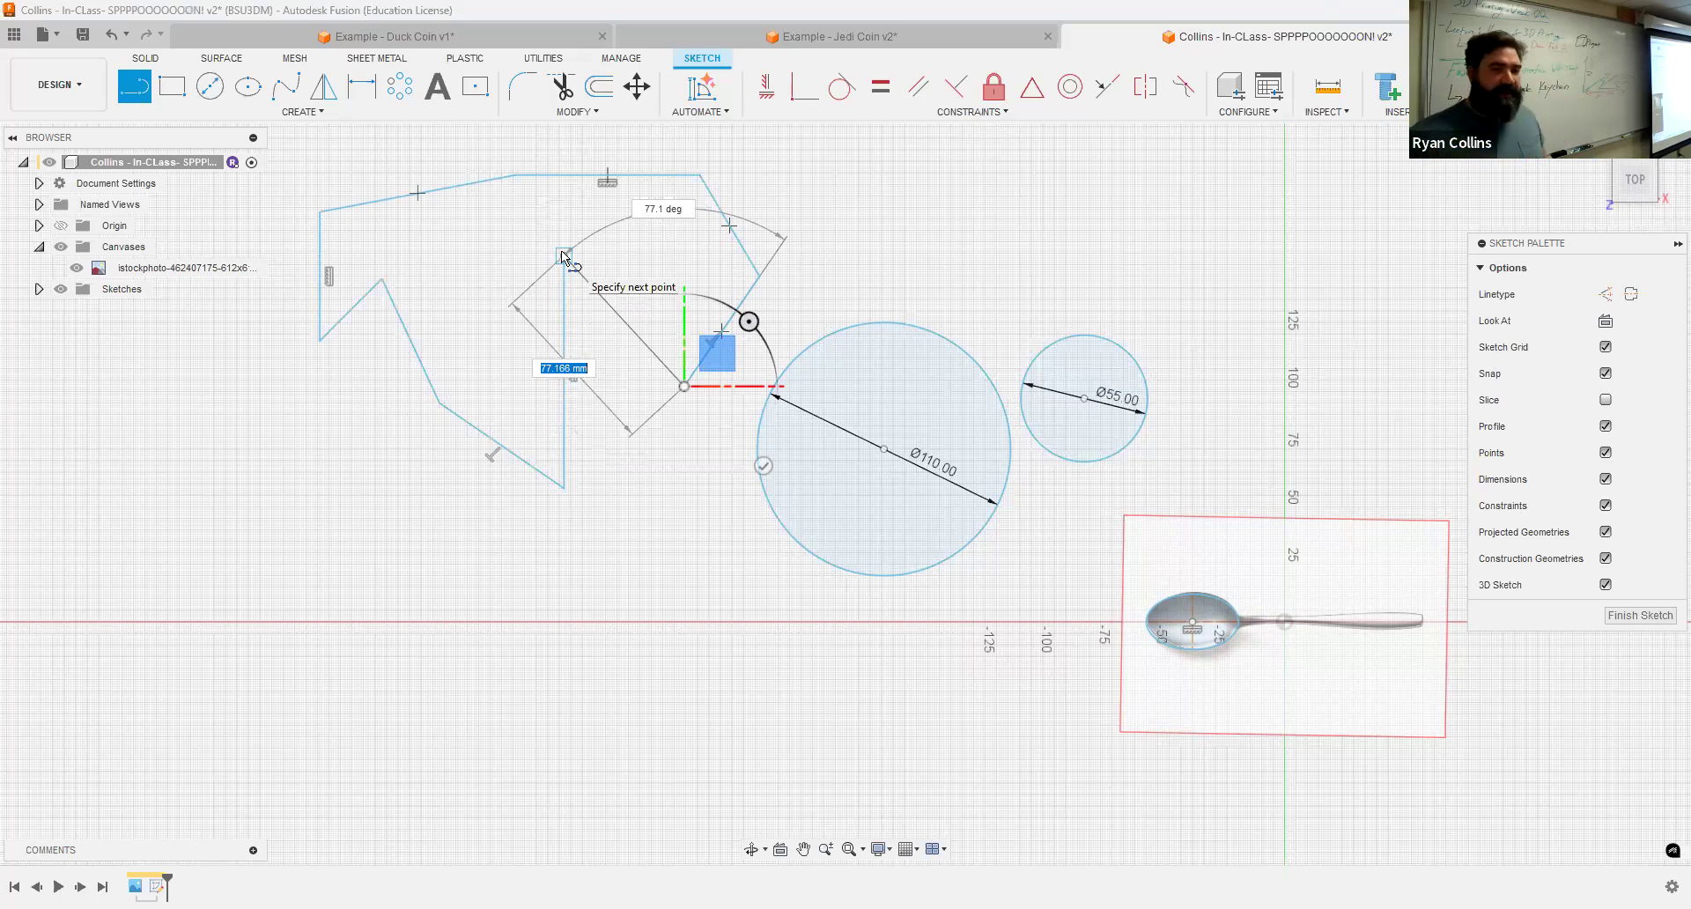
left_click(614, 256)
key("Escape")
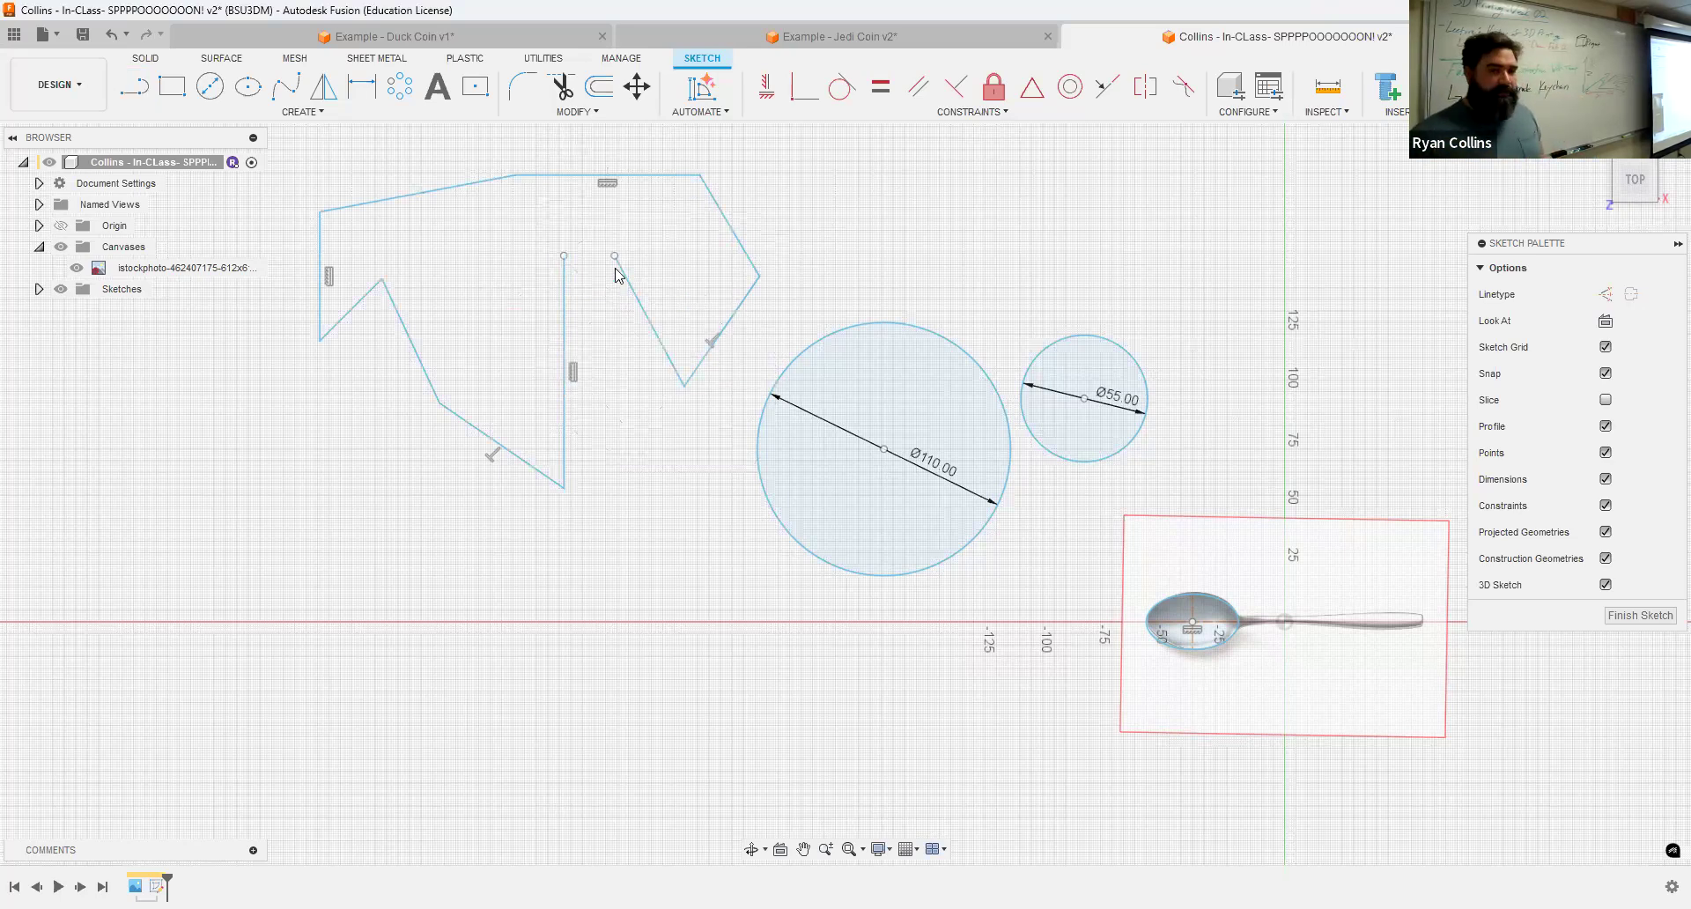
left_click_drag(617, 257, 563, 256)
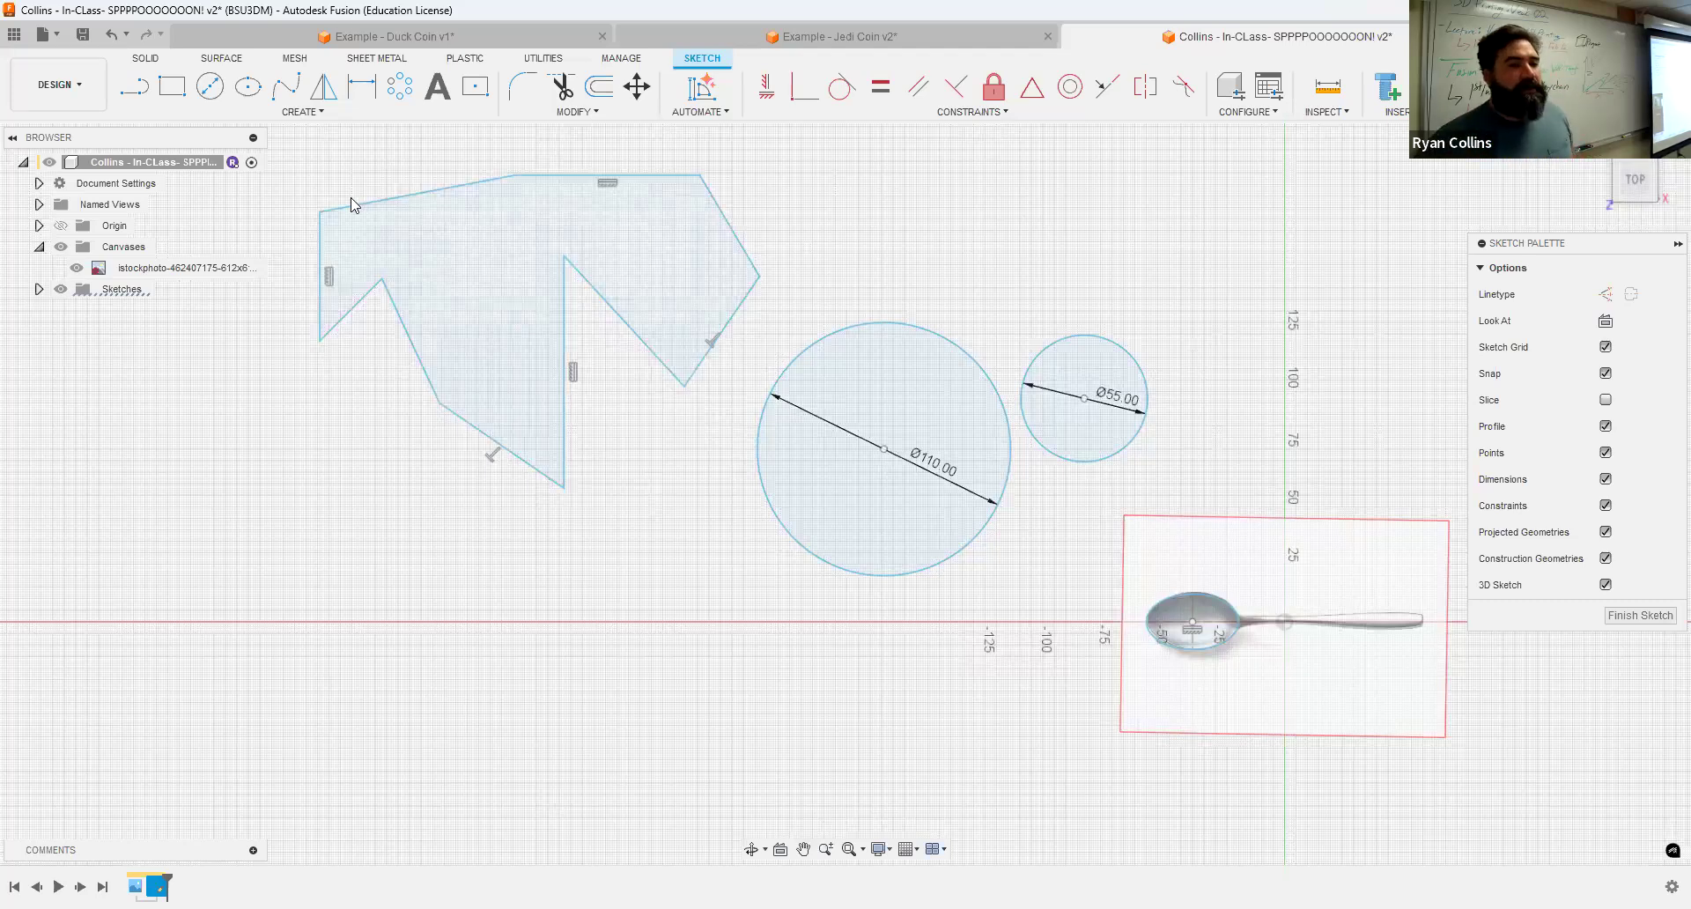
Step: Draw a five-point fit point spline above the existing shapes, sweeping from left to right
scroll(361, 172, "down", 2)
mouse_move(374, 168)
middle_mouse_down()
mouse_move(365, 182)
mouse_move(539, 293)
middle_mouse_up()
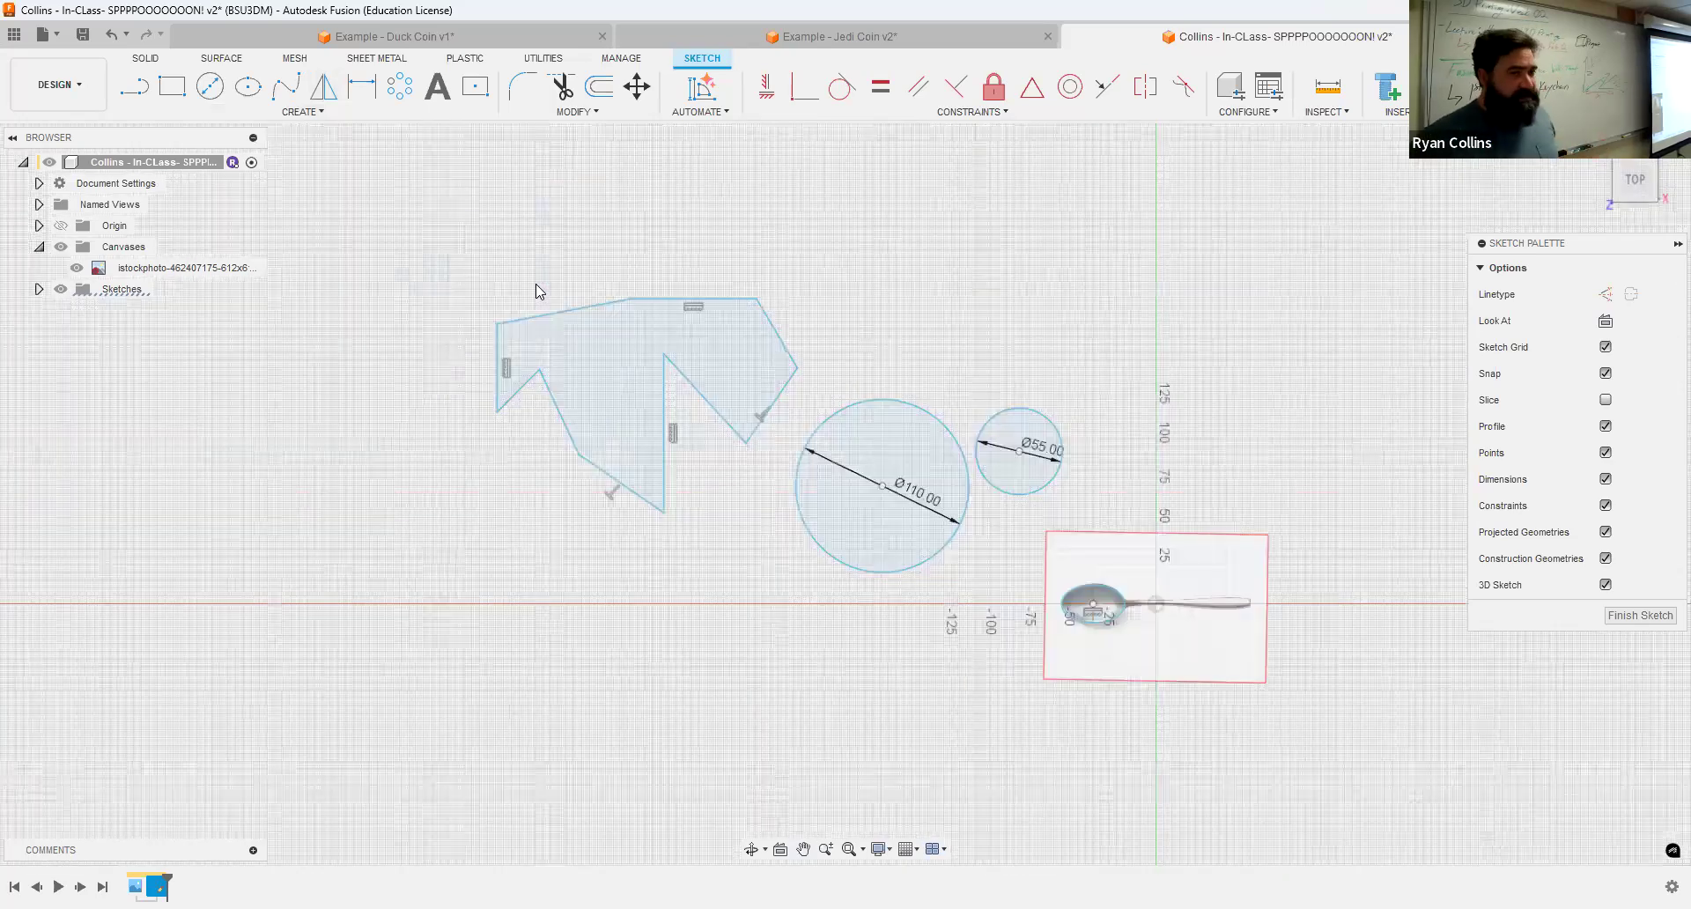
left_click(288, 88)
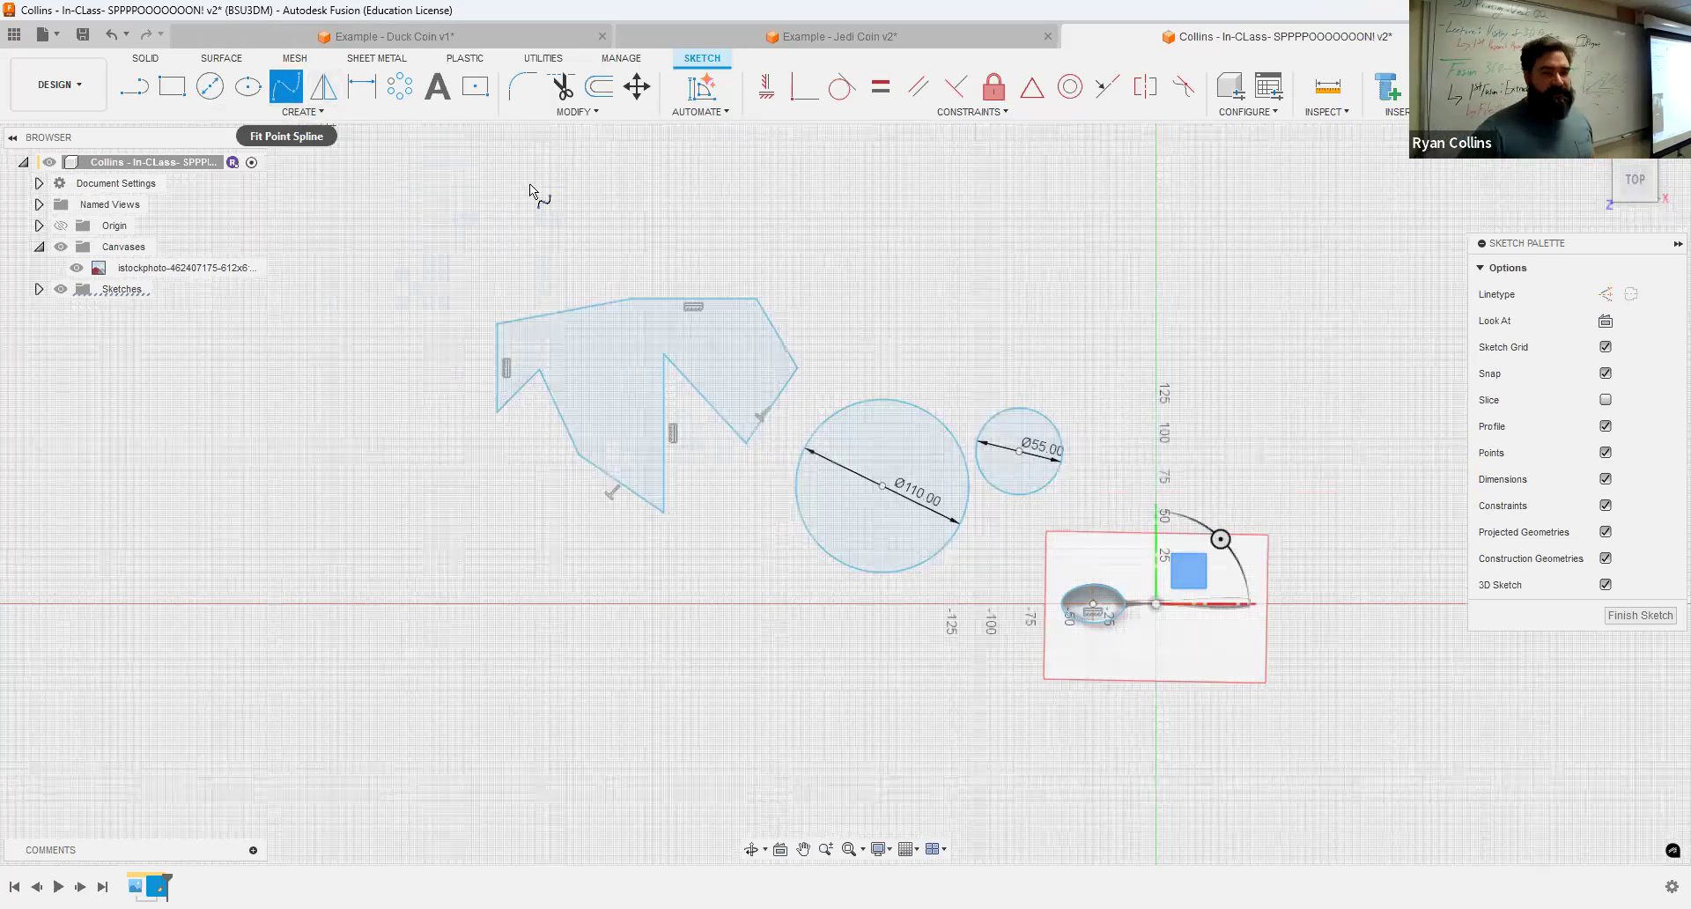
left_click(522, 212)
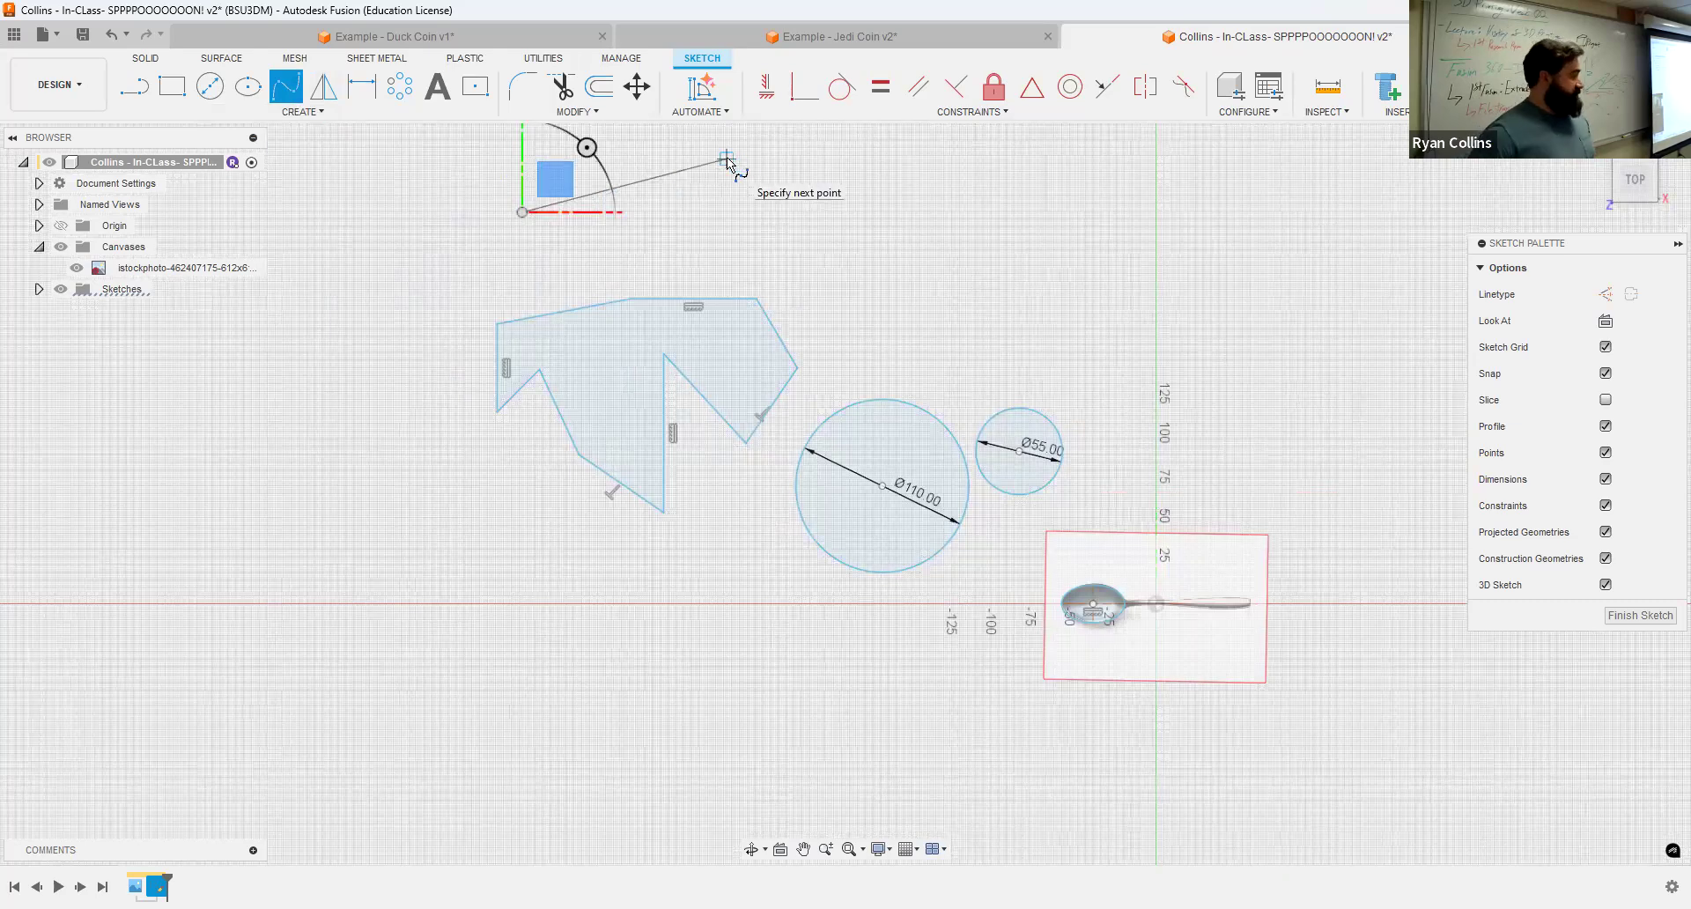
left_click(726, 160)
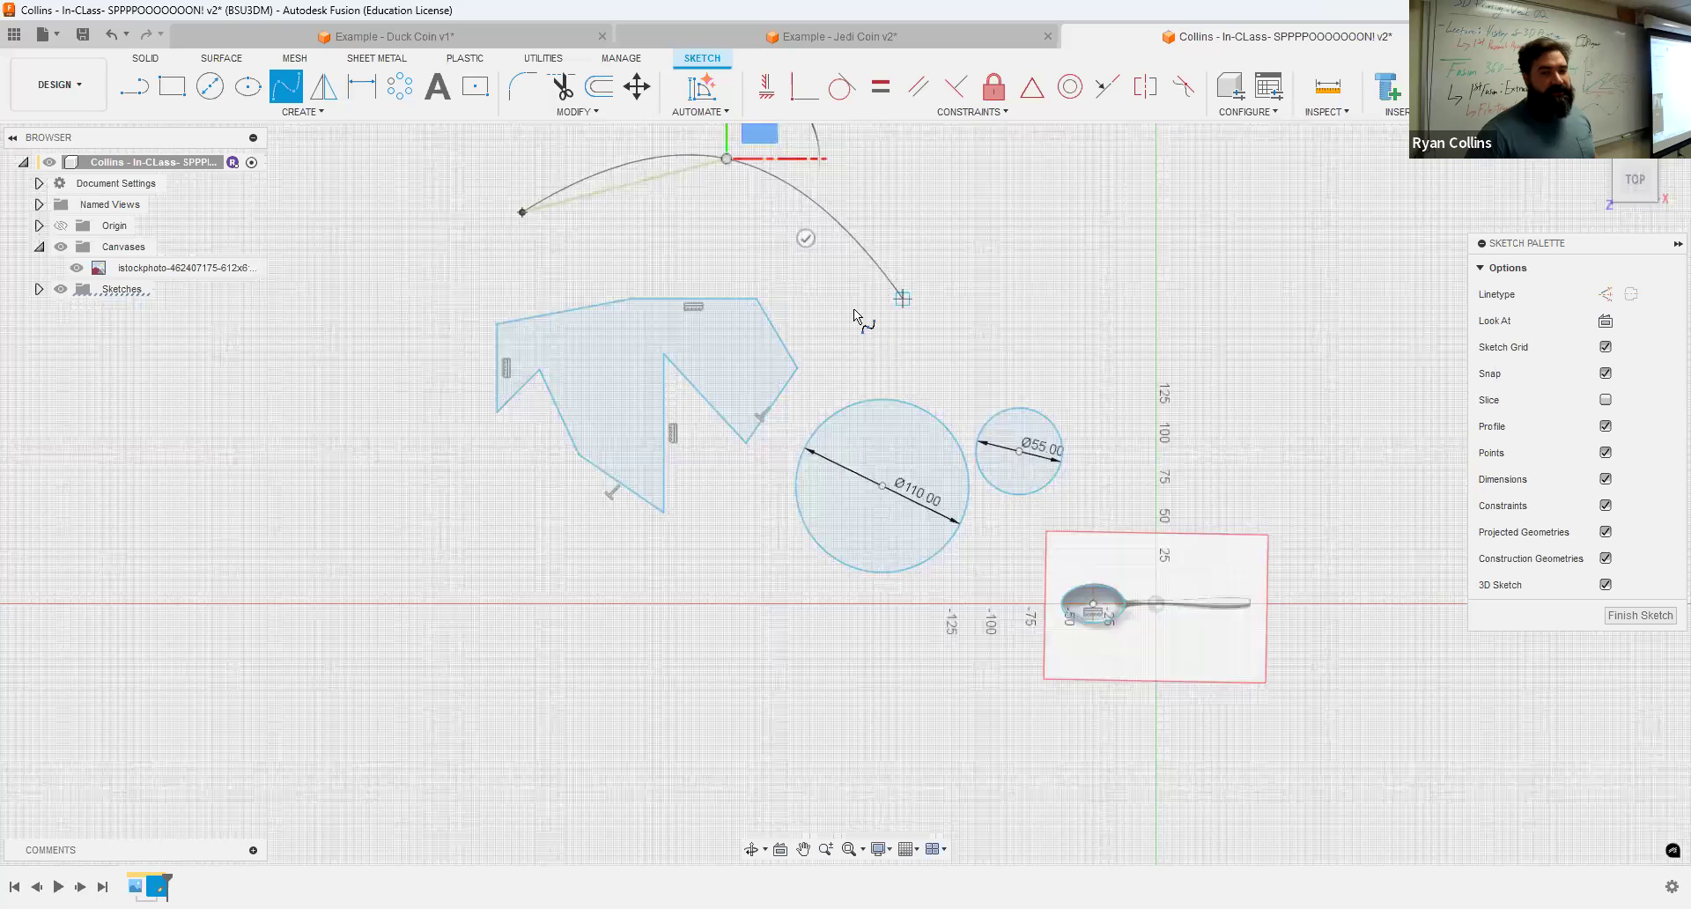
left_click(885, 317)
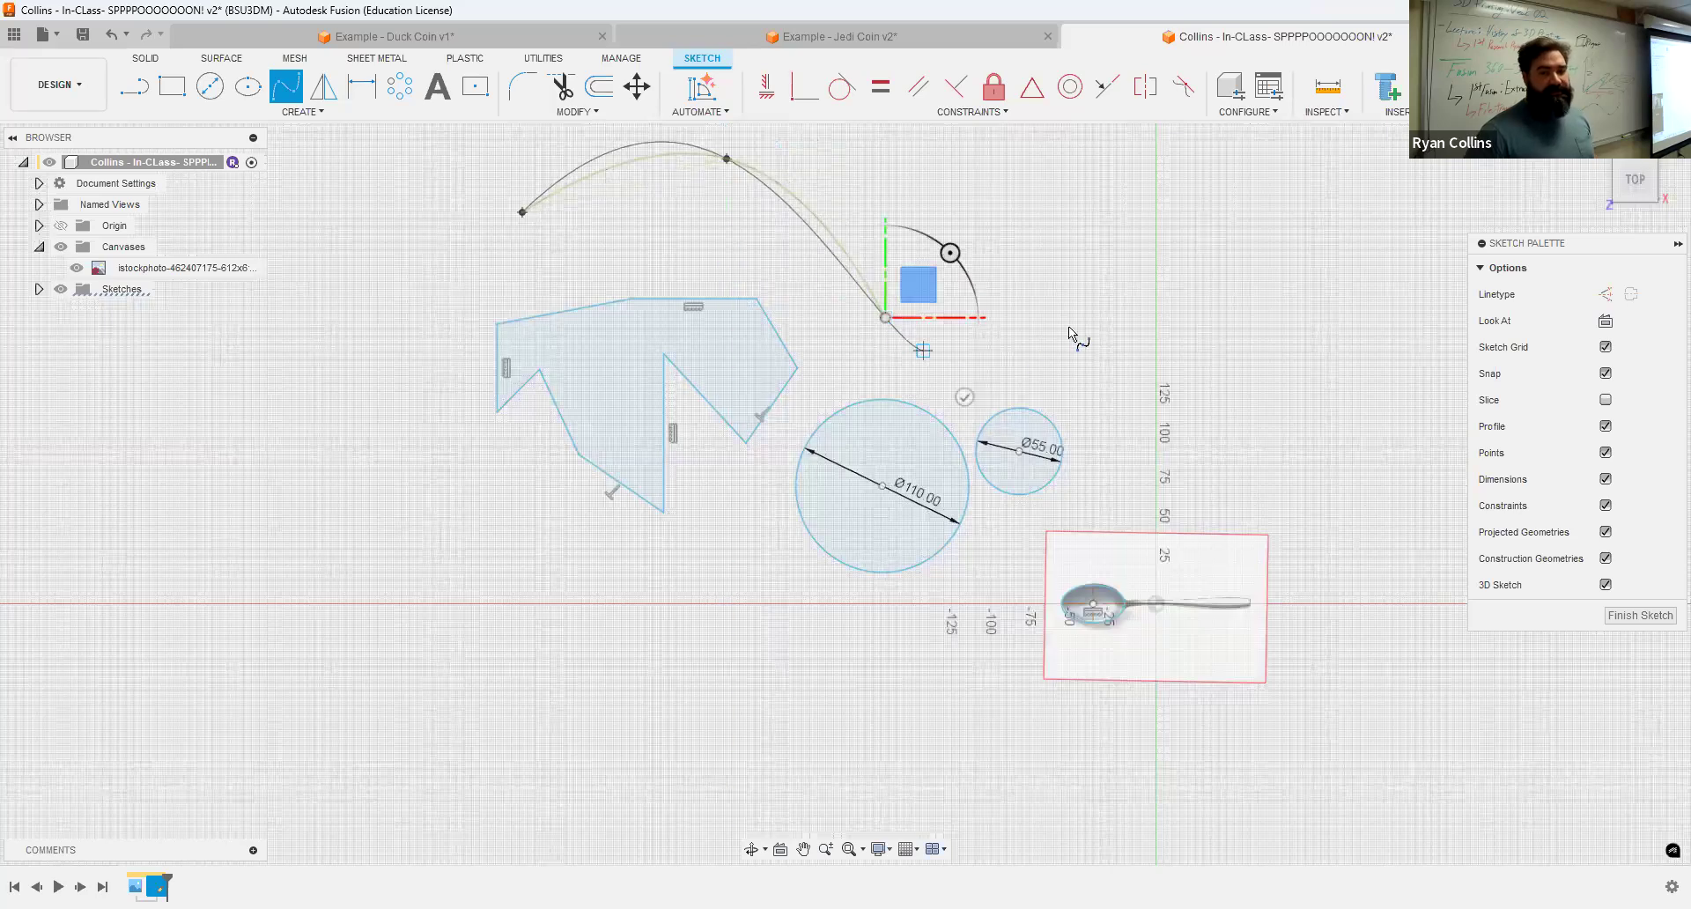
left_click(917, 187)
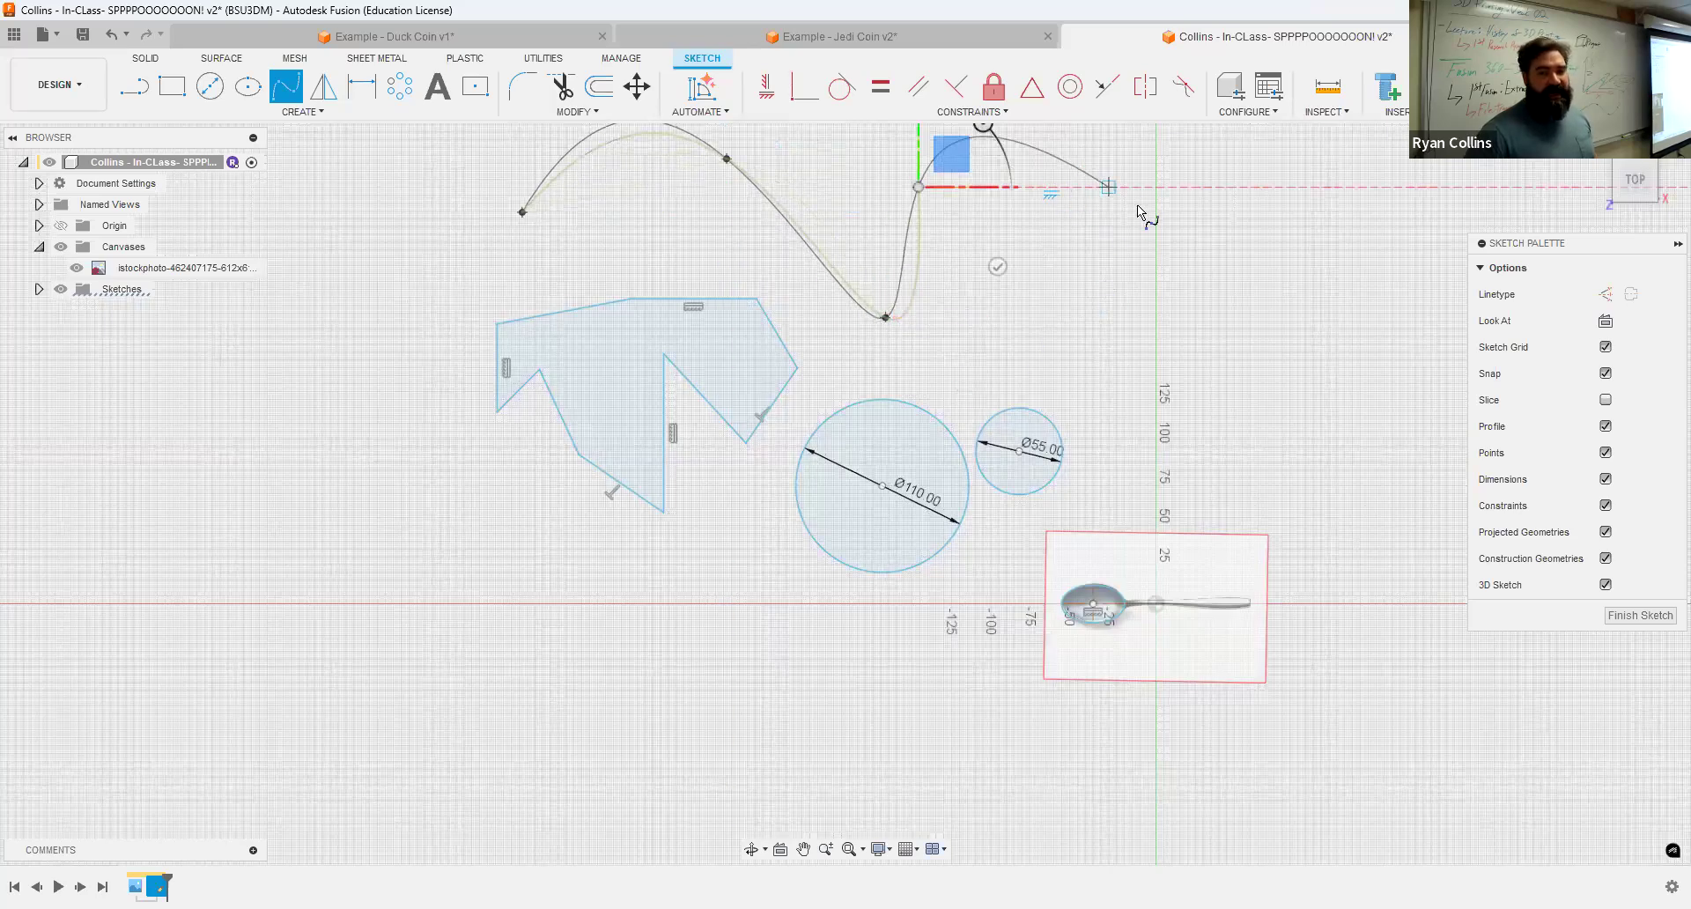
left_click(1184, 287)
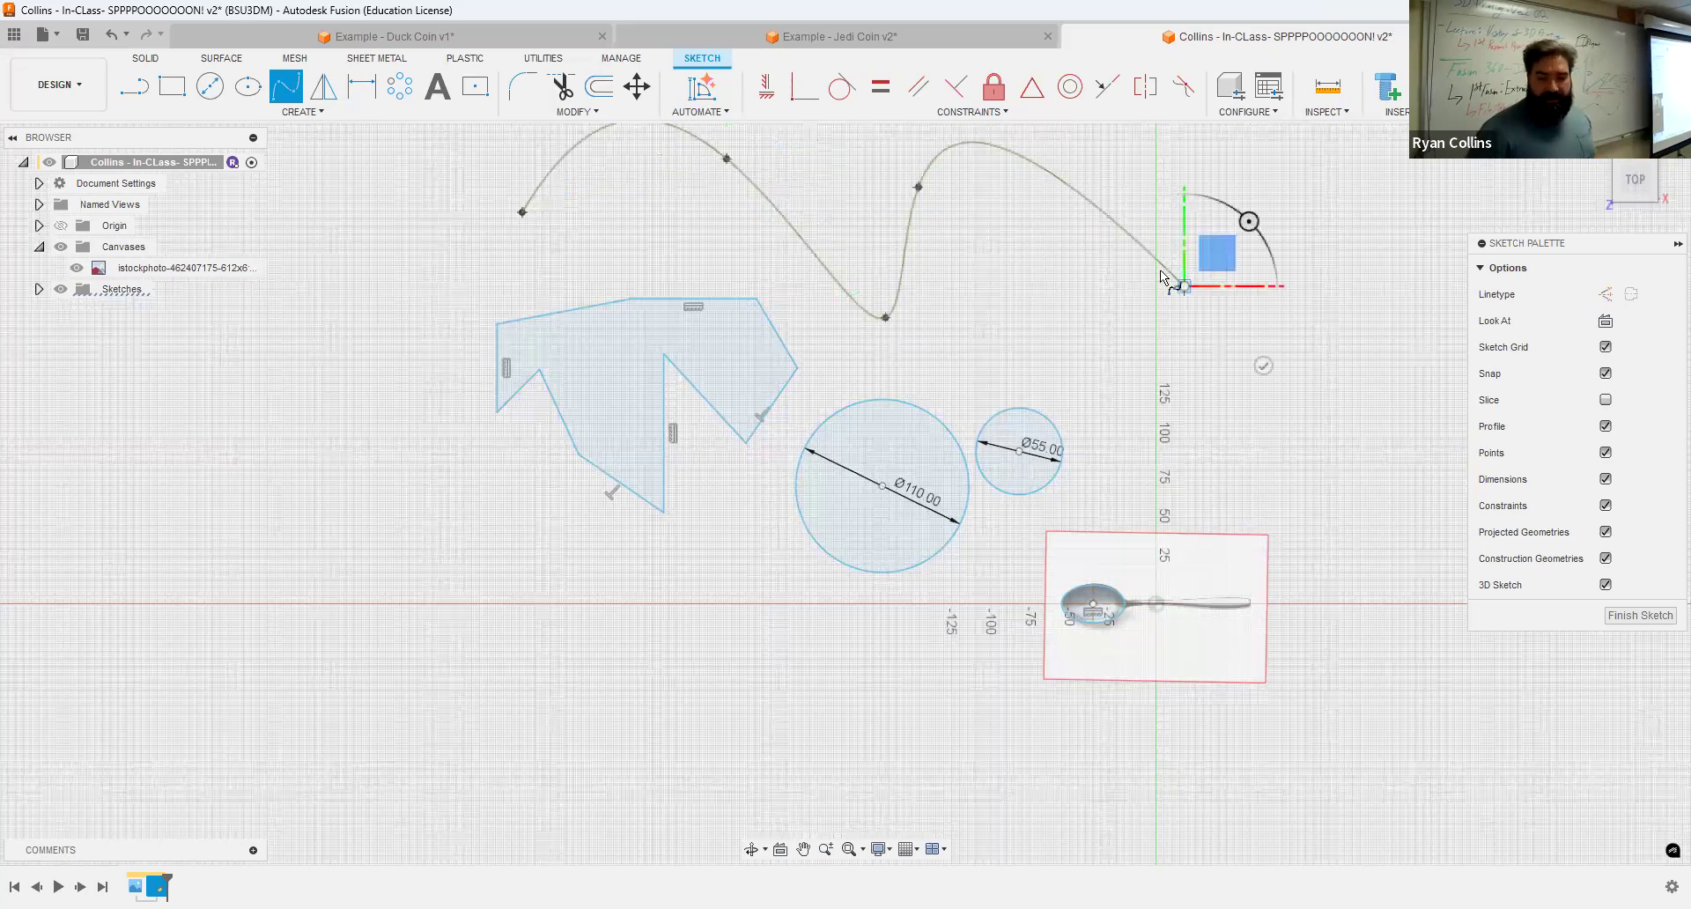
key("Escape")
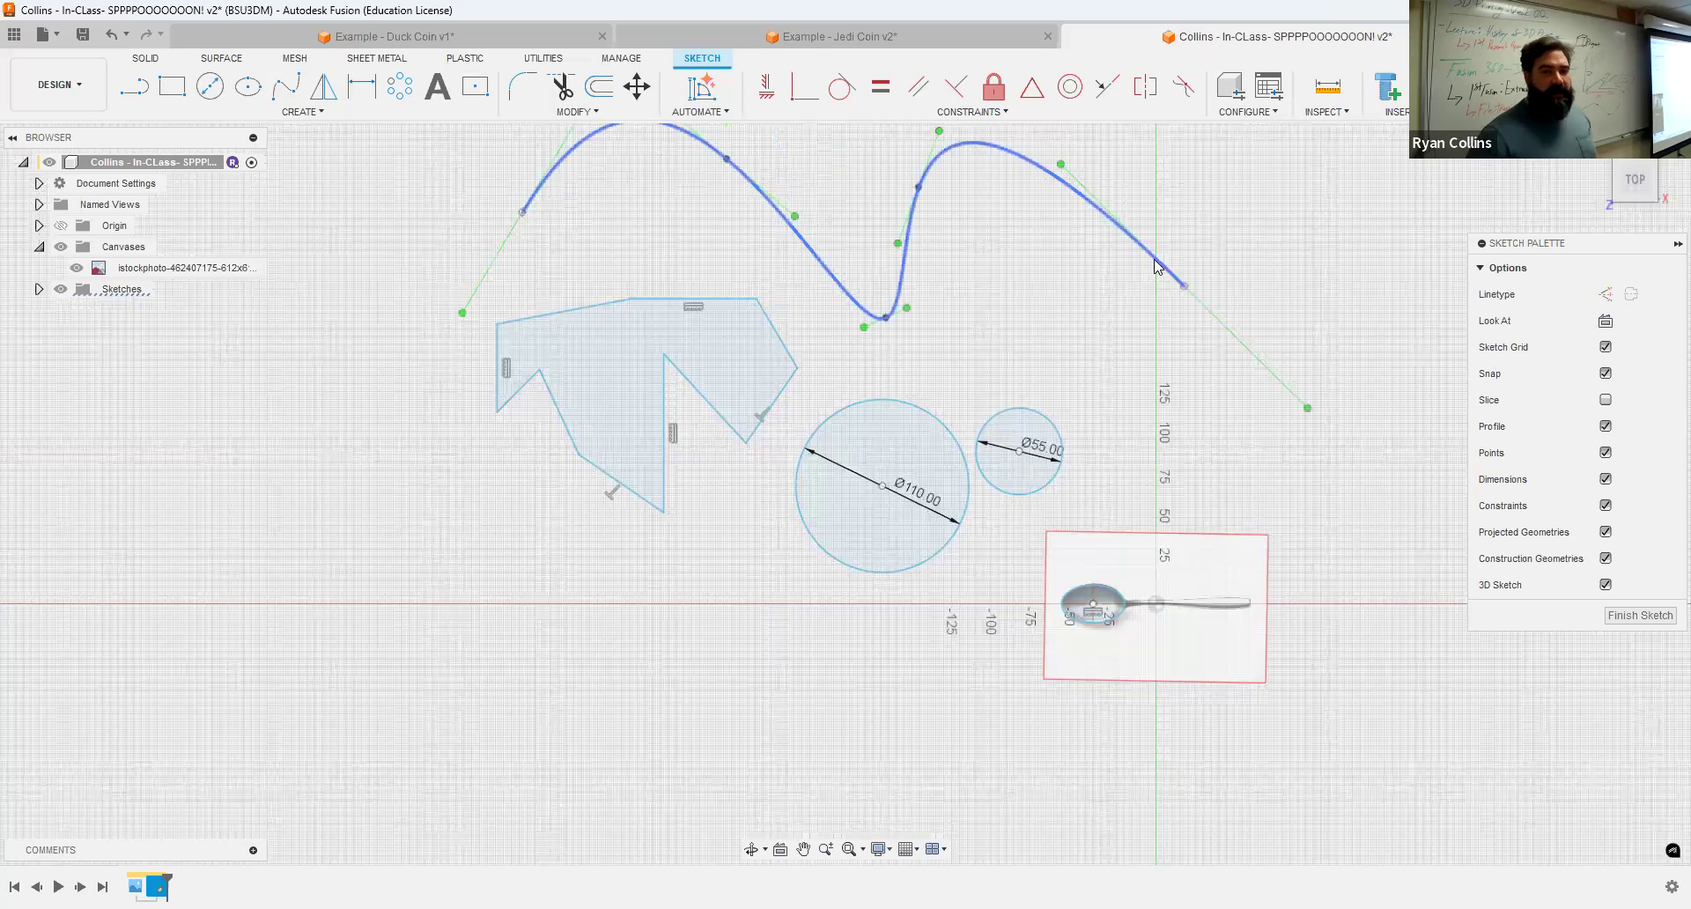
Step: Reshape the spline by dragging its start tangent handle and repositioning a fit point
scroll(998, 277, "down", 2)
middle_click_drag(1029, 298, 1109, 371)
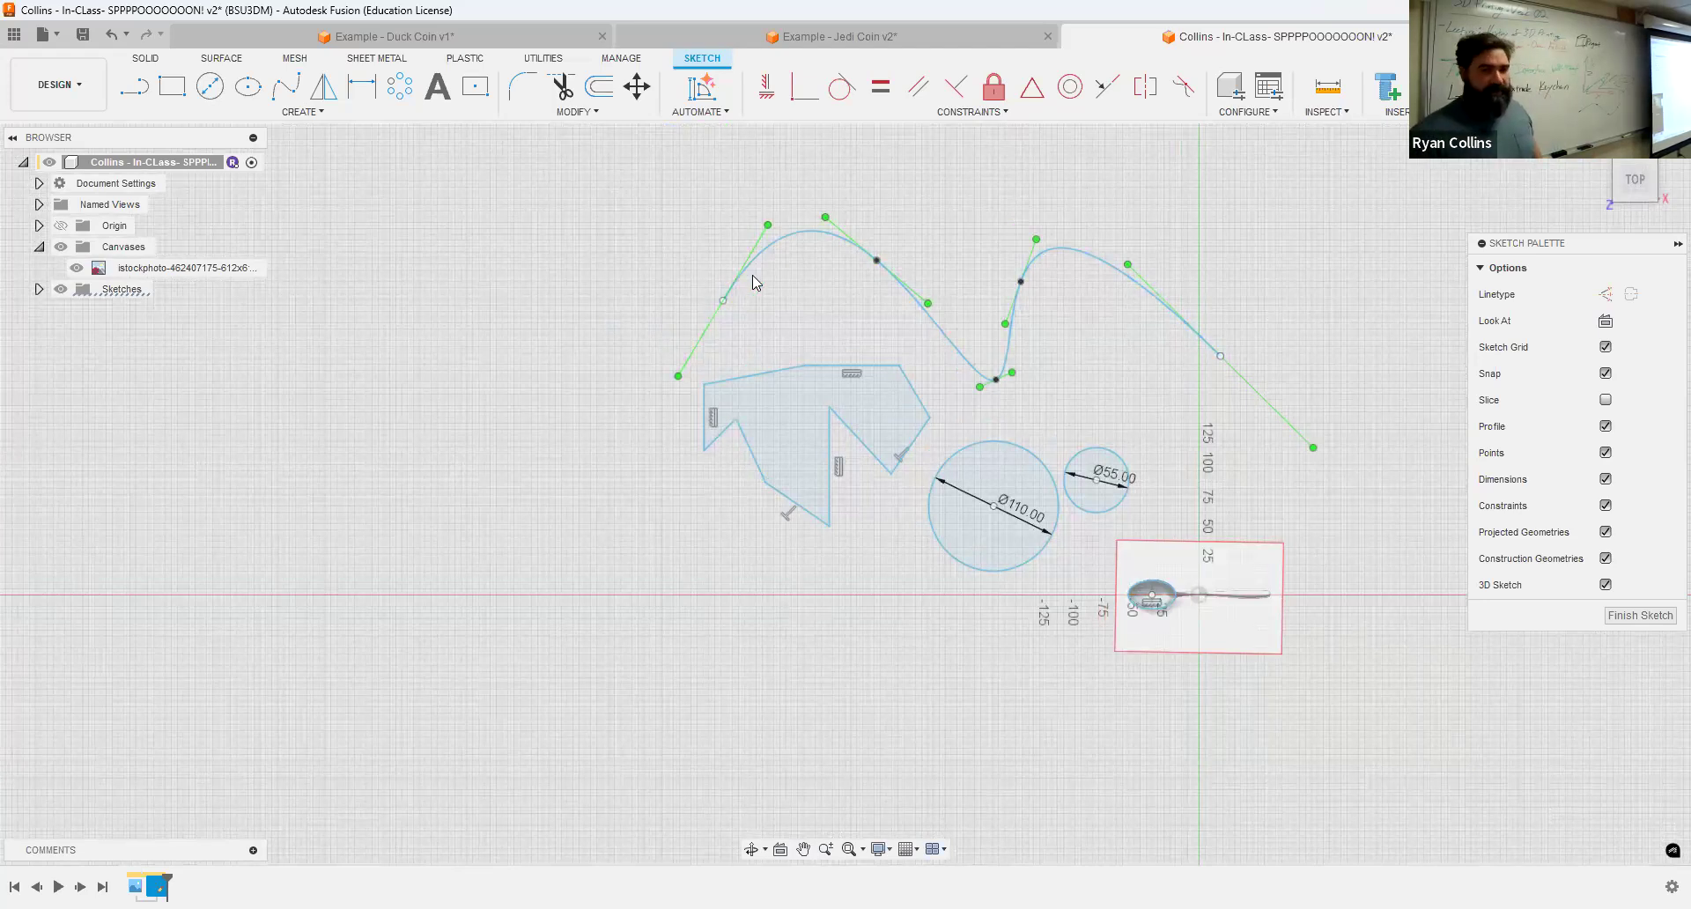
scroll(737, 291, "up", 2)
scroll(737, 298, "up", 1)
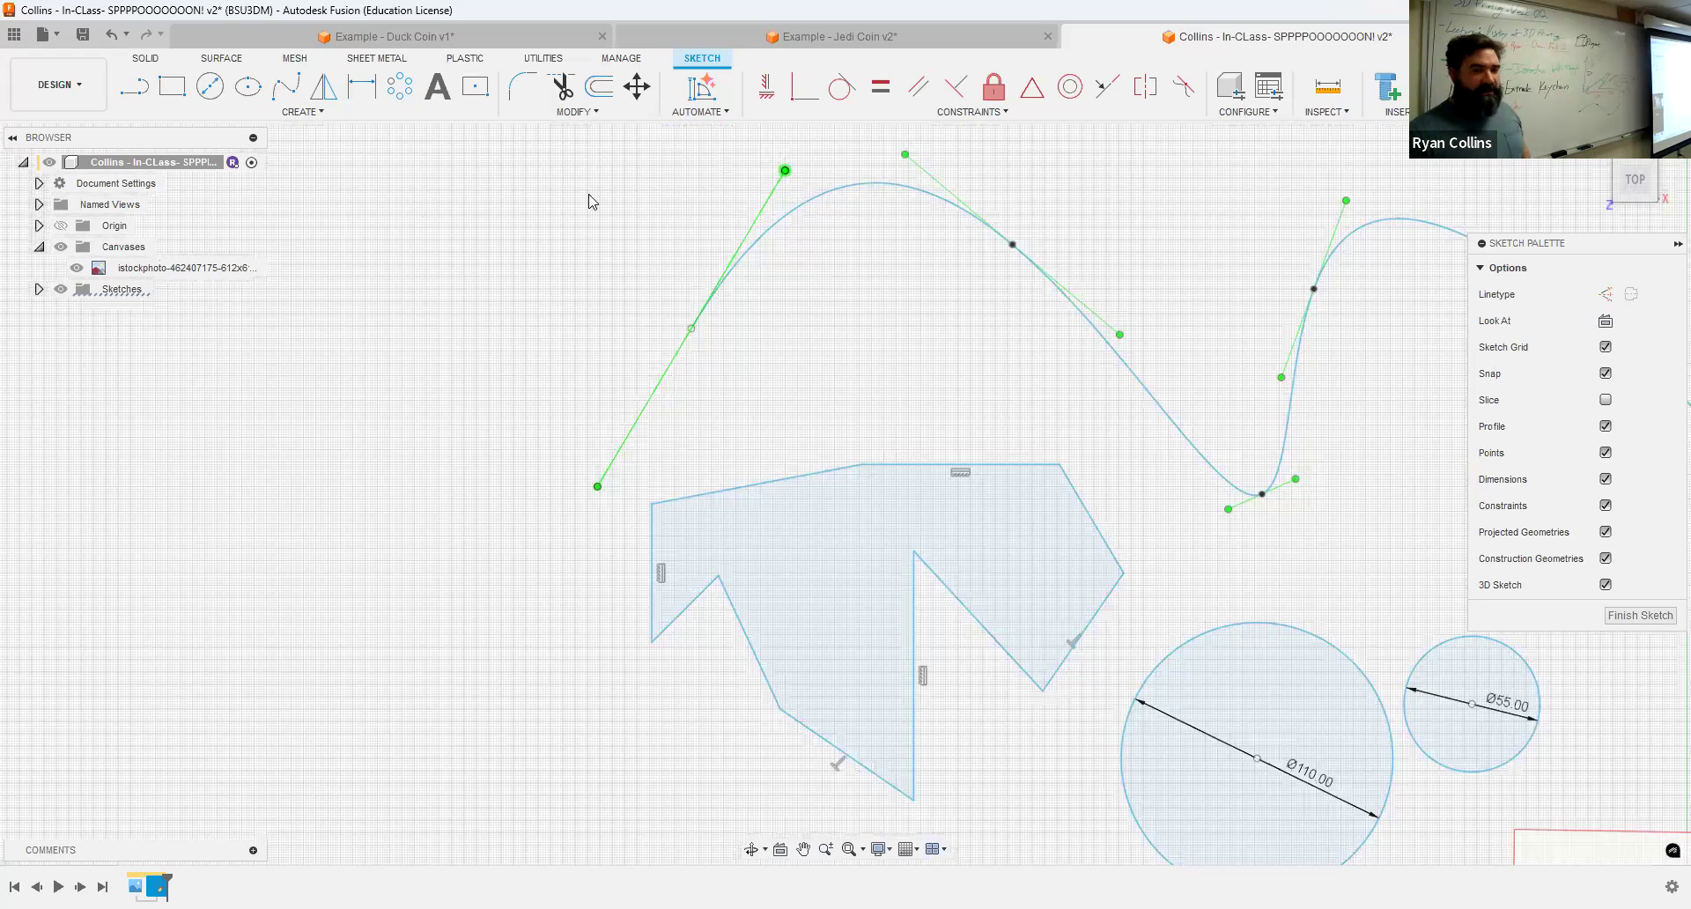
left_click_drag(784, 169, 727, 164)
left_click(1006, 249)
left_click_drag(1011, 244, 1116, 155)
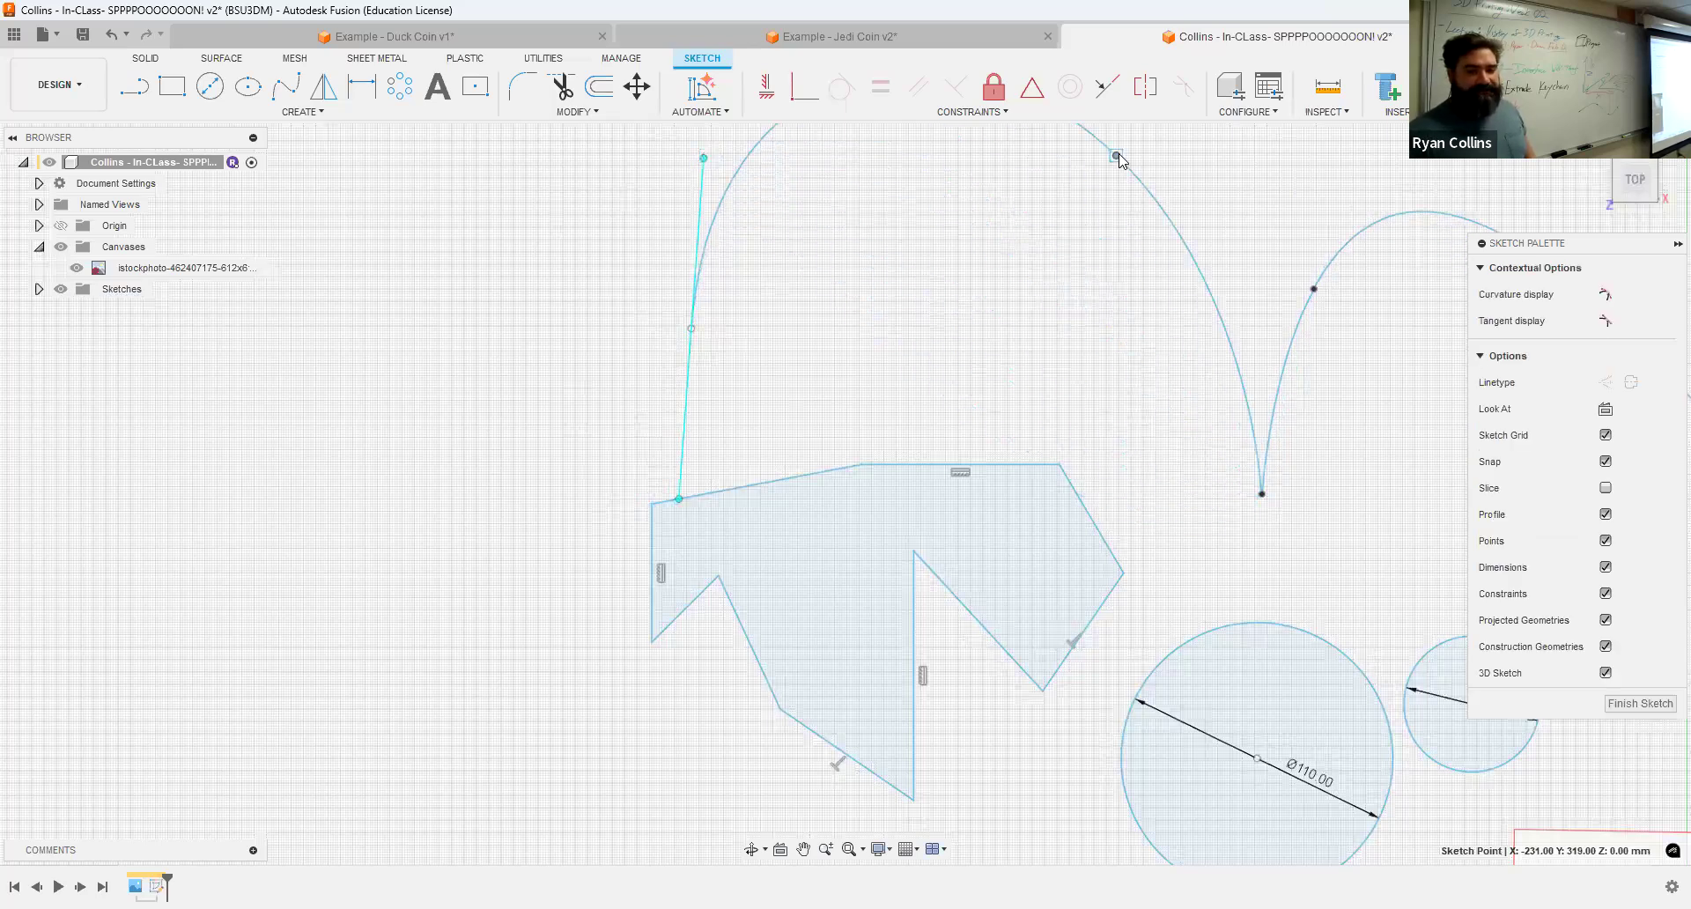
left_click_drag(1057, 221, 1057, 219)
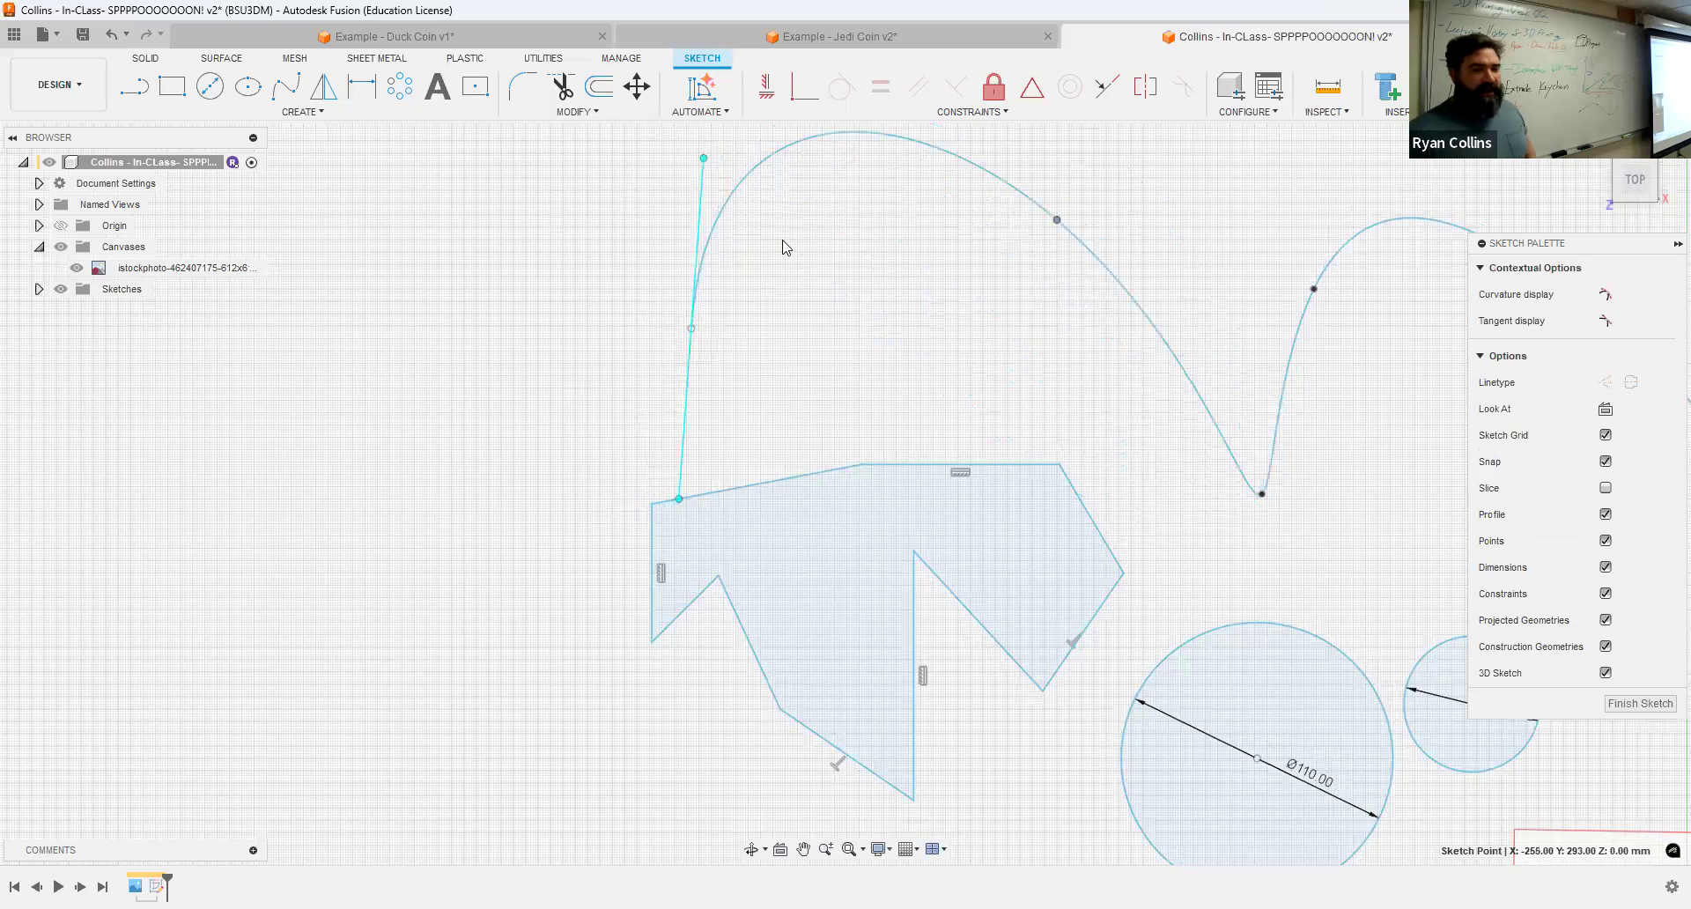
left_click(783, 241)
middle_click_drag(971, 275, 704, 360)
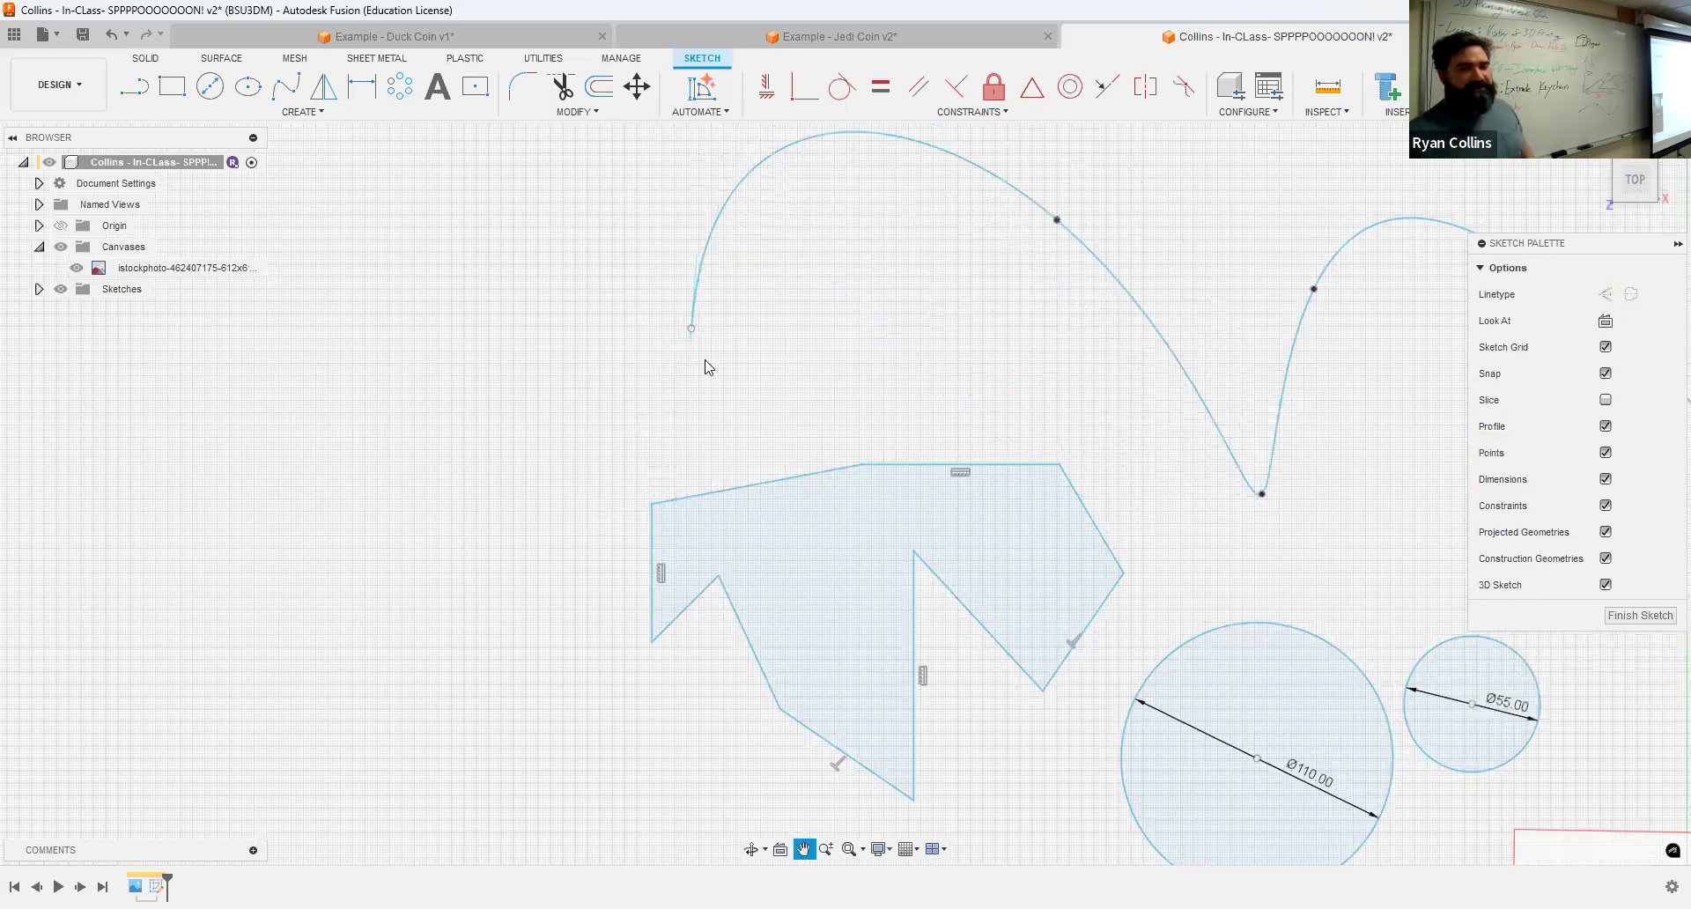
scroll(927, 315, "down", 5)
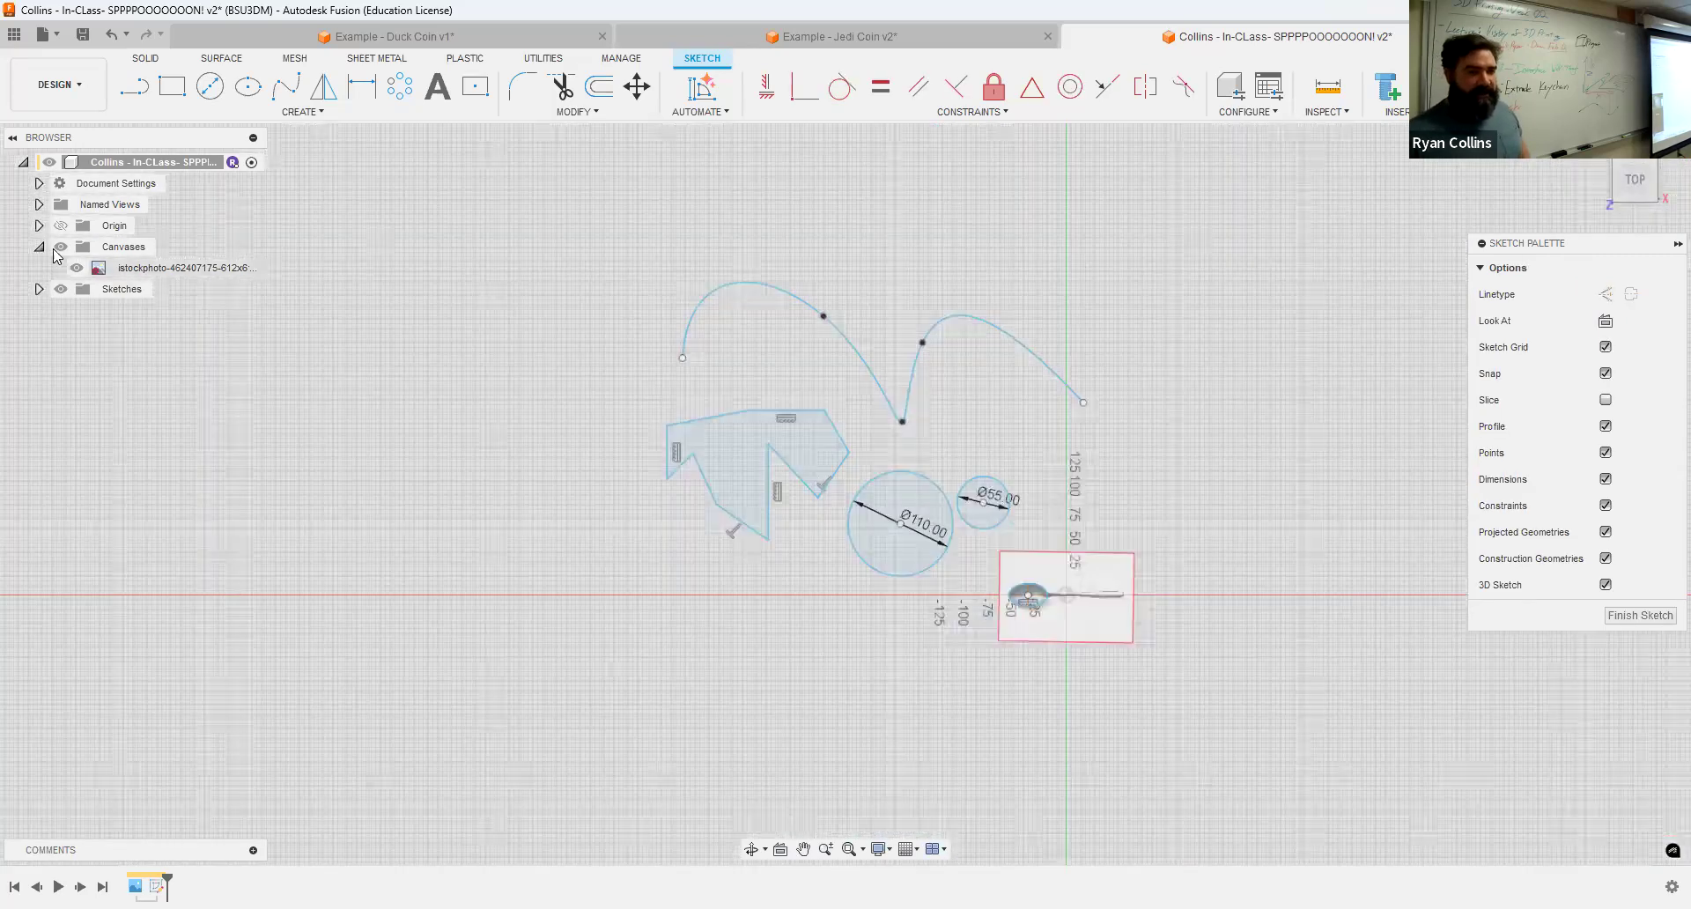
Step: Draw a center rectangle 220 mm wide and about 260 mm tall to the left of the shapes
left_click(395, 37)
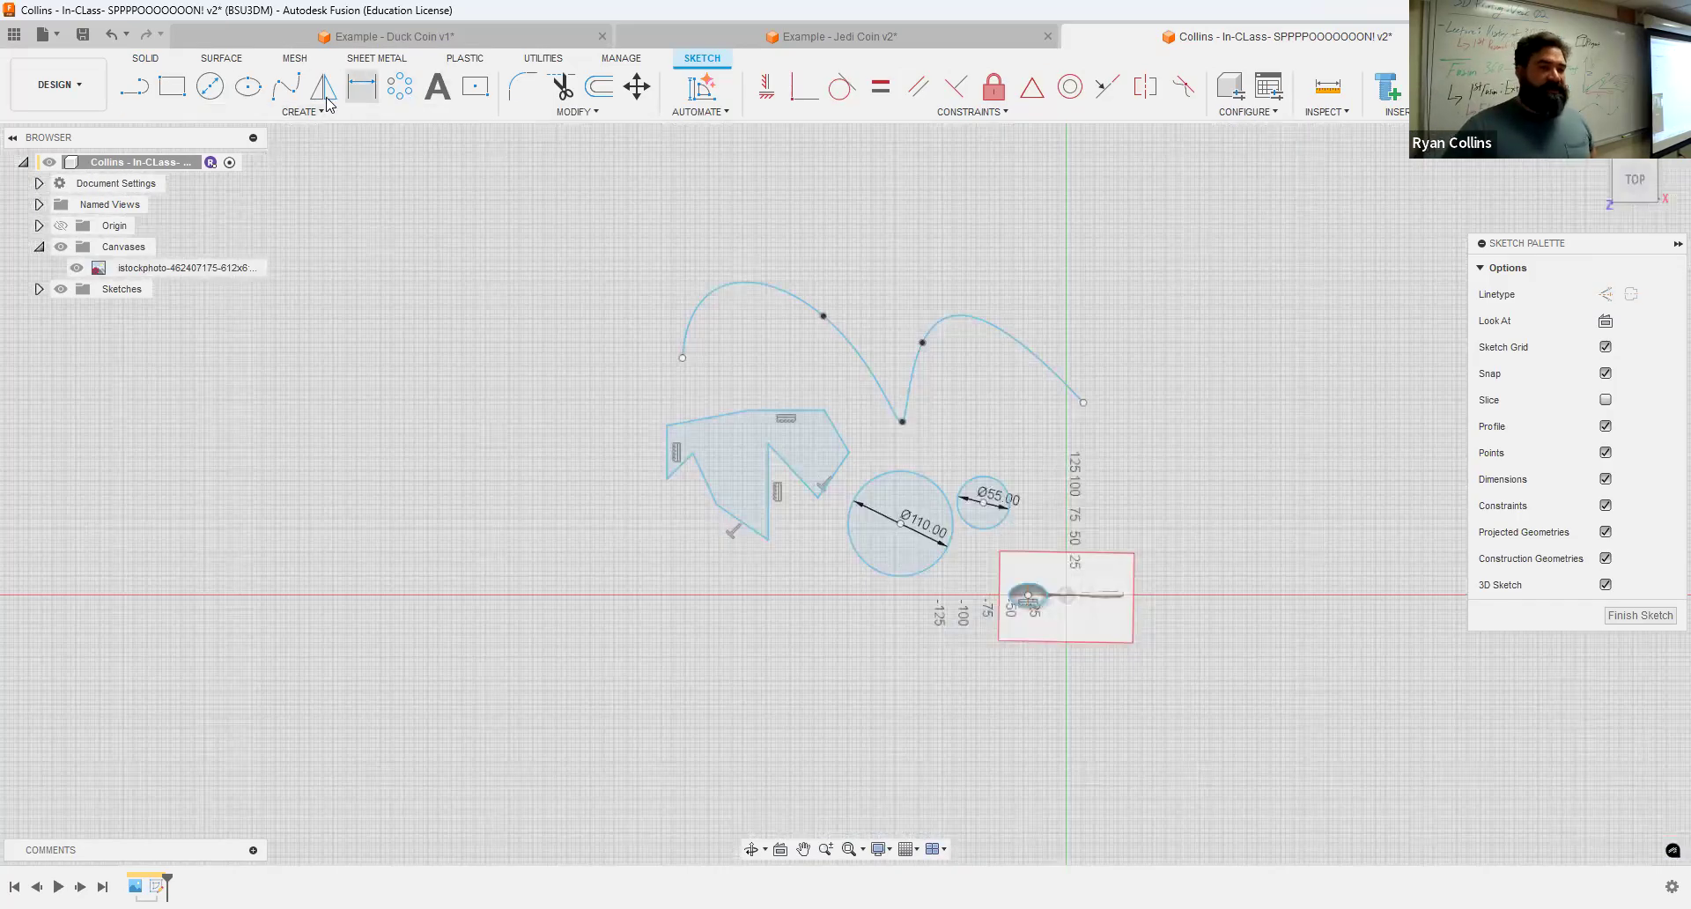
left_click(481, 99)
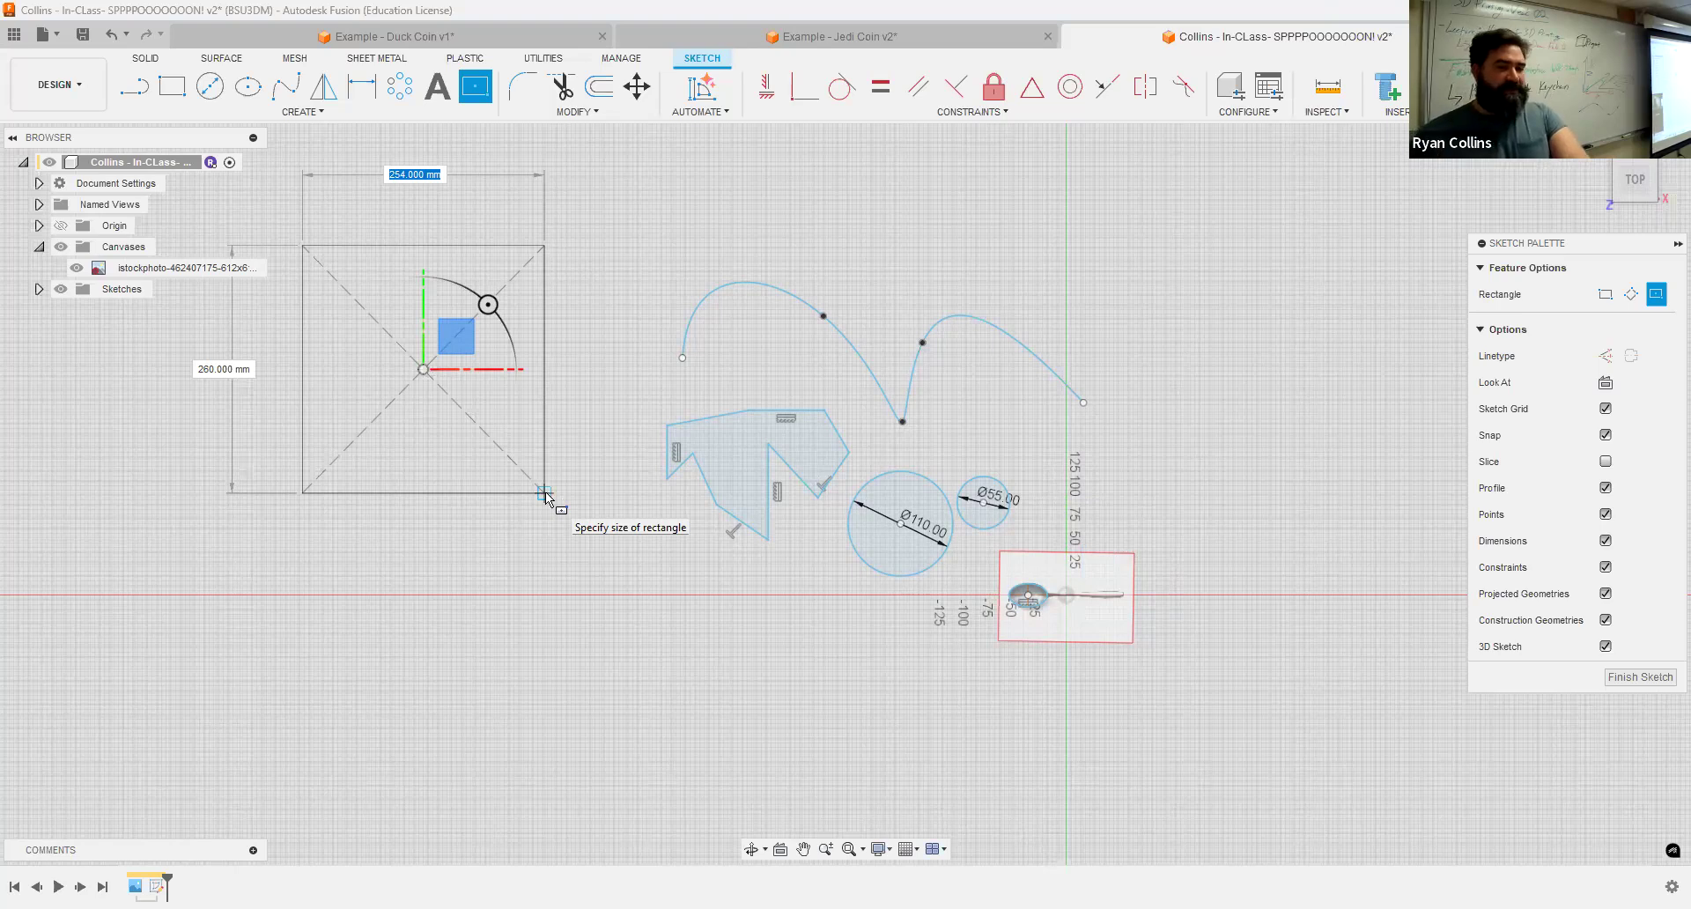
type("220")
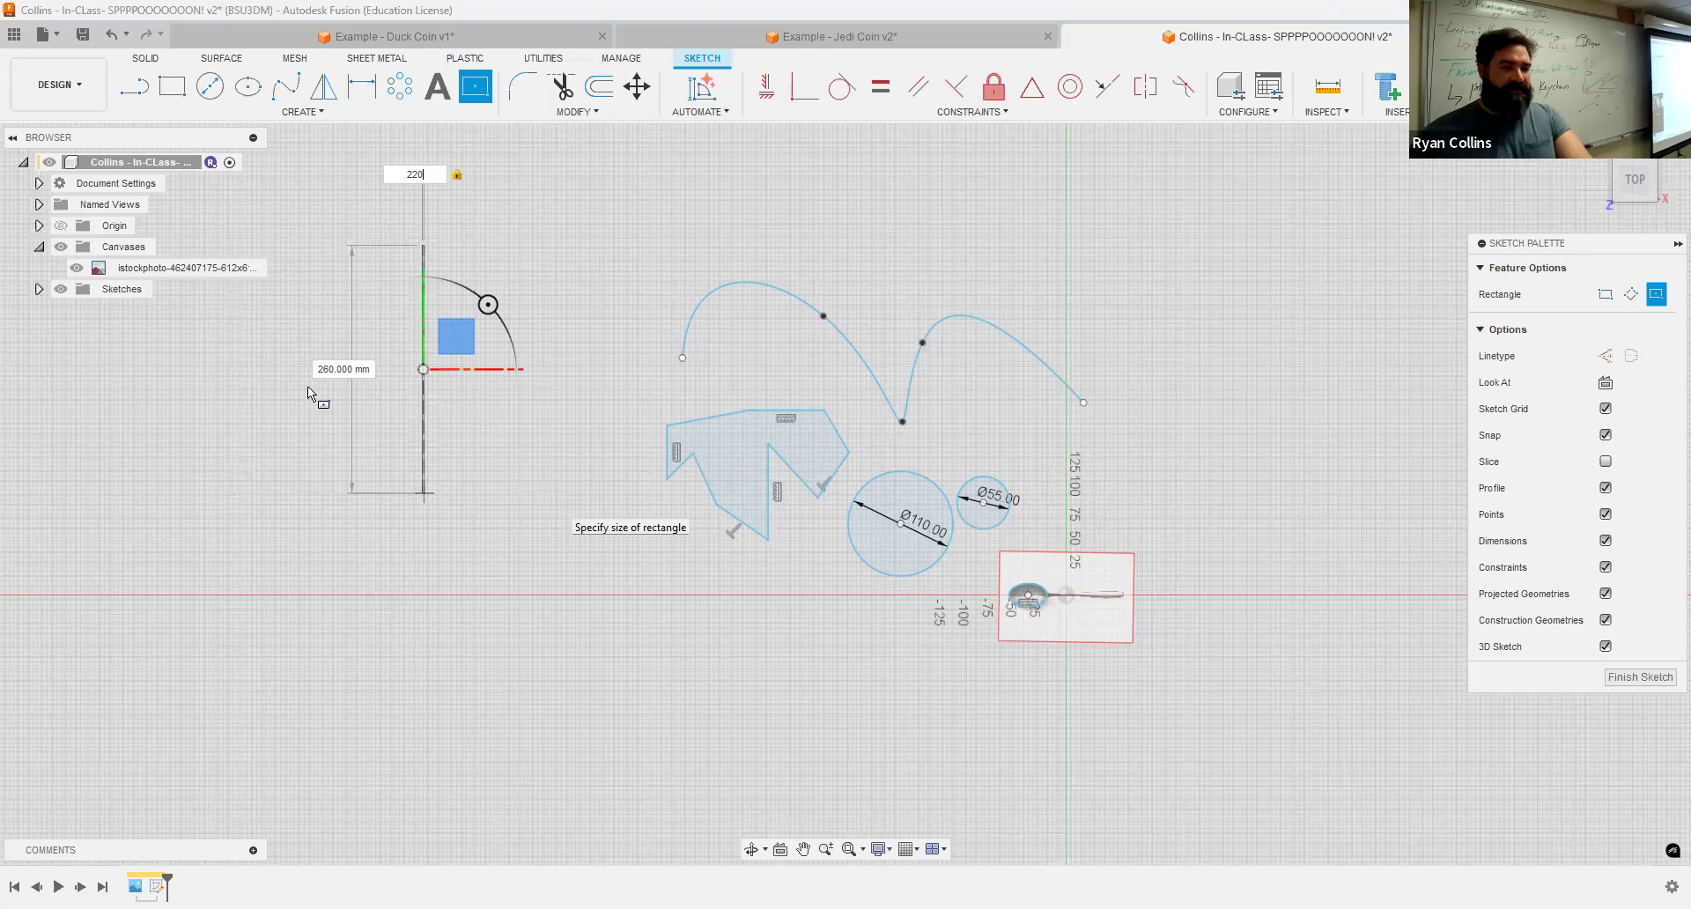
left_click(345, 546)
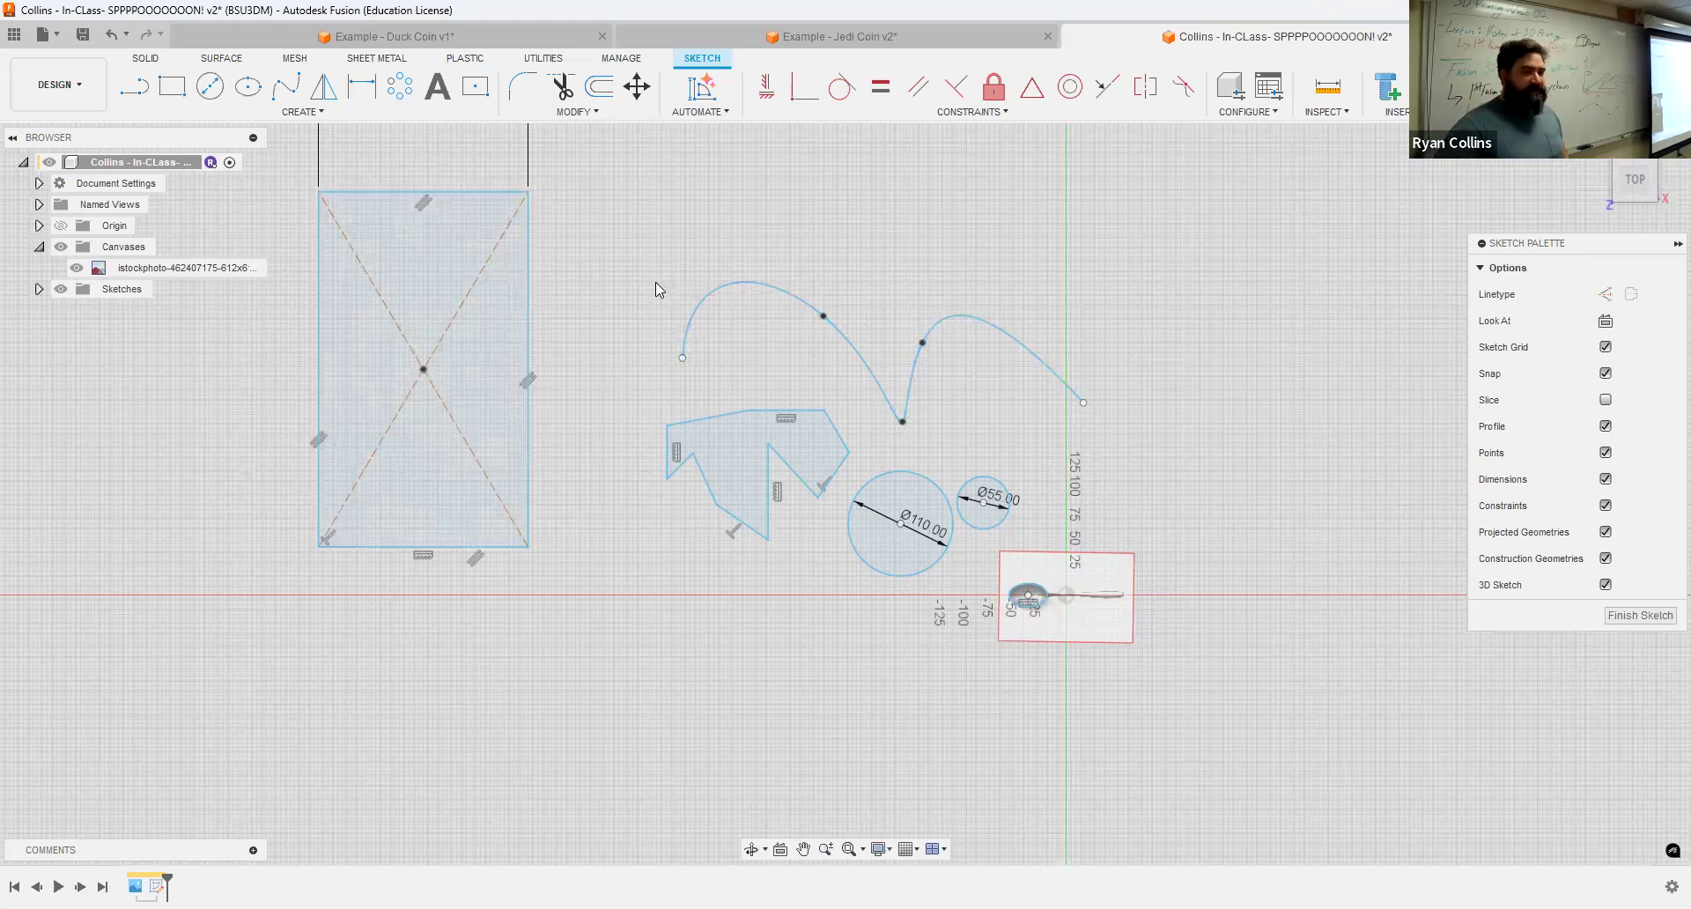
Step: Draw two circles in the upper part of the rectangle, one on each diagonal
scroll(655, 282, "up", 3)
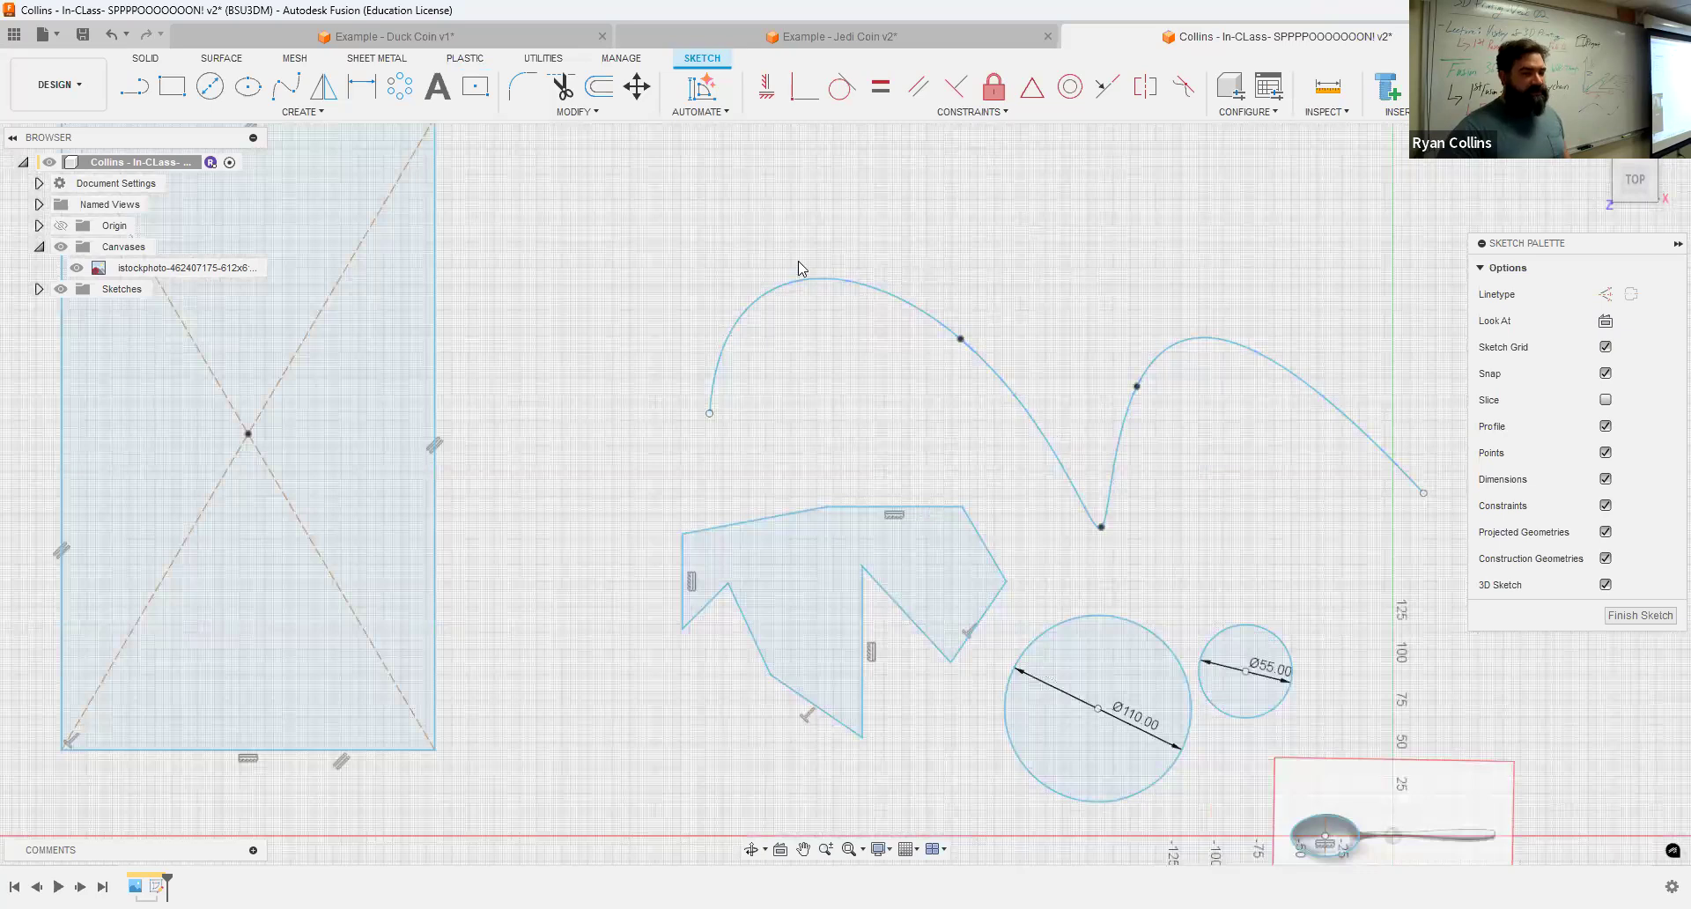
middle_click_drag(520, 462, 847, 379)
middle_click_drag(537, 461, 544, 551)
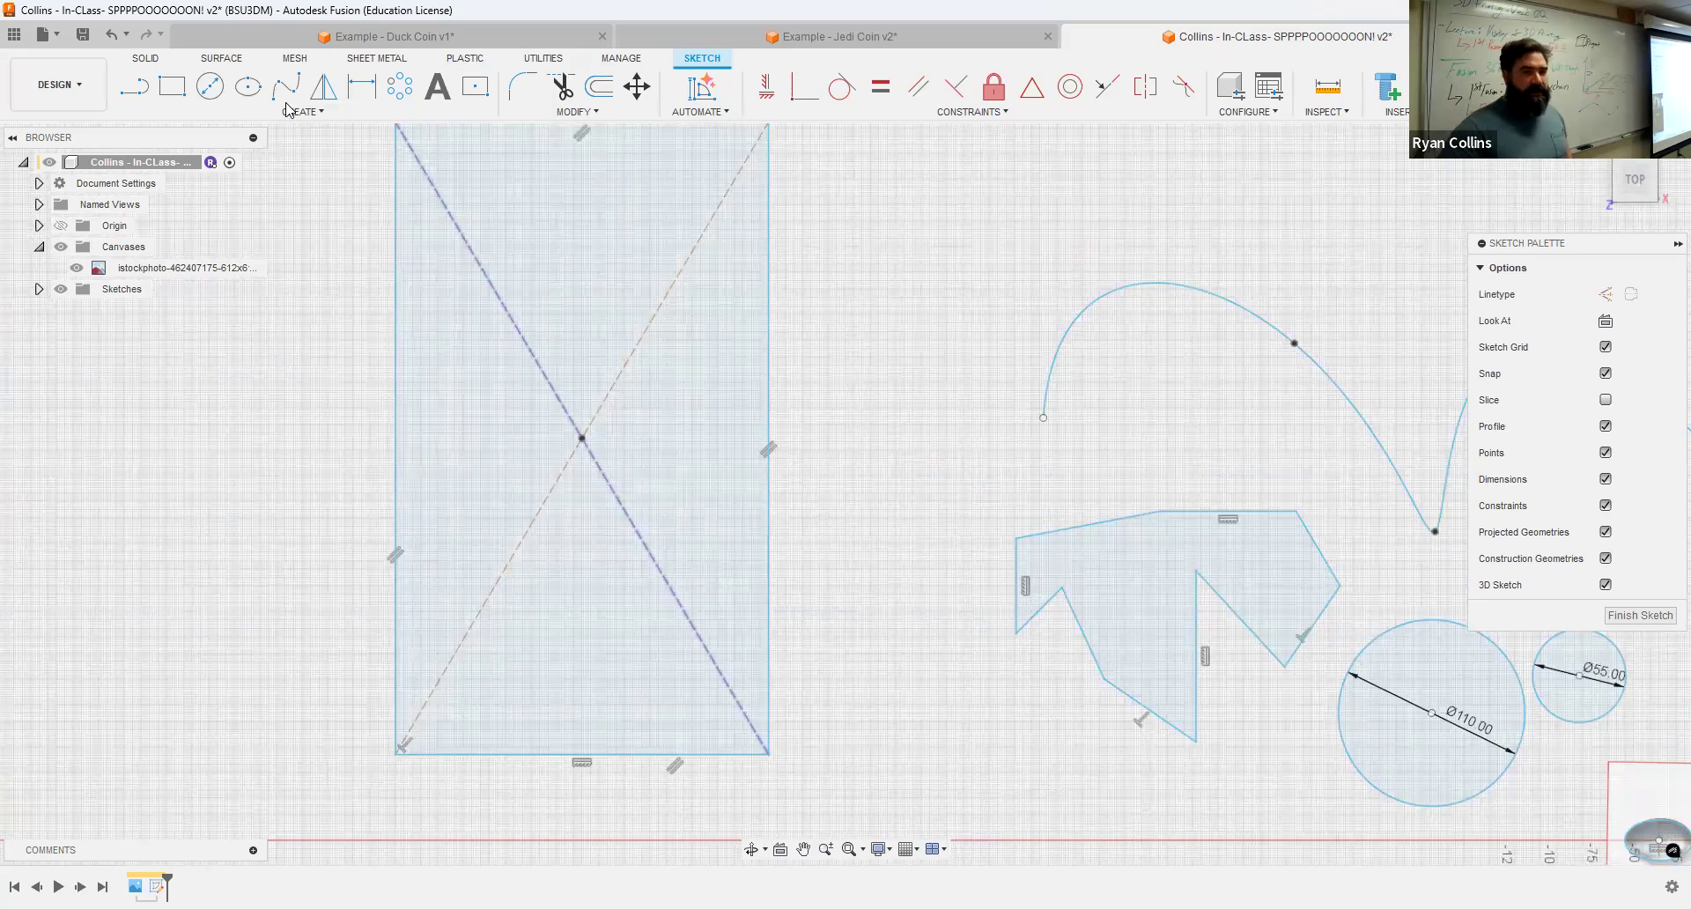
left_click(212, 88)
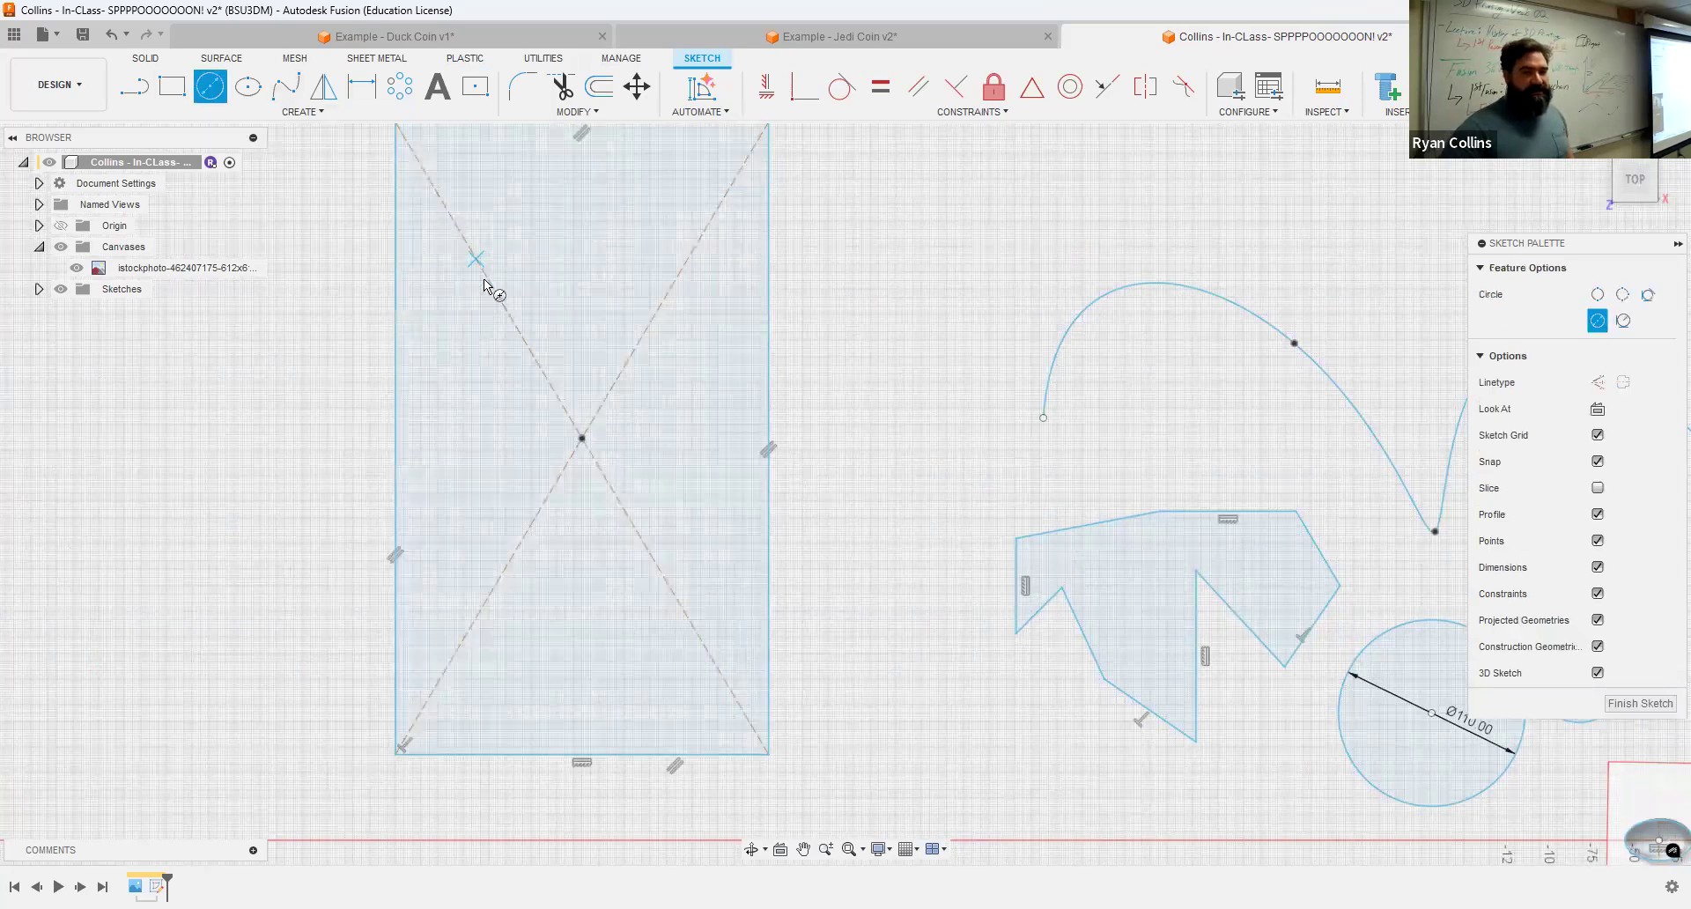
left_click(515, 301)
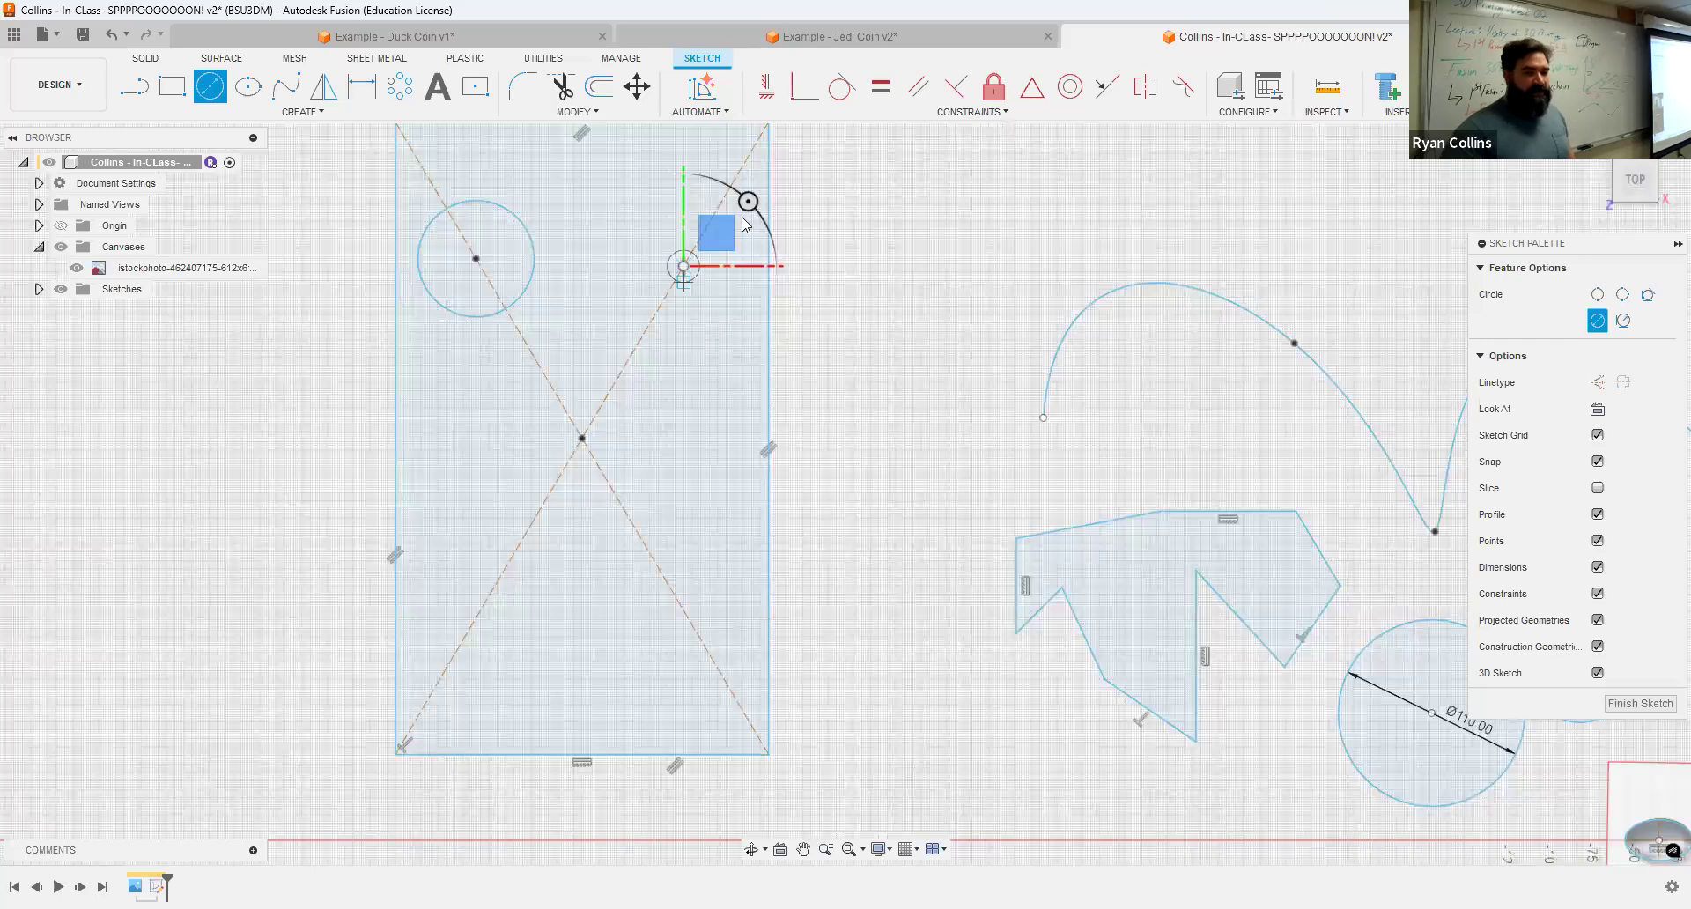
left_click(694, 333)
key("Escape")
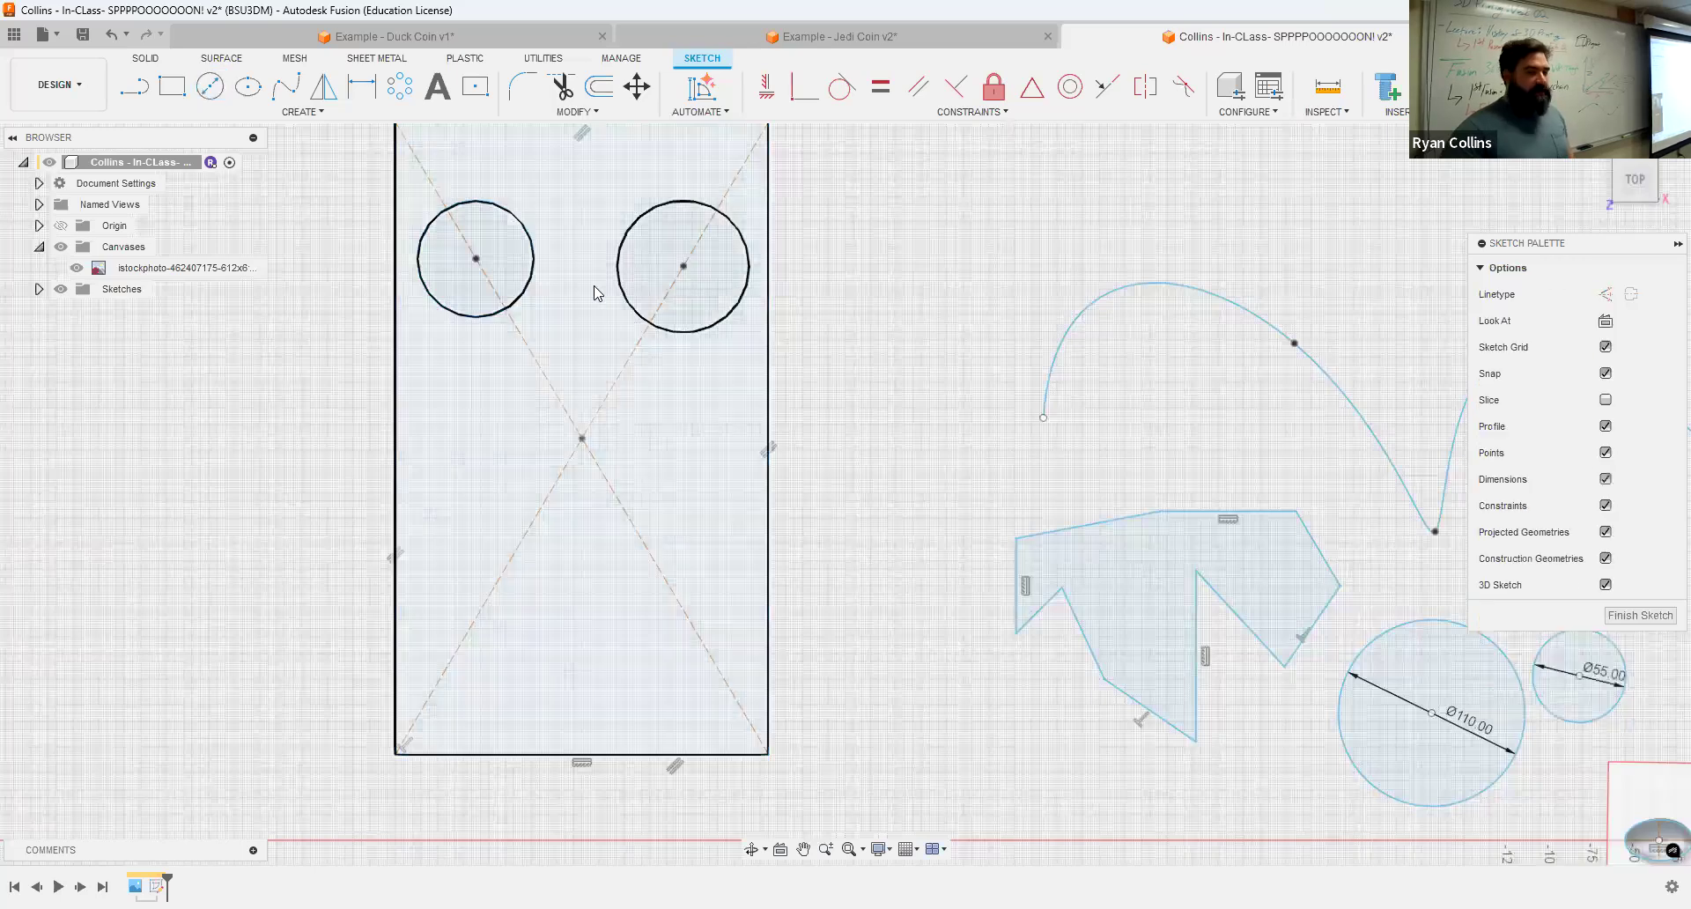
Step: Convert the right circle inside the rectangle to construction geometry
left_click(641, 231)
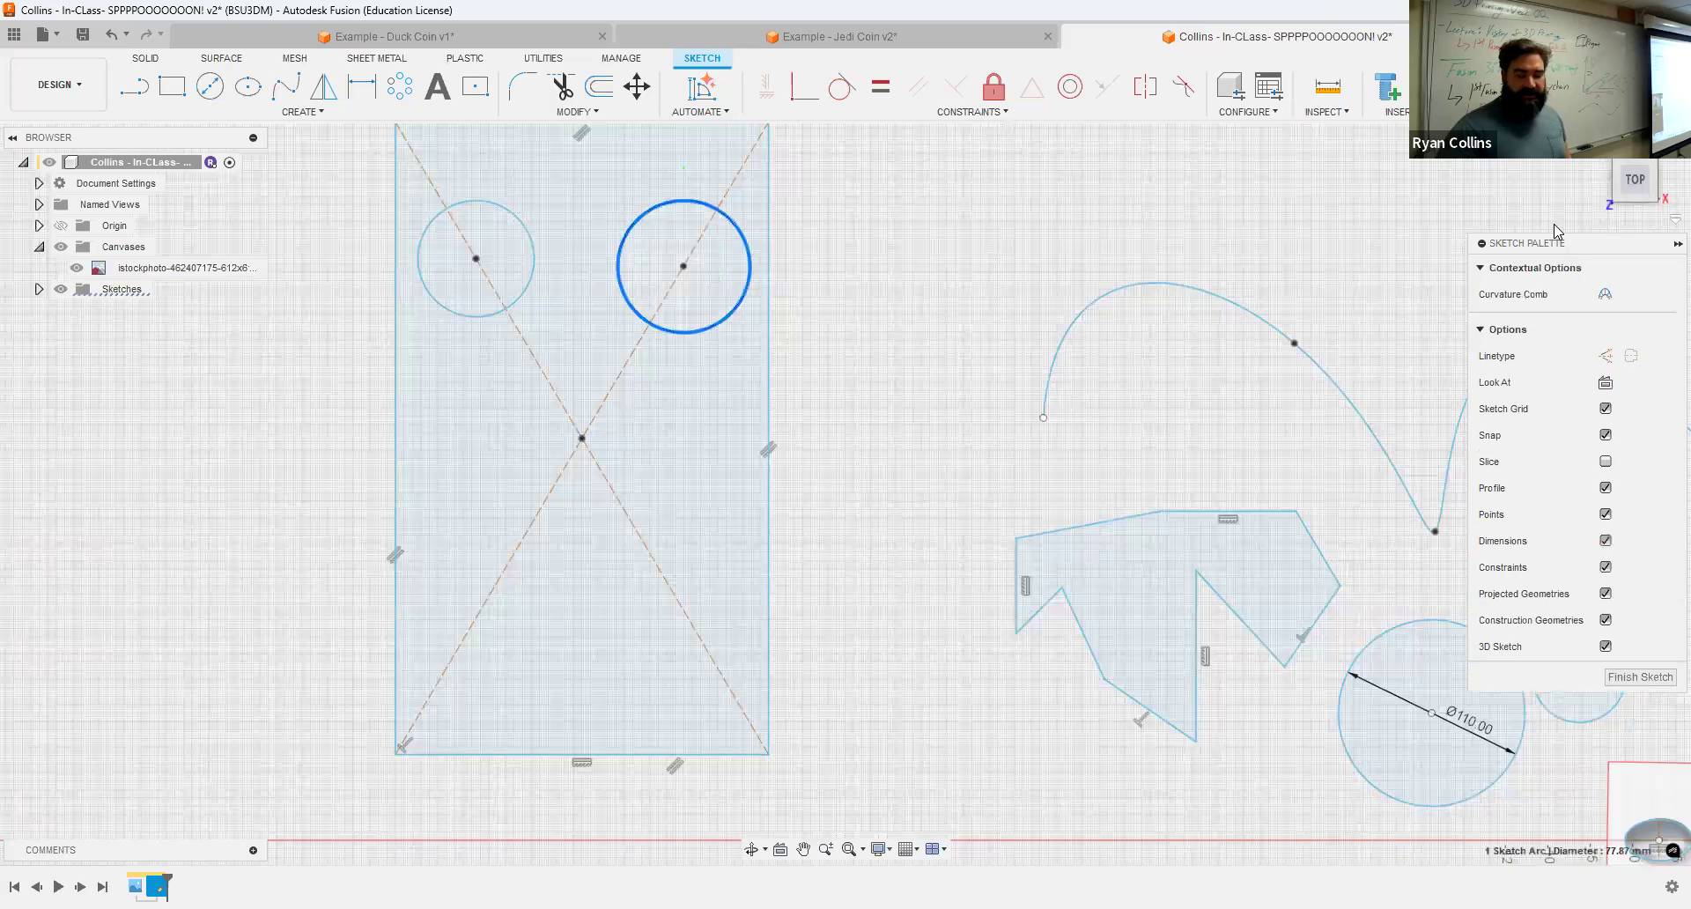
left_click(1605, 361)
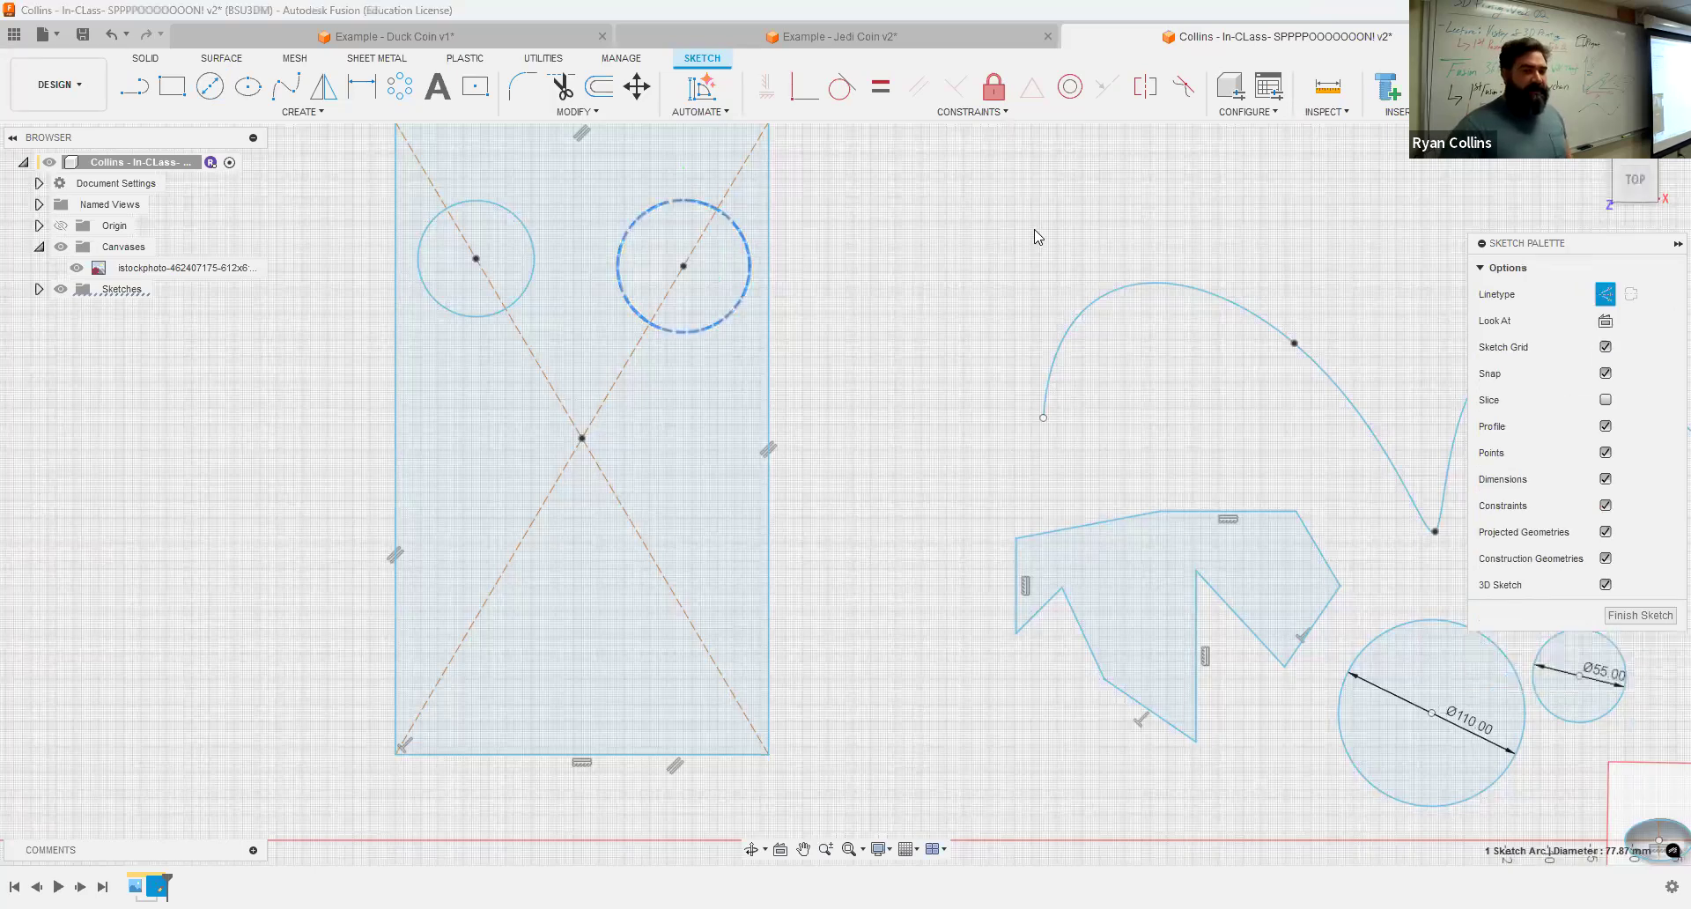
key("Escape")
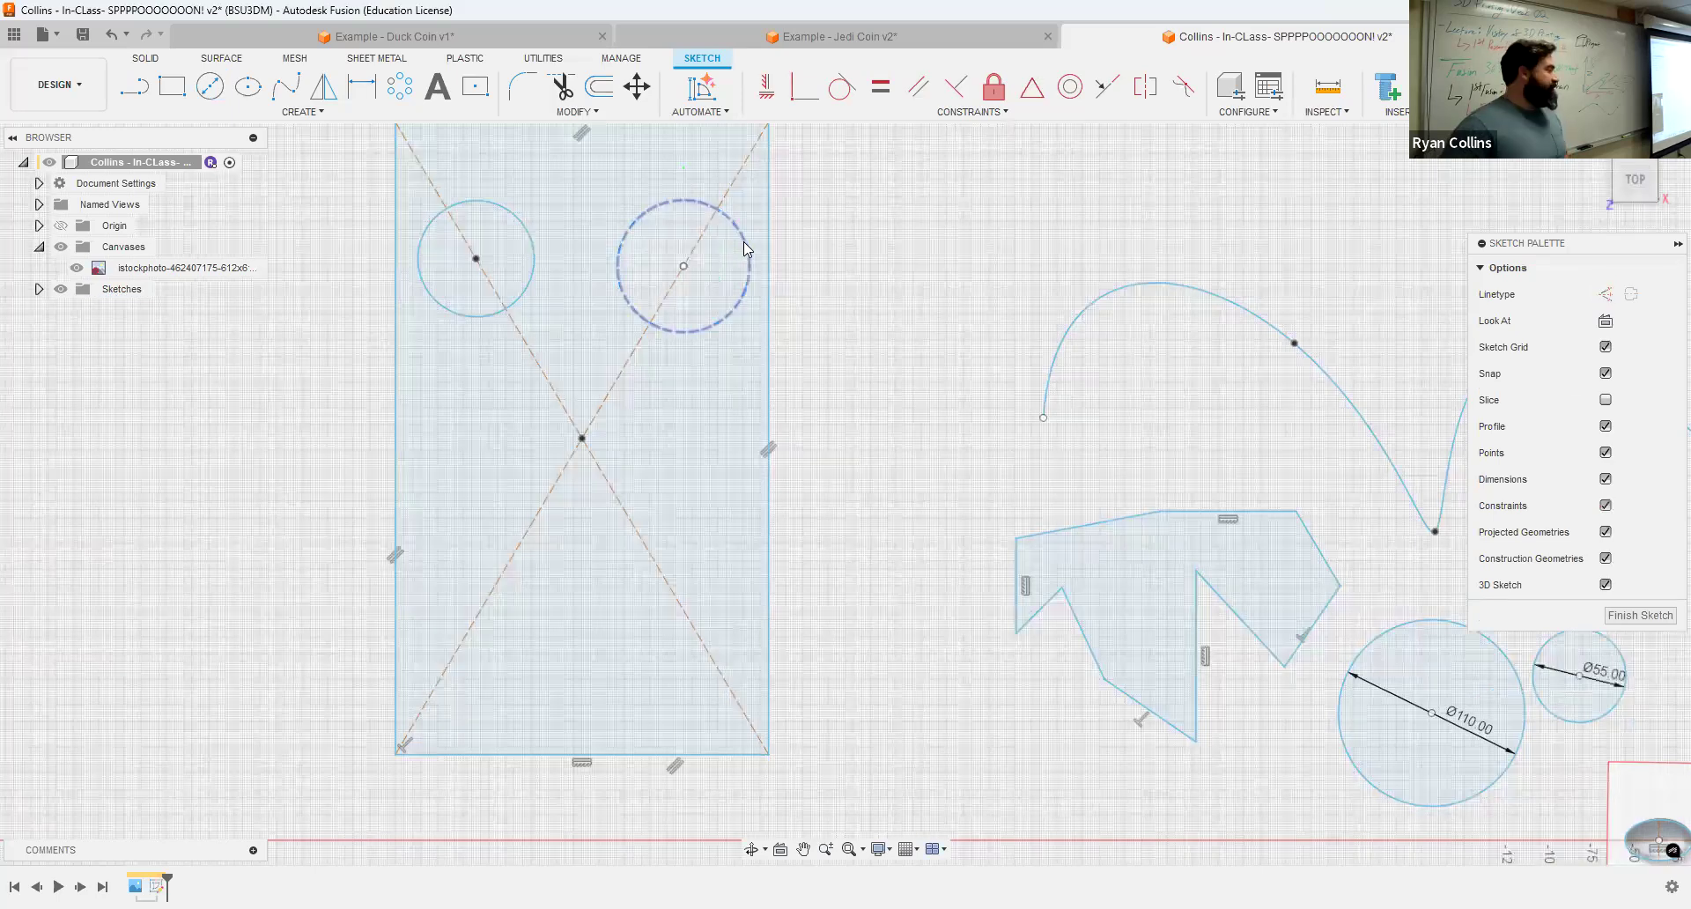
Step: Draw a circumscribed 12-sided polygon with a 250 mm center-to-edge distance above the other shapes
left_click(333, 98)
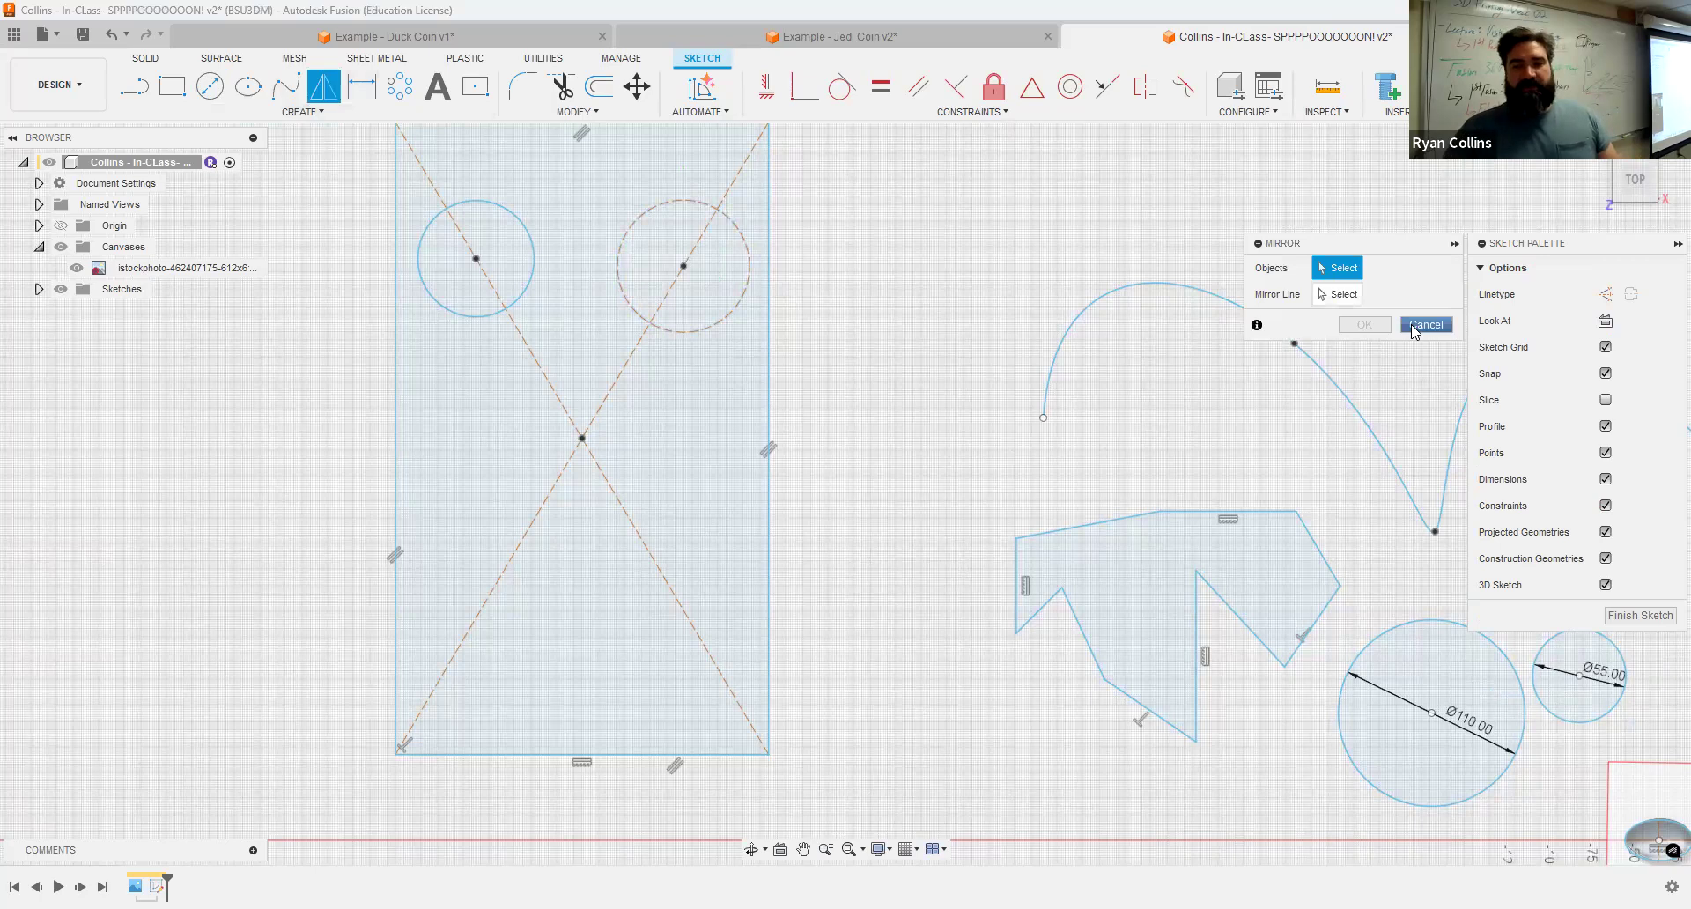
key("Escape")
left_click(295, 112)
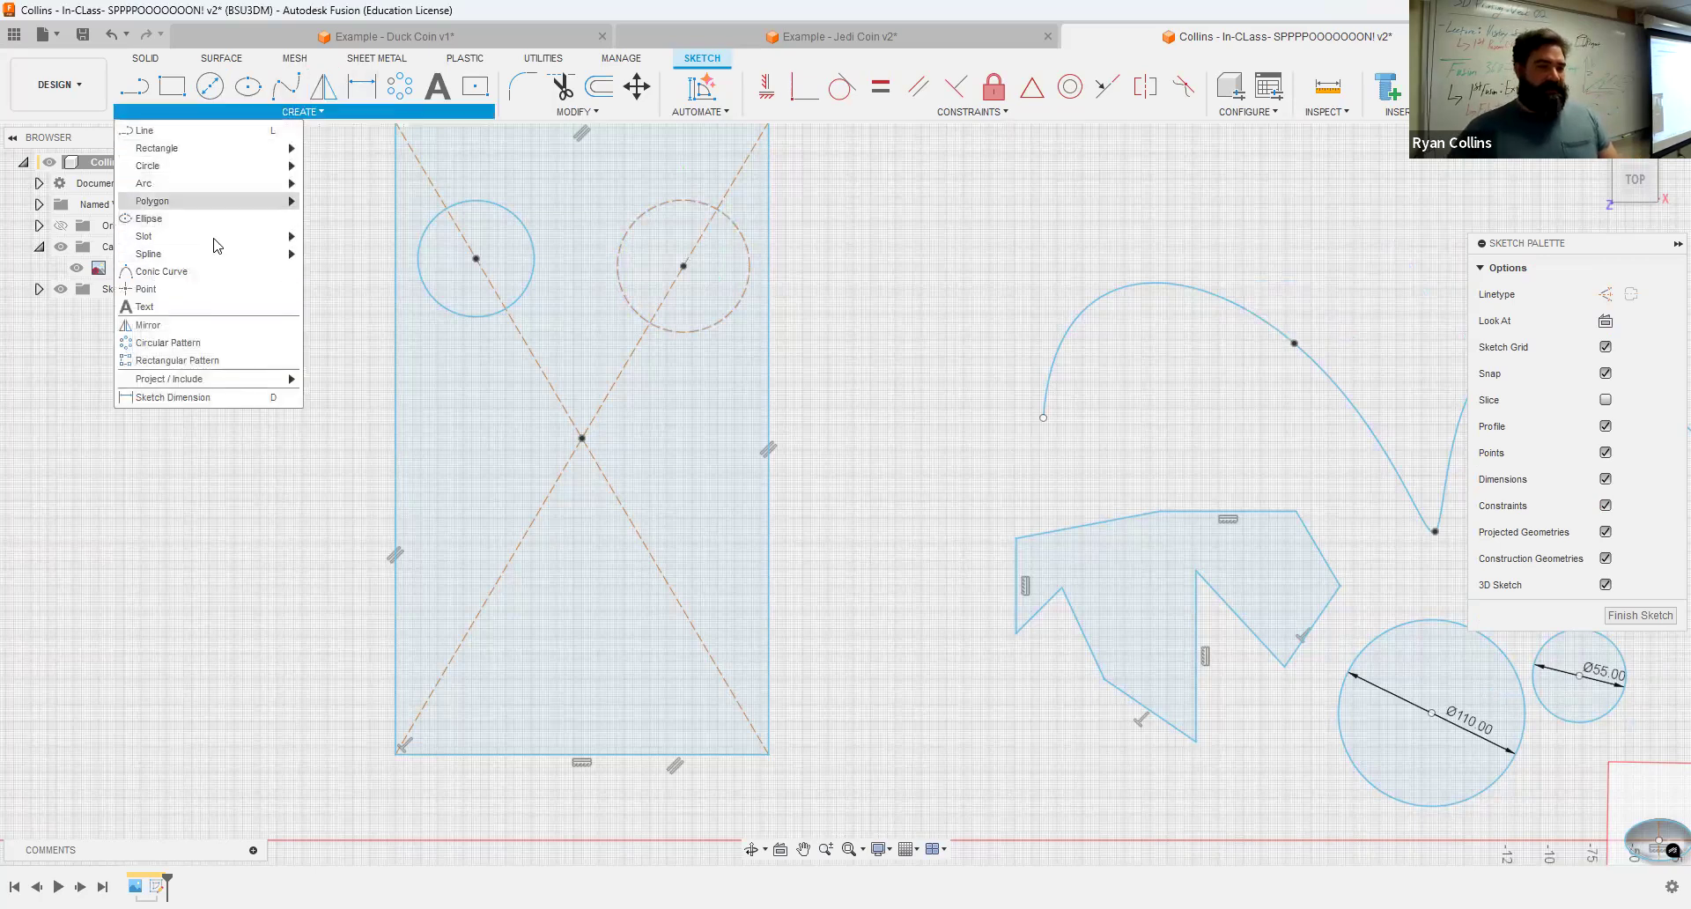
mouse_move(215, 200)
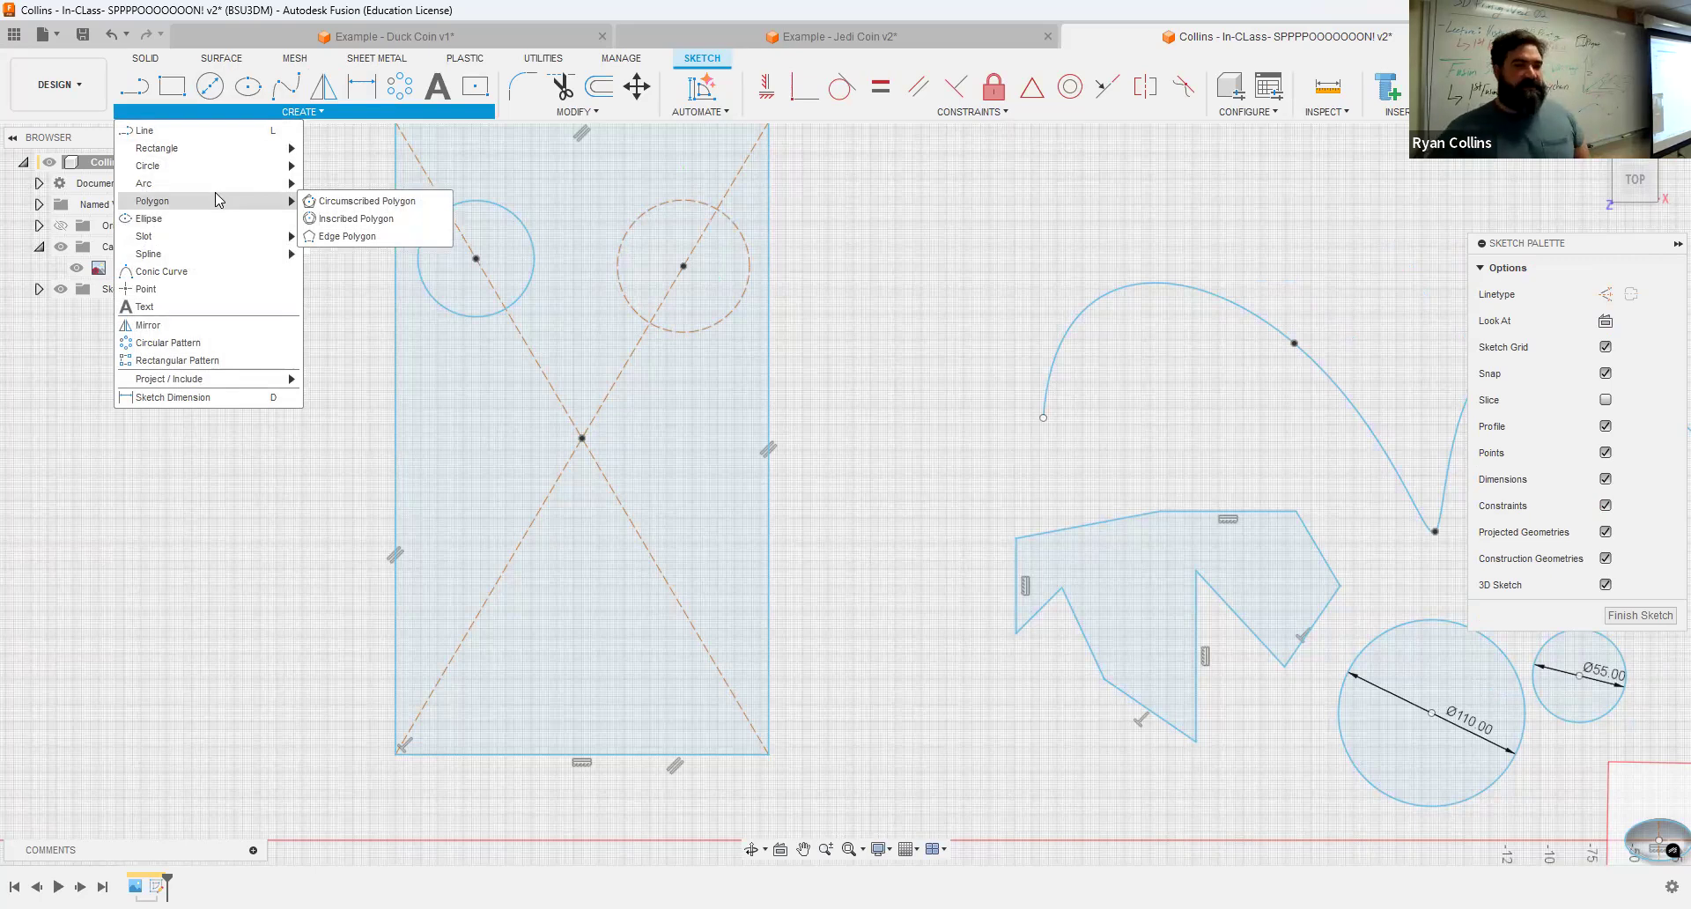
left_click(394, 197)
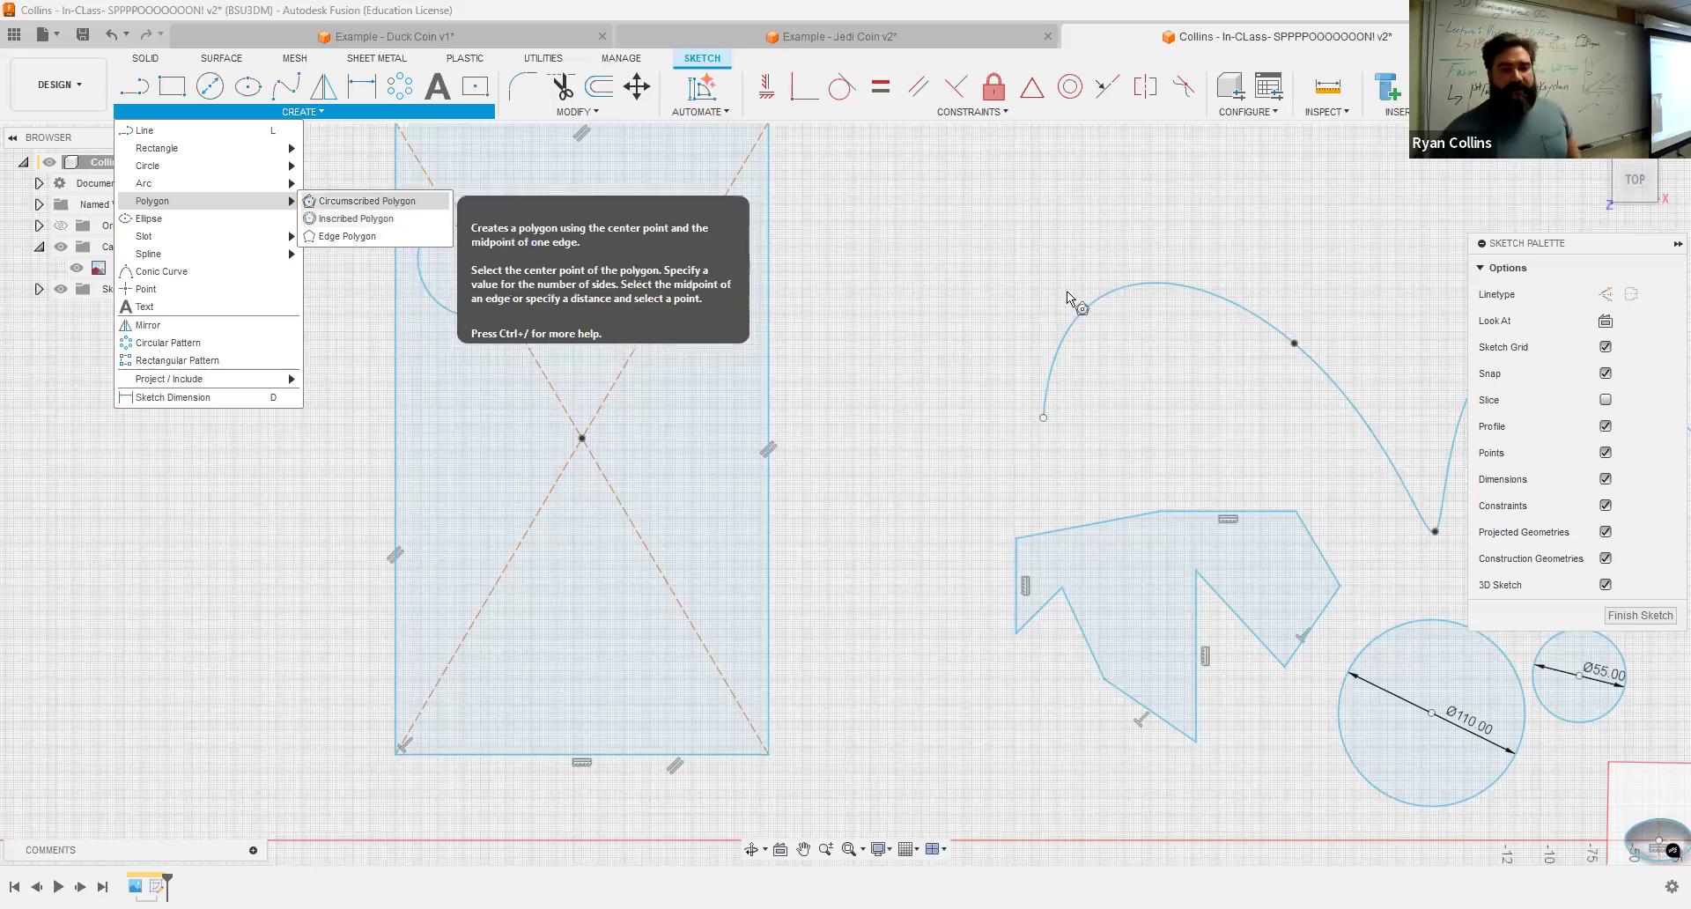
scroll(1064, 290, "down", 4)
middle_click_drag(1064, 288, 803, 350)
left_click(832, 326)
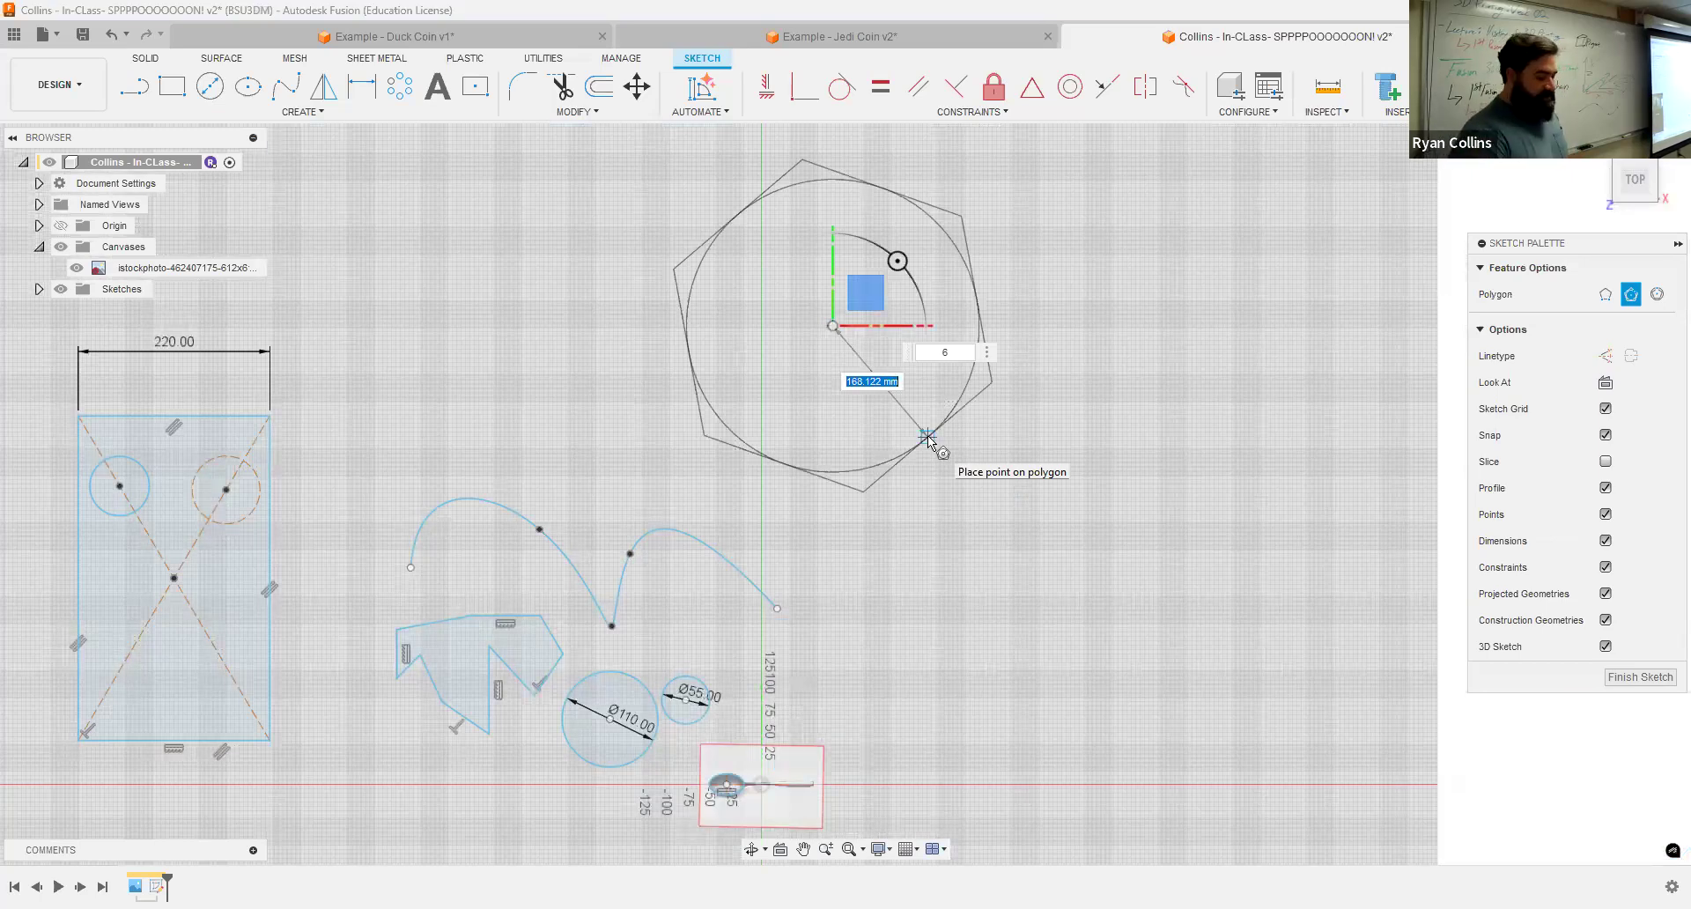
key("Tab")
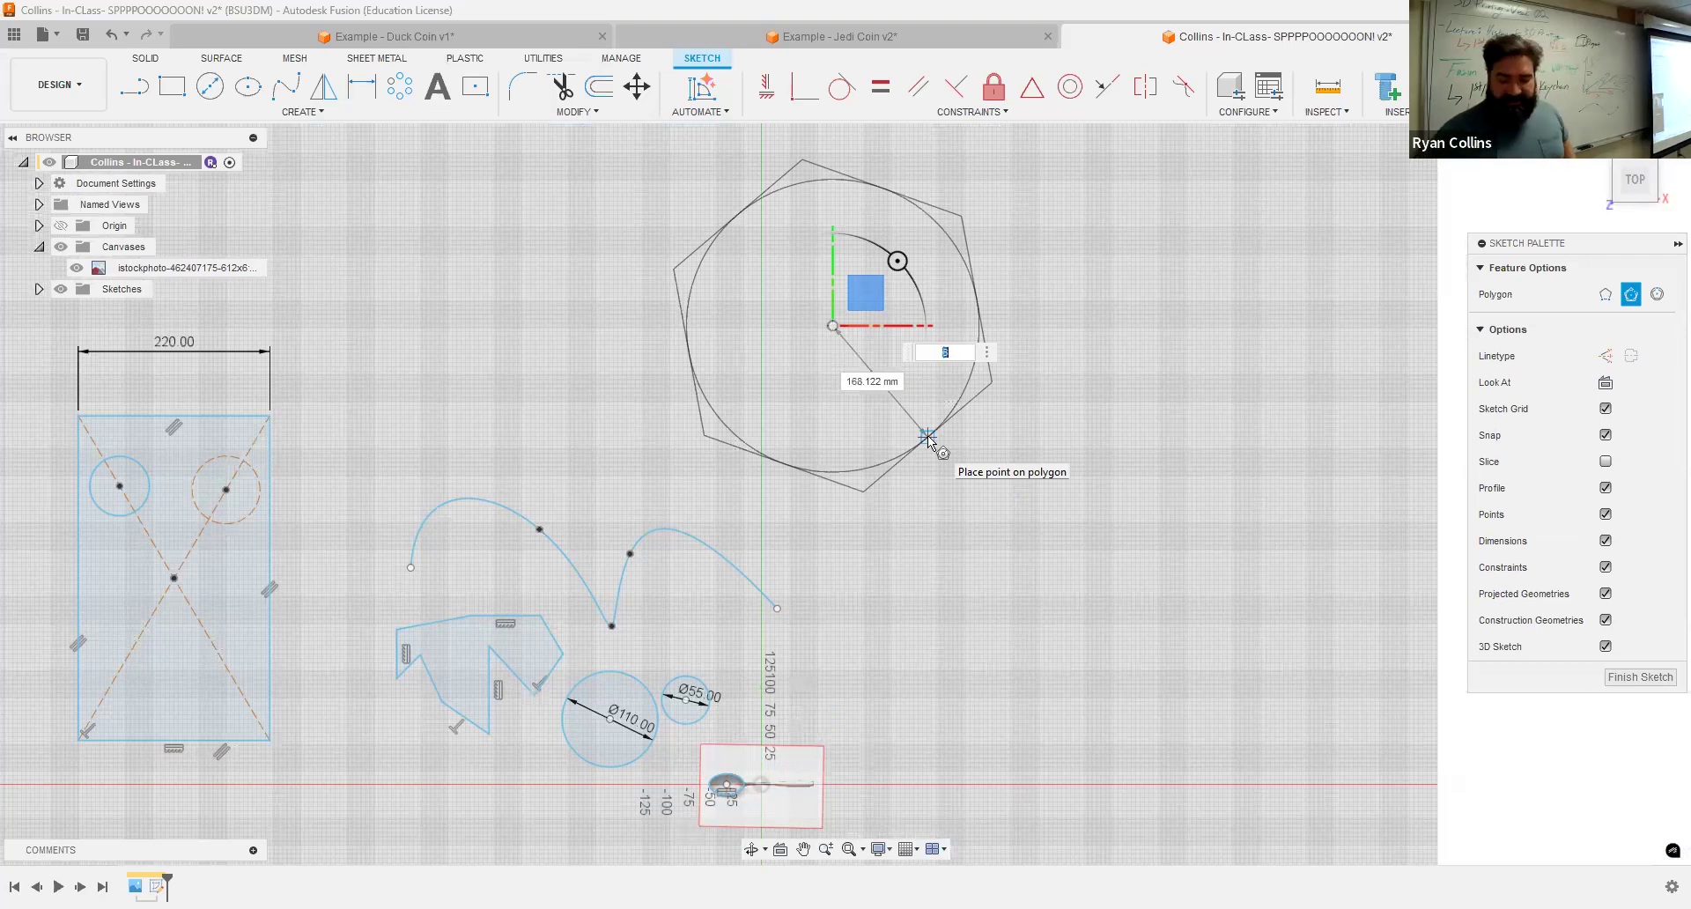
type("12")
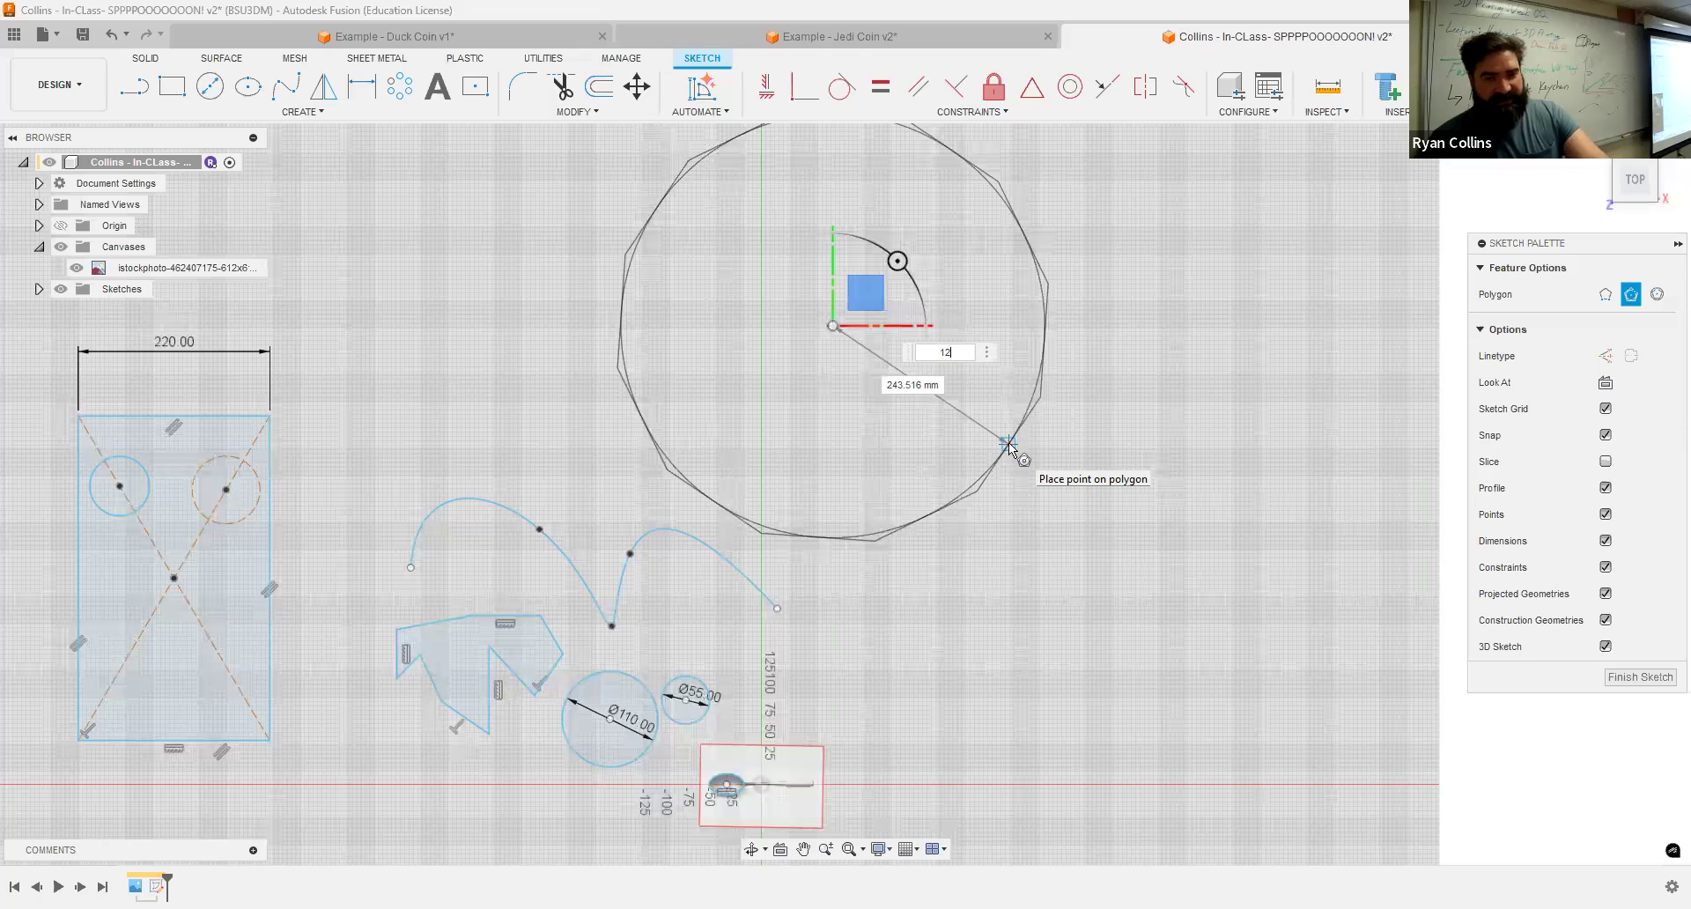
key("Tab")
type("25")
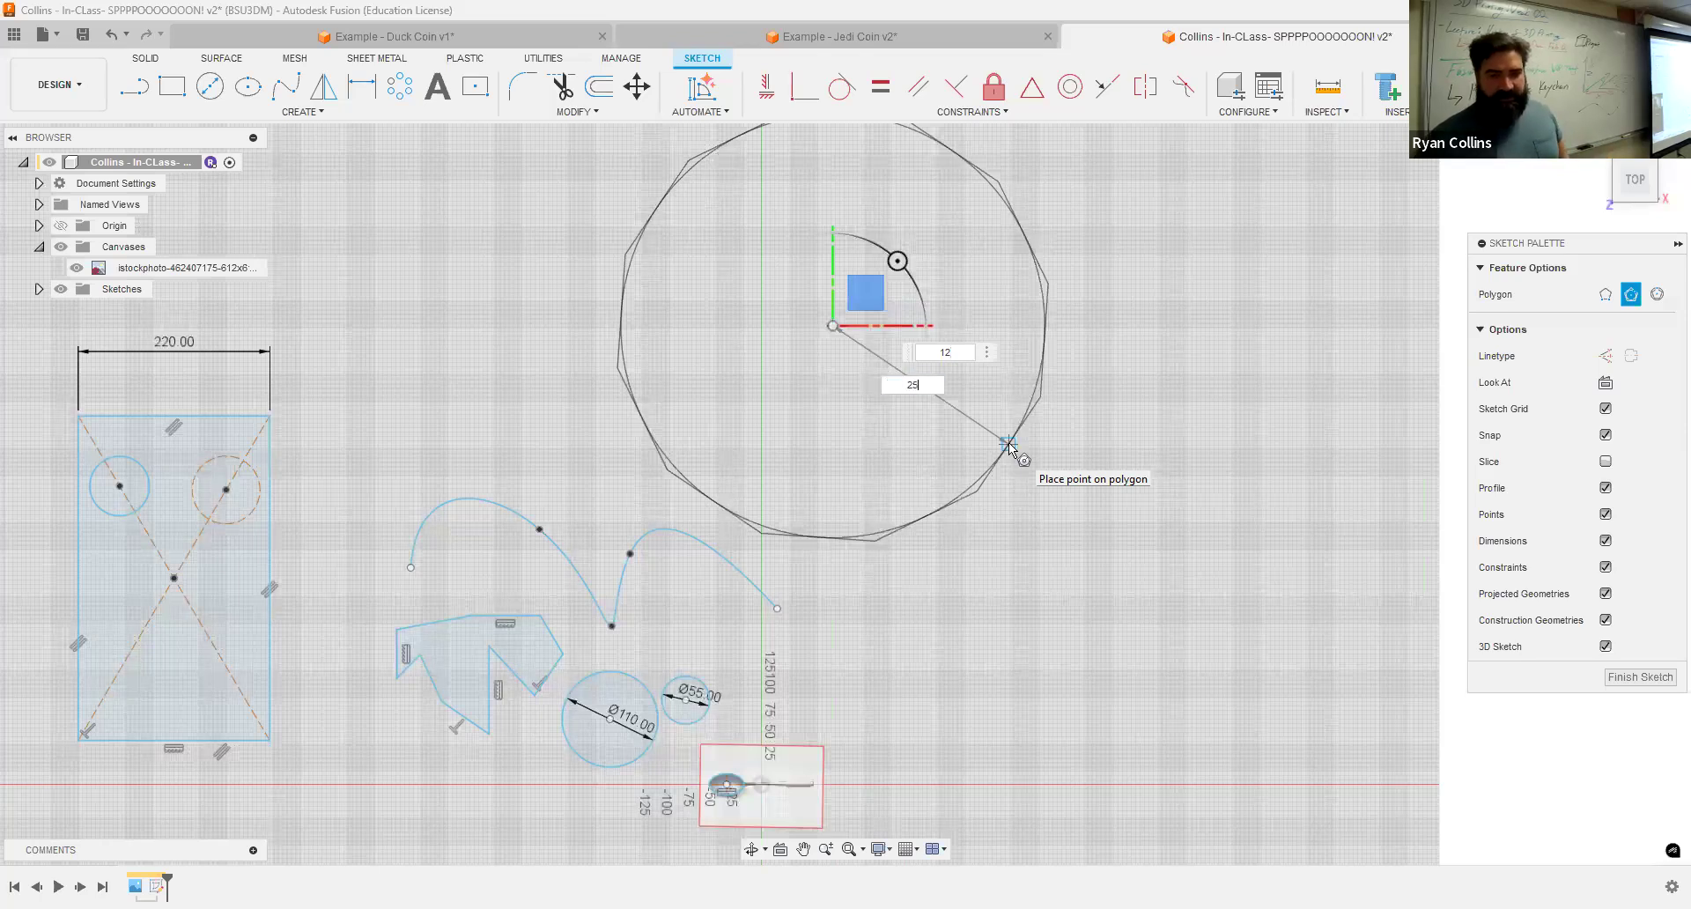
type("0")
key("Tab")
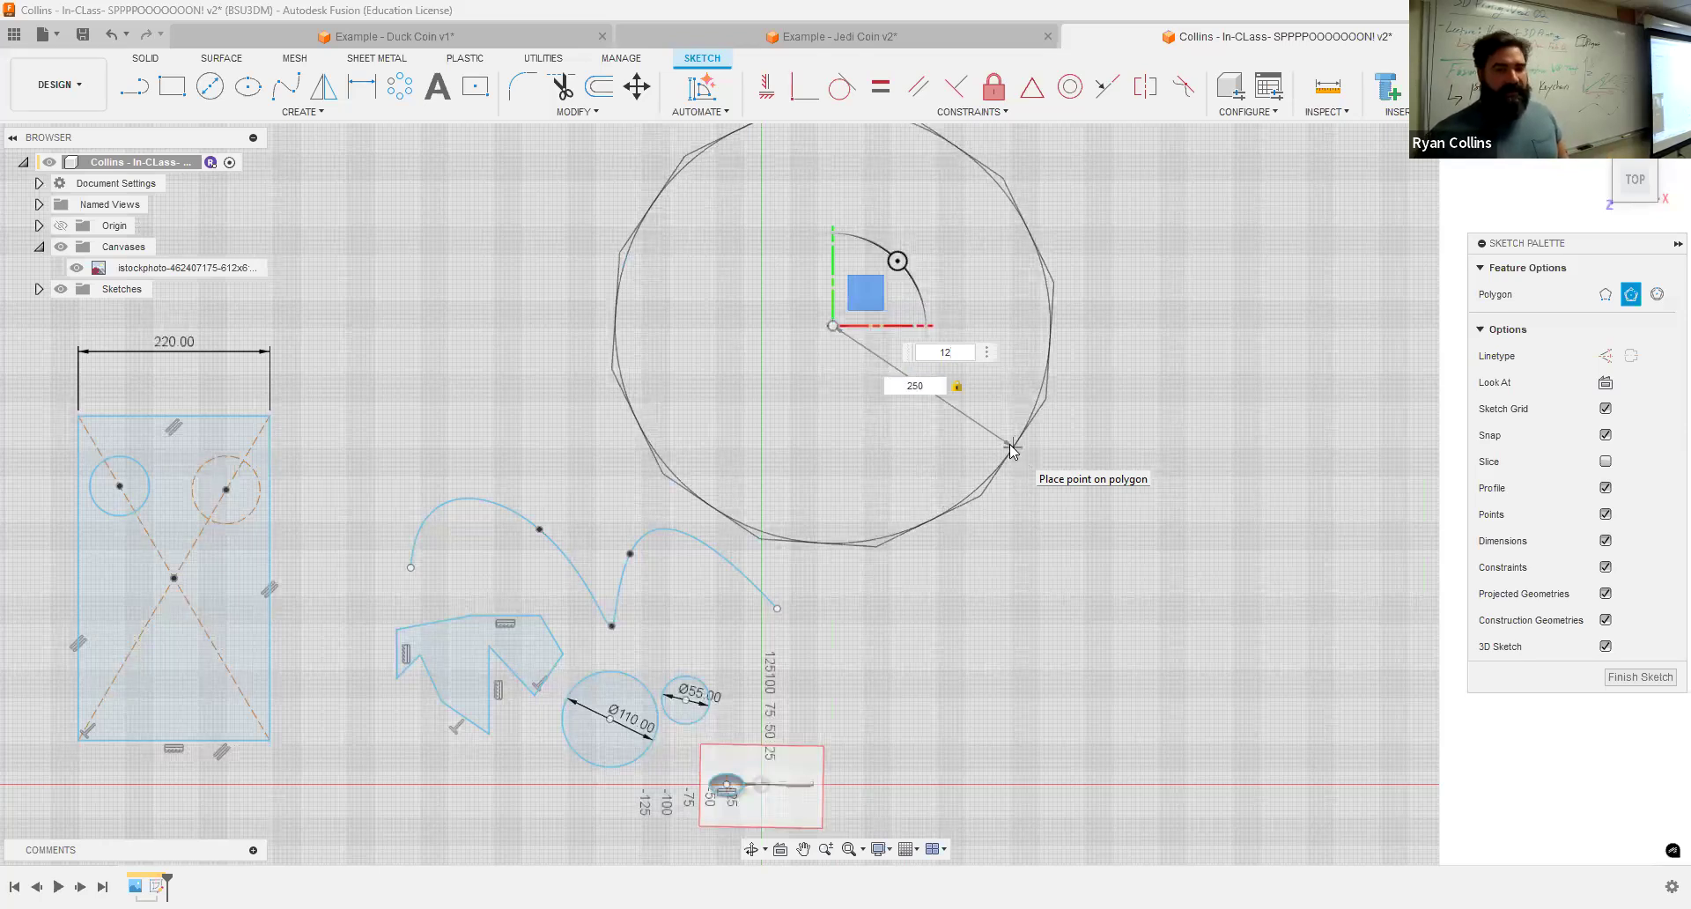
left_click(1011, 451)
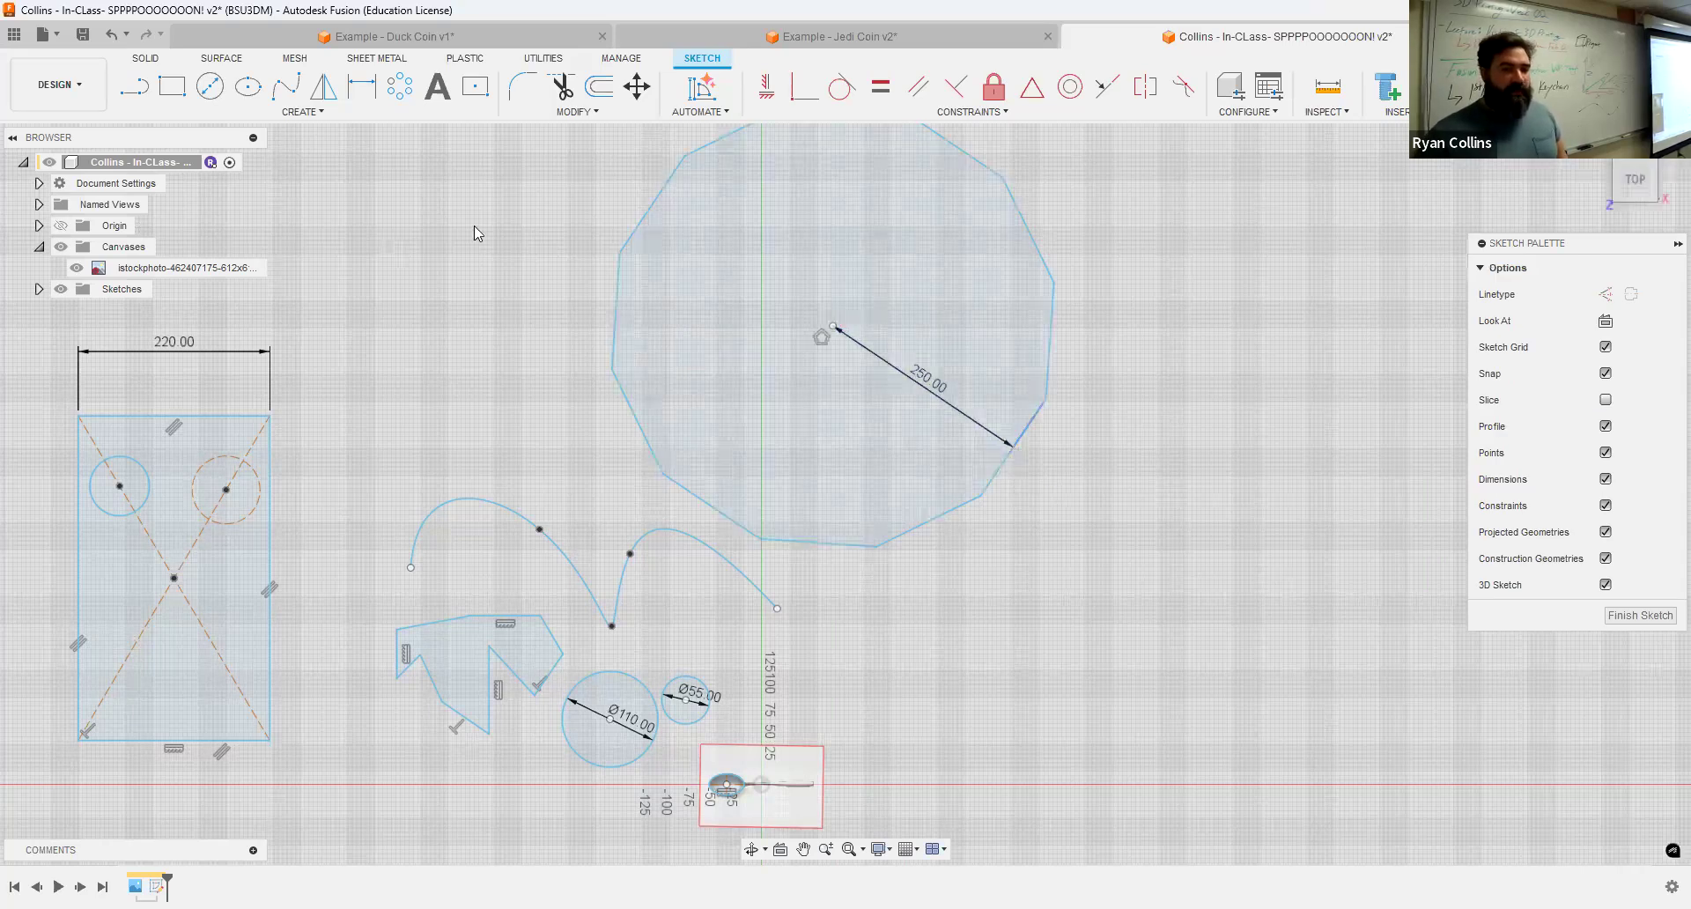
Step: Apply a horizontal/vertical constraint to the polygon's top edge so it sits level
scroll(1062, 395, "down", 1)
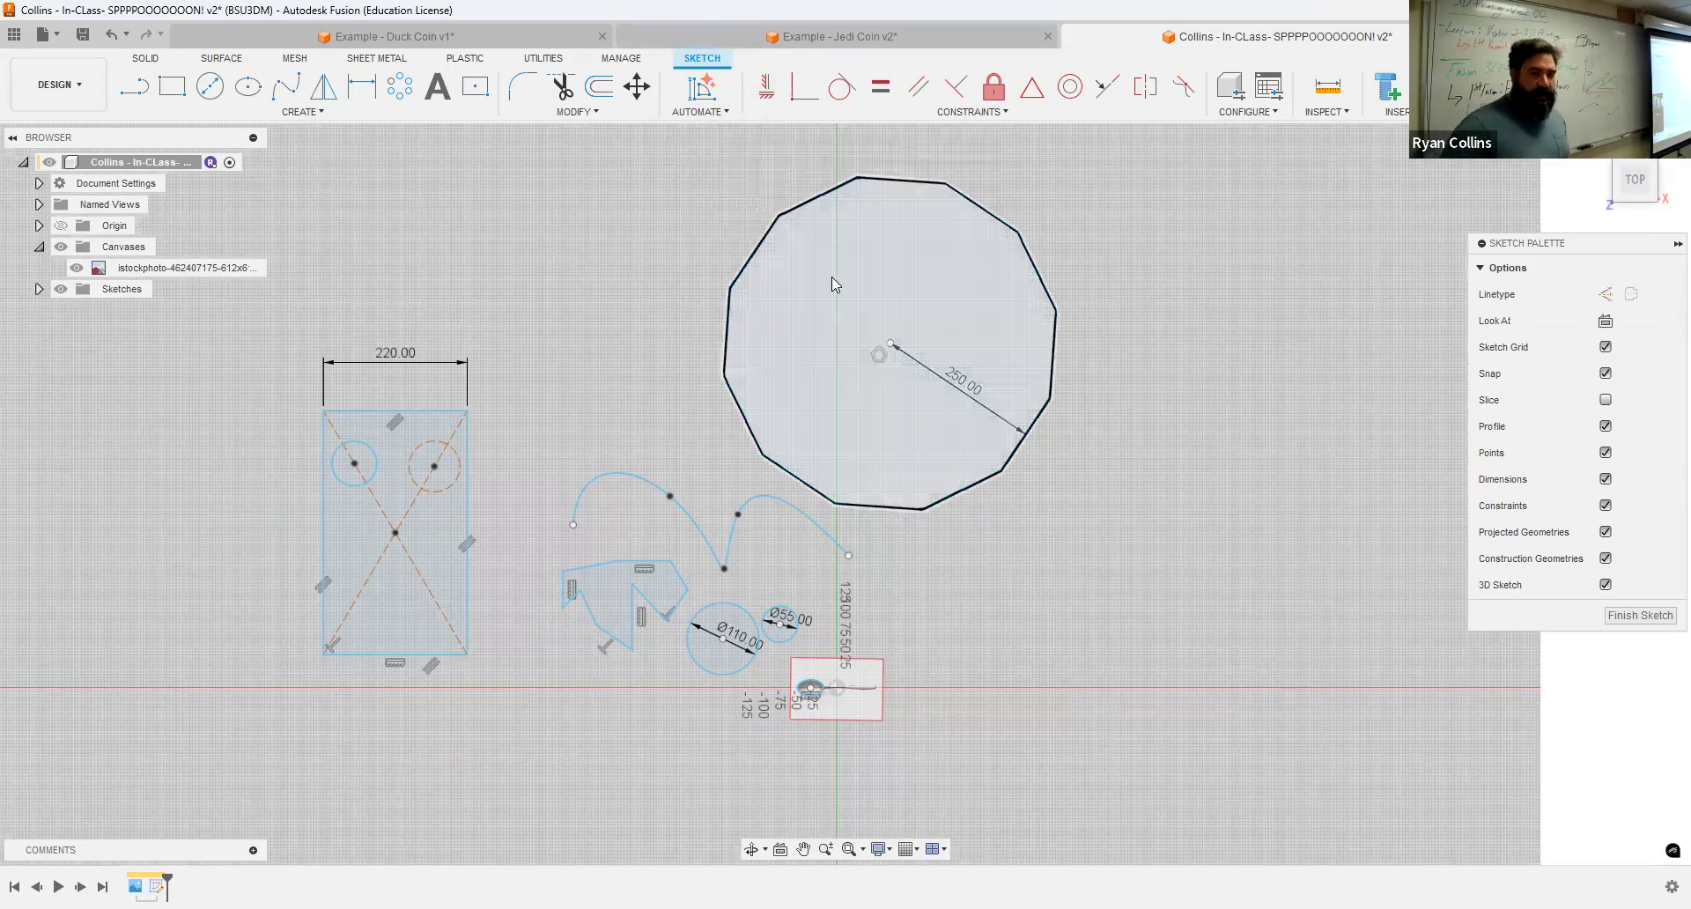
scroll(833, 287, "up", 3)
scroll(1011, 415, "down", 2)
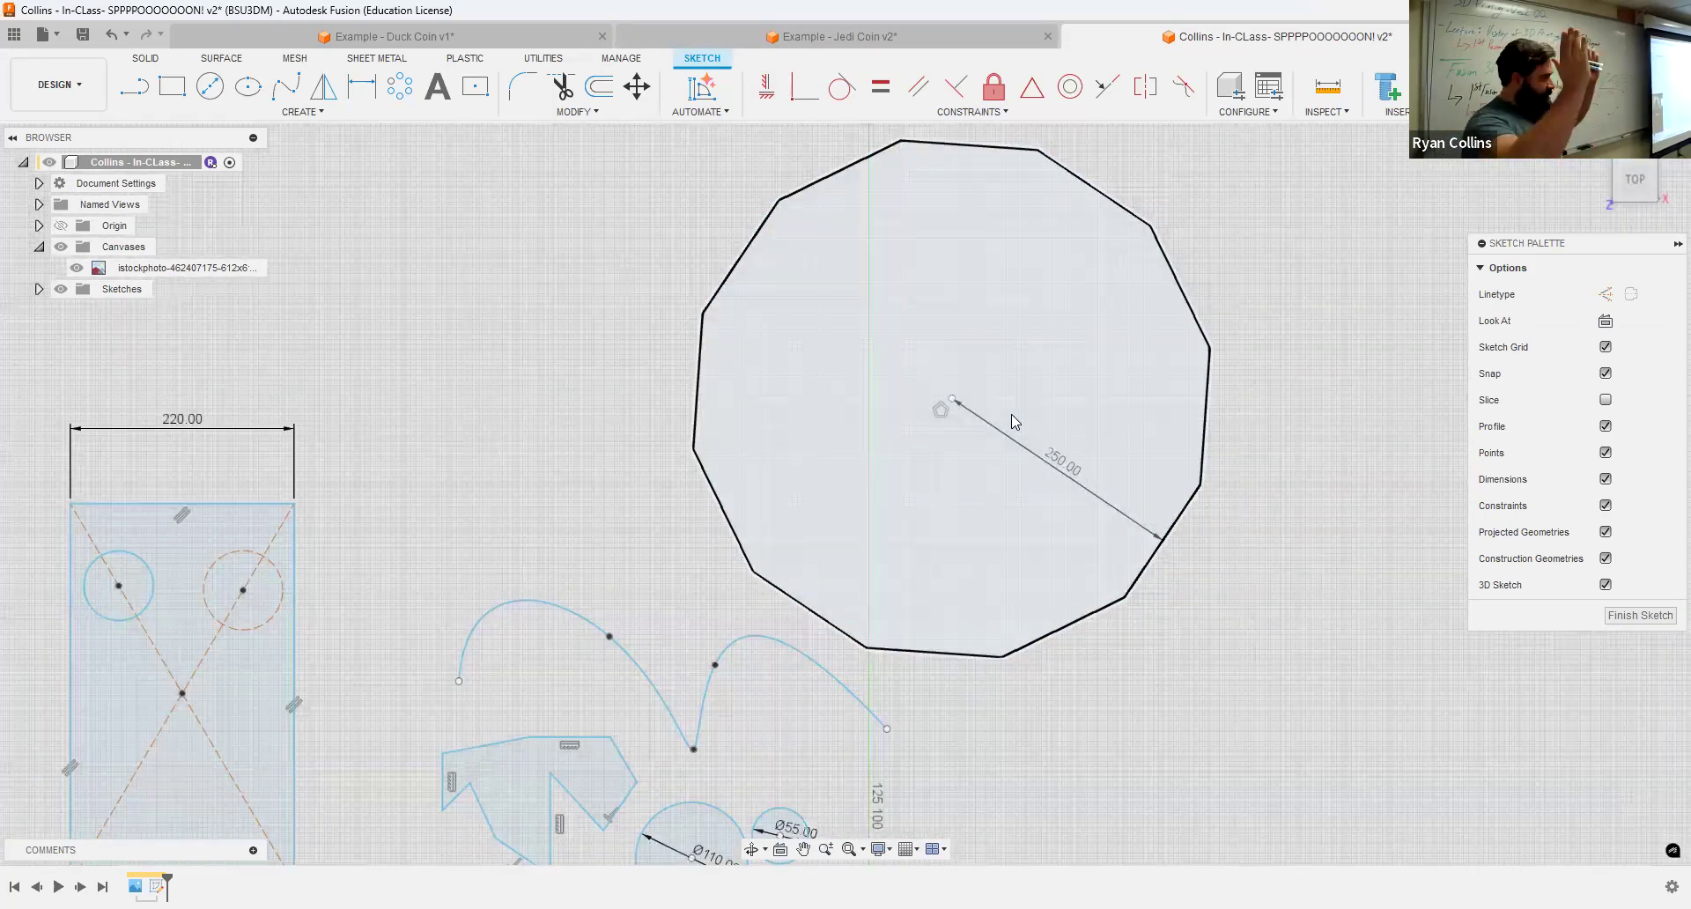
left_click(767, 88)
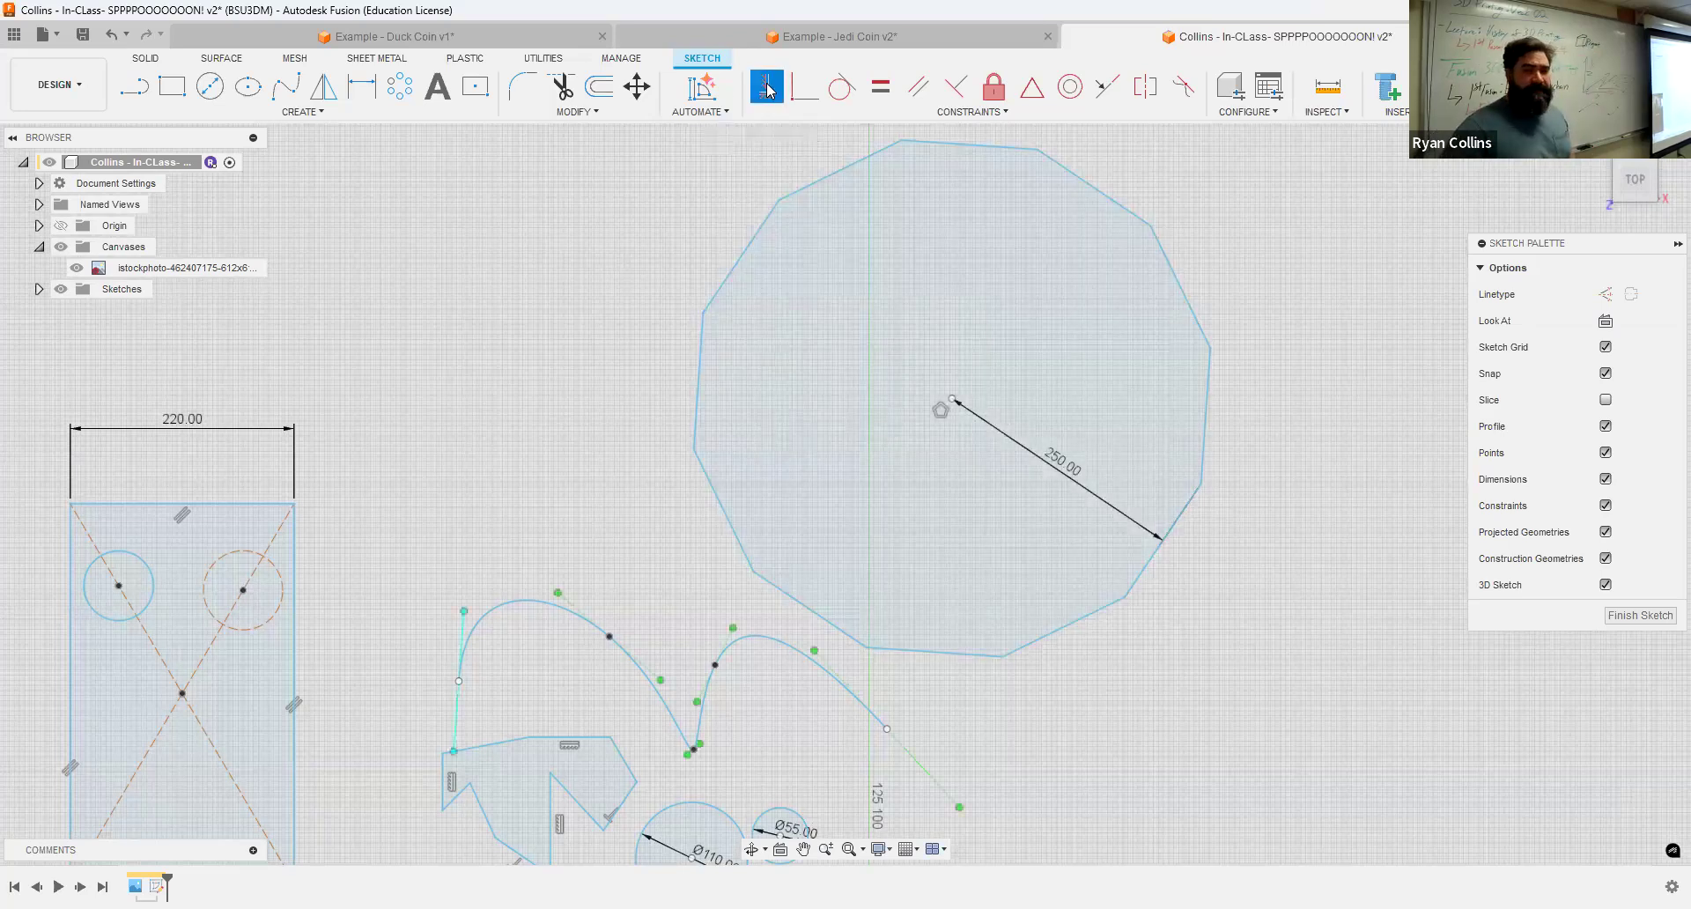
left_click(974, 148)
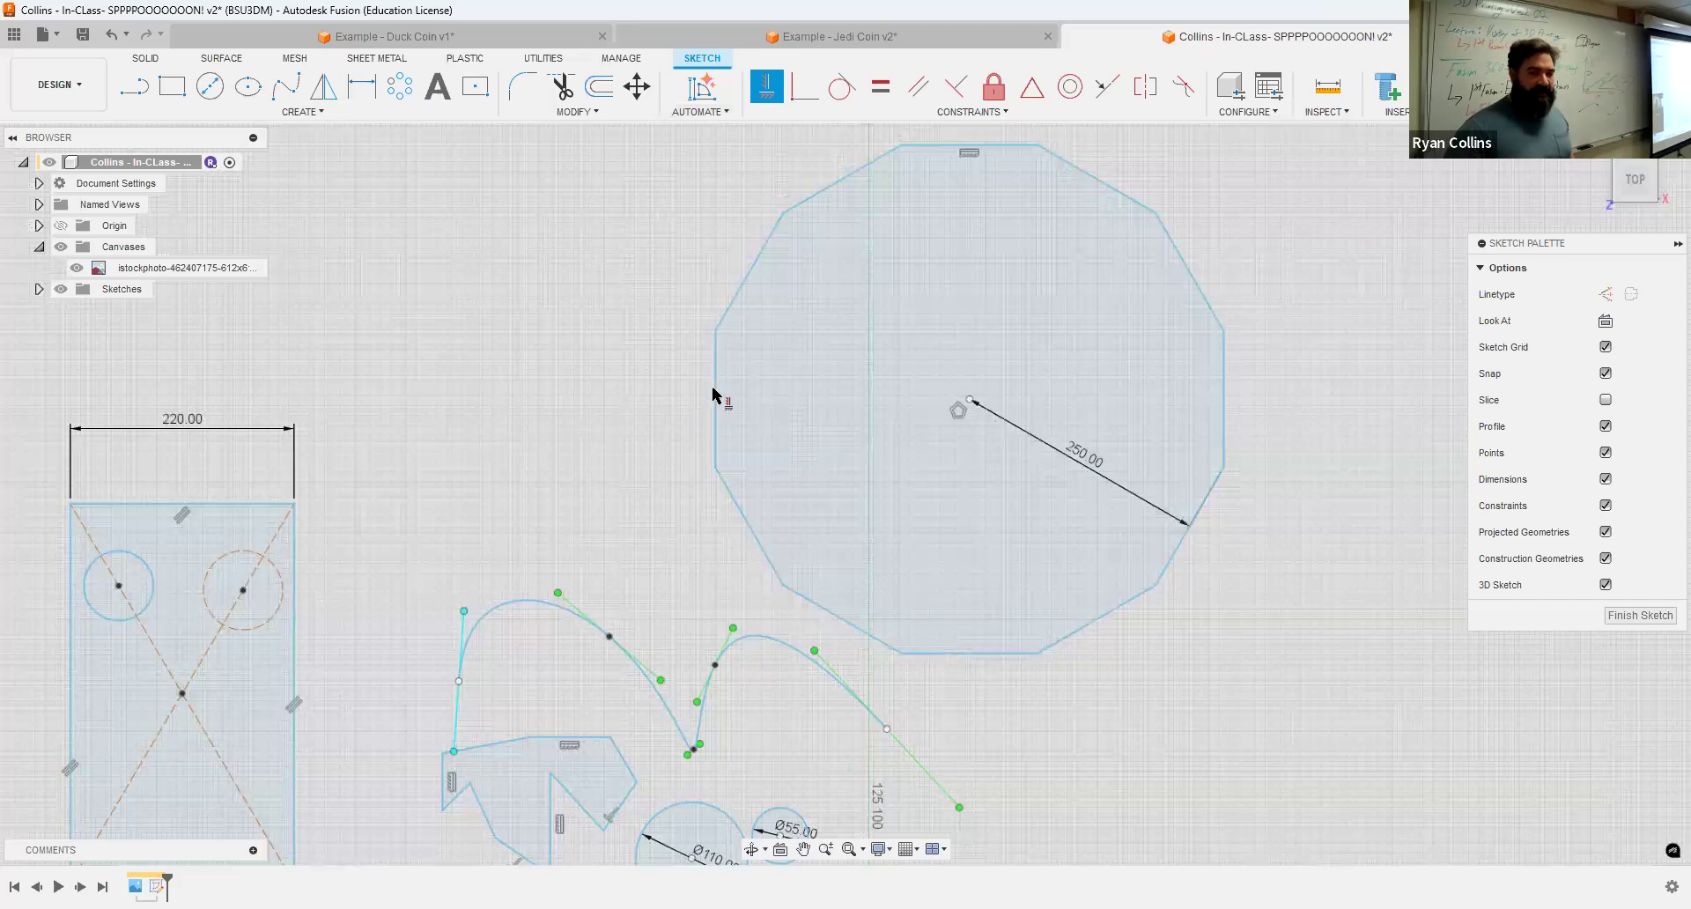
left_click(715, 397)
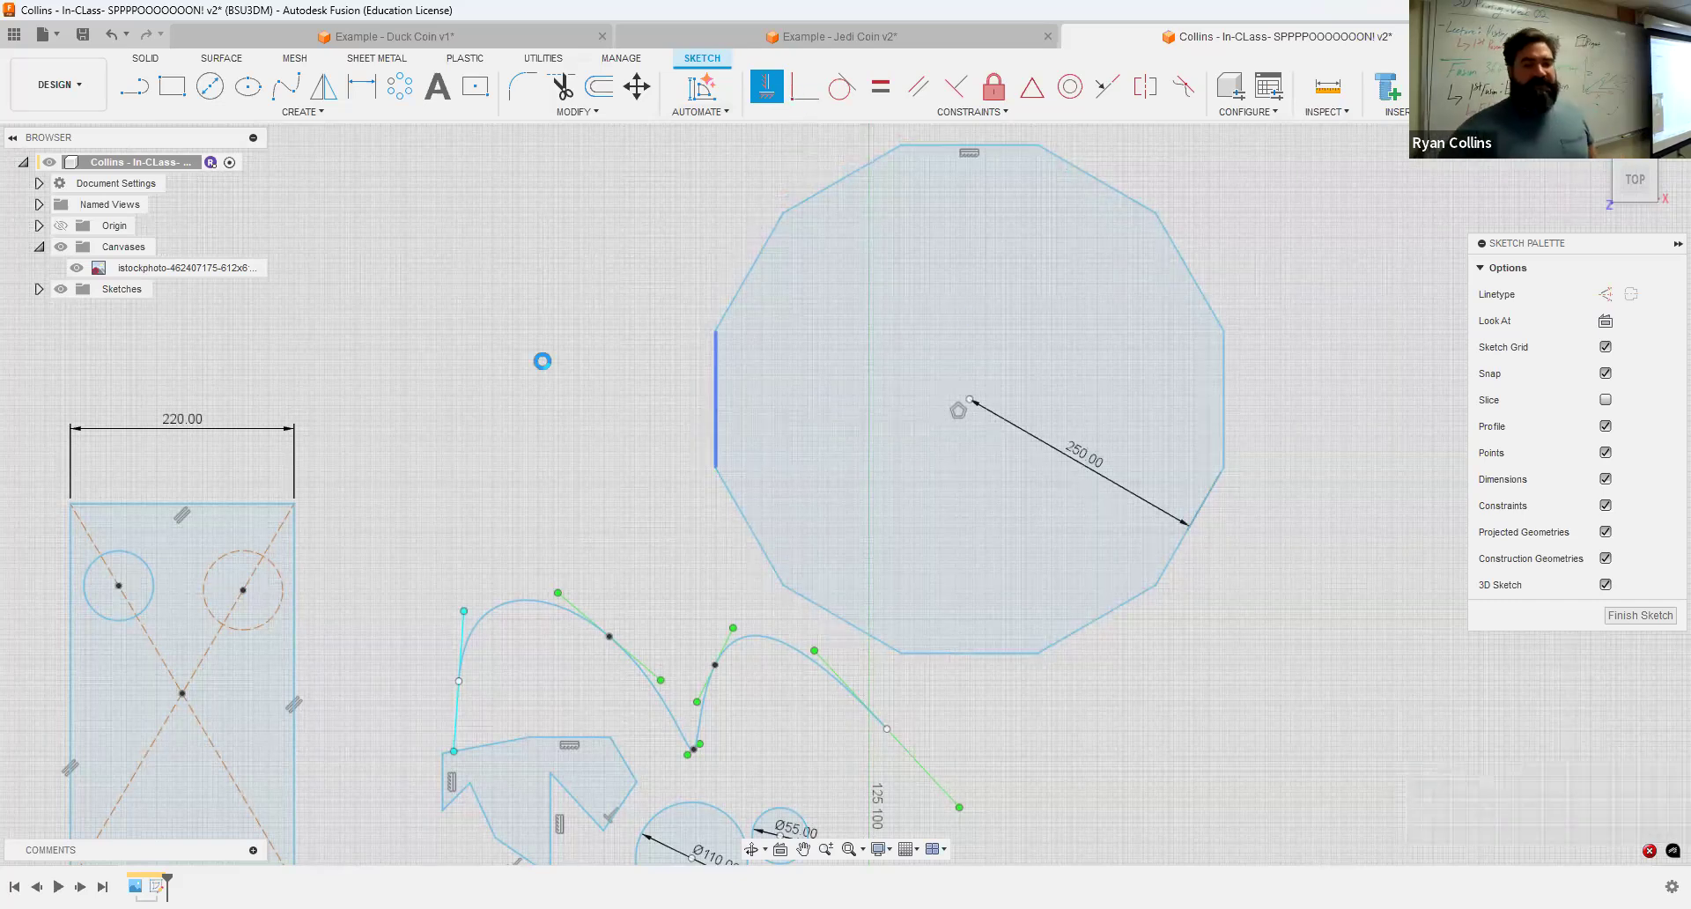
key("Escape")
Step: Draw a line from left of the rectangle ending on the left circle inside it
mouse_move(566, 354)
middle_mouse_down()
mouse_move(962, 418)
mouse_move(995, 363)
middle_mouse_up()
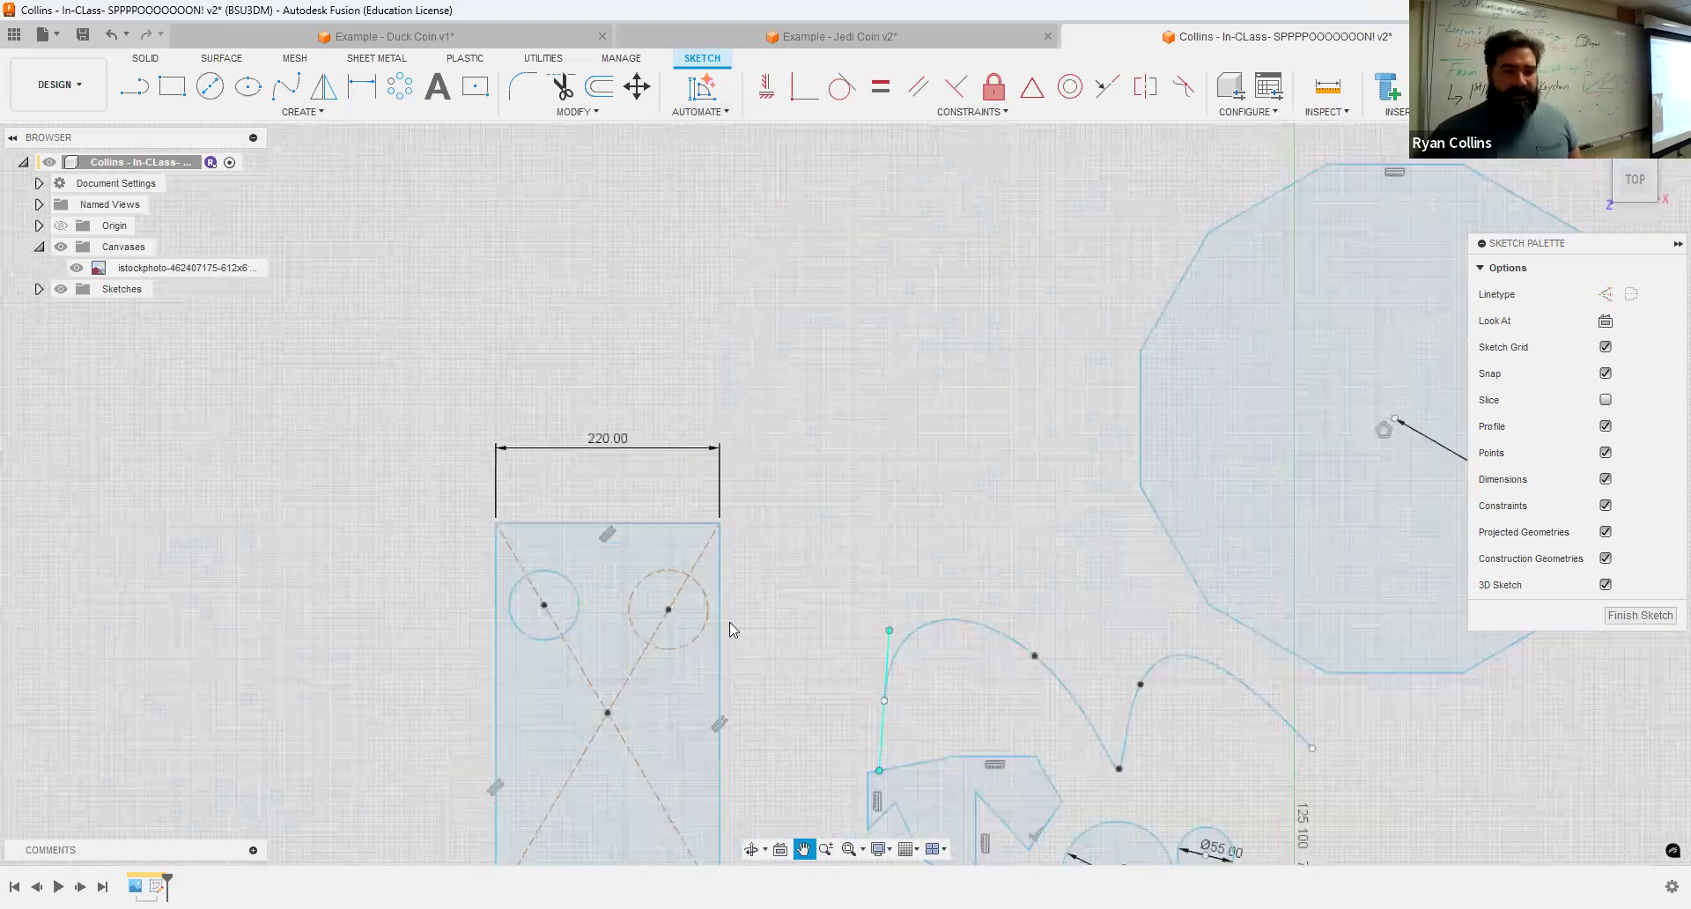
key("l")
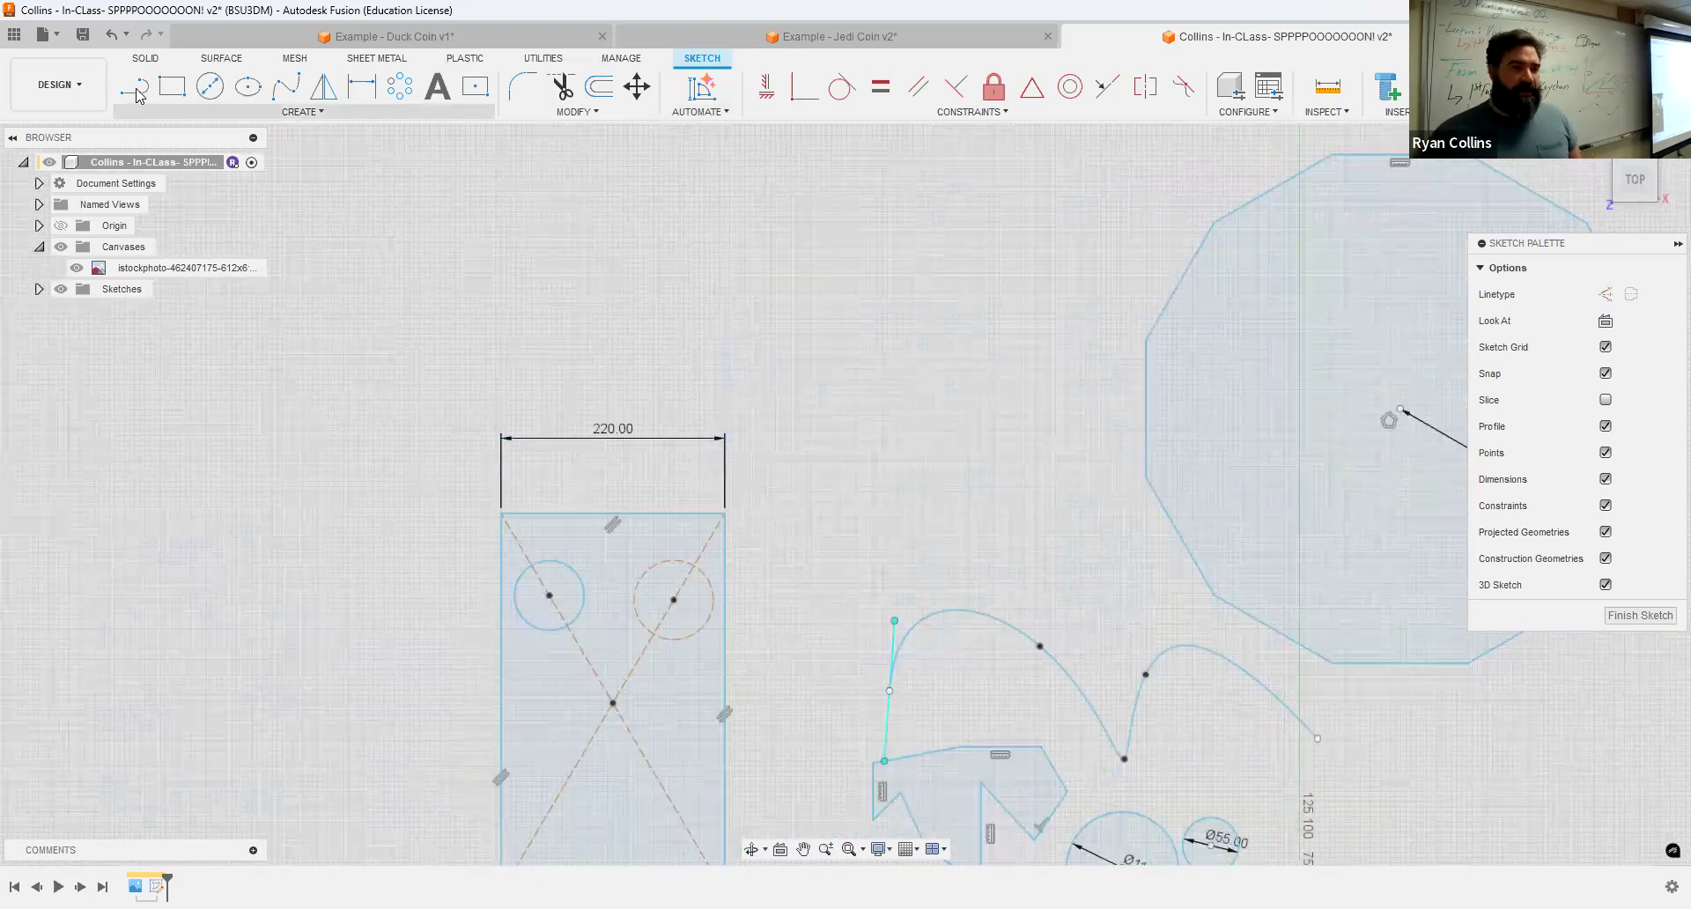
left_click(346, 628)
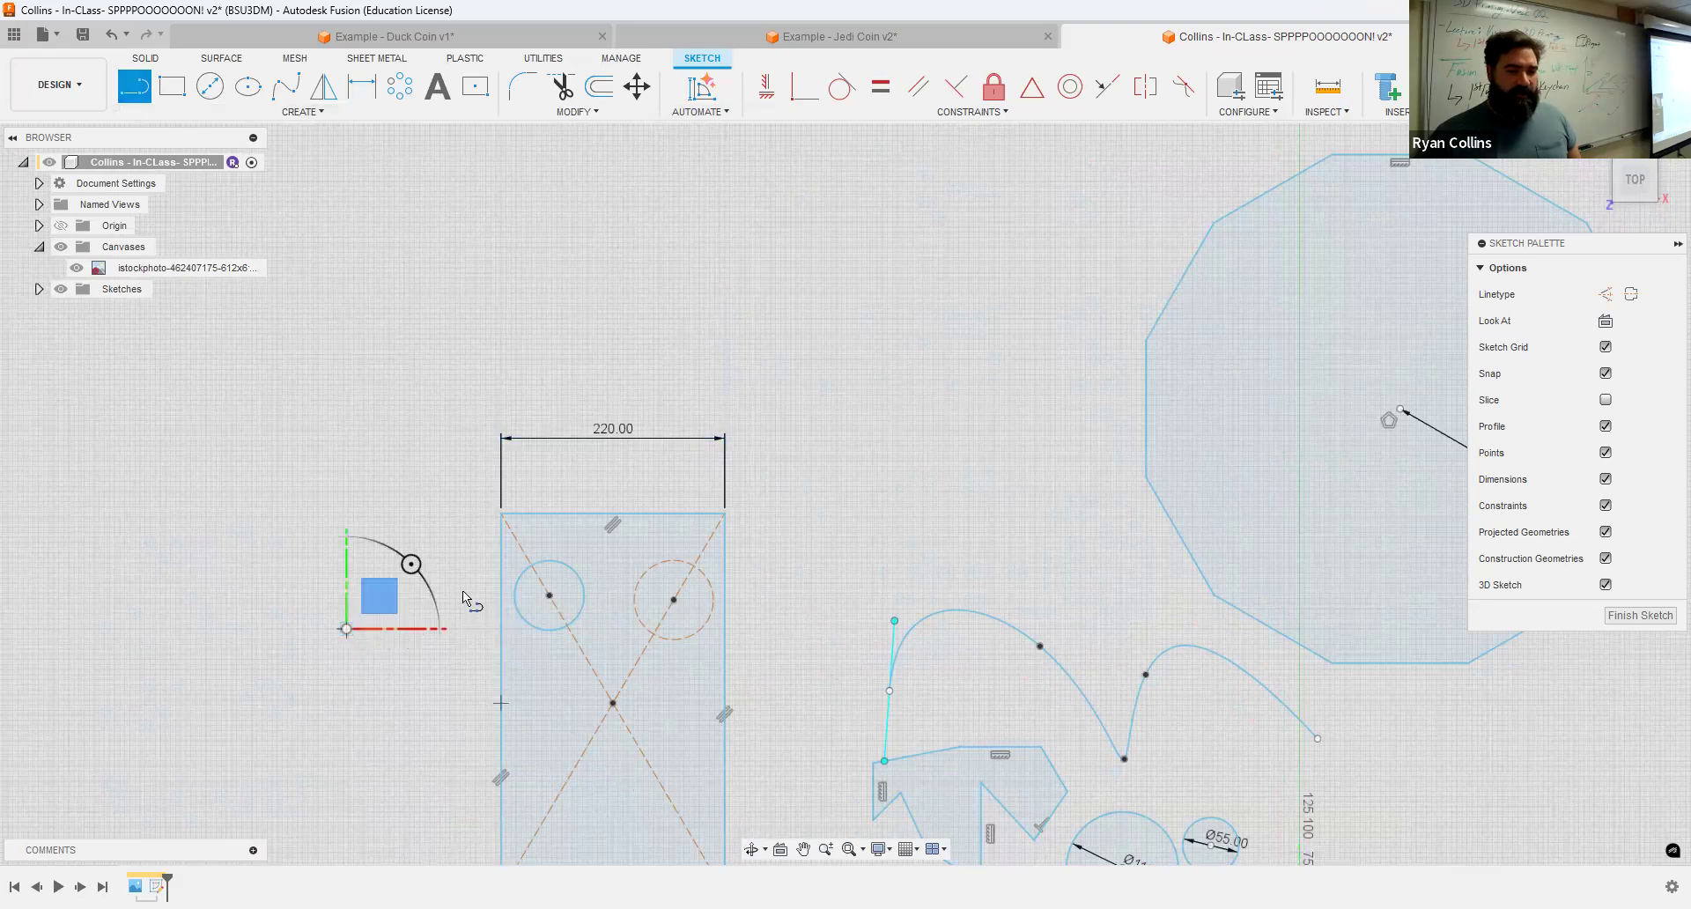
left_click(521, 572)
key("Escape")
Step: Constrain the new line tangent to the left circle
scroll(522, 572, "up", 5)
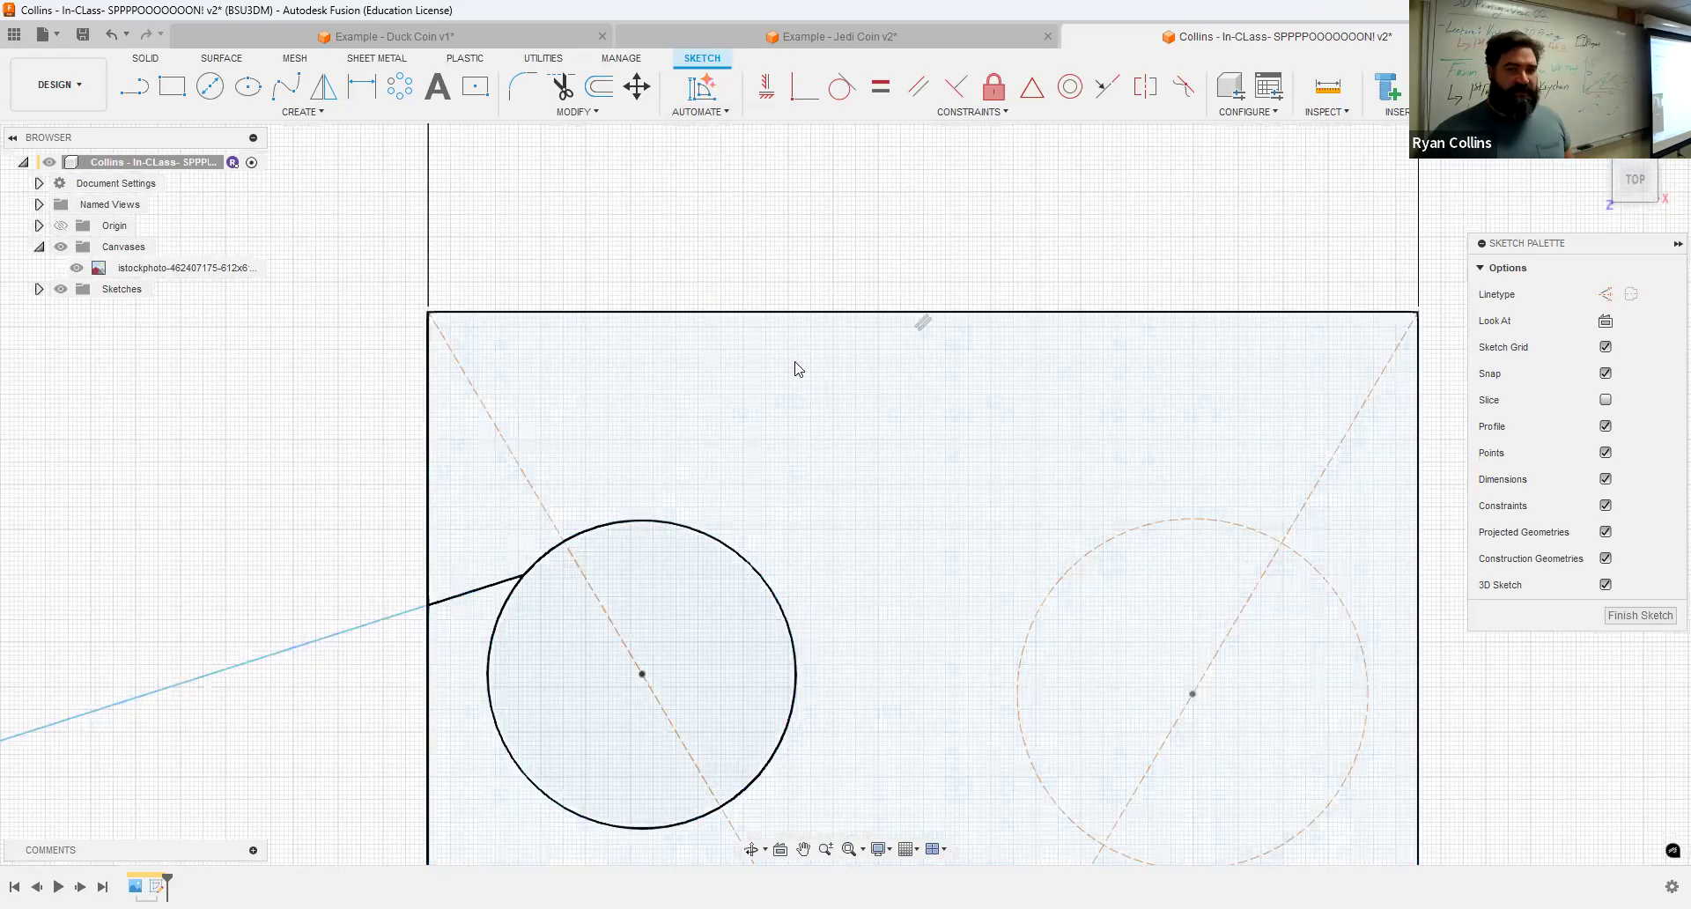
left_click(842, 86)
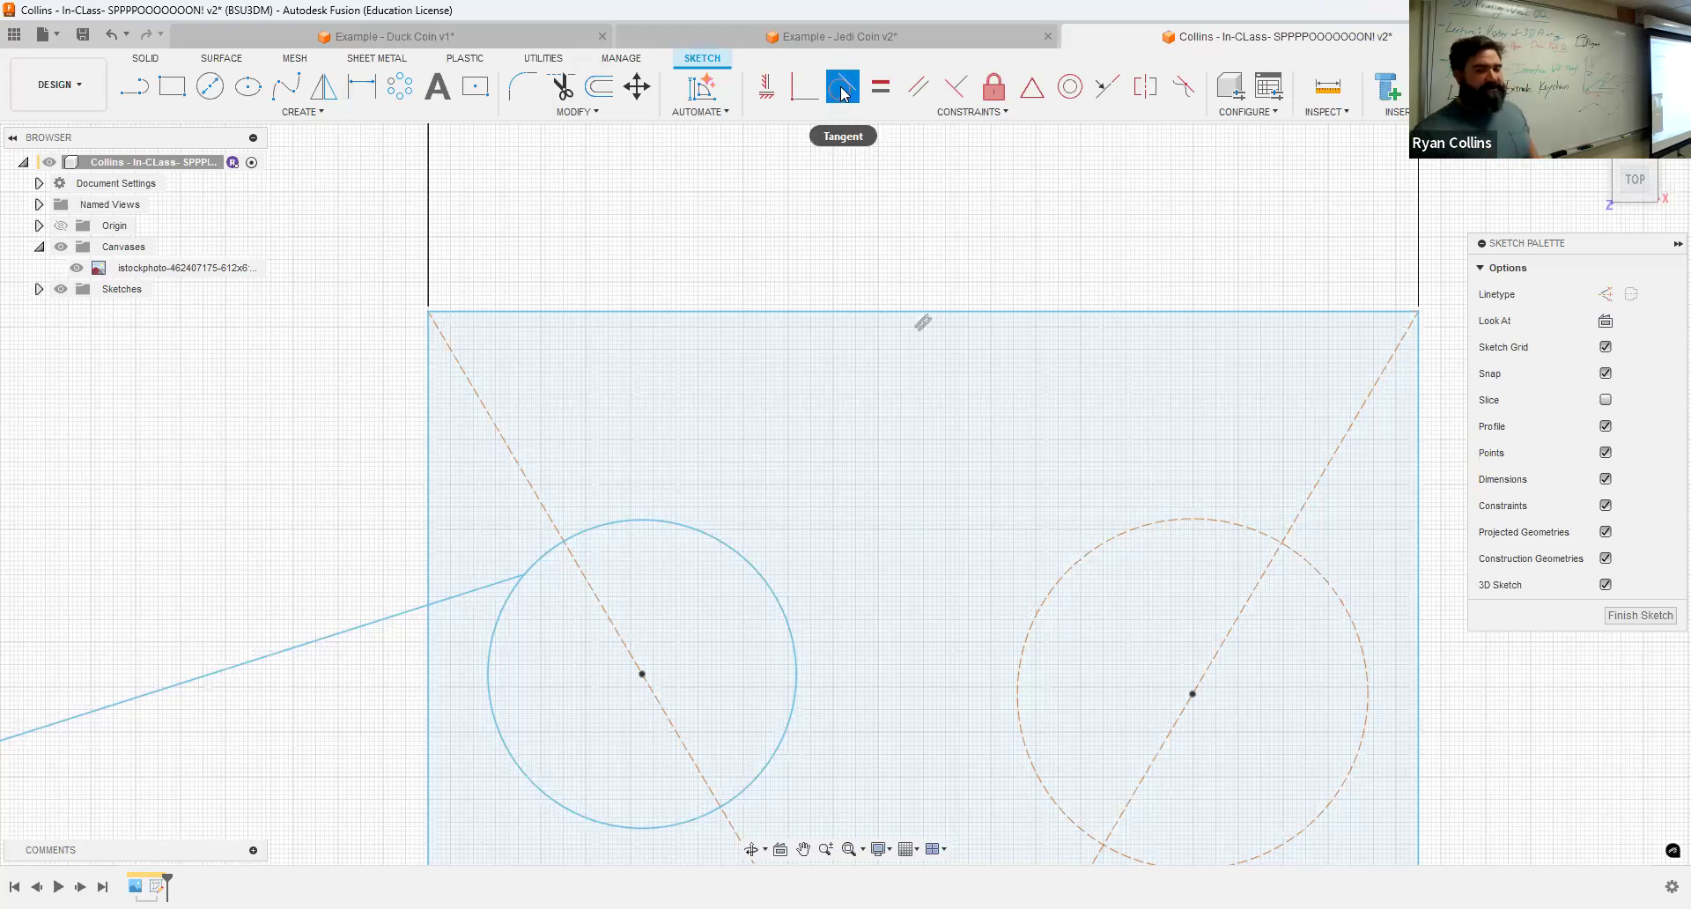
left_click(343, 633)
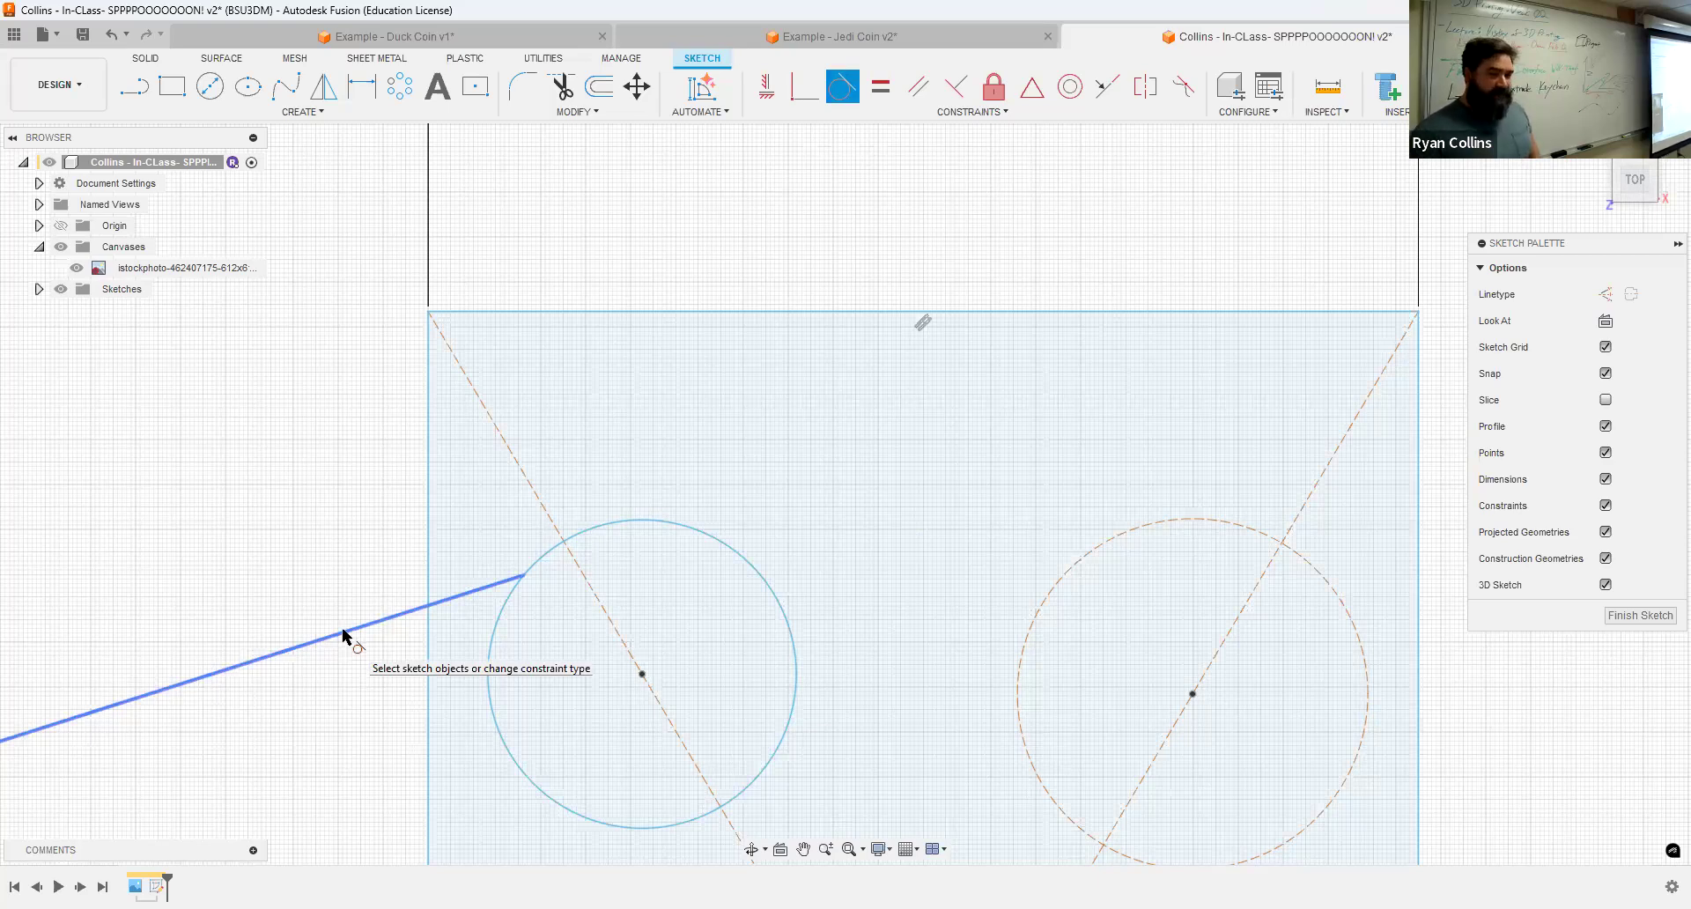
left_click(344, 636)
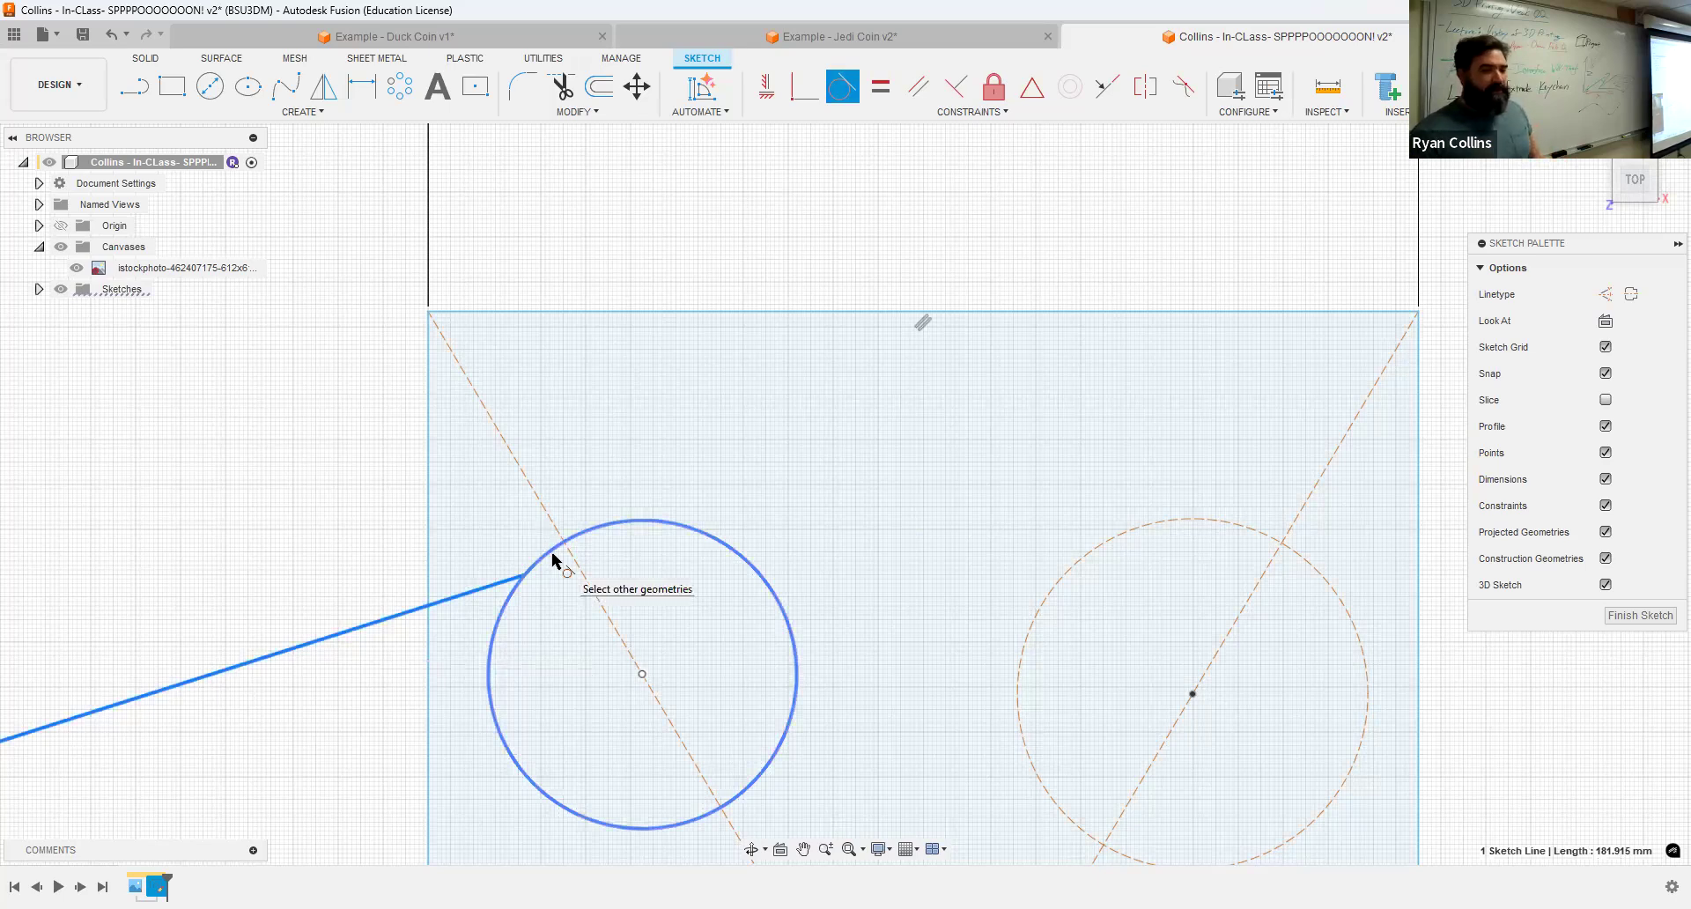
left_click(555, 560)
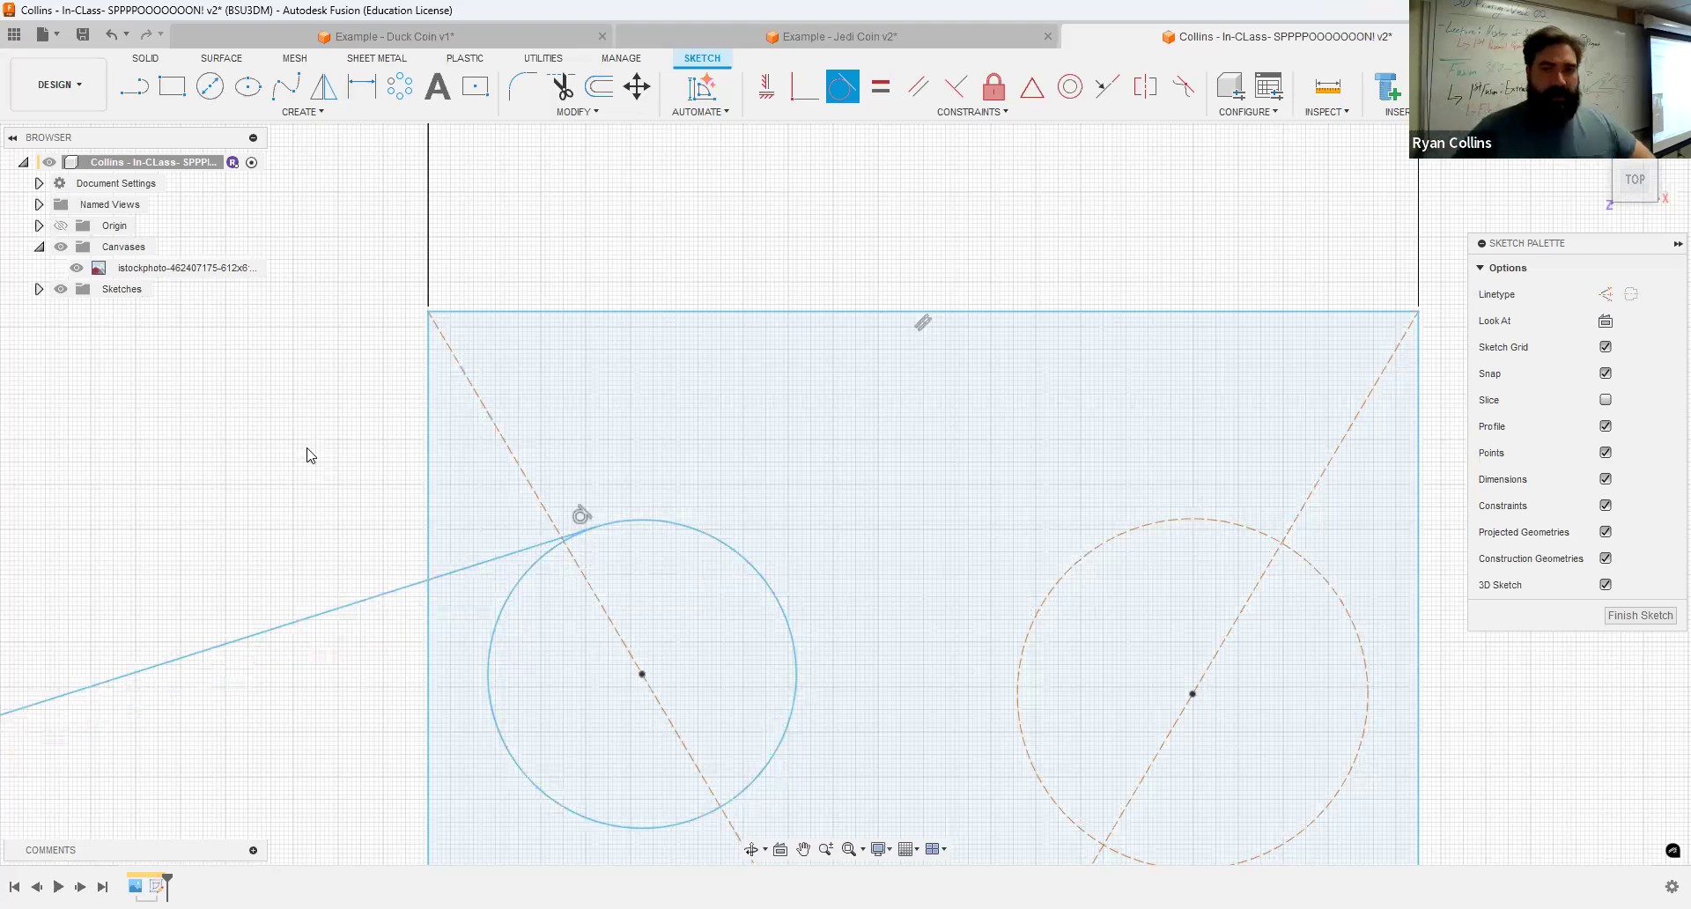
key("Escape")
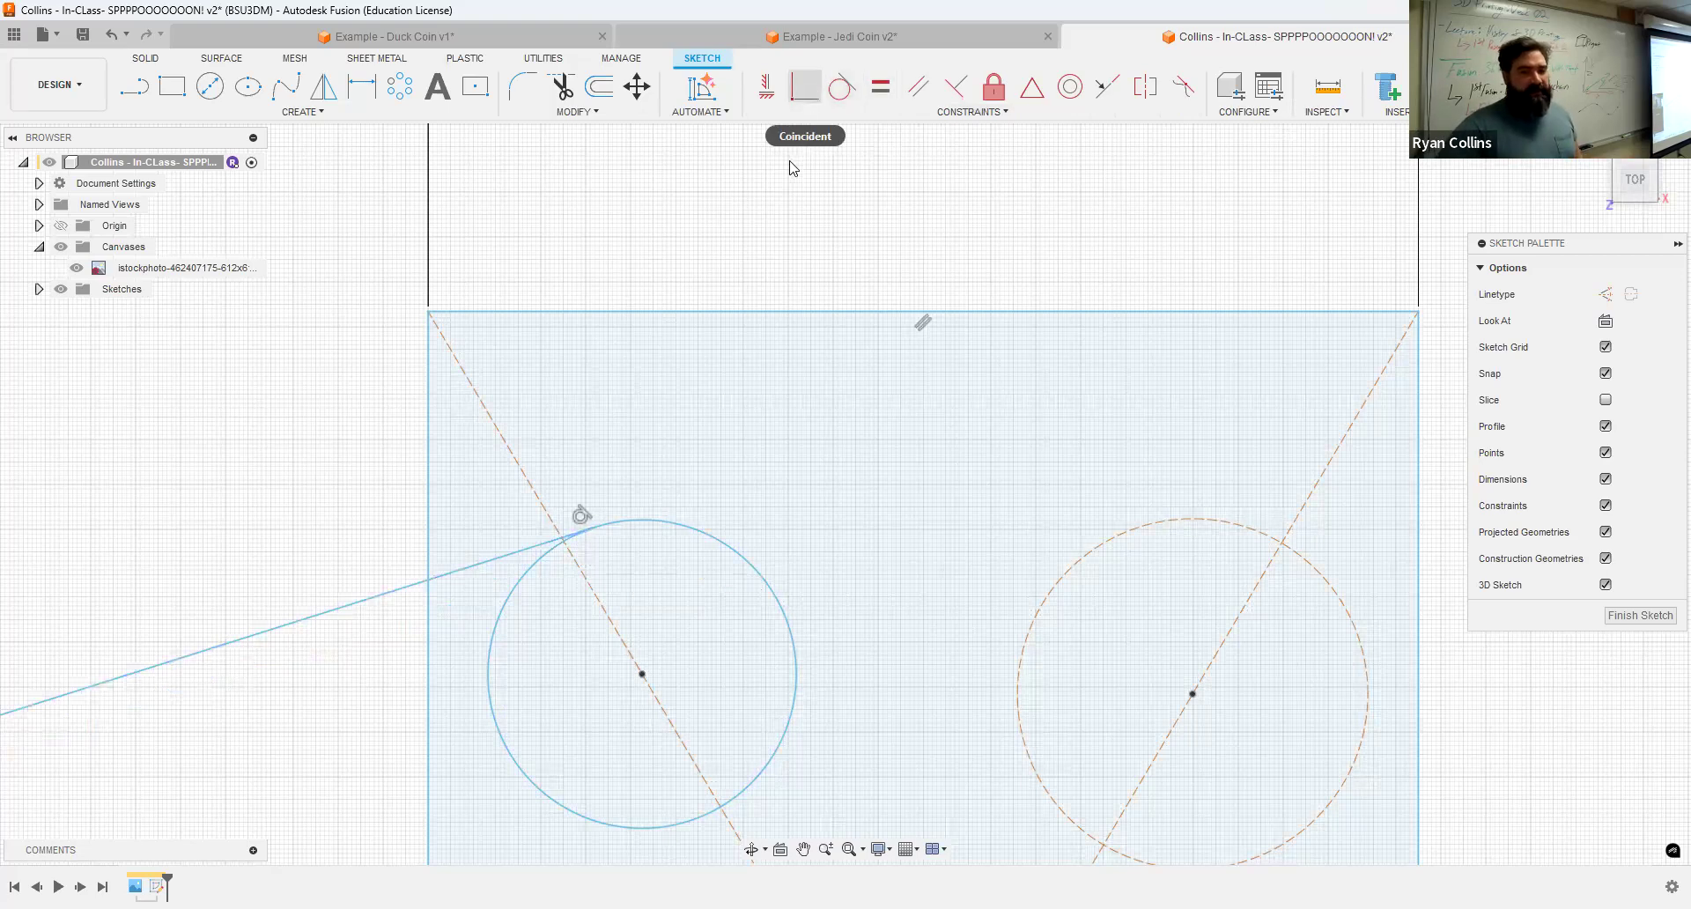
Step: Circular-pattern the left circle around the diagonals' intersection with 6 copies, partial distribution over 115 degrees
scroll(784, 213, "down", 2)
middle_click_drag(801, 131, 669, 250)
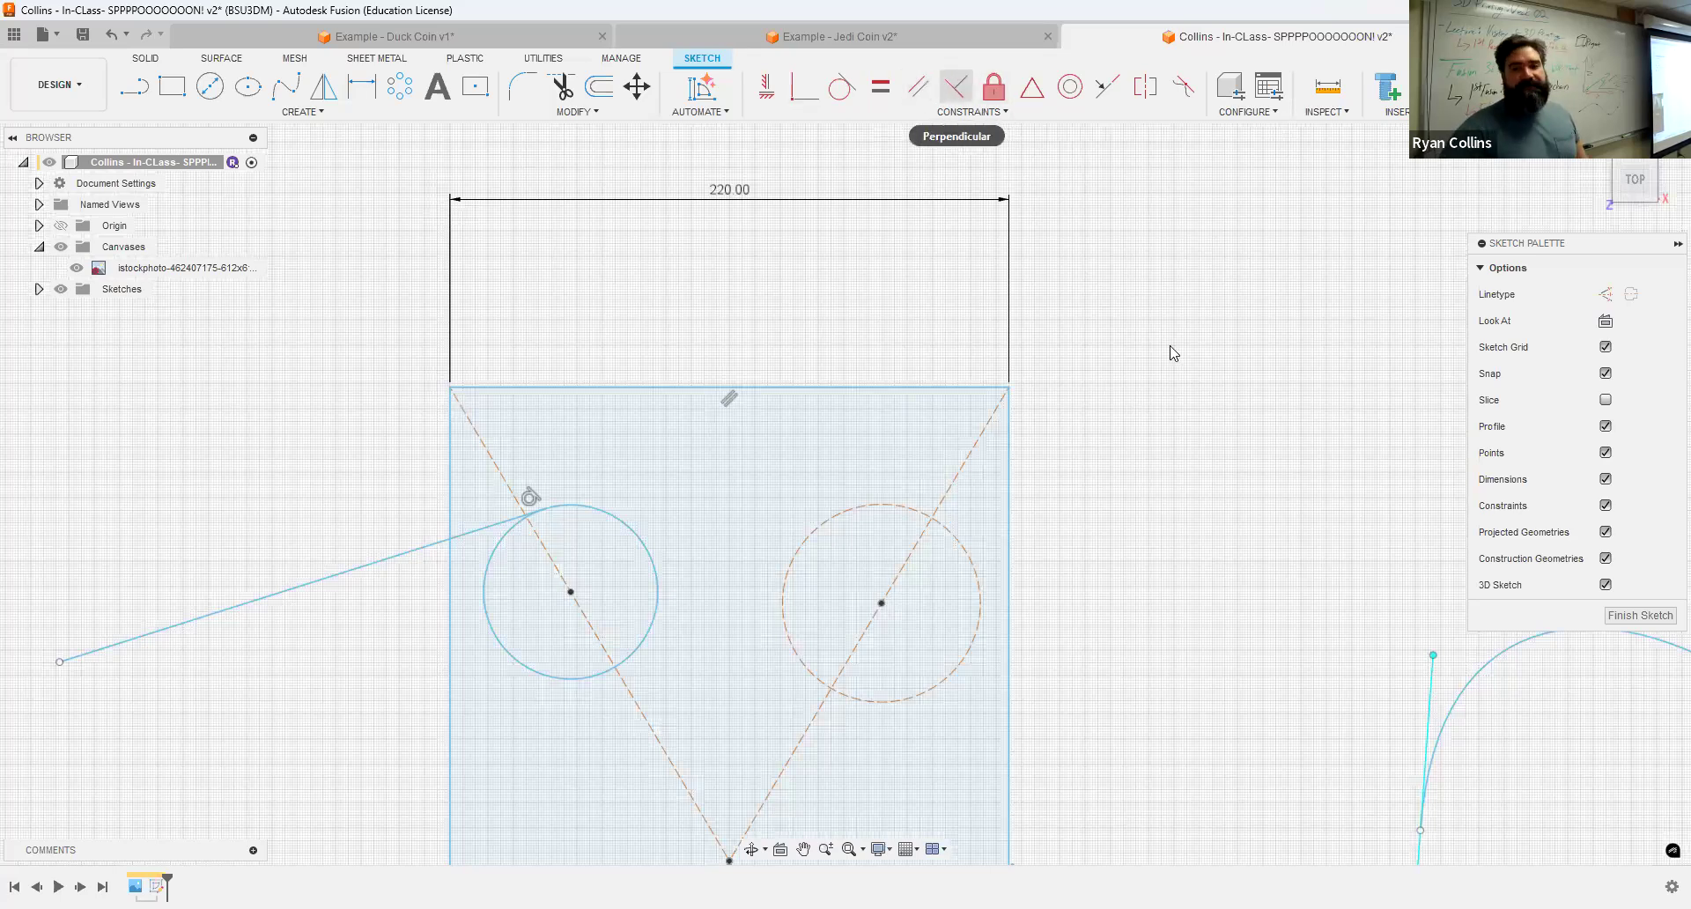
scroll(1136, 387, "down", 1)
scroll(989, 295, "down", 3)
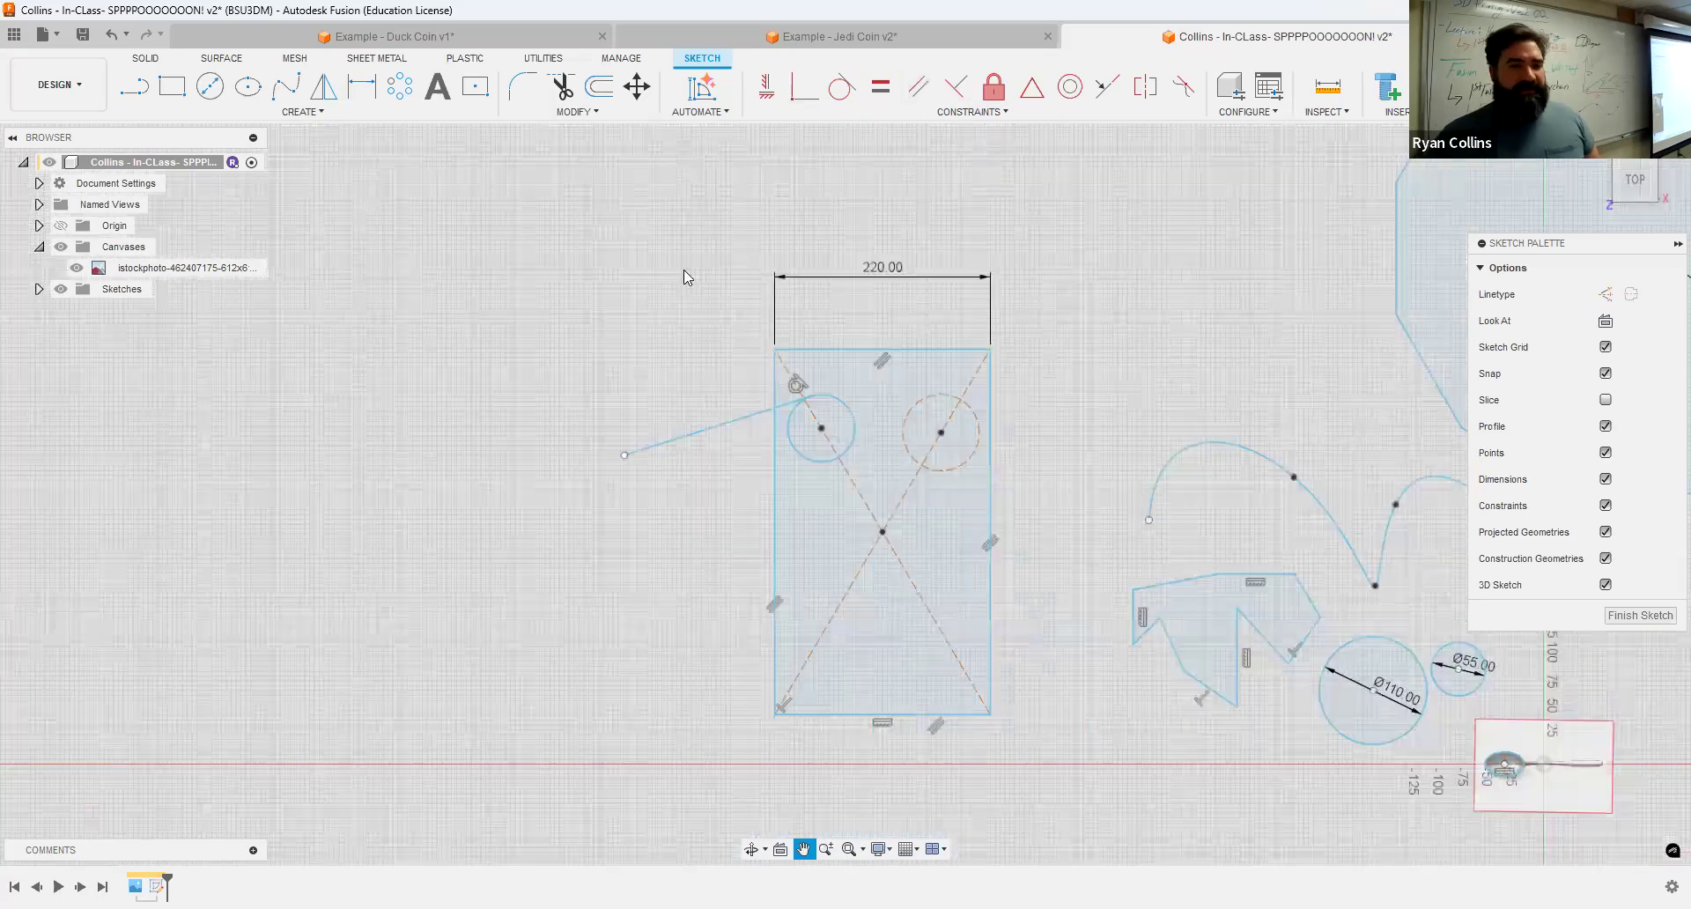
middle_click_drag(683, 270, 495, 230)
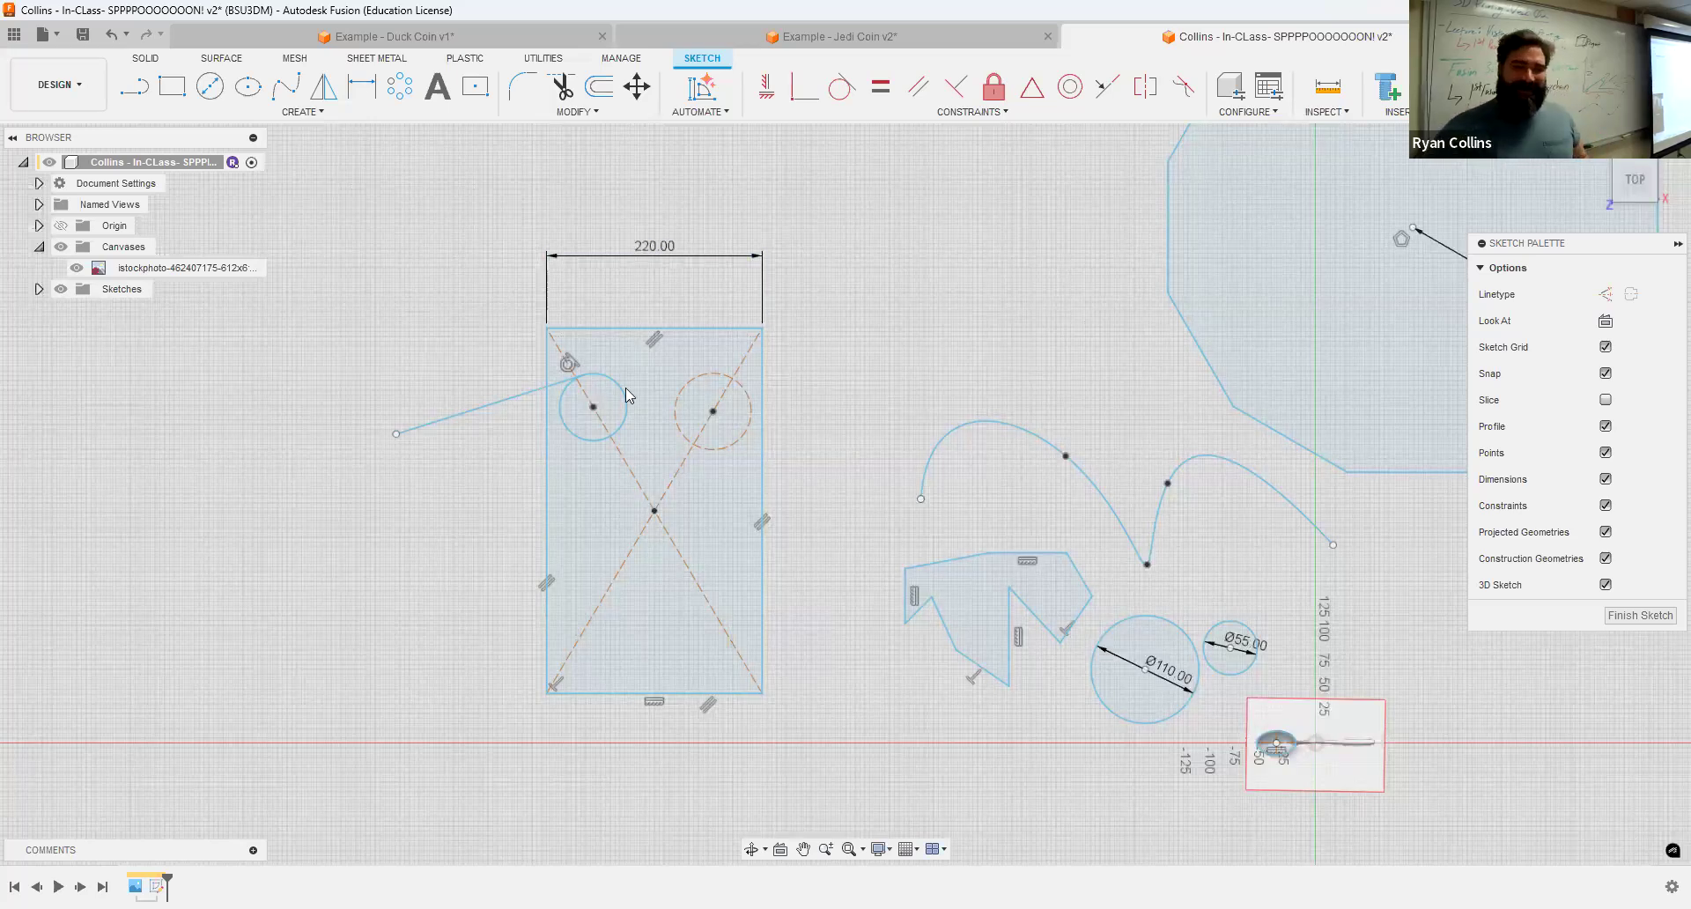
scroll(621, 394, "up", 5)
scroll(608, 451, "up", 2)
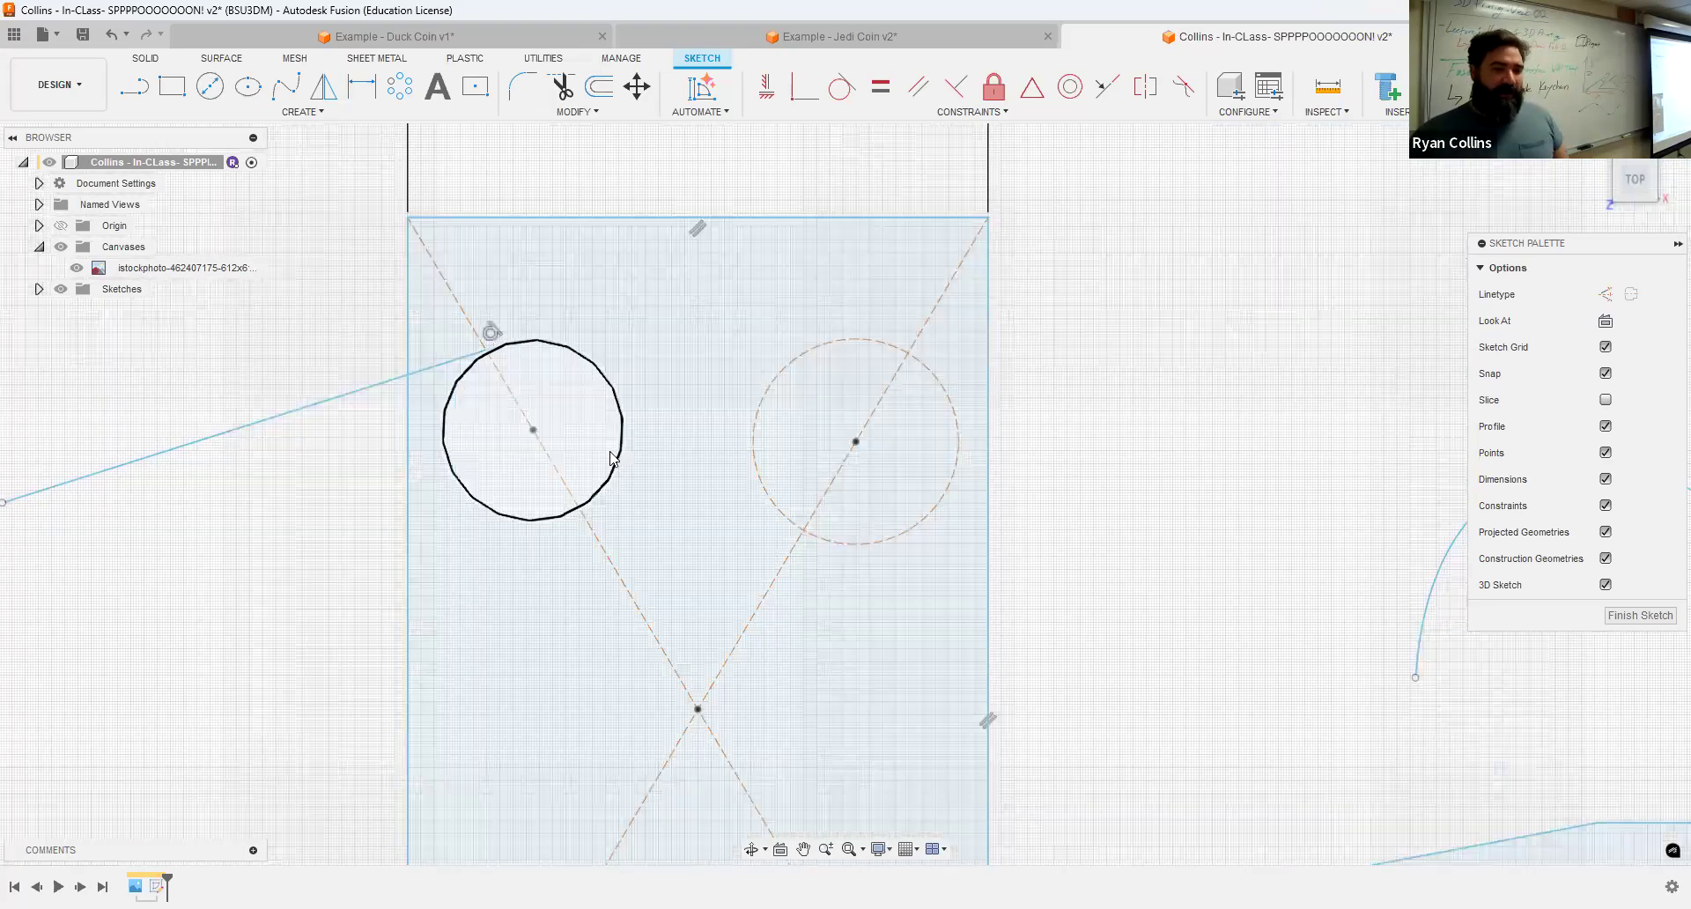
scroll(592, 455, "down", 2)
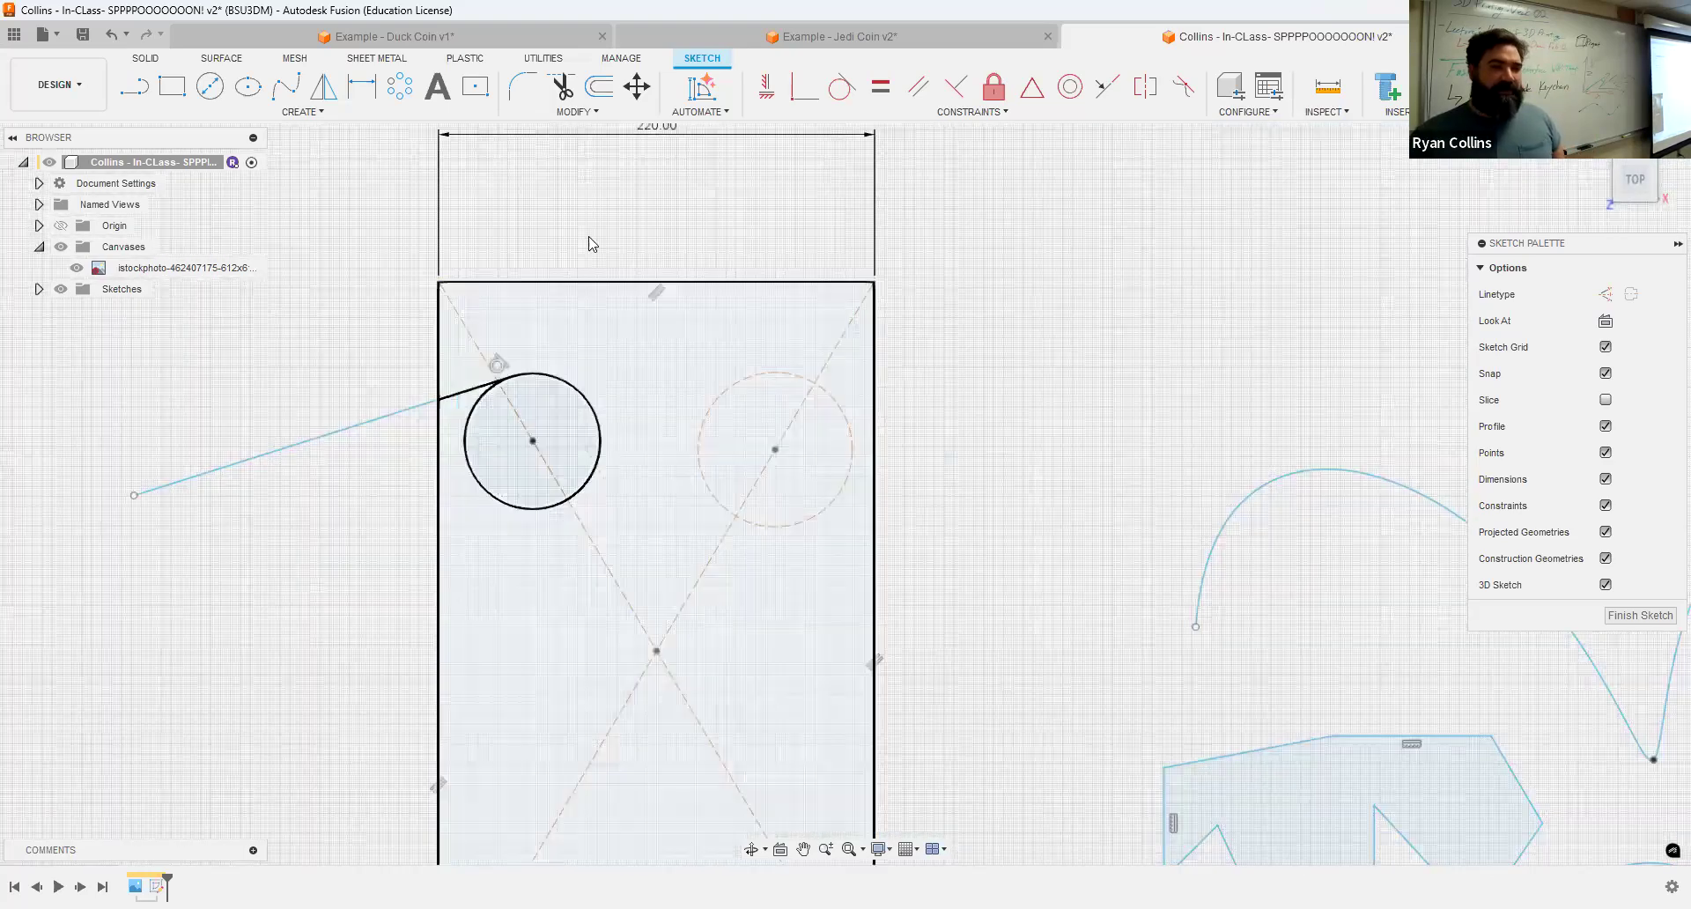
left_click(405, 93)
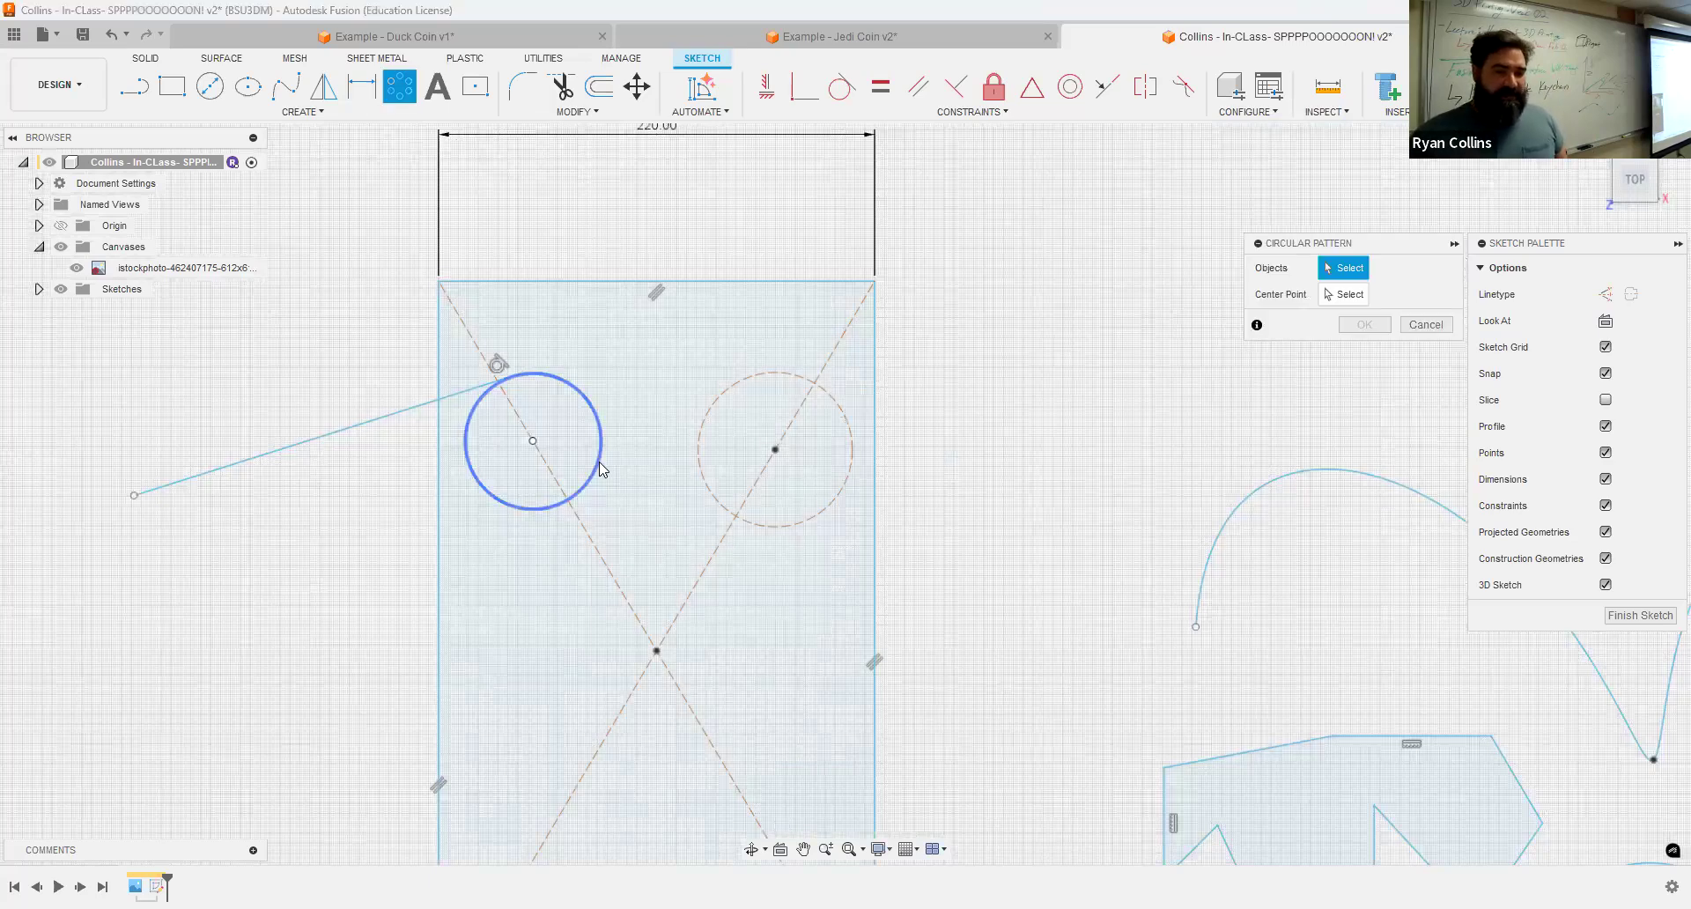
left_click(600, 467)
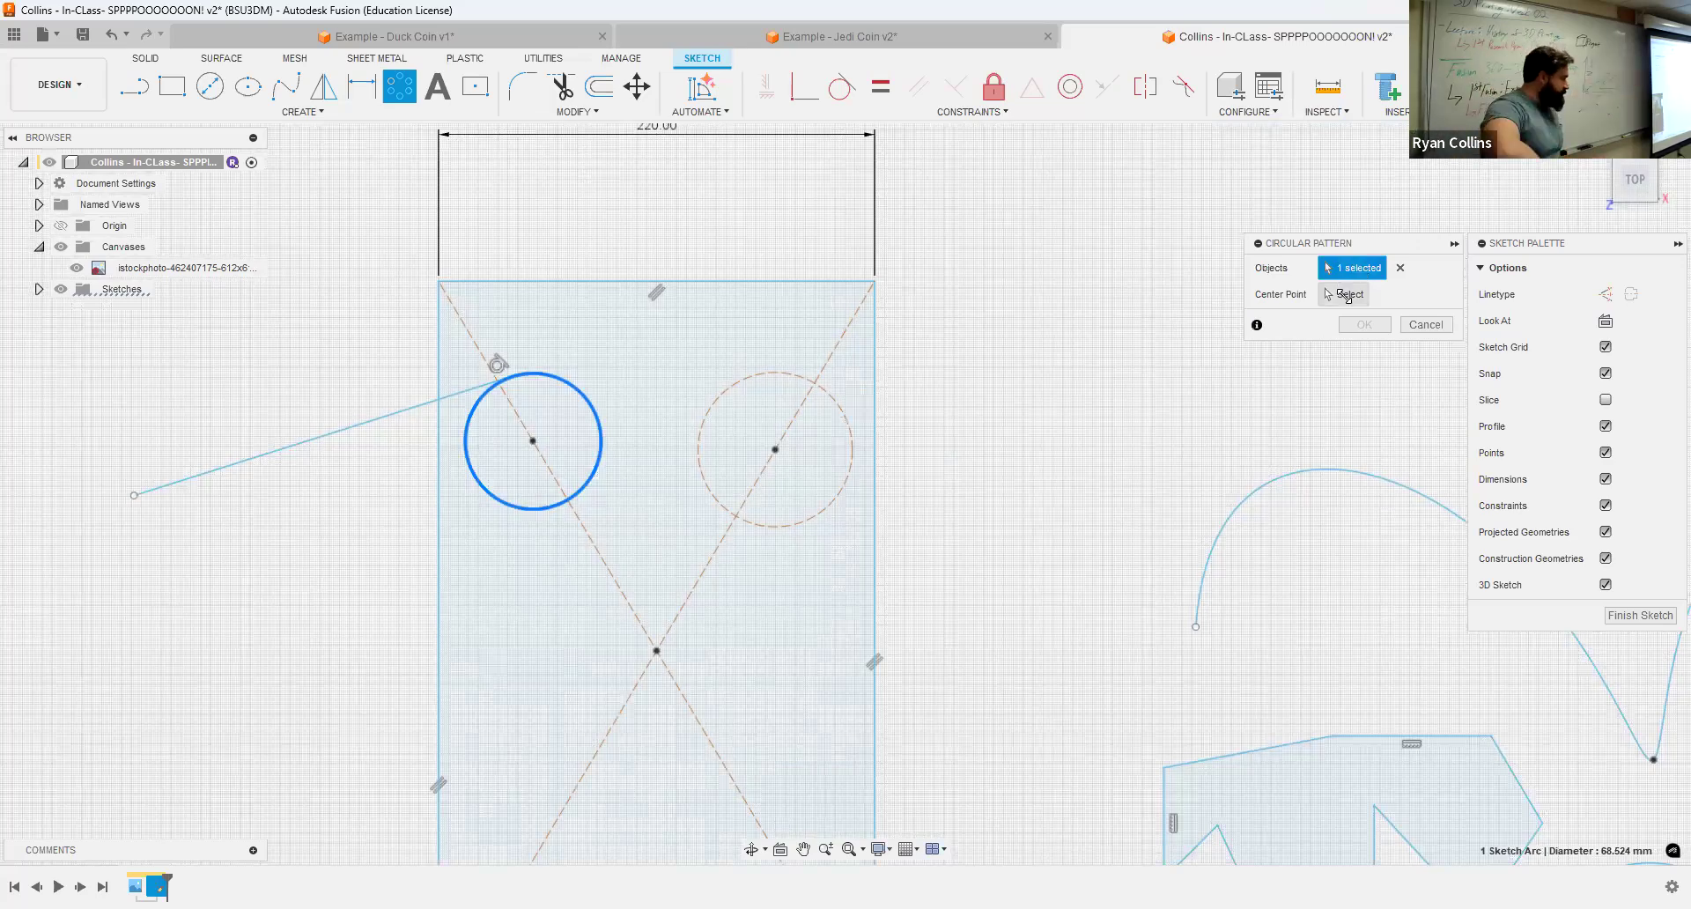
left_click(1347, 295)
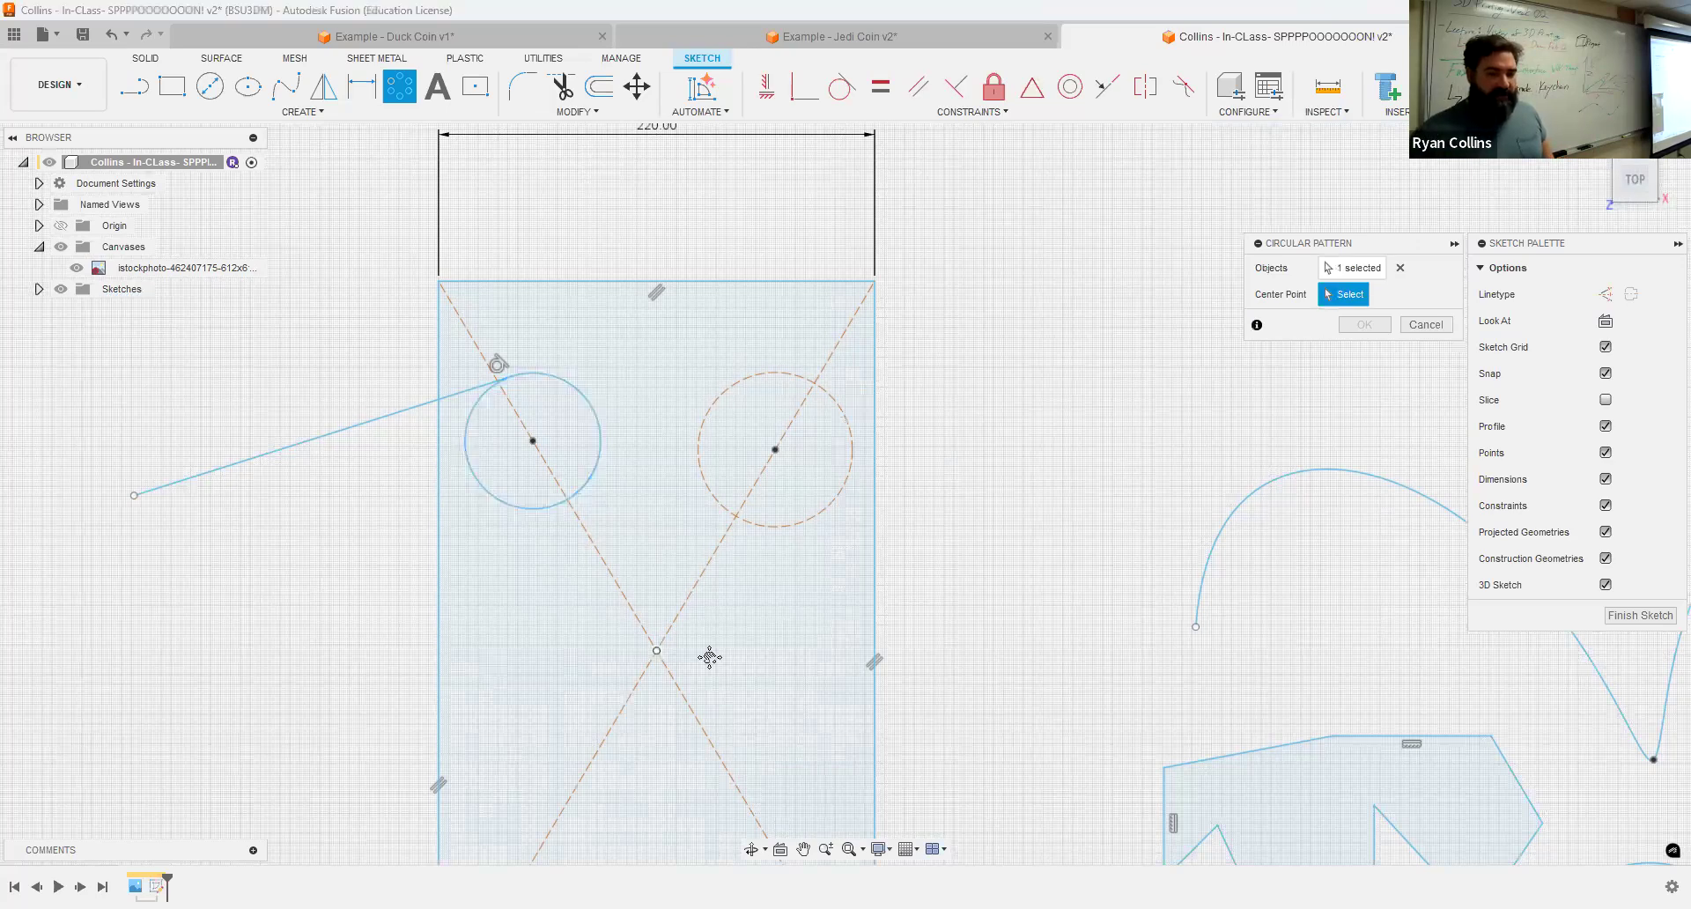
scroll(709, 657, "down", 1)
middle_click_drag(709, 657, 759, 443)
left_click(710, 438)
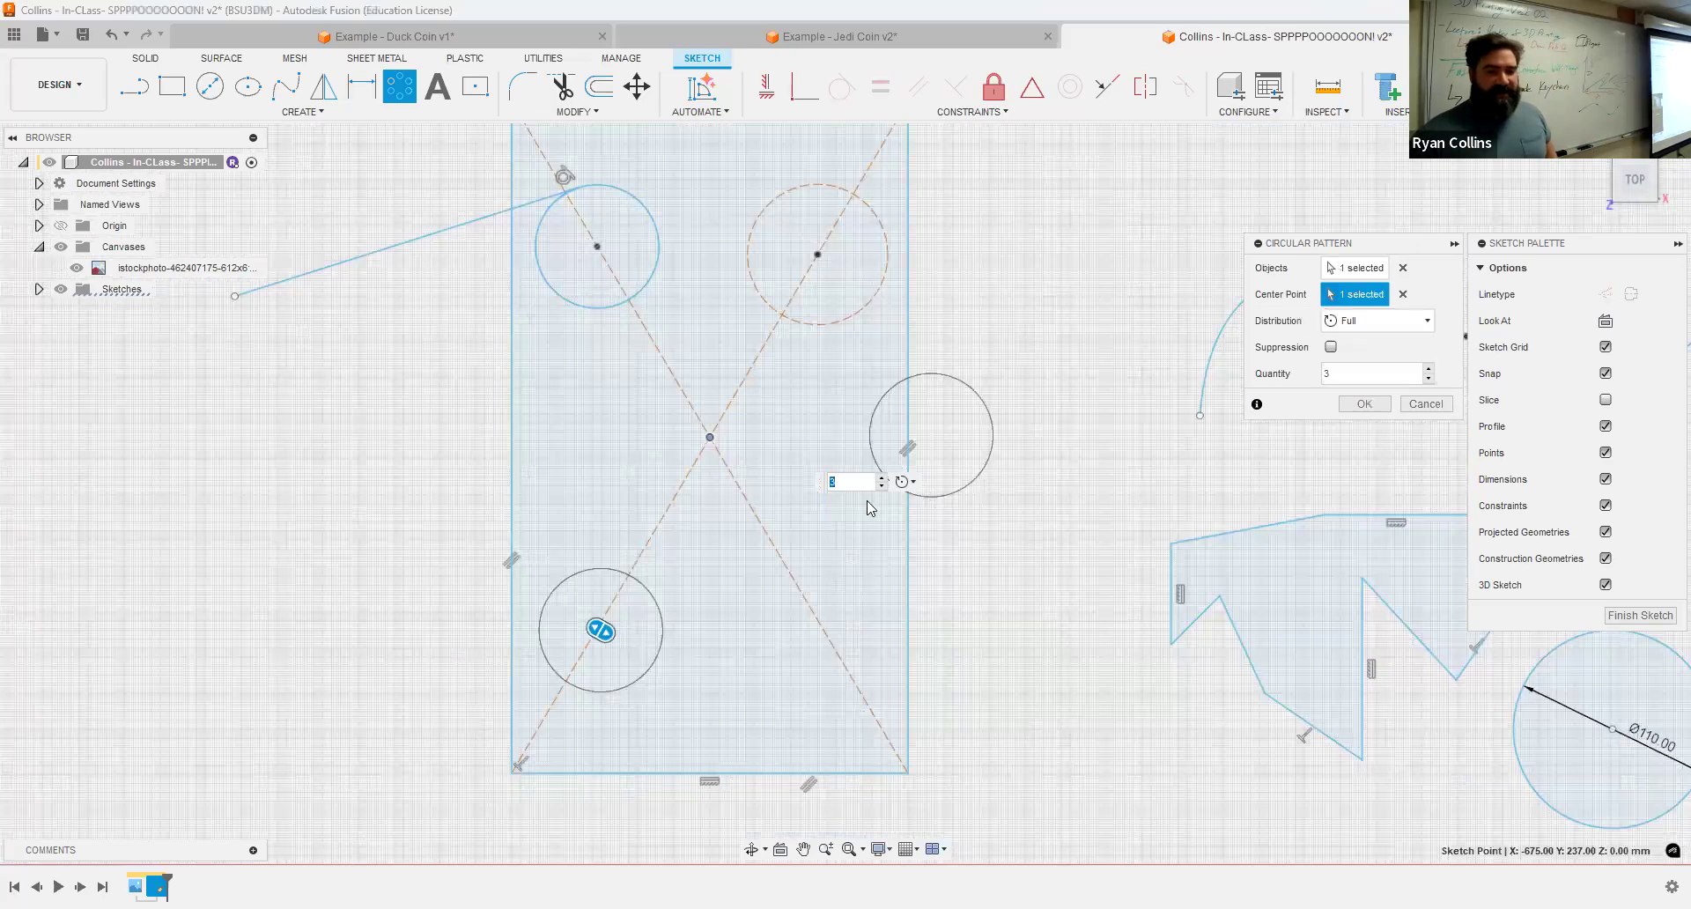
left_click_drag(602, 628, 487, 456)
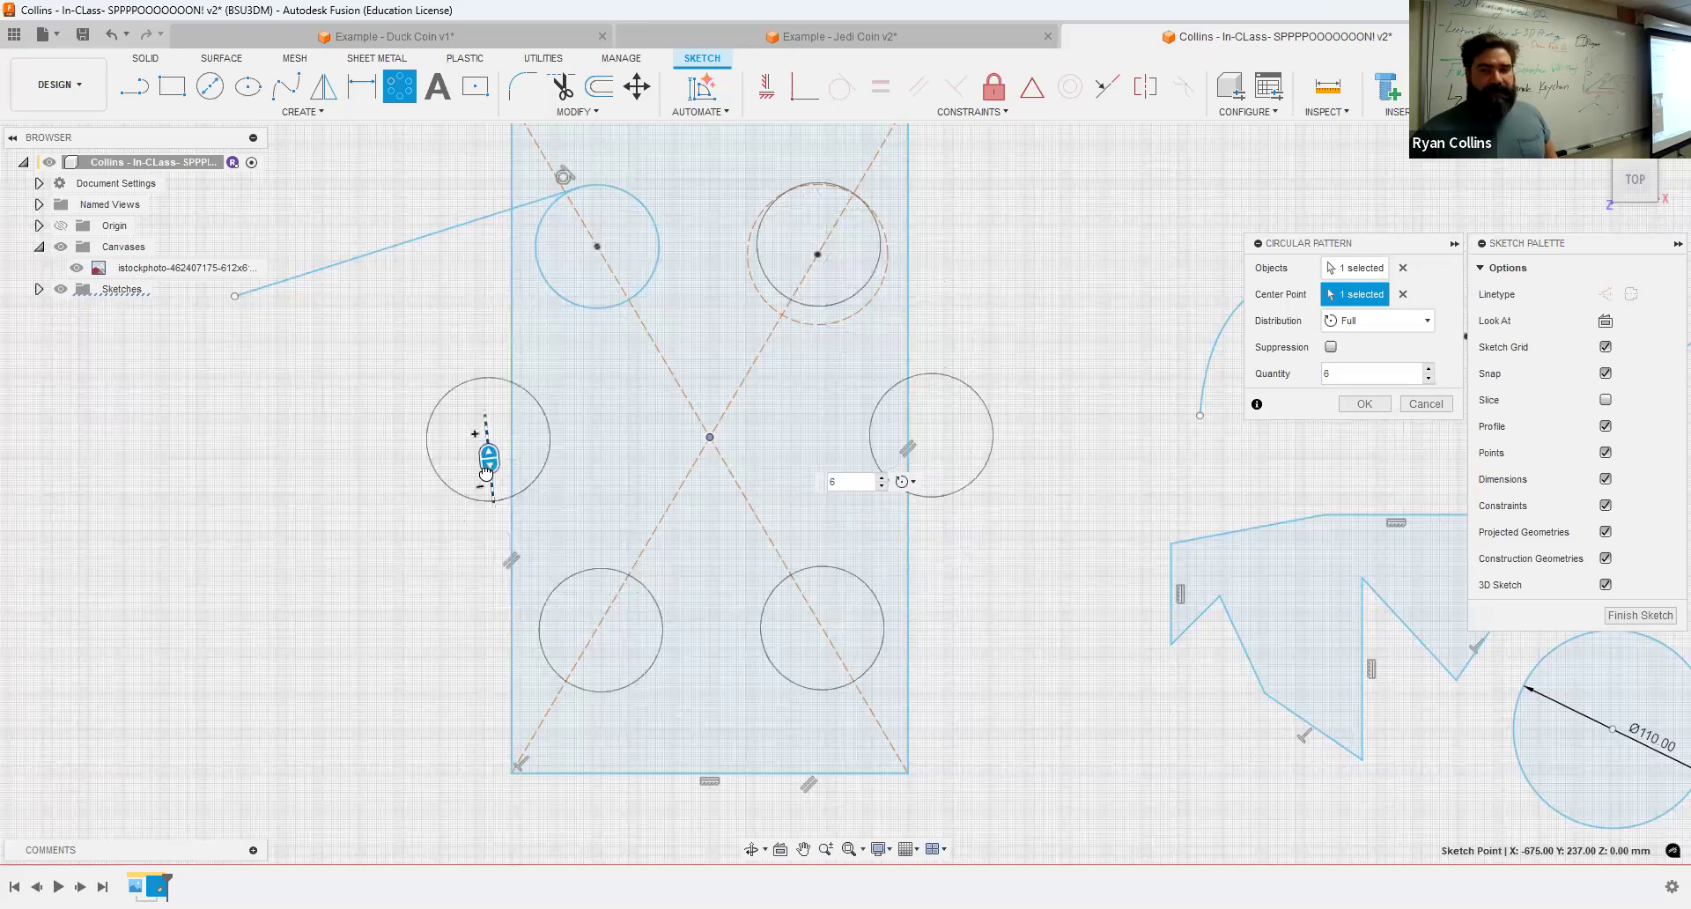
left_click(1379, 332)
left_click(1365, 363)
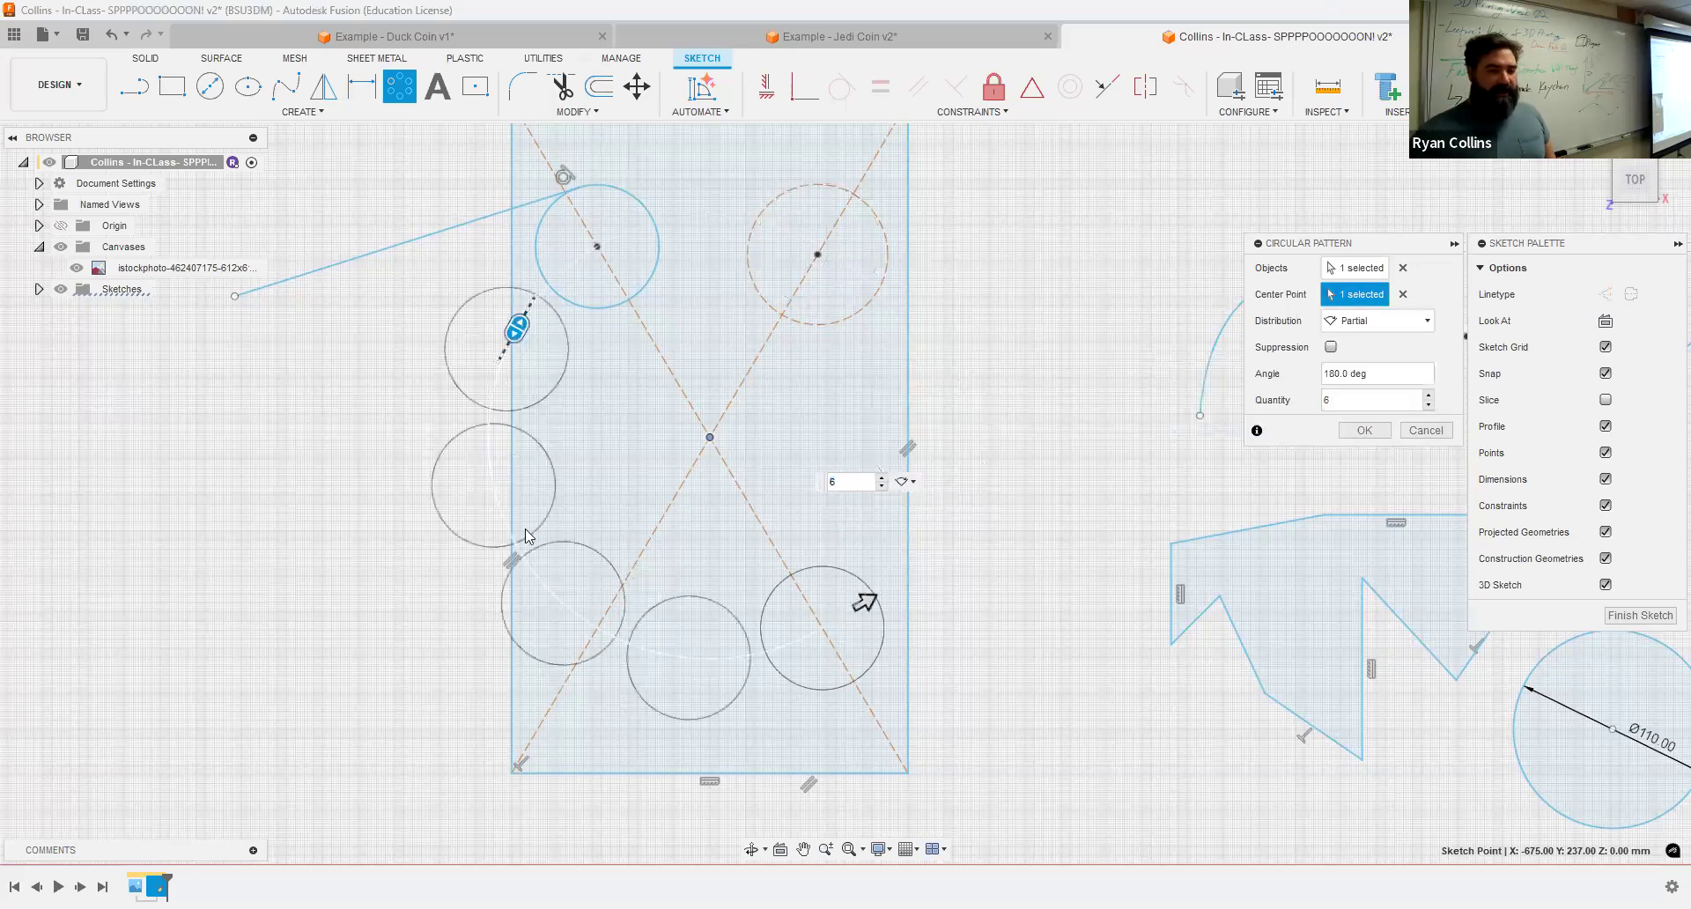
left_click_drag(868, 604, 619, 691)
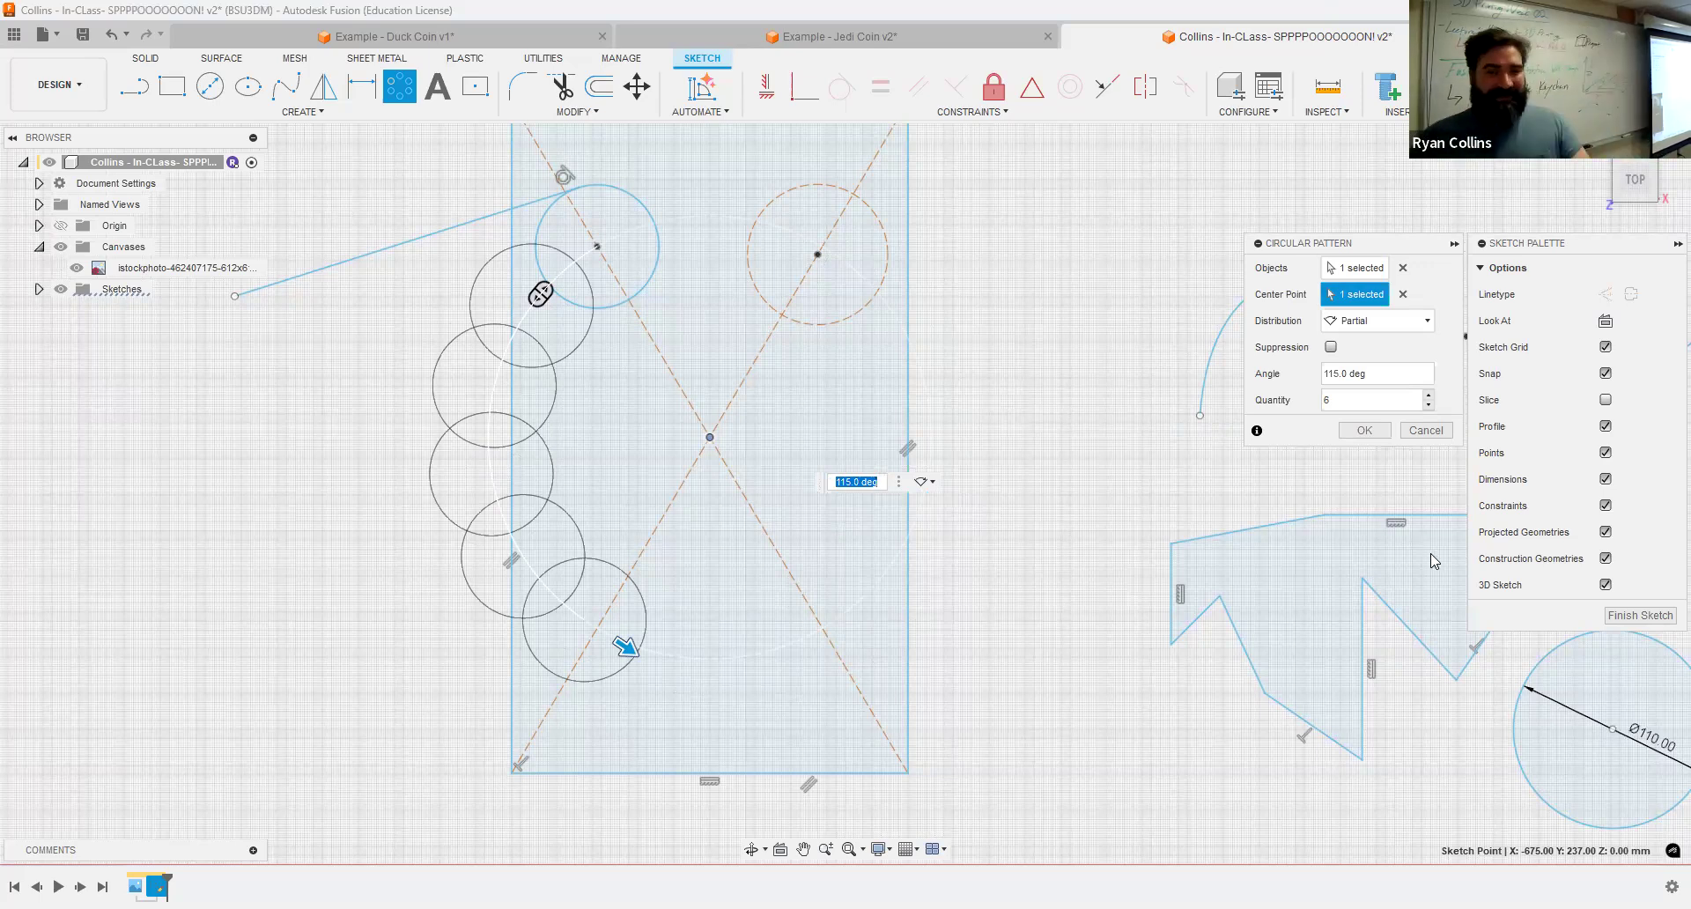
left_click(1363, 430)
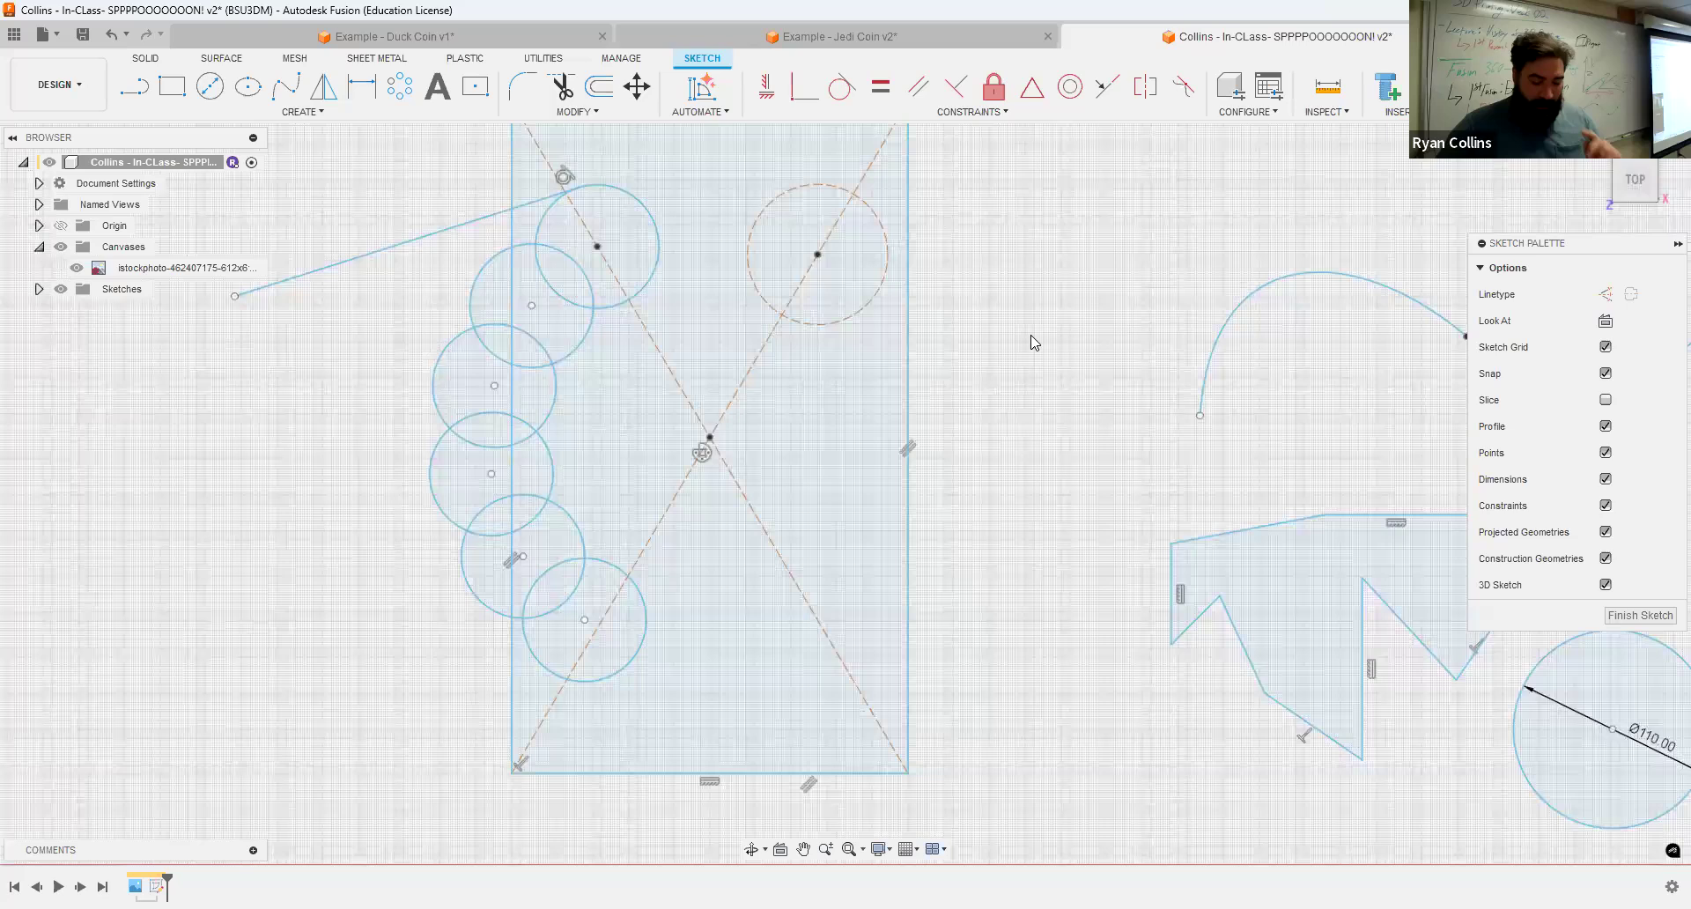
Step: Delete the traced lines along the spoon's handle, keeping the bowl's elliptical outline
scroll(1052, 549, "down", 3)
middle_click_drag(1290, 460, 724, 301)
scroll(1053, 612, "up", 5)
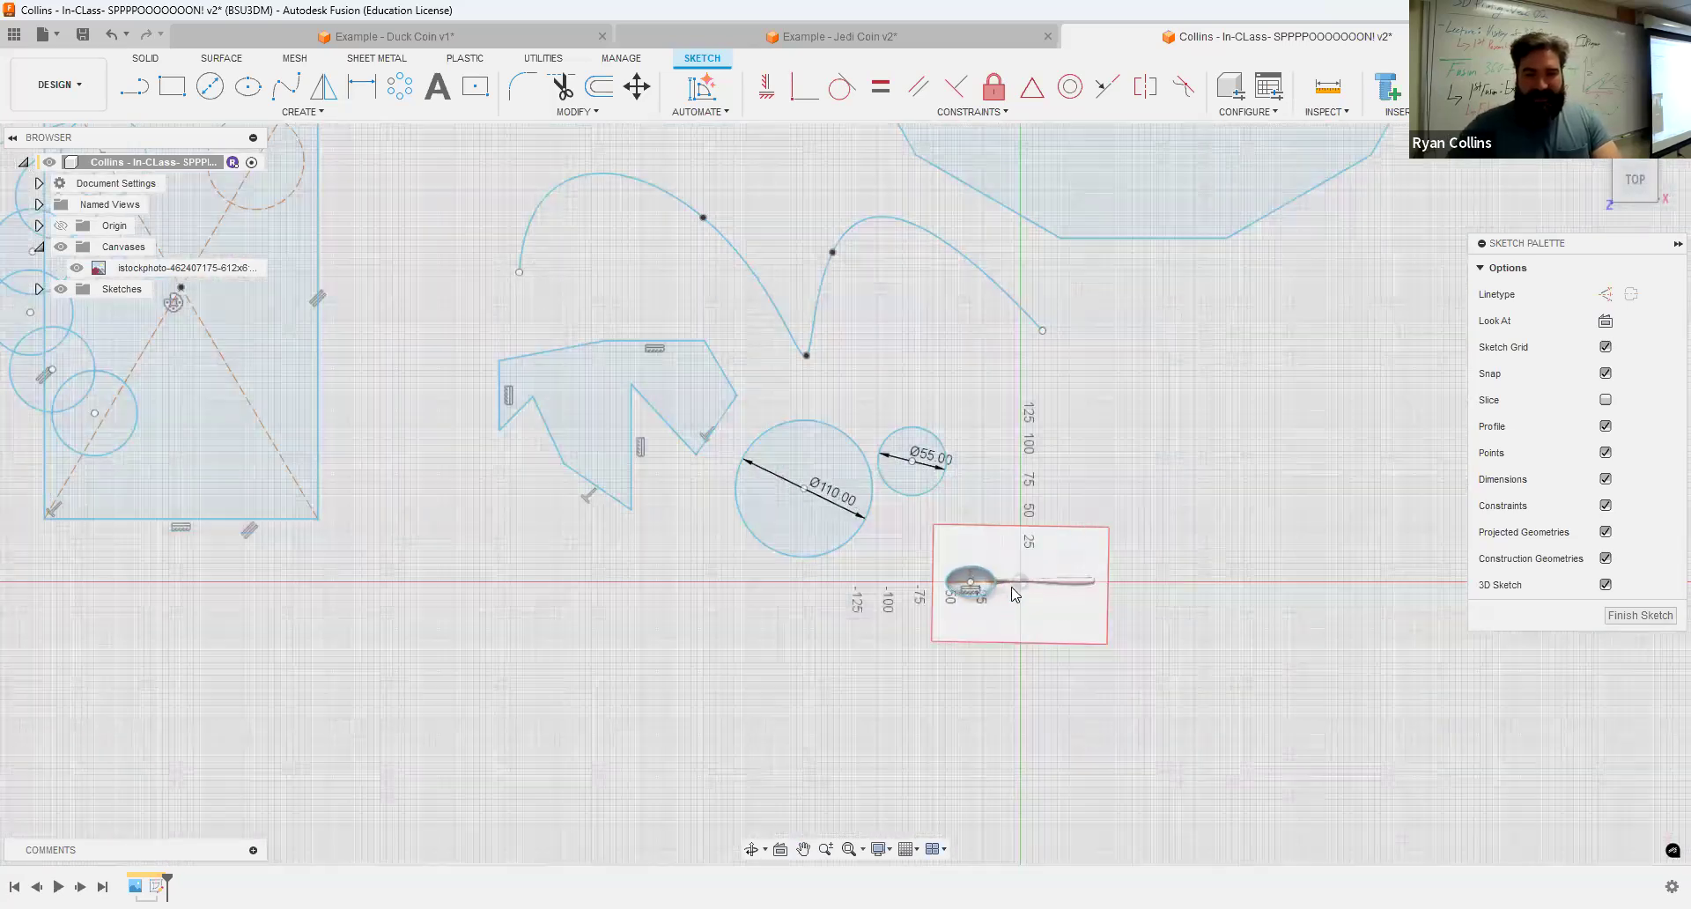
scroll(977, 458, "up", 6)
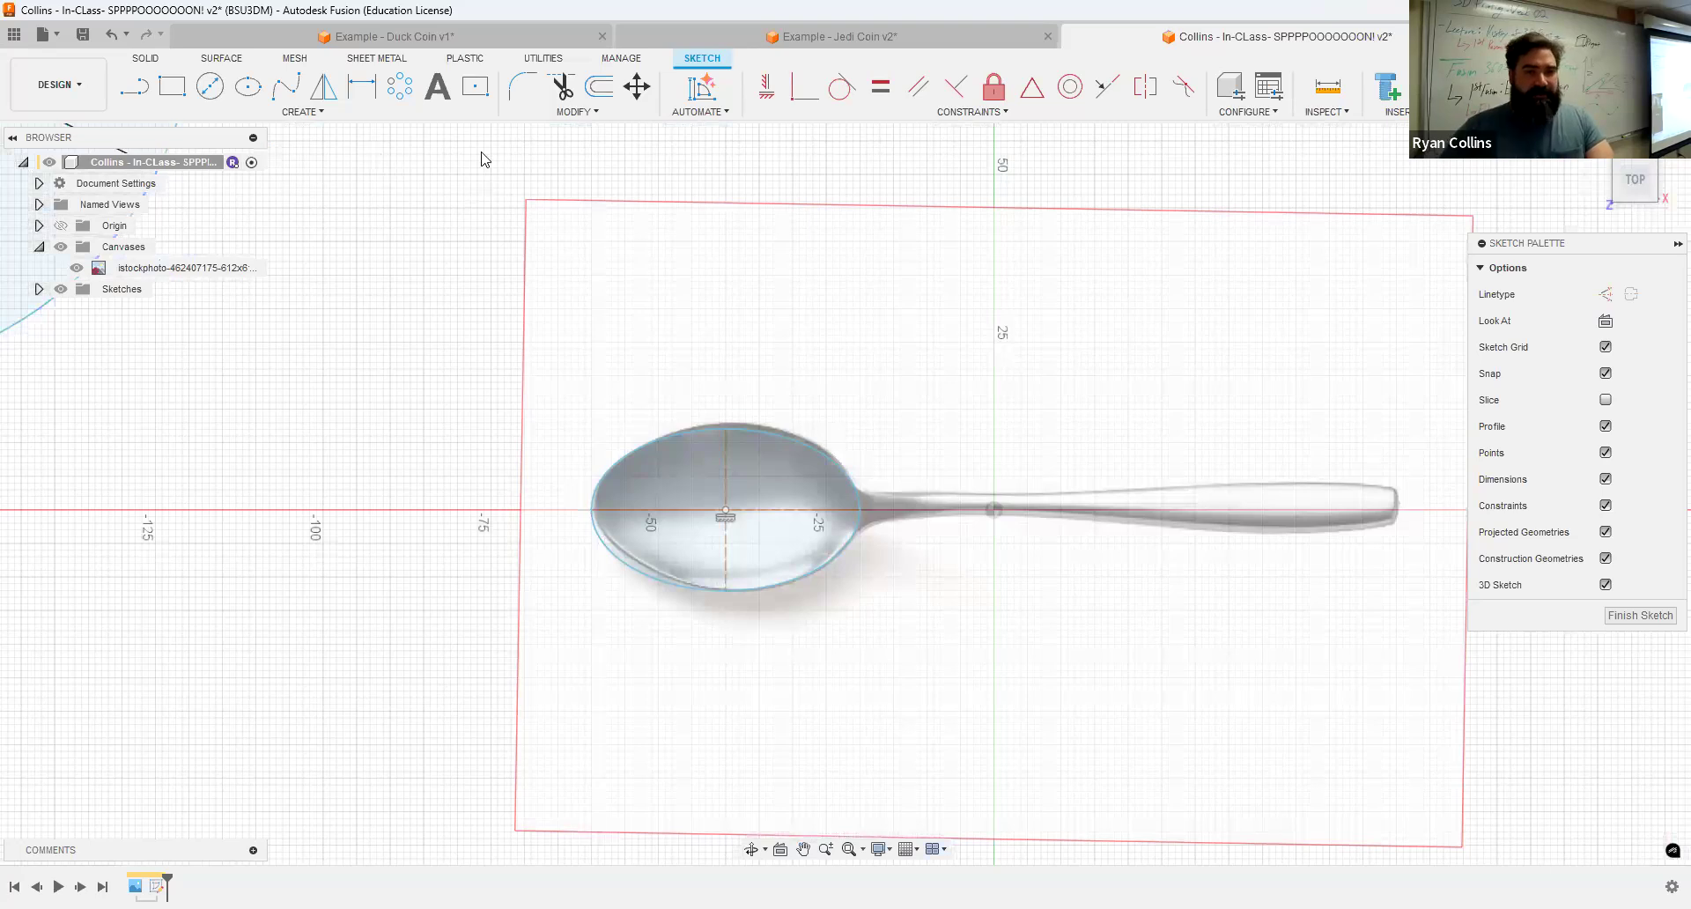
left_click(475, 88)
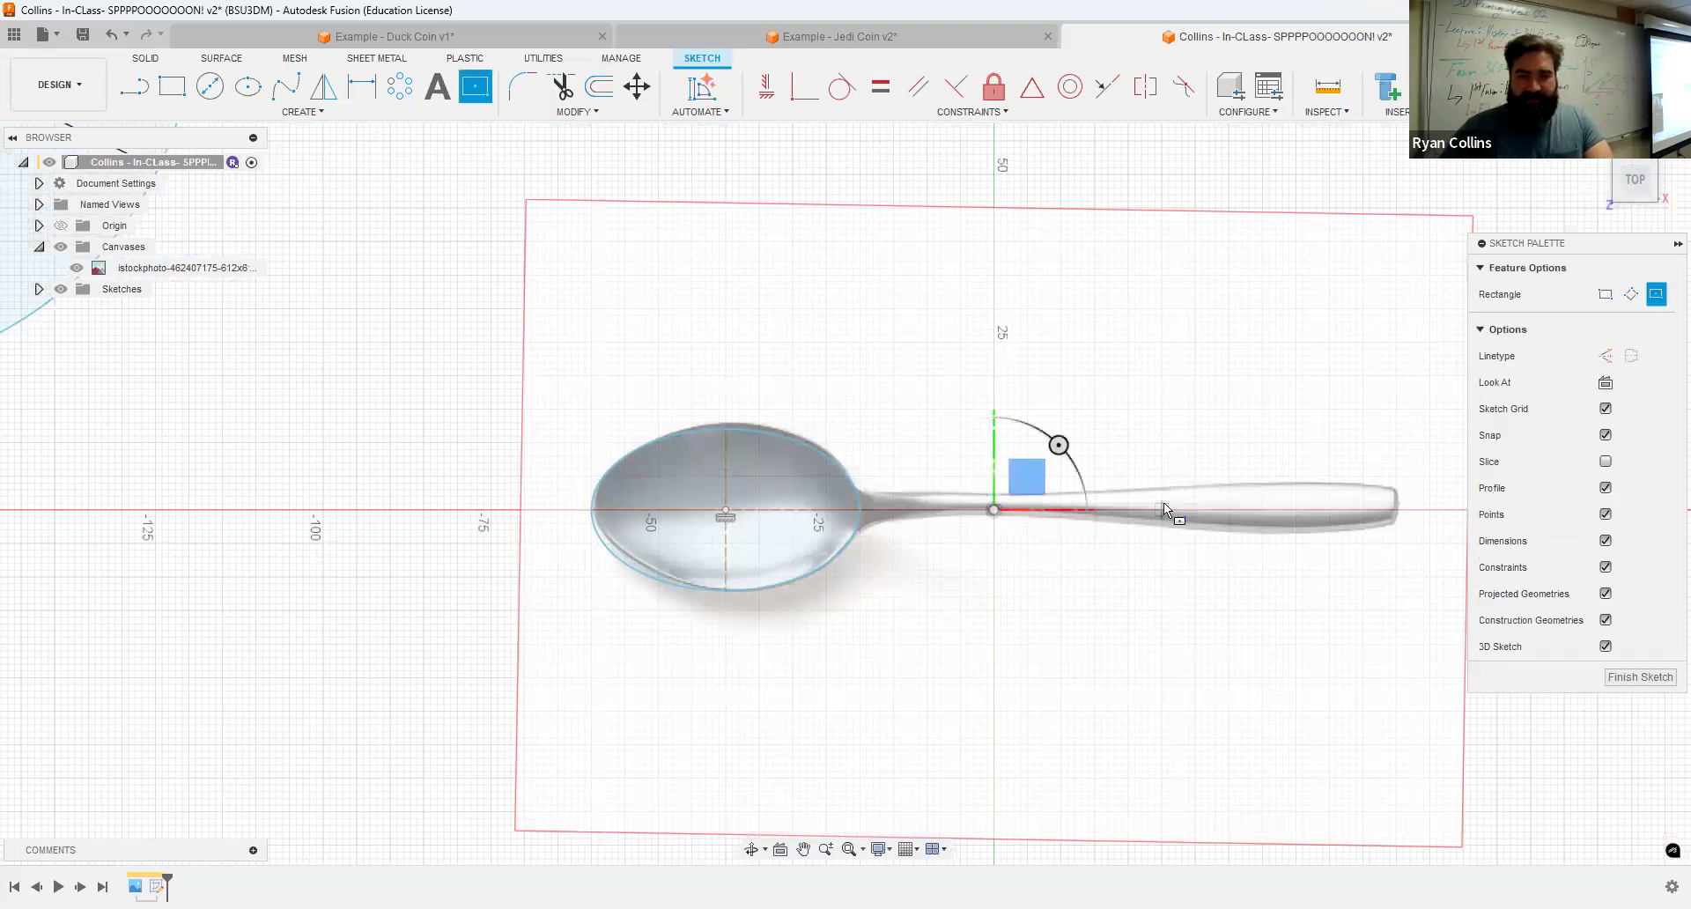
left_click(847, 491)
scroll(1233, 553, "up", 3)
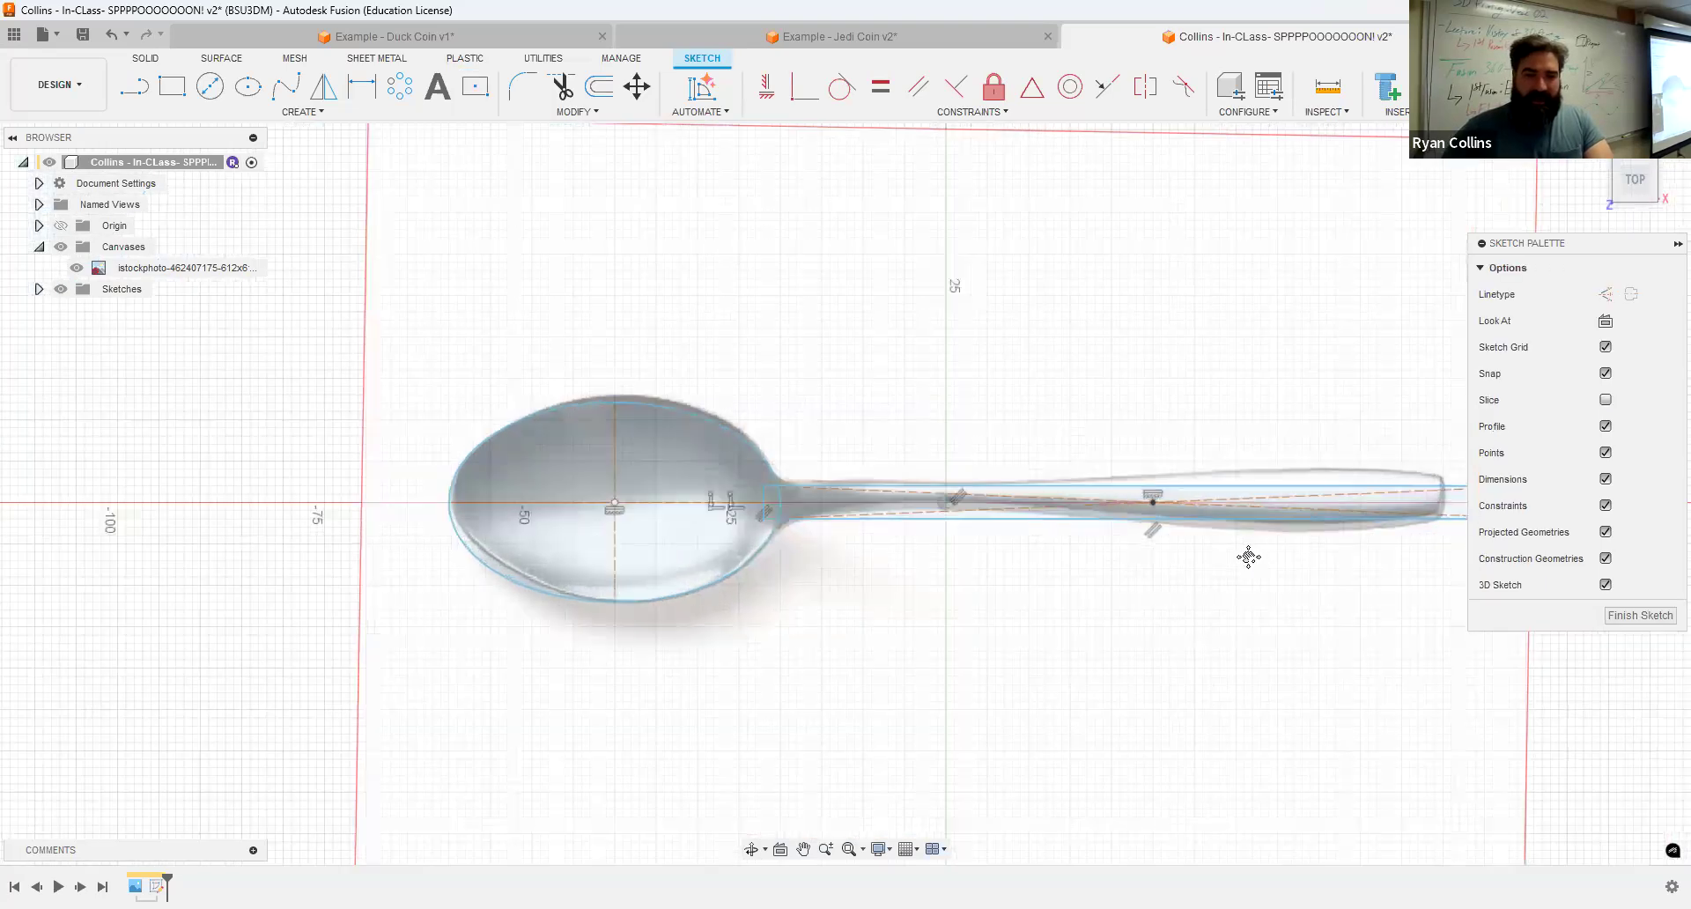
scroll(1228, 590, "down", 4)
mouse_move(1175, 547)
middle_mouse_down()
mouse_move(917, 502)
mouse_move(815, 440)
middle_mouse_up()
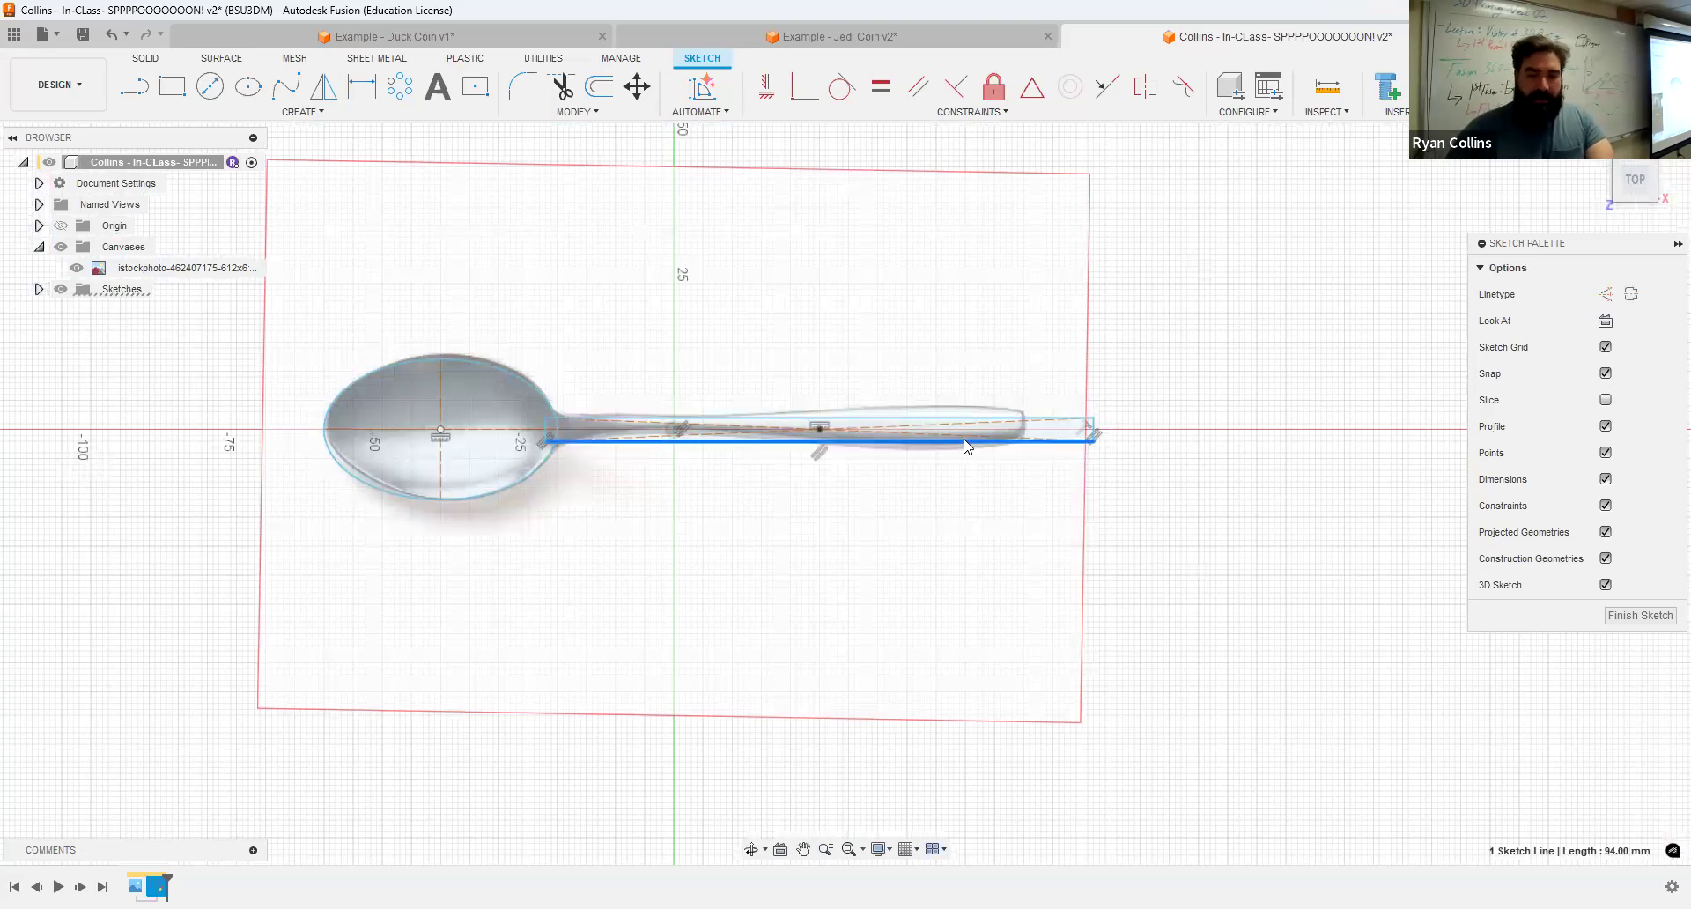
left_click_drag(1186, 366, 784, 535)
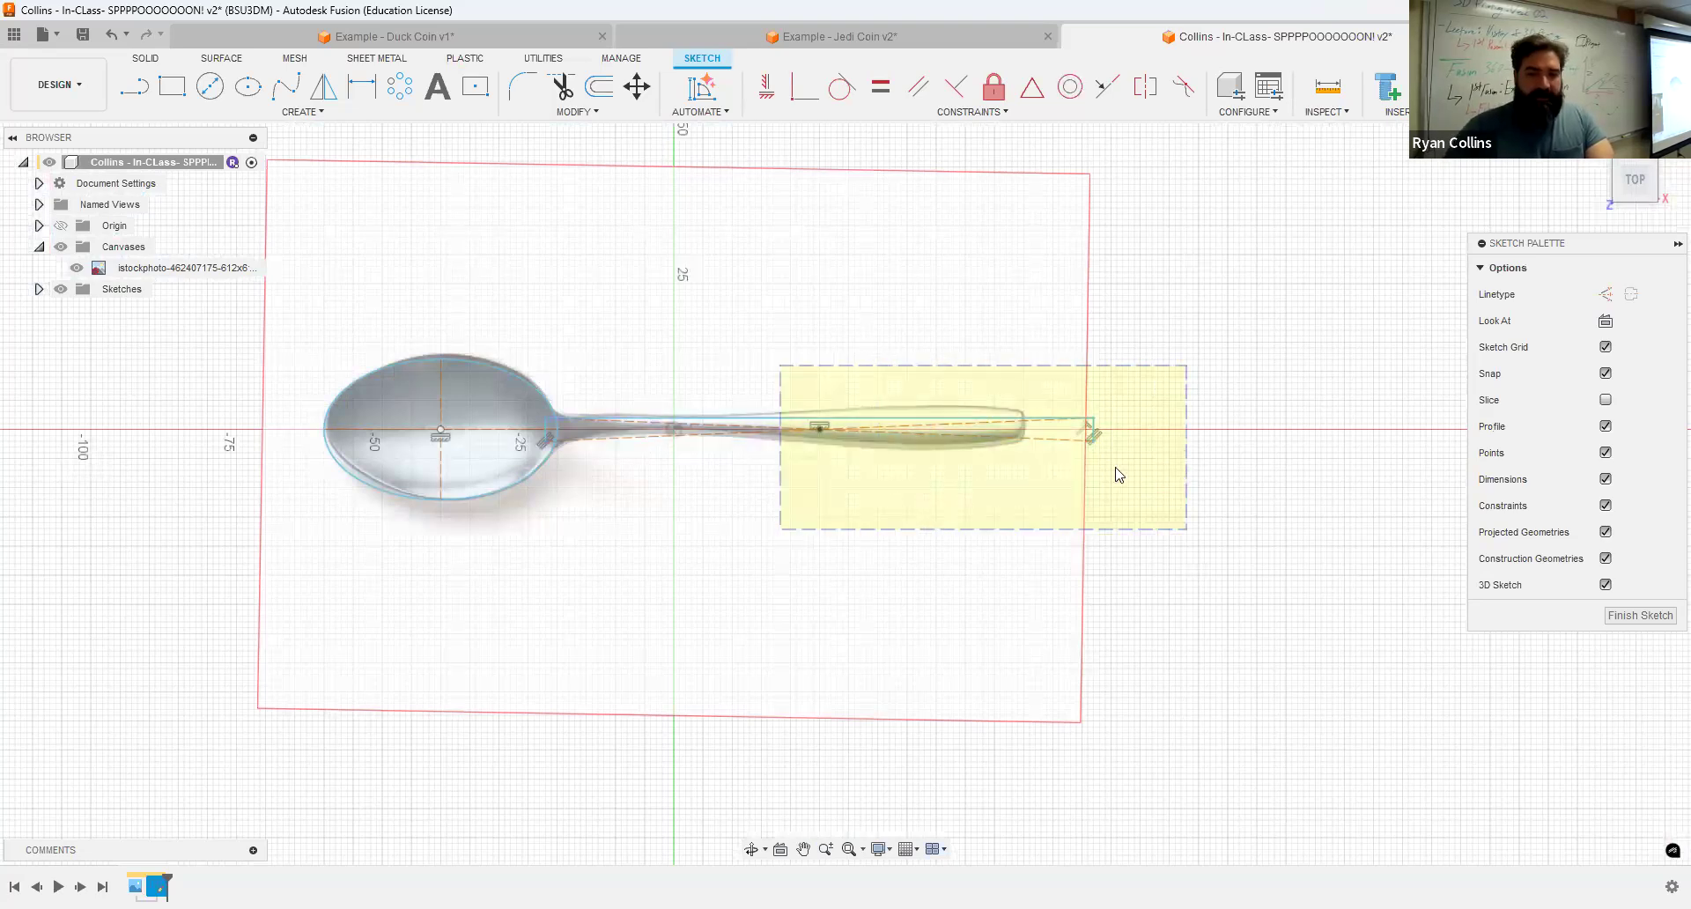
left_click(660, 356)
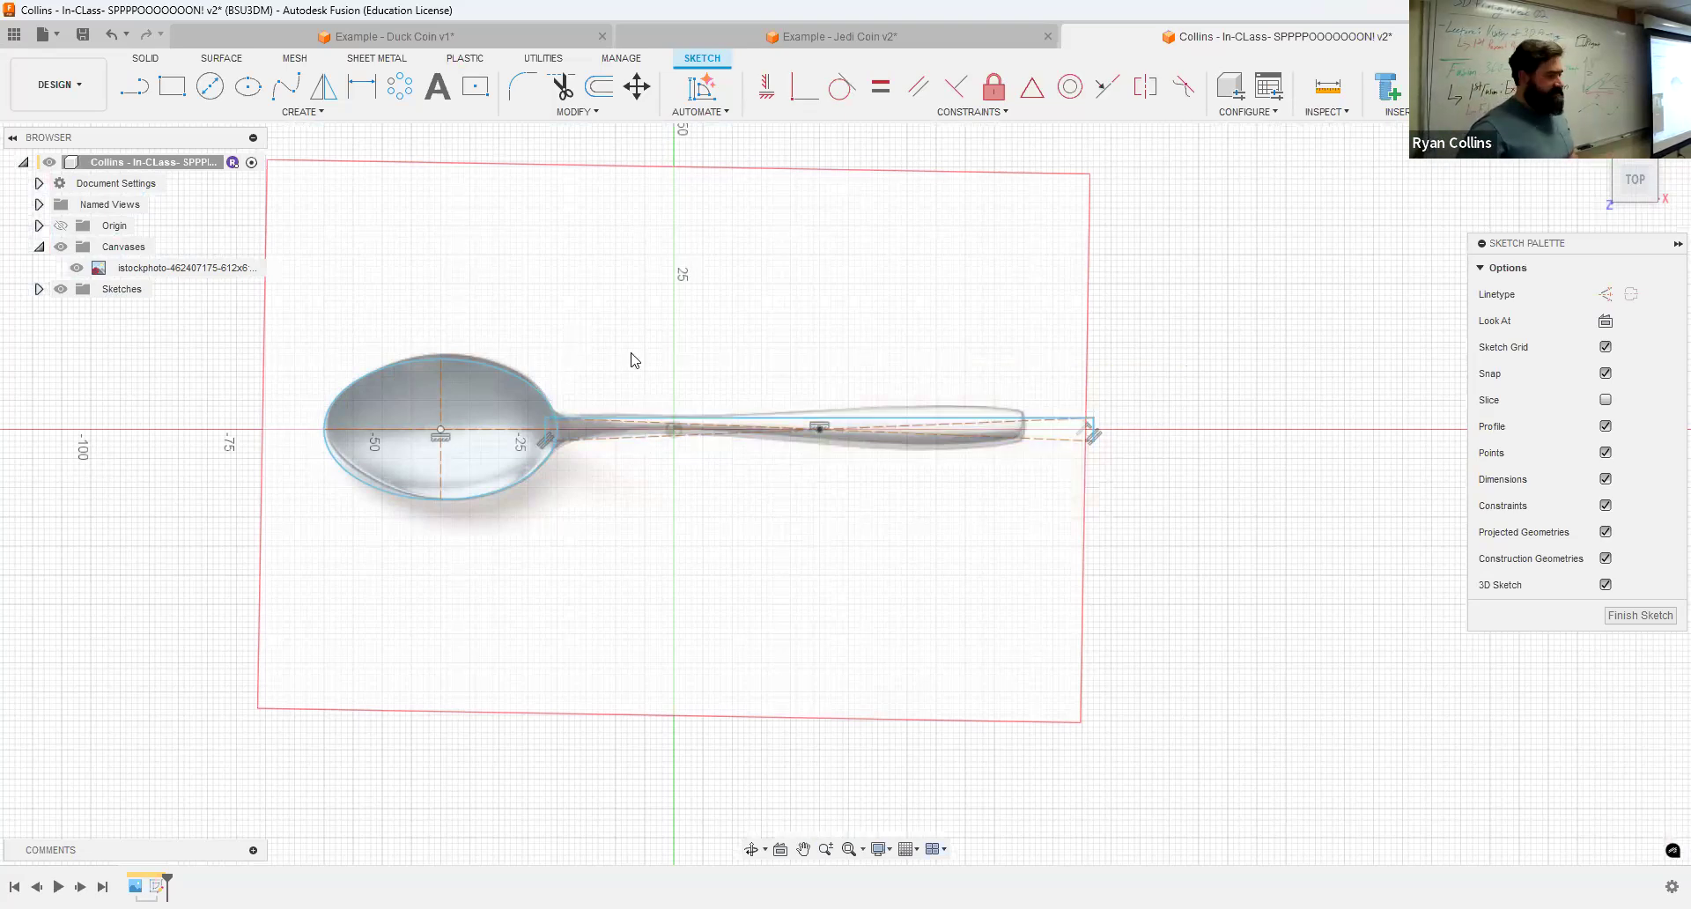
left_click(477, 364)
left_click(477, 362)
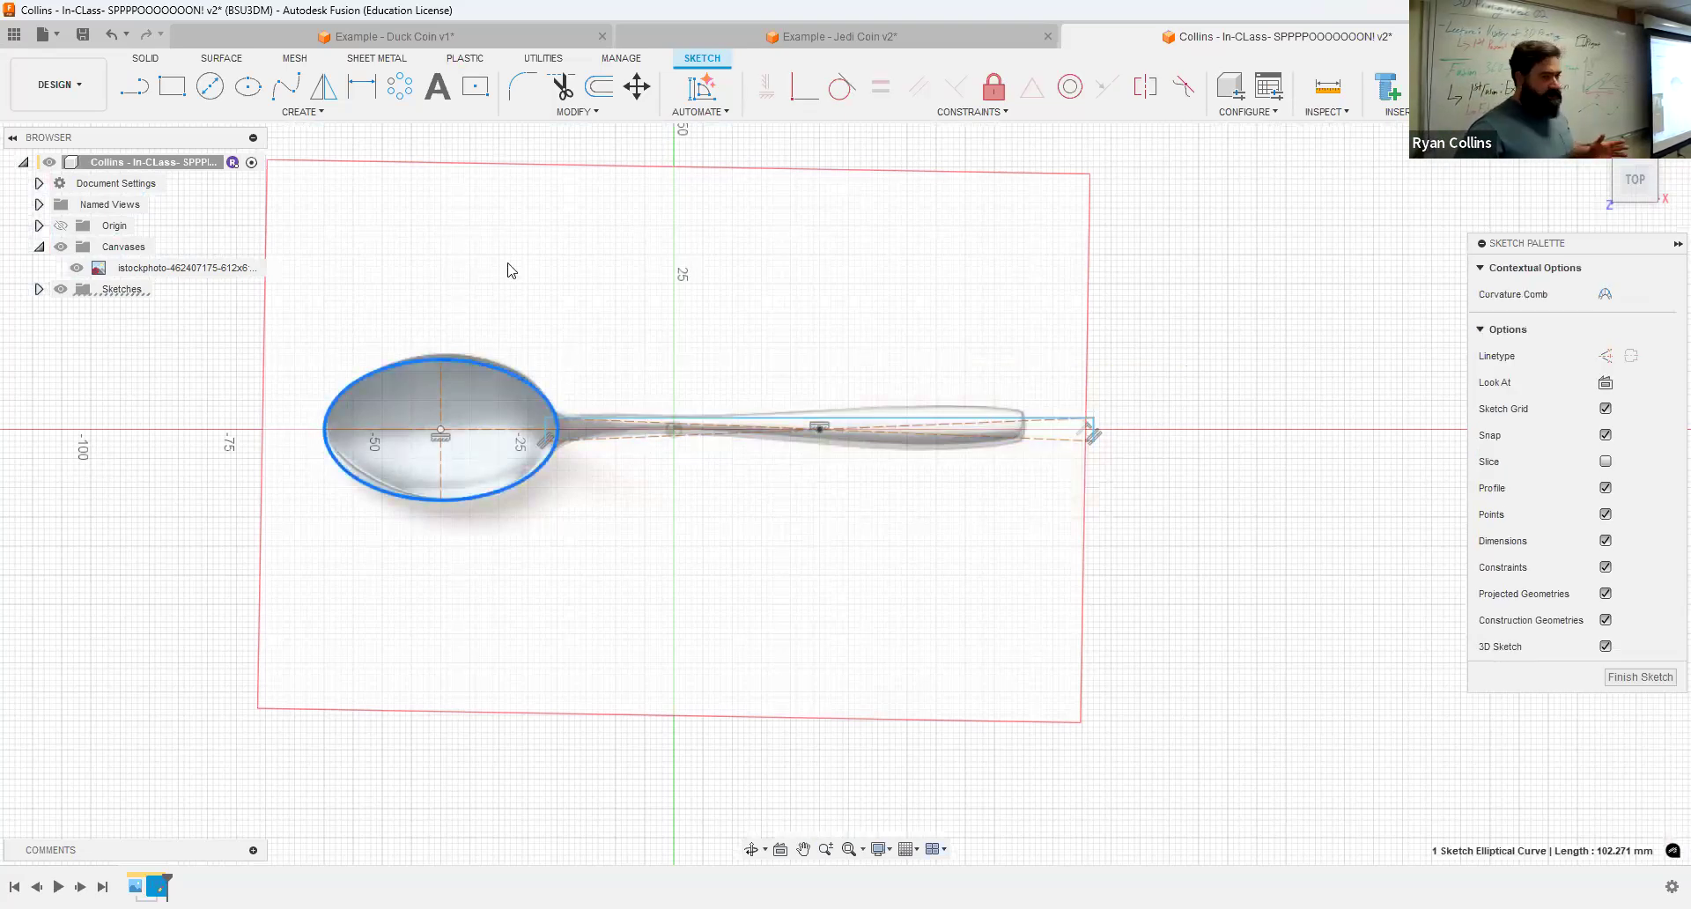
left_click(377, 251)
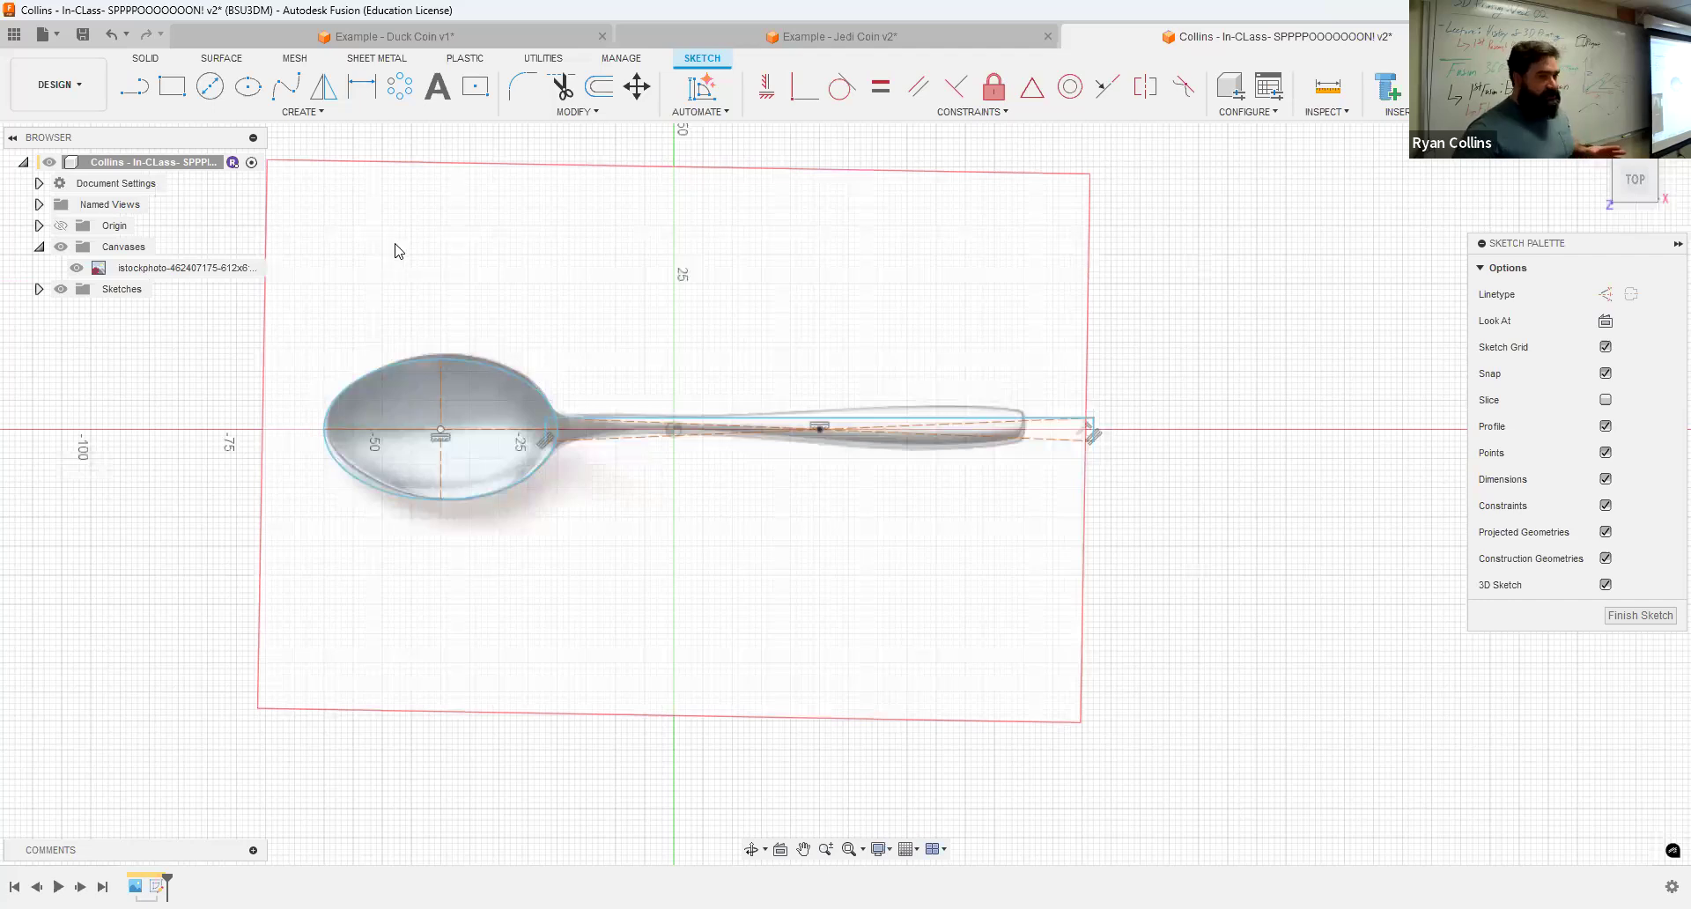
left_click_drag(396, 246, 1107, 583)
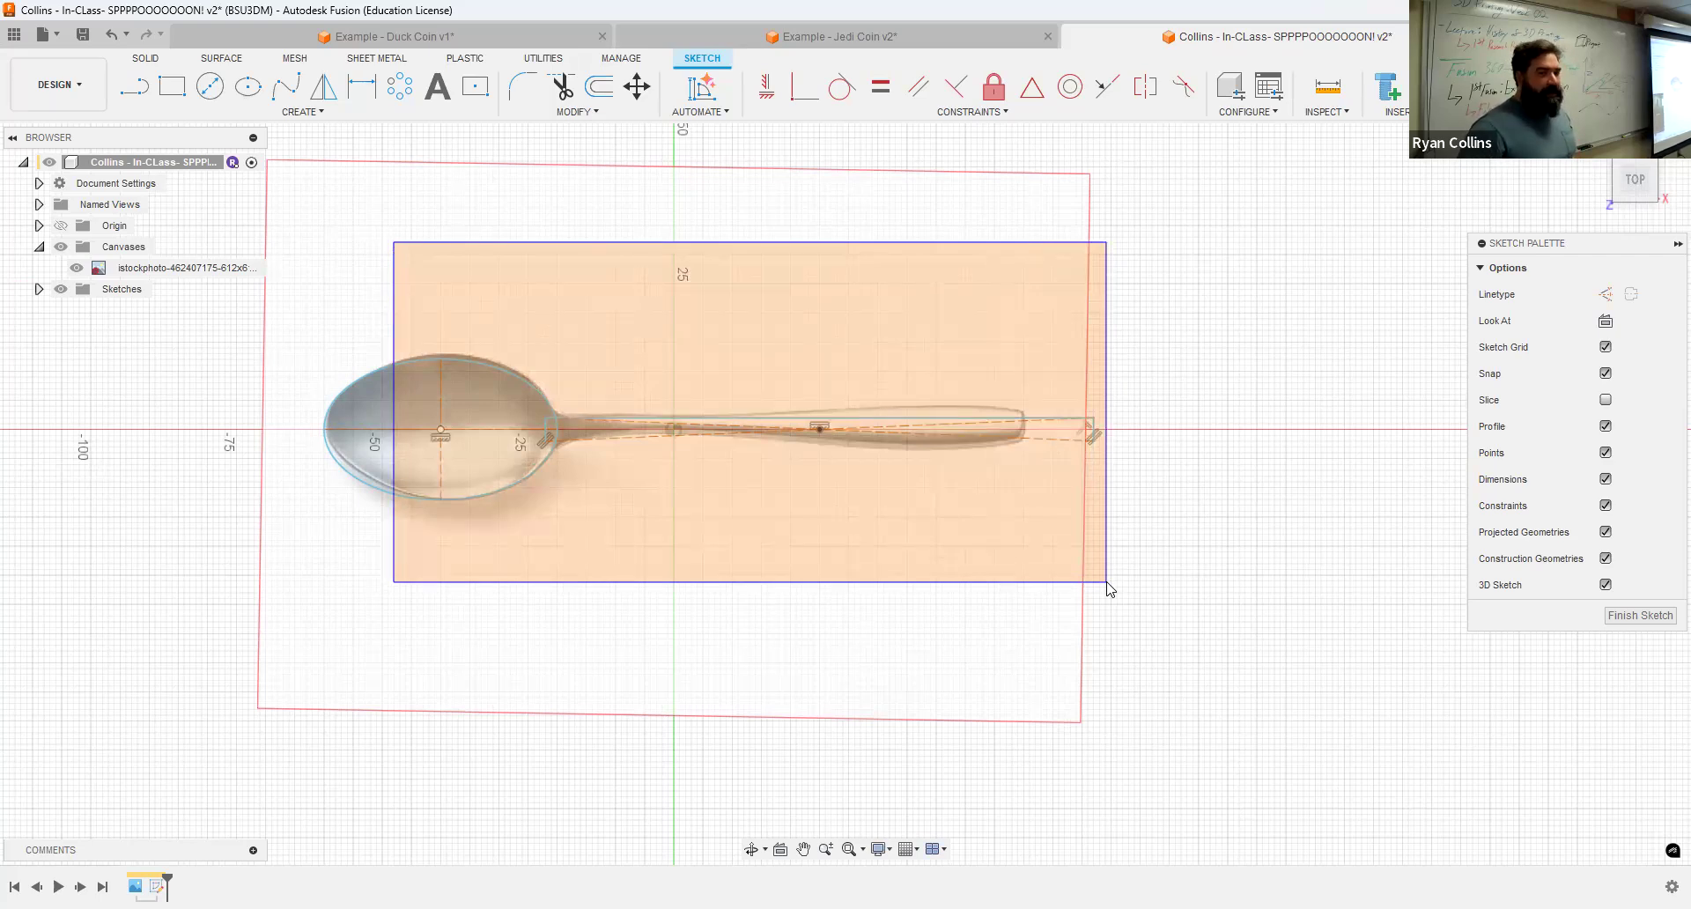
left_click_drag(1108, 588, 1127, 602)
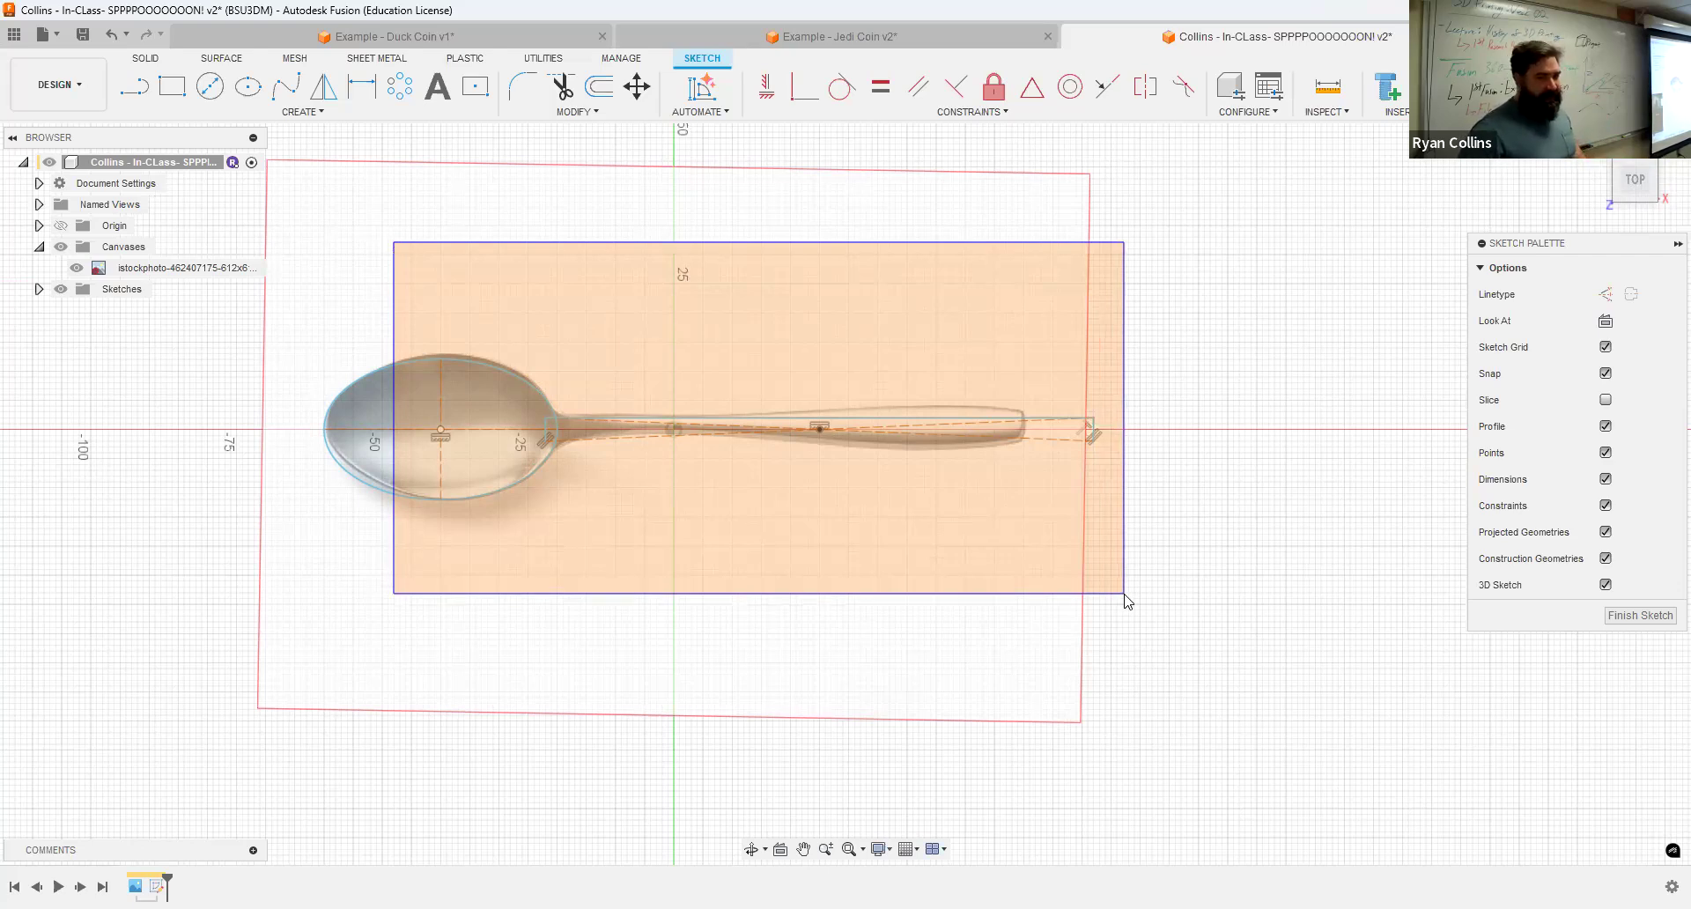
left_click_drag(1126, 601, 1126, 601)
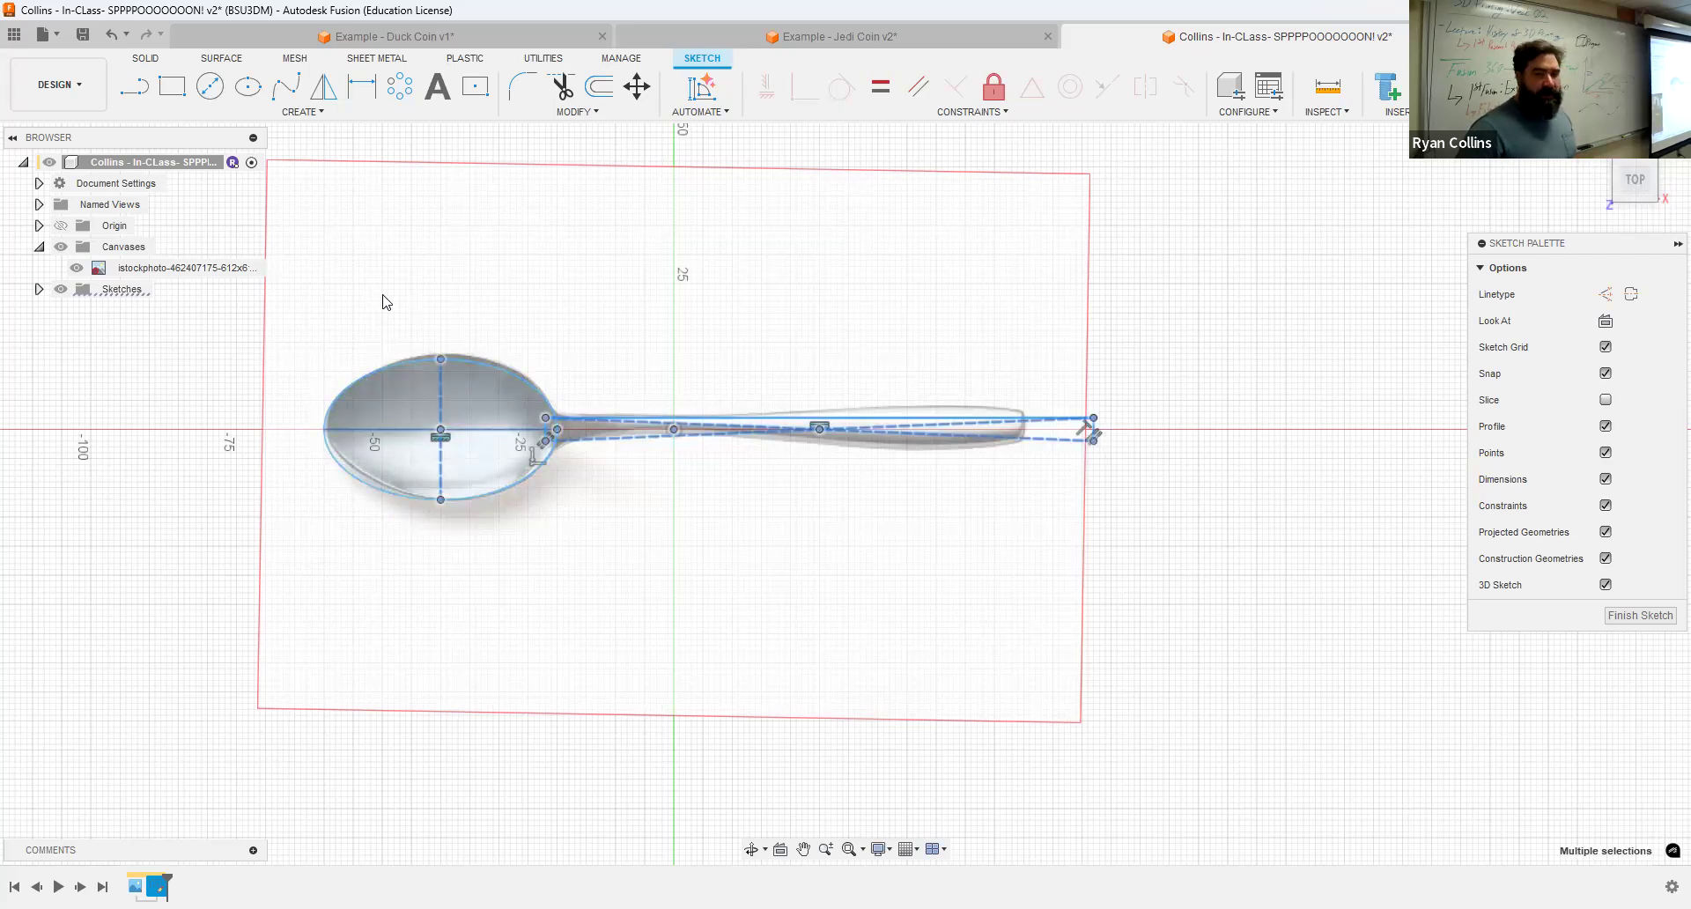
left_click(1114, 319)
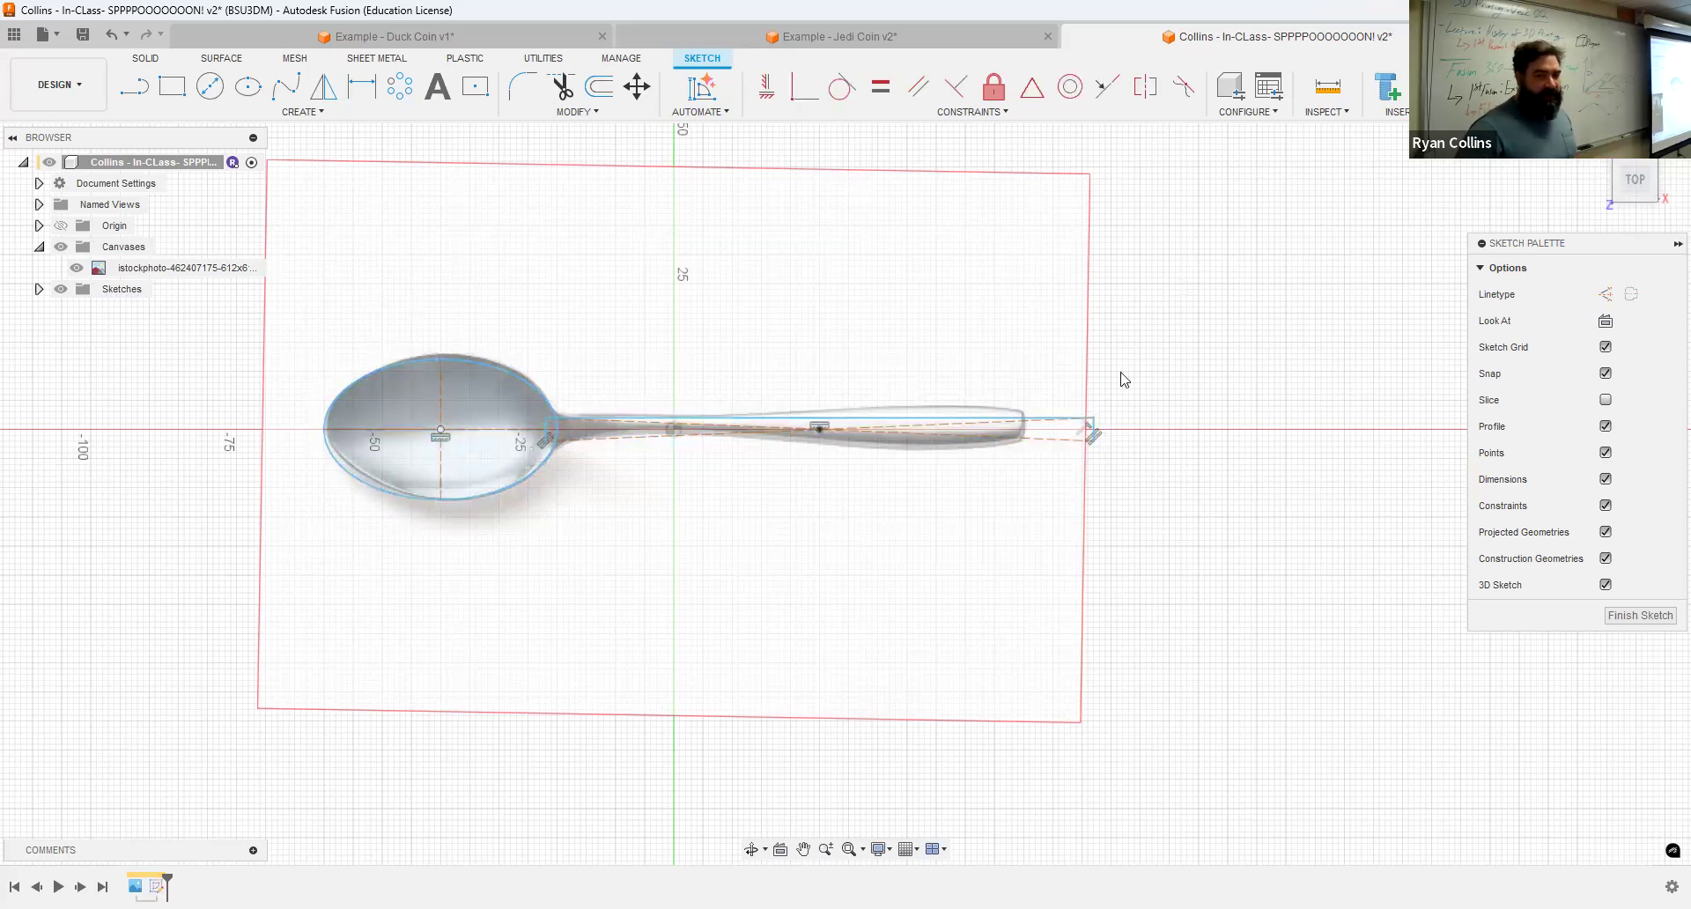
mouse_move(1180, 279)
left_mouse_down()
mouse_move(958, 511)
mouse_move(766, 521)
mouse_move(494, 589)
mouse_move(510, 600)
left_mouse_up()
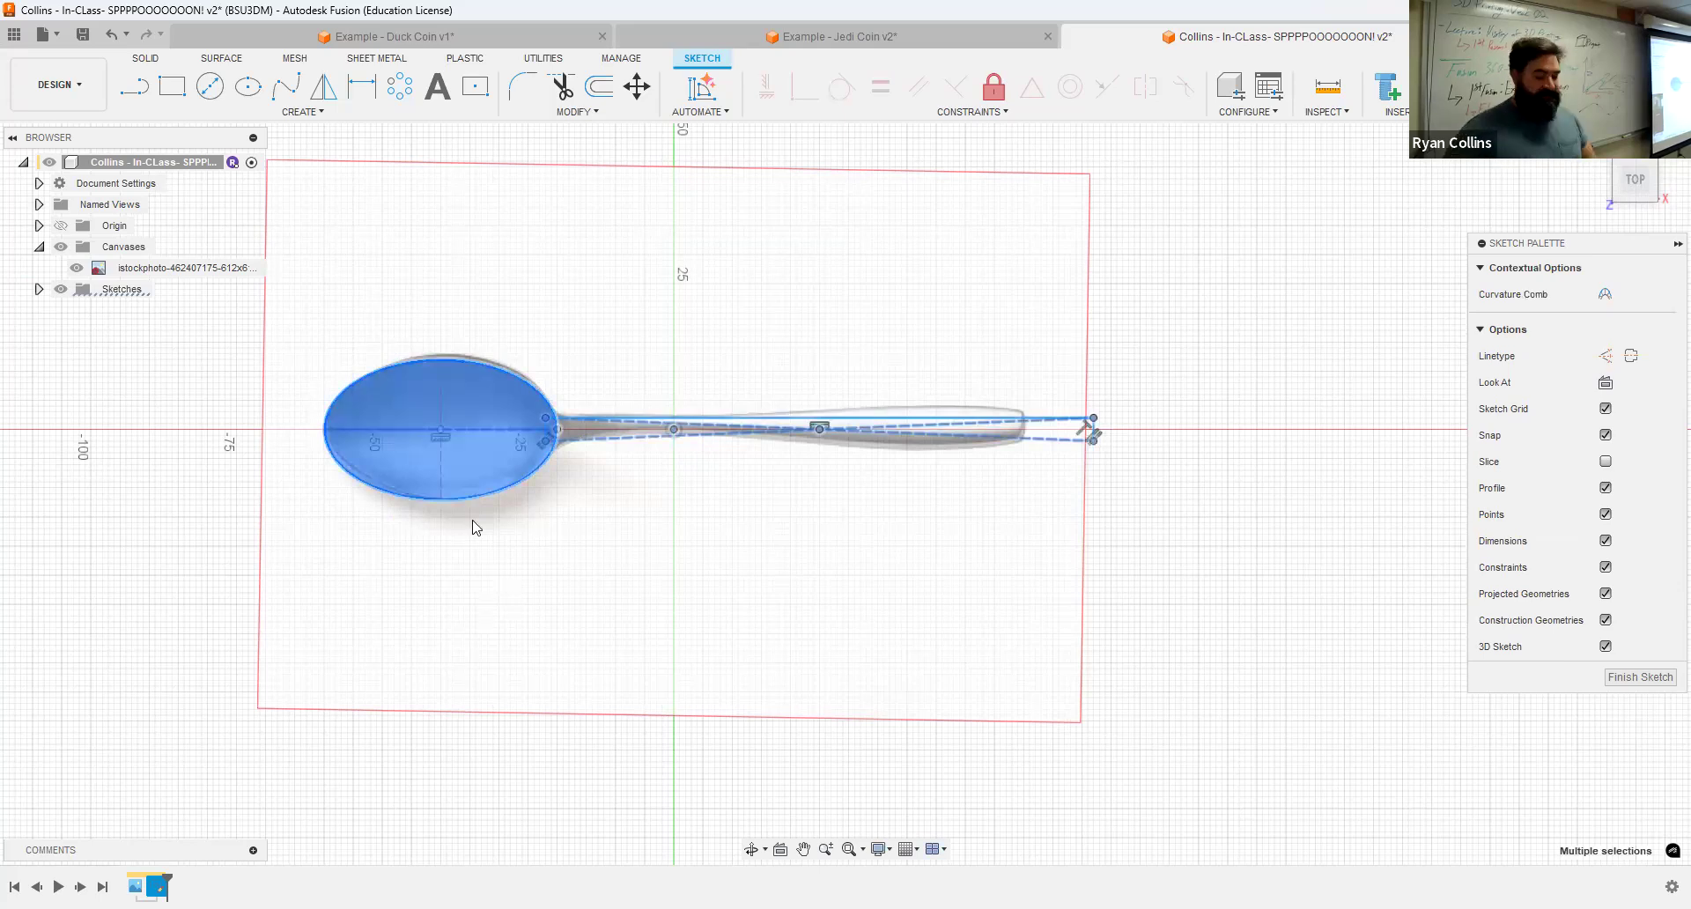
key("Escape")
mouse_move(531, 357)
left_mouse_down()
mouse_move(584, 502)
mouse_move(1192, 520)
mouse_move(1127, 499)
left_mouse_up()
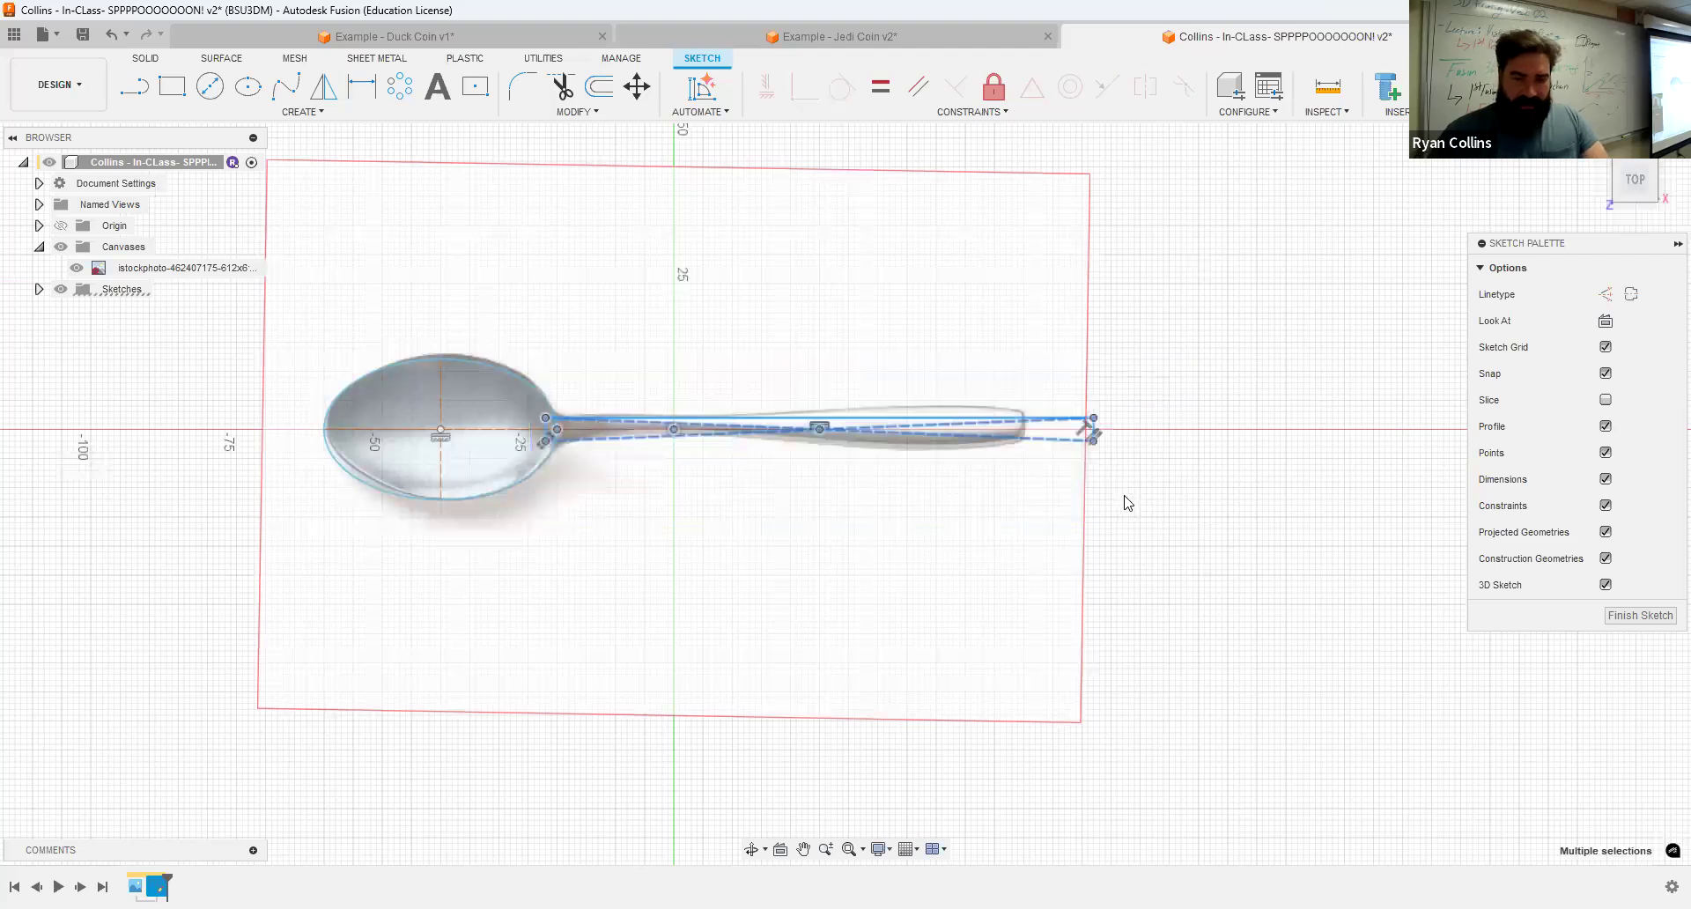
key("Delete")
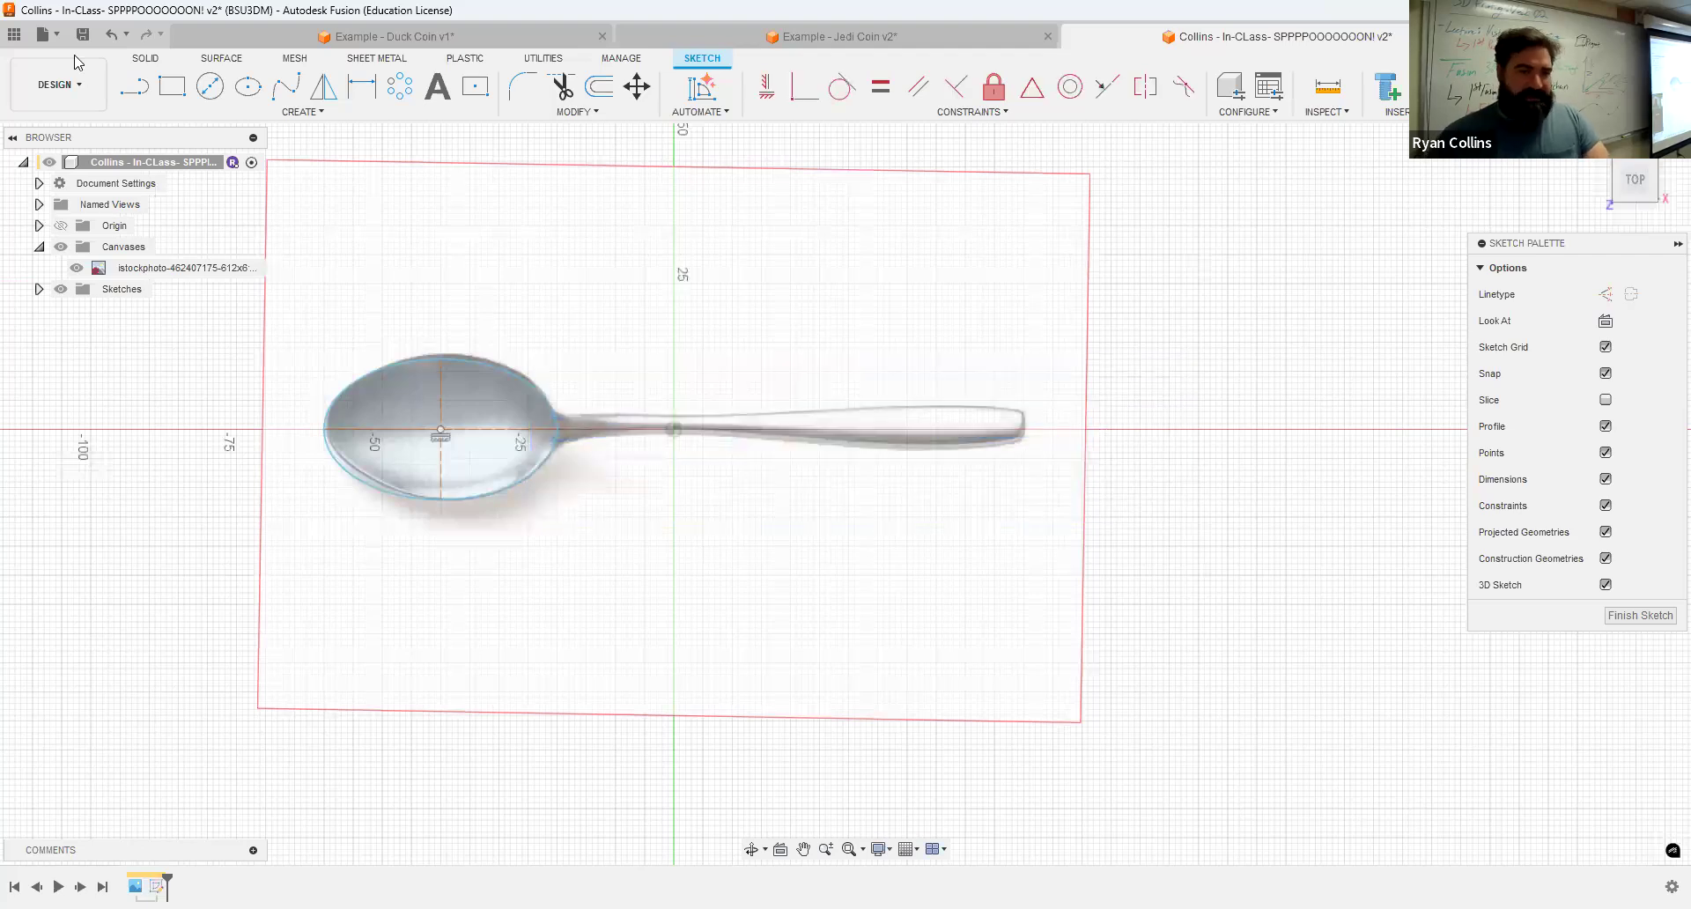
Step: Draw a line at 0 degrees from the bowl's edge along the handle to the handle's tip
left_click(138, 92)
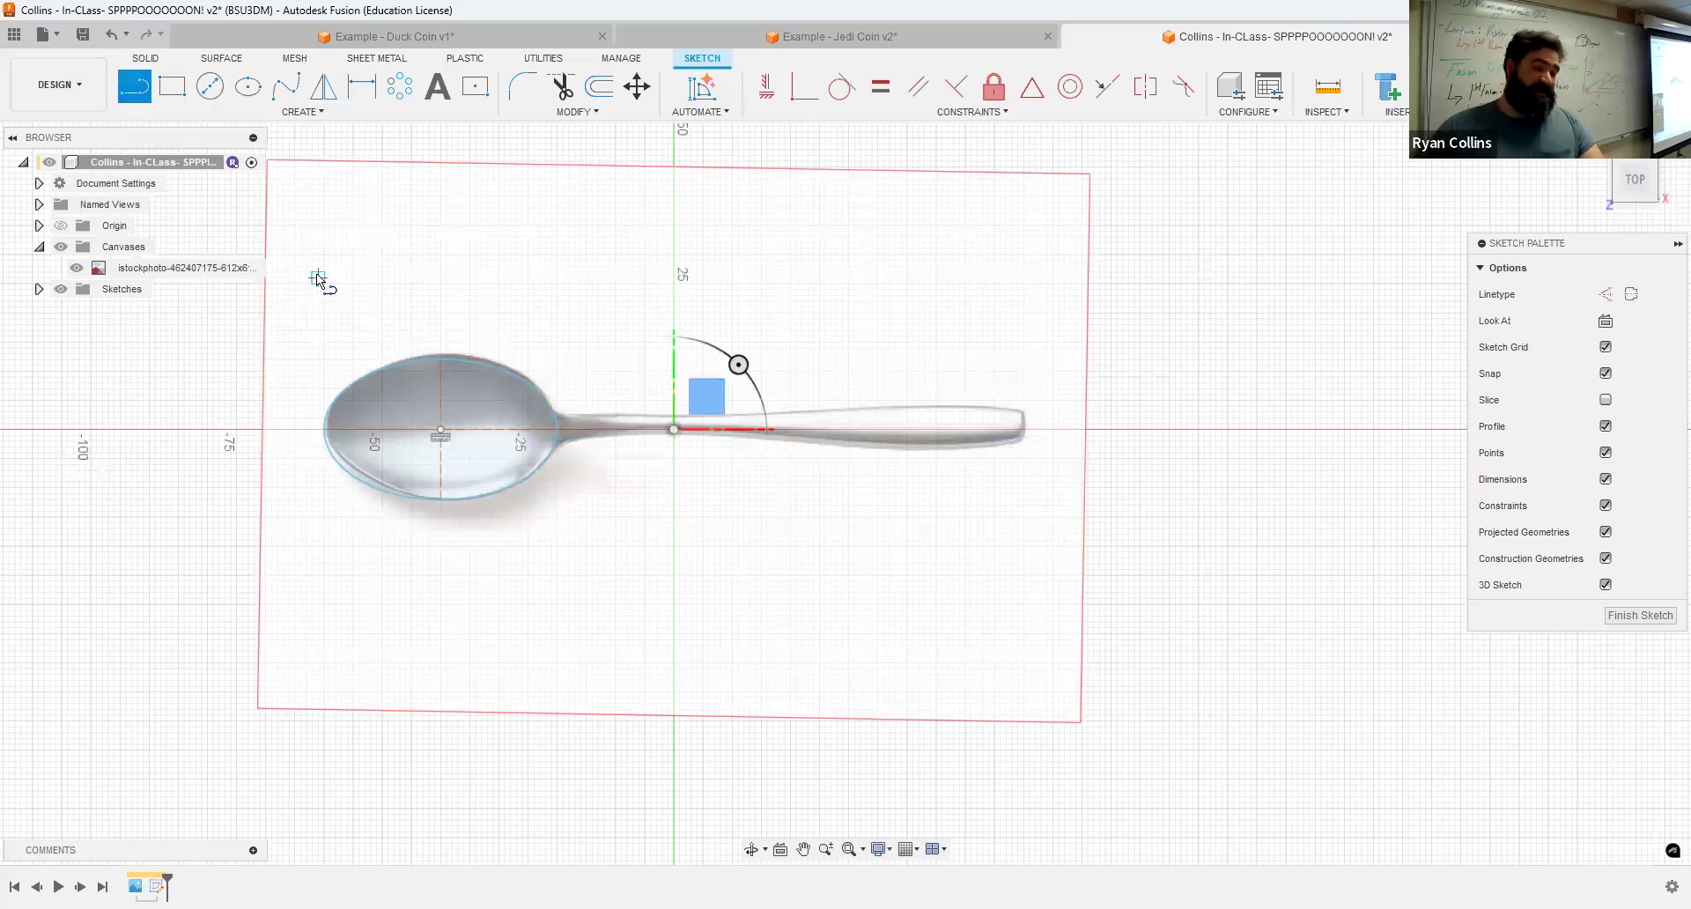
scroll(562, 439, "up", 3)
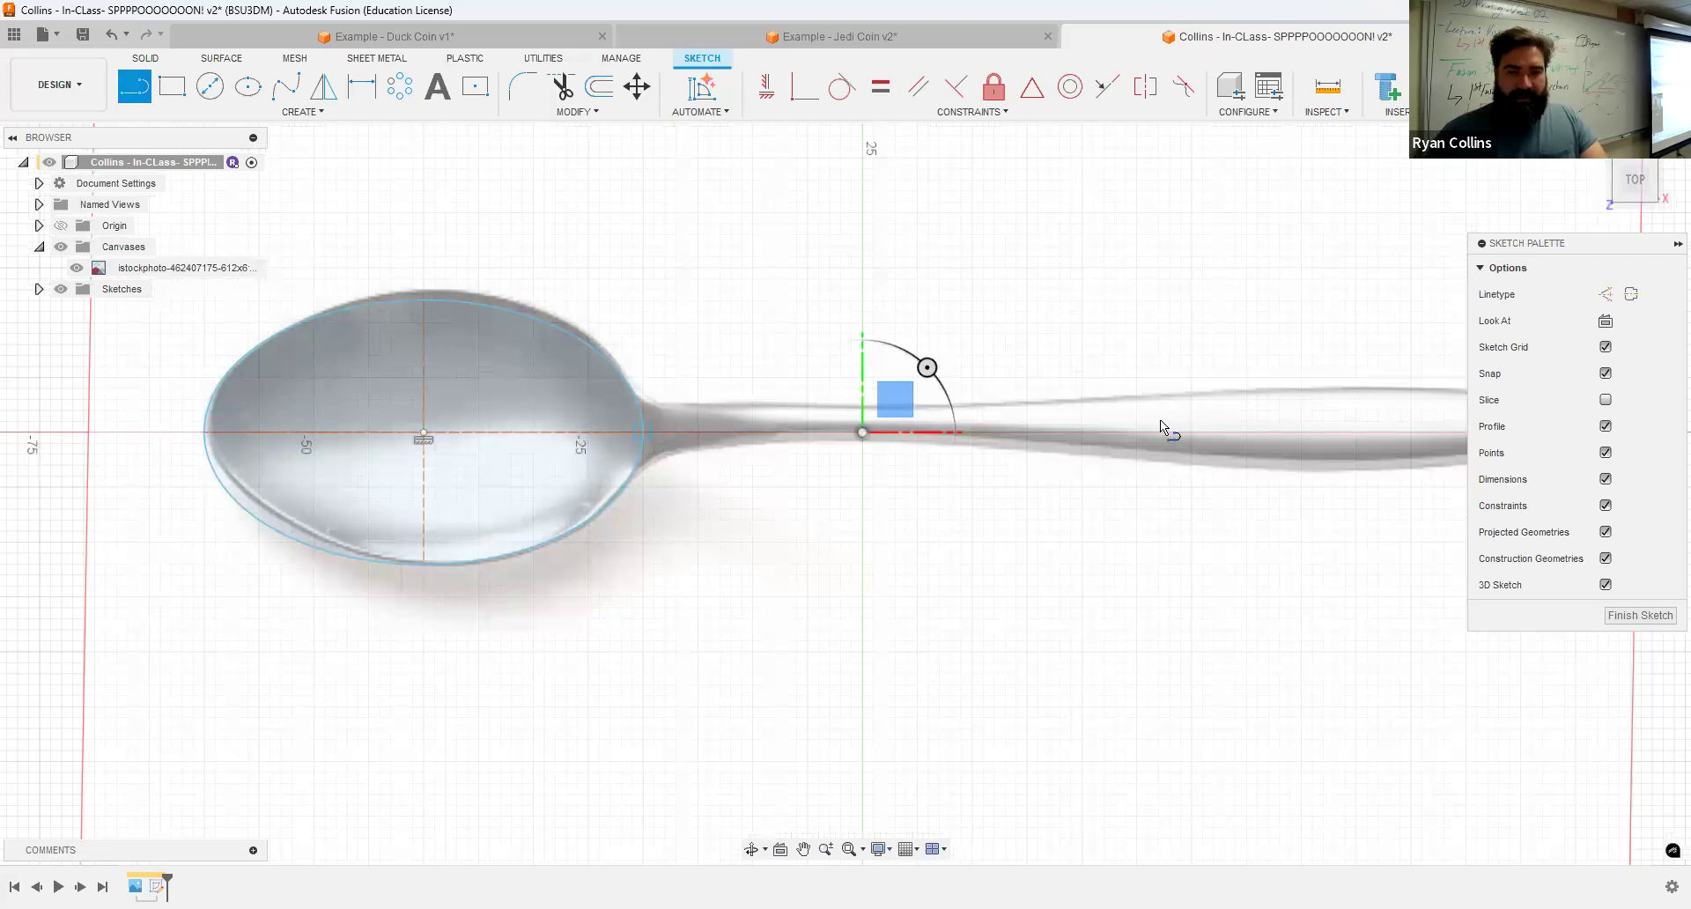
left_click(643, 432)
middle_click_drag(1145, 431, 560, 426)
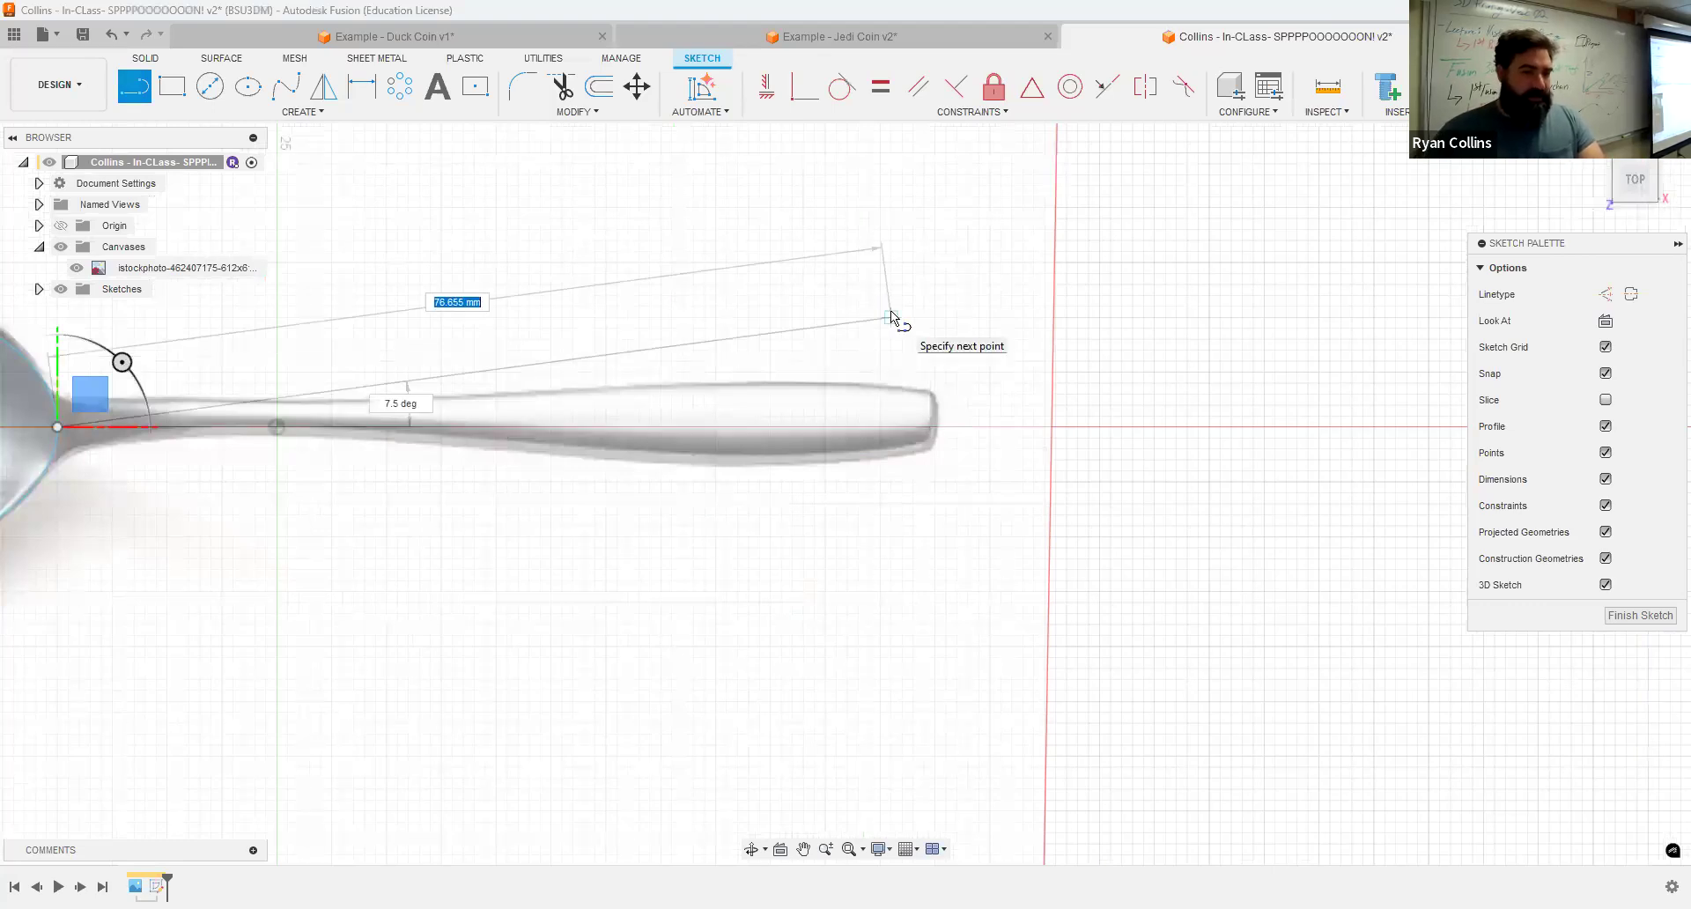
key("Tab")
type("0")
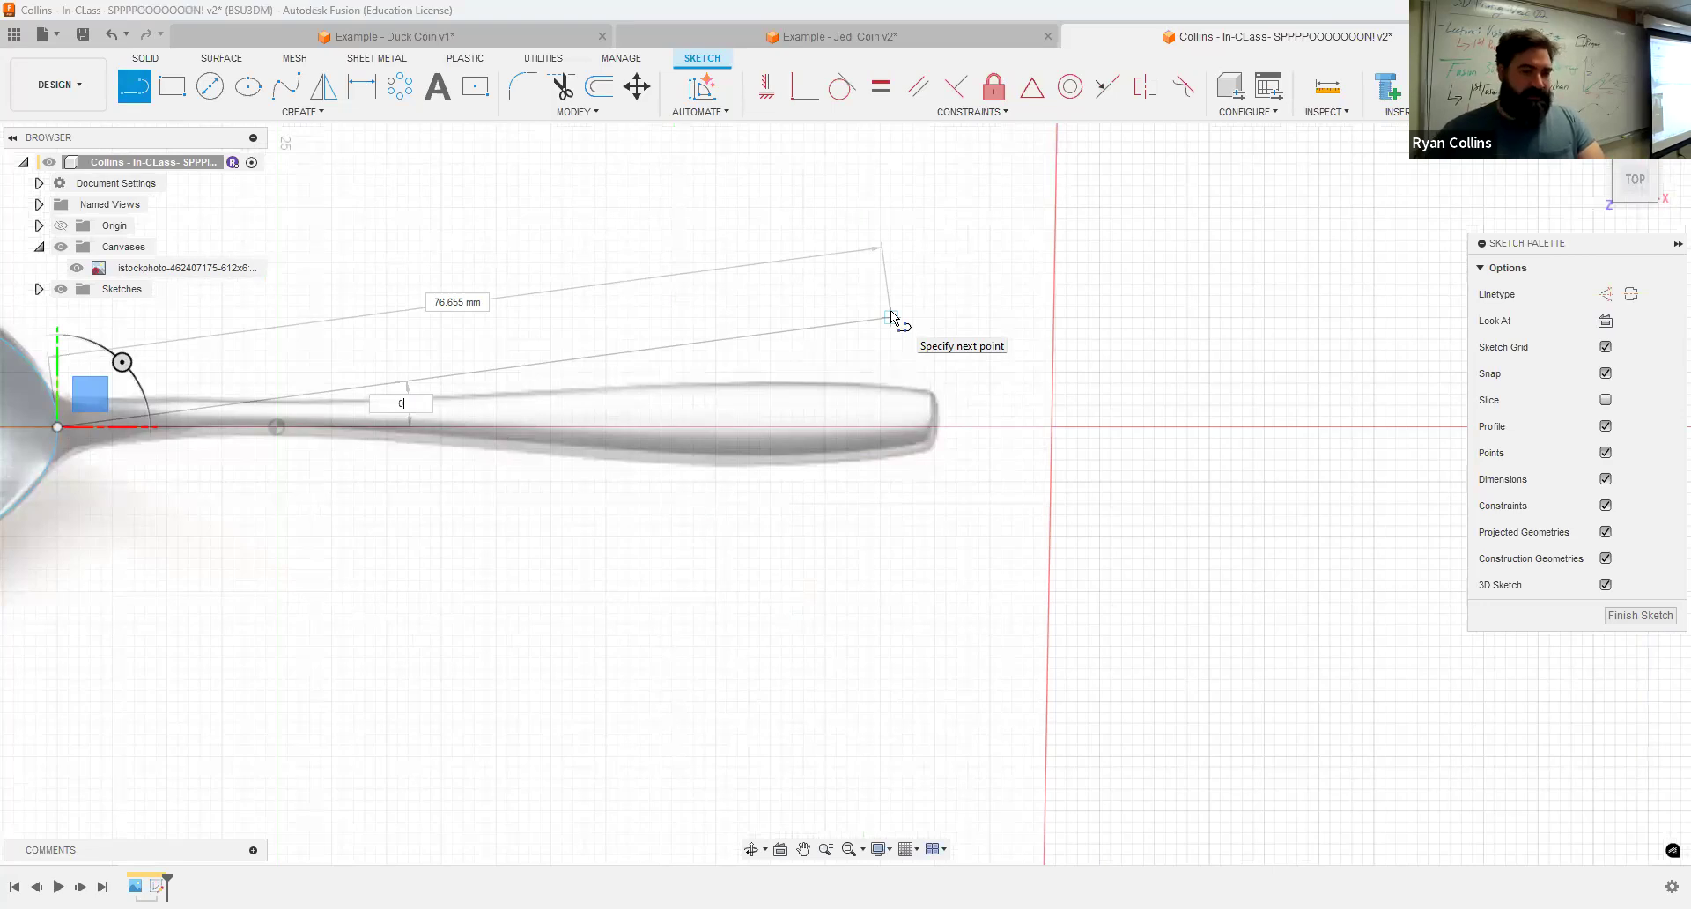
key("Tab")
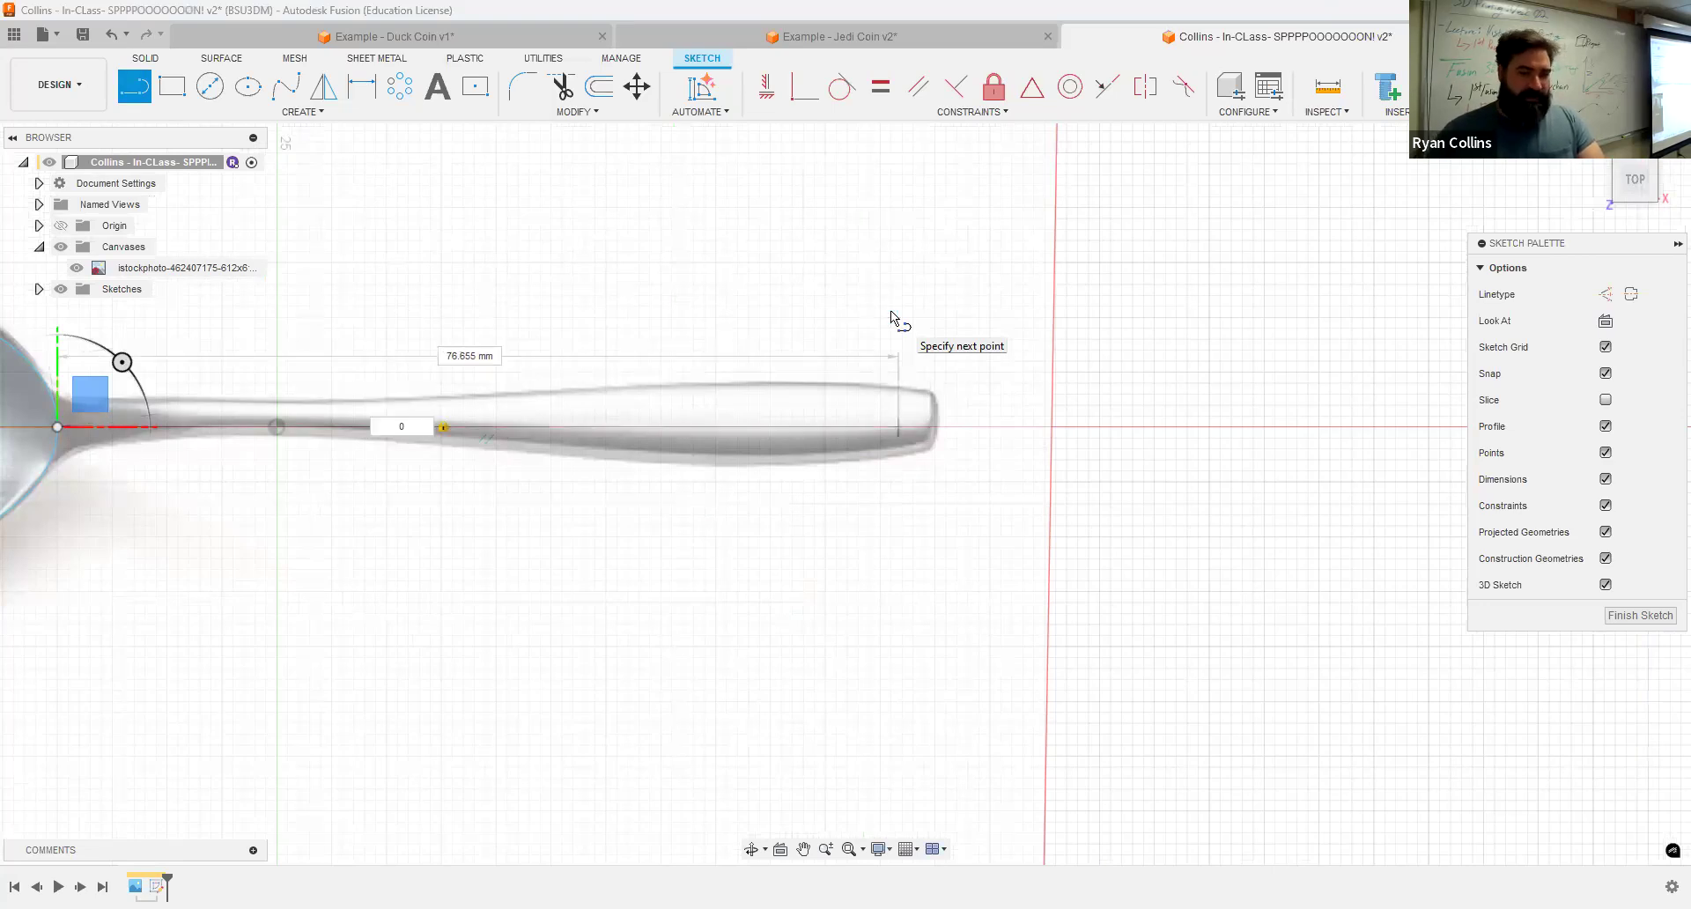
left_click(937, 431)
key("Escape")
scroll(482, 582, "down", 3)
scroll(482, 582, "down", 1)
middle_click_drag(476, 405, 555, 403)
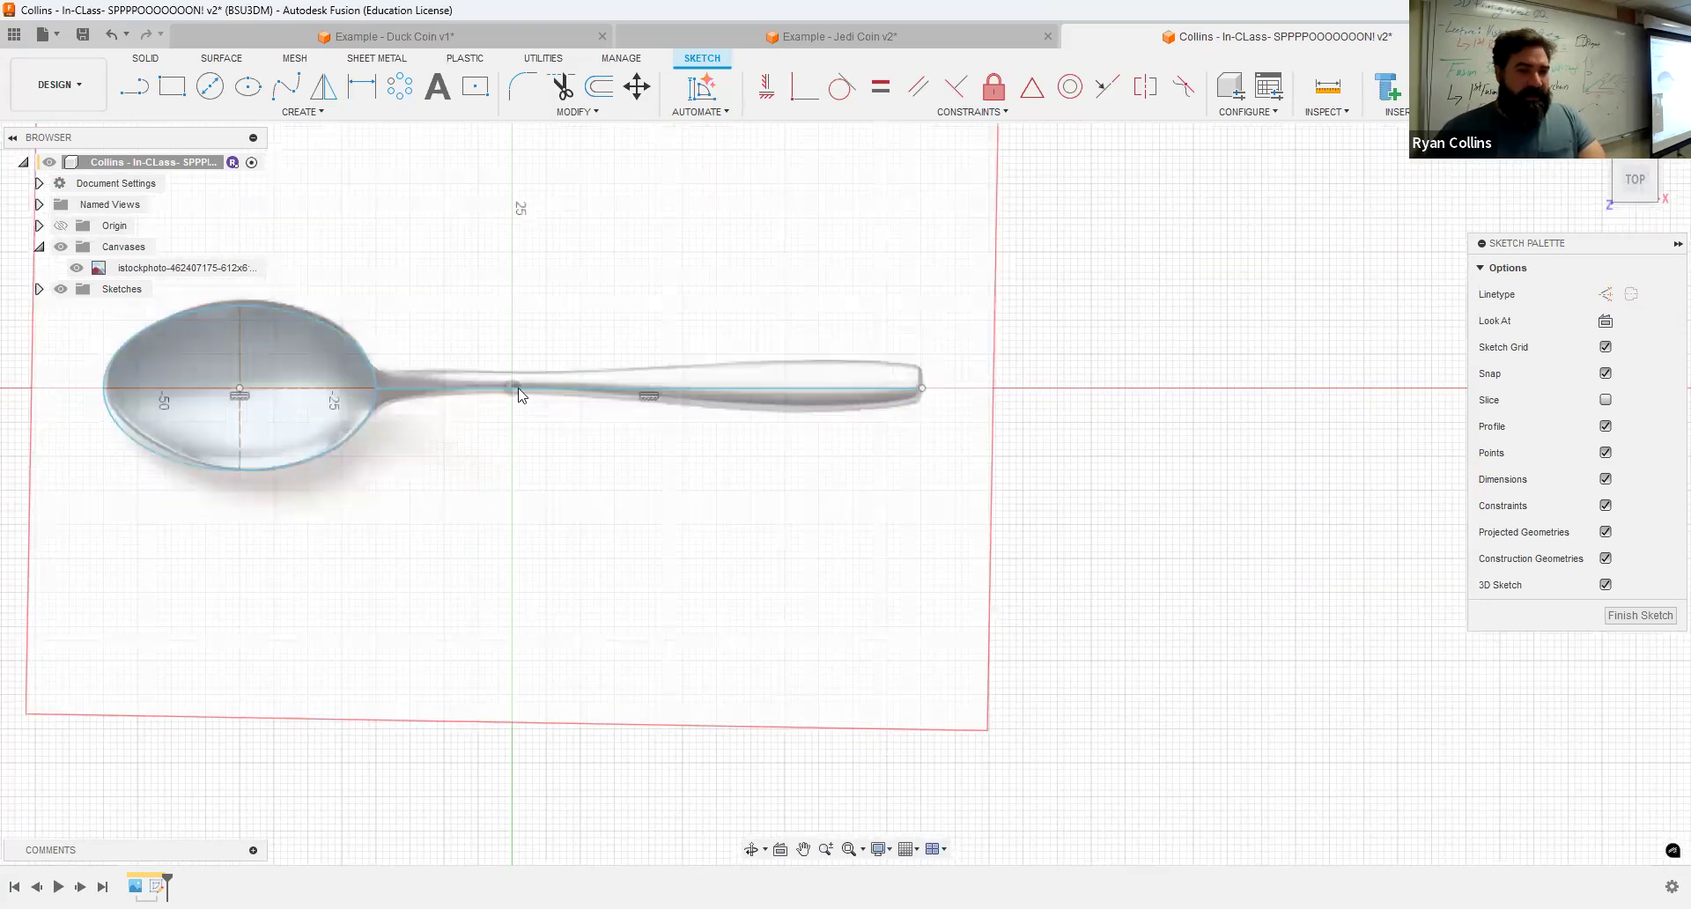
Step: Offset the handle's horizontal centerline by 3.069 mm
left_click(592, 95)
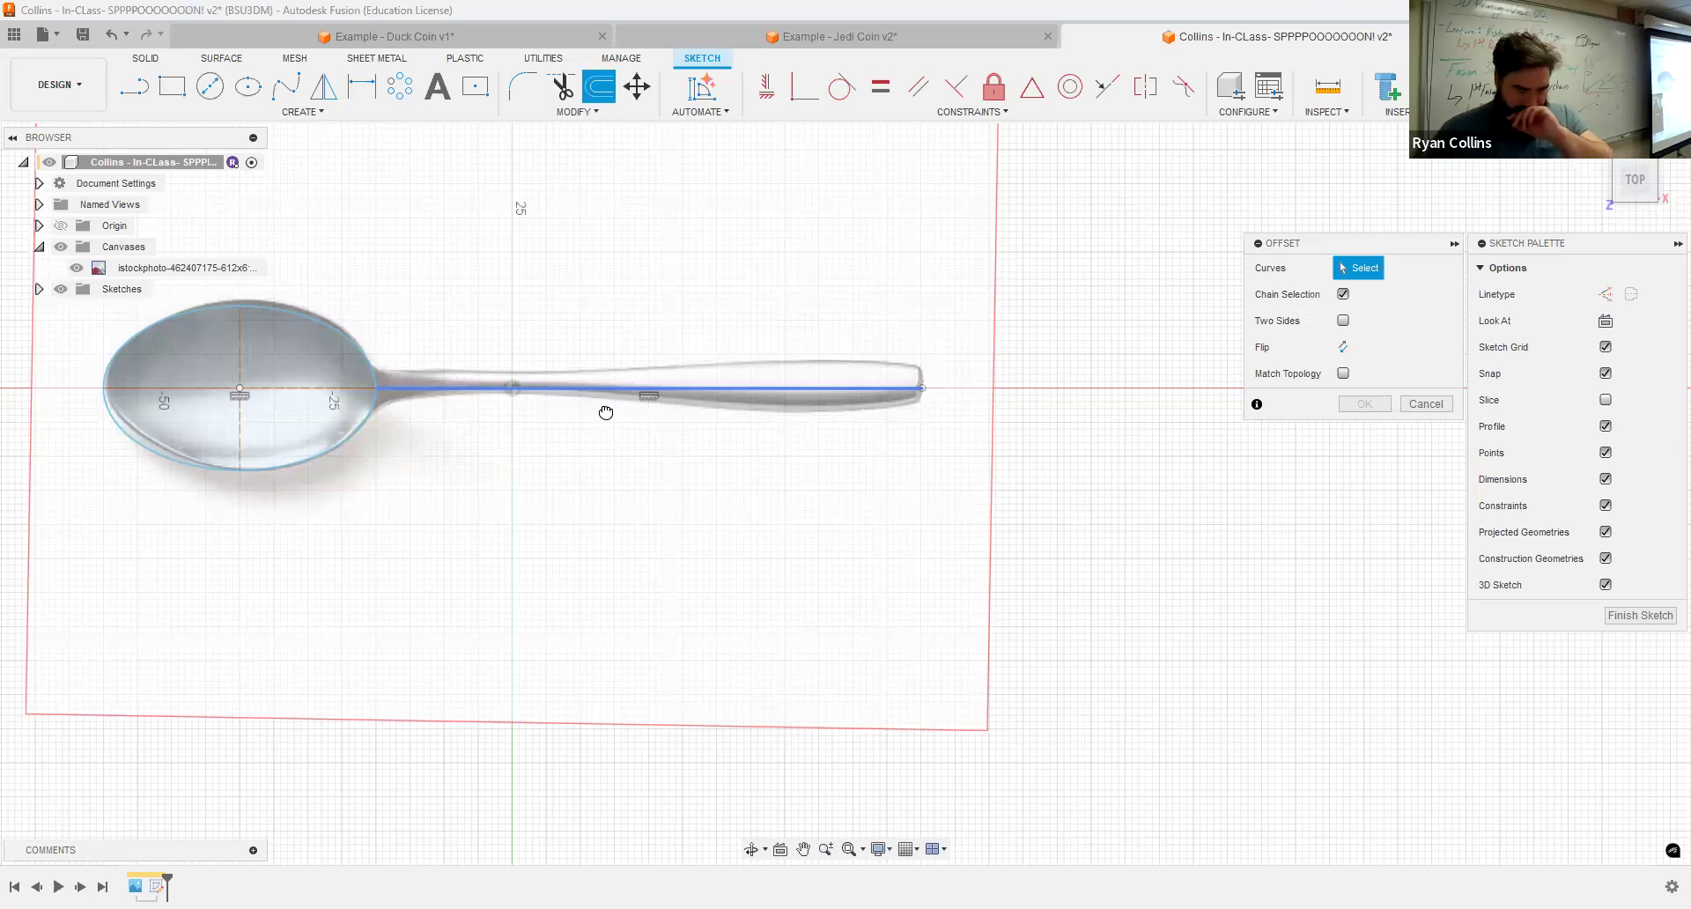
left_click(754, 456)
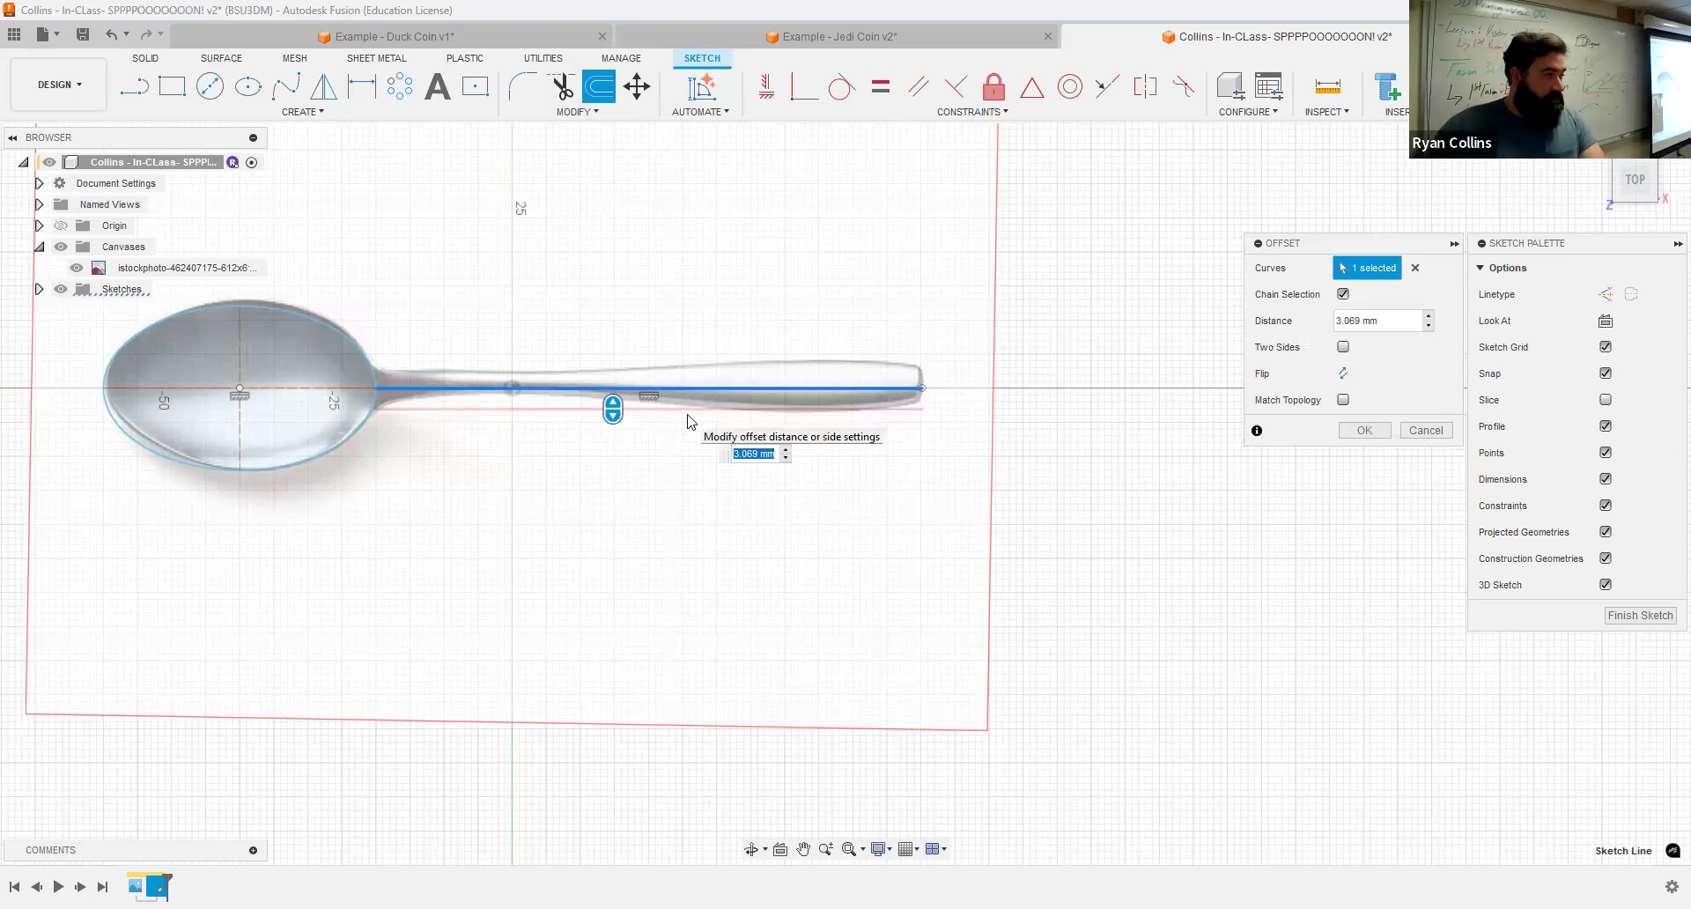
key("Return")
Step: Offset the wavy spline above the circles by 4.612 mm
scroll(930, 182, "down", 4)
mouse_move(931, 182)
middle_mouse_down()
mouse_move(1125, 479)
mouse_move(1150, 629)
middle_mouse_up()
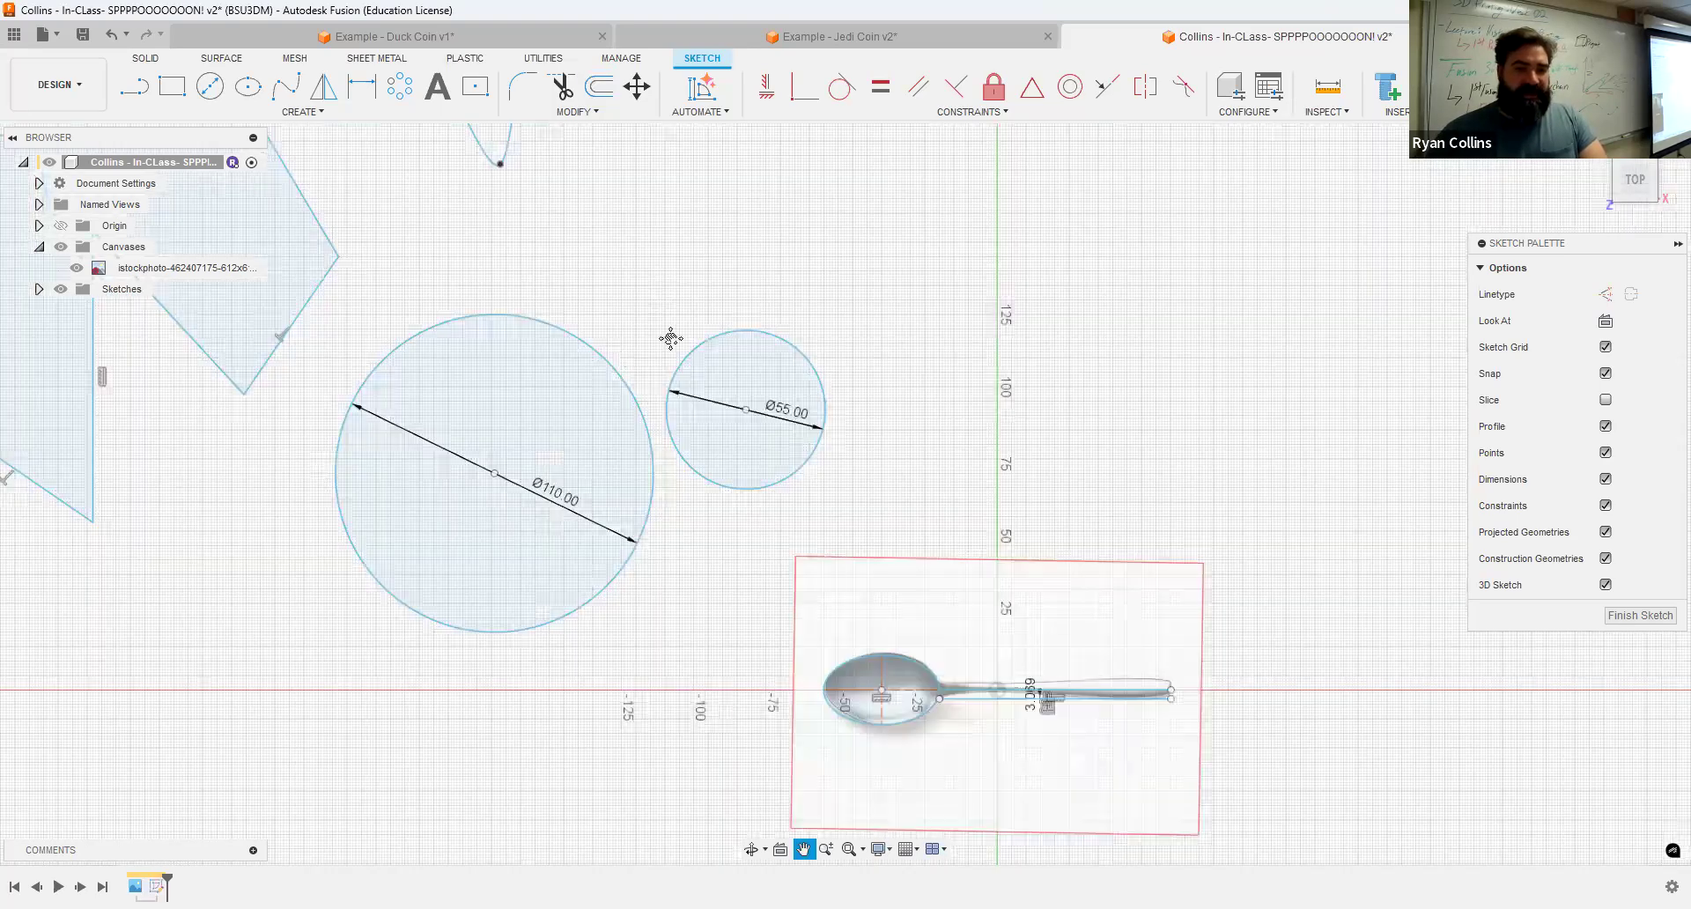
middle_click_drag(672, 340, 728, 544)
scroll(728, 545, "down", 5)
scroll(712, 407, "up", 3)
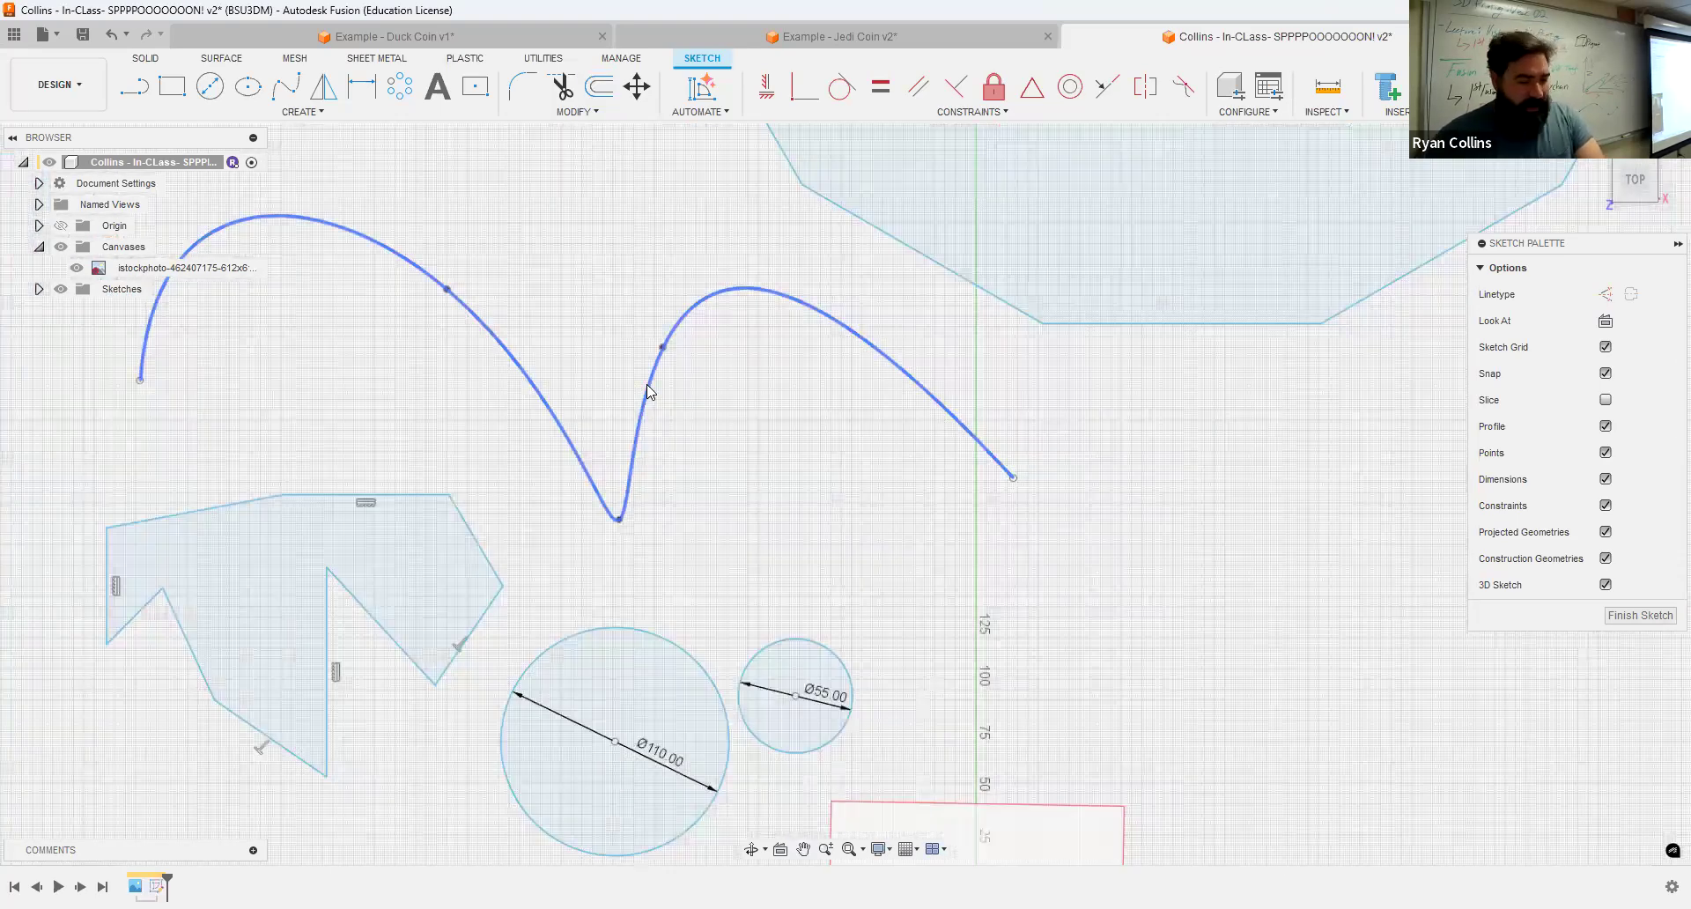
left_click(648, 388)
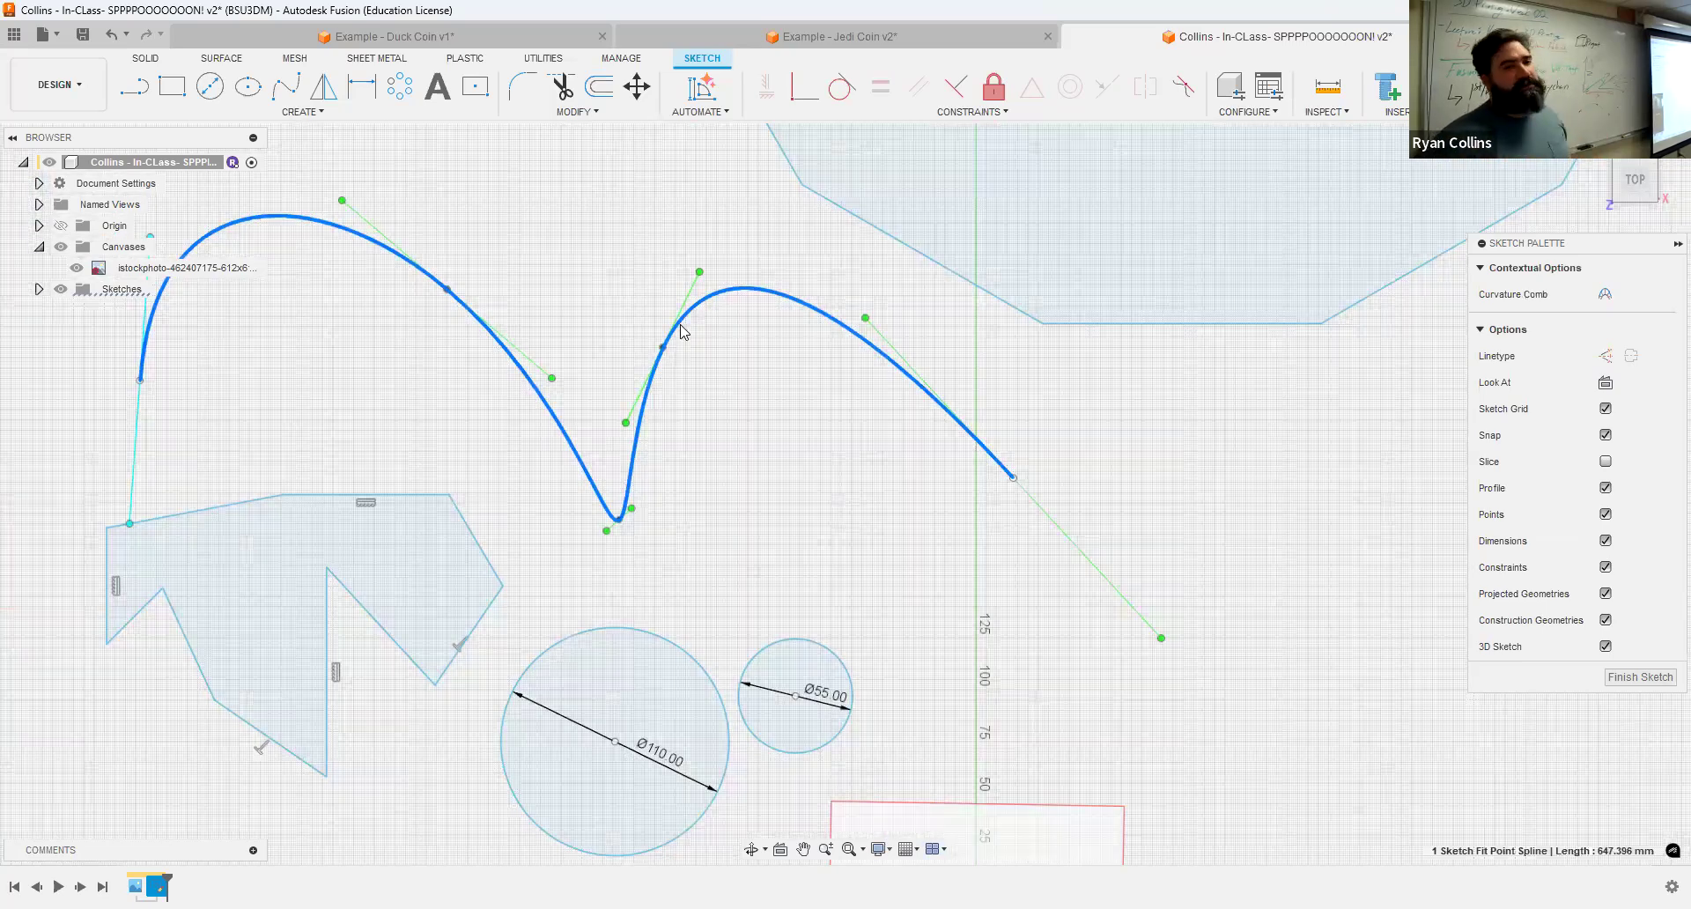
left_click(603, 98)
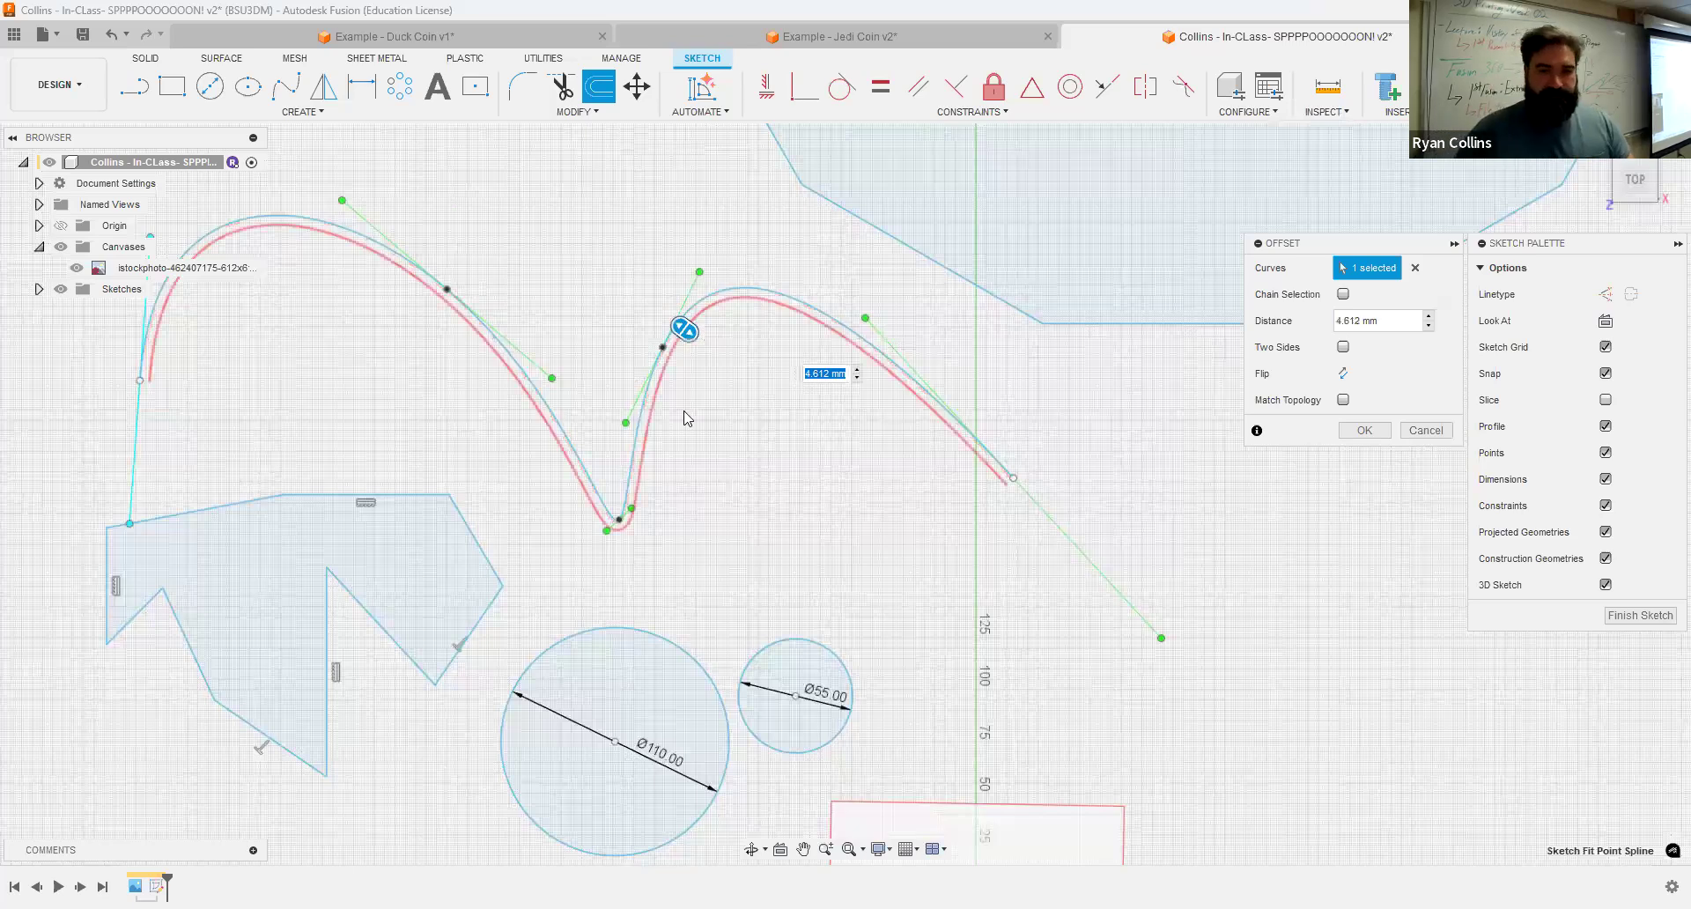
key("Return")
Step: Trace a fit-point spline along the handle's upper edge from the bowl to the handle's tip
middle_click_drag(882, 214, 876, 152)
scroll(989, 423, "up", 4)
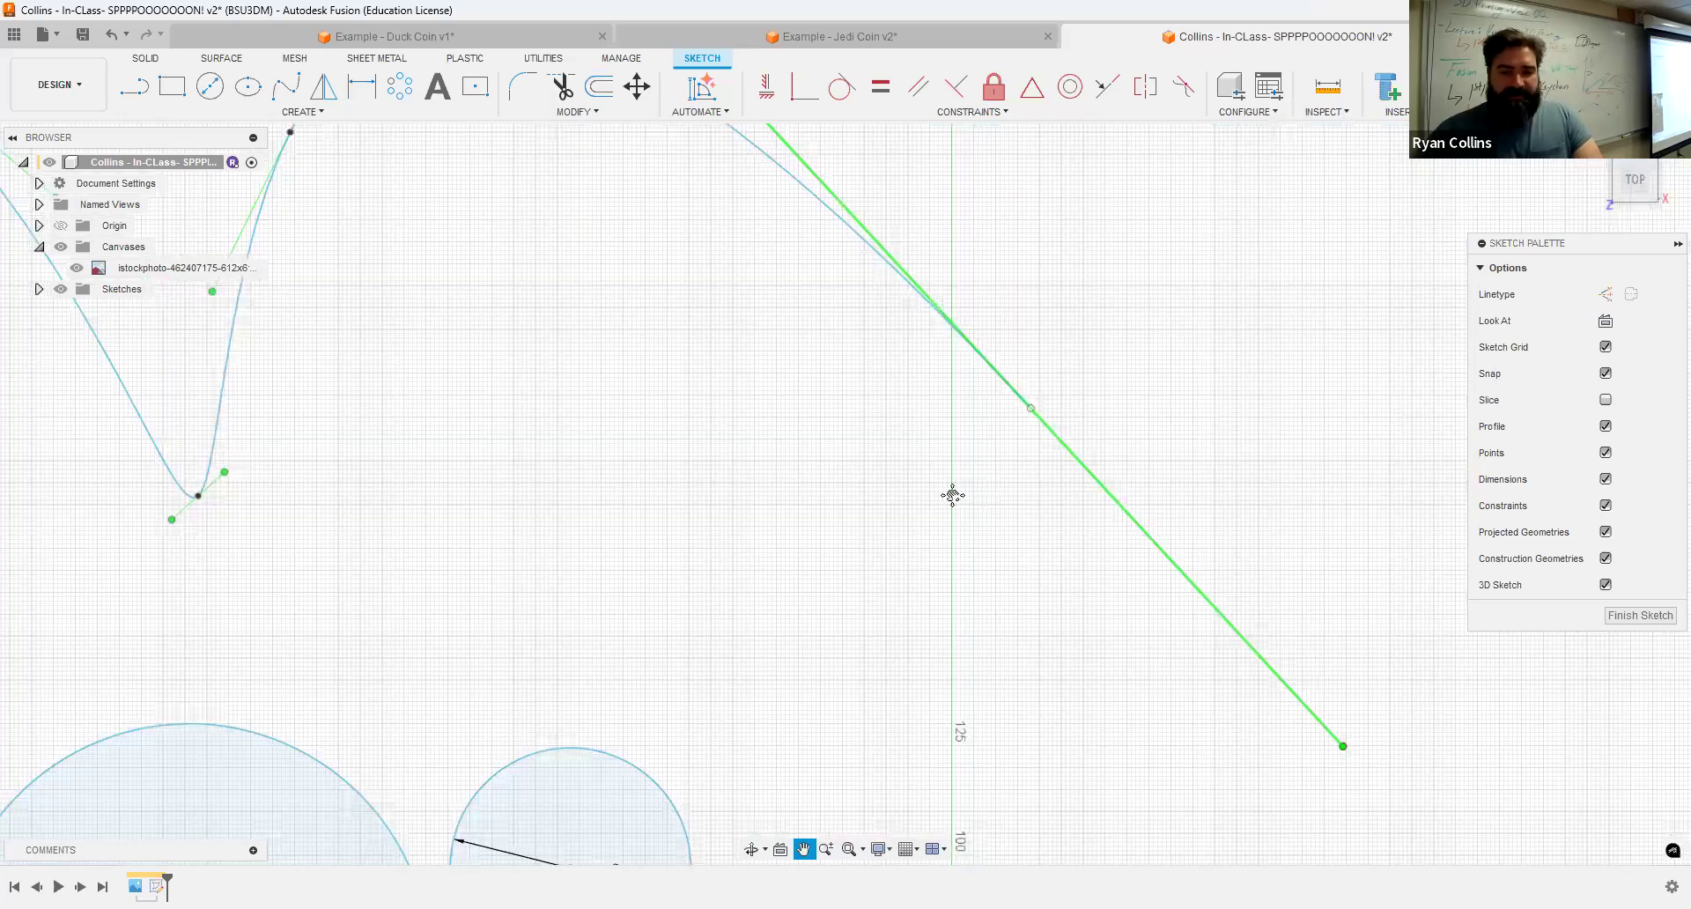
scroll(952, 495, "down", 3)
middle_click_drag(952, 495, 873, 330)
scroll(861, 483, "down", 2)
middle_click_drag(860, 484, 771, 227)
scroll(704, 396, "up", 8)
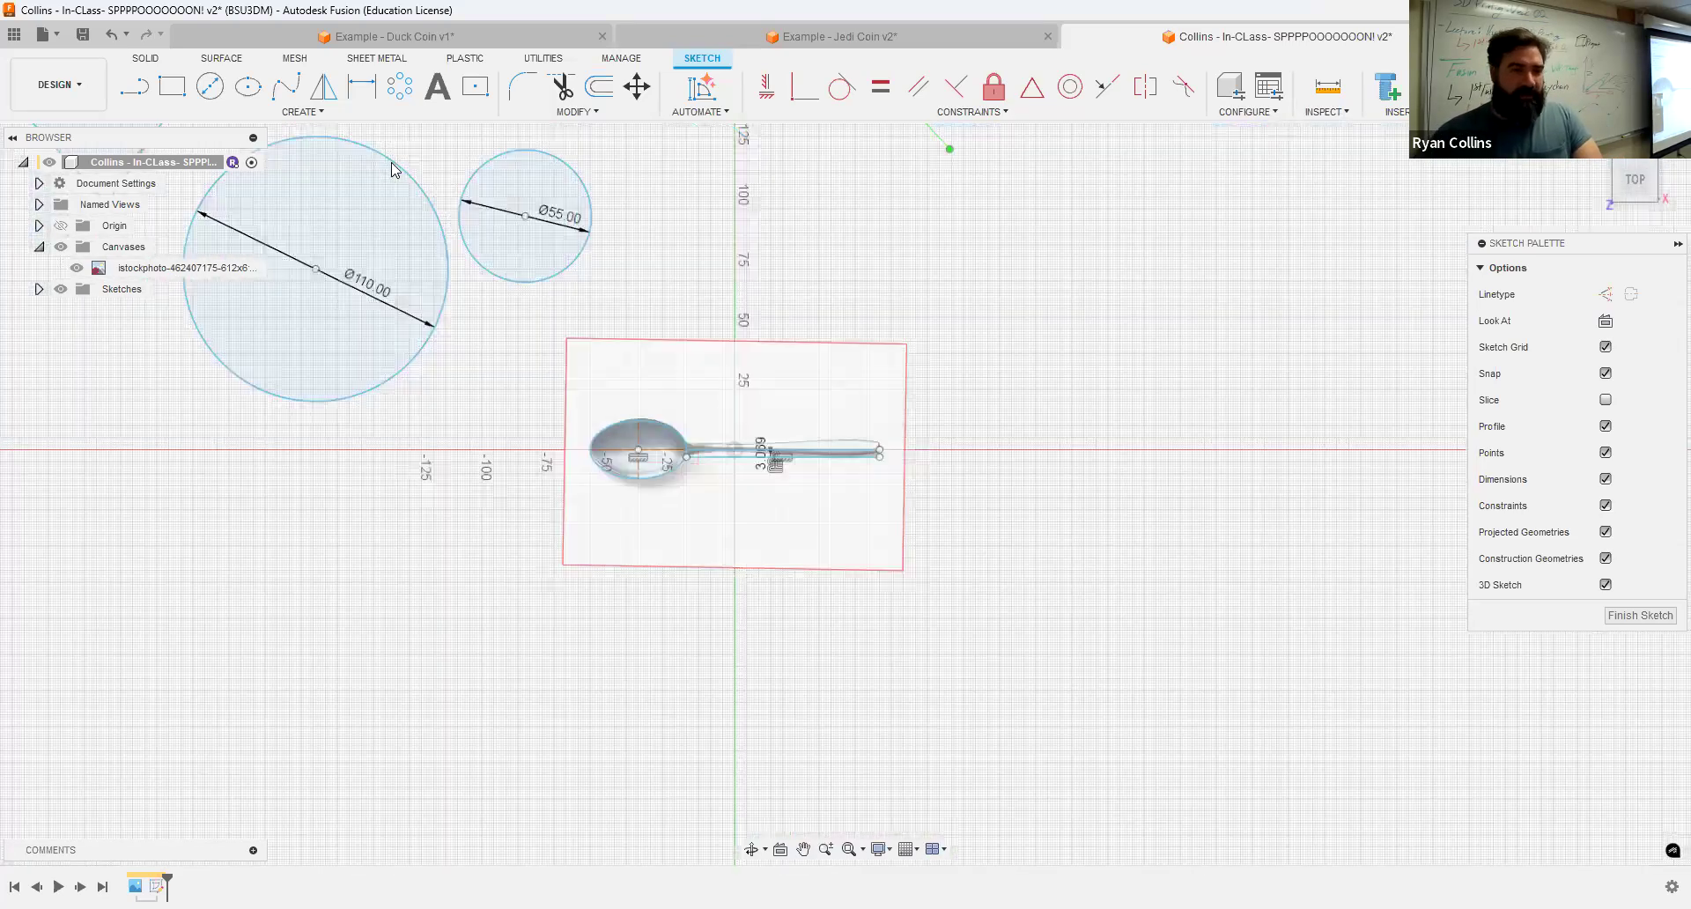
left_click(285, 86)
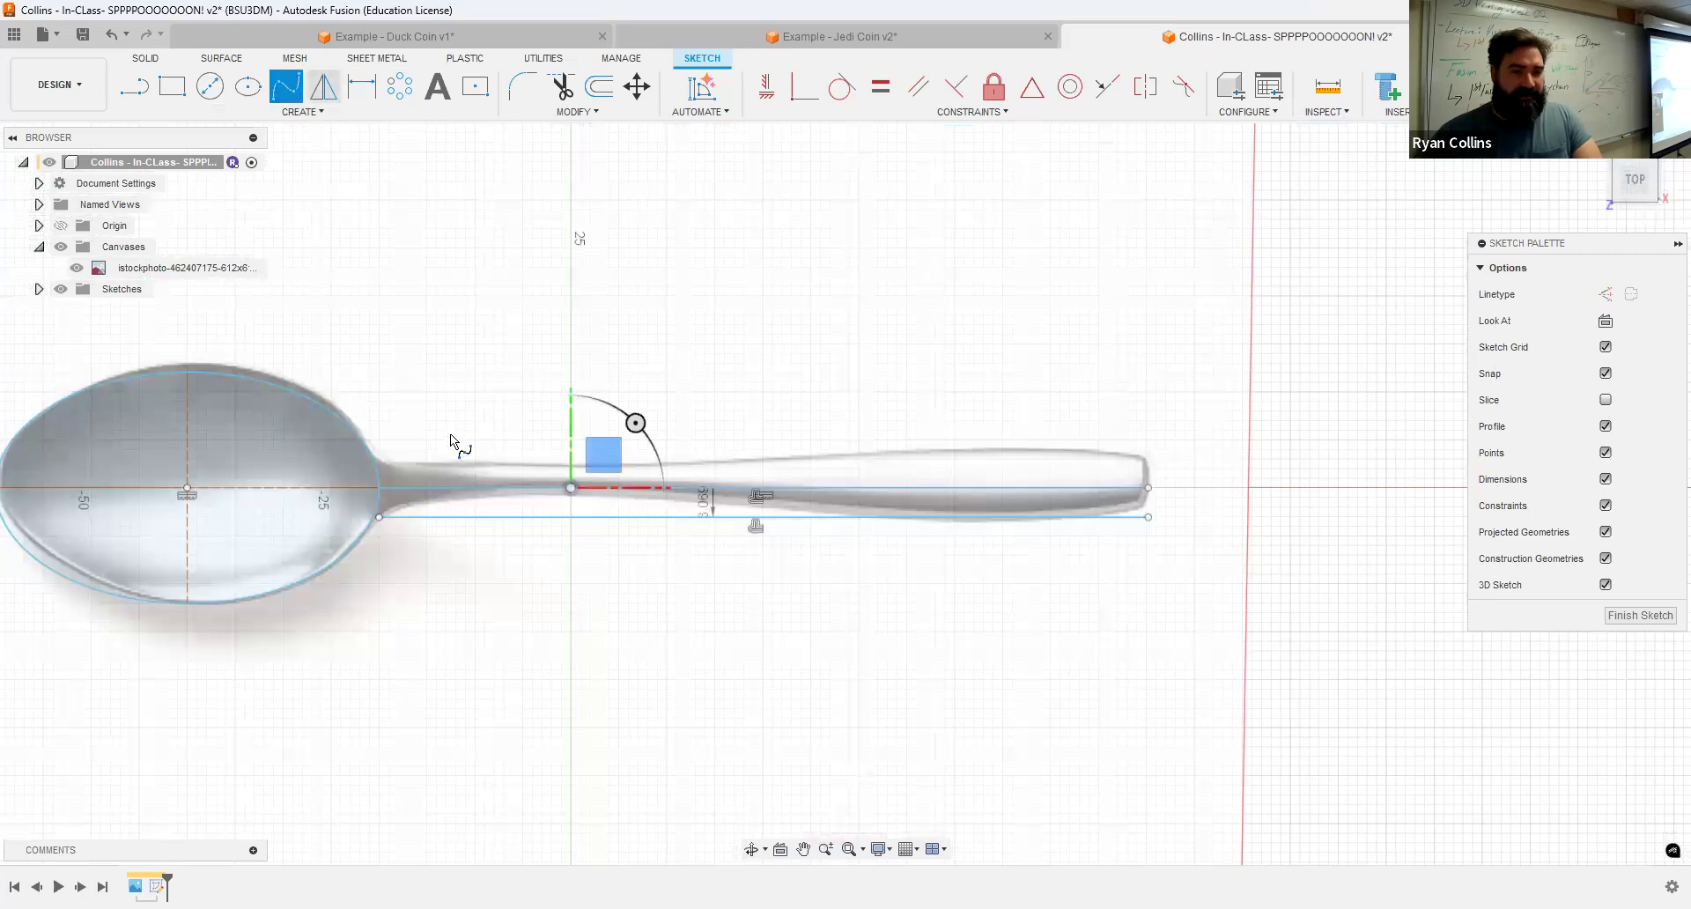
left_click(365, 443)
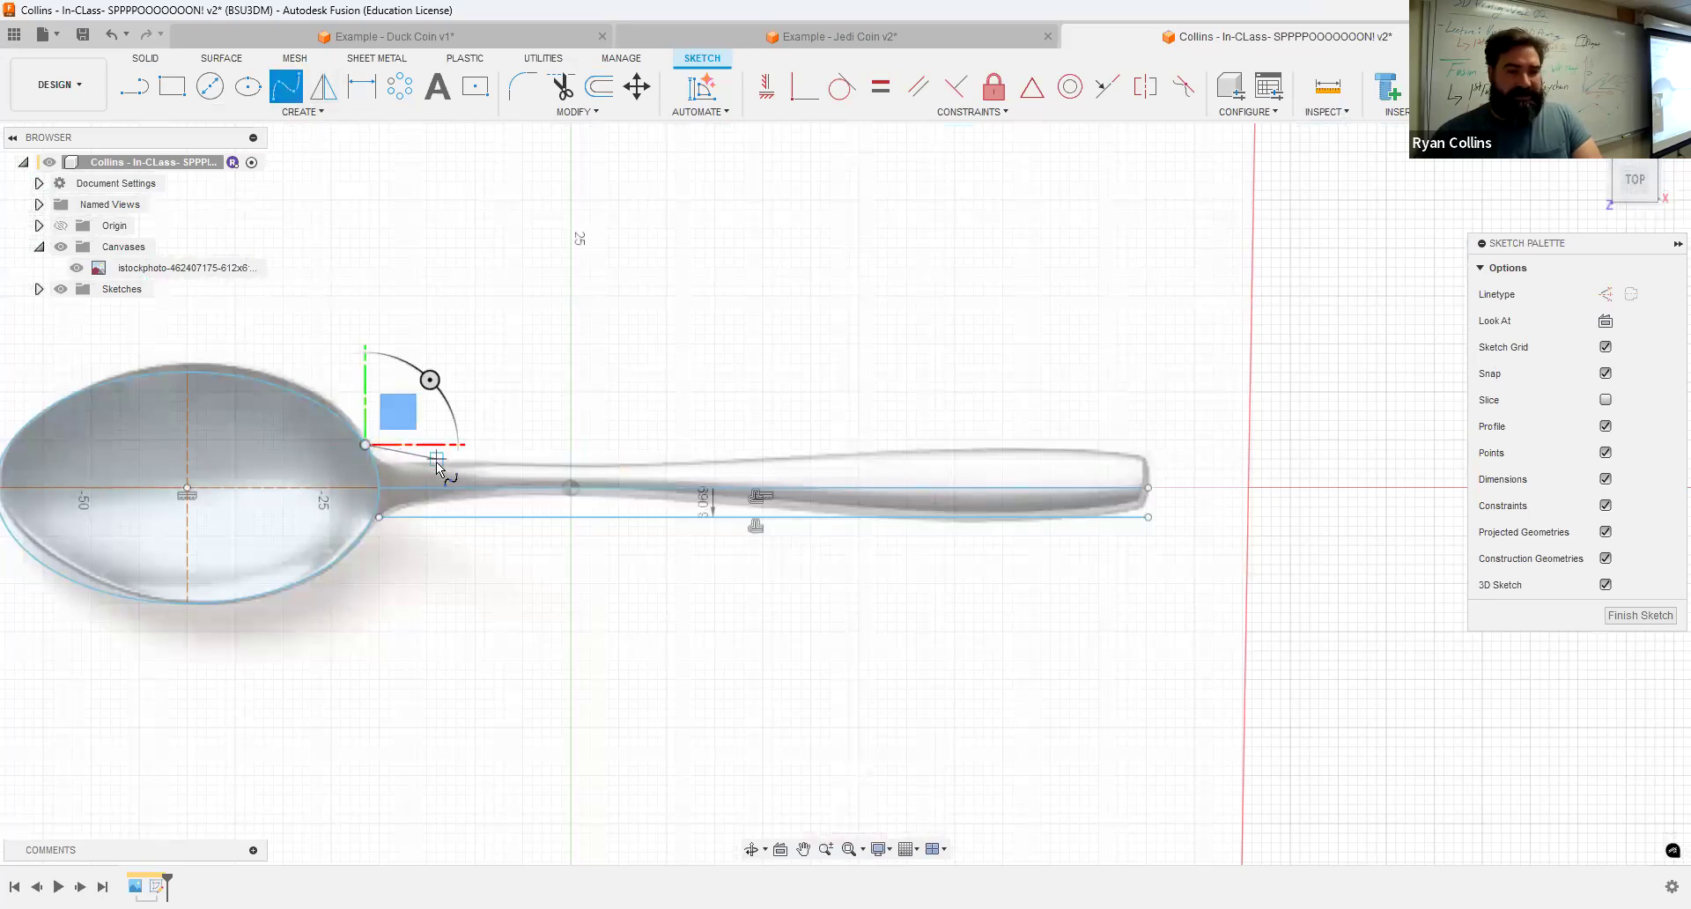
left_click(436, 468)
left_click(811, 457)
left_click(1042, 443)
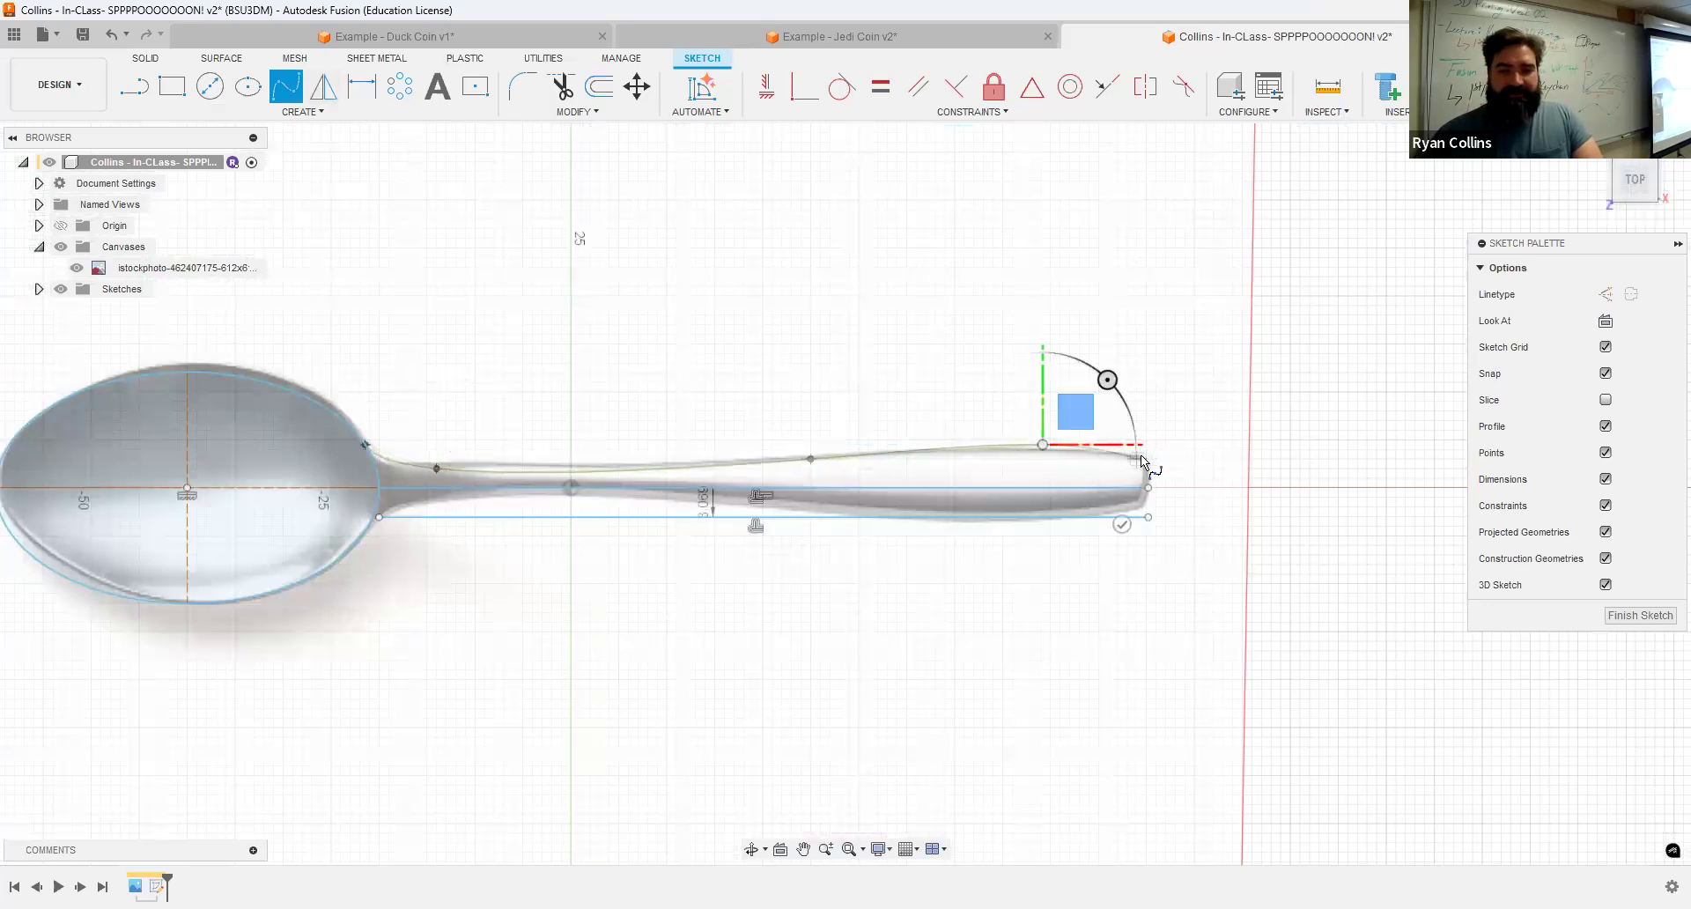
scroll(1142, 460, "up", 3)
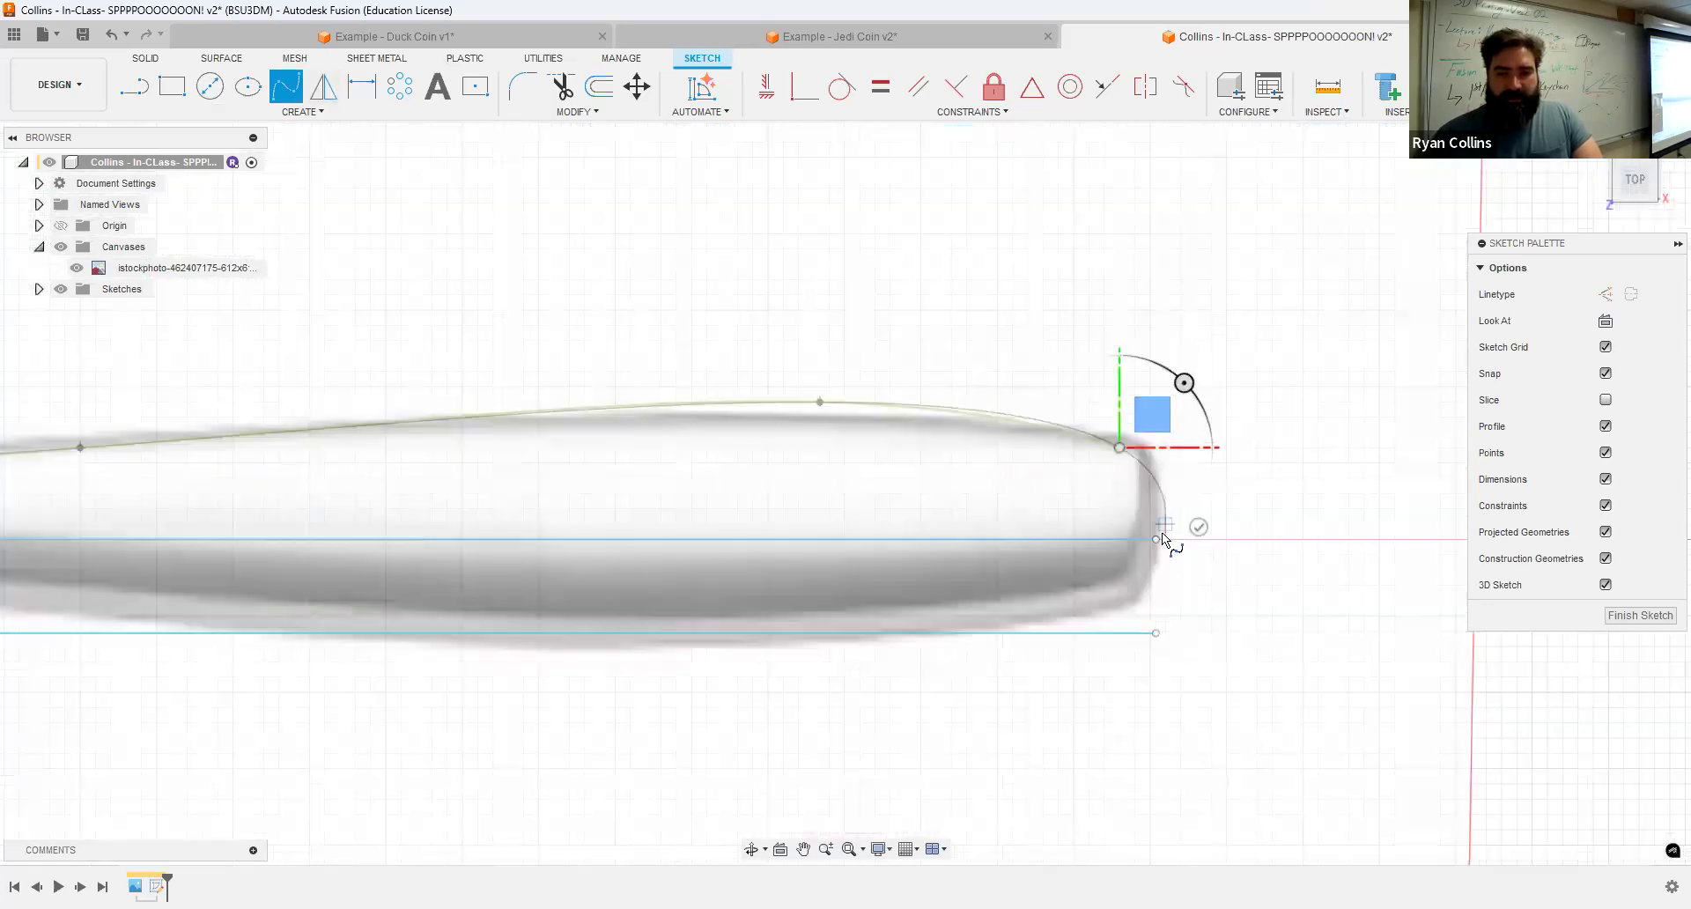
left_click(1158, 536)
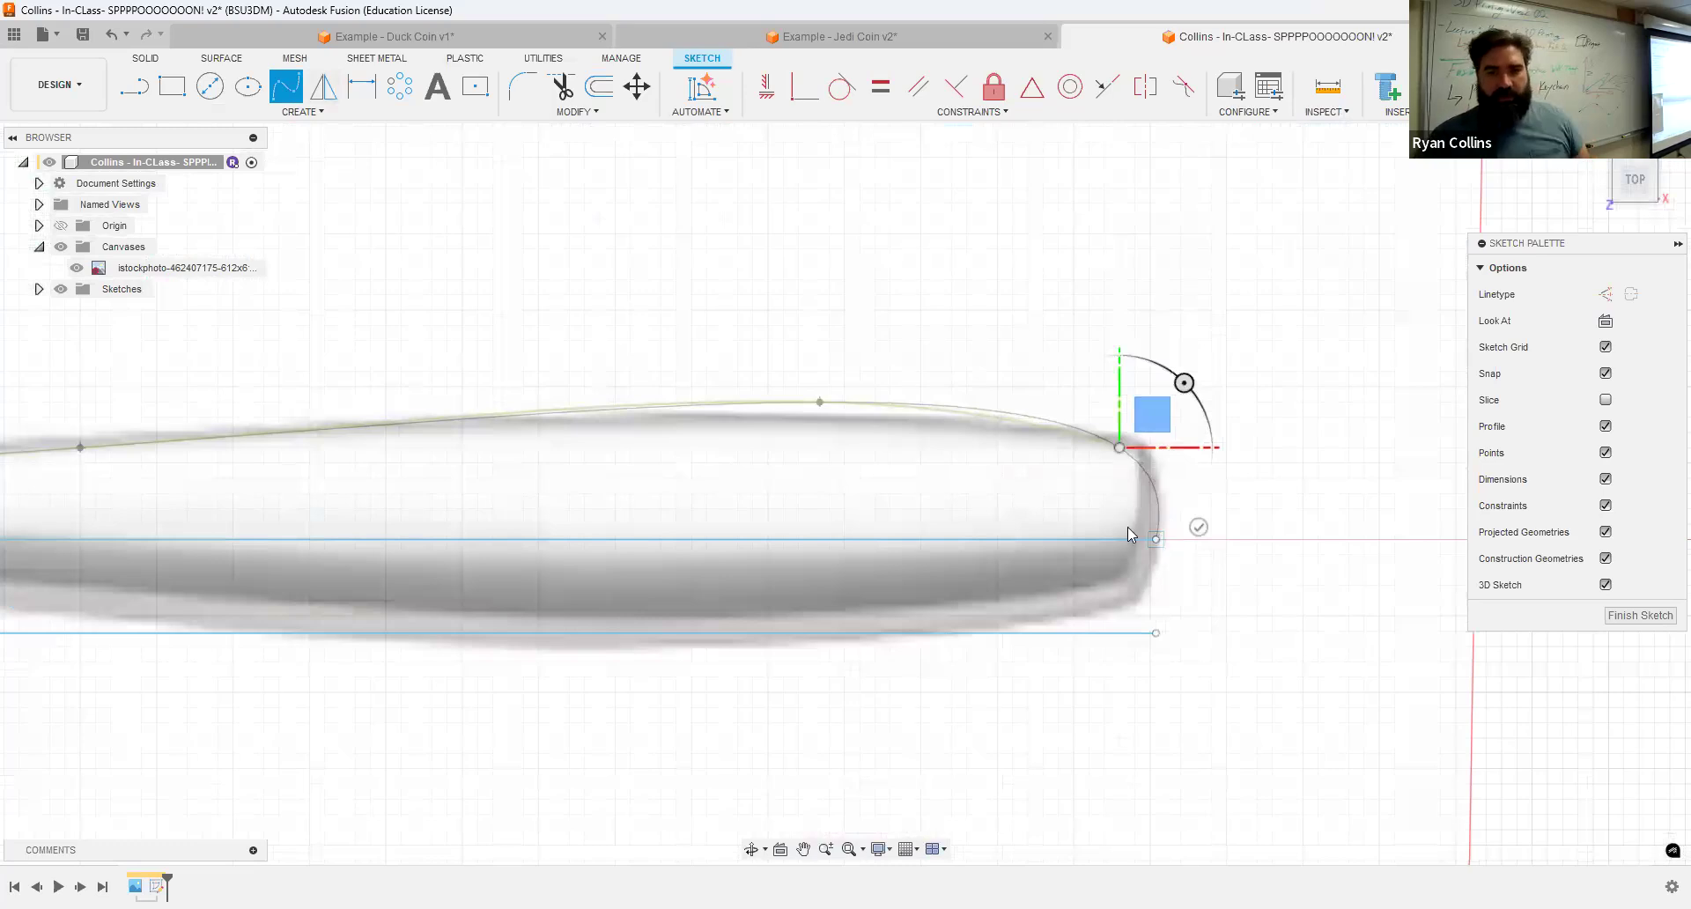
key("Escape")
Step: Mirror the handle's upper spline about the handle's centerline
scroll(325, 422, "down", 5)
middle_click_drag(299, 350, 874, 260)
scroll(689, 331, "down", 1)
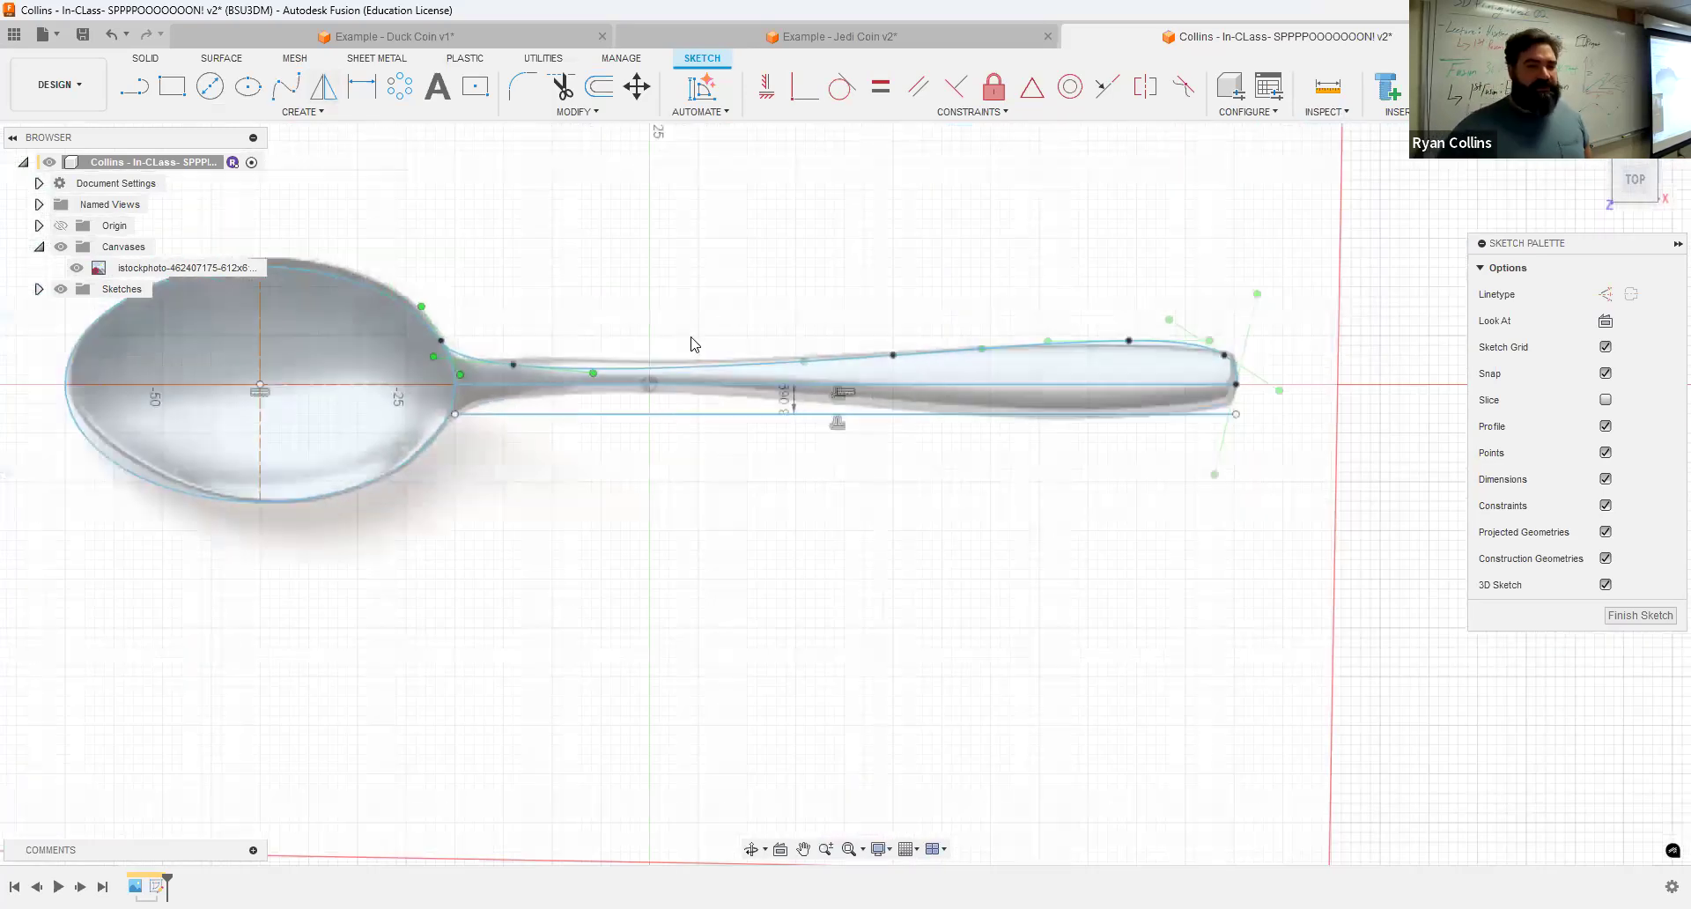
scroll(621, 370, "up", 4)
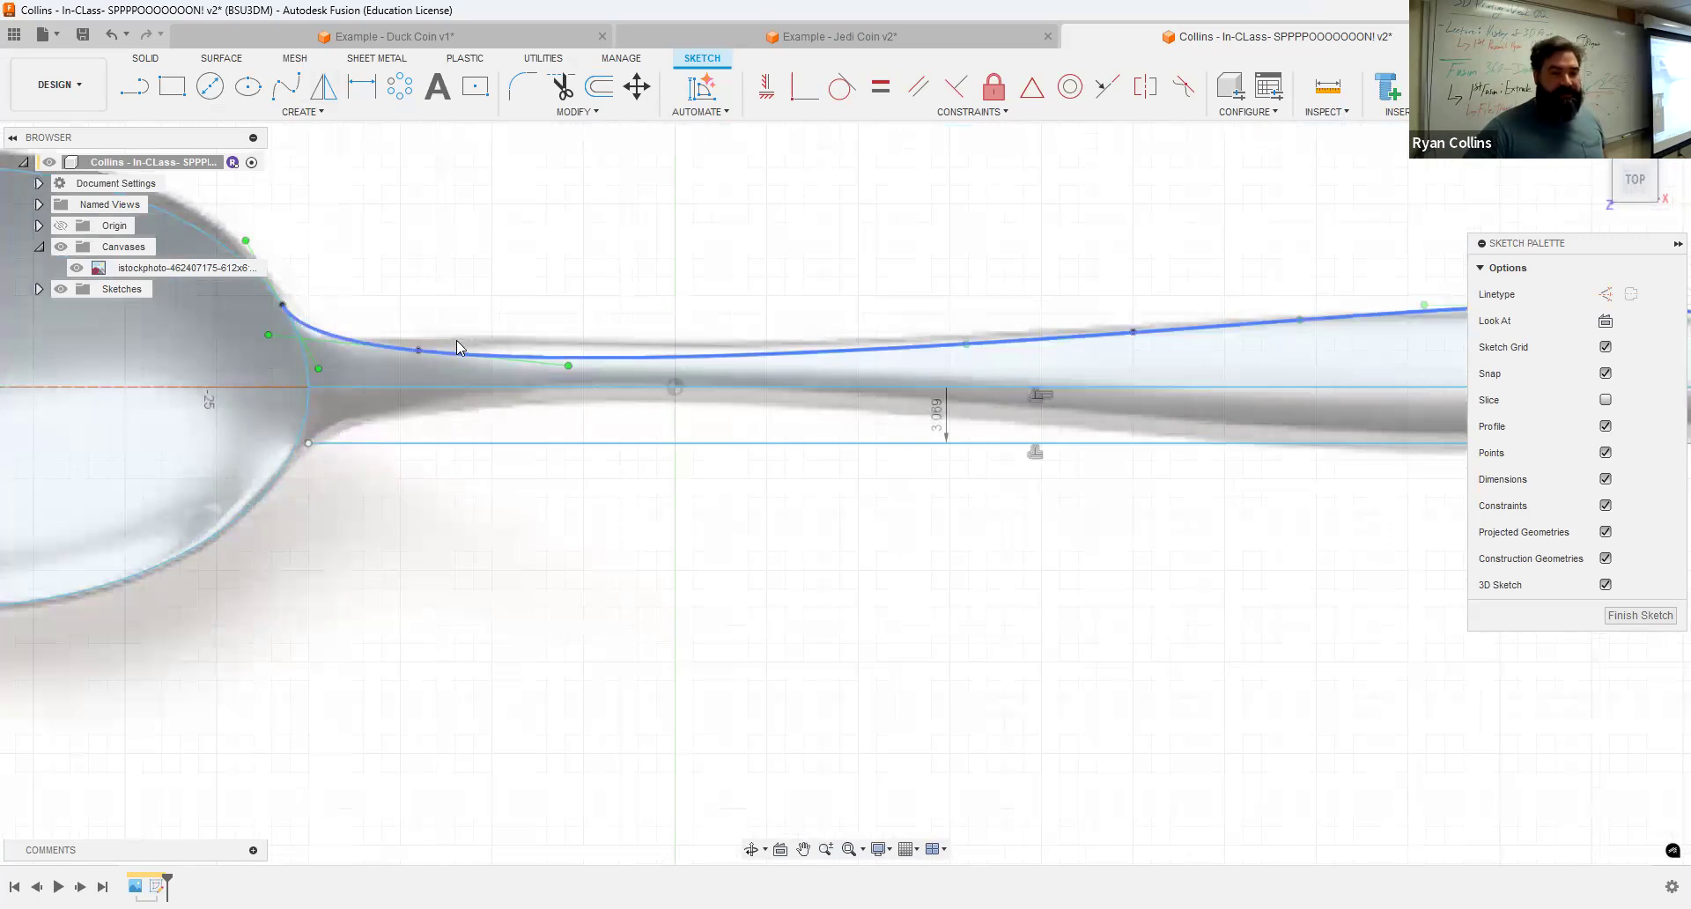
left_click(555, 302)
scroll(564, 526, "down", 3)
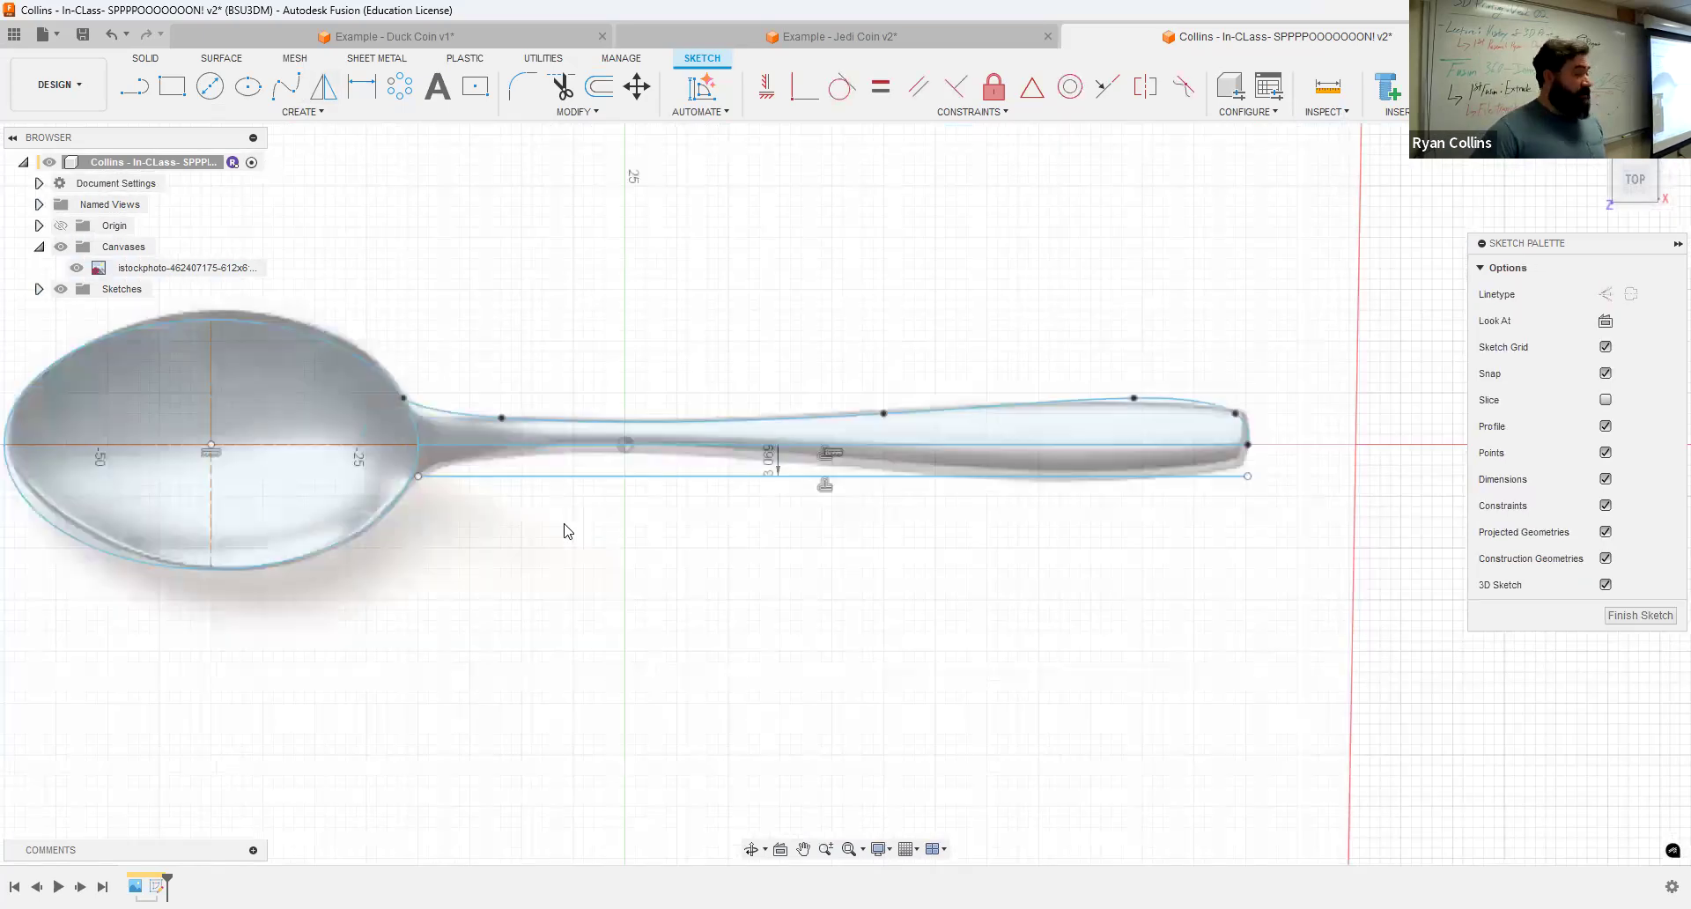
scroll(722, 572, "down", 2)
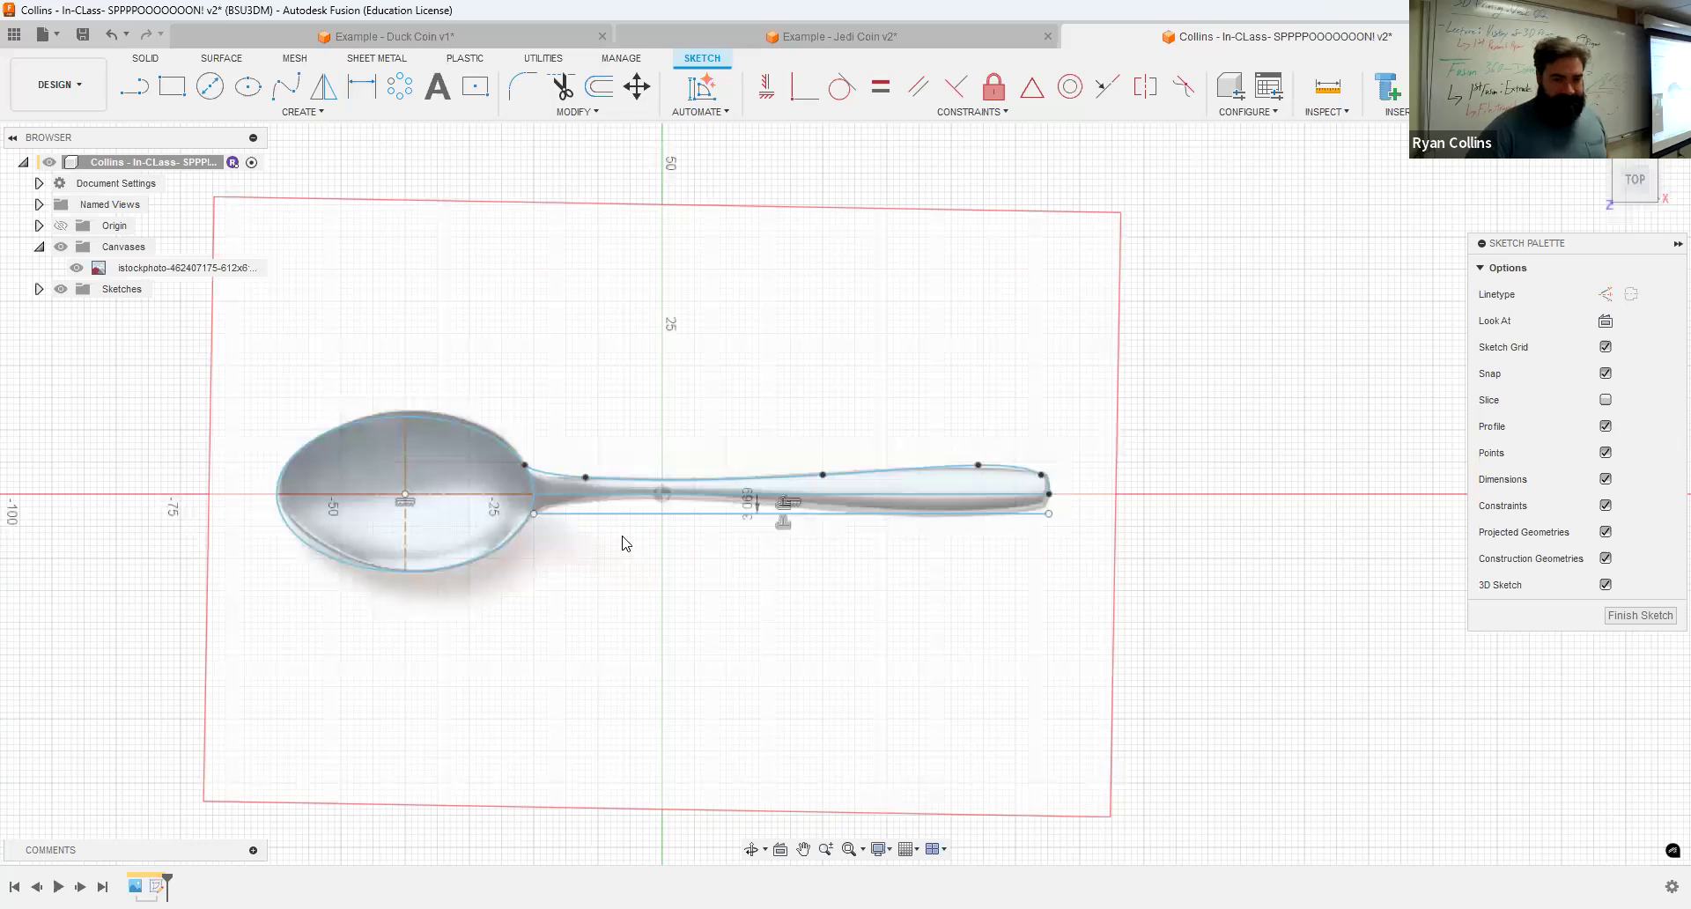
scroll(624, 542, "up", 1)
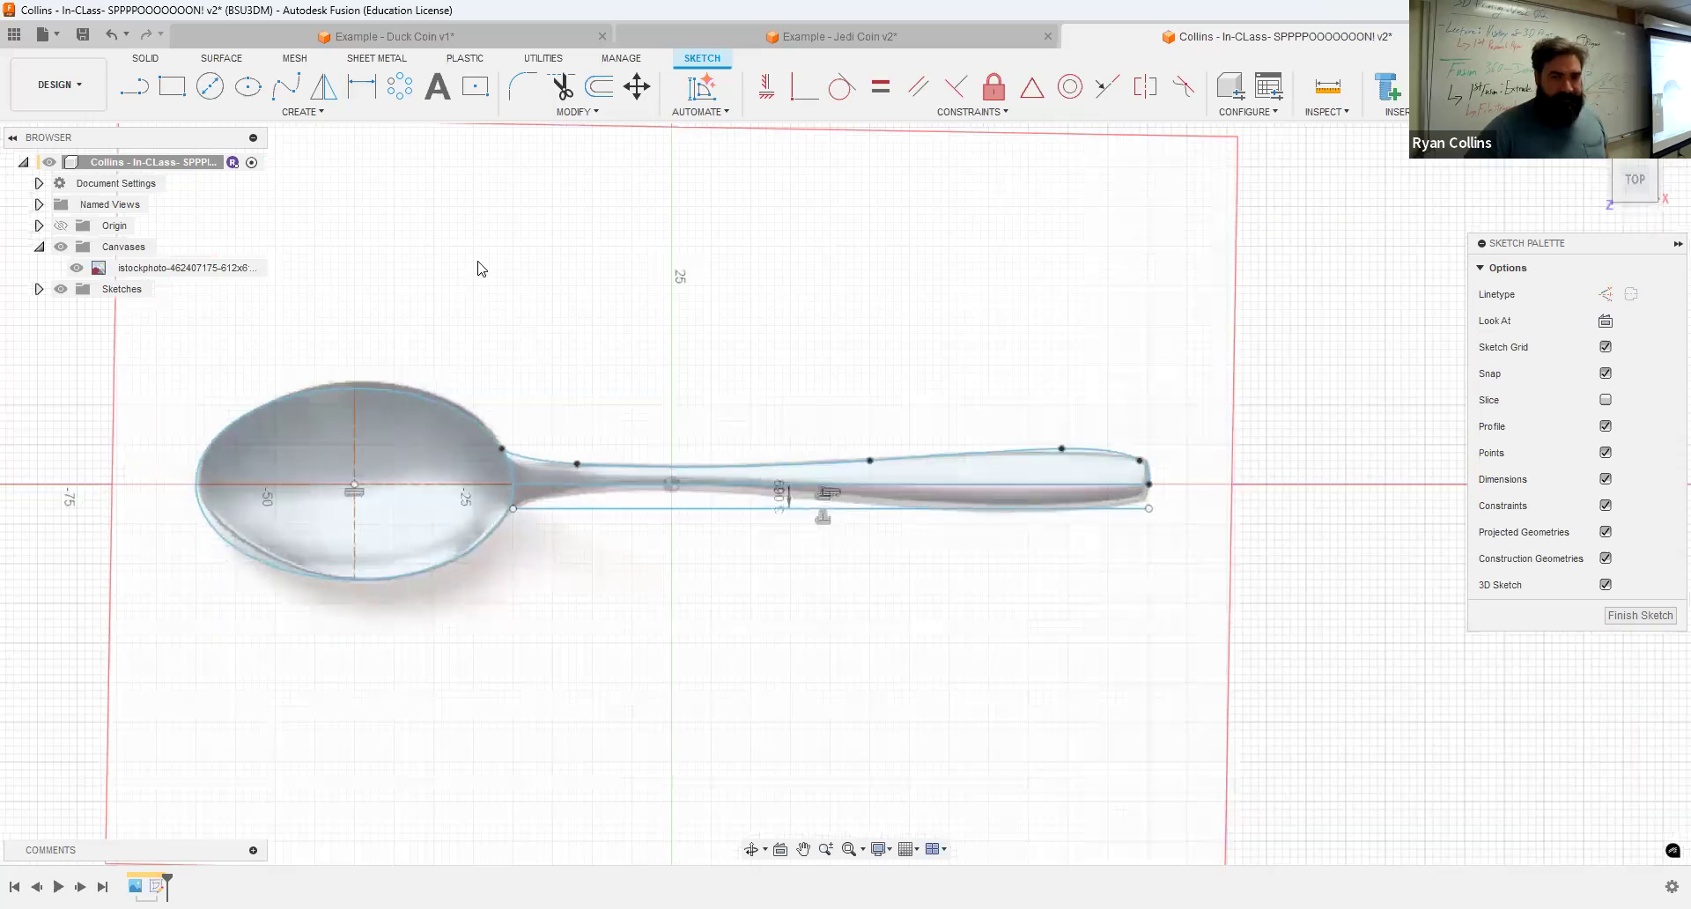
left_click(630, 466)
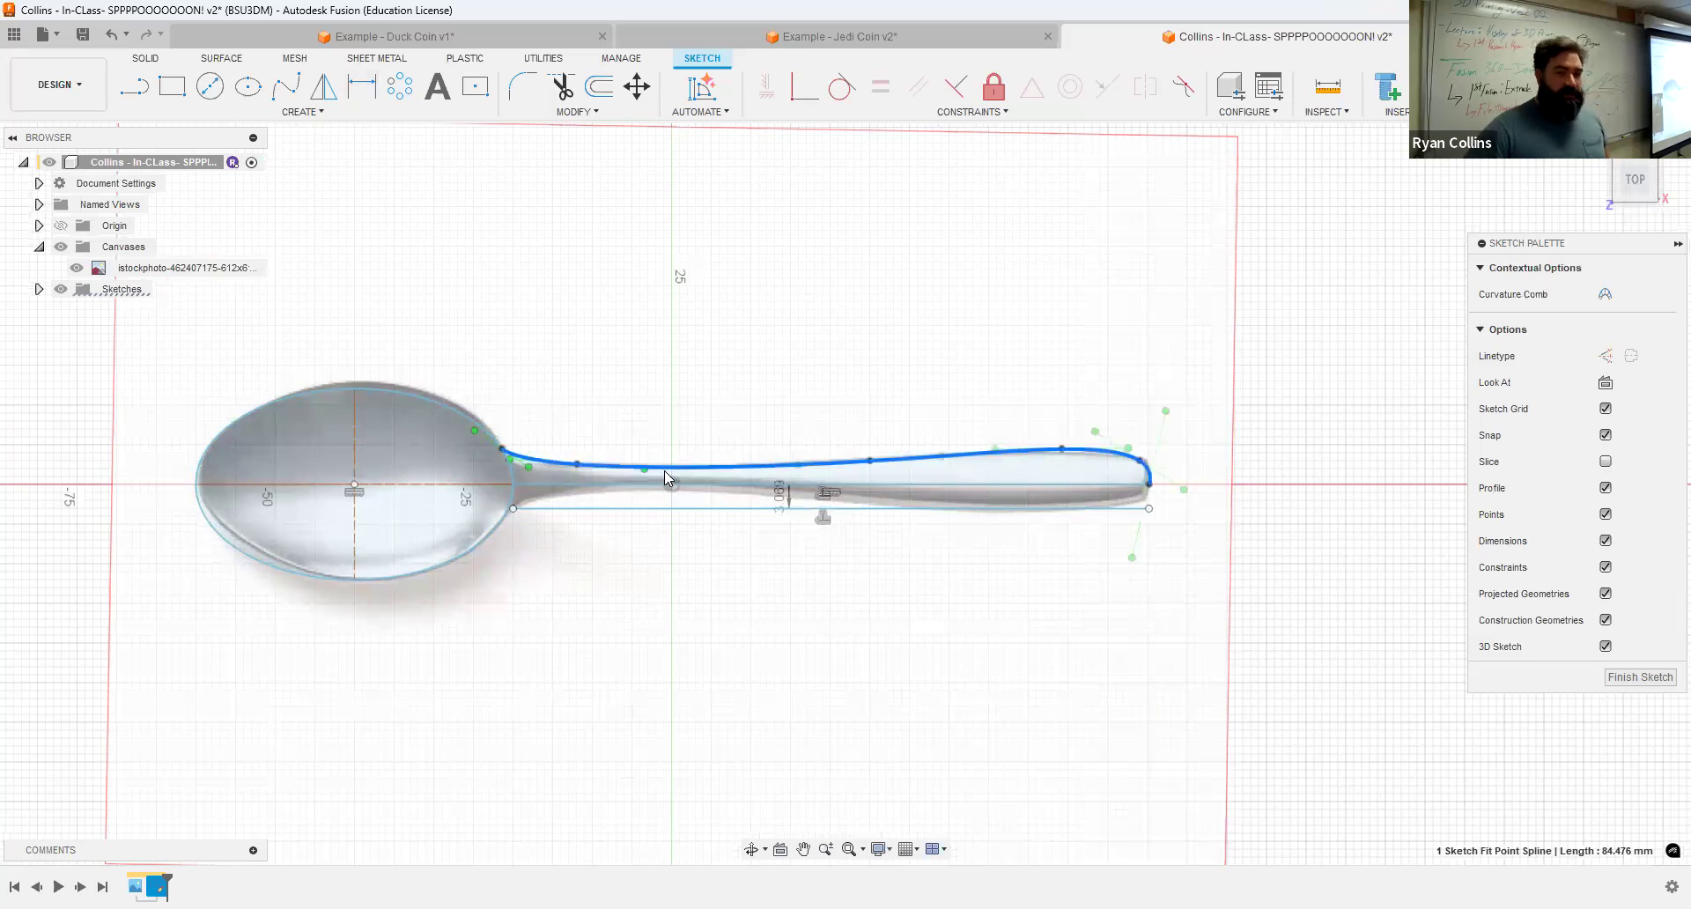
left_click(323, 88)
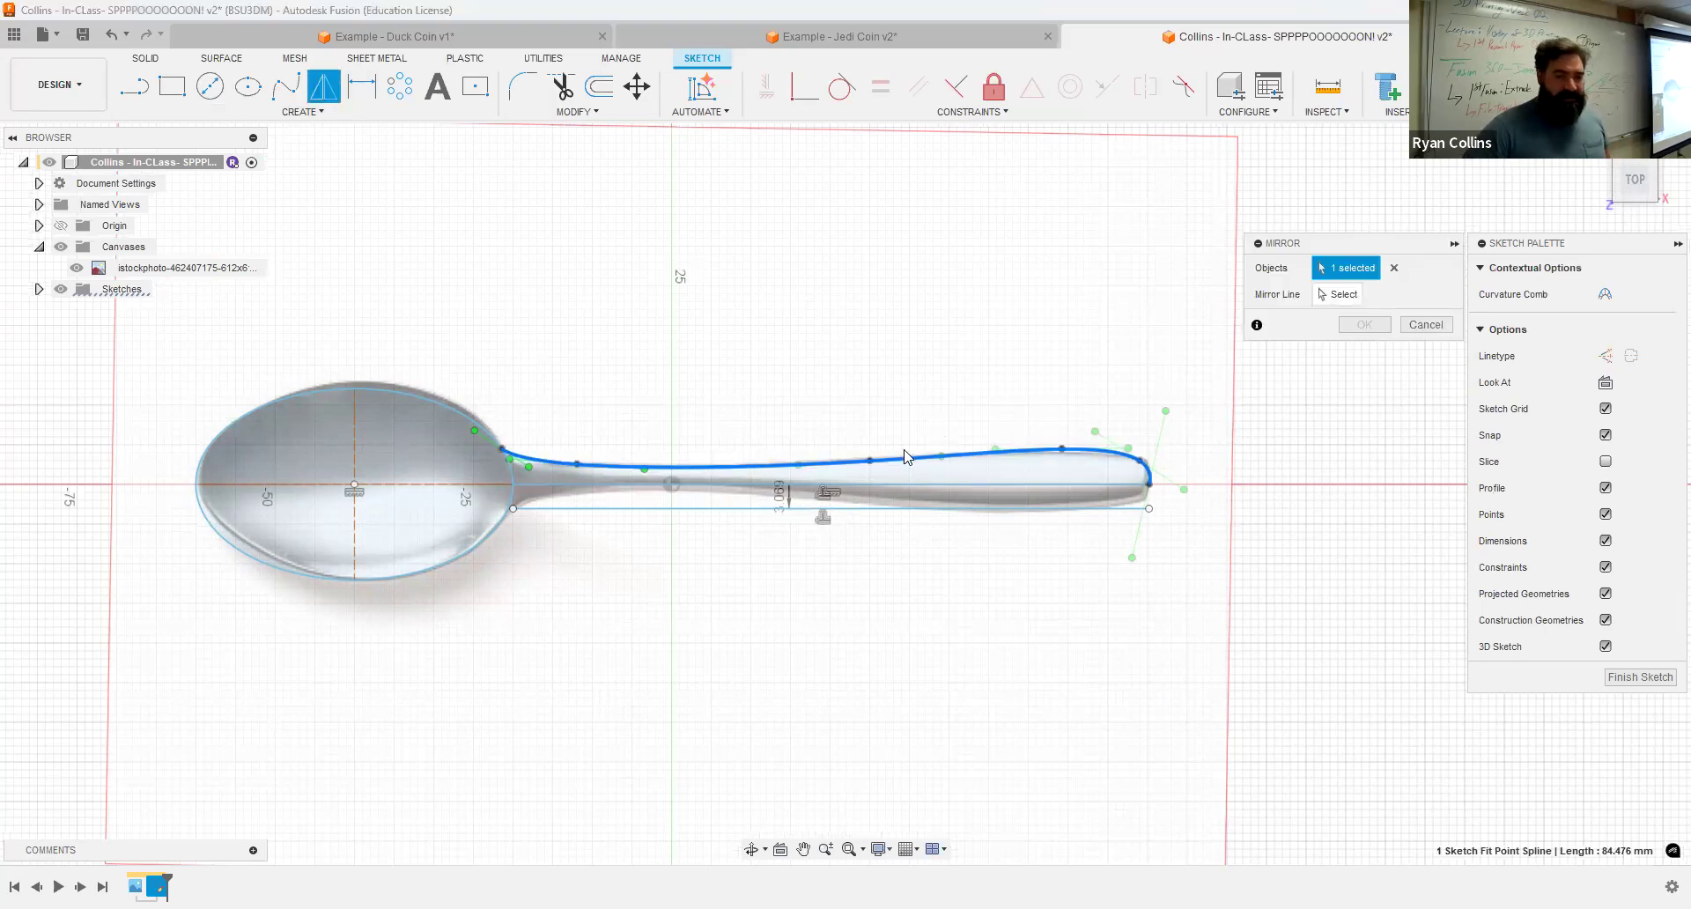
left_click(1334, 296)
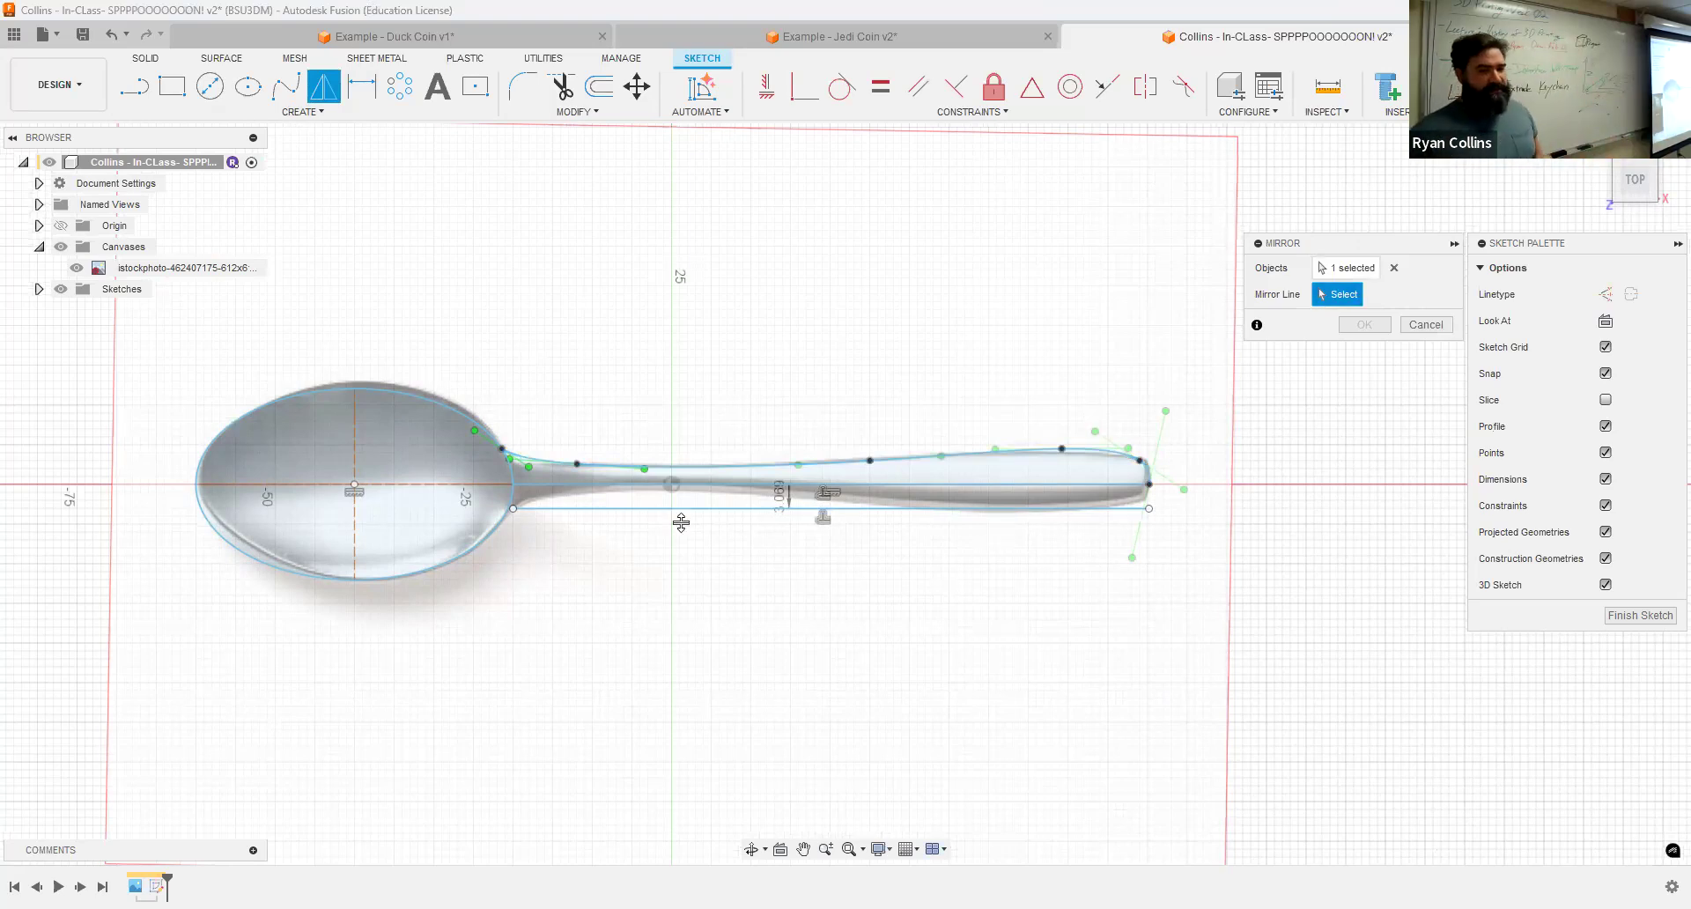
left_click(566, 483)
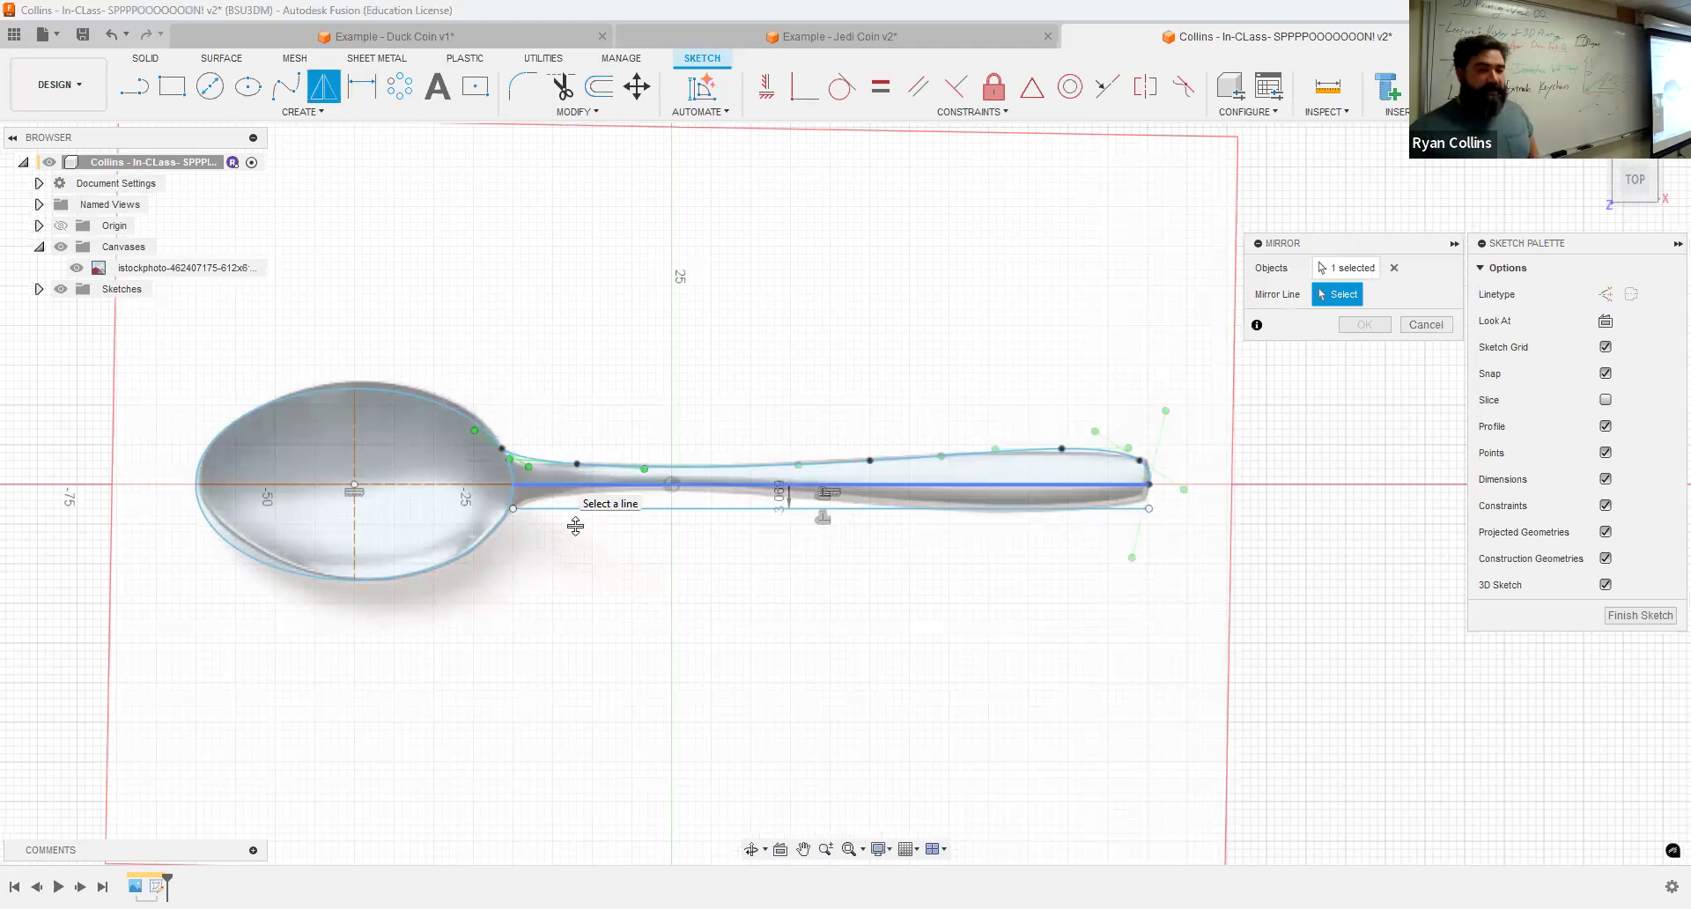
Step: Delete the offset line running below the handle's centerline
scroll(574, 529, "up", 4)
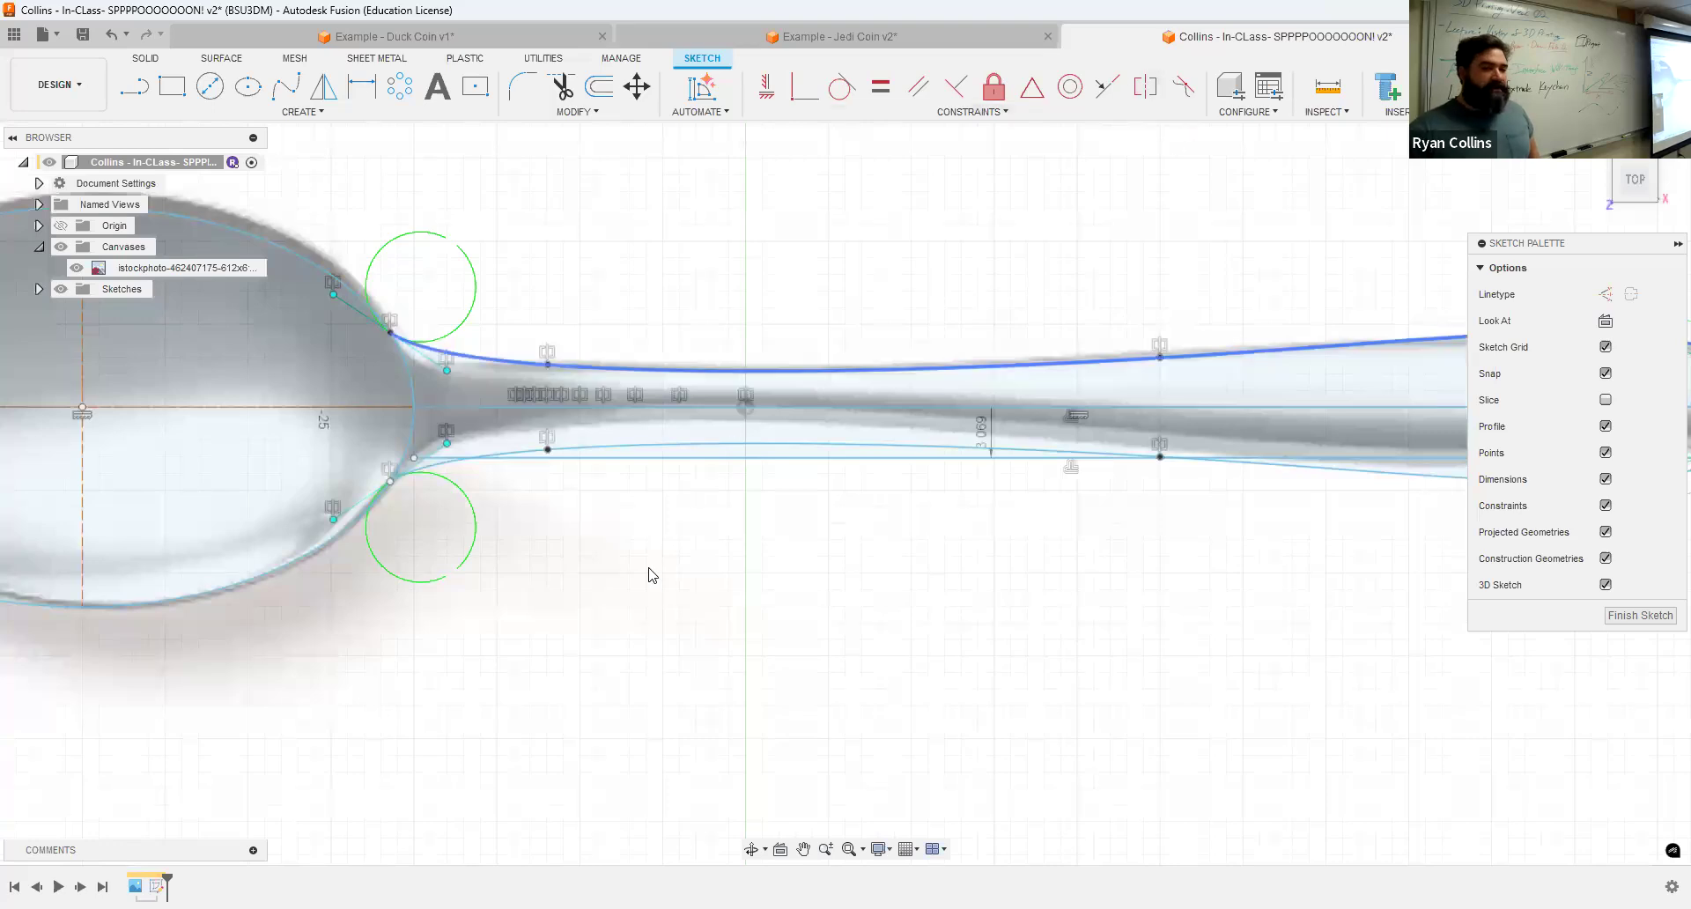
left_click(1159, 368)
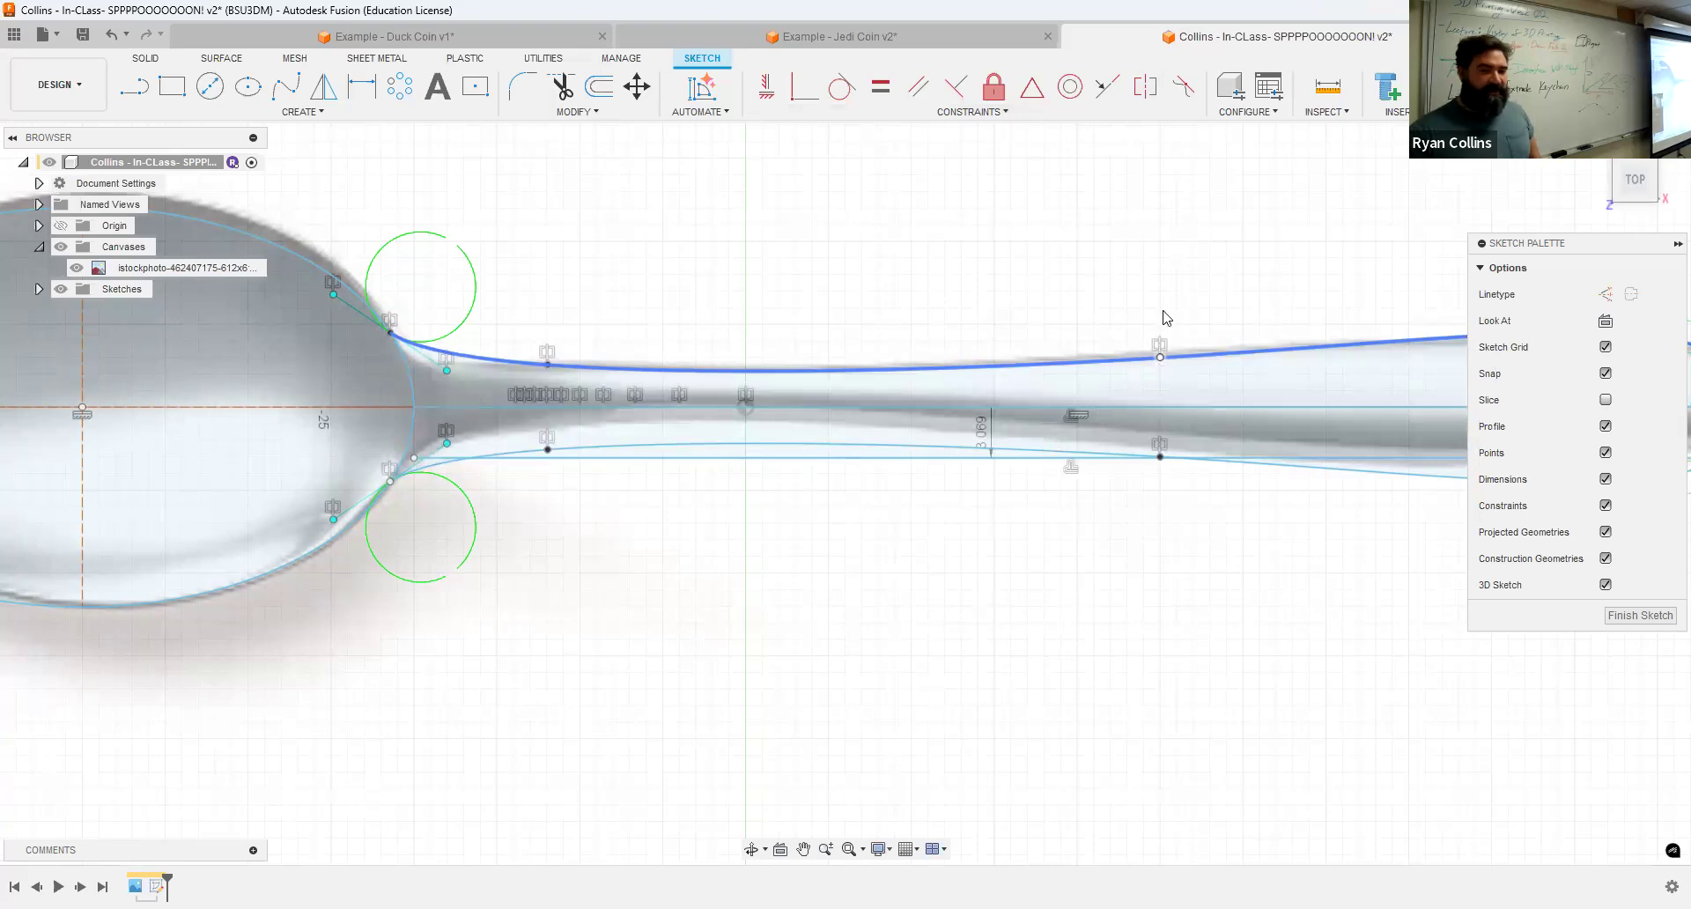
left_click(1160, 356)
scroll(687, 573, "down", 3)
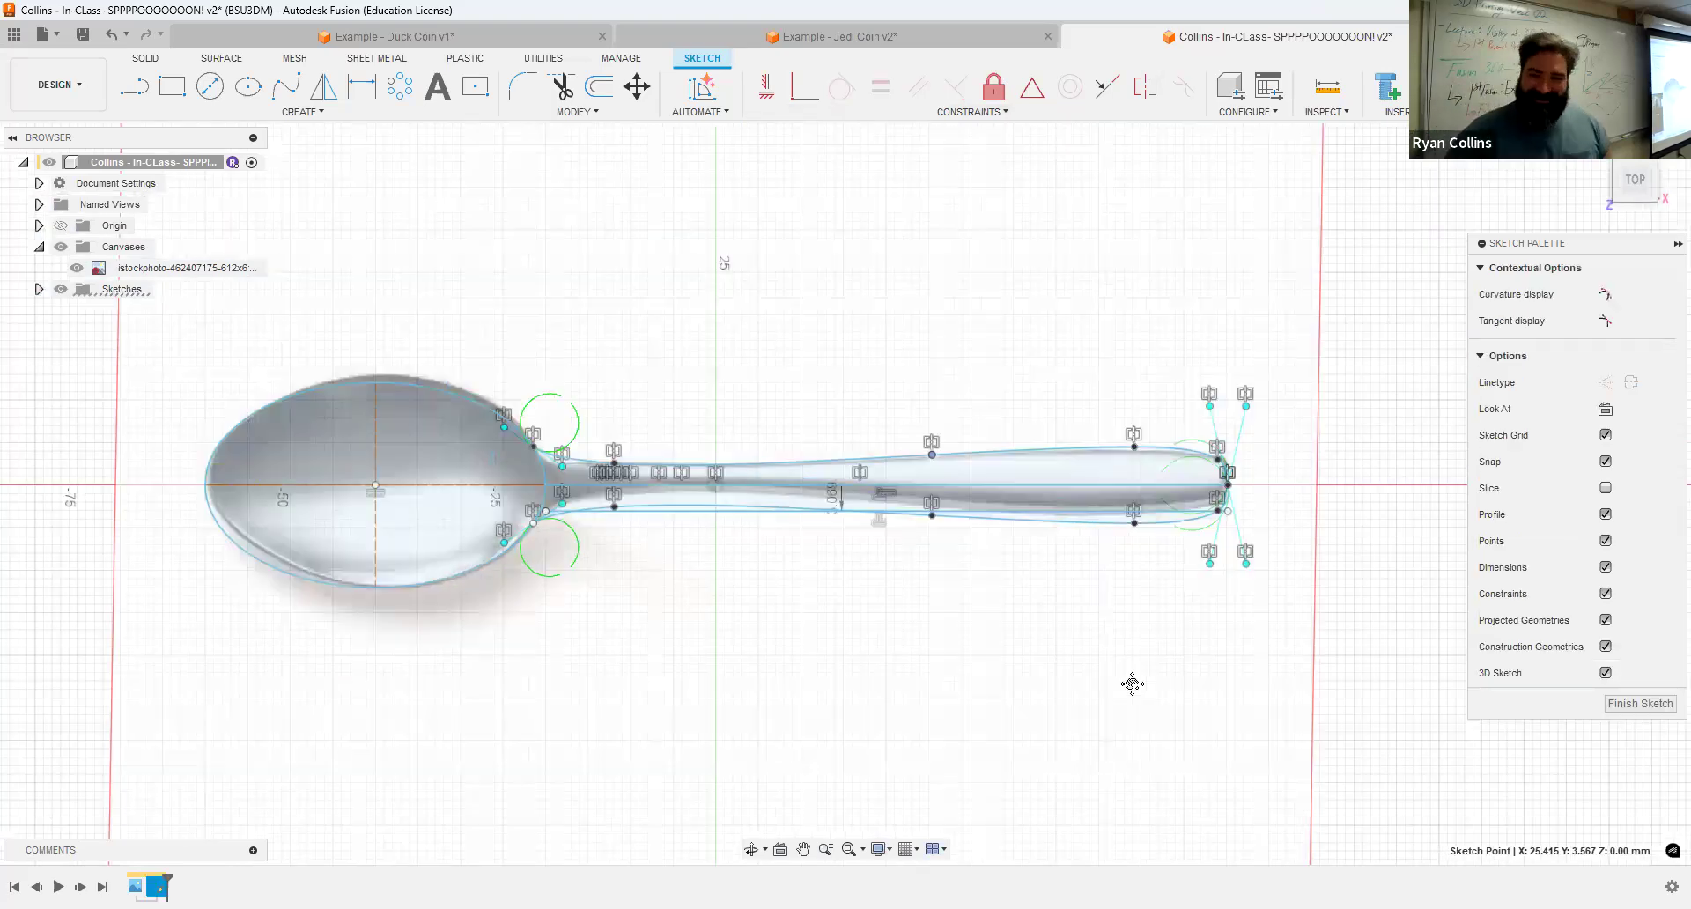
middle_click_drag(1133, 684, 869, 558)
scroll(868, 559, "up", 4)
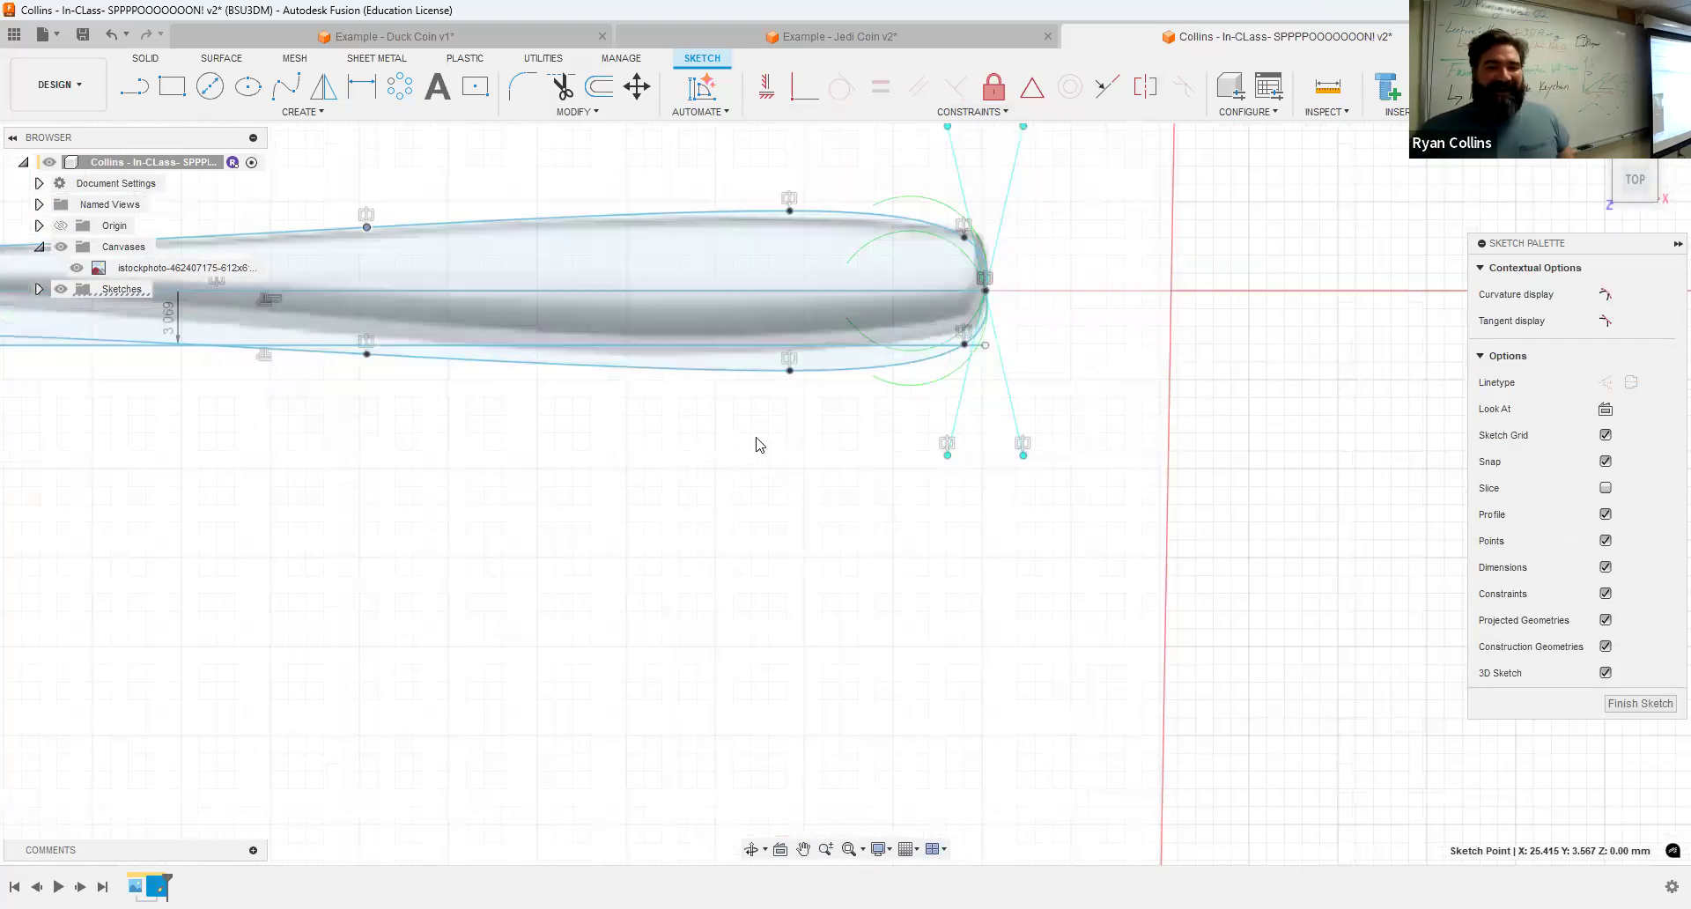
left_click(717, 348)
key("Delete")
Step: Convert the handle's centerline into construction geometry
scroll(434, 518, "down", 4)
middle_click_drag(883, 614, 1449, 733)
scroll(657, 568, "up", 4)
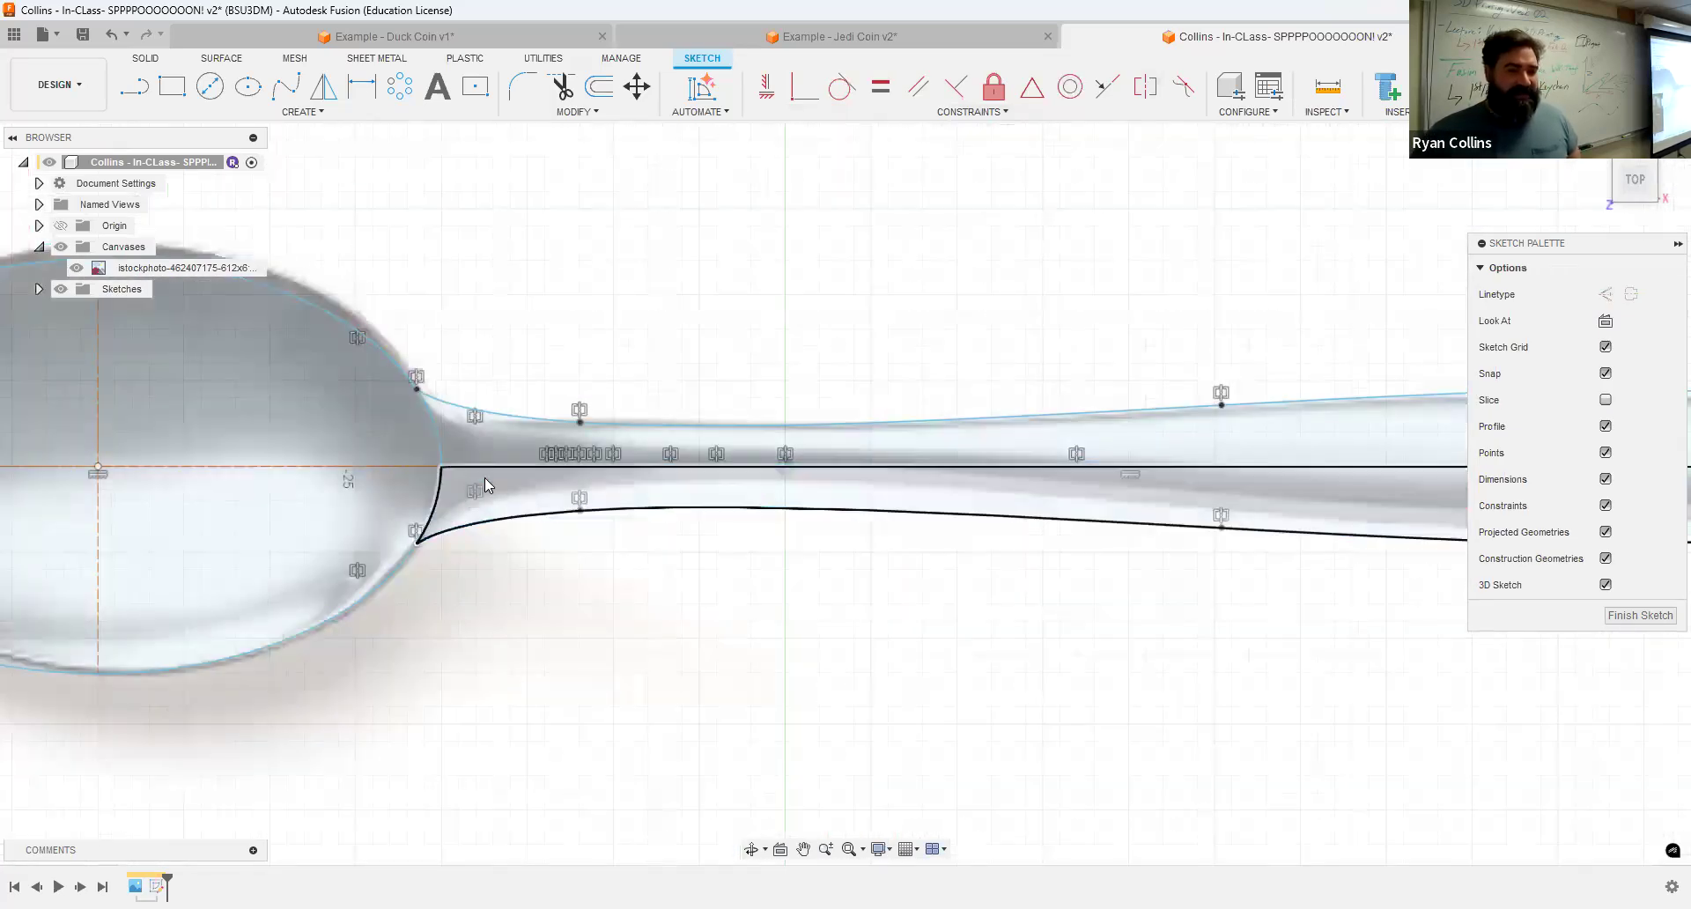
left_click(477, 467)
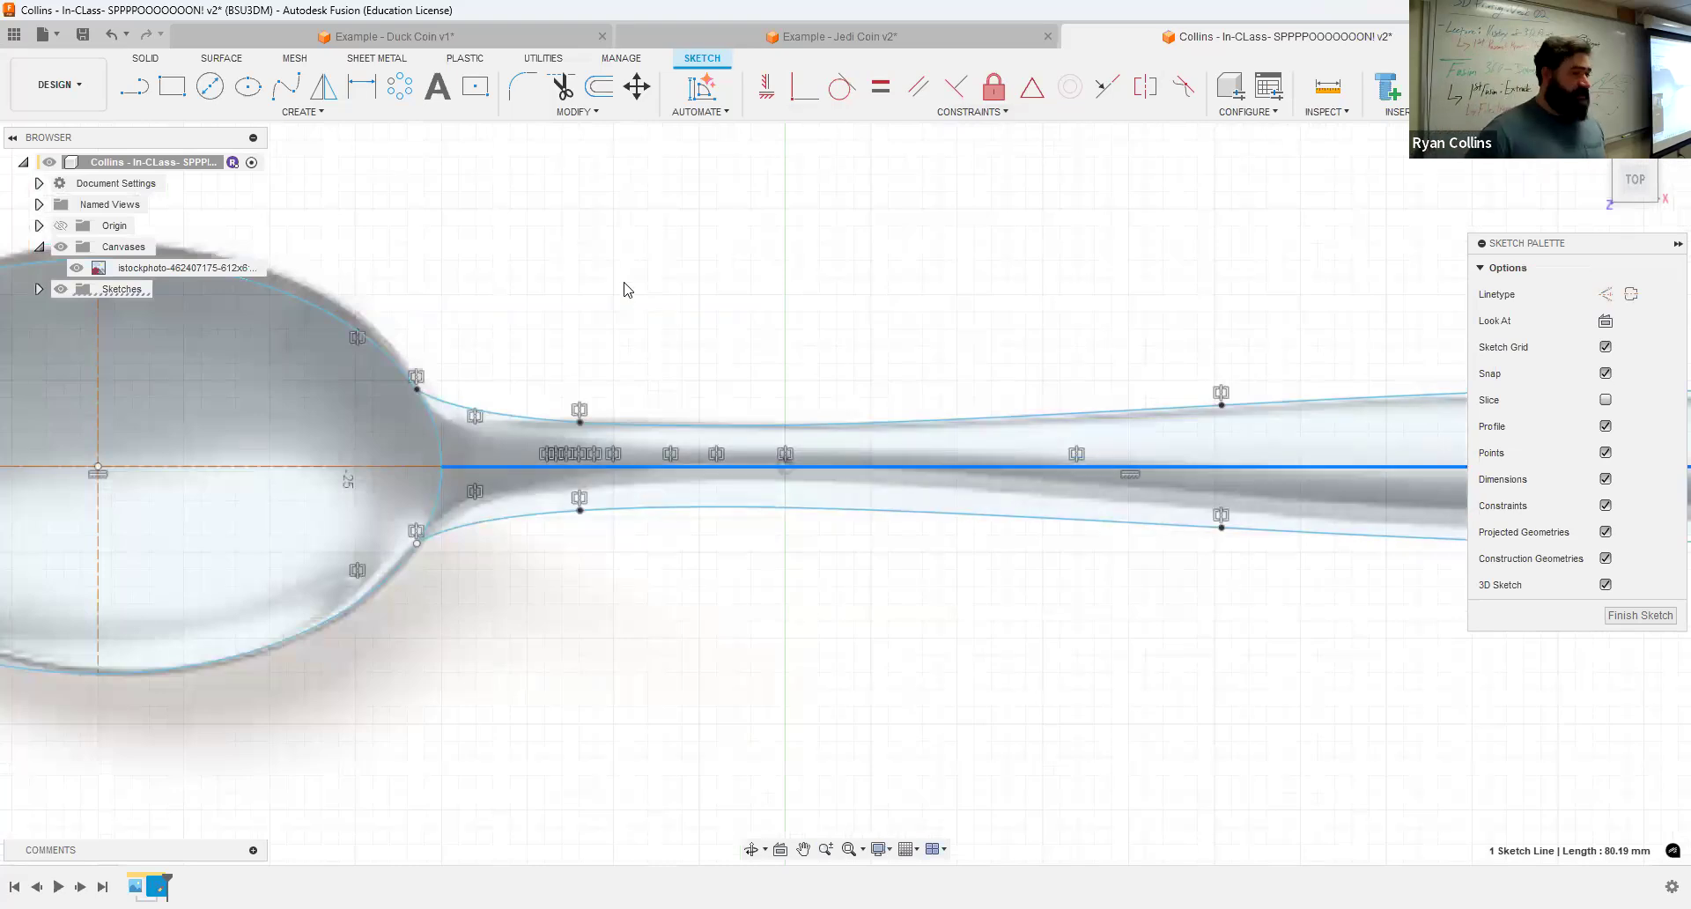
key("x")
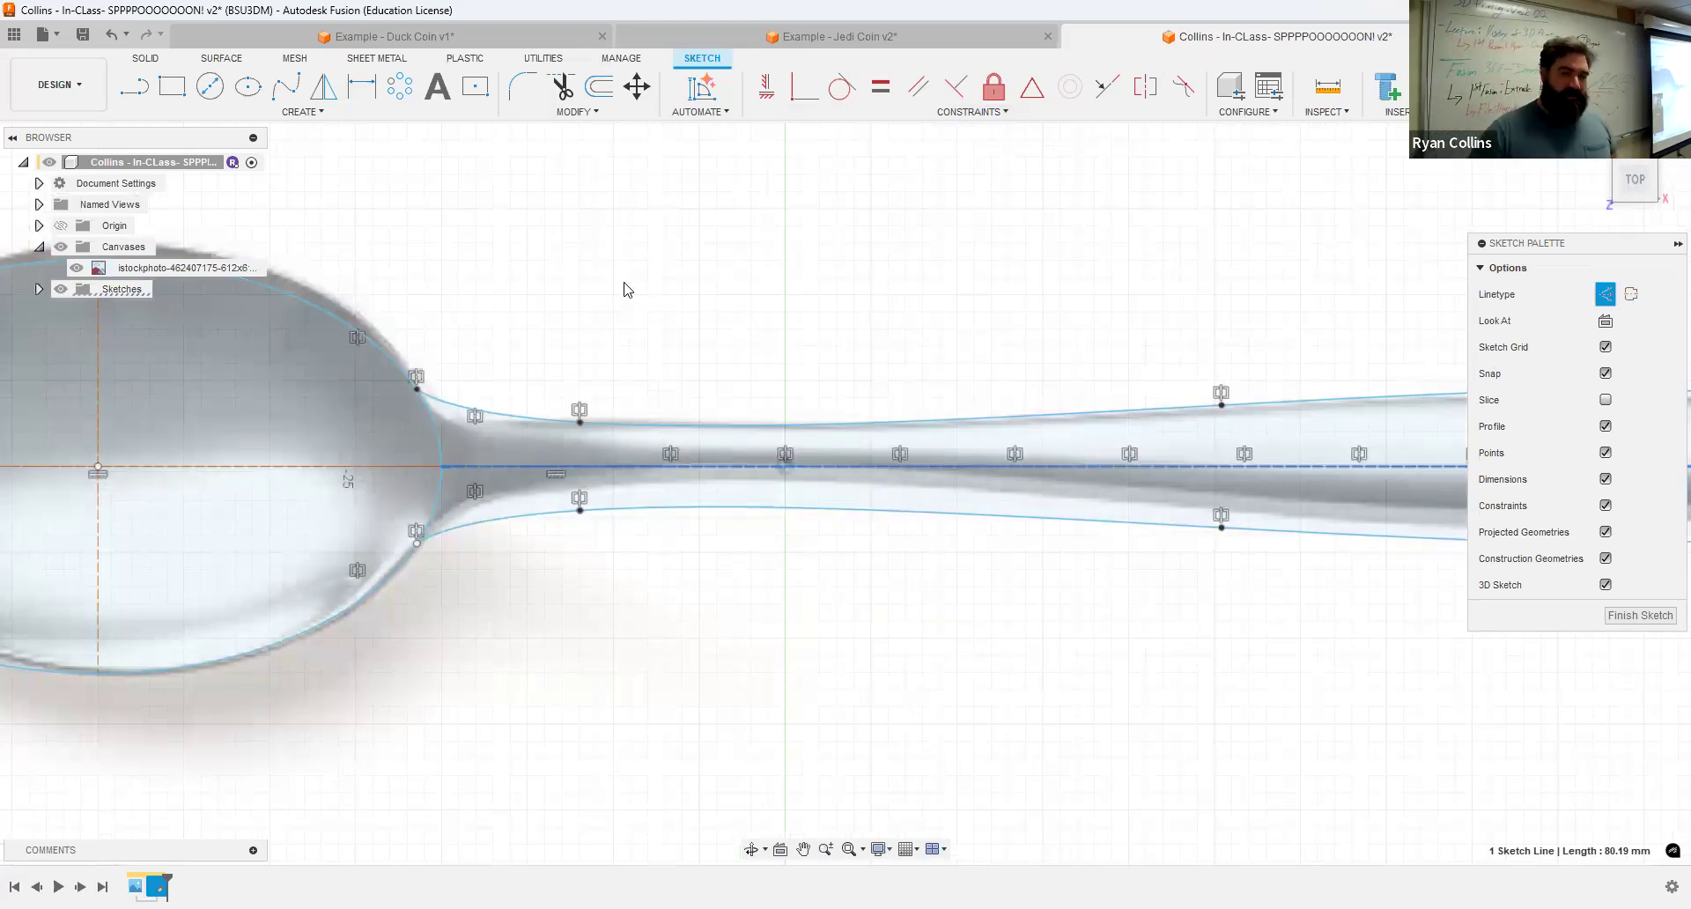
left_click(498, 582)
Step: Finish the sketch and select Sketch1 in the browser
scroll(498, 582, "up", 3)
scroll(744, 656, "down", 6)
middle_click_drag(907, 420, 843, 324)
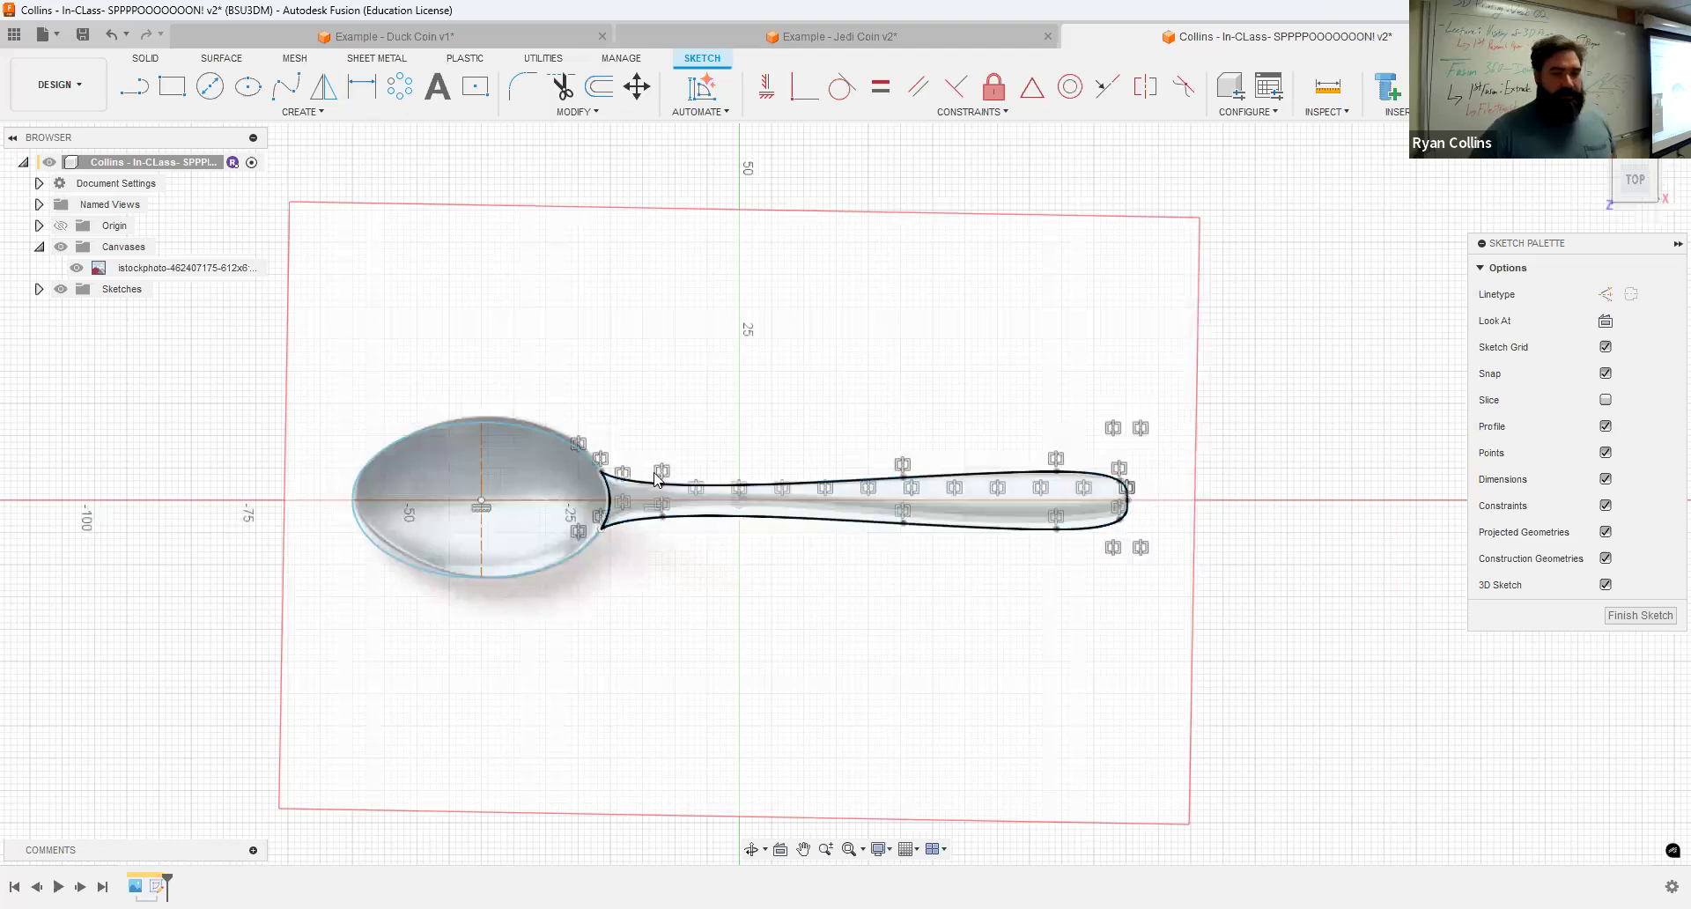
scroll(649, 499, "up", 3)
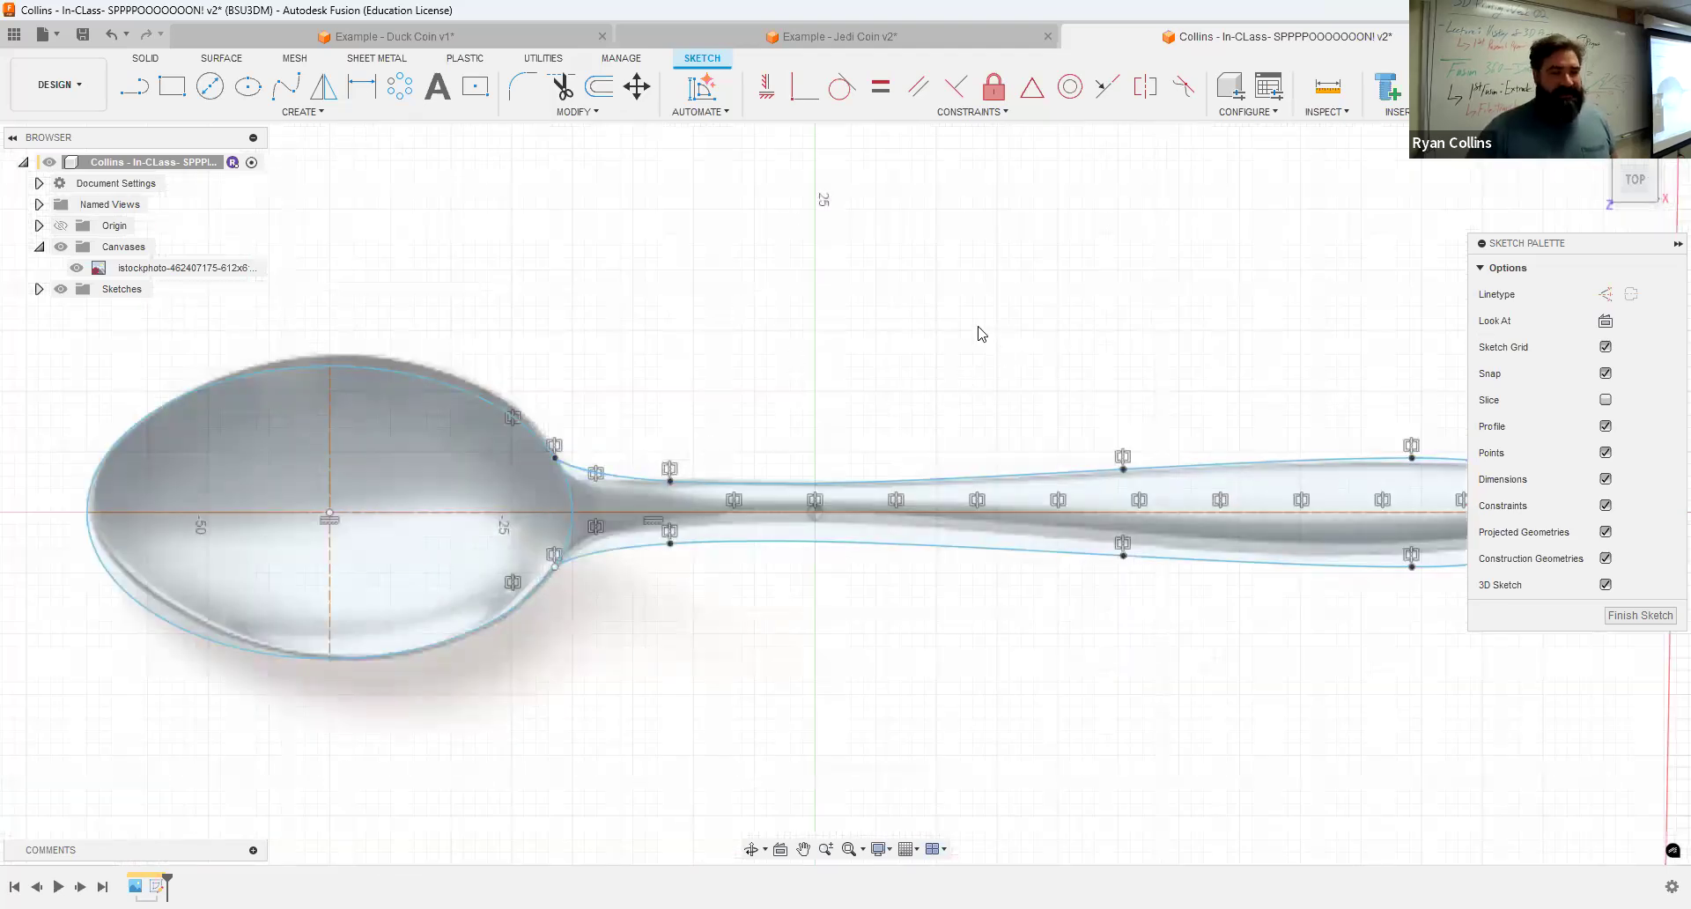
scroll(979, 333, "down", 2)
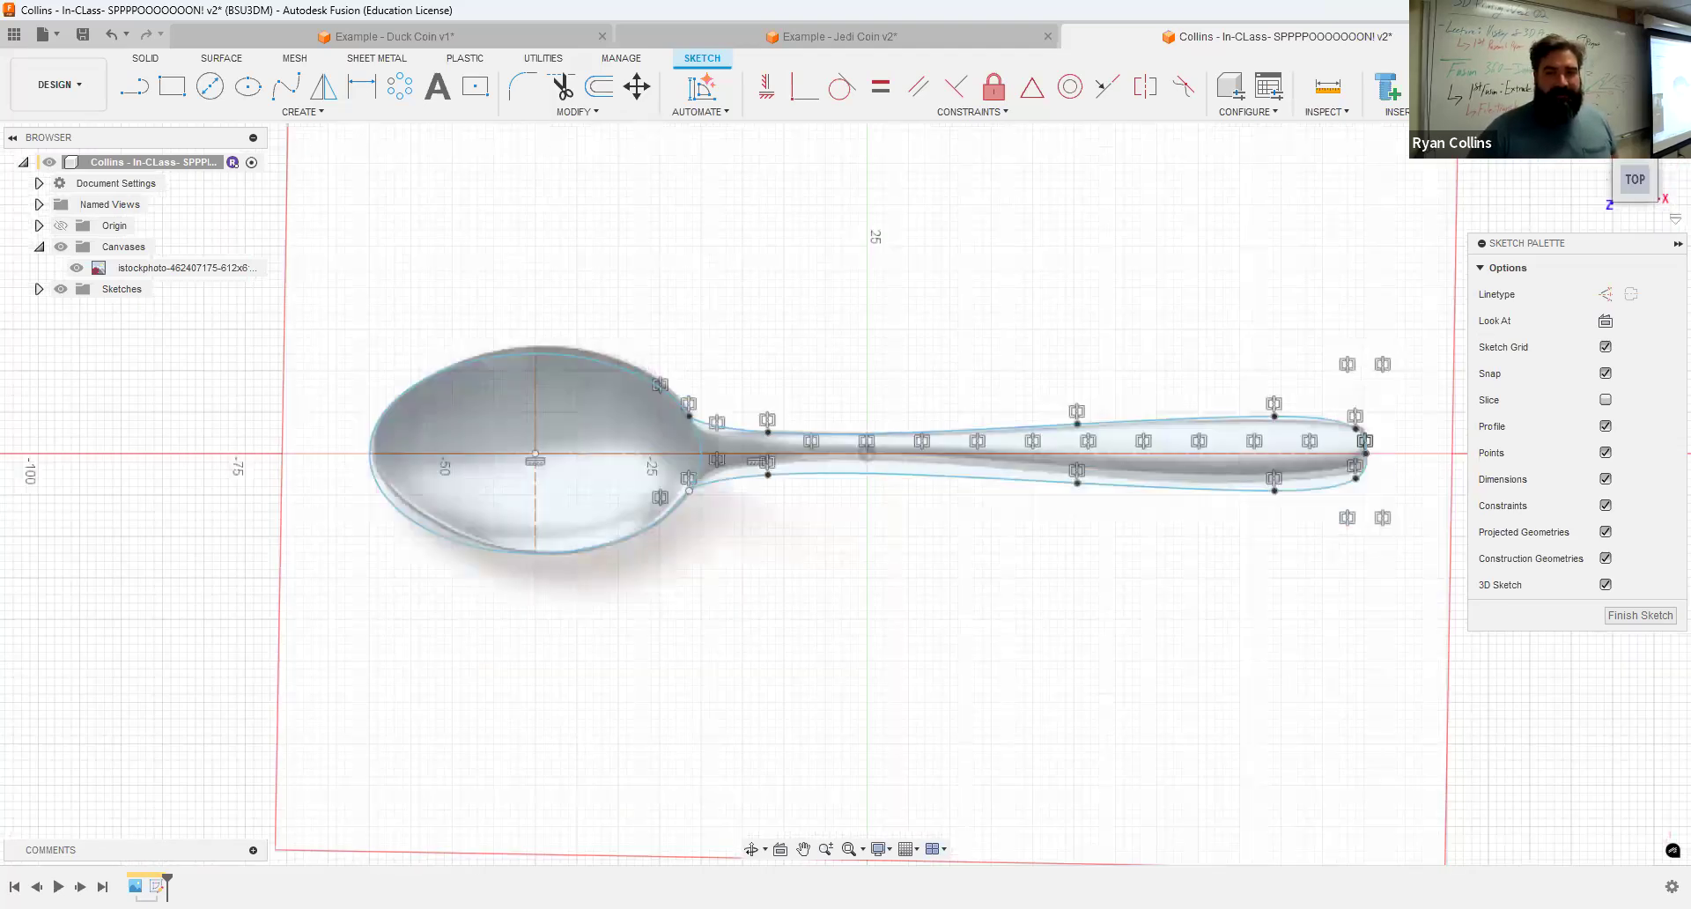
left_click(1557, 86)
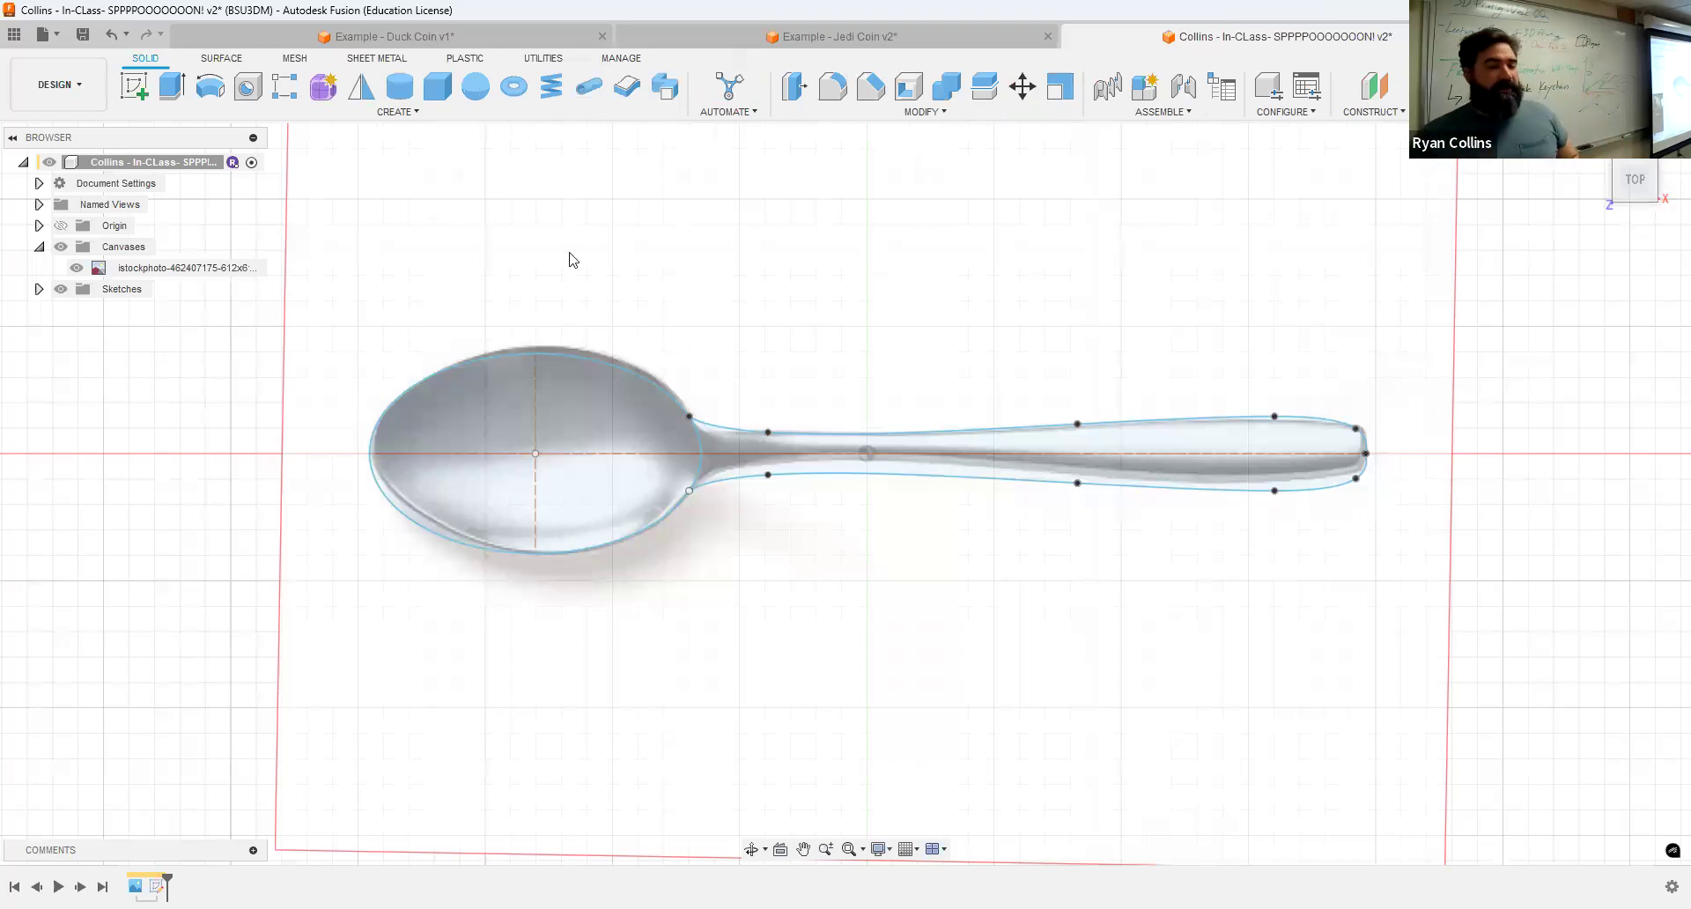
left_click(39, 290)
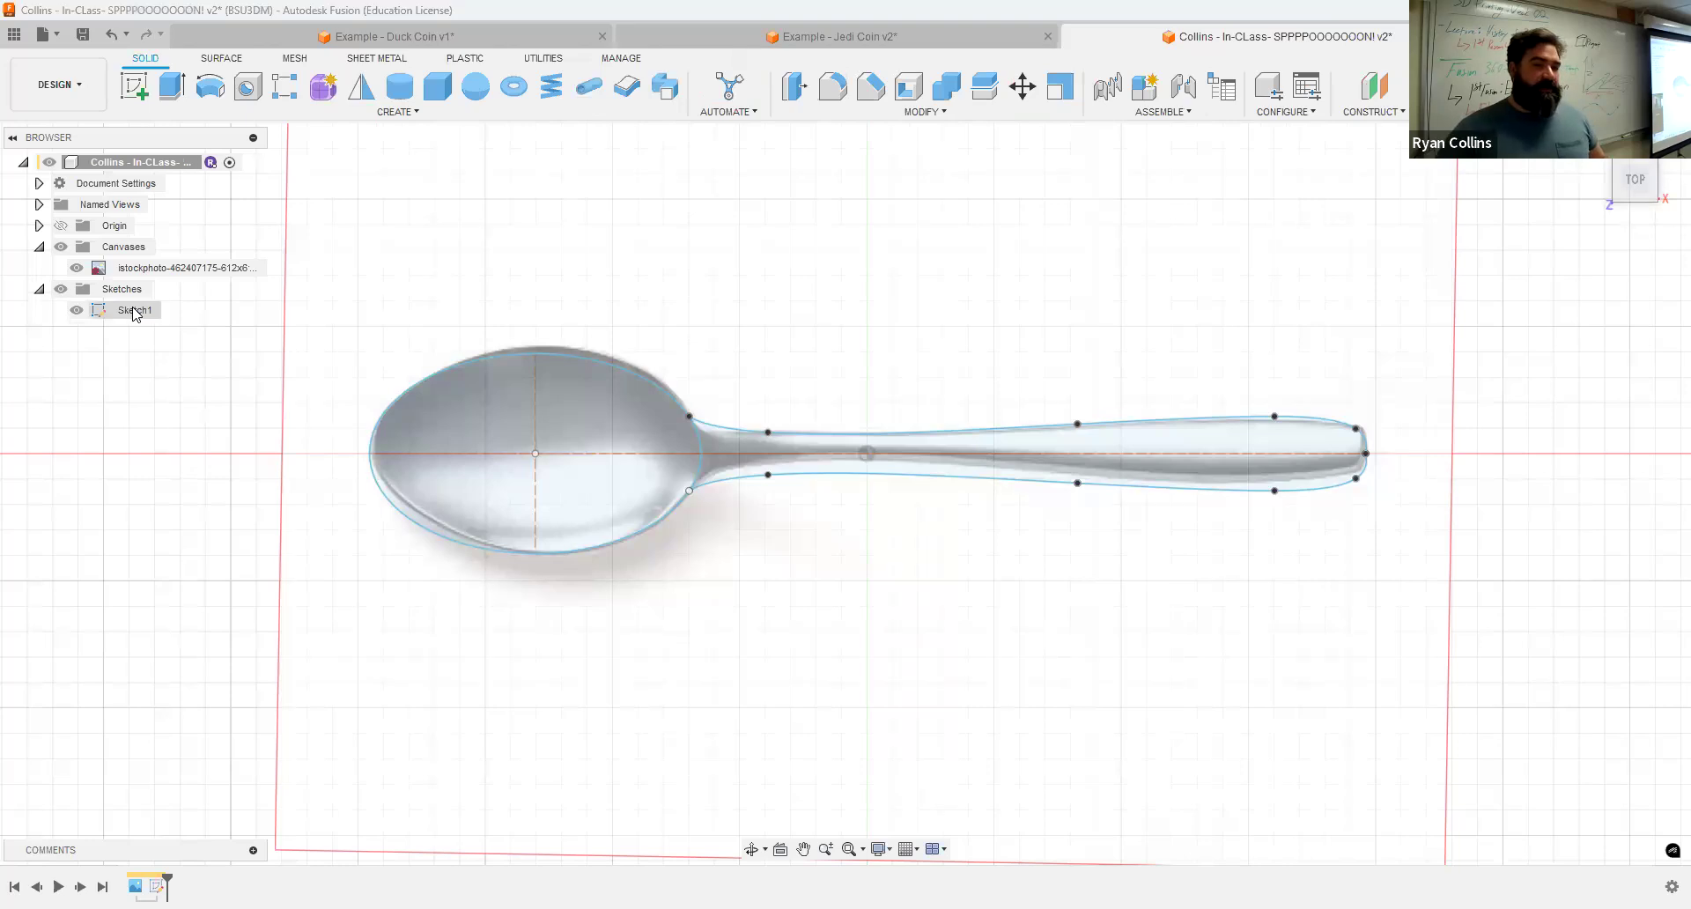
left_click(147, 313)
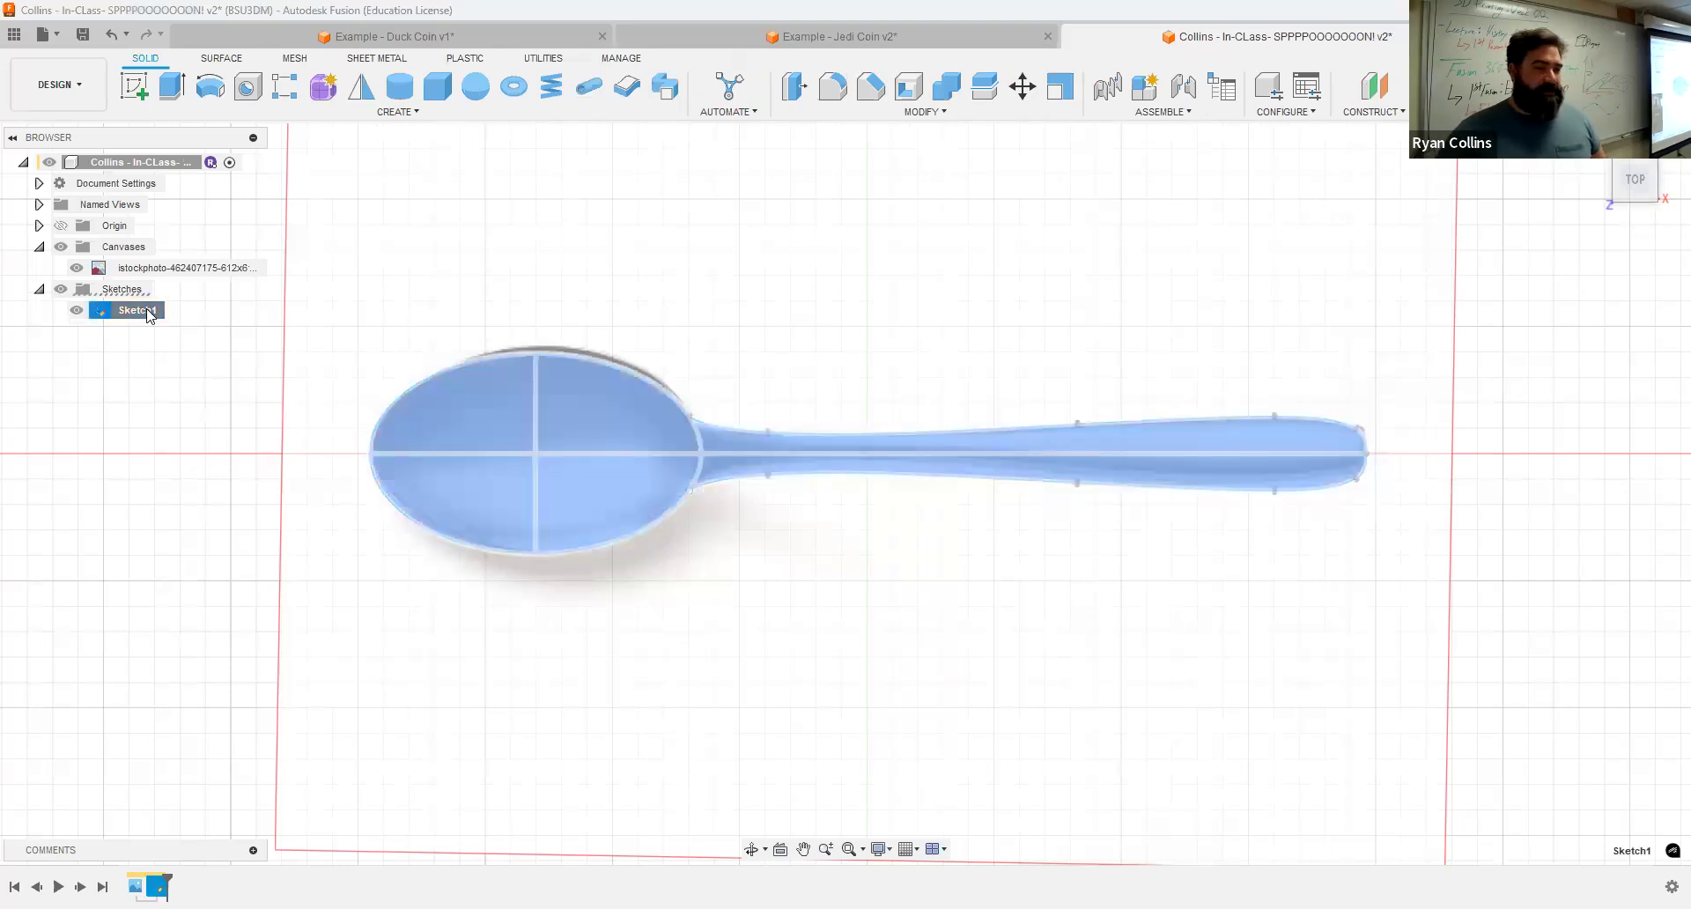
Step: Rename Sketch1 as Spoom
left_click(148, 310)
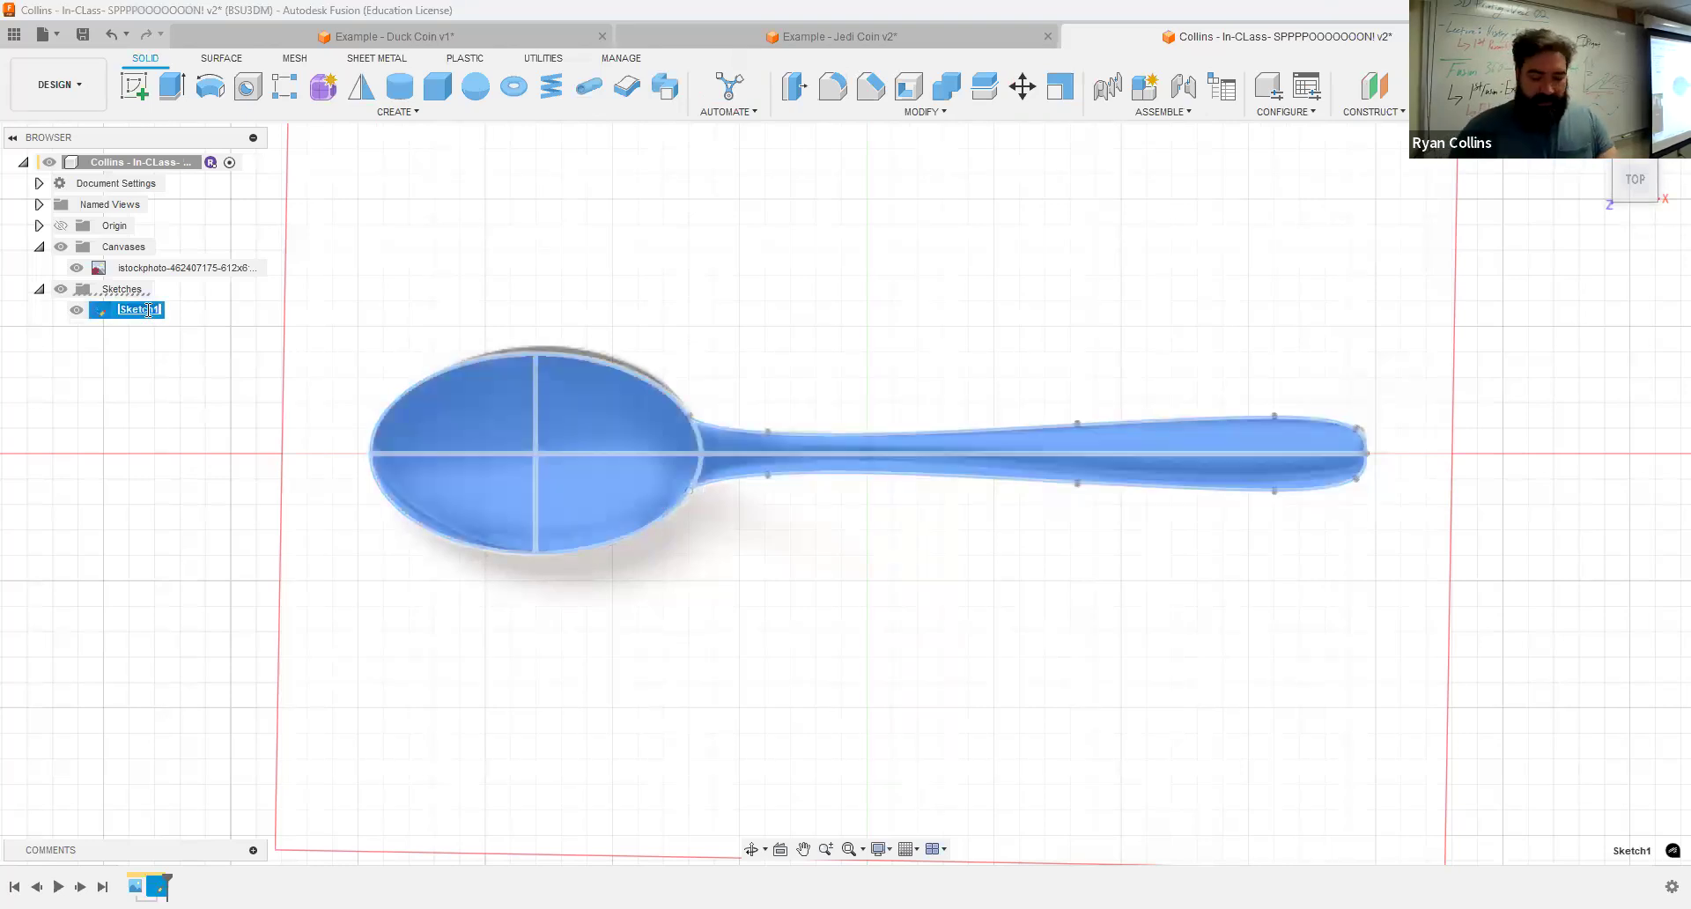
type("Spoo")
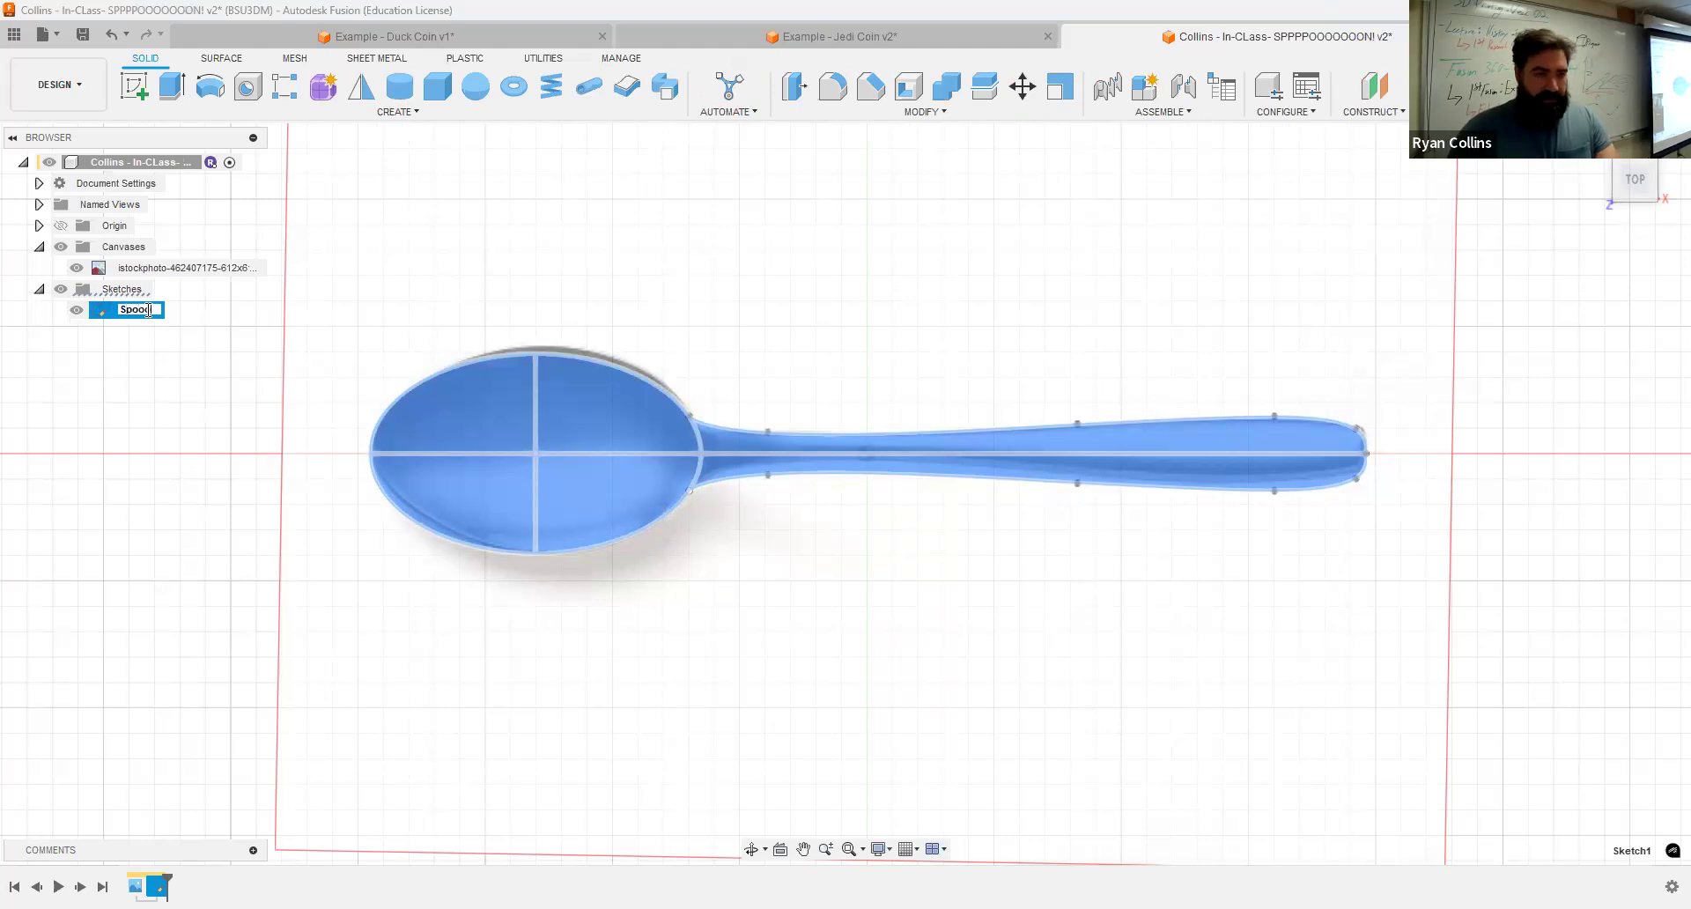
type("m")
key("Return")
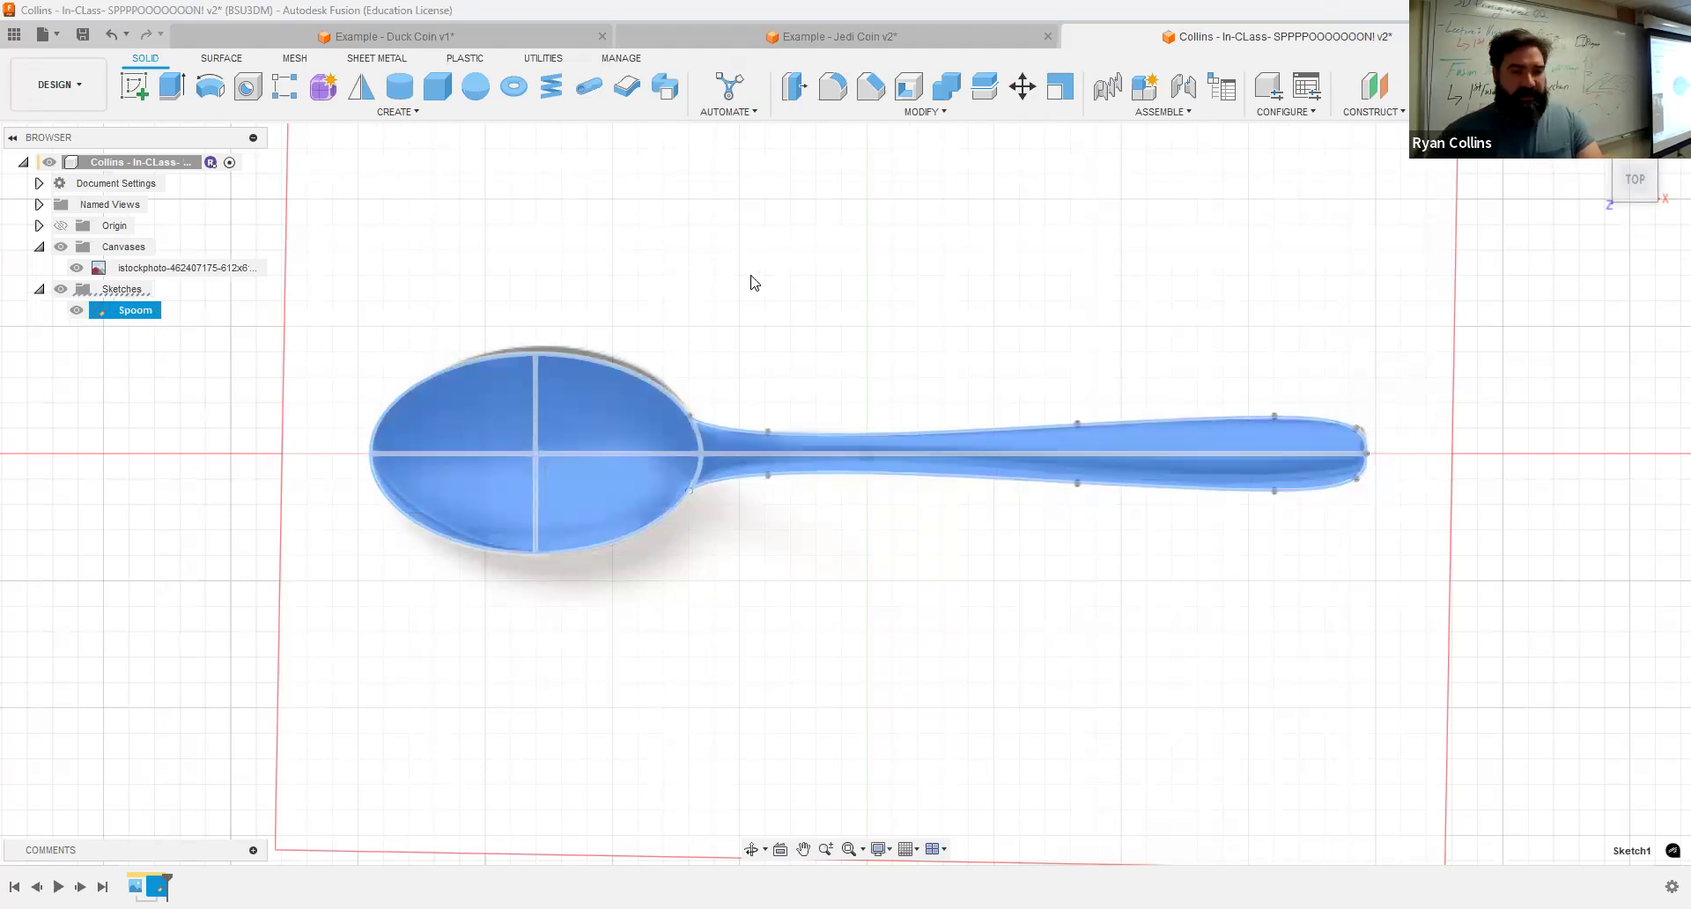
Step: Create a new sketch on the horizontal plane holding the spoon canvas
left_click(668, 312)
scroll(669, 312, "down", 2)
scroll(642, 300, "up", 1)
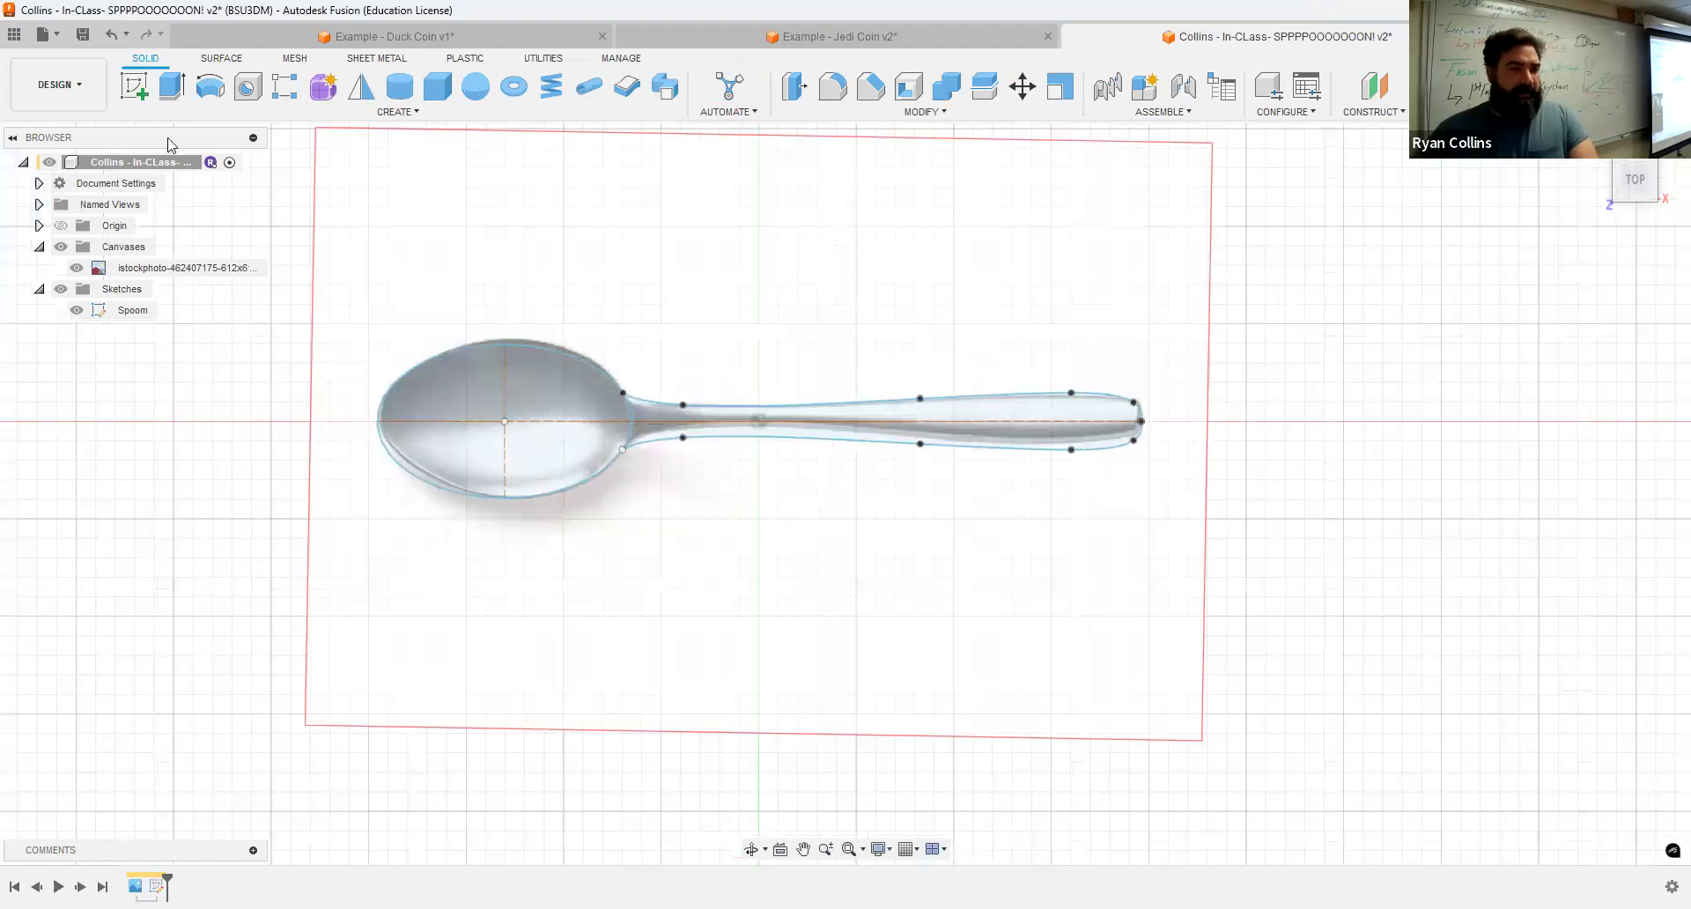
left_click(143, 95)
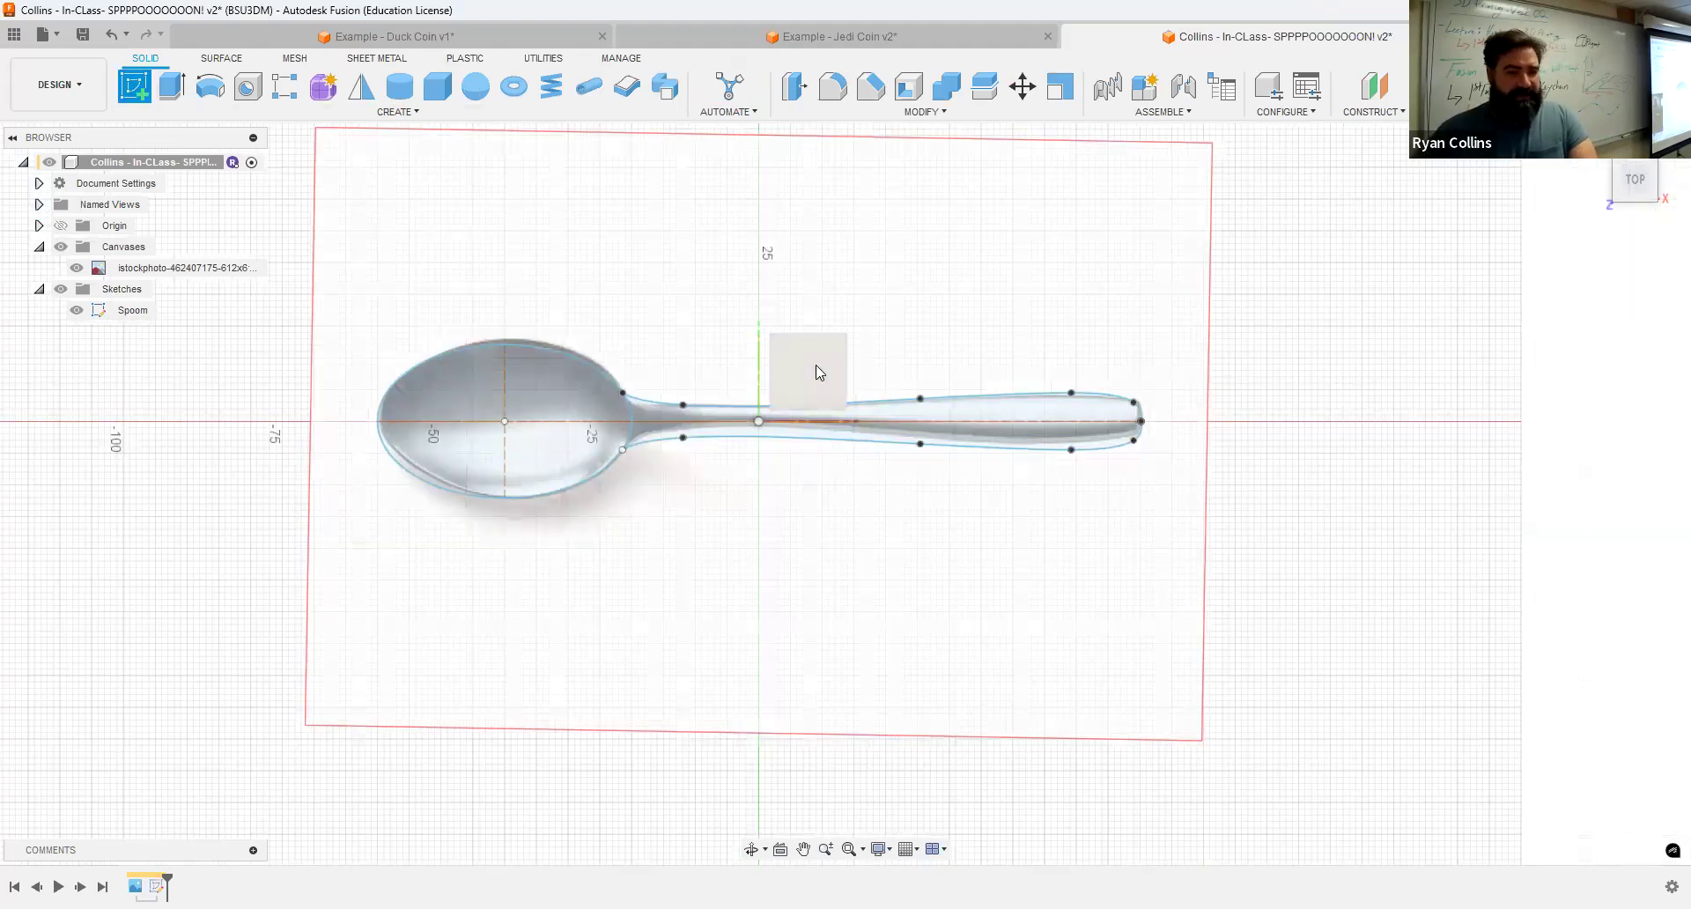
left_click(816, 365)
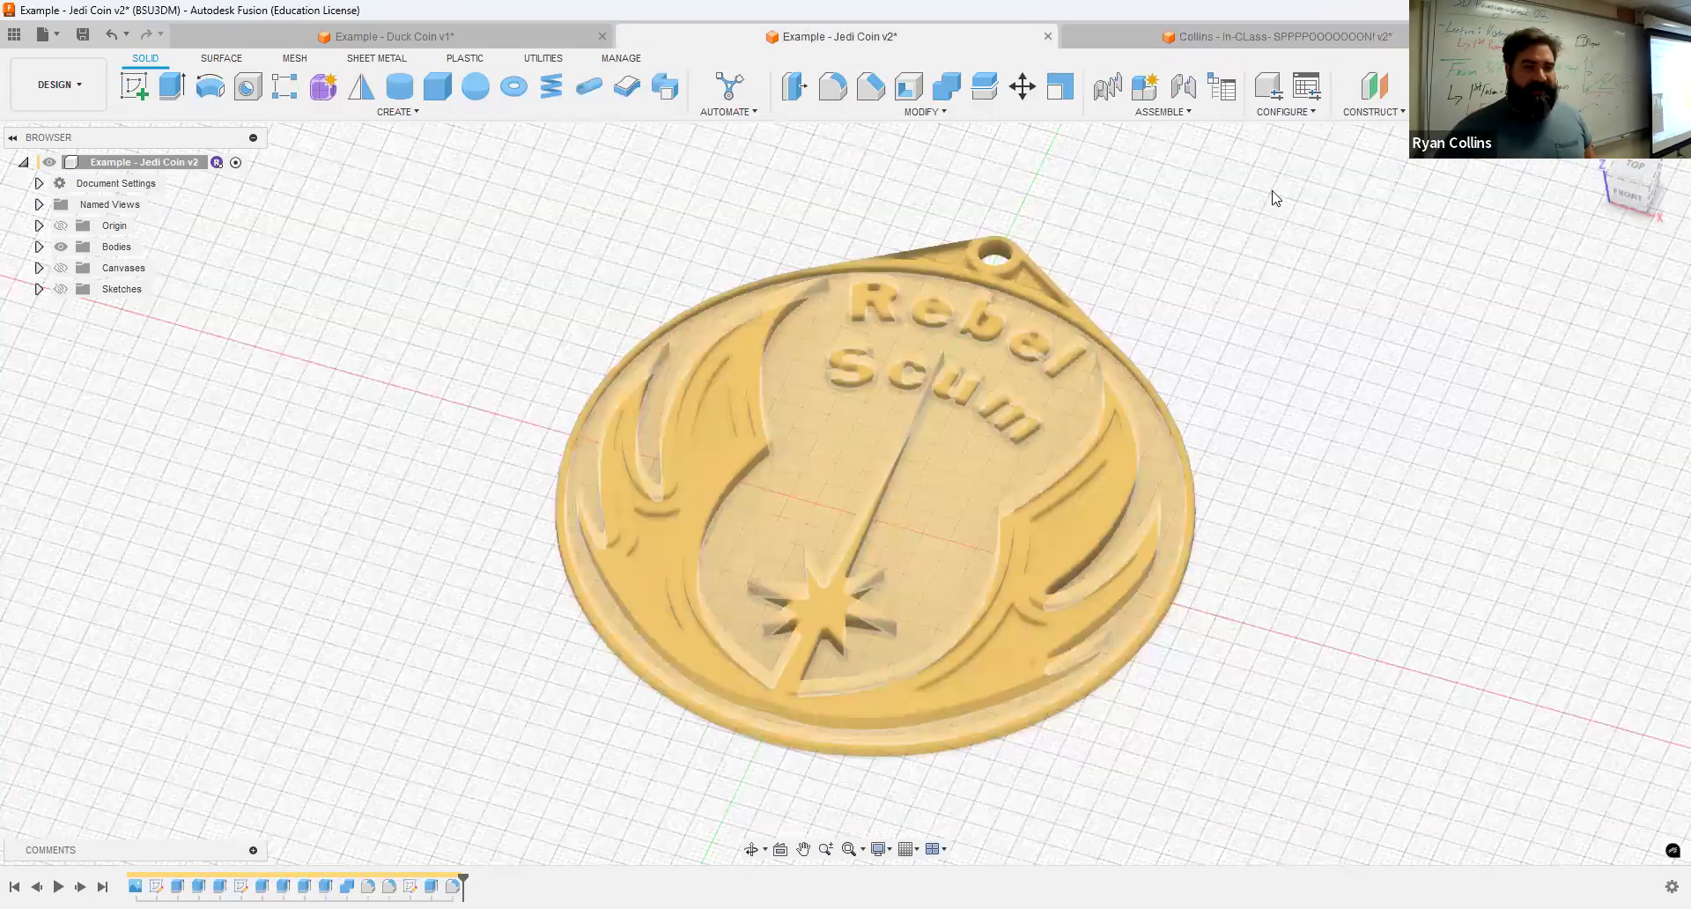
left_click(1267, 38)
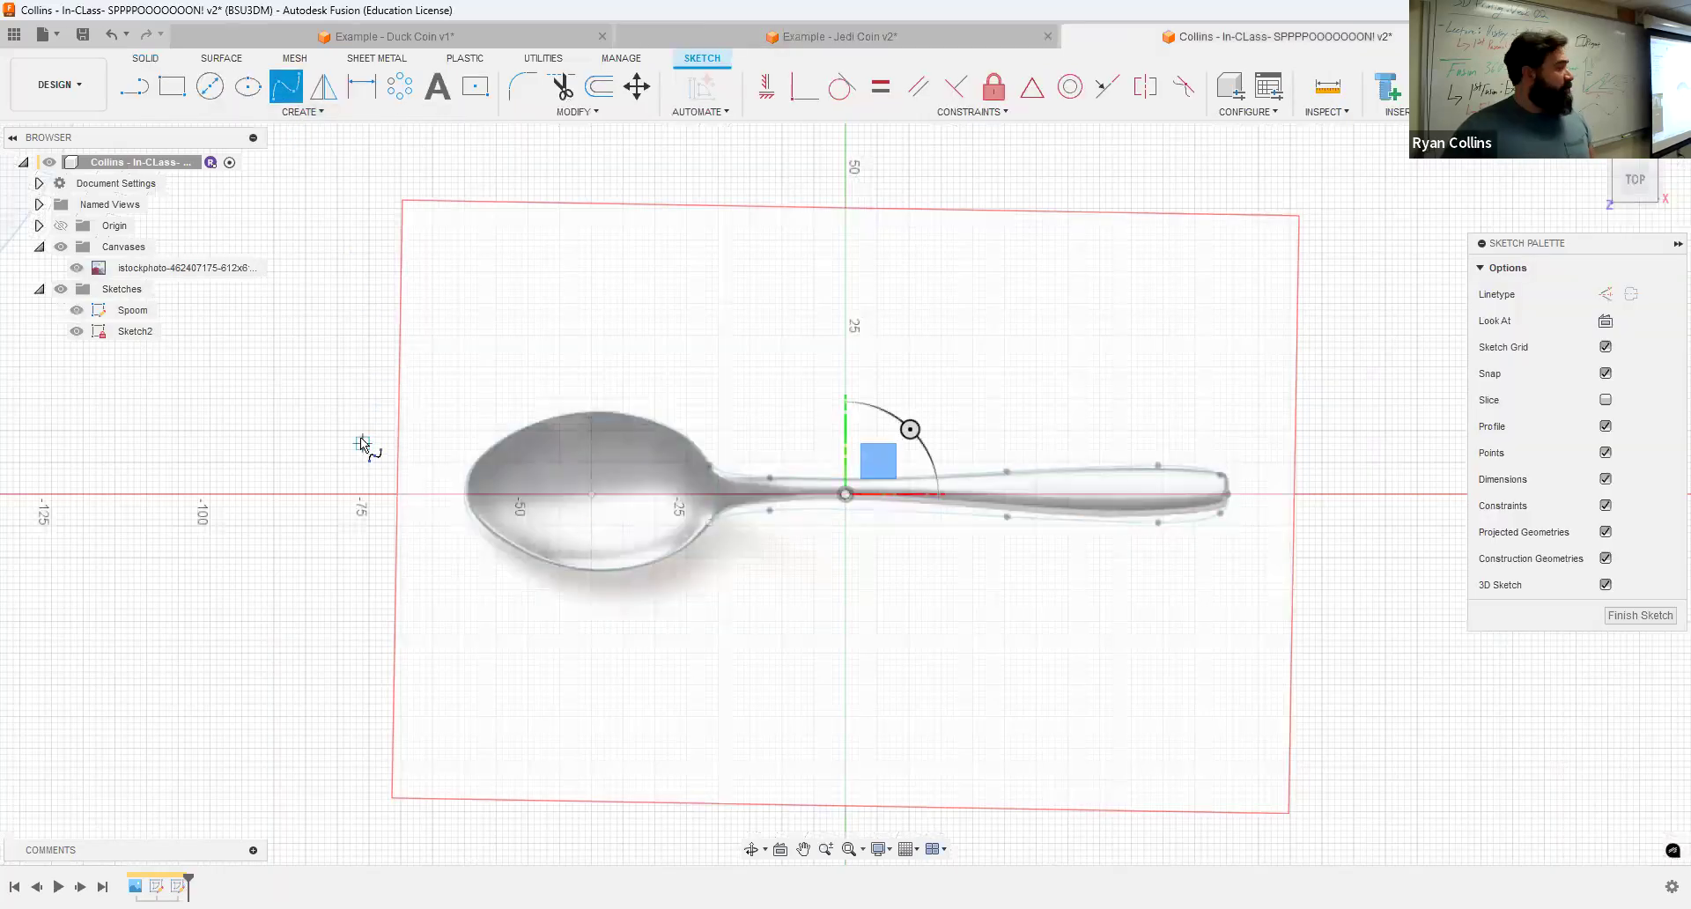
Step: Draw a closed fit-point spline forming a freeform blob that surrounds the whole spoon image
left_click(369, 455)
left_click(502, 291)
left_click(724, 342)
left_click(1022, 253)
left_click(1150, 360)
left_click(1372, 467)
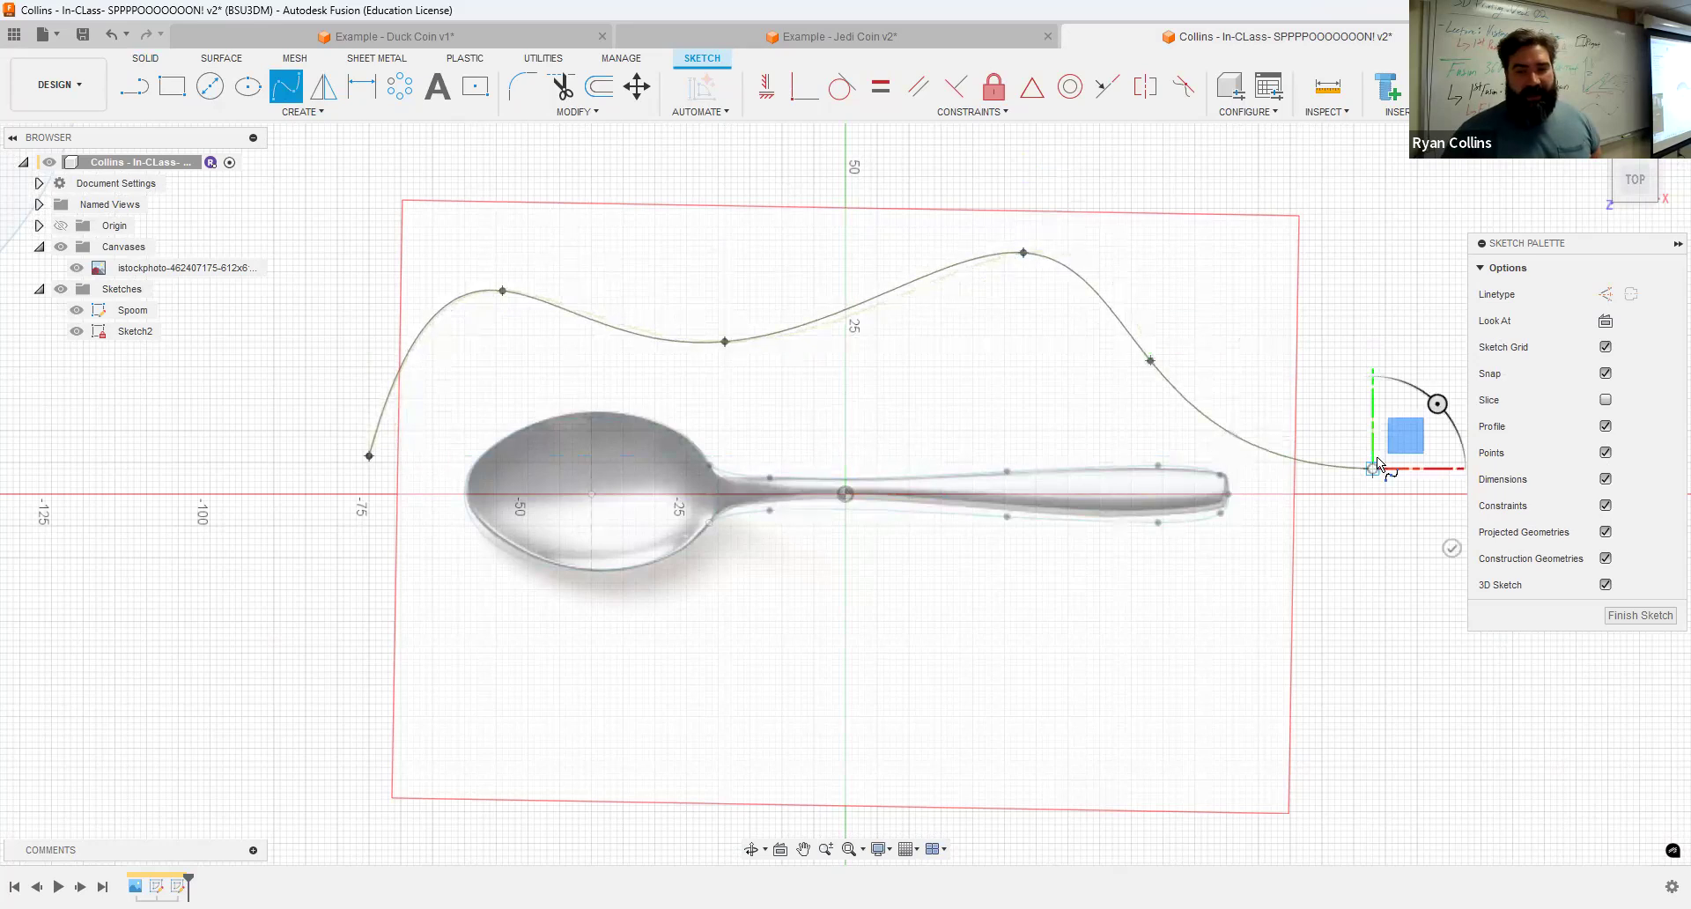
left_click(1156, 678)
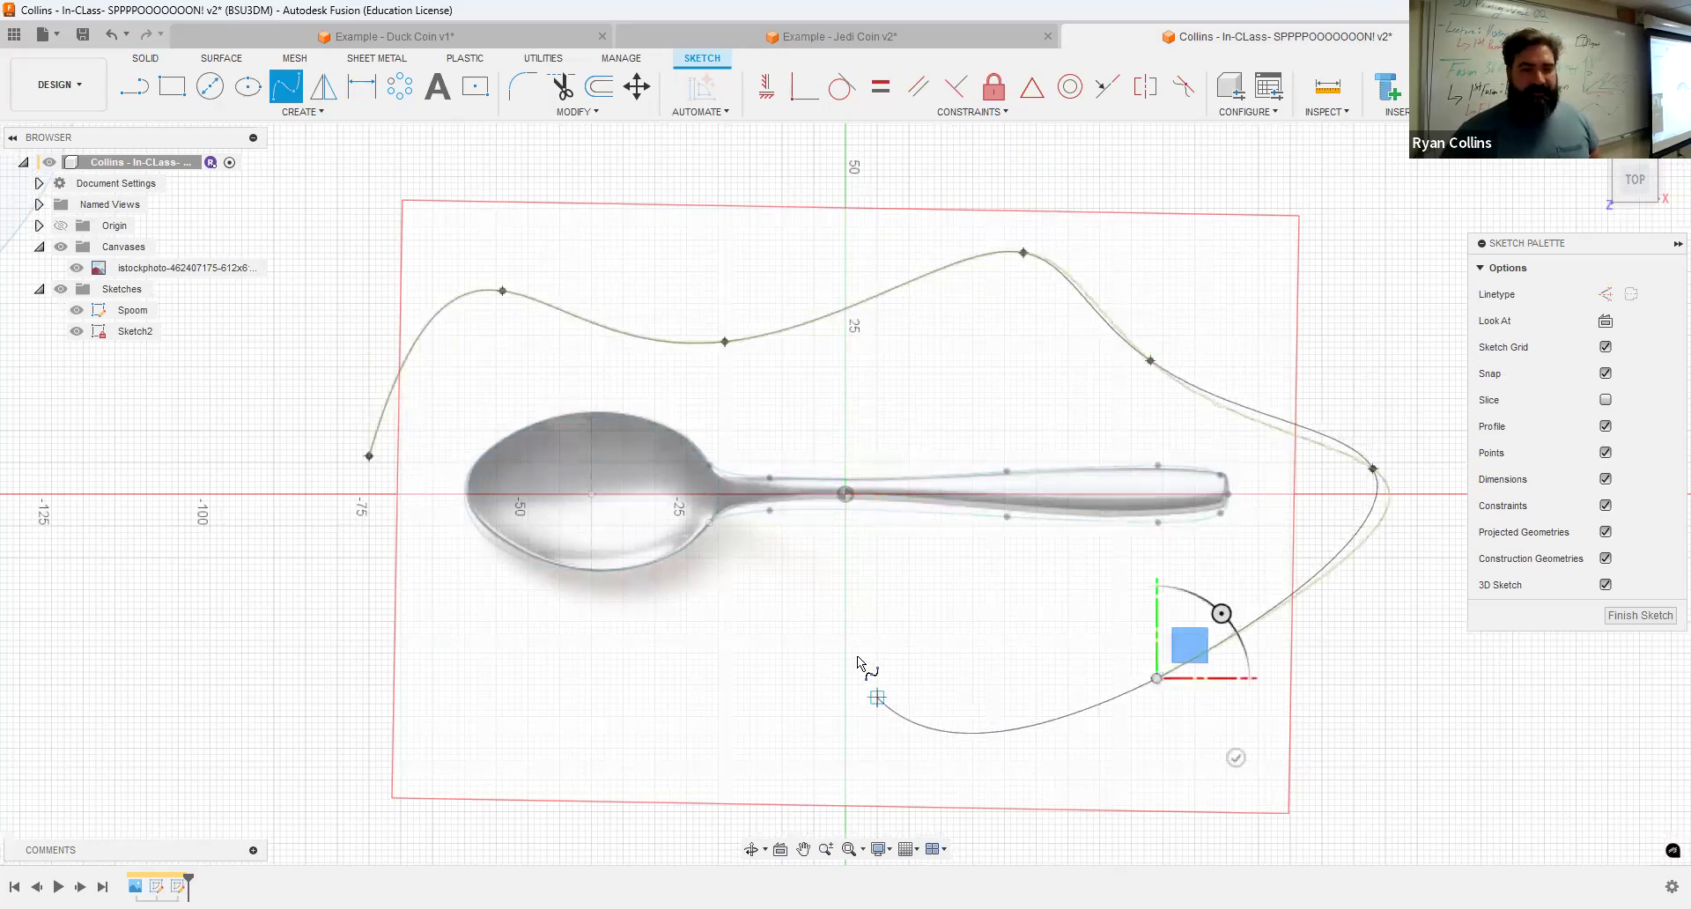
left_click(852, 659)
left_click(573, 722)
left_click(370, 456)
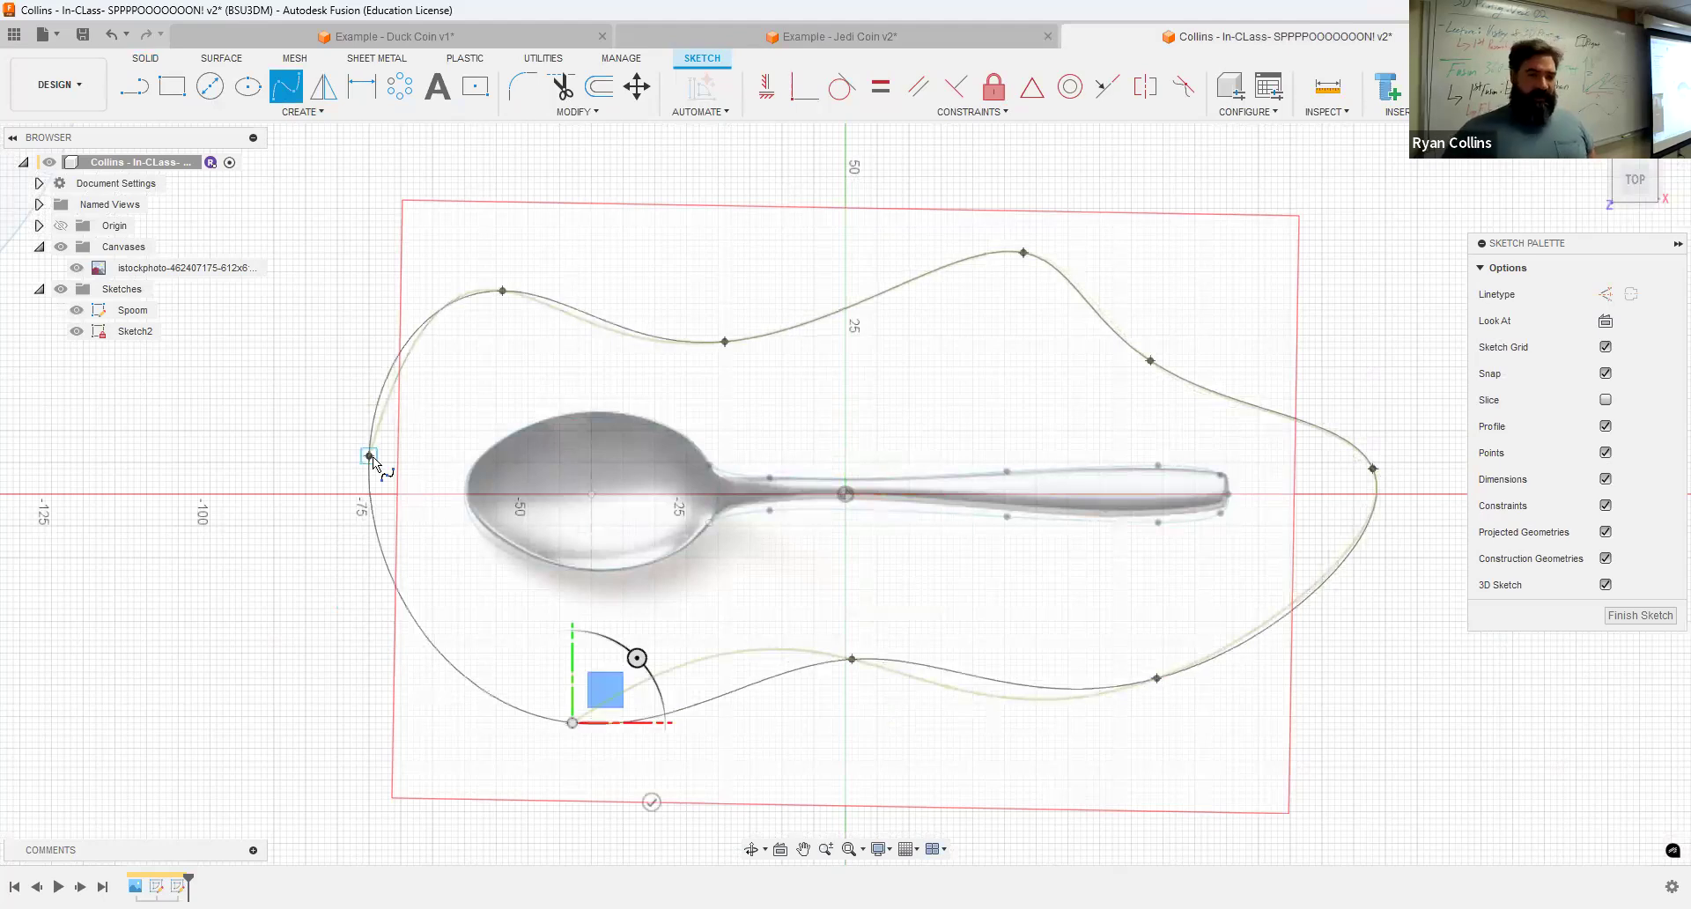
left_click(370, 456)
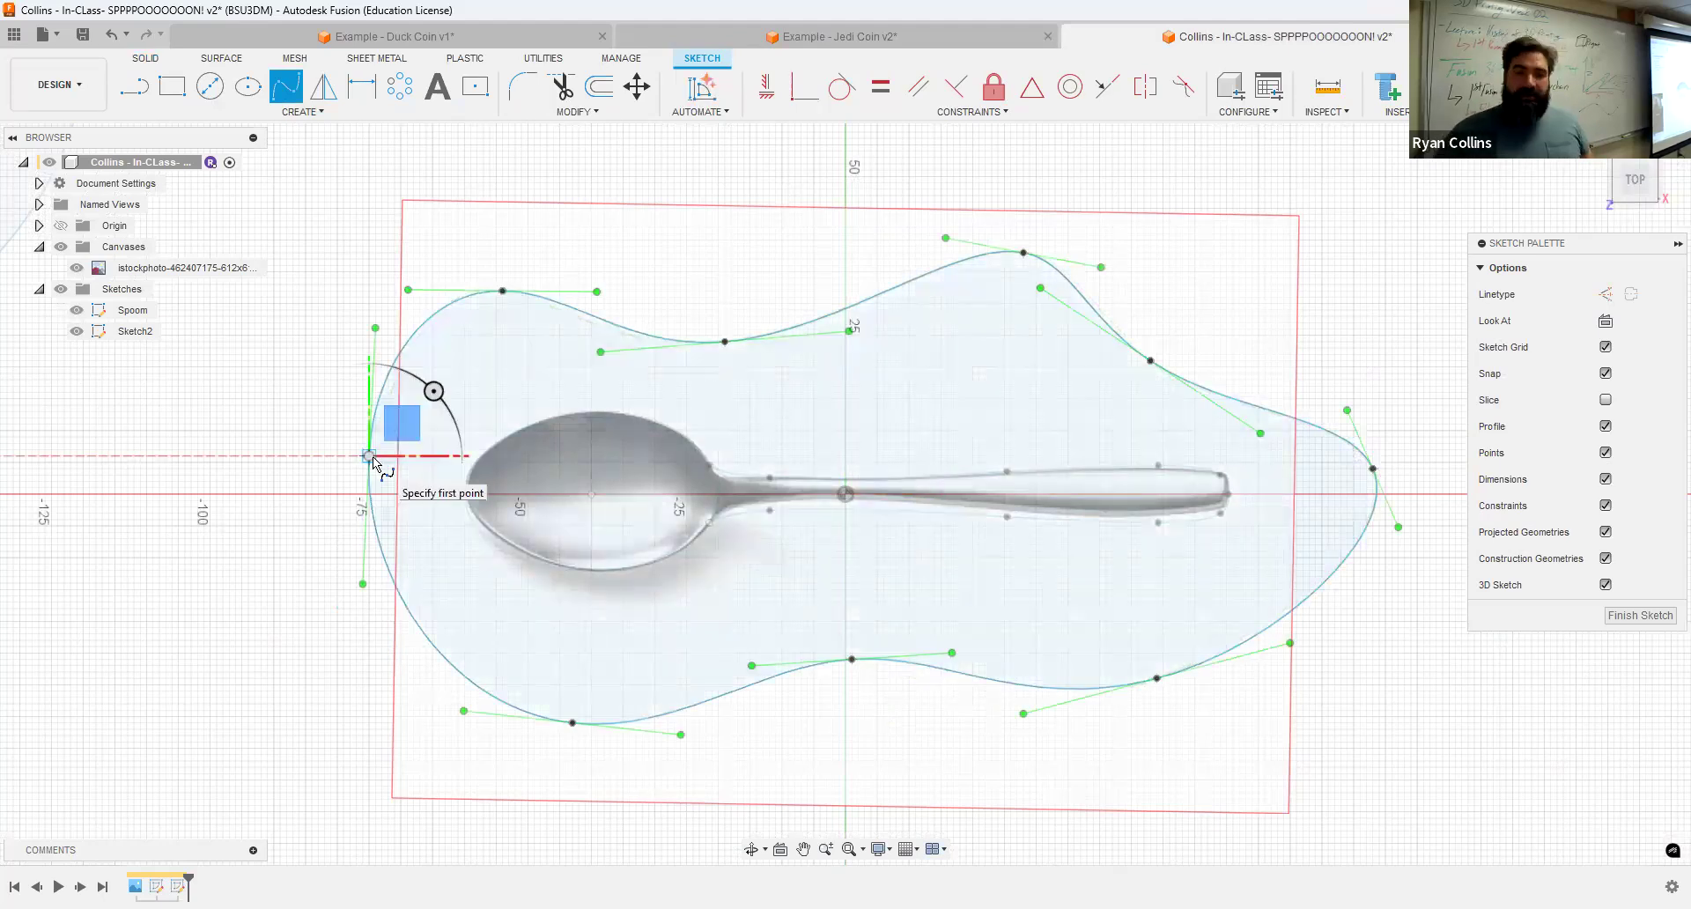
key("Escape")
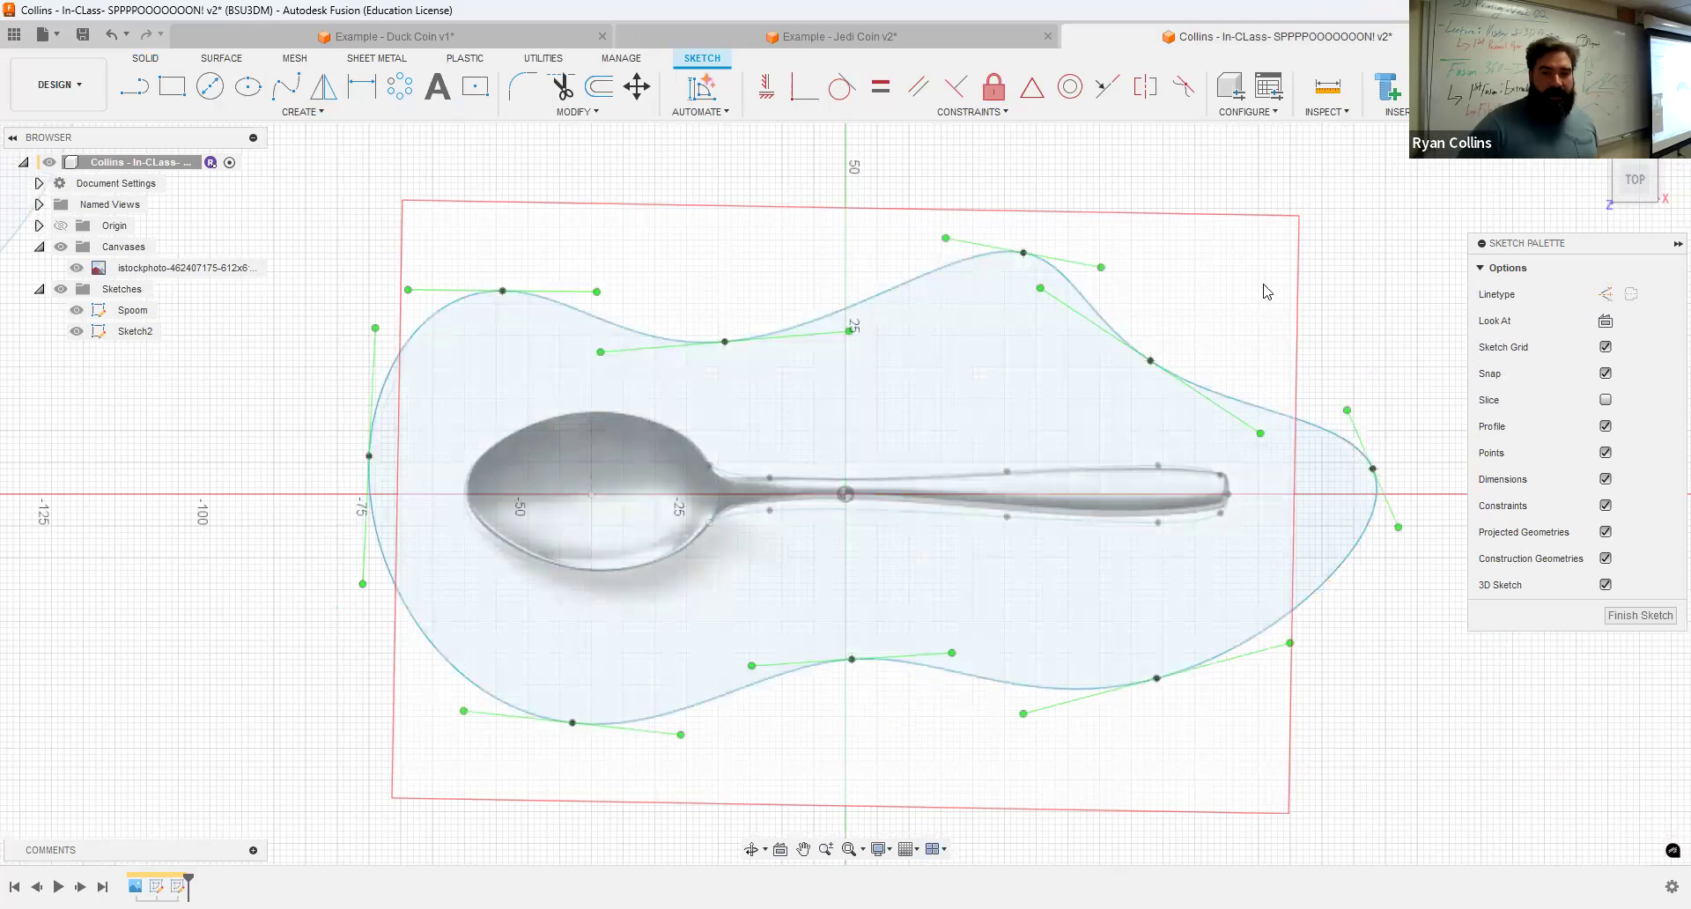
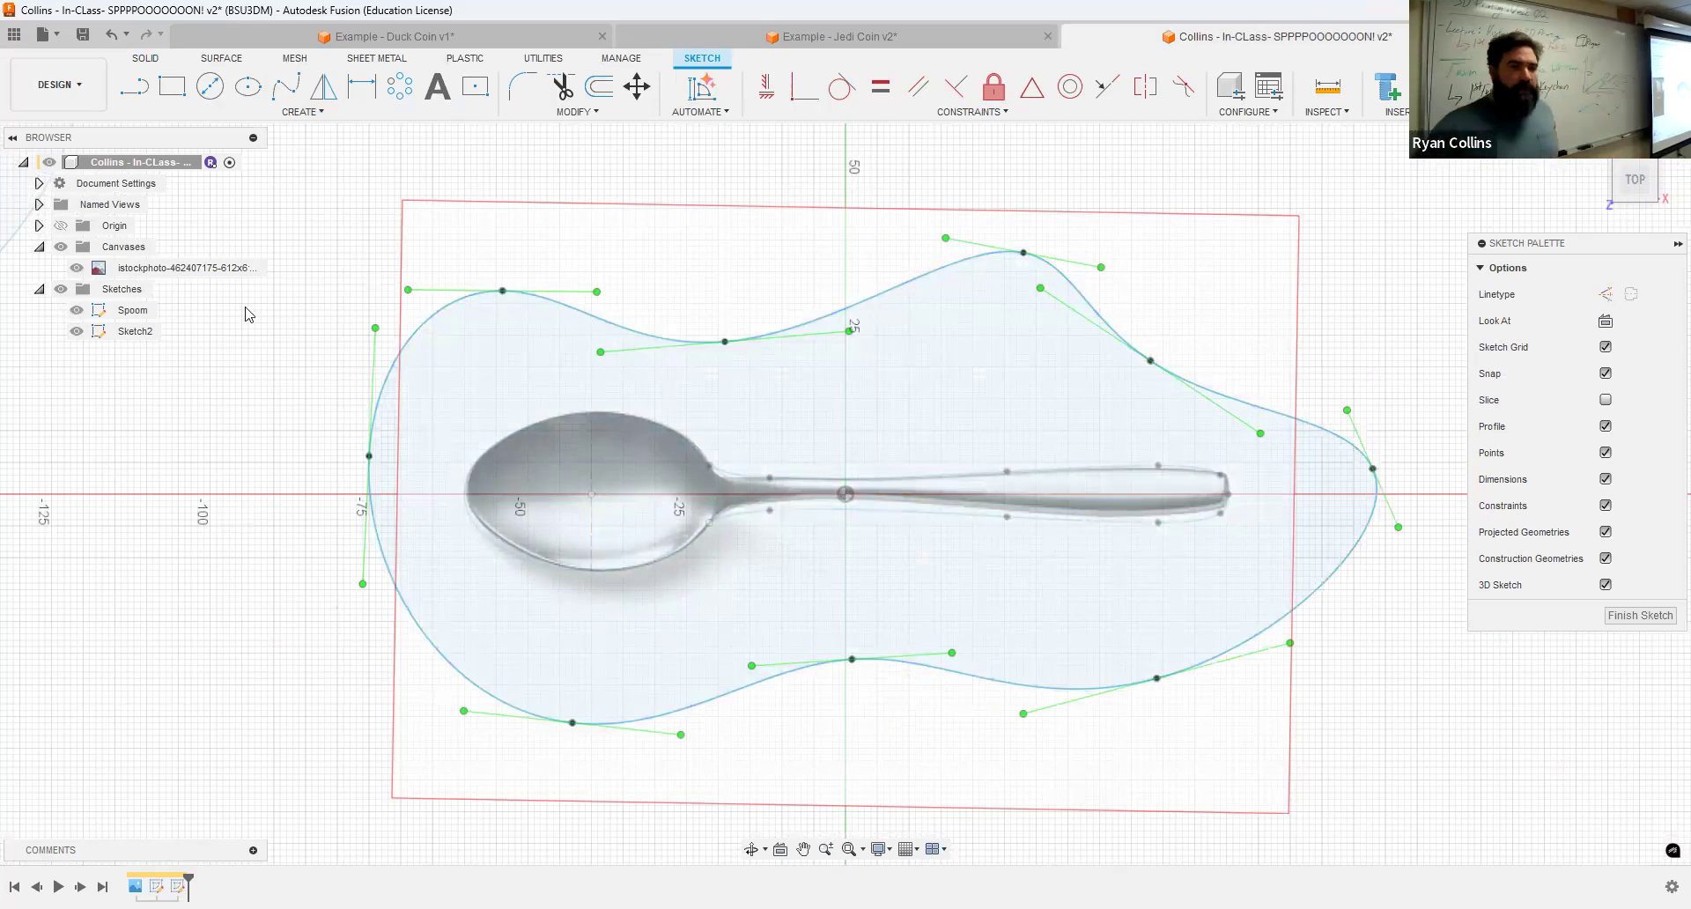
Step: Reopen Sketch2 for editing and offset the freeform spline outward by about 5.4 mm
right_click(103, 342)
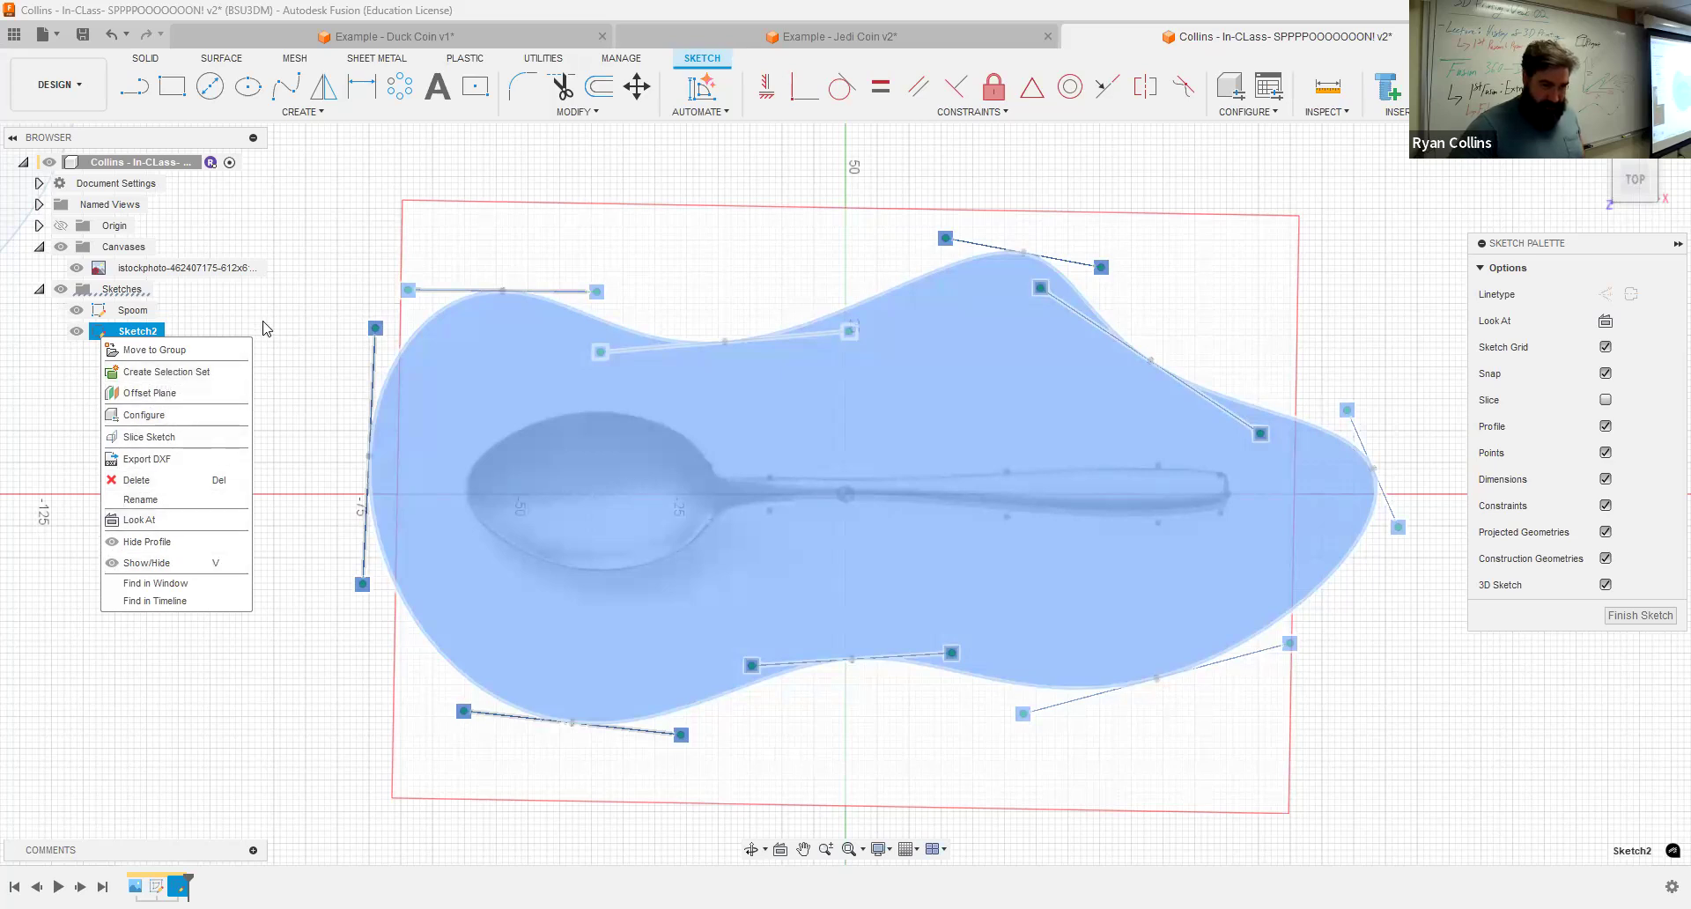
left_click(107, 340)
right_click(108, 340)
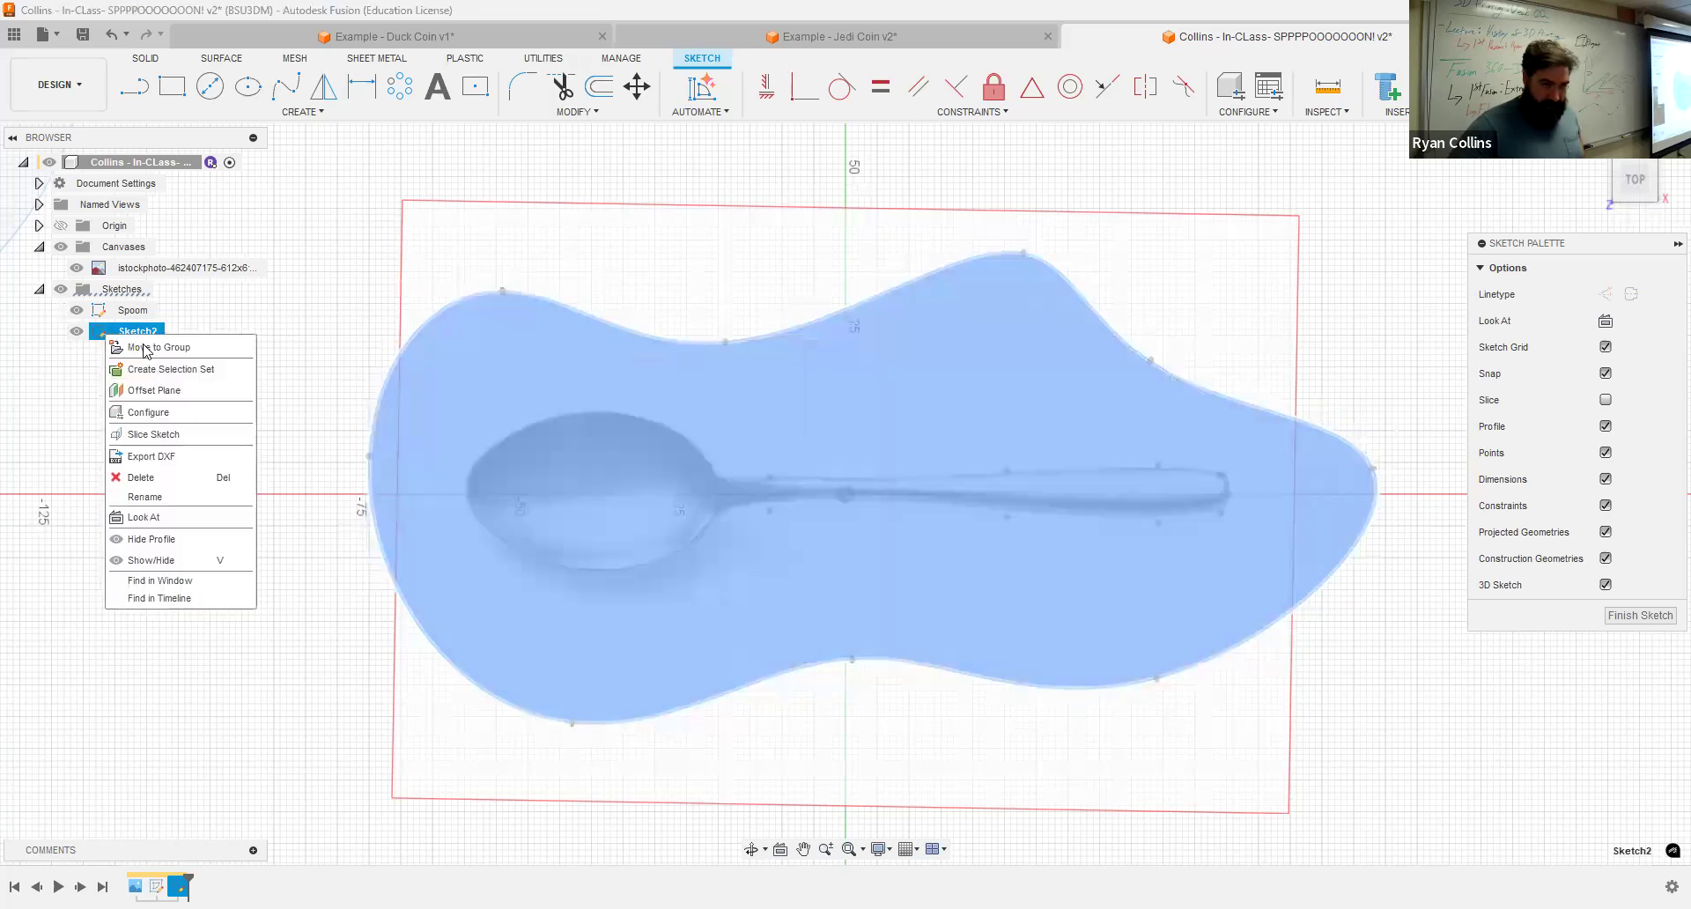
left_click(269, 293)
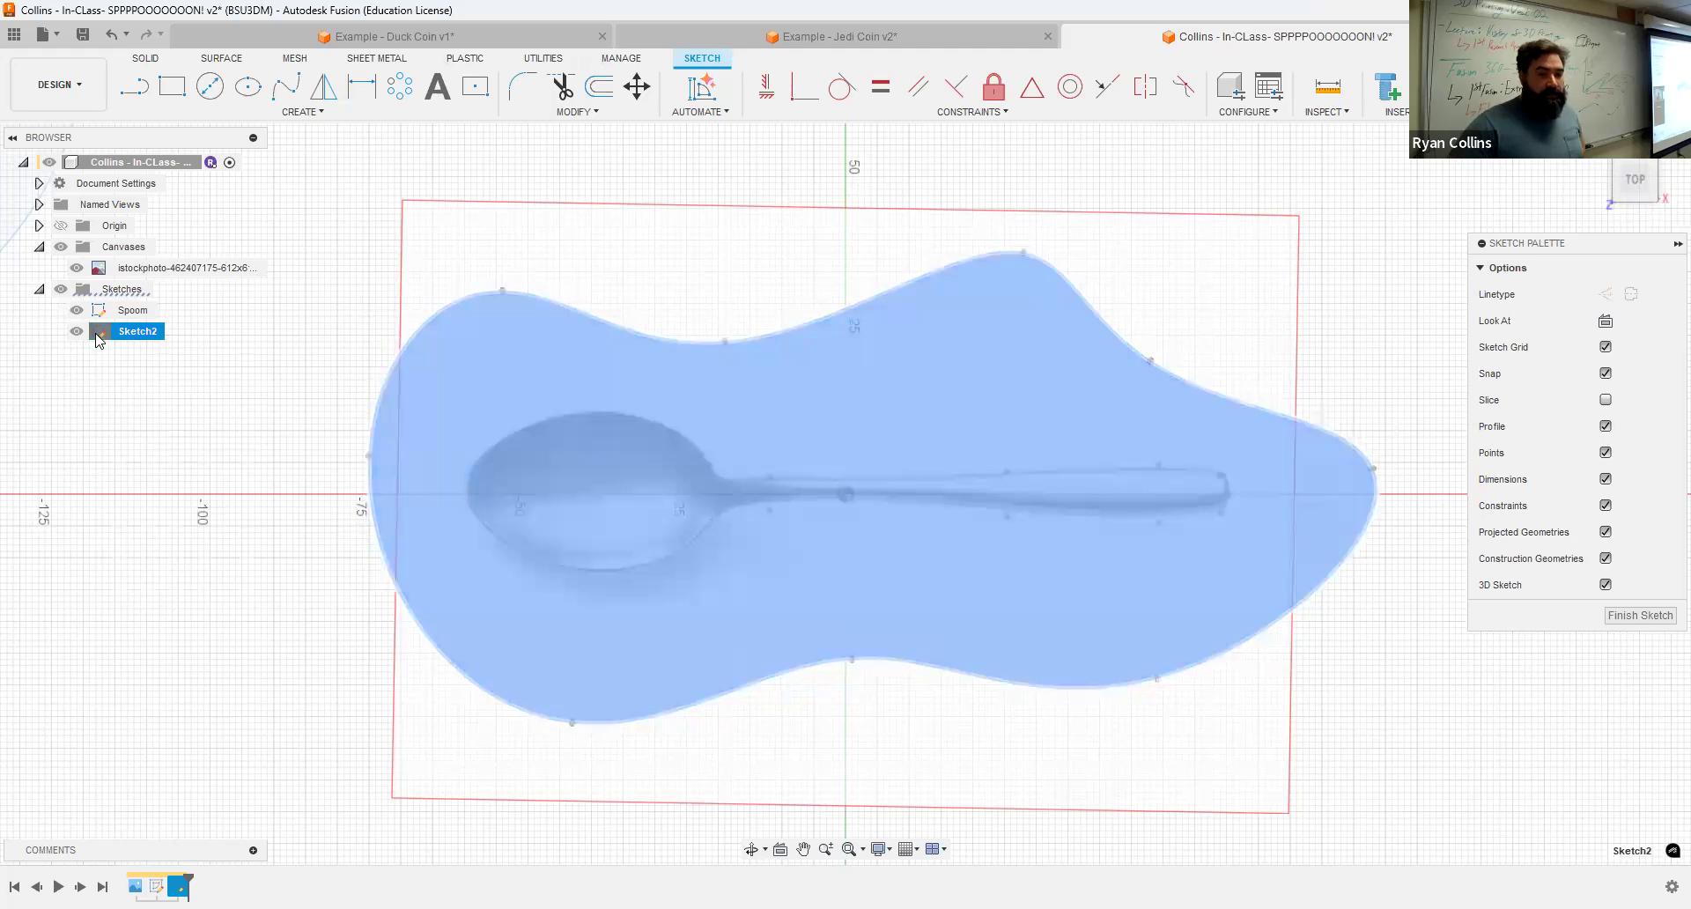
double_click(97, 336)
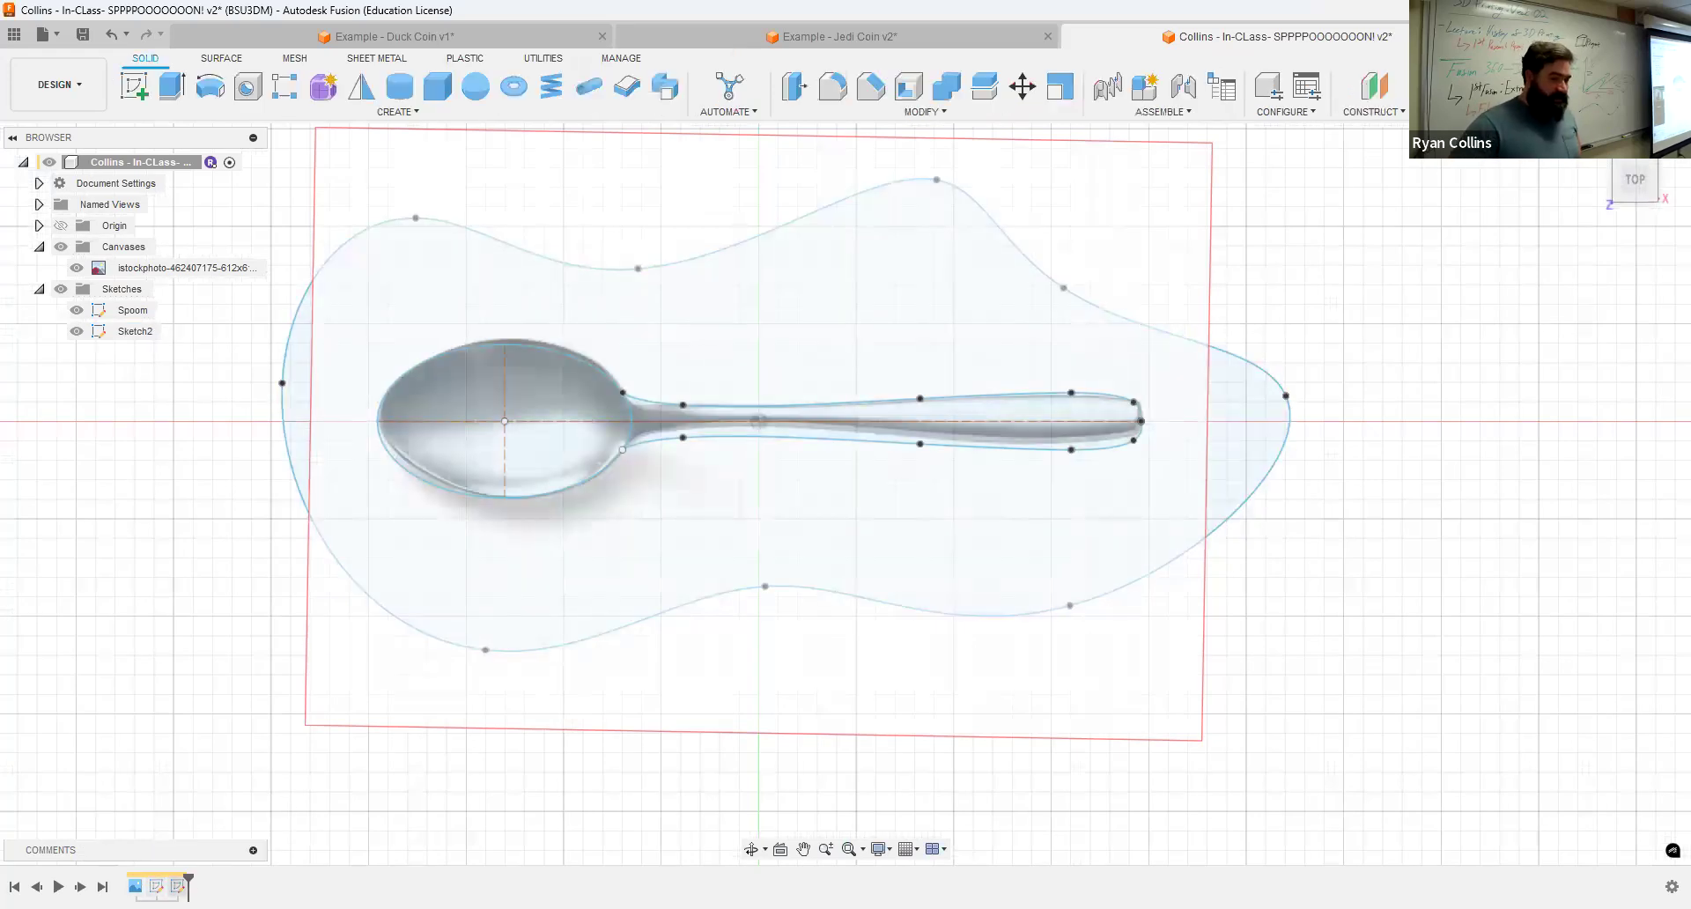
right_click(178, 886)
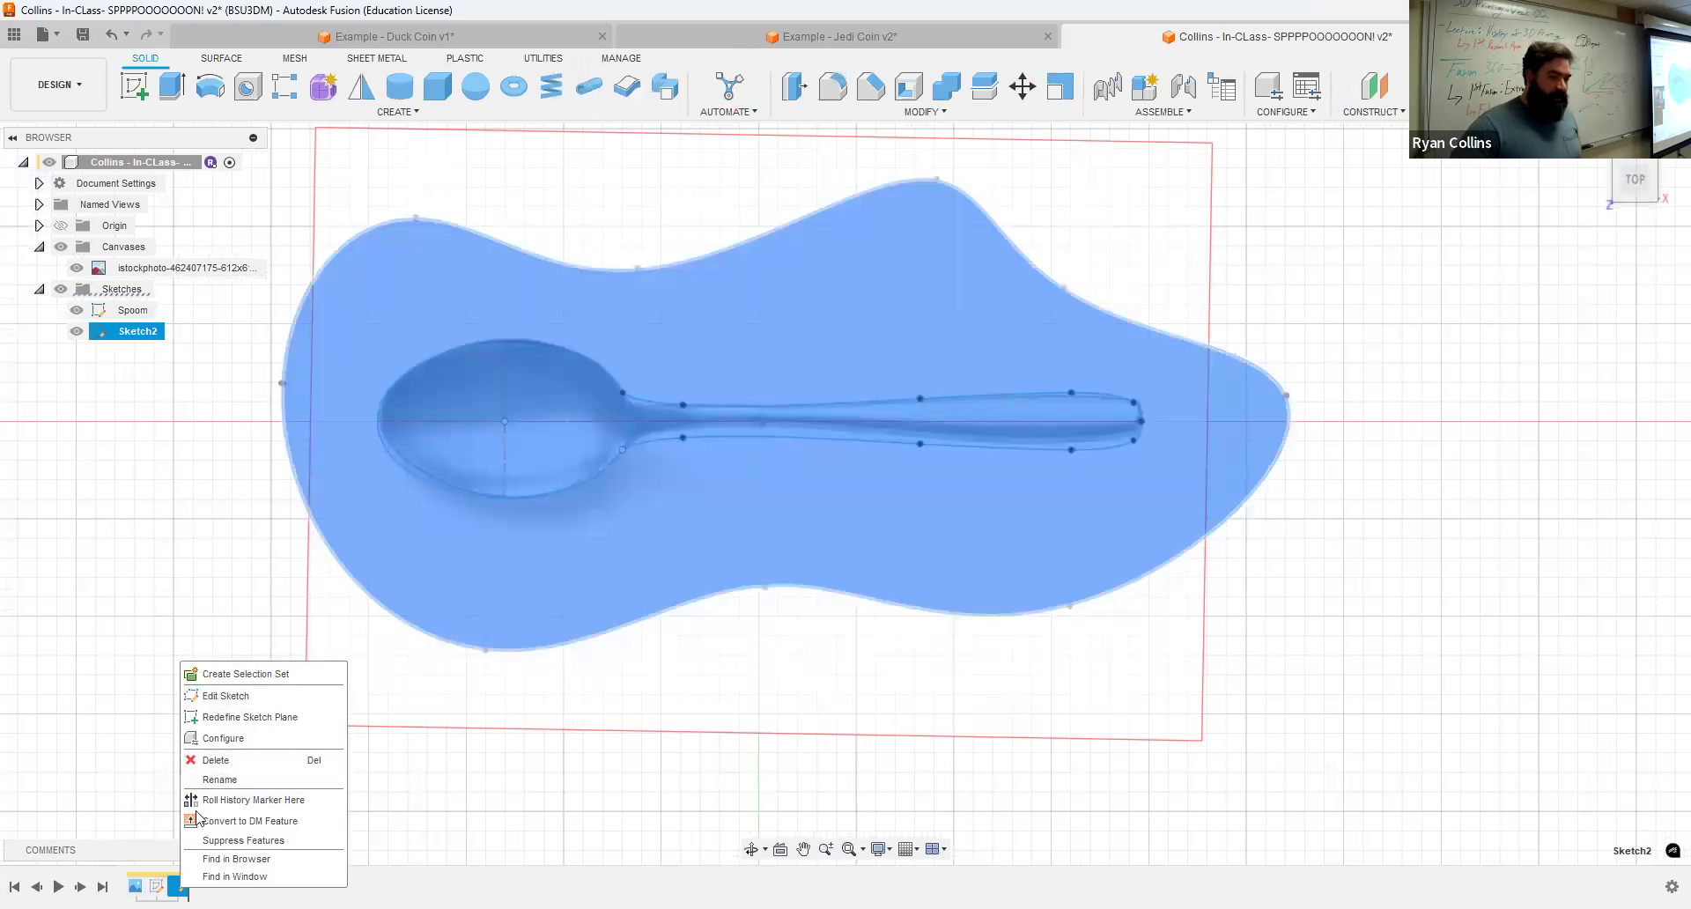
left_click(231, 695)
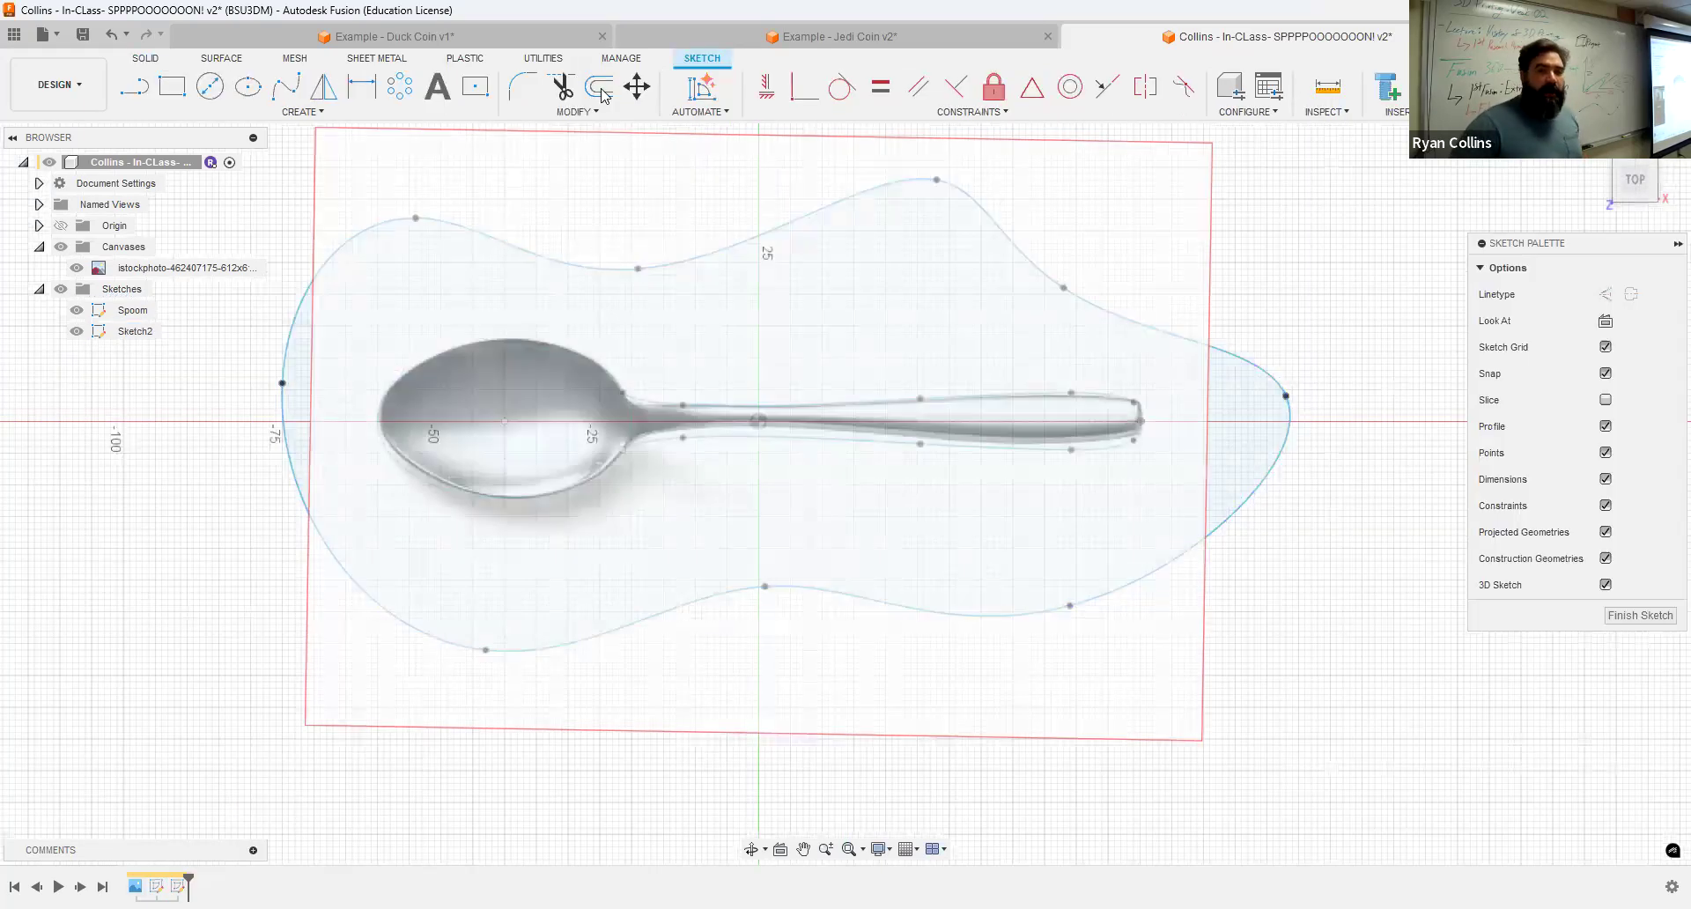
left_click(601, 88)
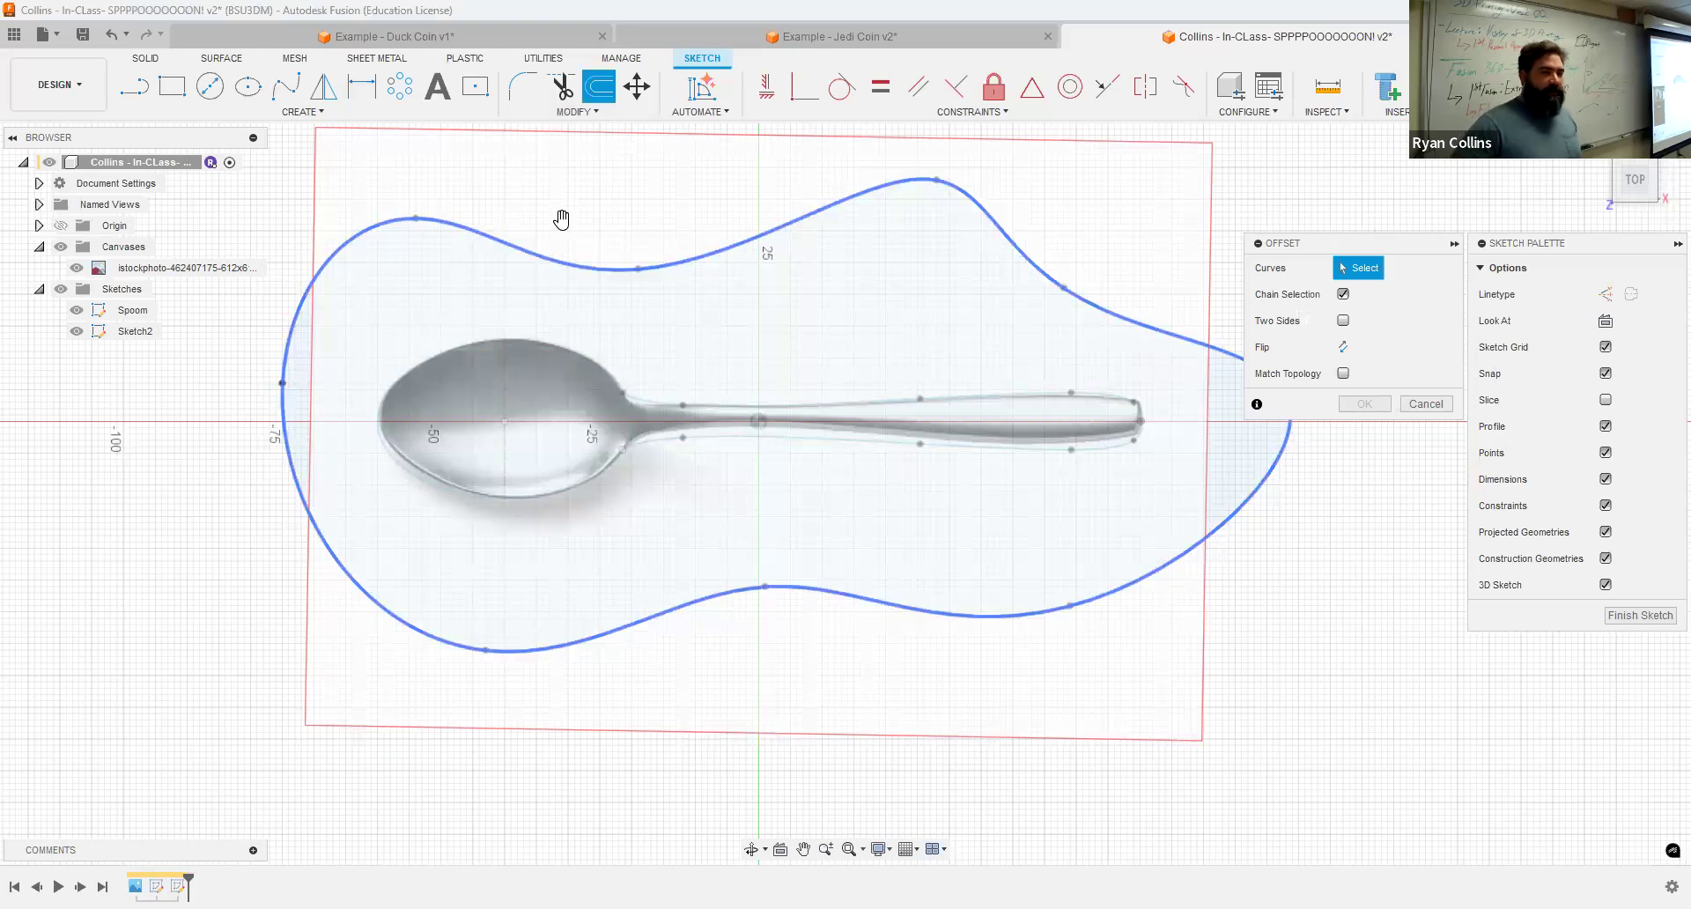
left_click(554, 256)
key("Return")
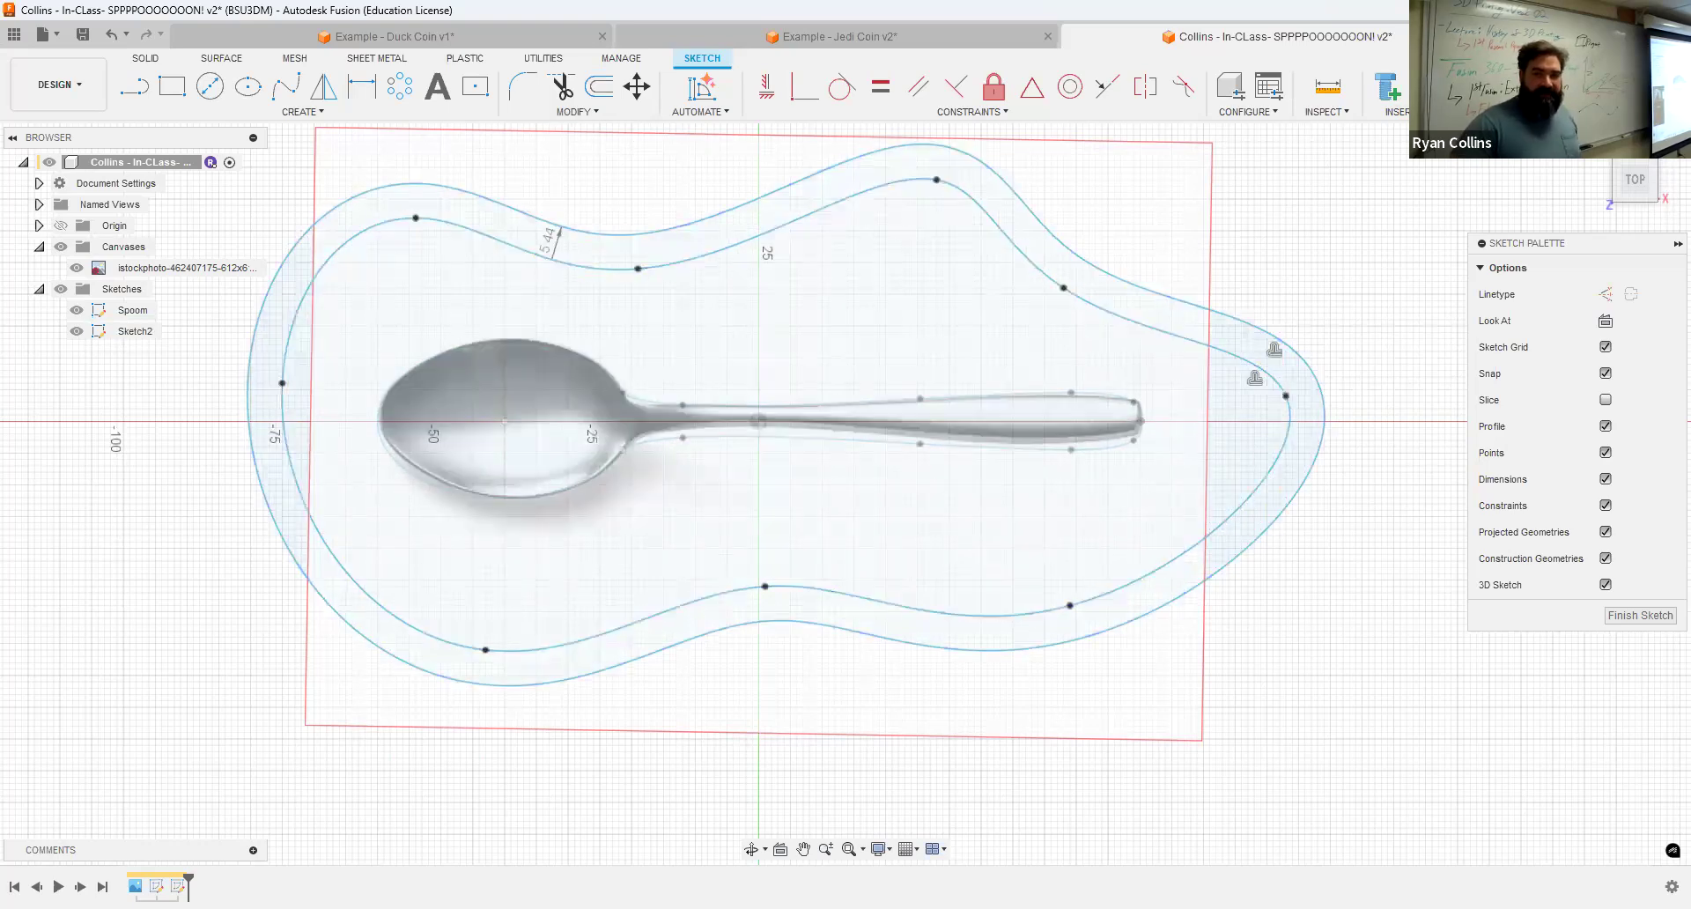
Step: Finish the sketch and hide the spoon canvas image
left_click(1543, 87)
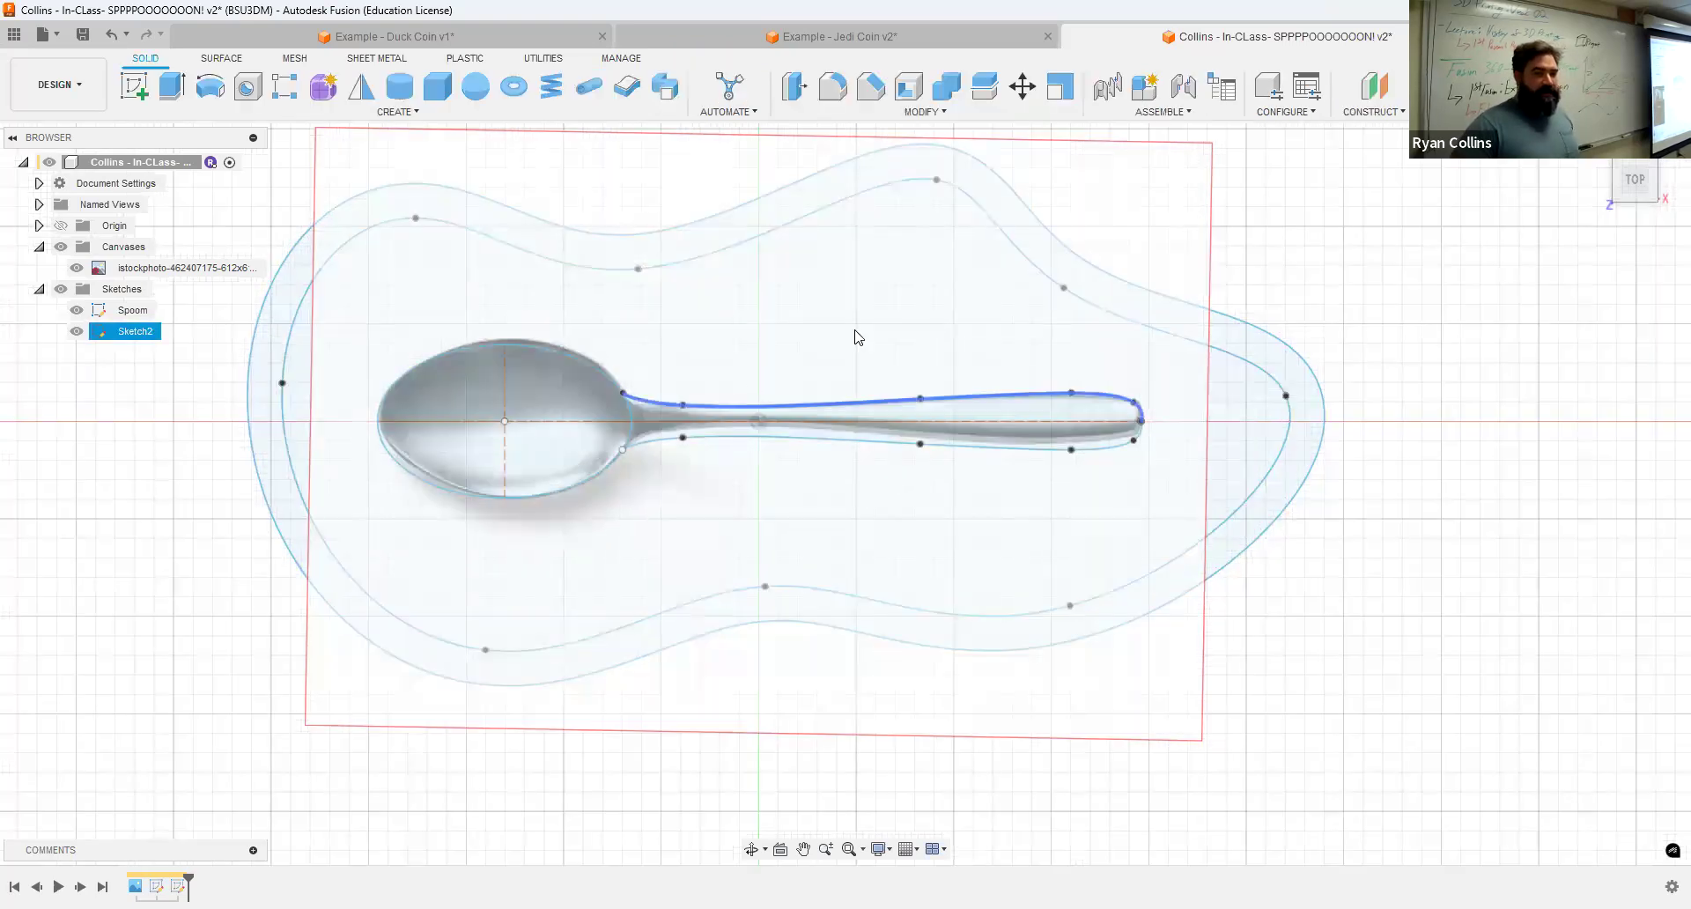
left_click(88, 270)
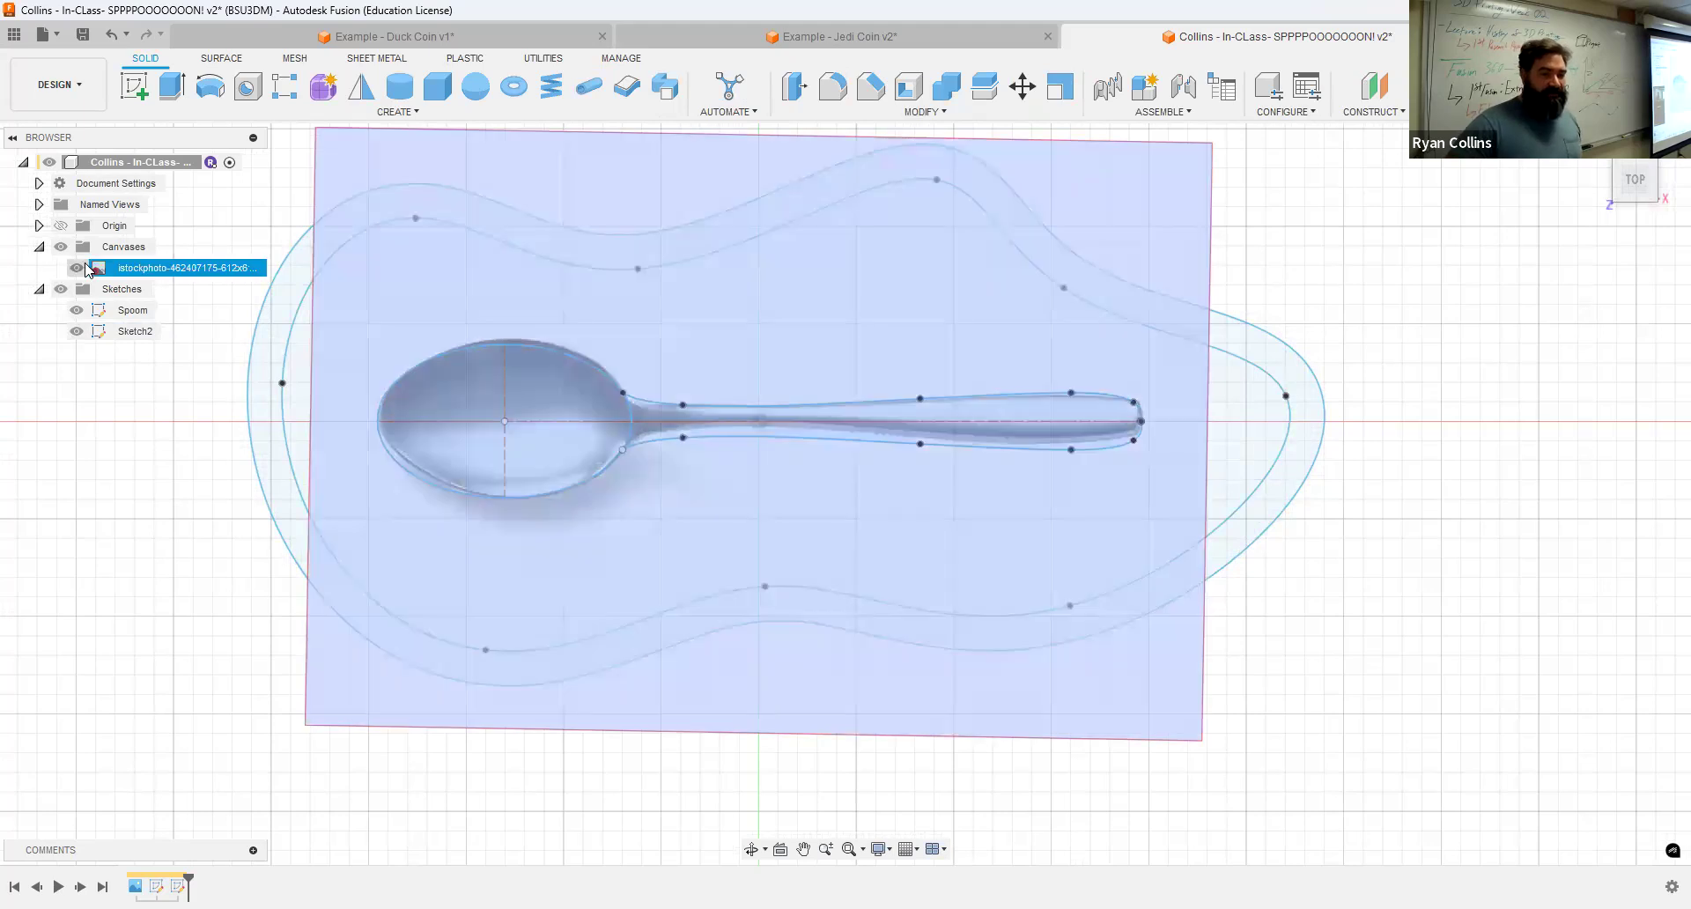
key("v")
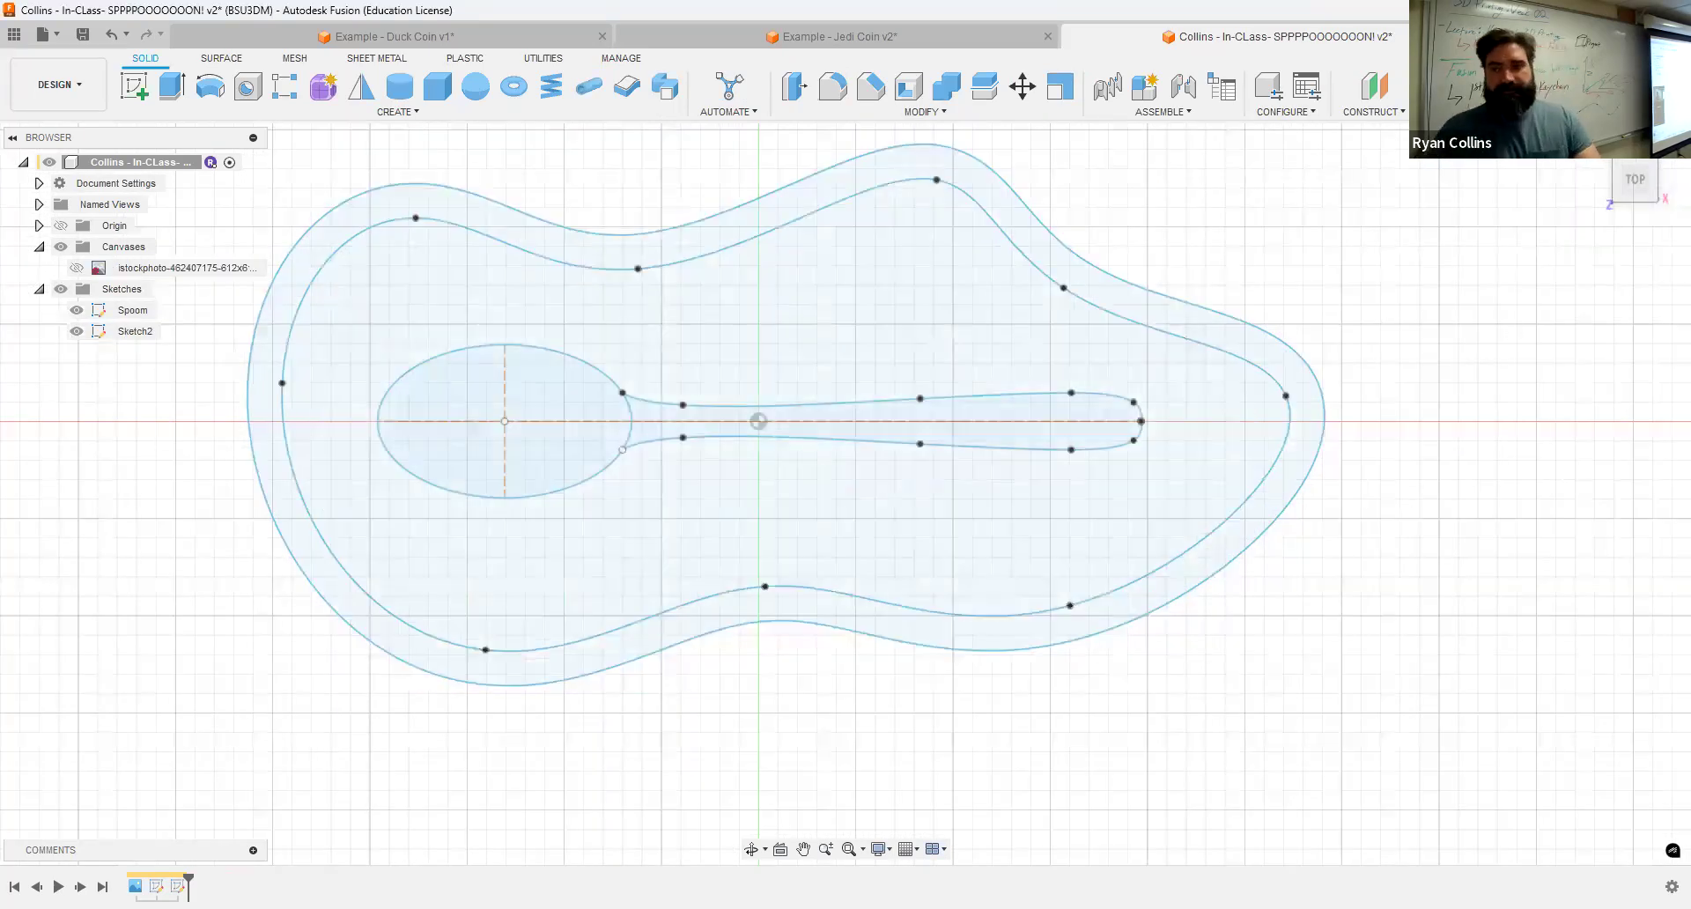
Step: Start an extrusion and select the two spoon profiles from the Spoom sketch, hiding Sketch2
left_click(1601, 143)
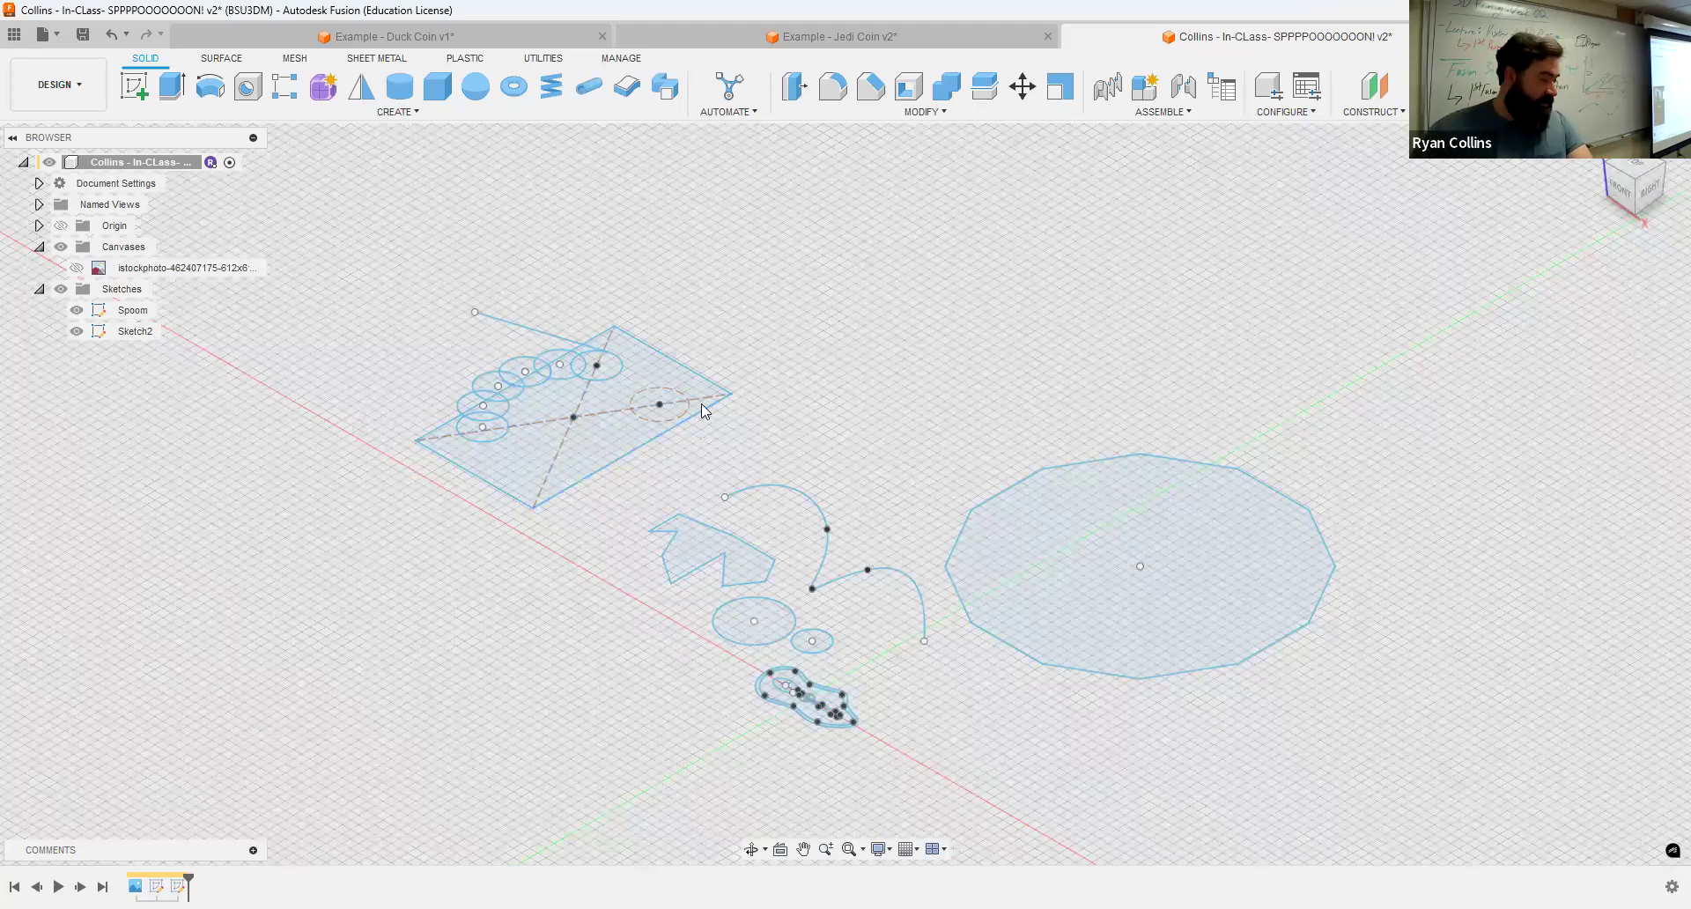
scroll(864, 671, "up", 5)
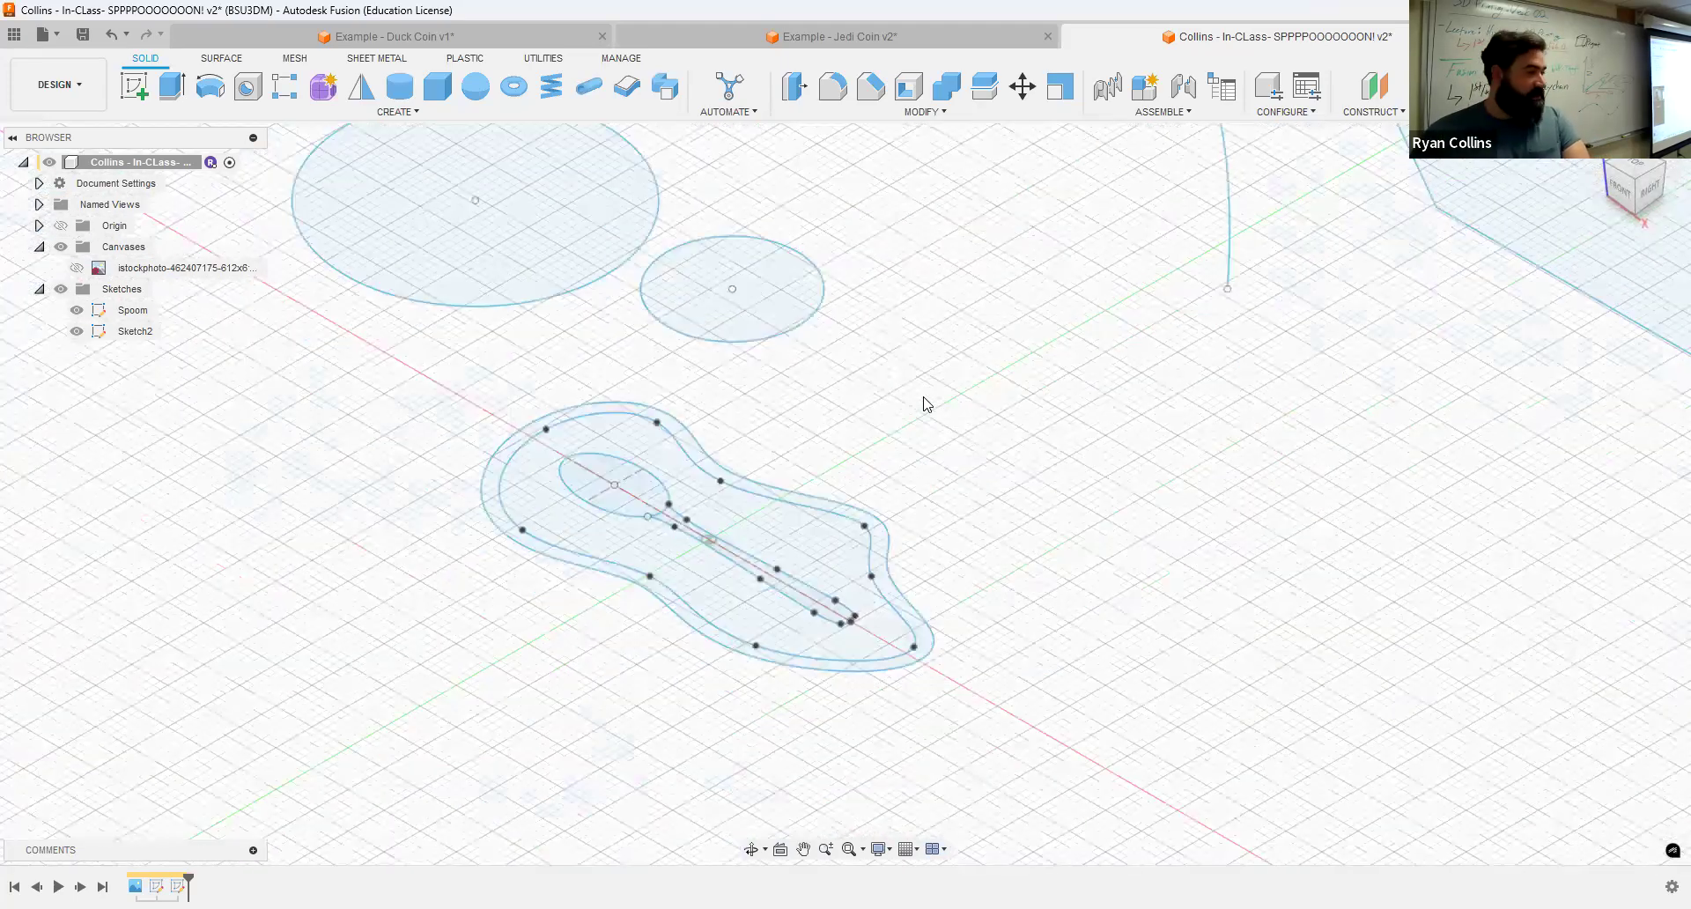
scroll(916, 406, "up", 2)
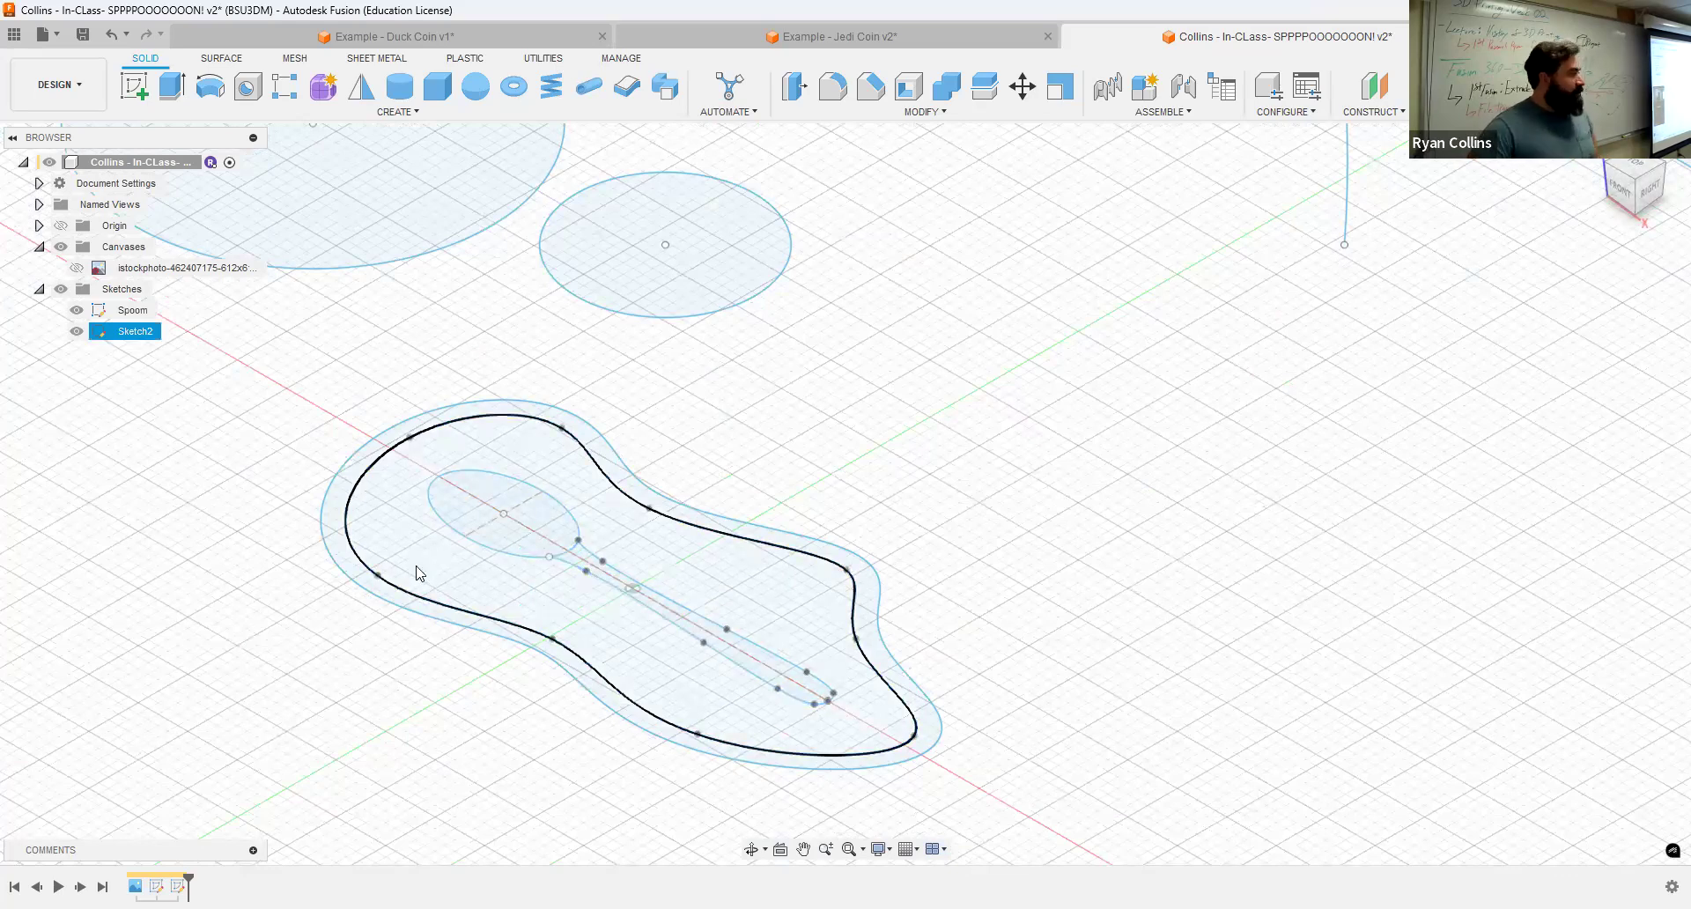
left_click(174, 88)
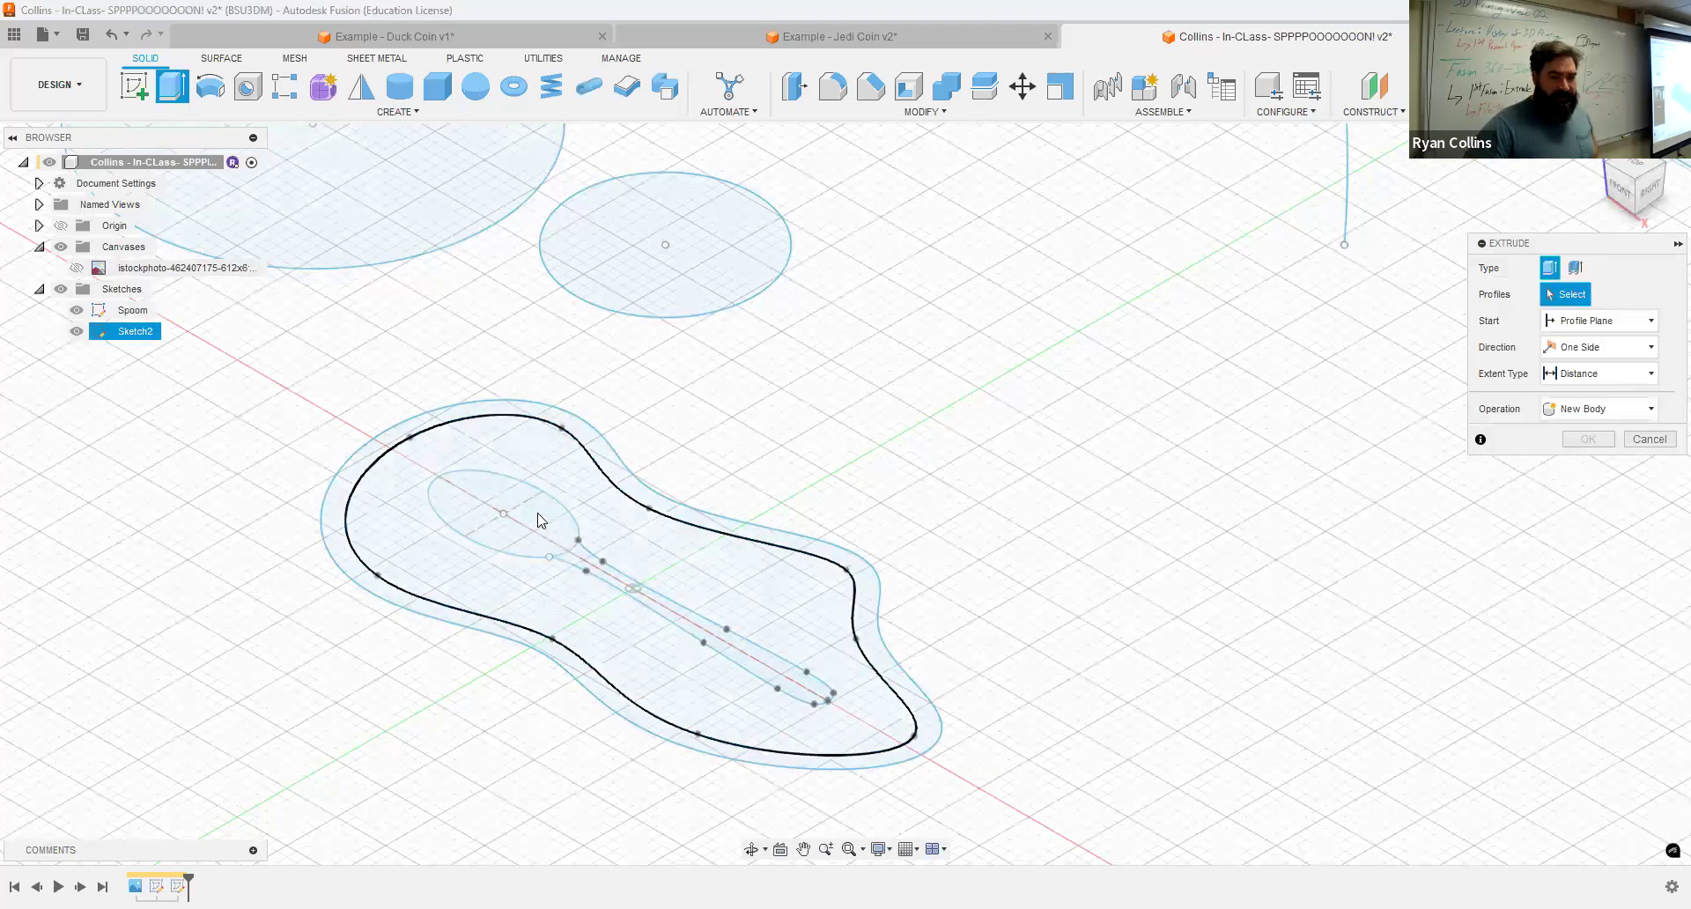
left_click(595, 566)
scroll(546, 493, "up", 5)
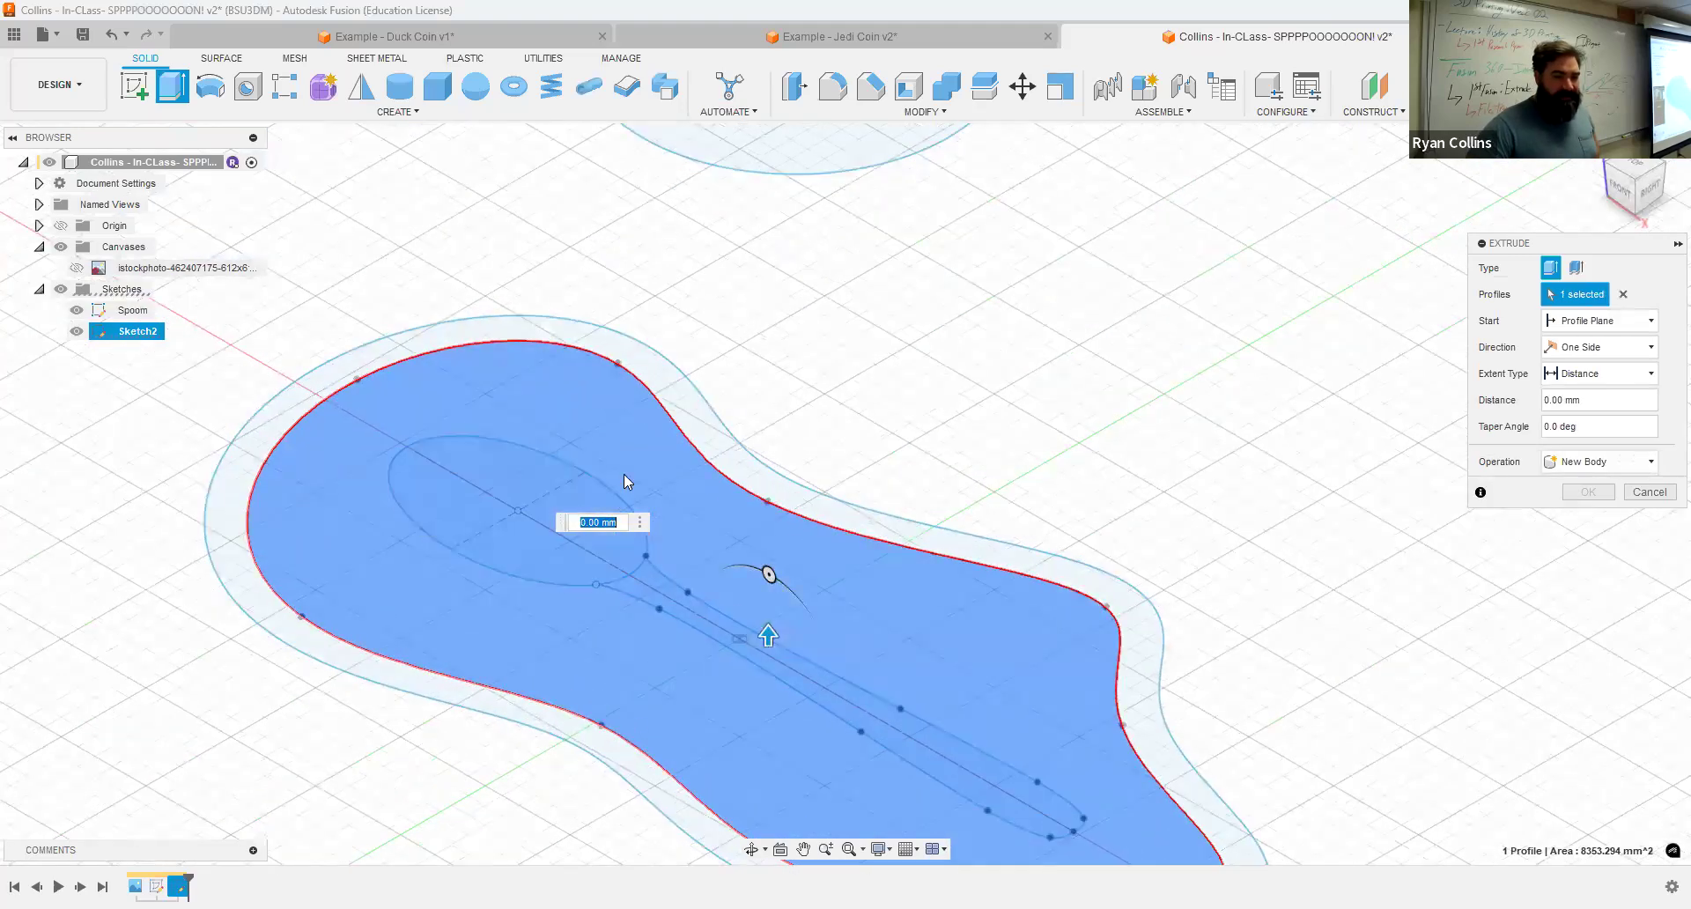
left_click(1624, 296)
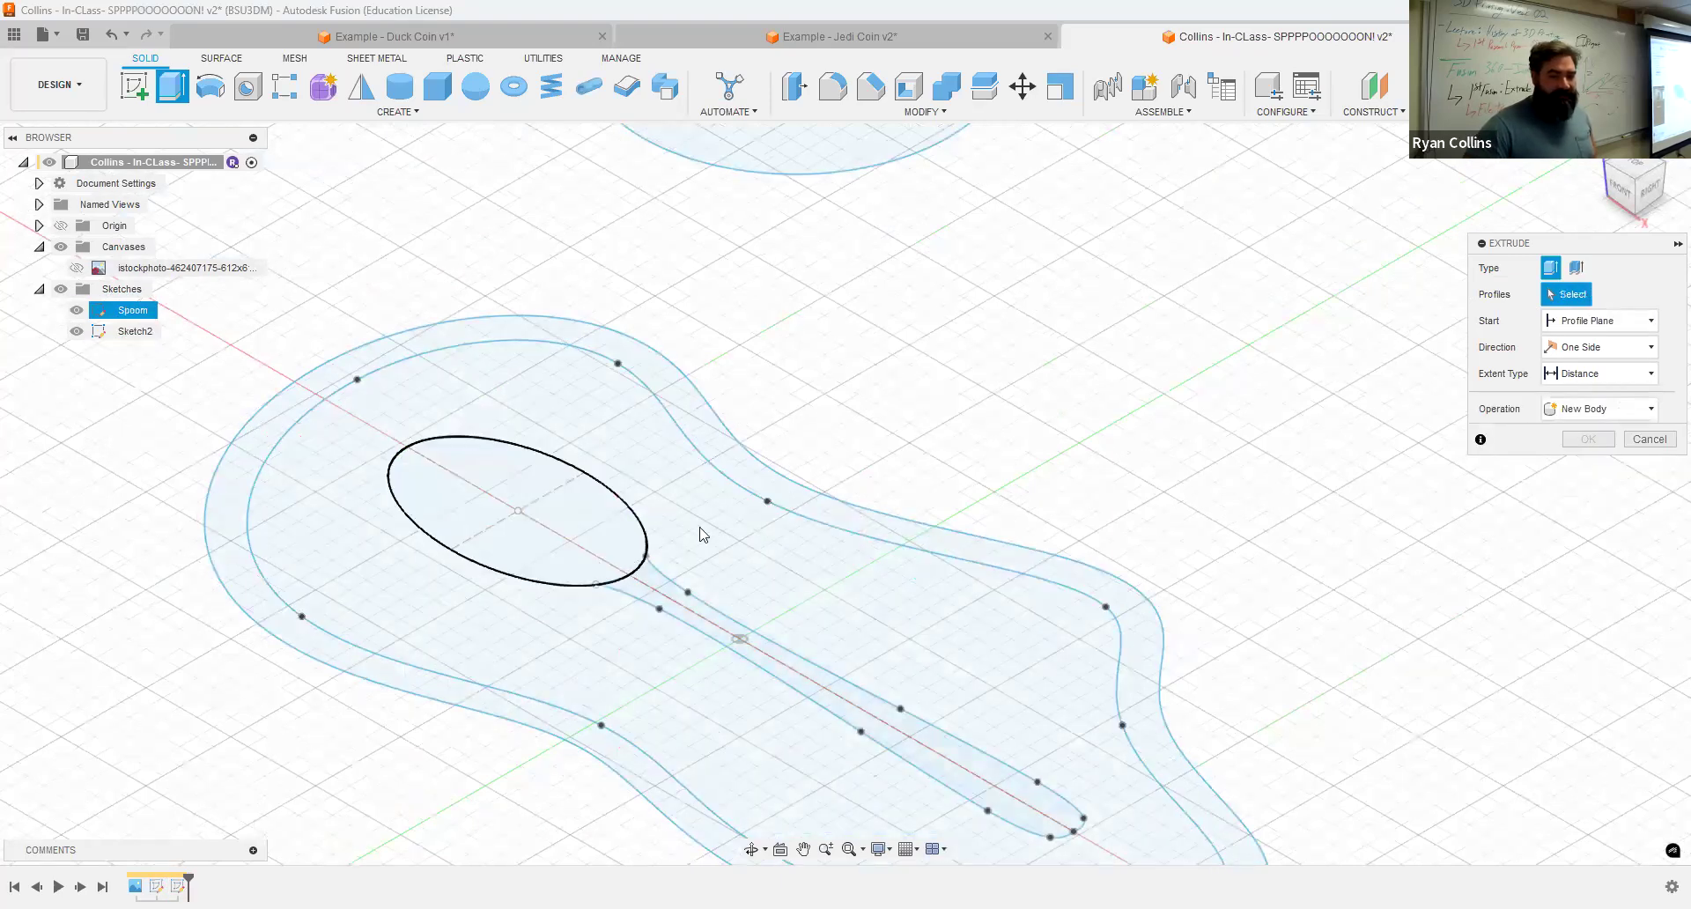
left_click(720, 553)
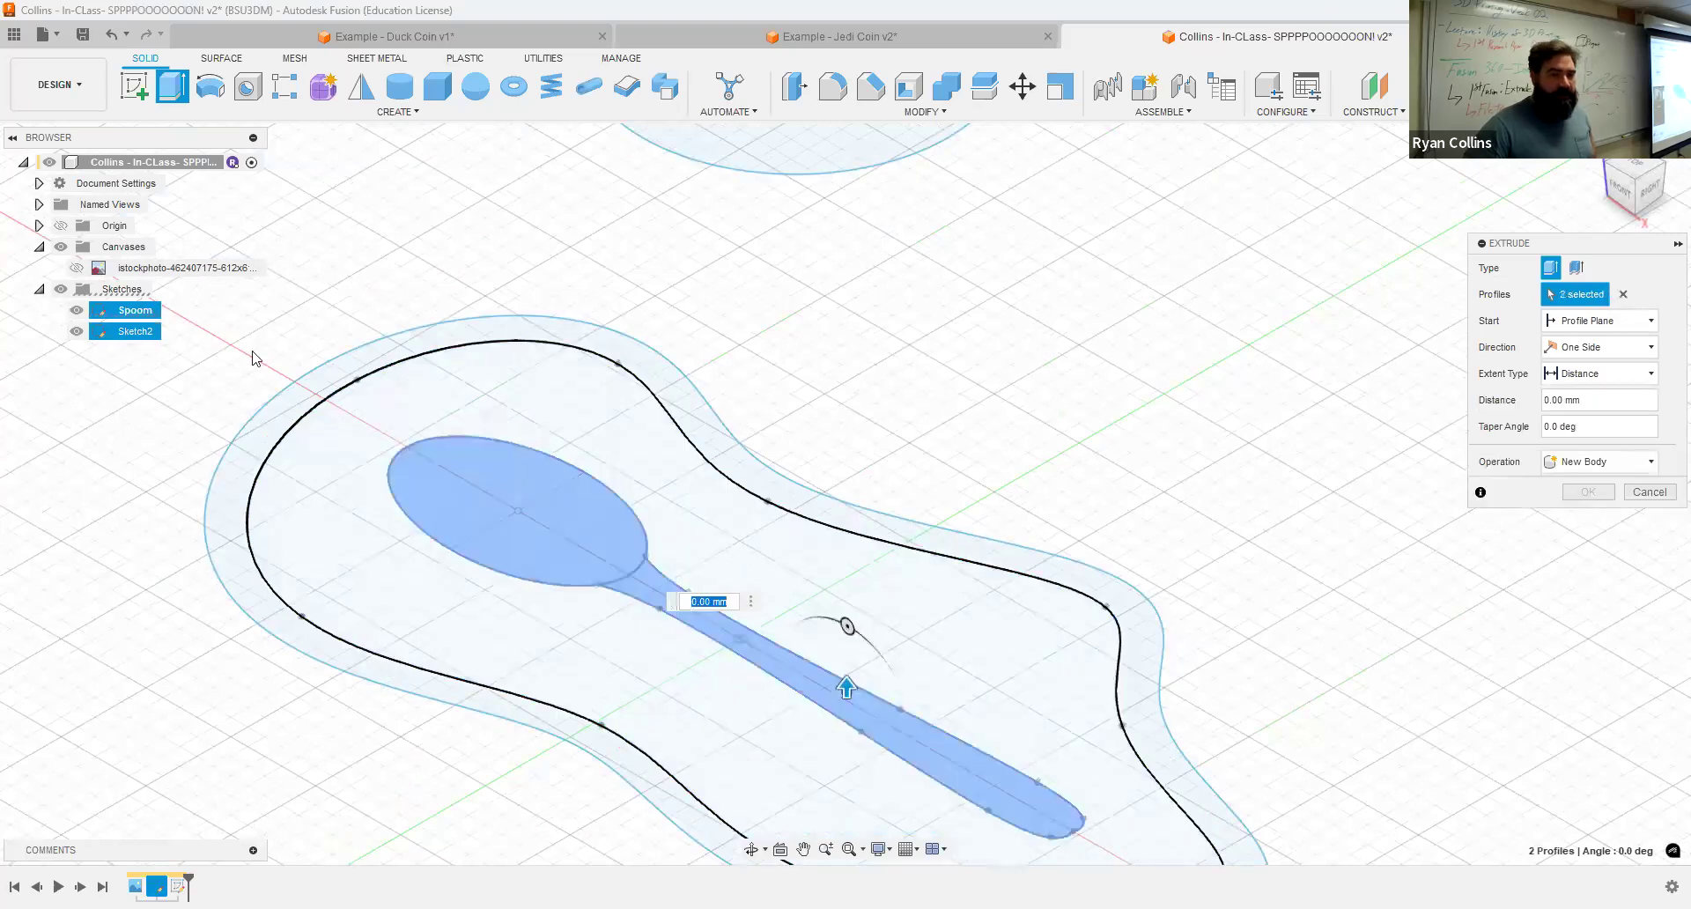
left_click(78, 332)
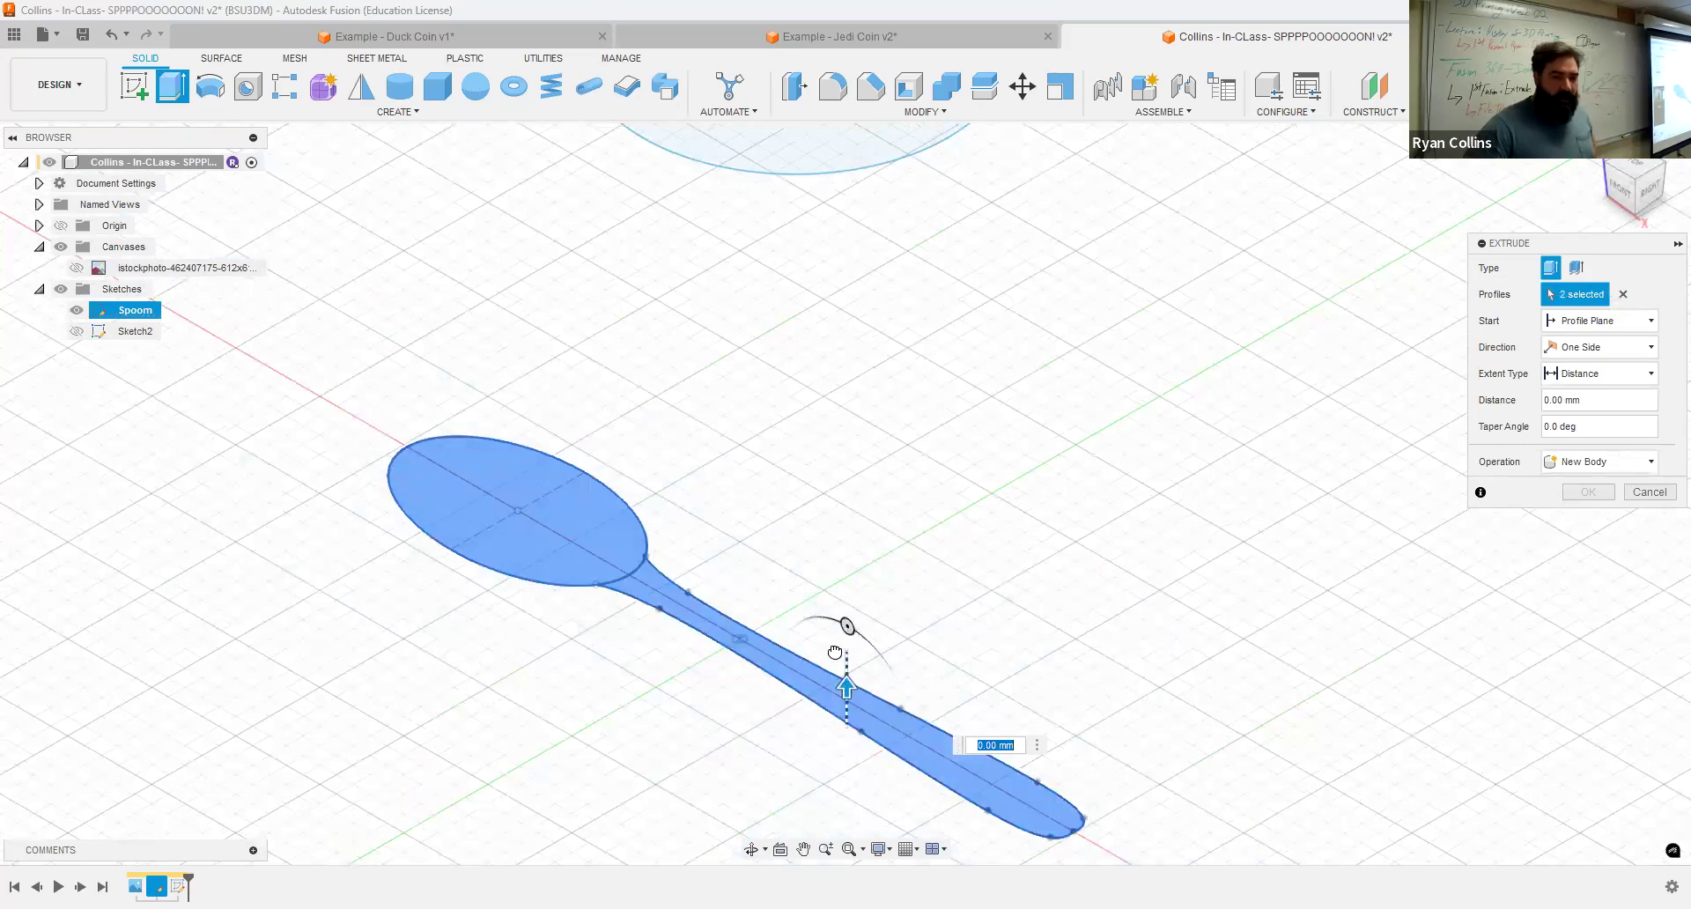
Step: Set the spoon extrusion distance to 5 mm and inspect it from the front
type("5")
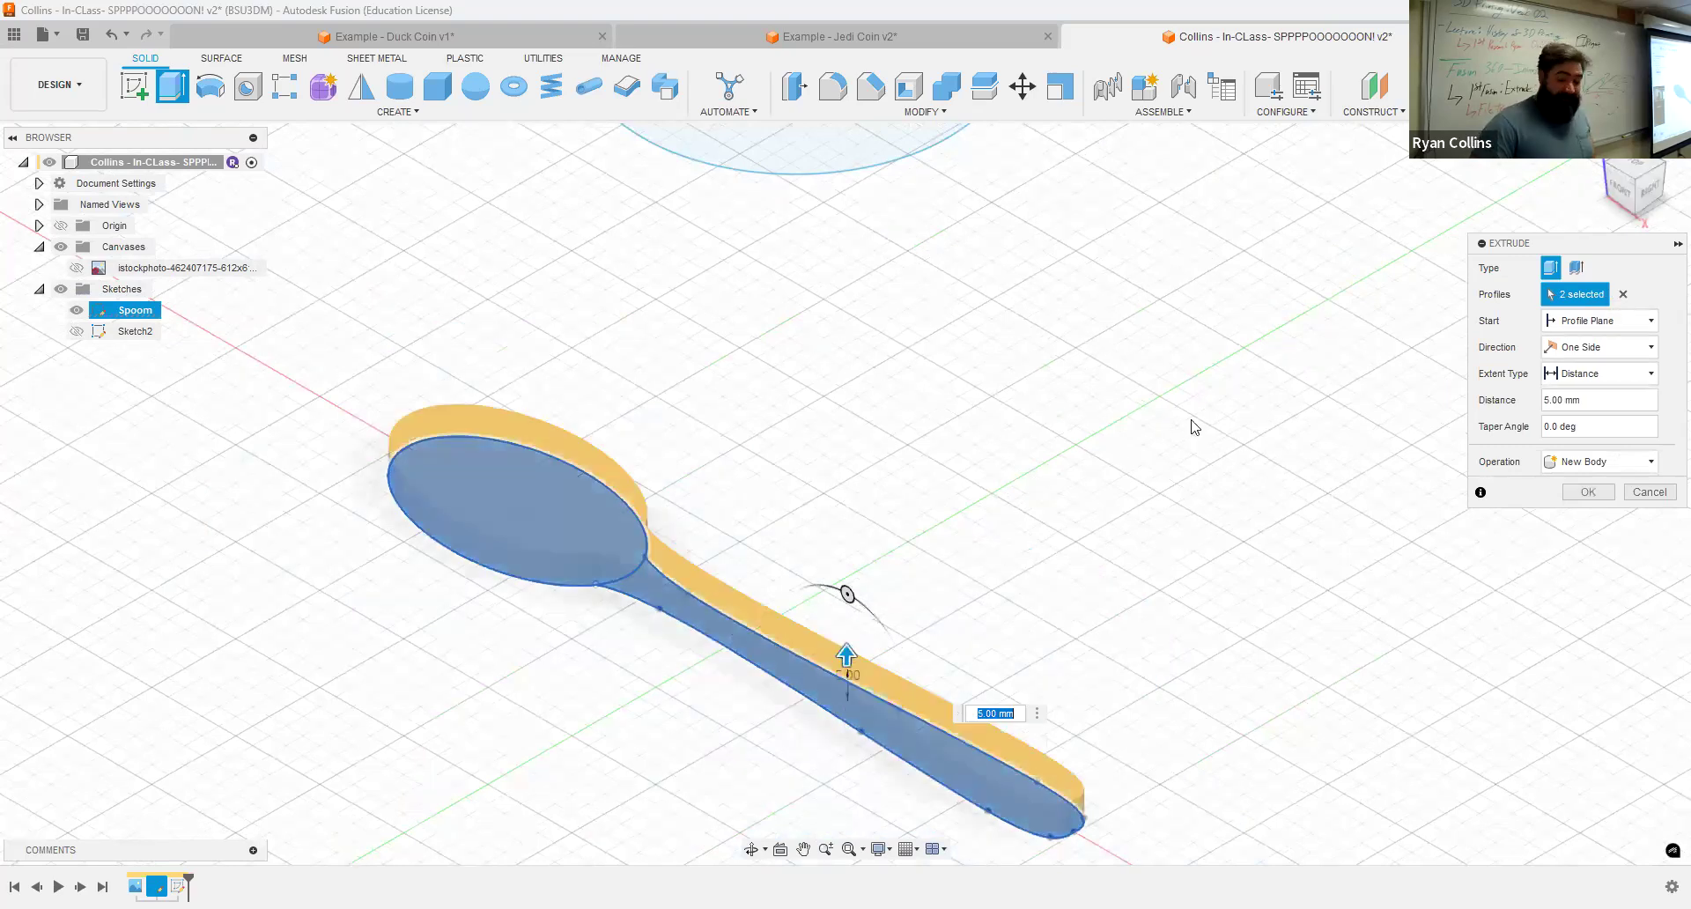
type("5")
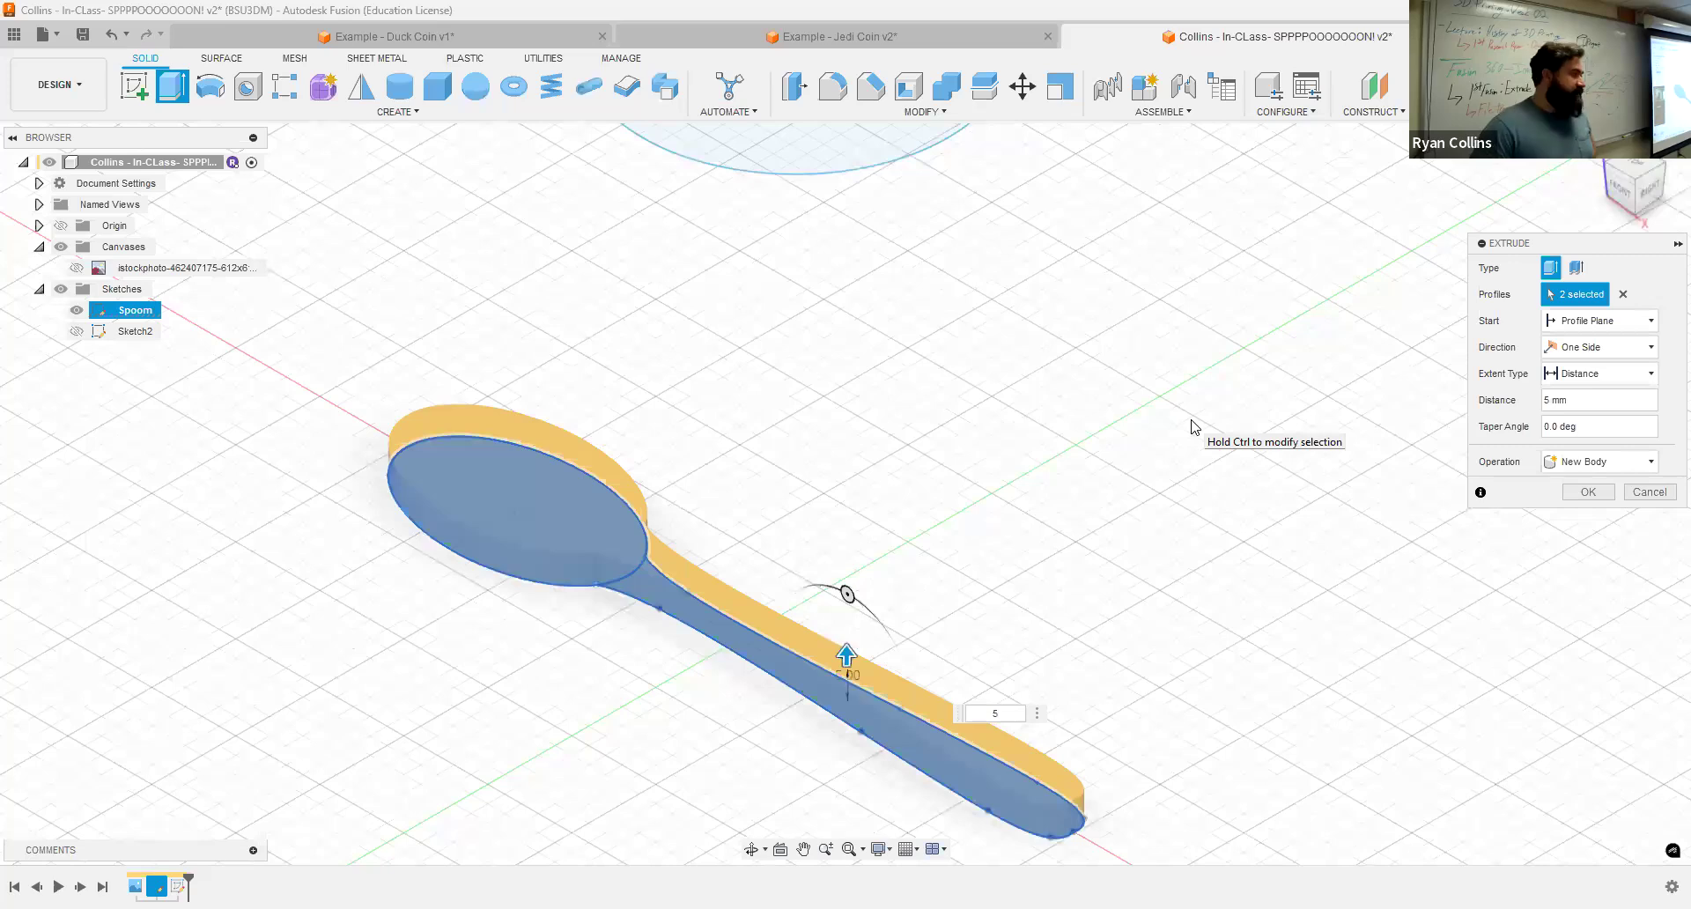
left_click(1619, 190)
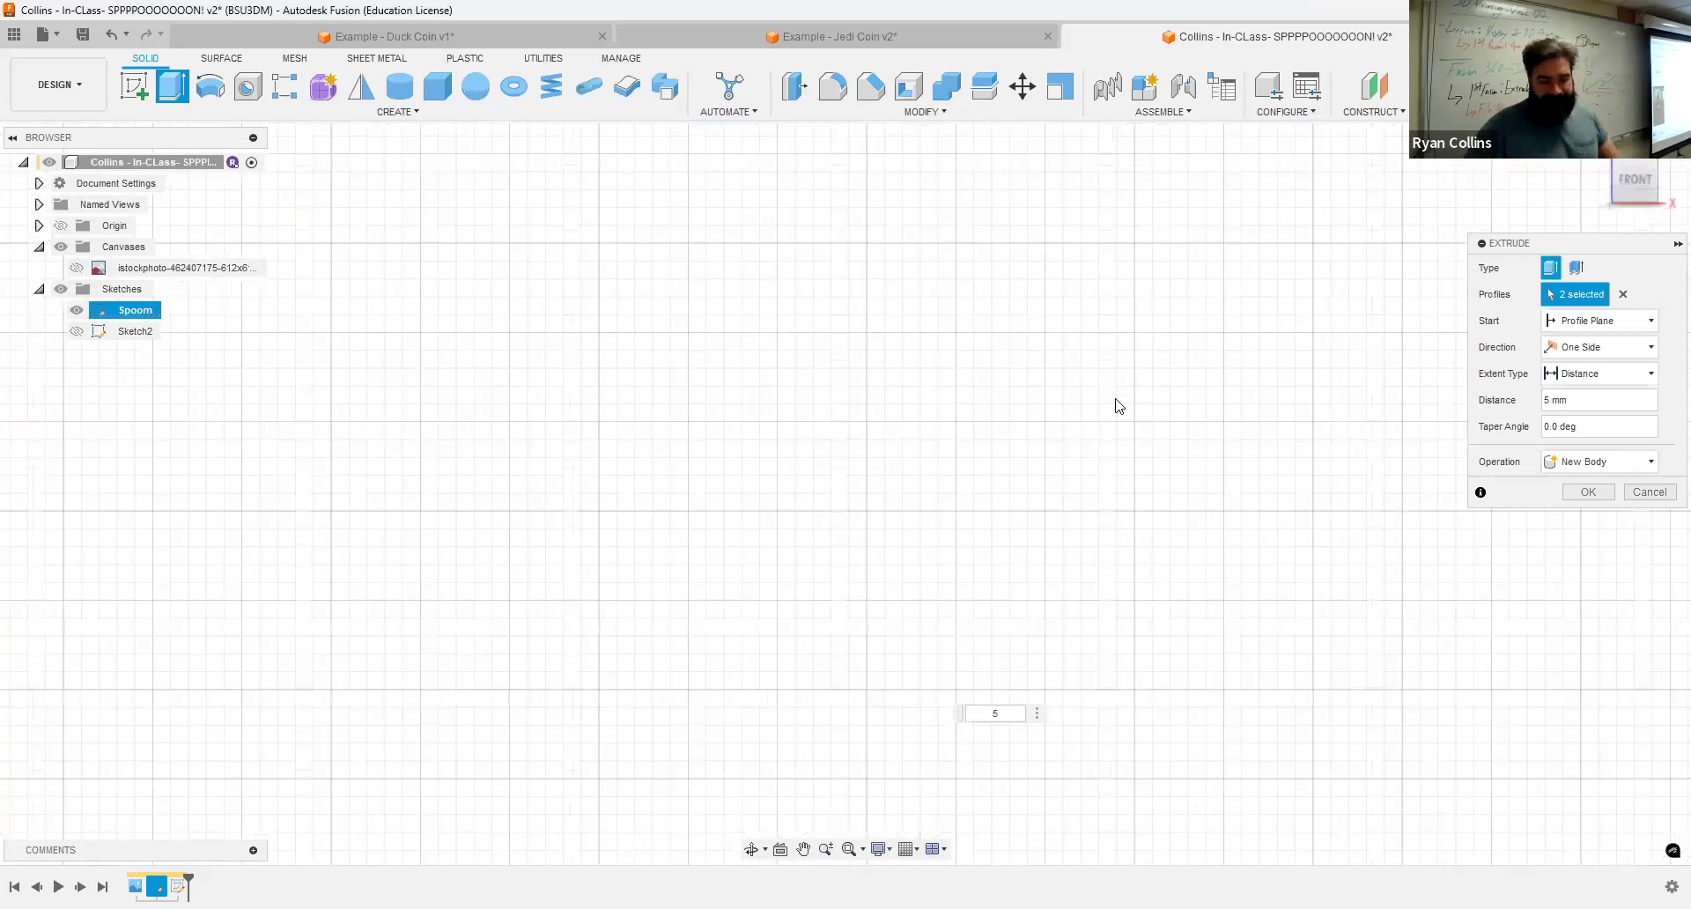
scroll(1109, 405, "down", 8)
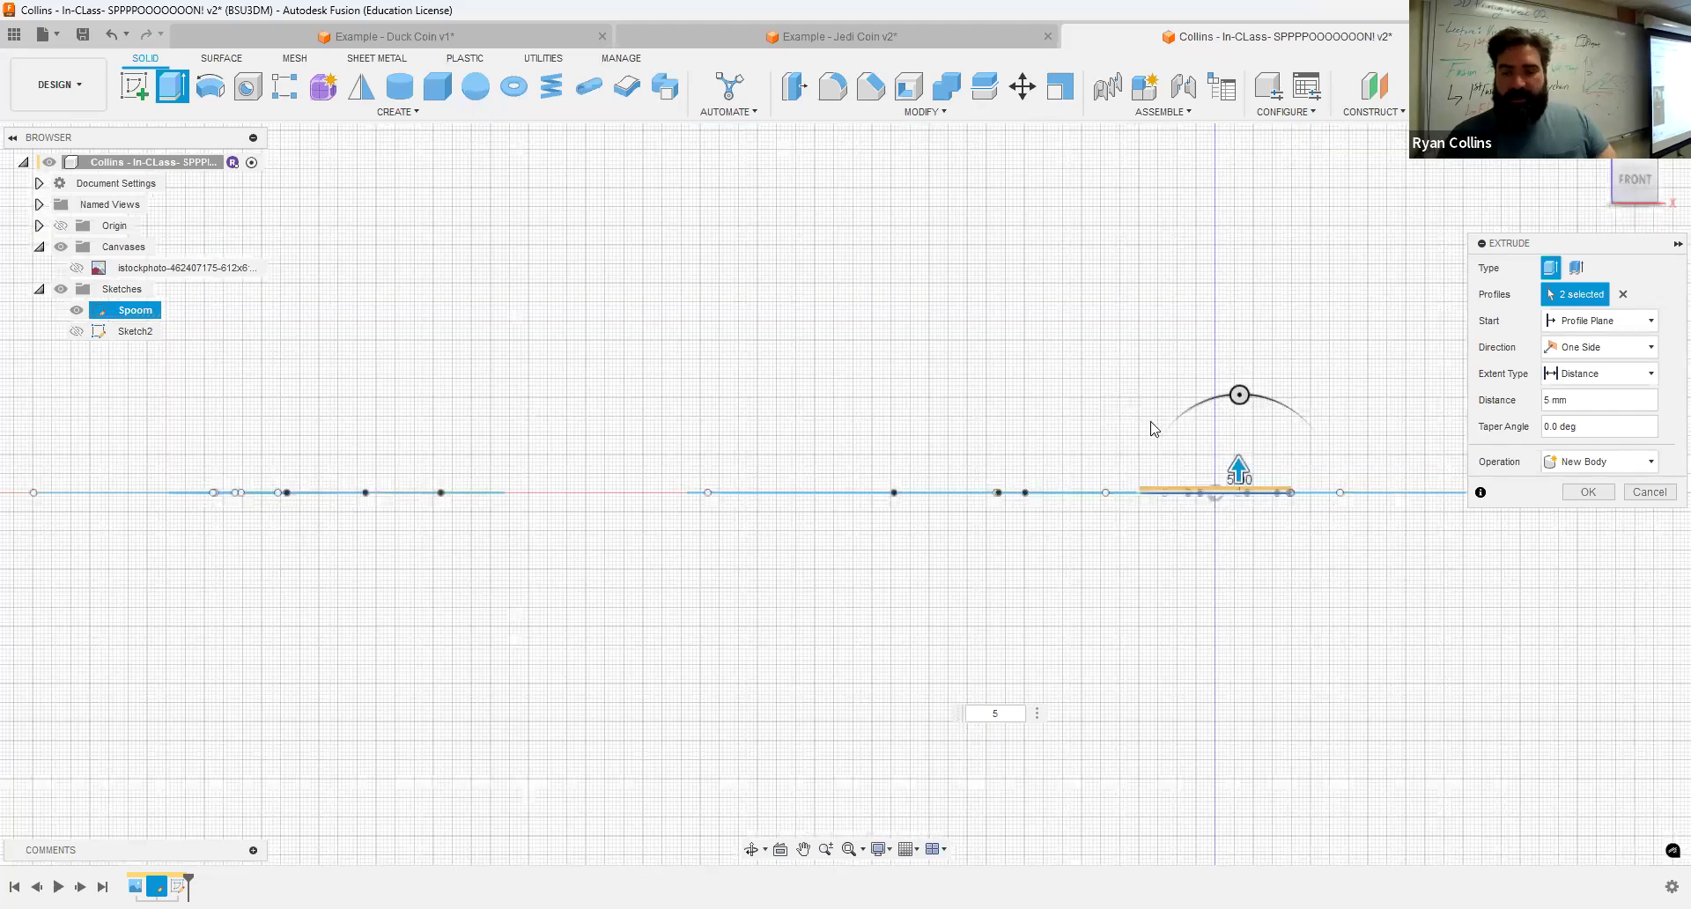
scroll(1187, 425, "up", 6)
middle_click_drag(1187, 424, 1302, 531)
scroll(1260, 479, "down", 4)
scroll(1180, 548, "up", 6)
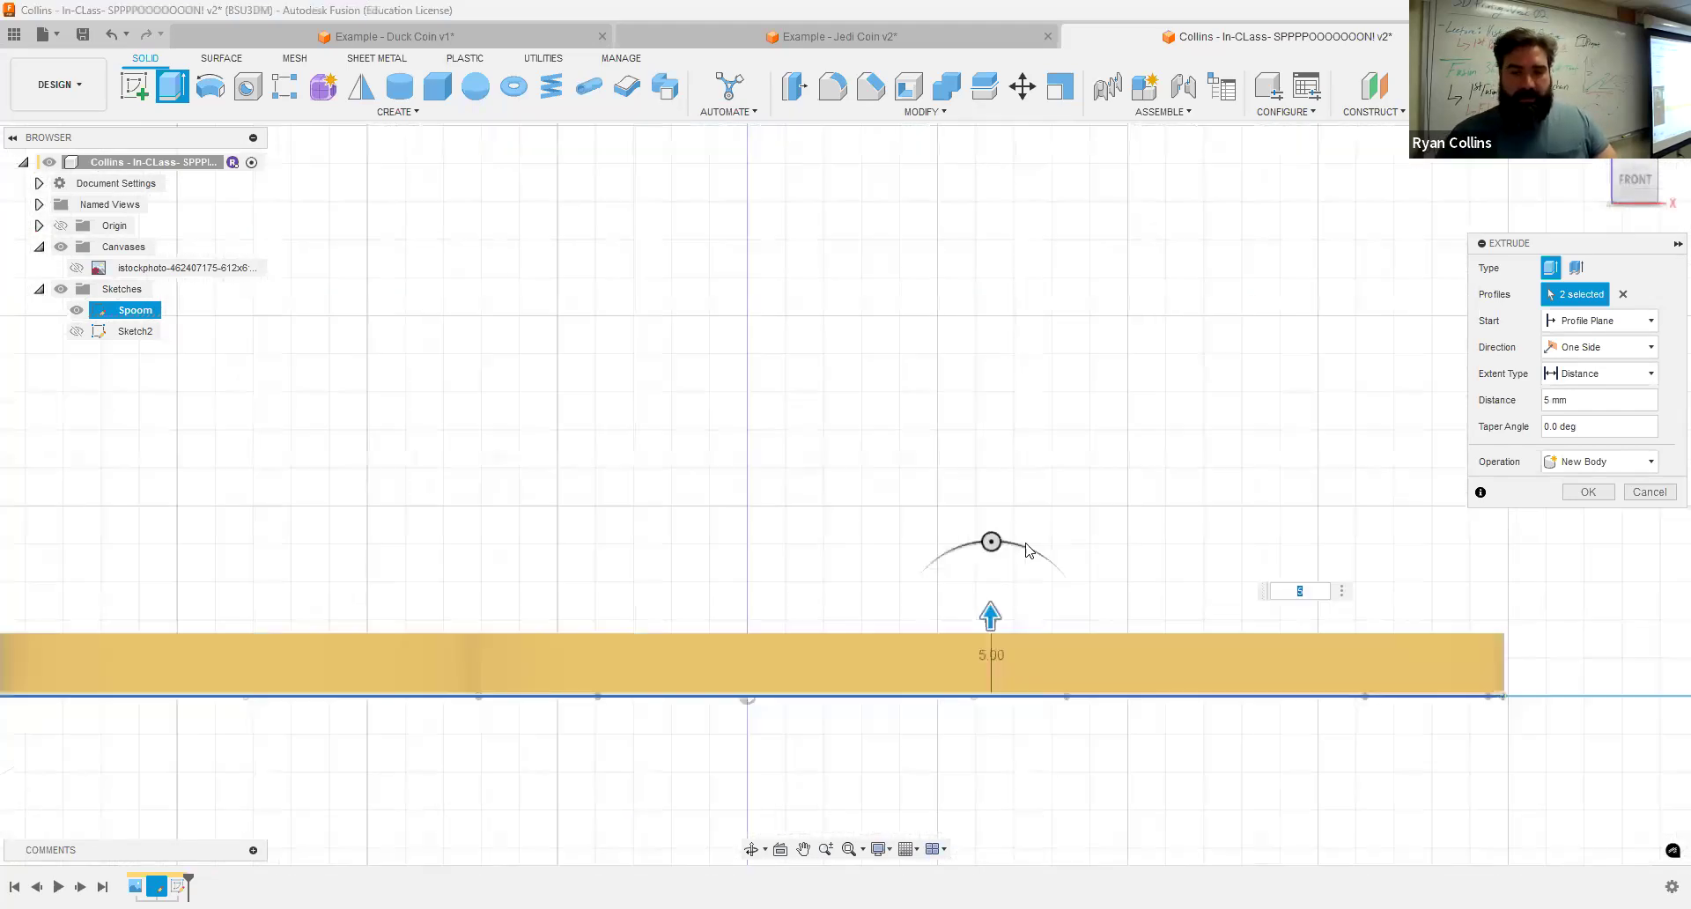
scroll(969, 449, "down", 1)
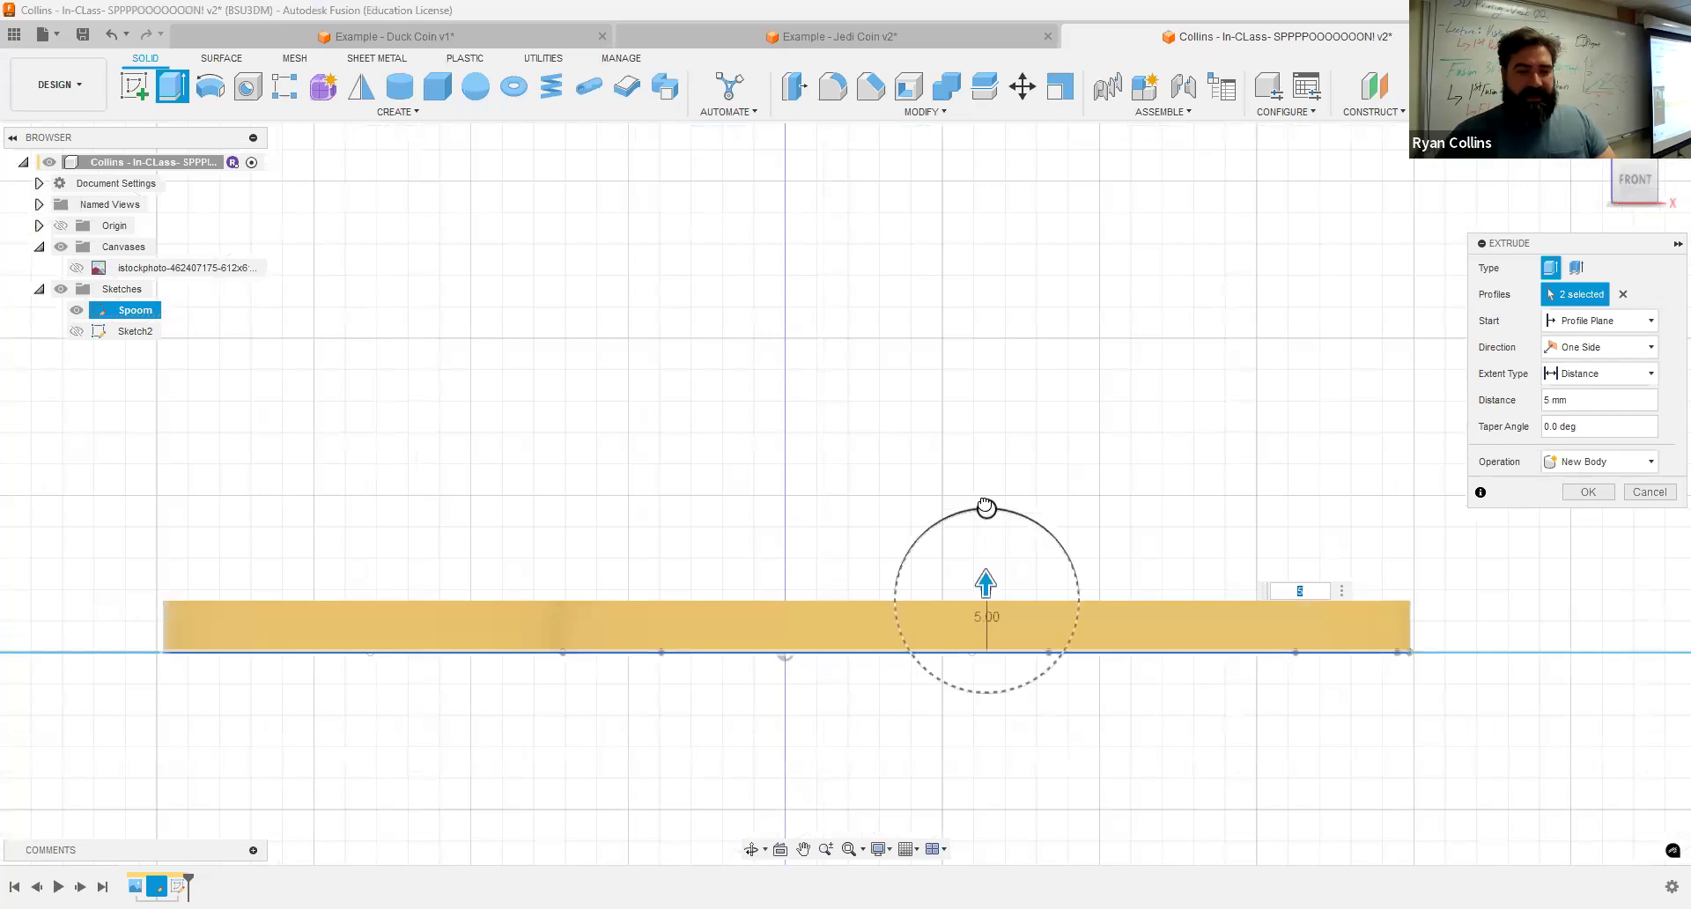
Step: Try a taper on the spoon extrusion, set the taper angle back to 0 deg, and confirm the extrusion
left_click_drag(977, 509, 1032, 522)
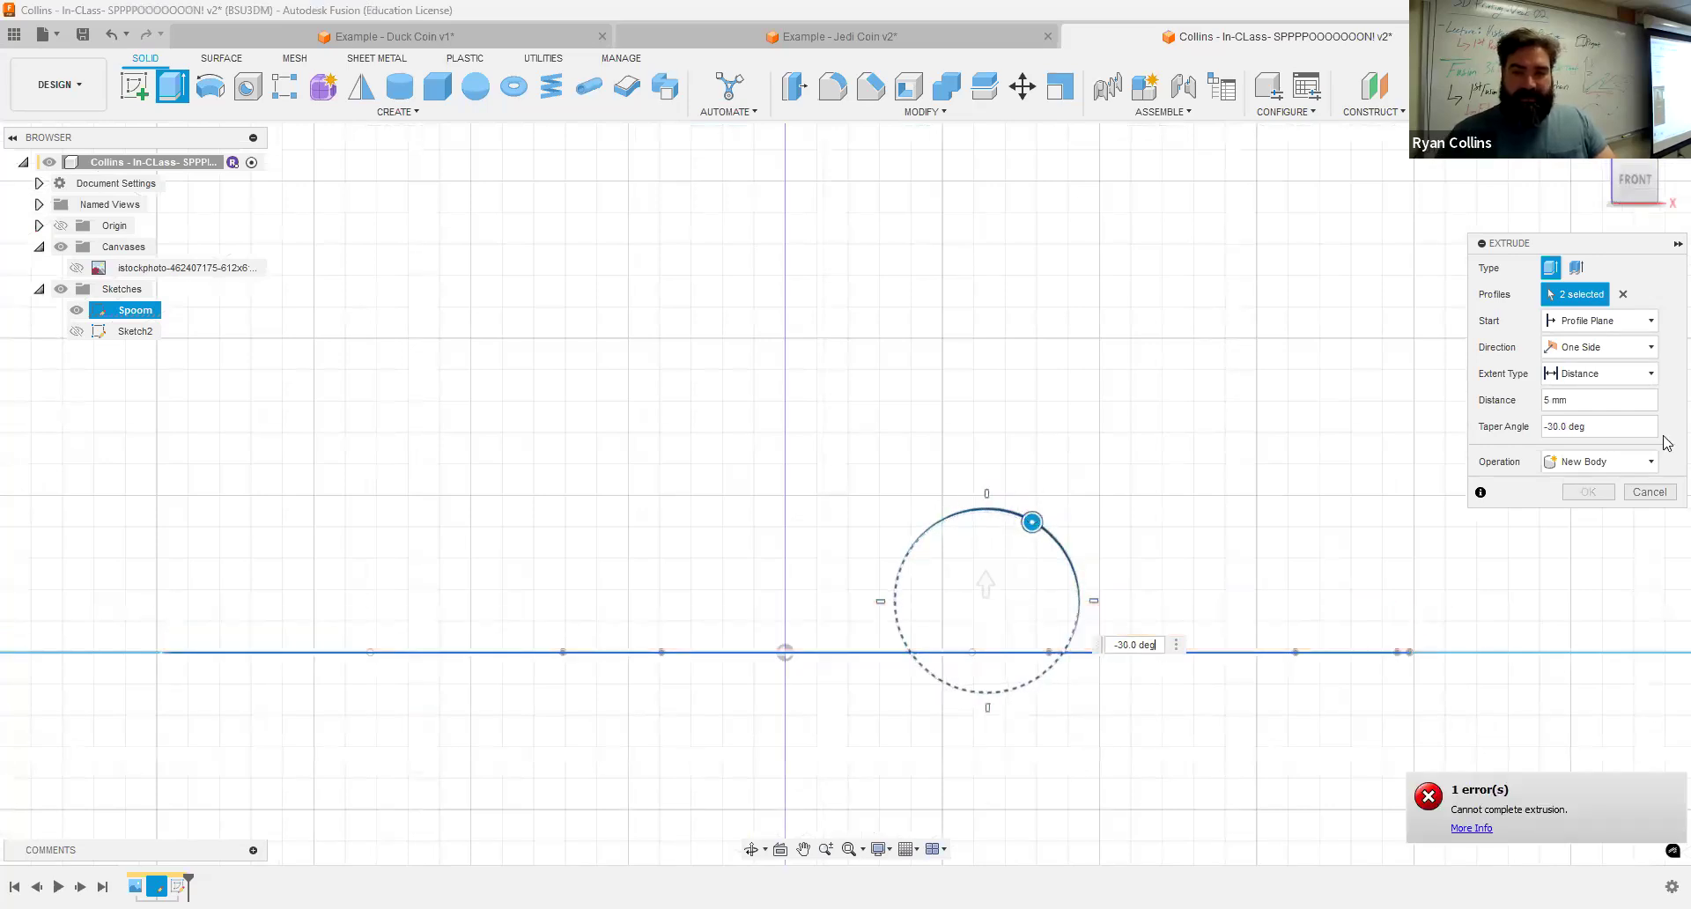
left_click(1602, 428)
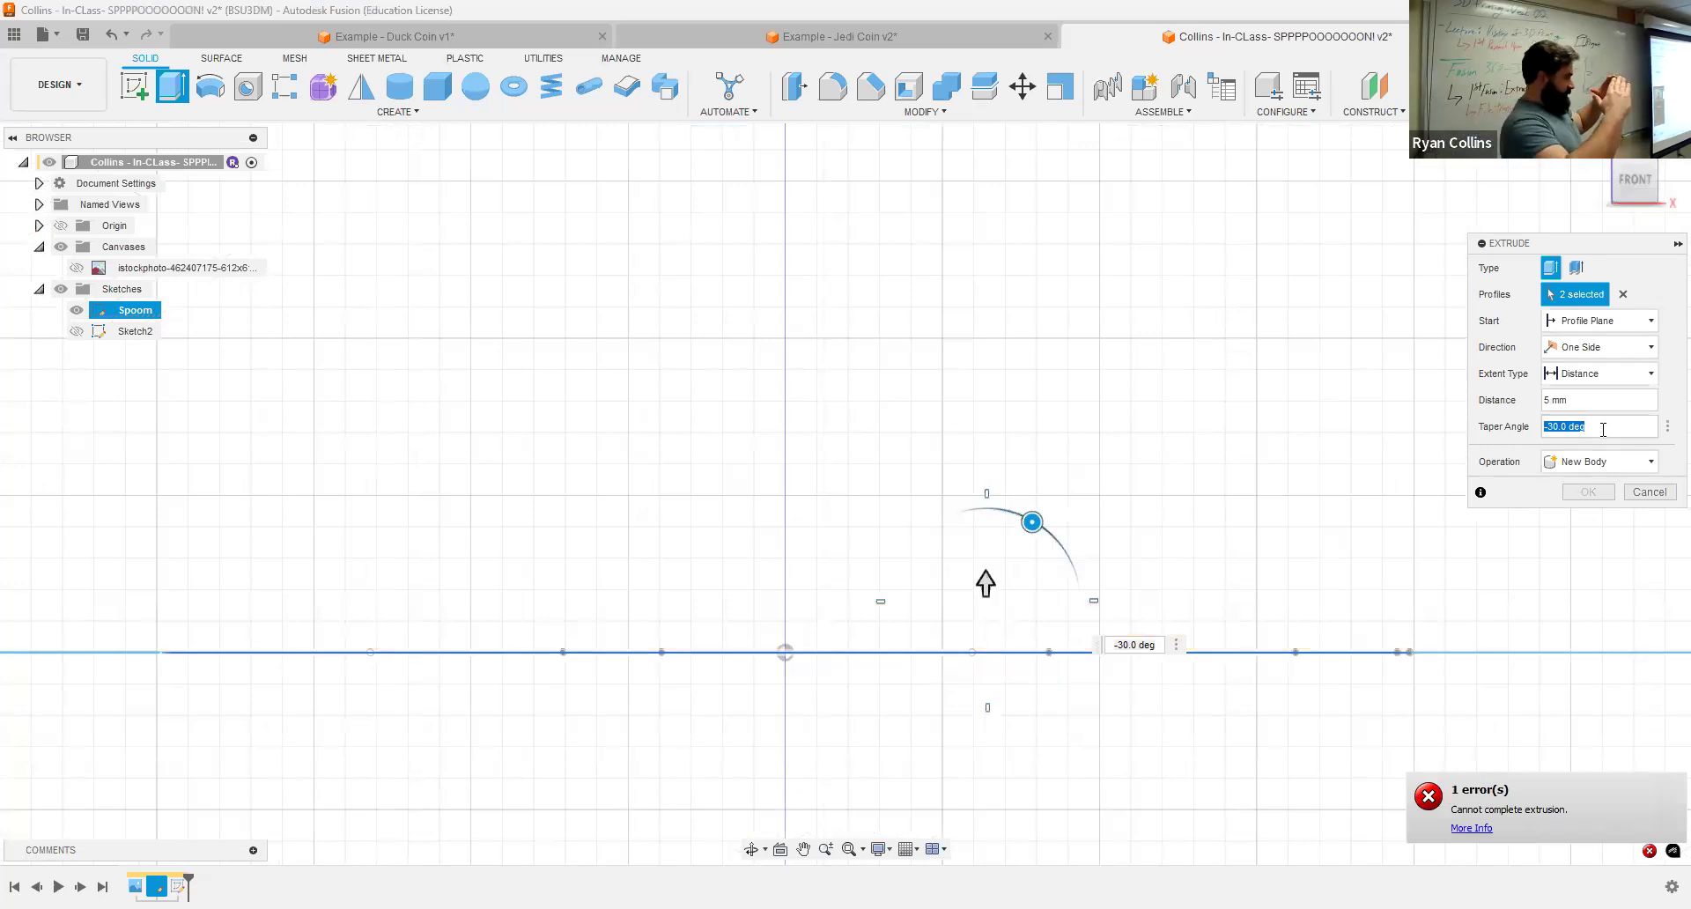
type("-5")
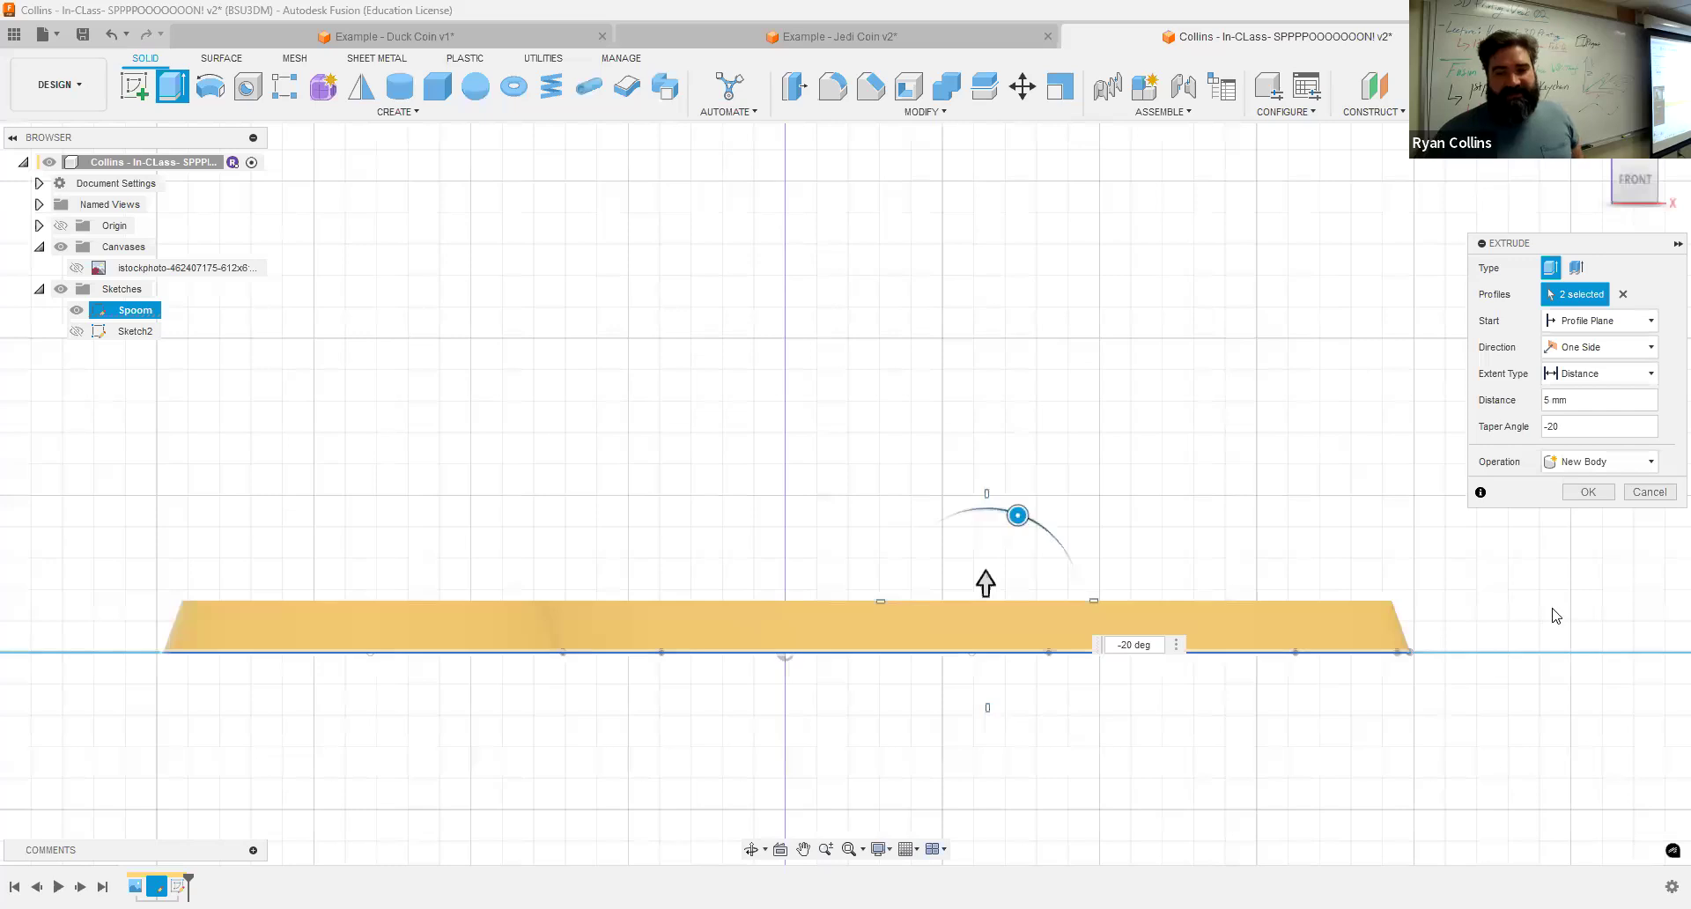
key("BackSpace")
key("BackSpace")
key("BackSpace")
type("0")
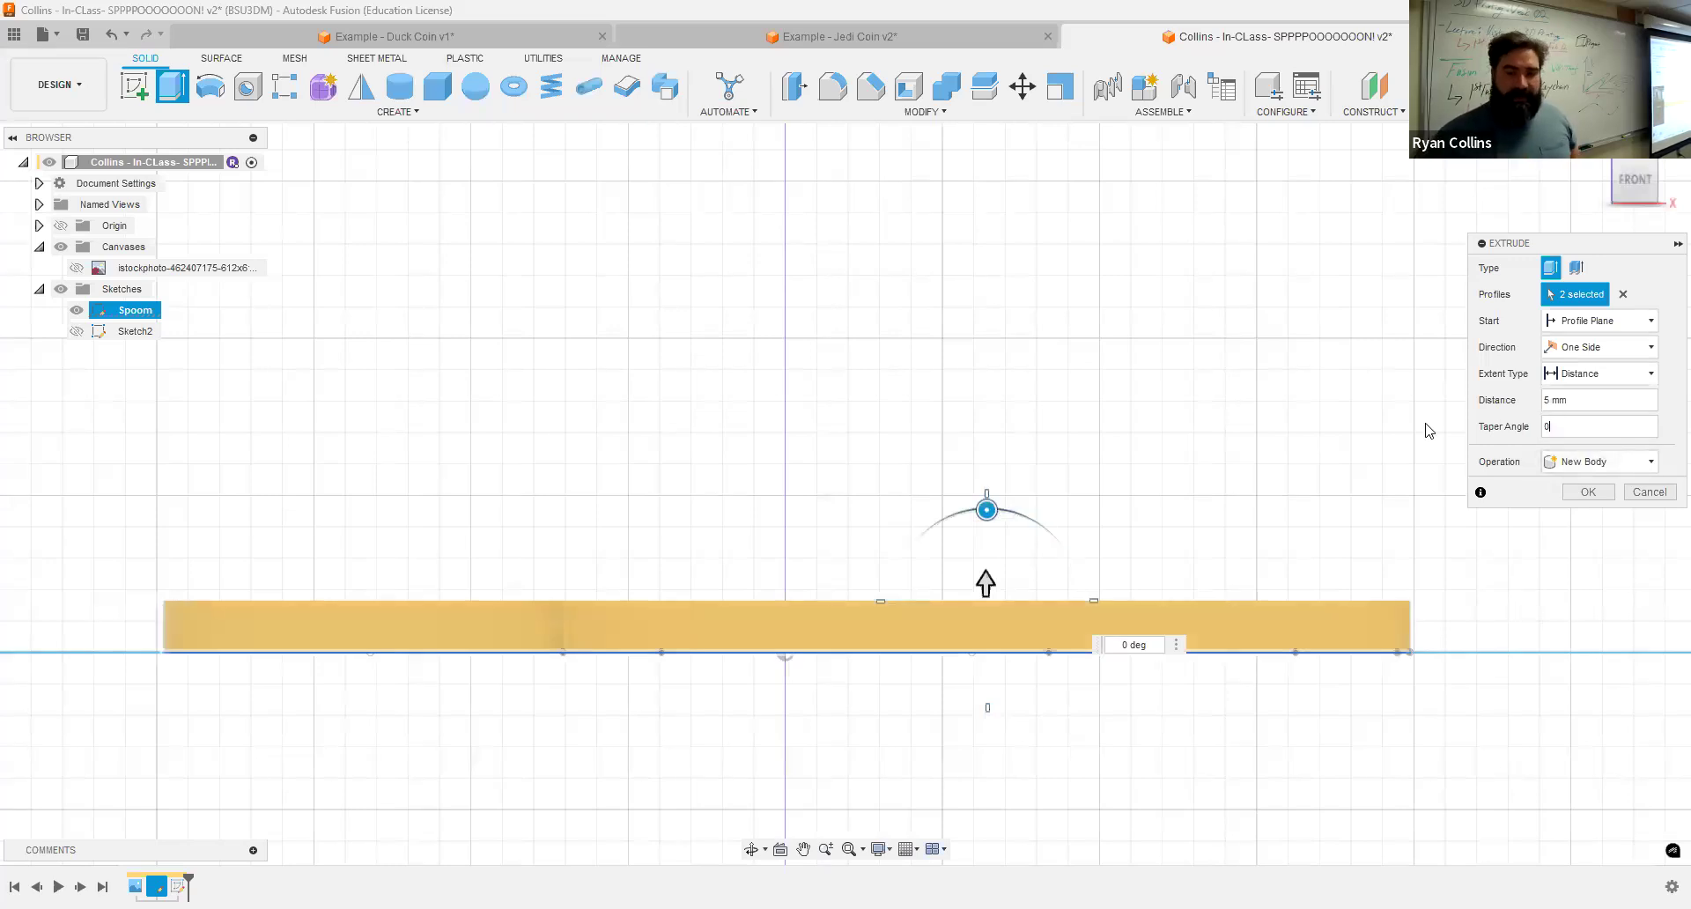
left_click(1587, 491)
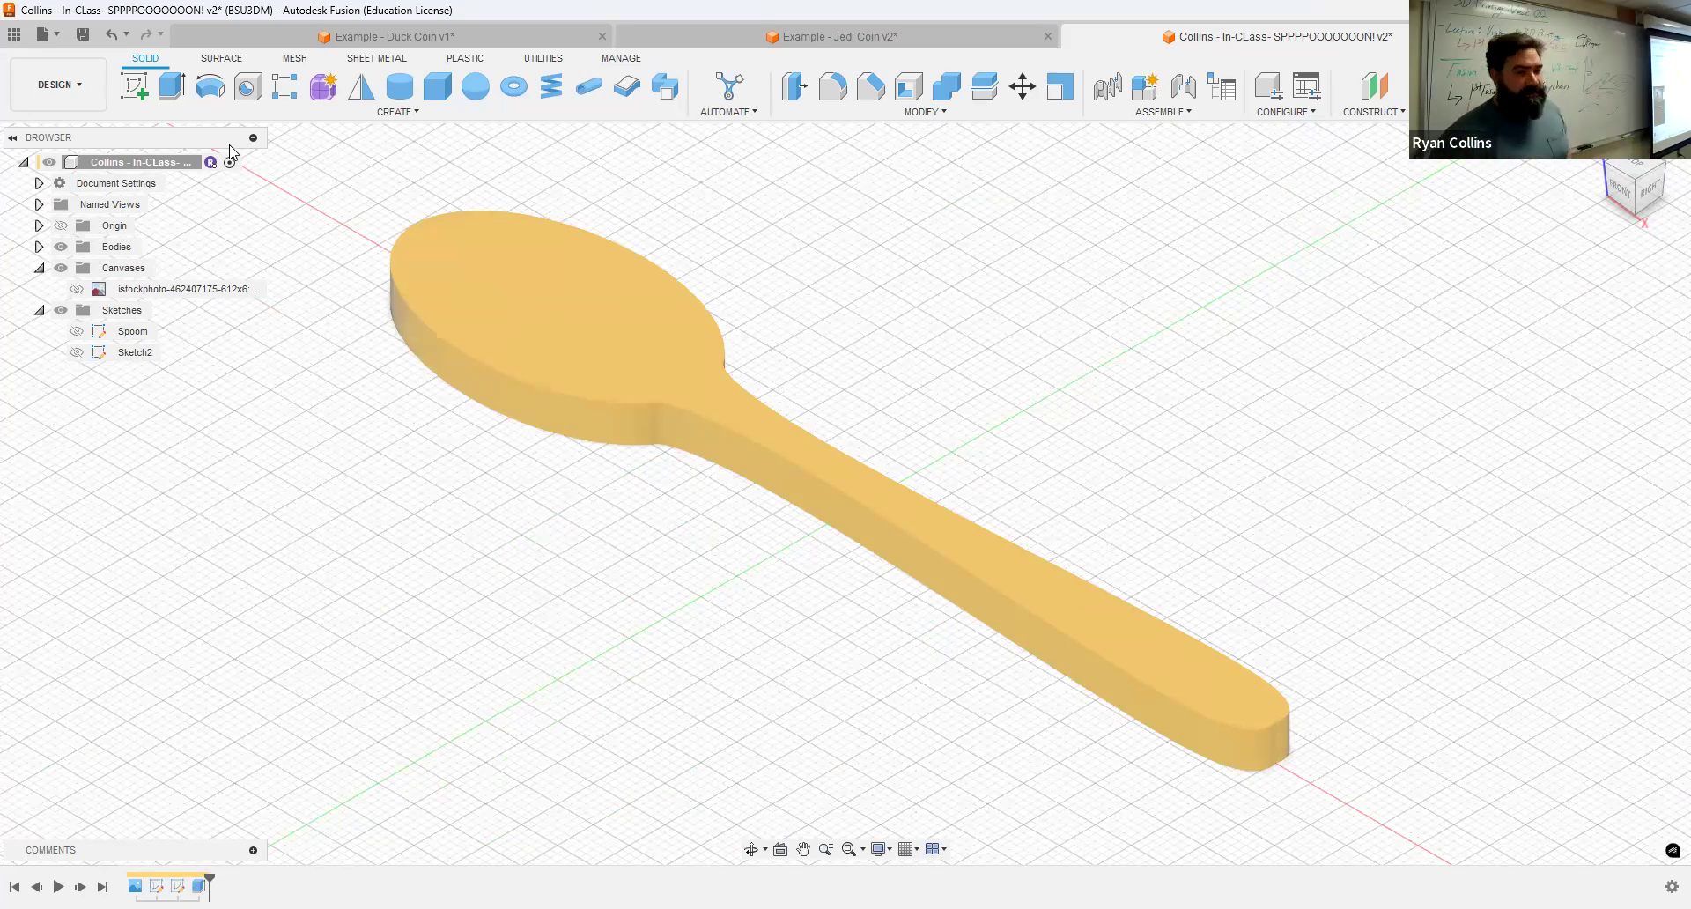
Step: Show the Spoom and Sketch2 sketches
left_click(78, 335)
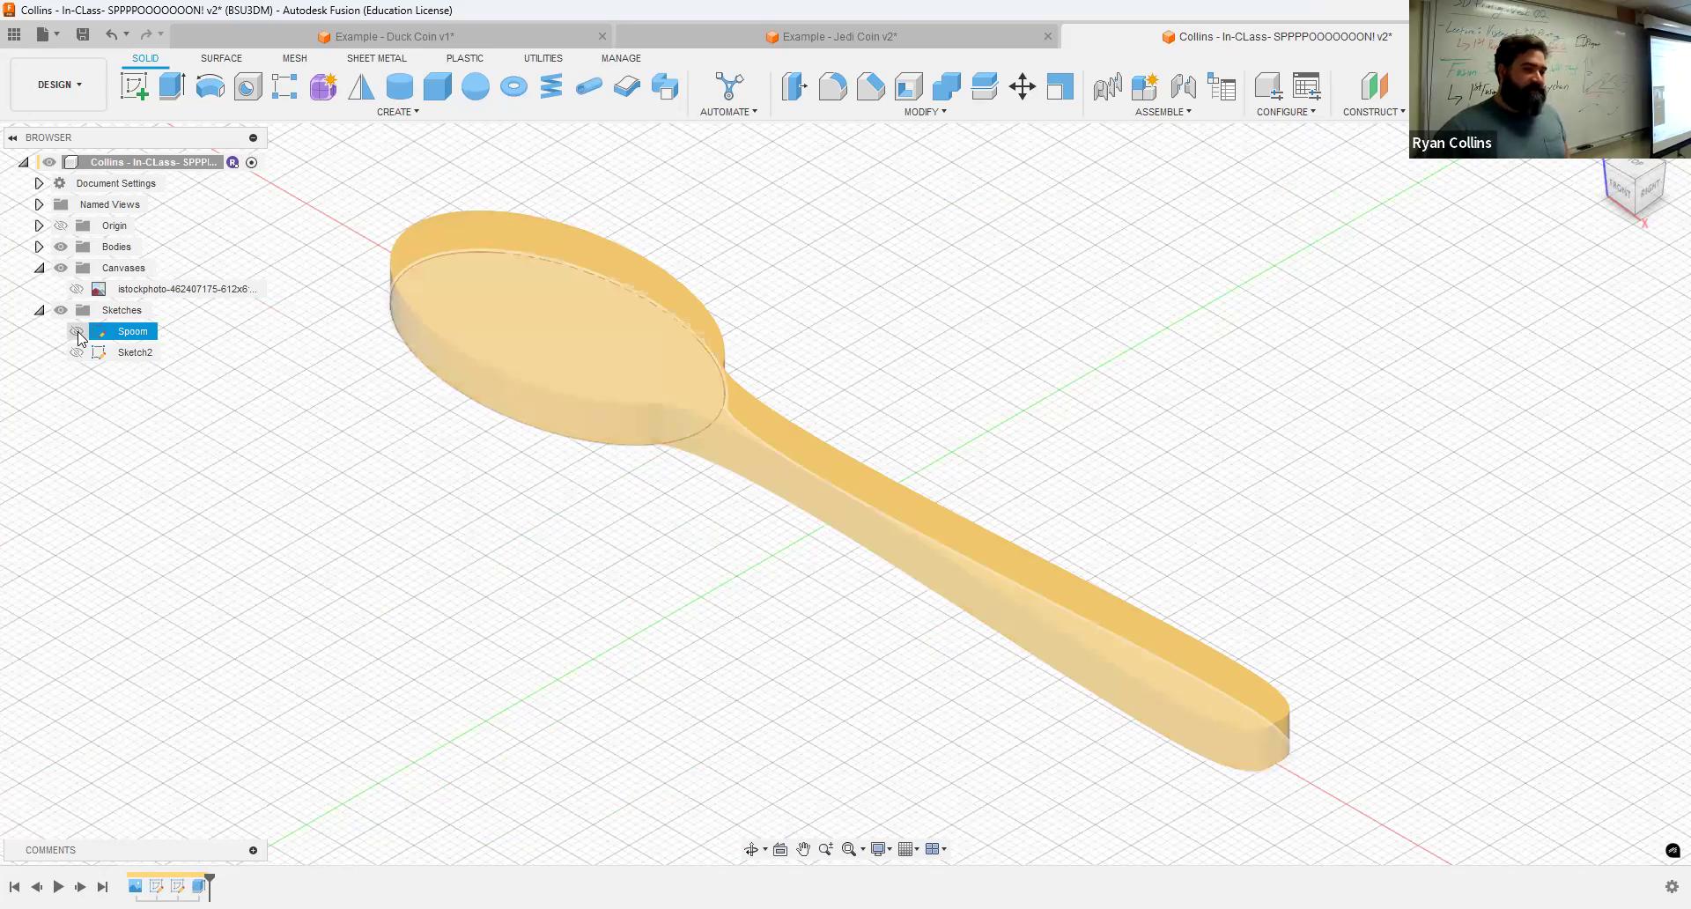
left_click(77, 333)
scroll(625, 428, "up", 3)
scroll(616, 440, "down", 3)
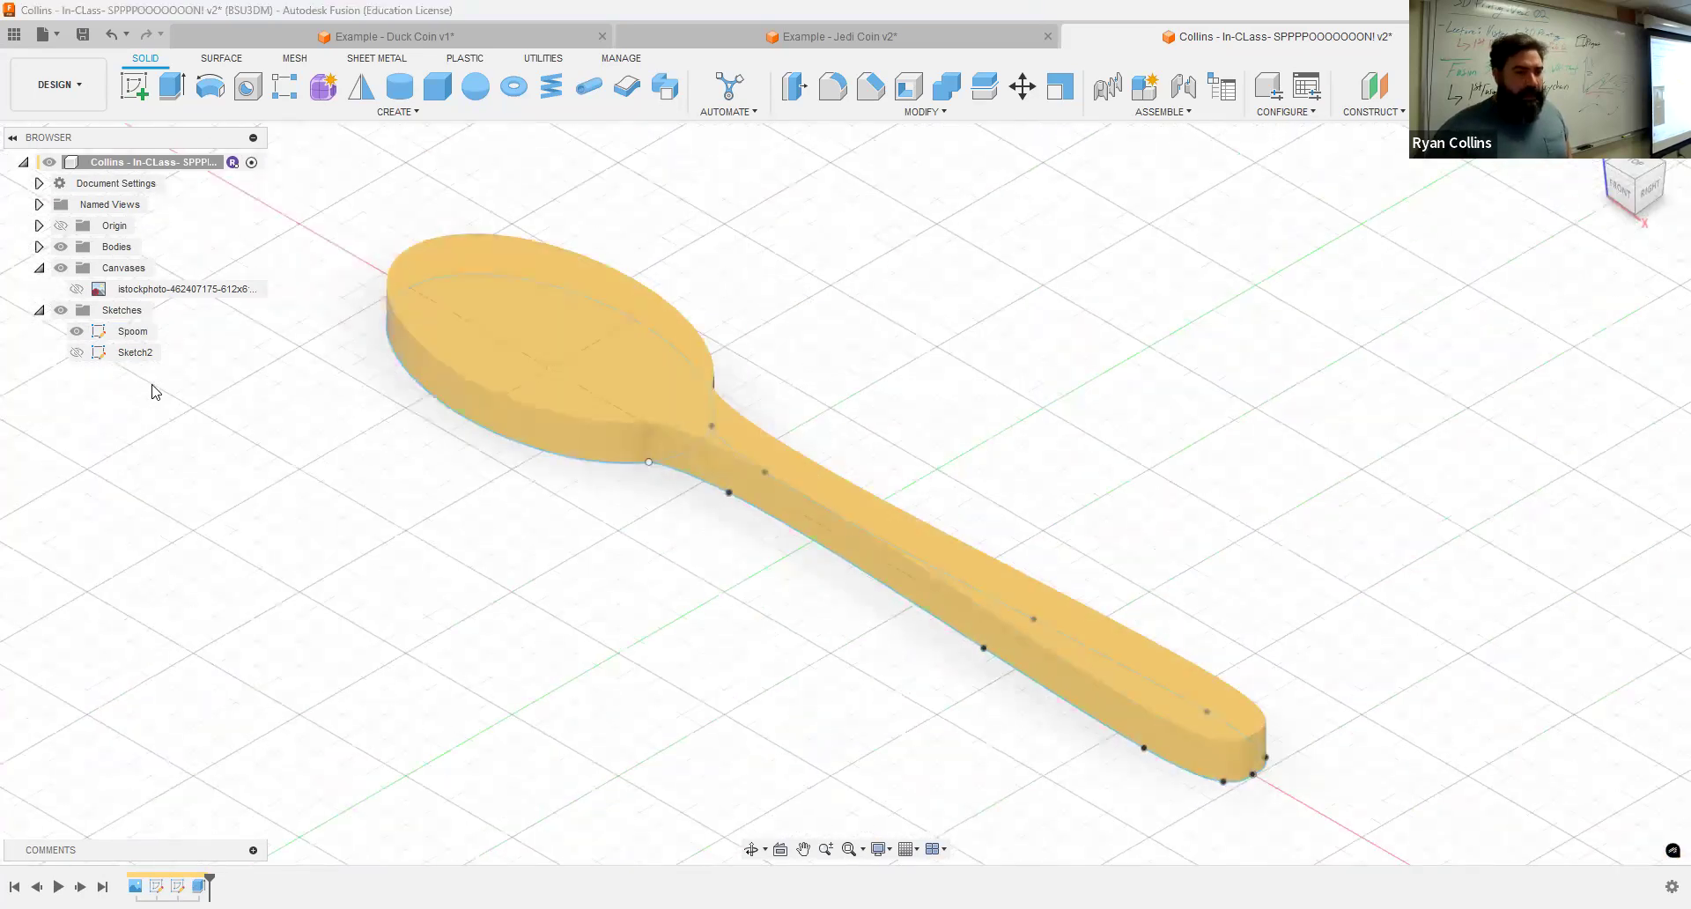
left_click(76, 354)
left_click(132, 352)
scroll(878, 702, "down", 2)
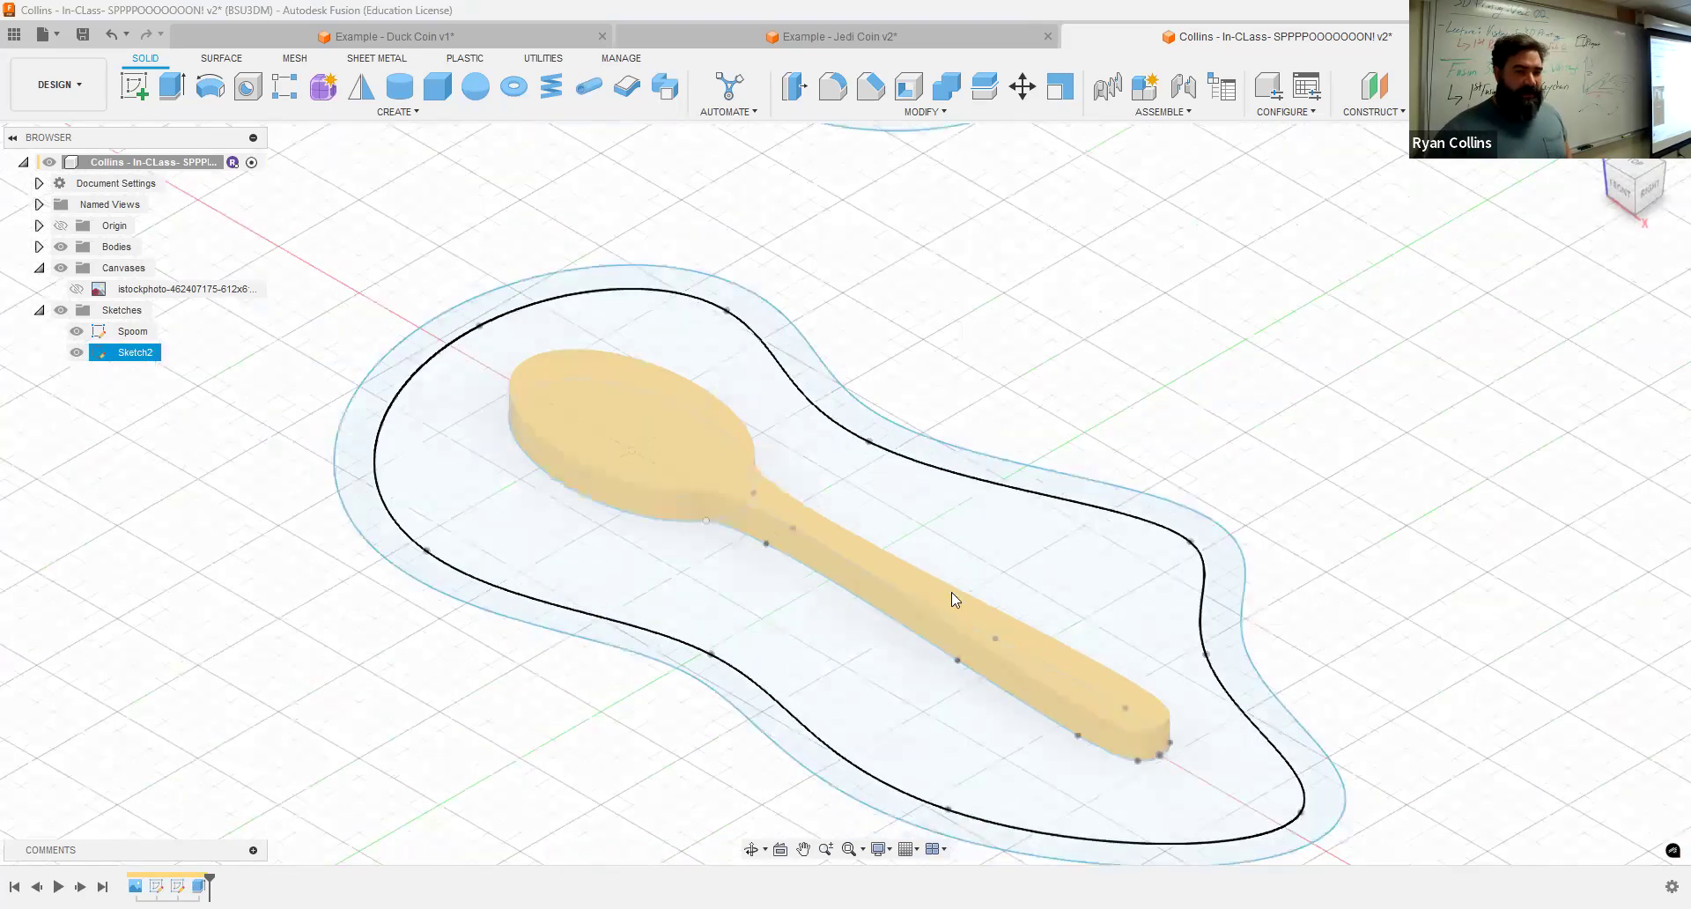
Step: Start an extrusion, select the two Sketch2 outline profiles, and set the distance to -2 mm
left_click(1073, 480)
middle_click_drag(1073, 480, 1142, 401)
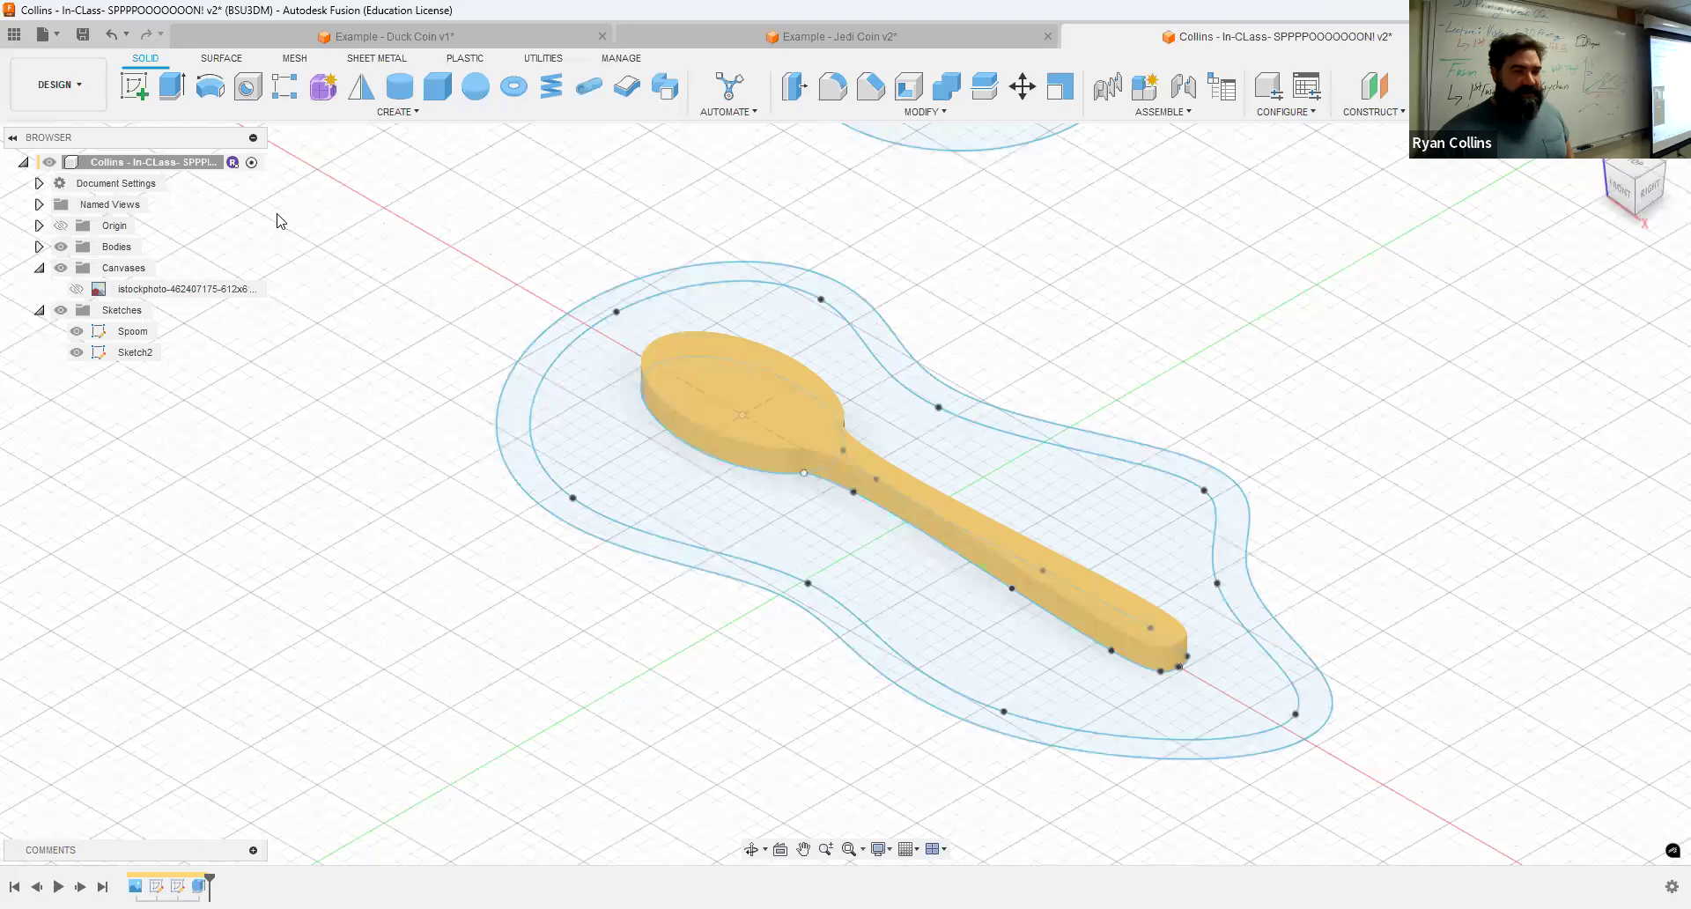
left_click(172, 86)
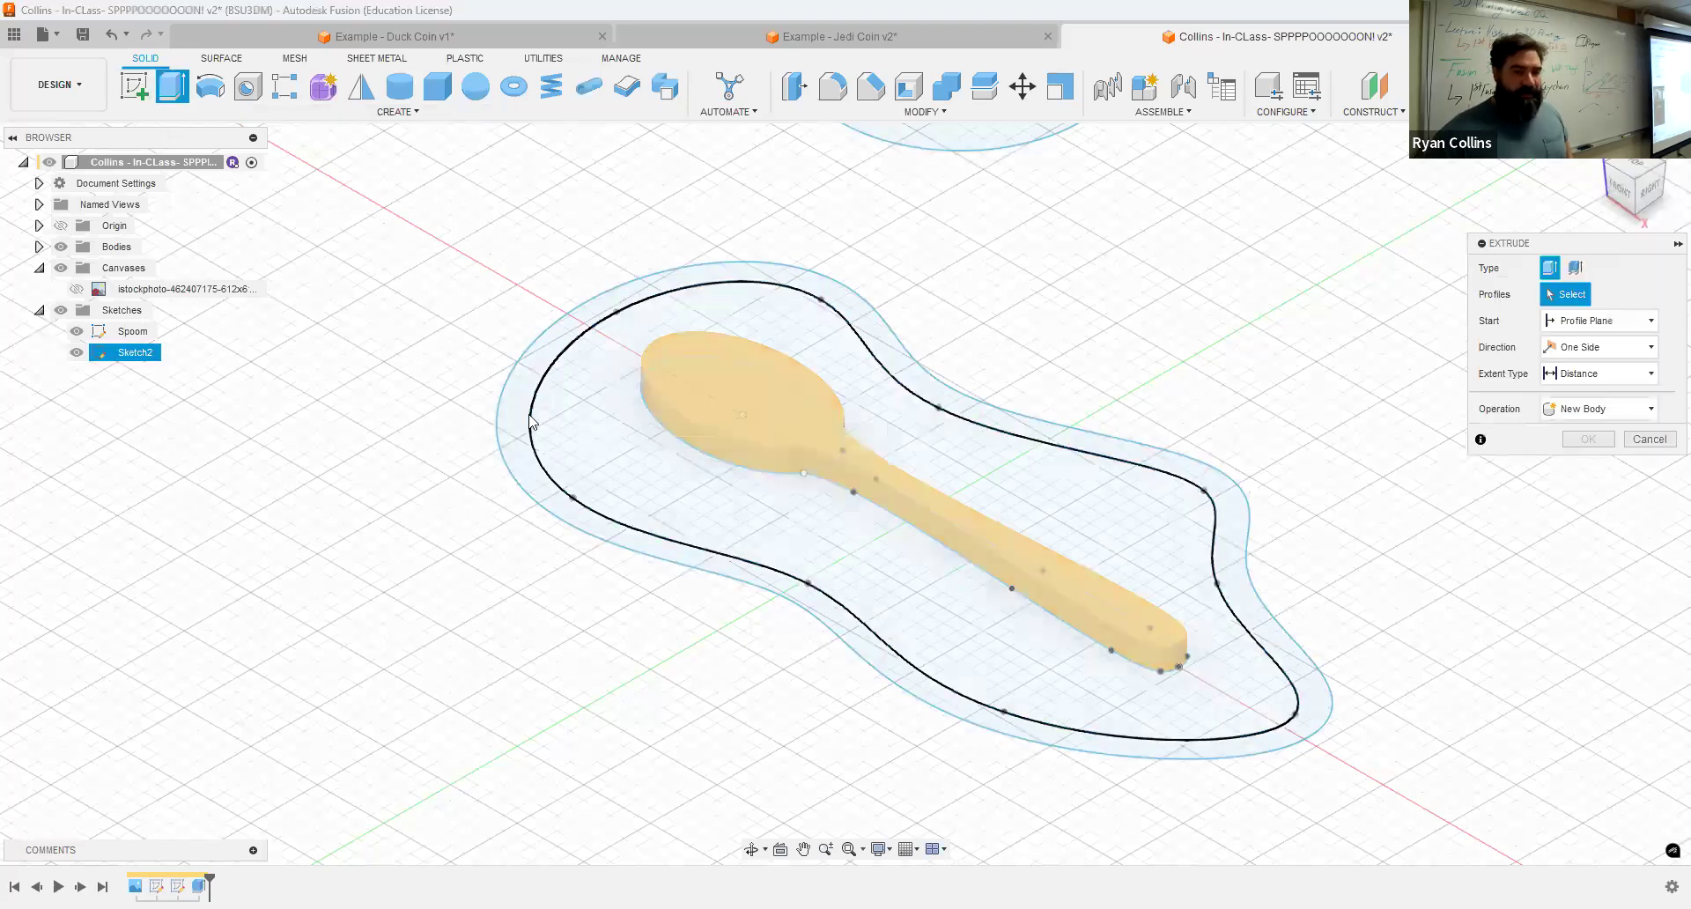
left_click(690, 491)
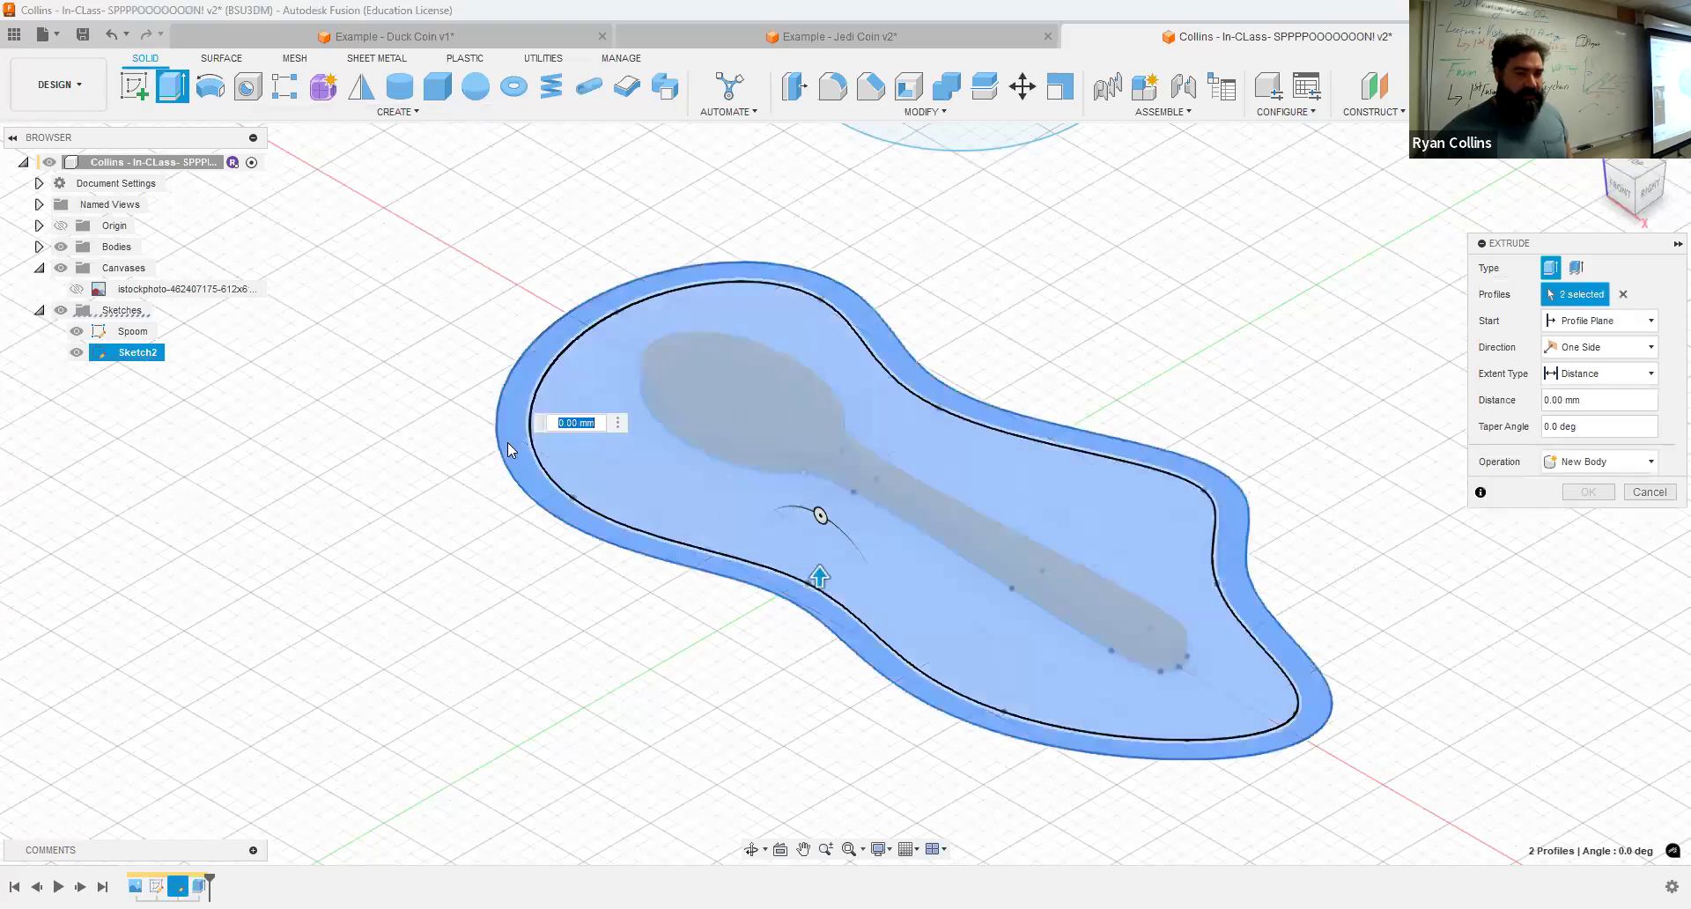
left_click(520, 470)
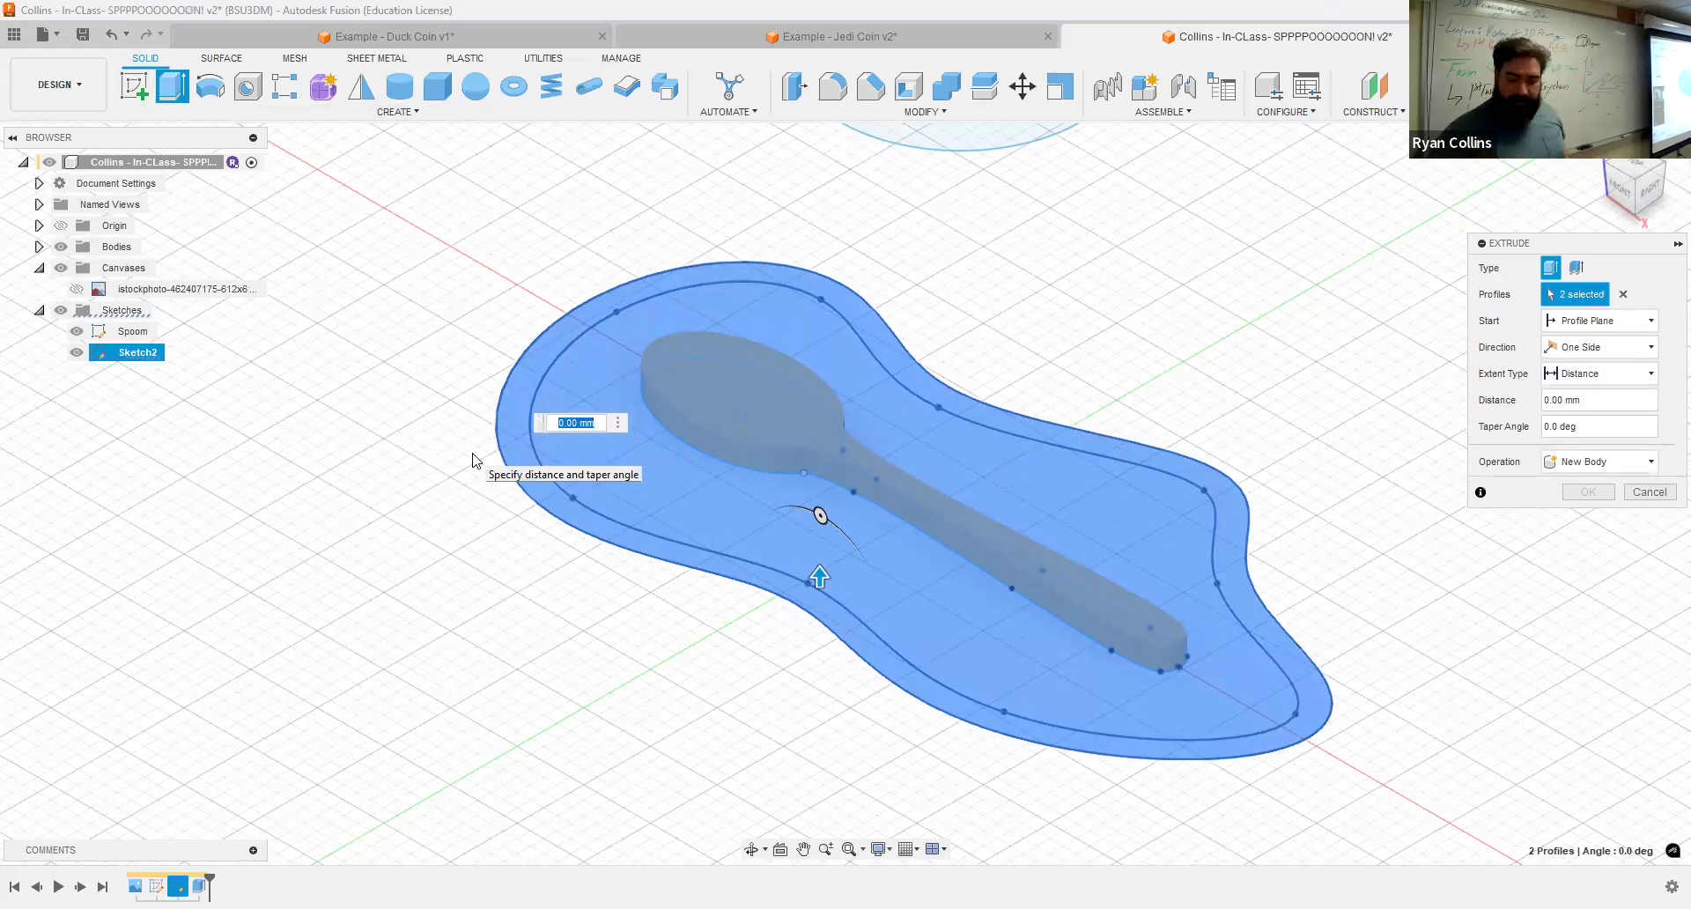
type("-2")
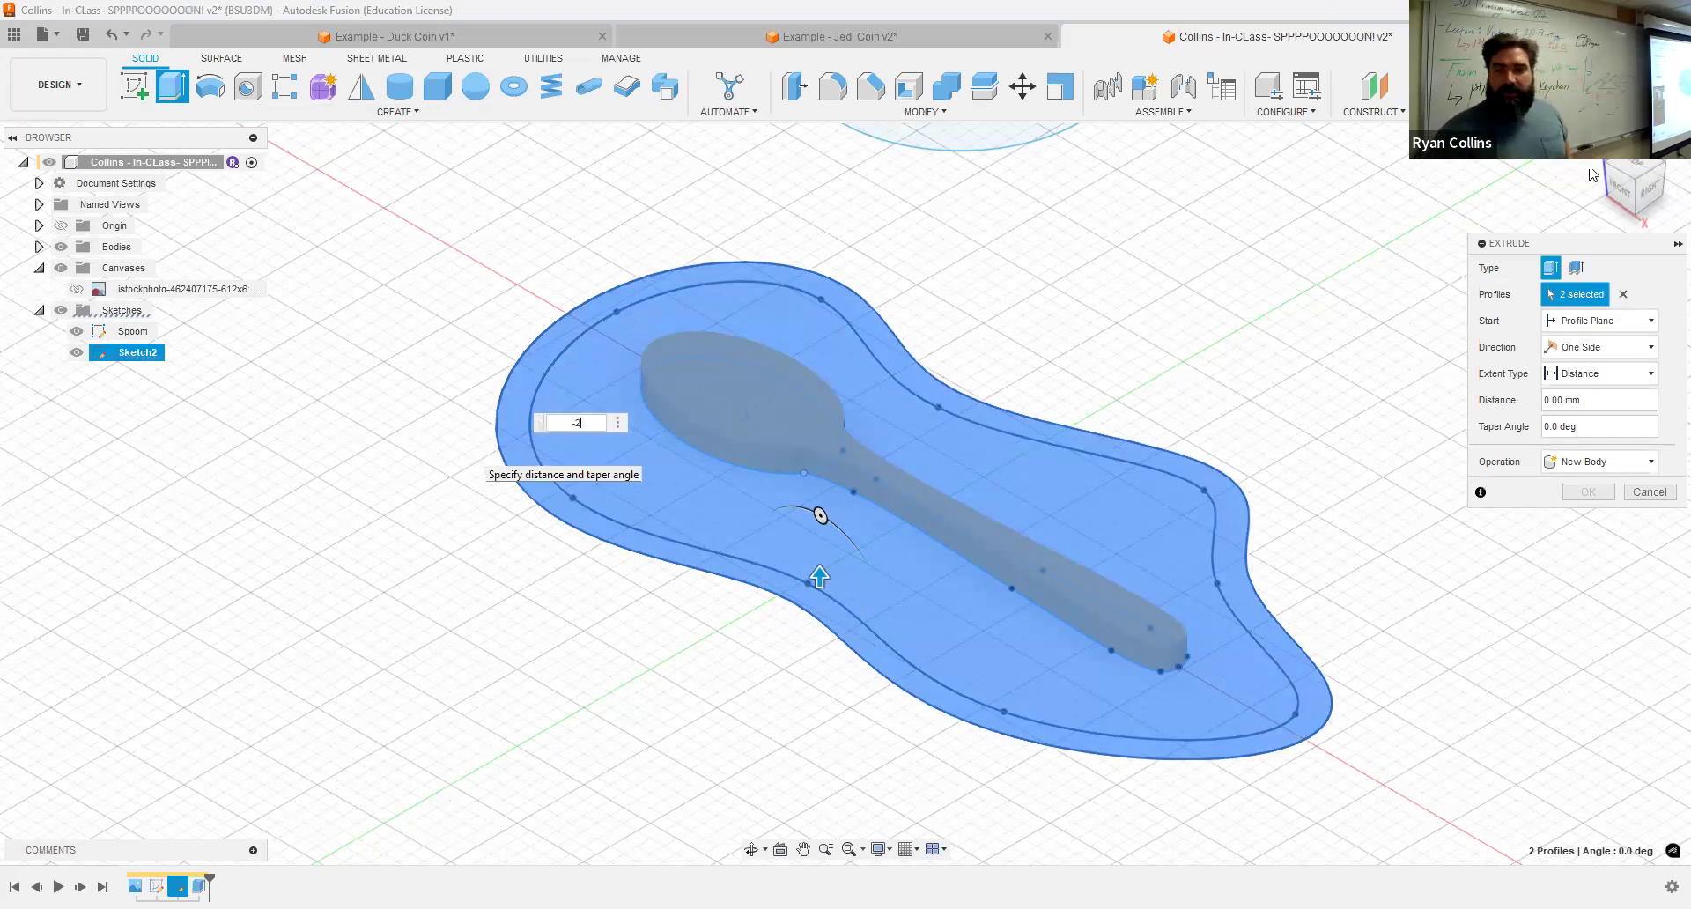
Step: Check the extrusion from the front, set the operation to Join, and confirm it
left_click(1618, 187)
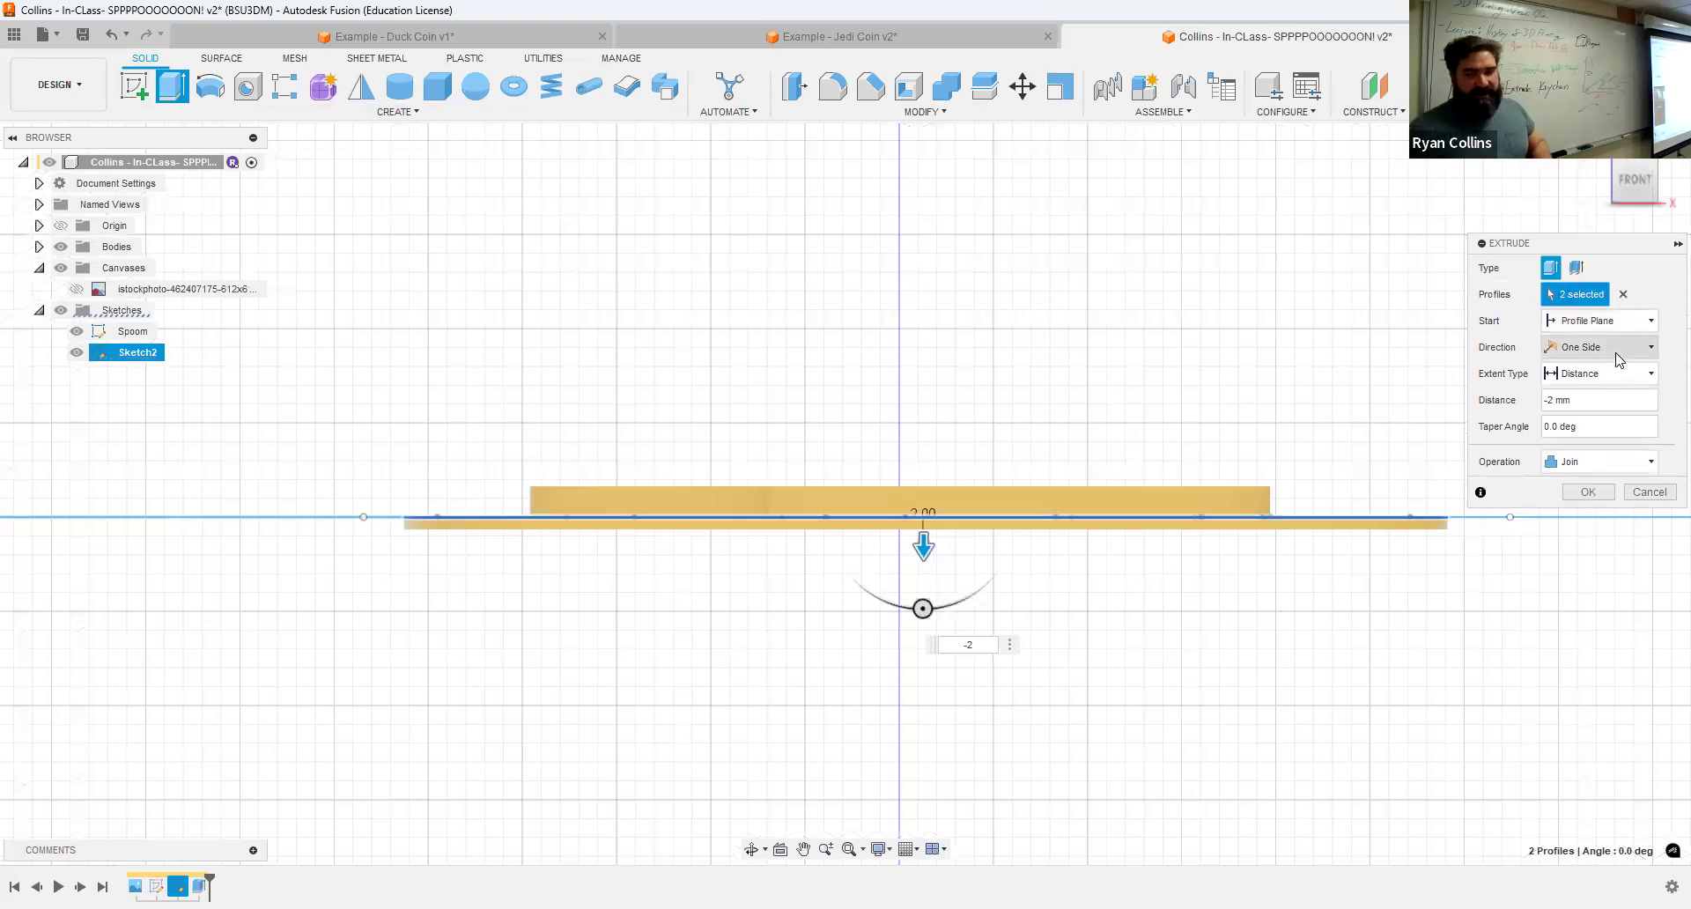
left_click(1590, 464)
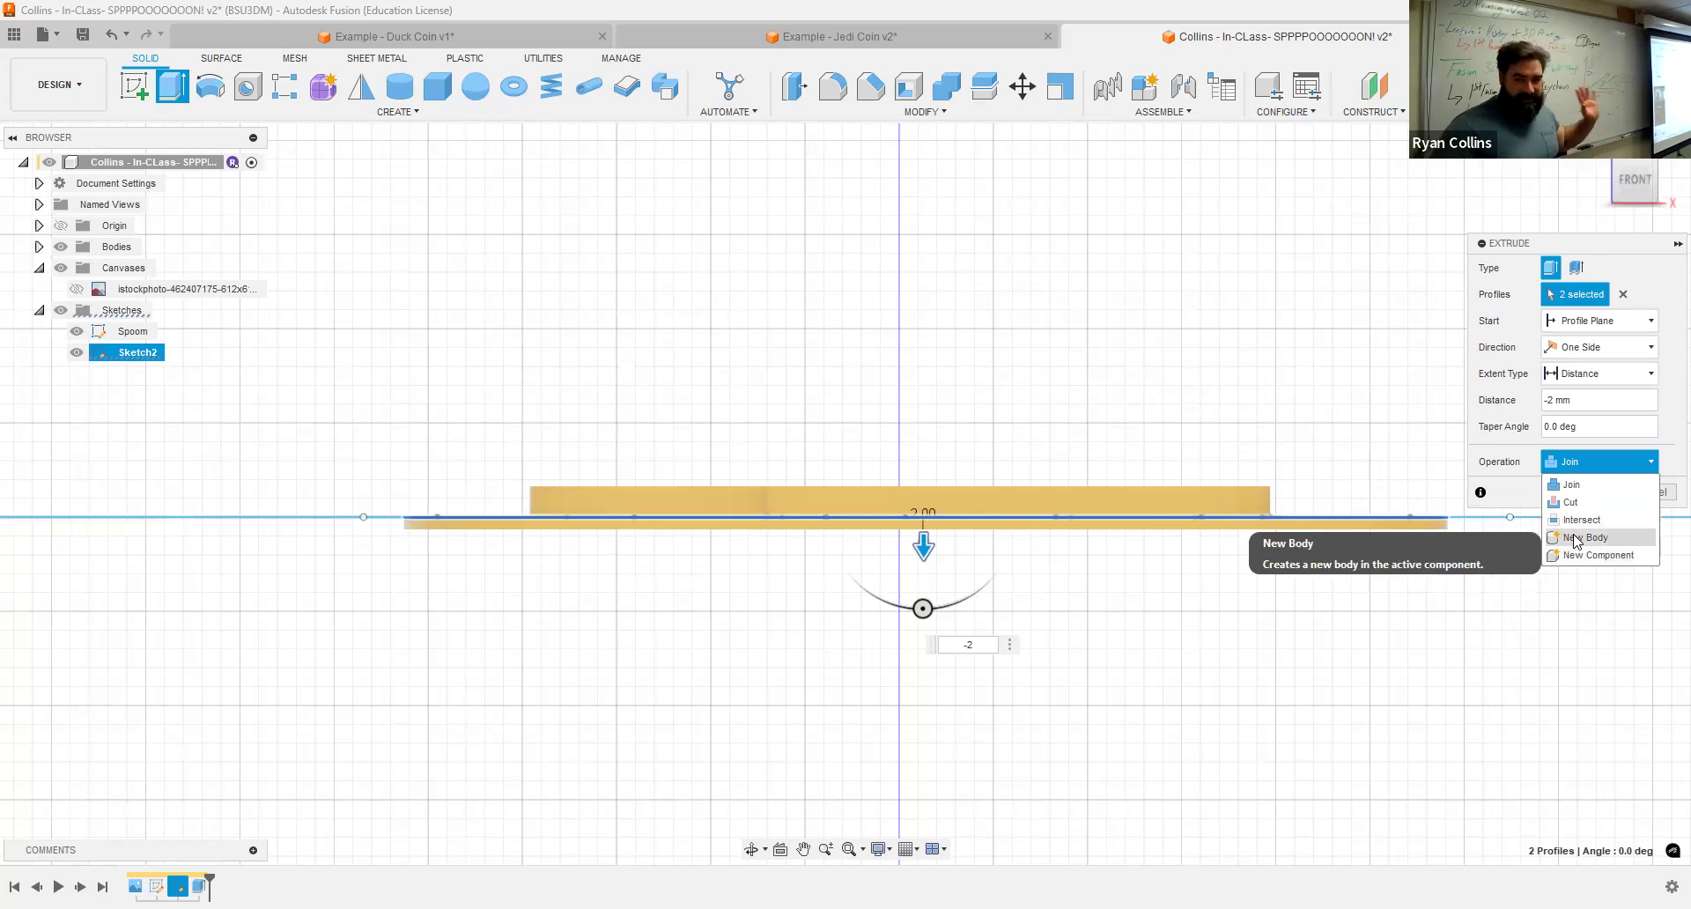
left_click(1592, 486)
left_click(1594, 491)
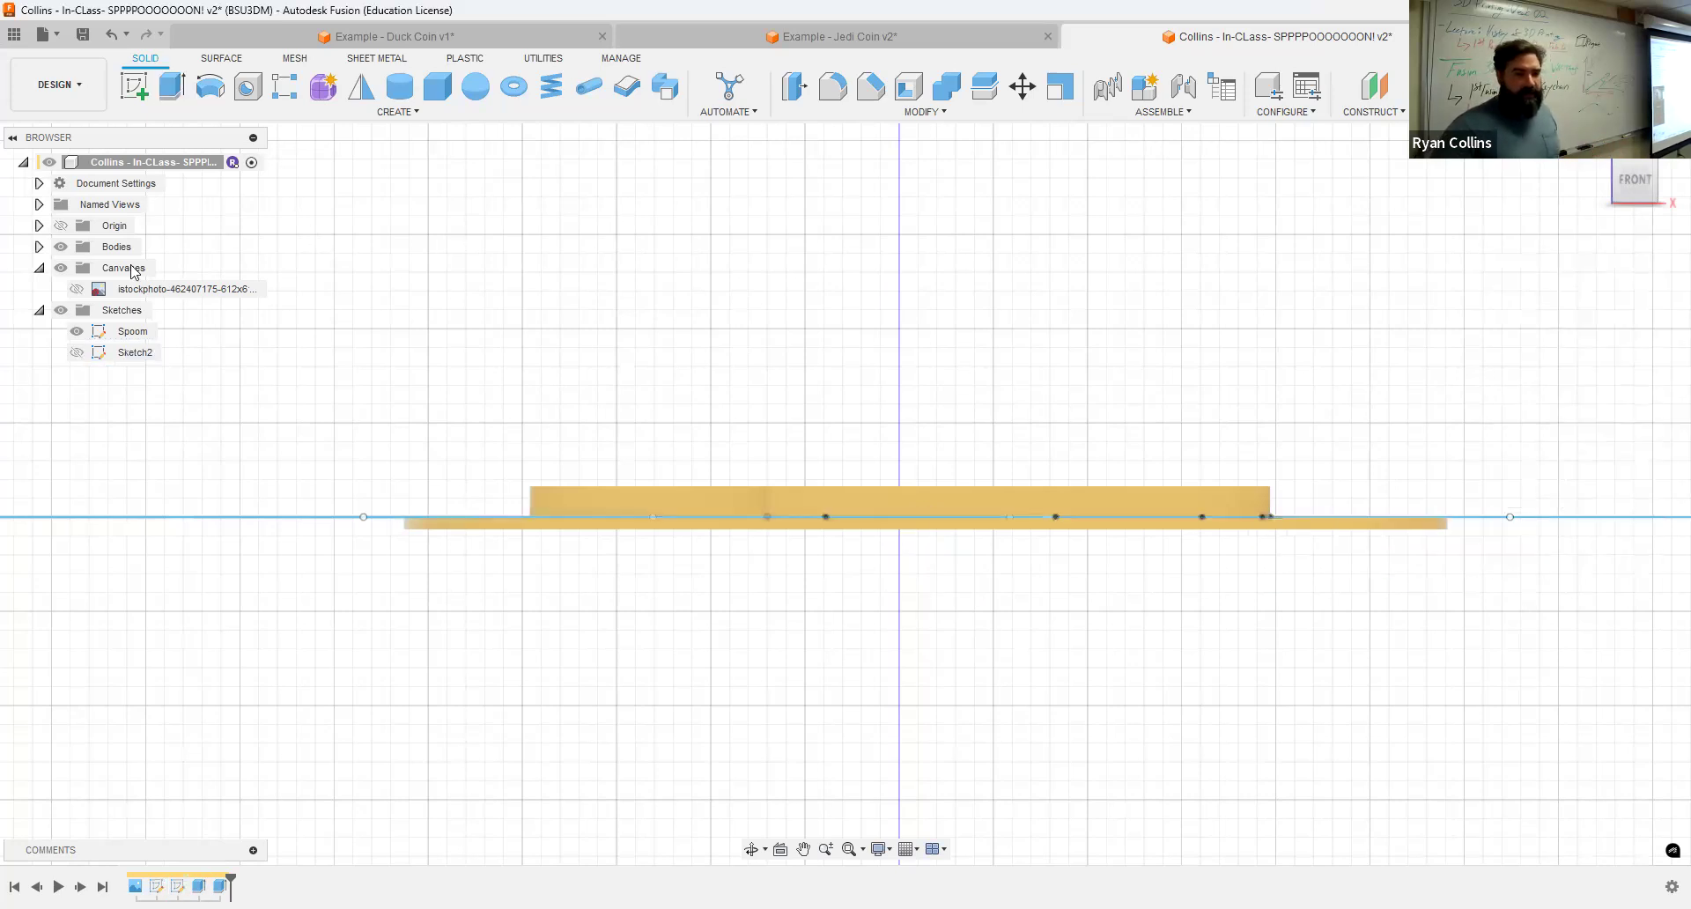
Step: Rename the first body in the Bodies folder to Spoon
left_click(39, 246)
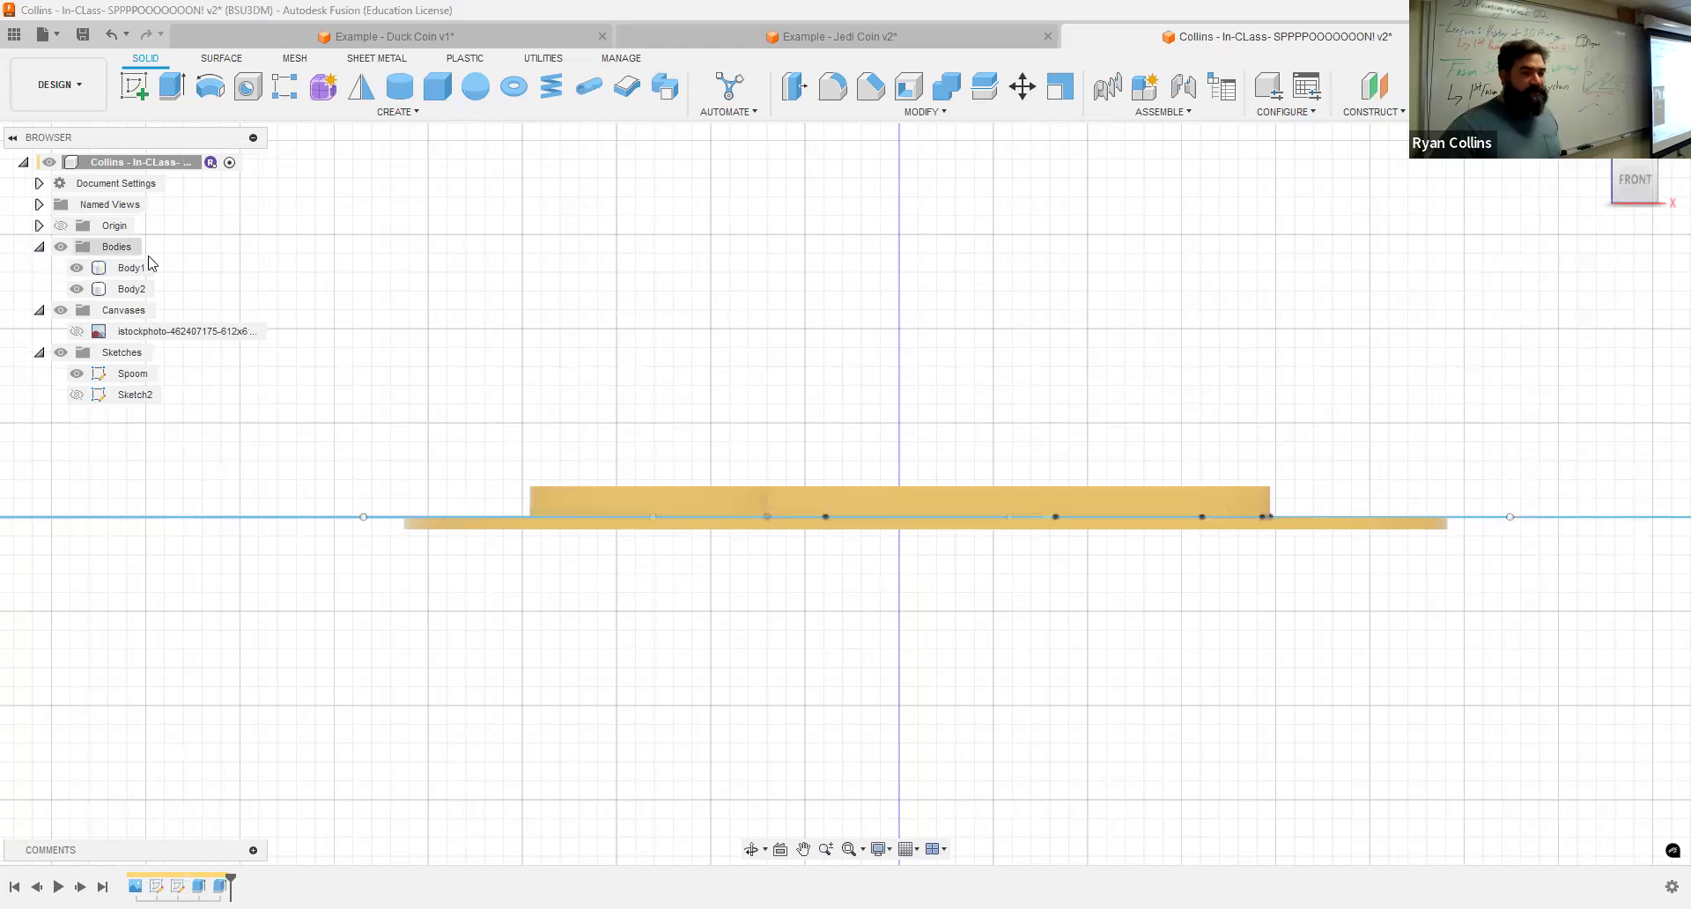
left_click(1598, 148)
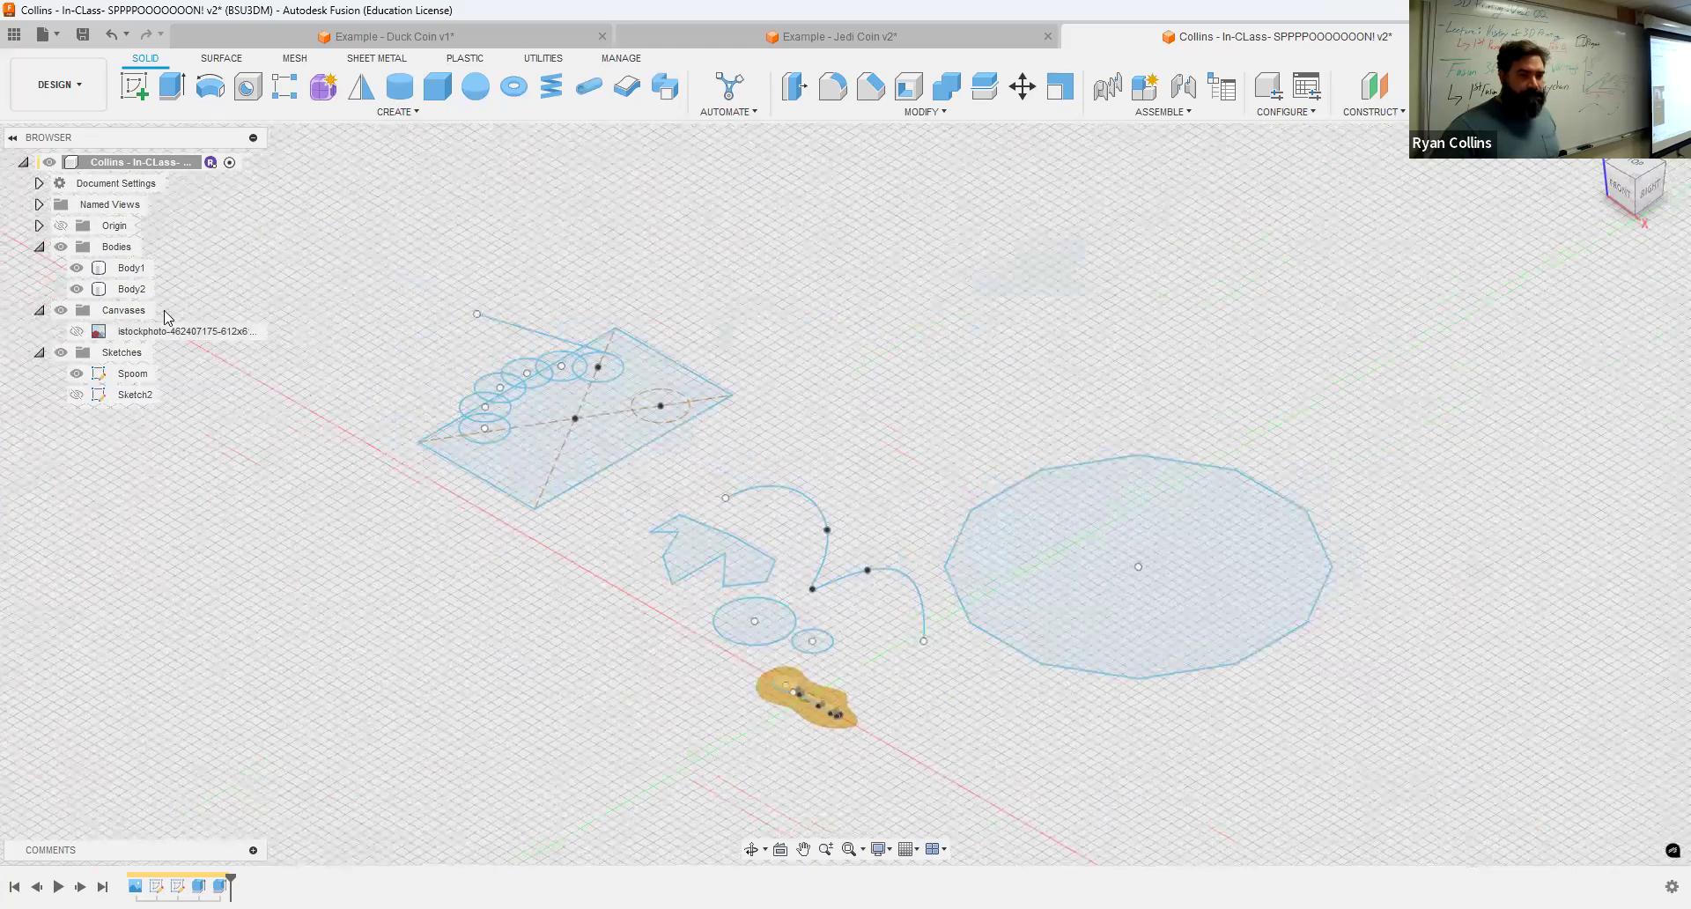
left_click(130, 271)
scroll(764, 667, "up", 8)
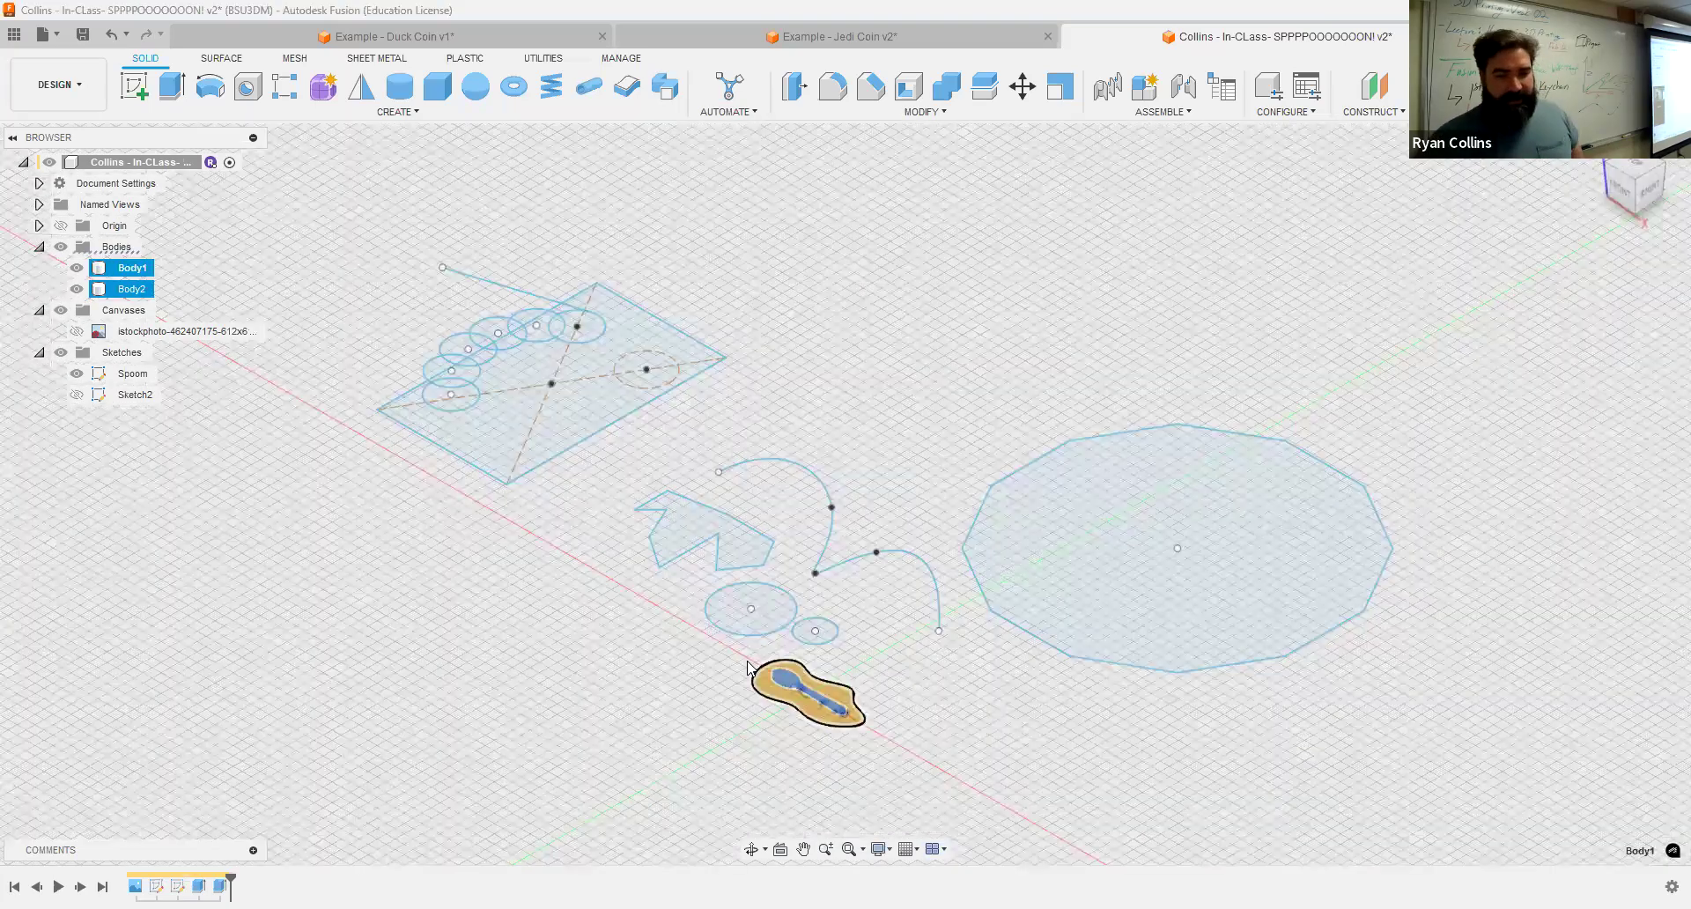
middle_click_drag(1066, 811, 984, 626)
scroll(984, 626, "up", 3)
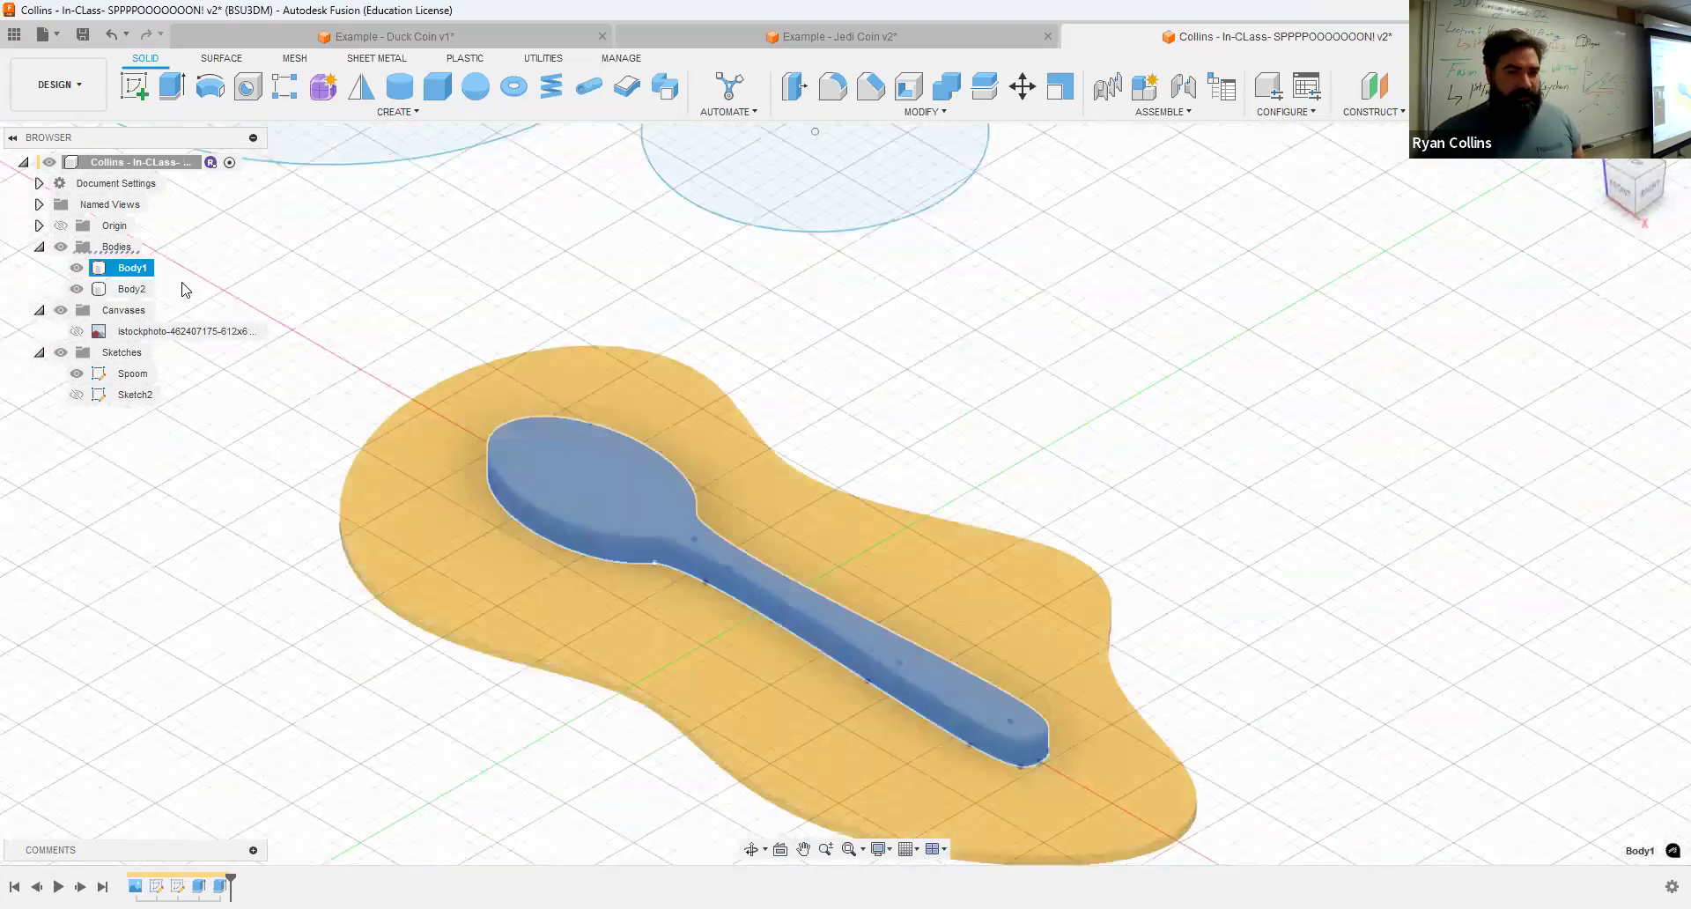
double_click(129, 273)
type("Spool")
key("Return")
Step: Rename the second body to Egg
left_click(127, 288)
double_click(128, 288)
type("Eng")
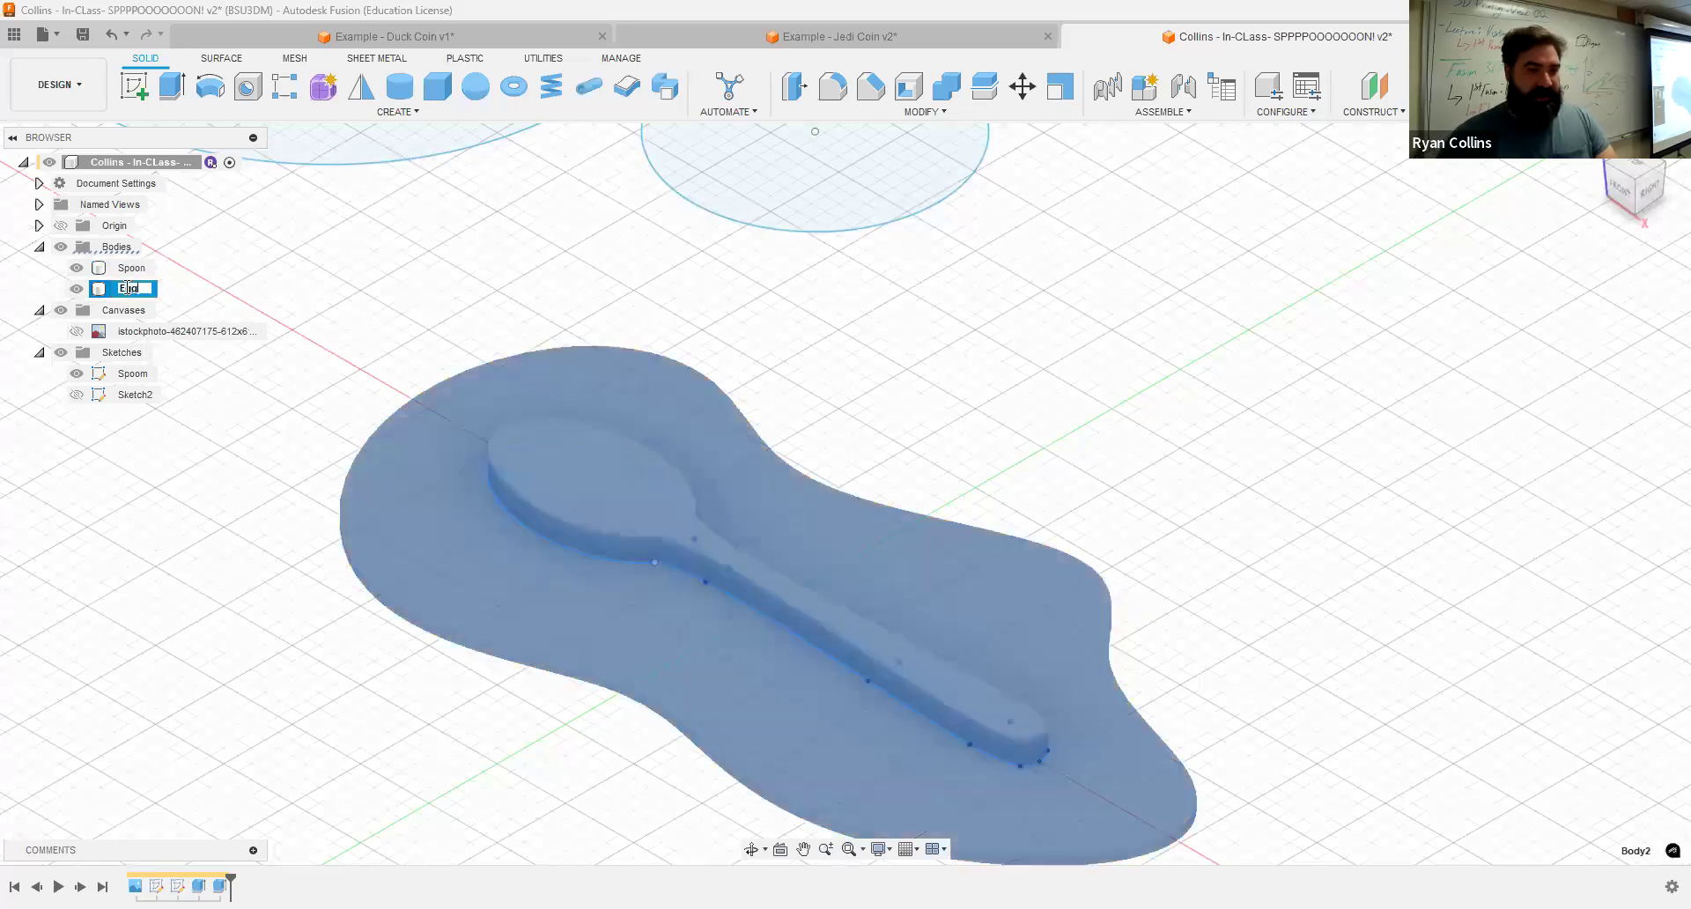
key("Return")
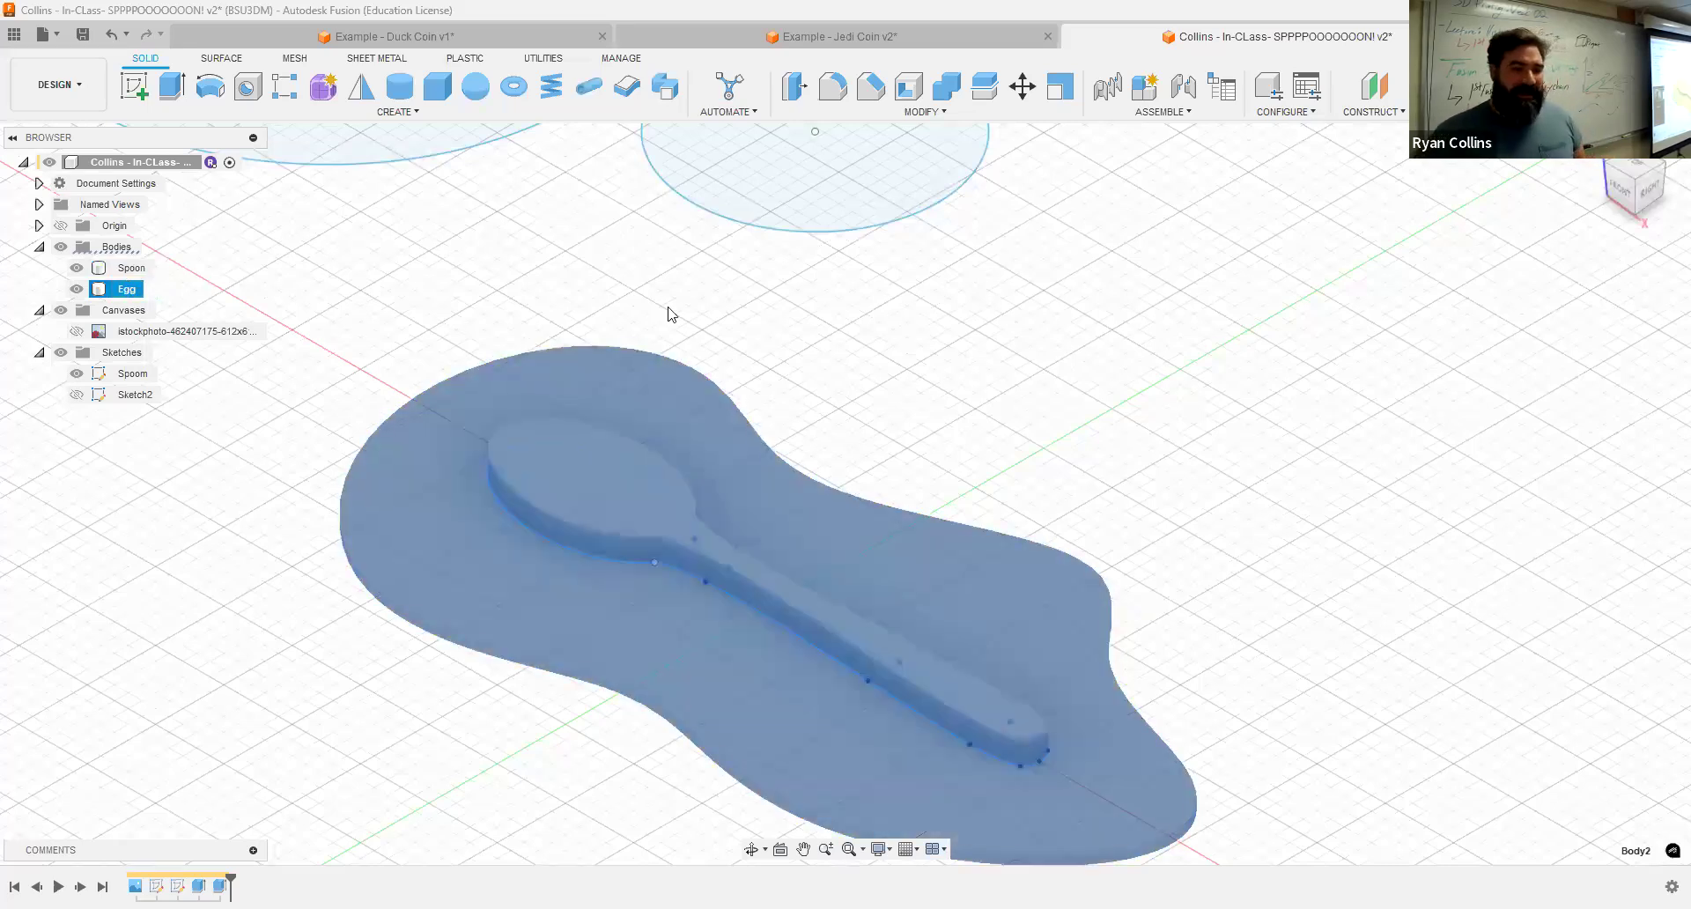
Step: Show Sketch2 and extrude its outer ring profile 1 mm as a Join to form a raised rim
left_click(74, 396)
left_click(76, 396)
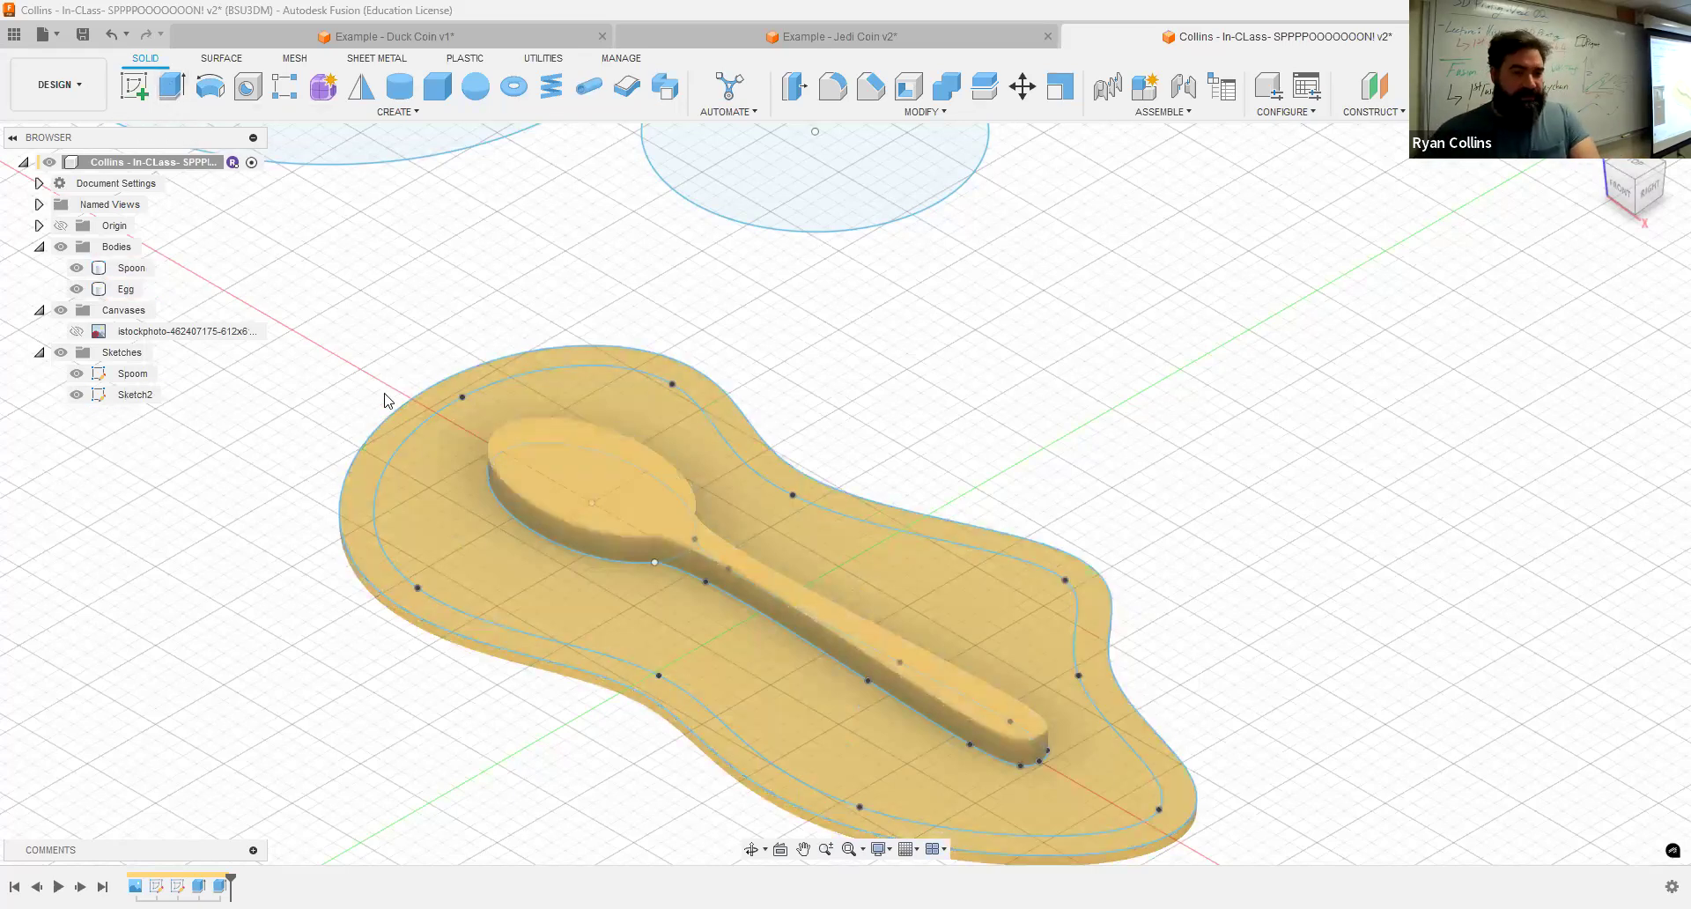
key("e")
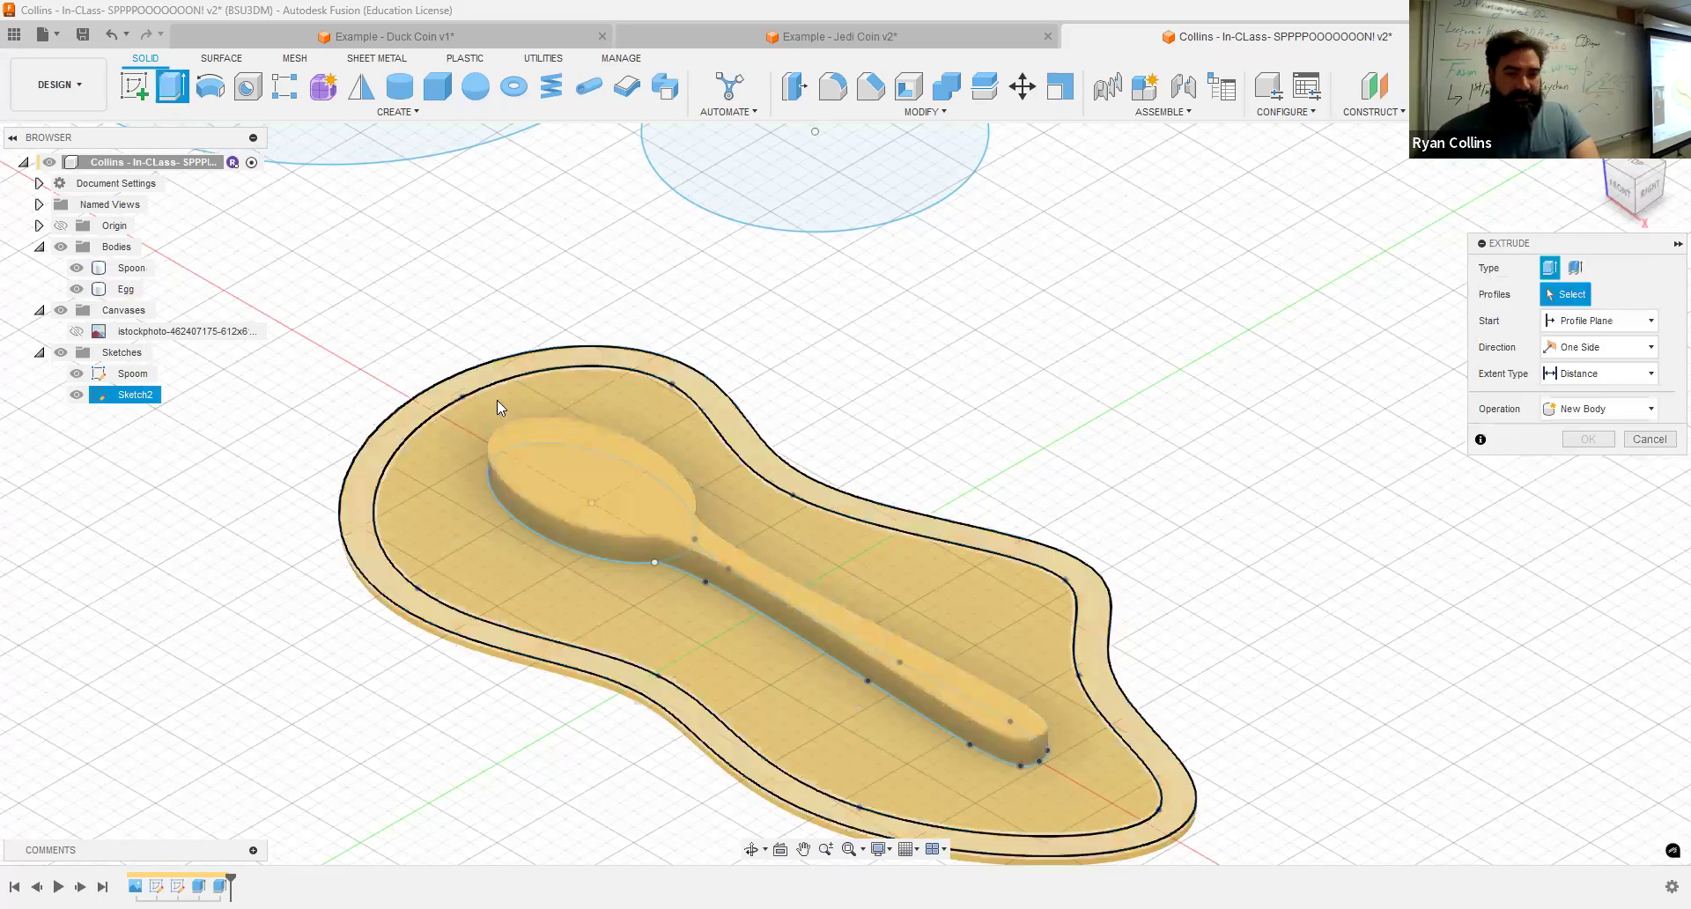
left_click(995, 543)
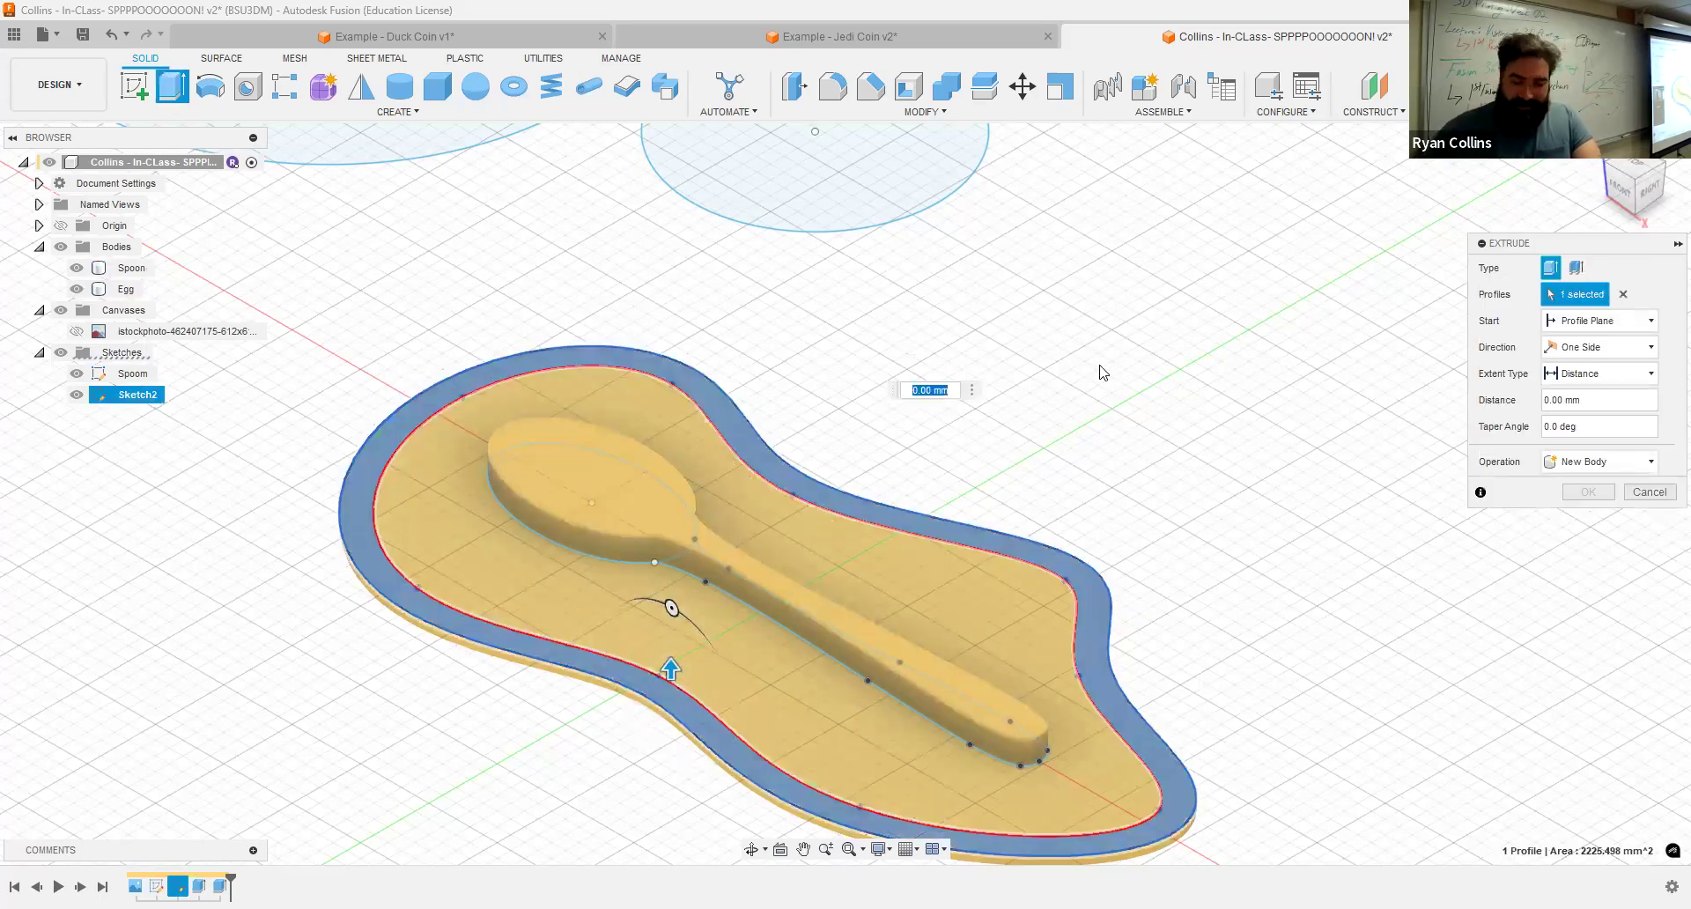
type("1")
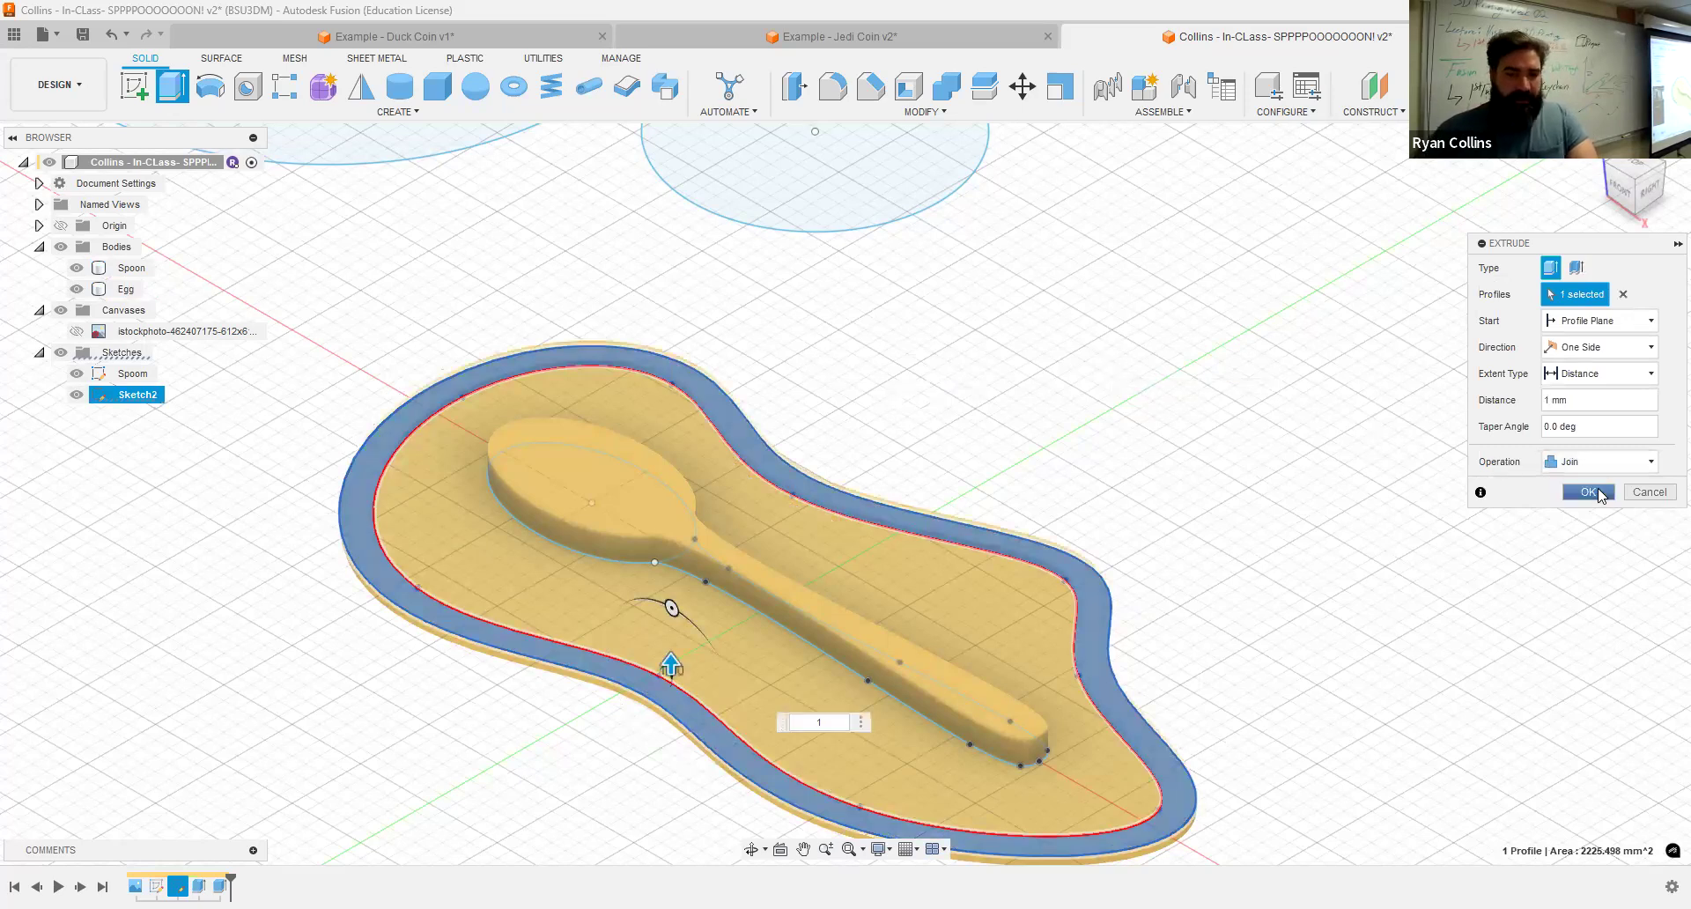
left_click(1598, 494)
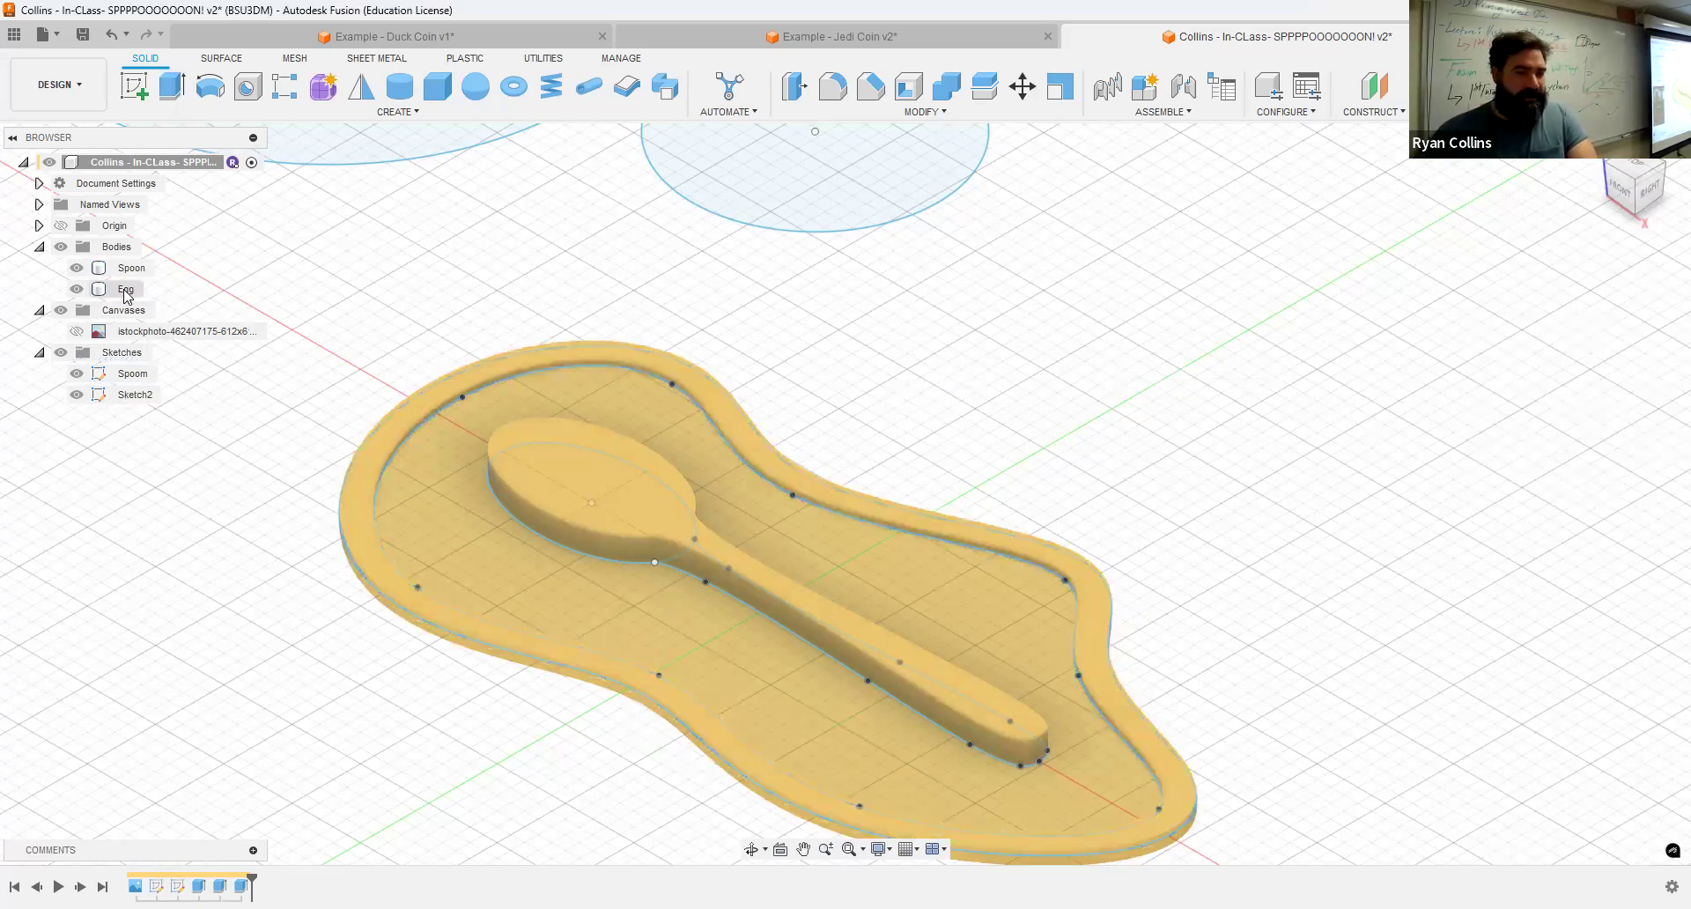
Step: Hide the Spoom and Sketch2 sketches
scroll(926, 500, "up", 3)
middle_click_drag(533, 477, 1007, 253)
left_click(253, 595)
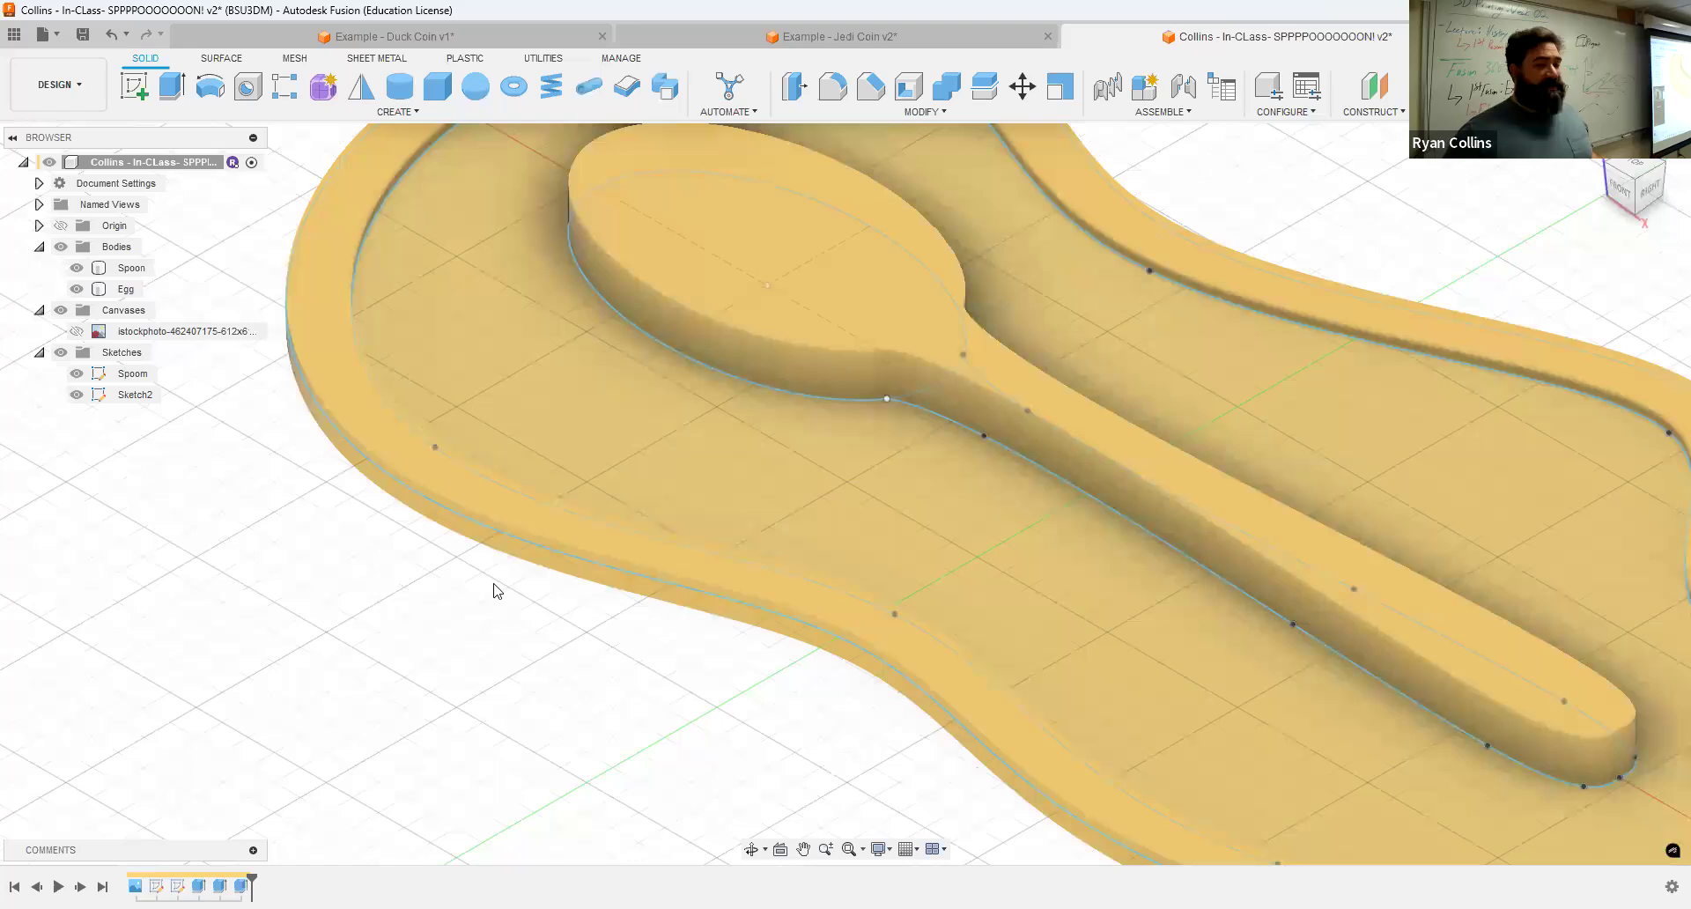
scroll(490, 583, "down", 3)
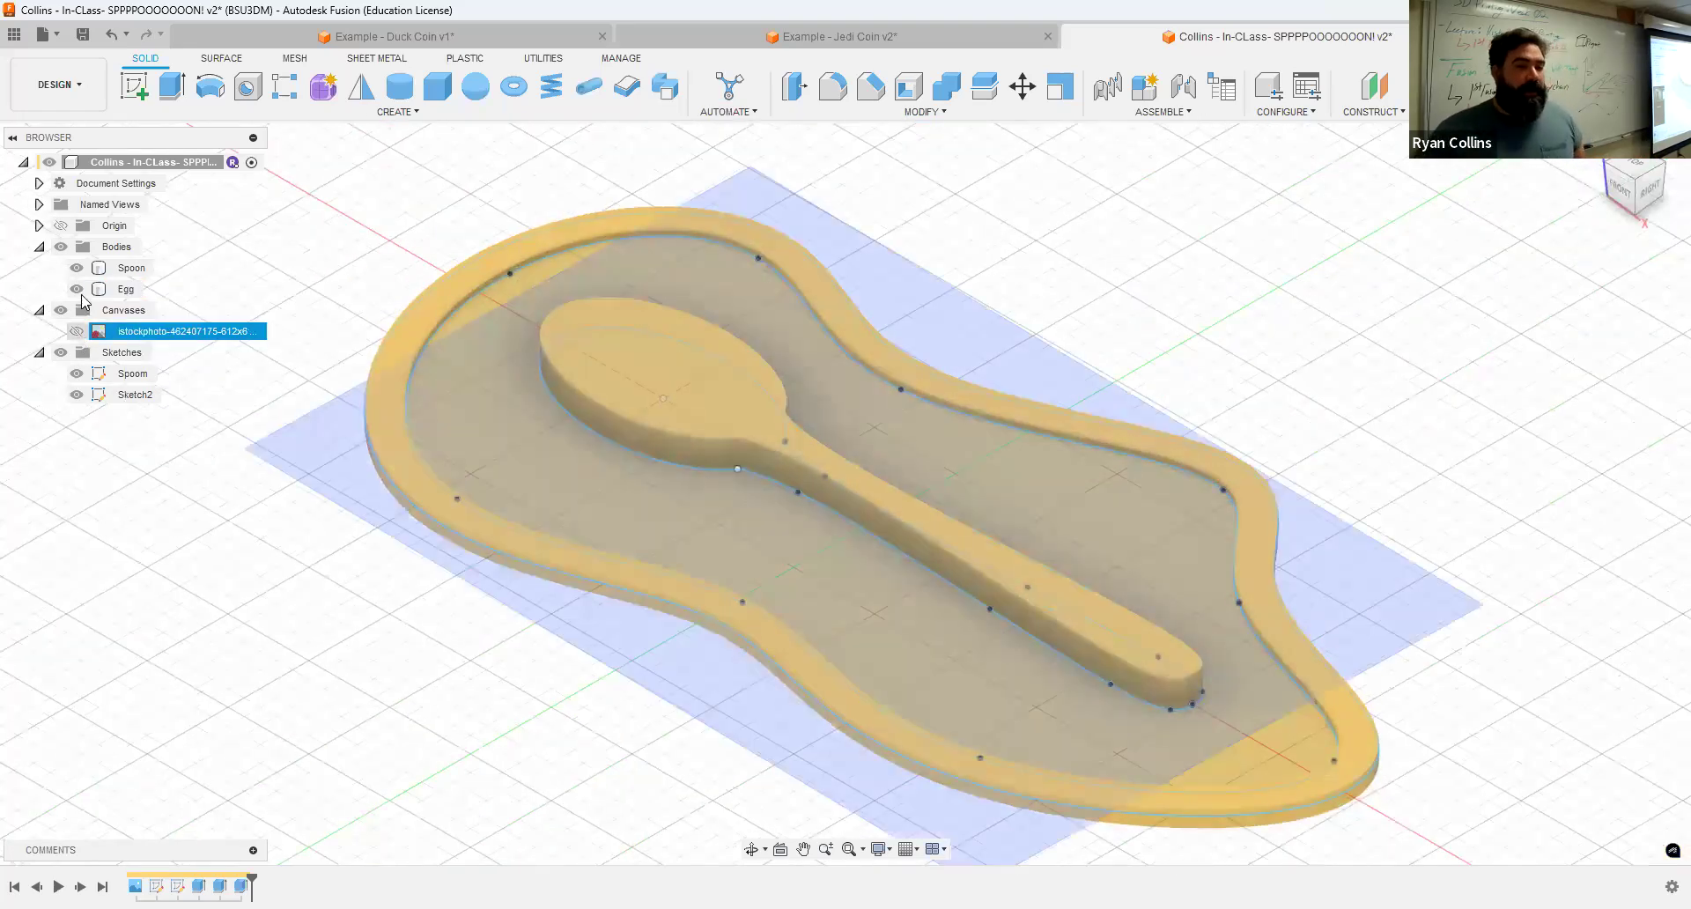
left_click(77, 373)
left_click(76, 395)
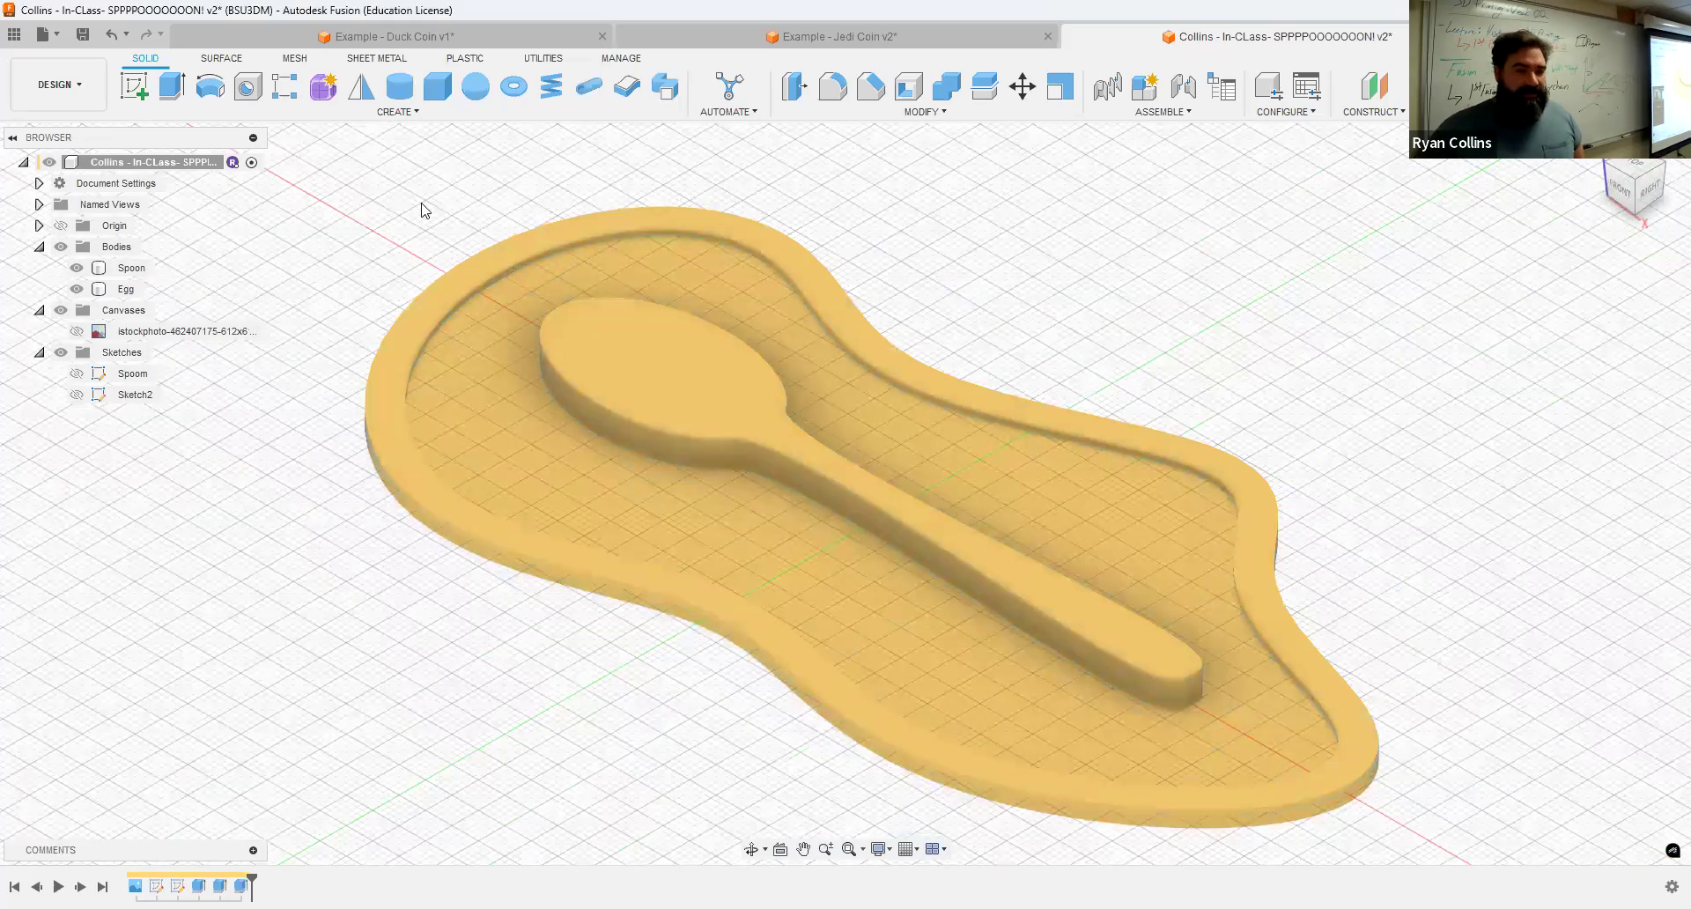
Step: Start a new sketch on the spoon's top face
left_click(629, 329)
left_click(627, 324)
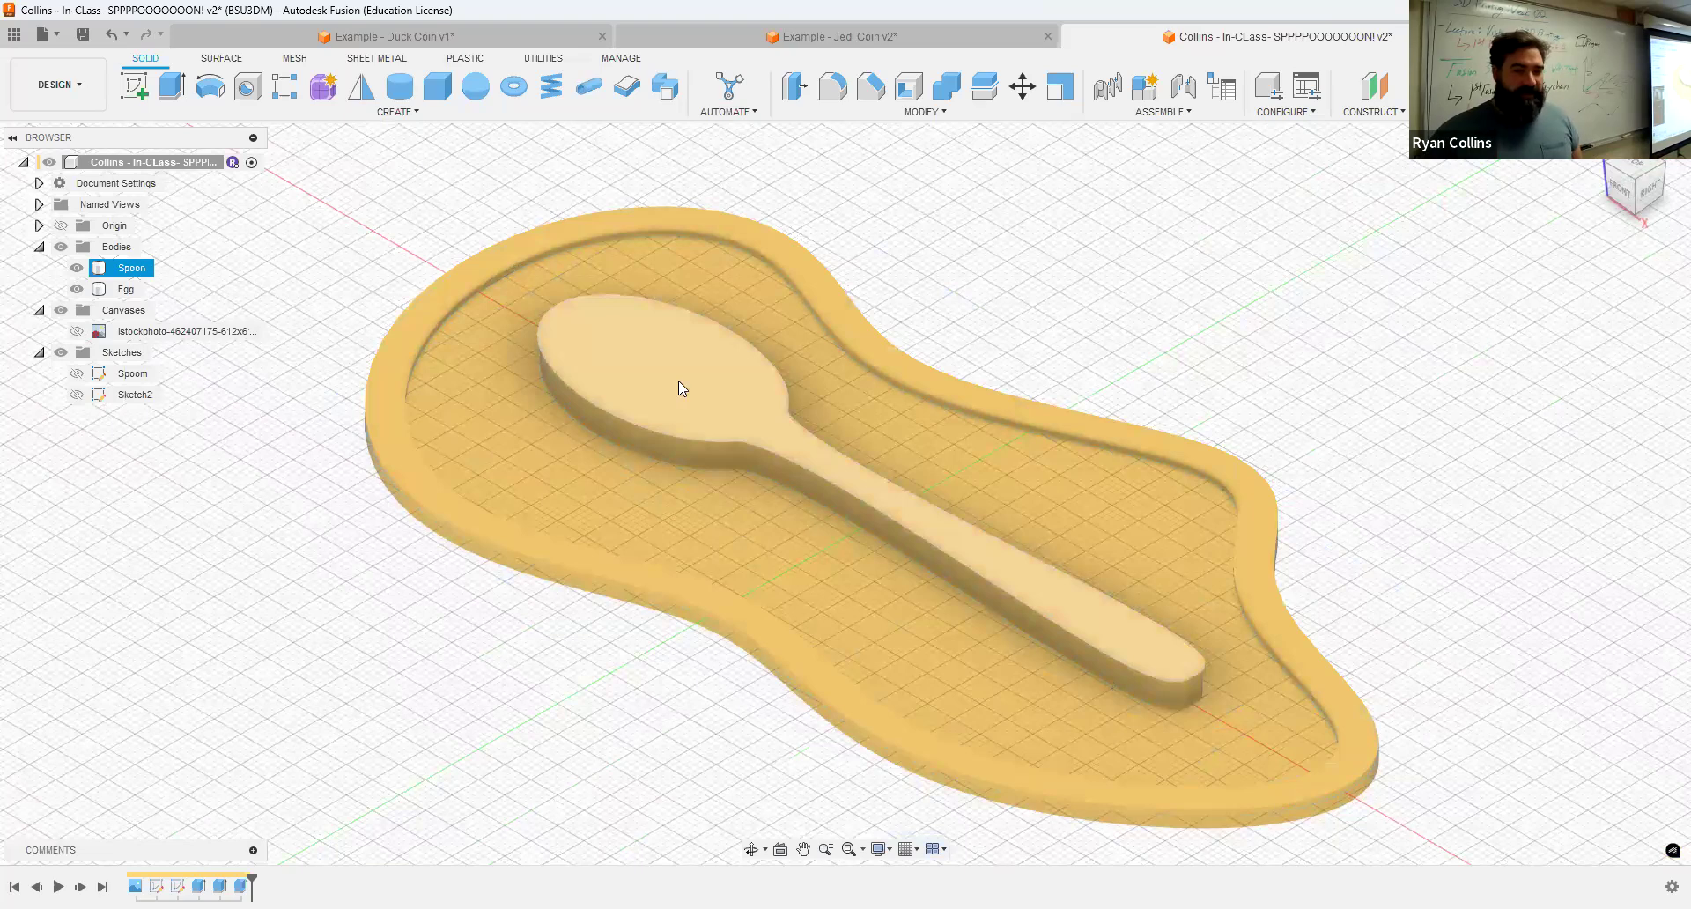
left_click(593, 195)
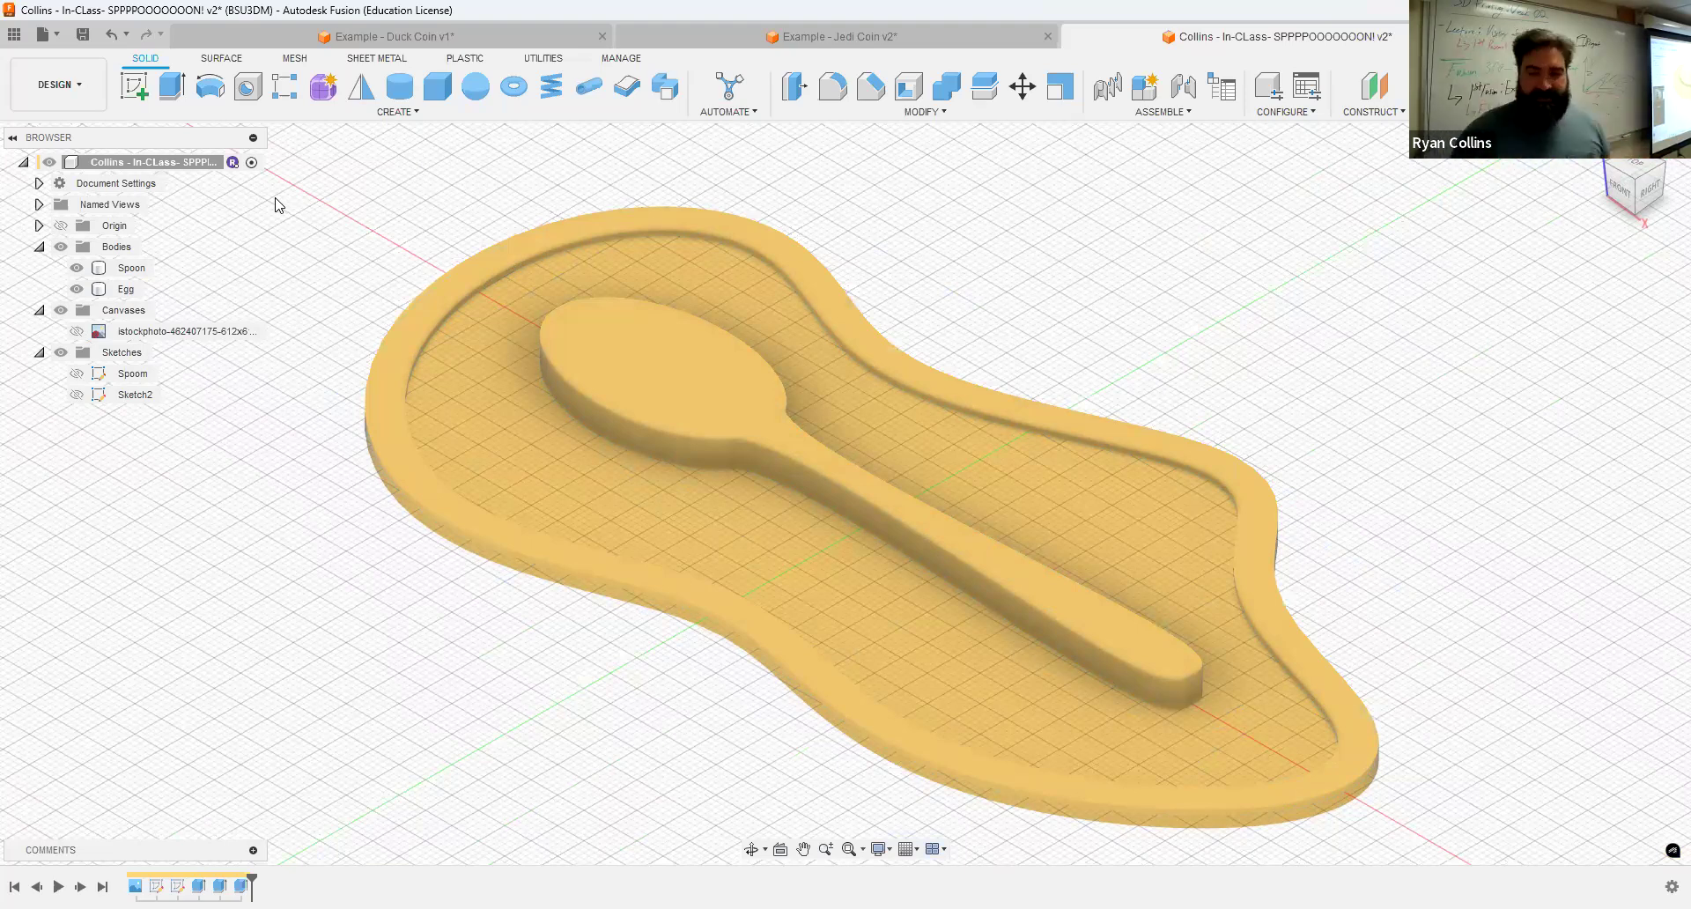
left_click(139, 95)
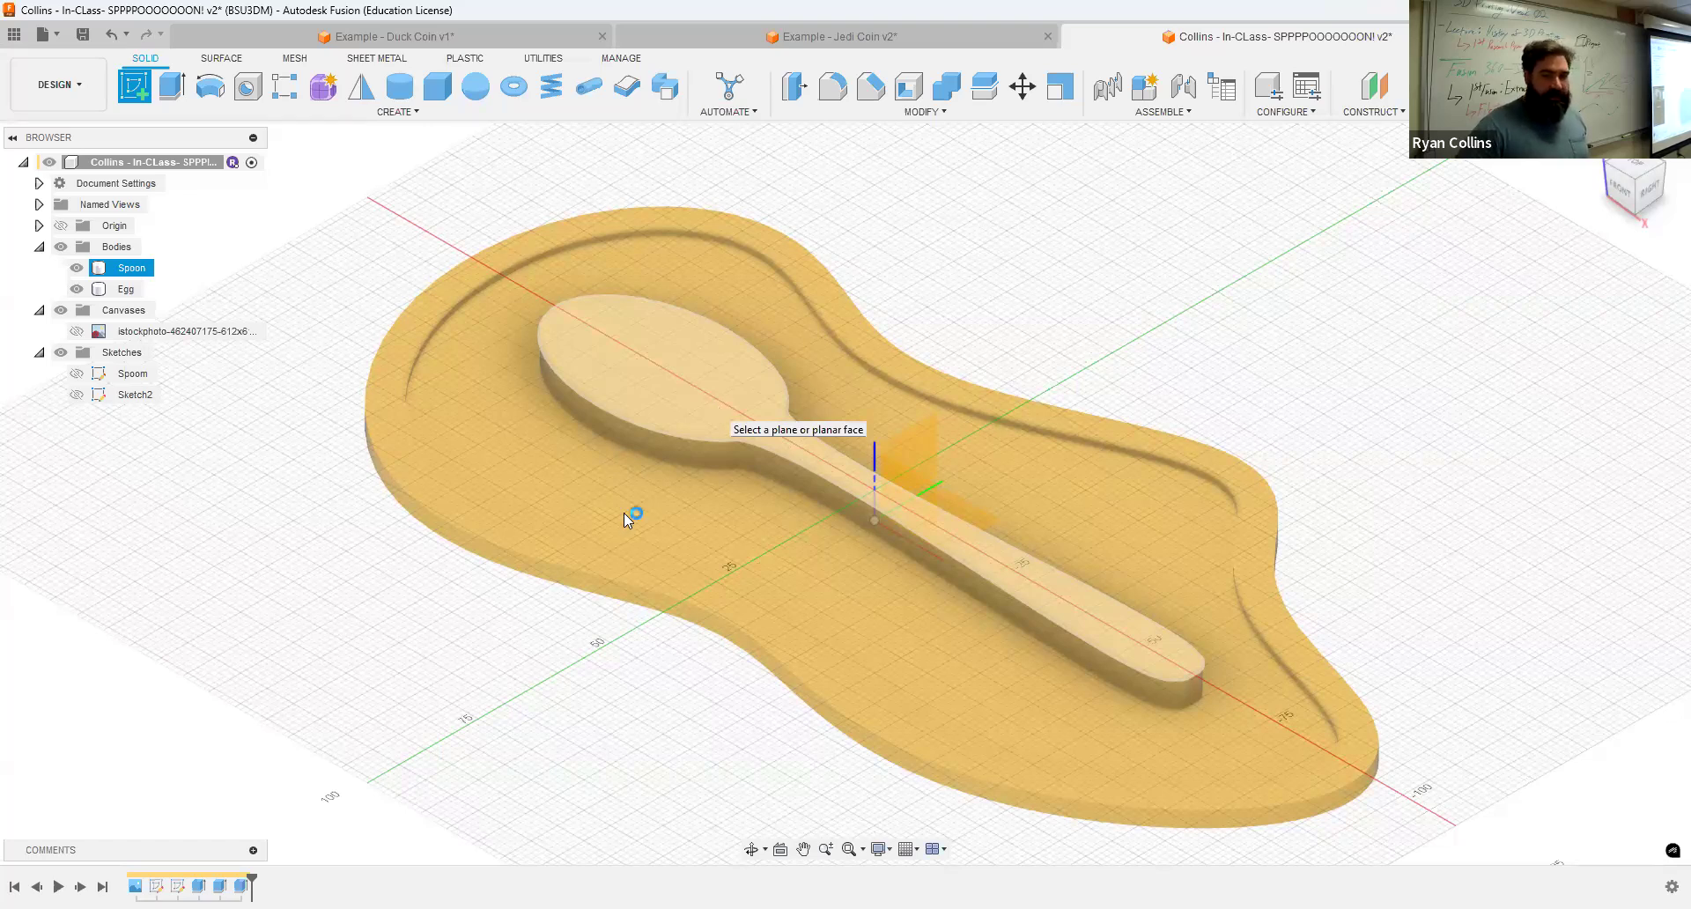
left_click(870, 550)
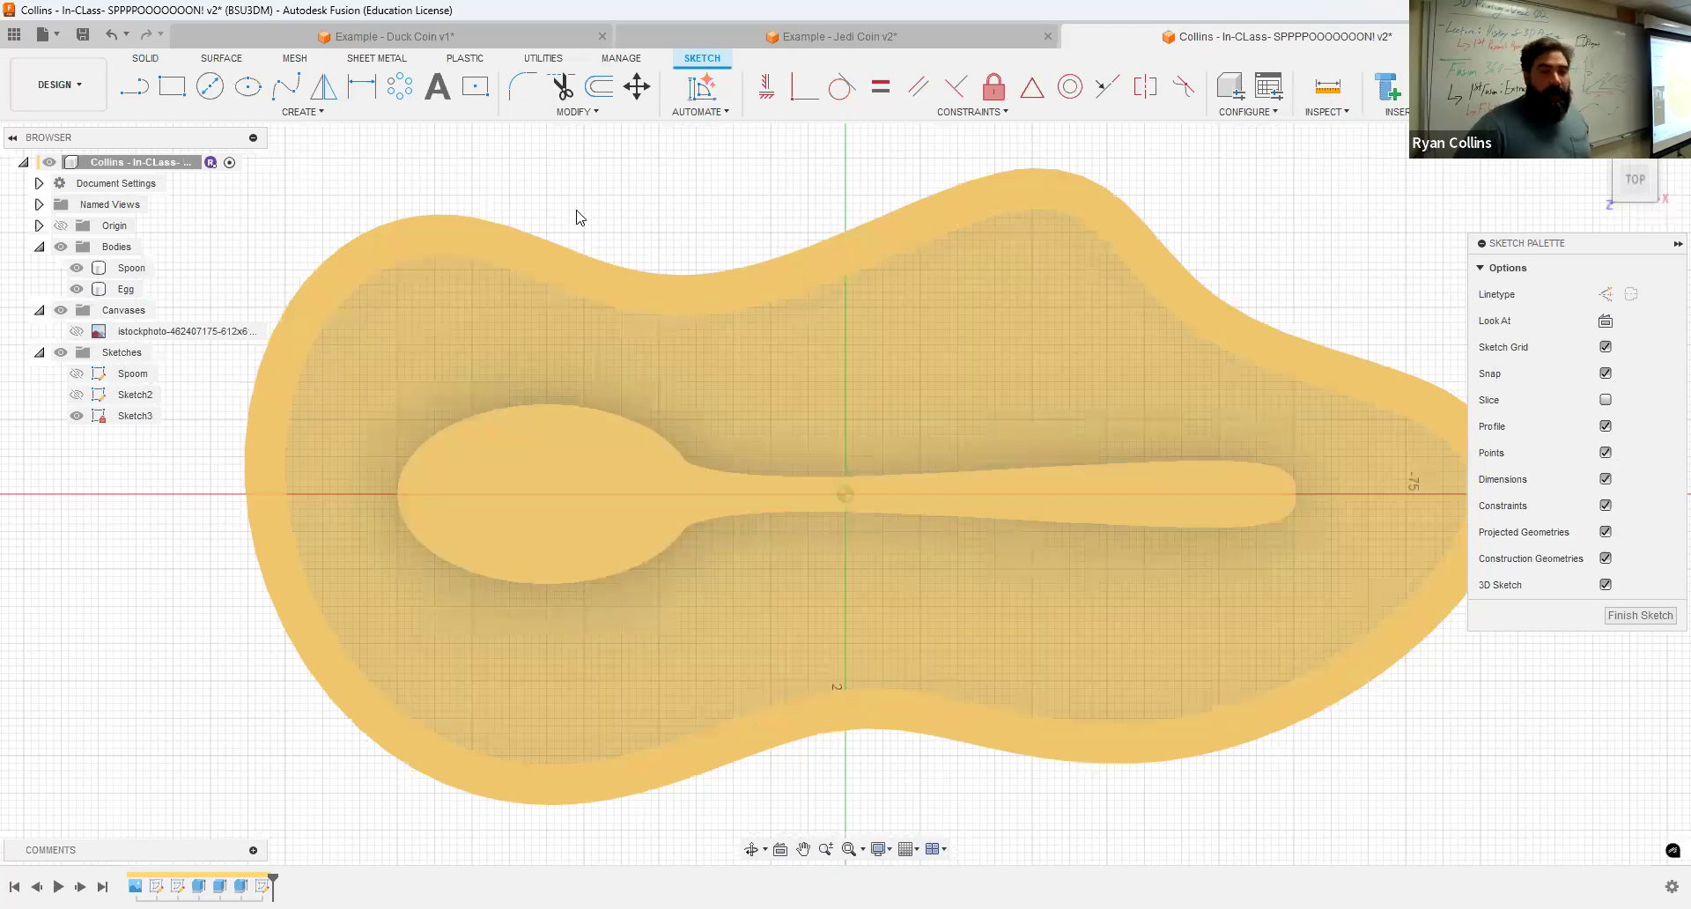
Step: Create a text box above the spoon handle containing the text EEEEEGGS
left_click(437, 88)
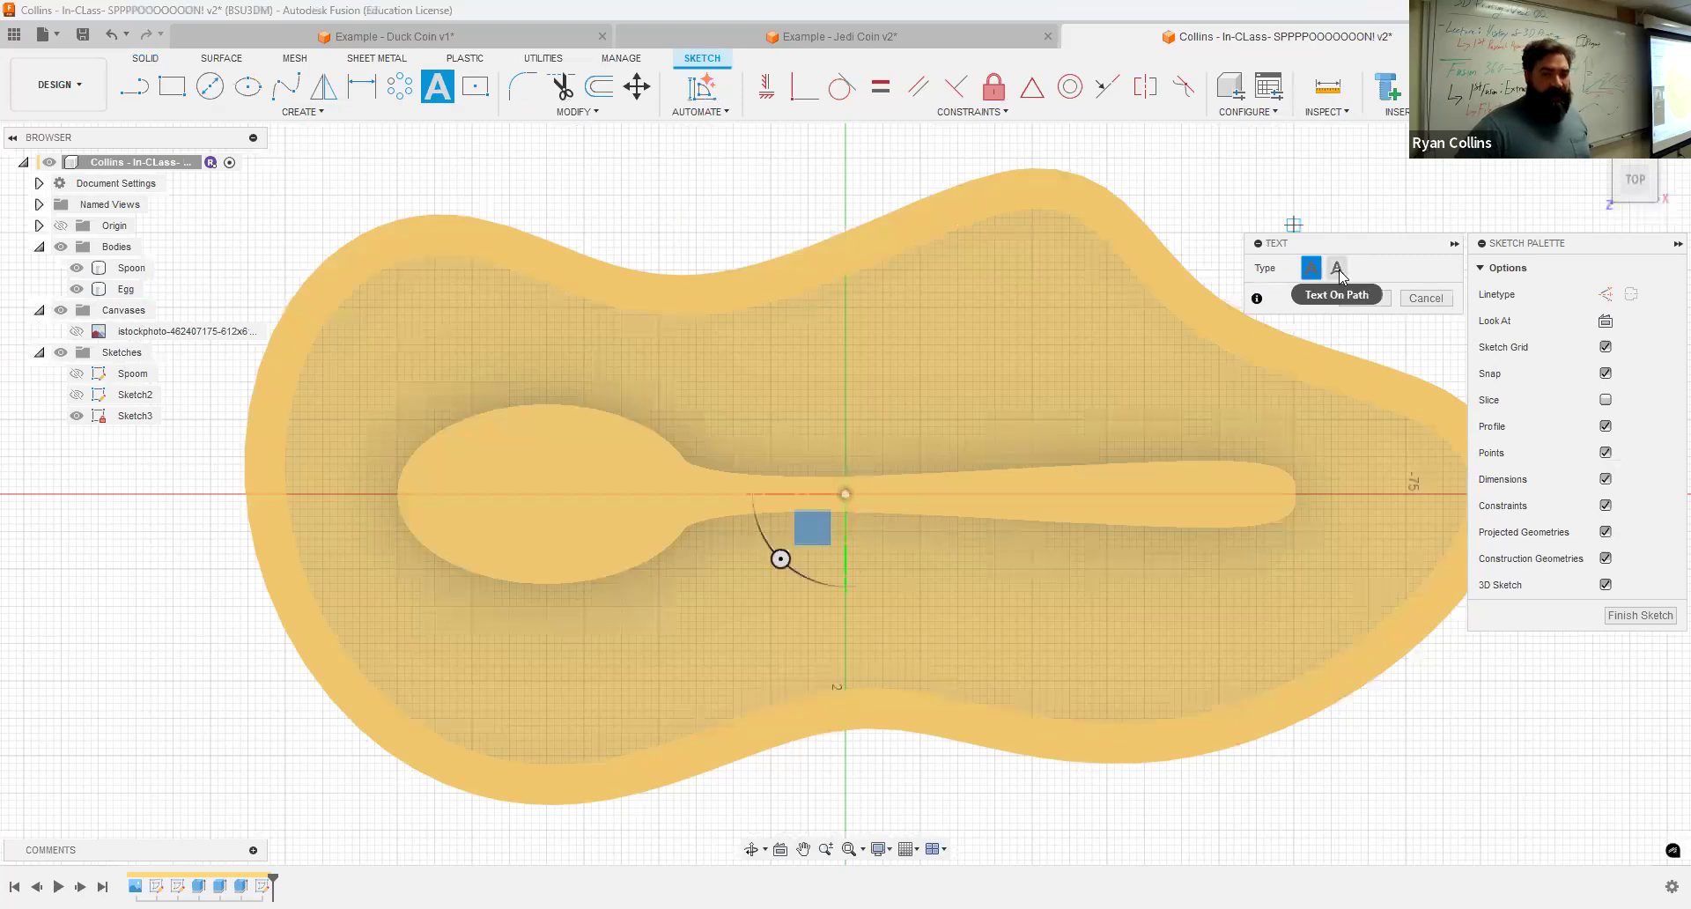
left_click(740, 321)
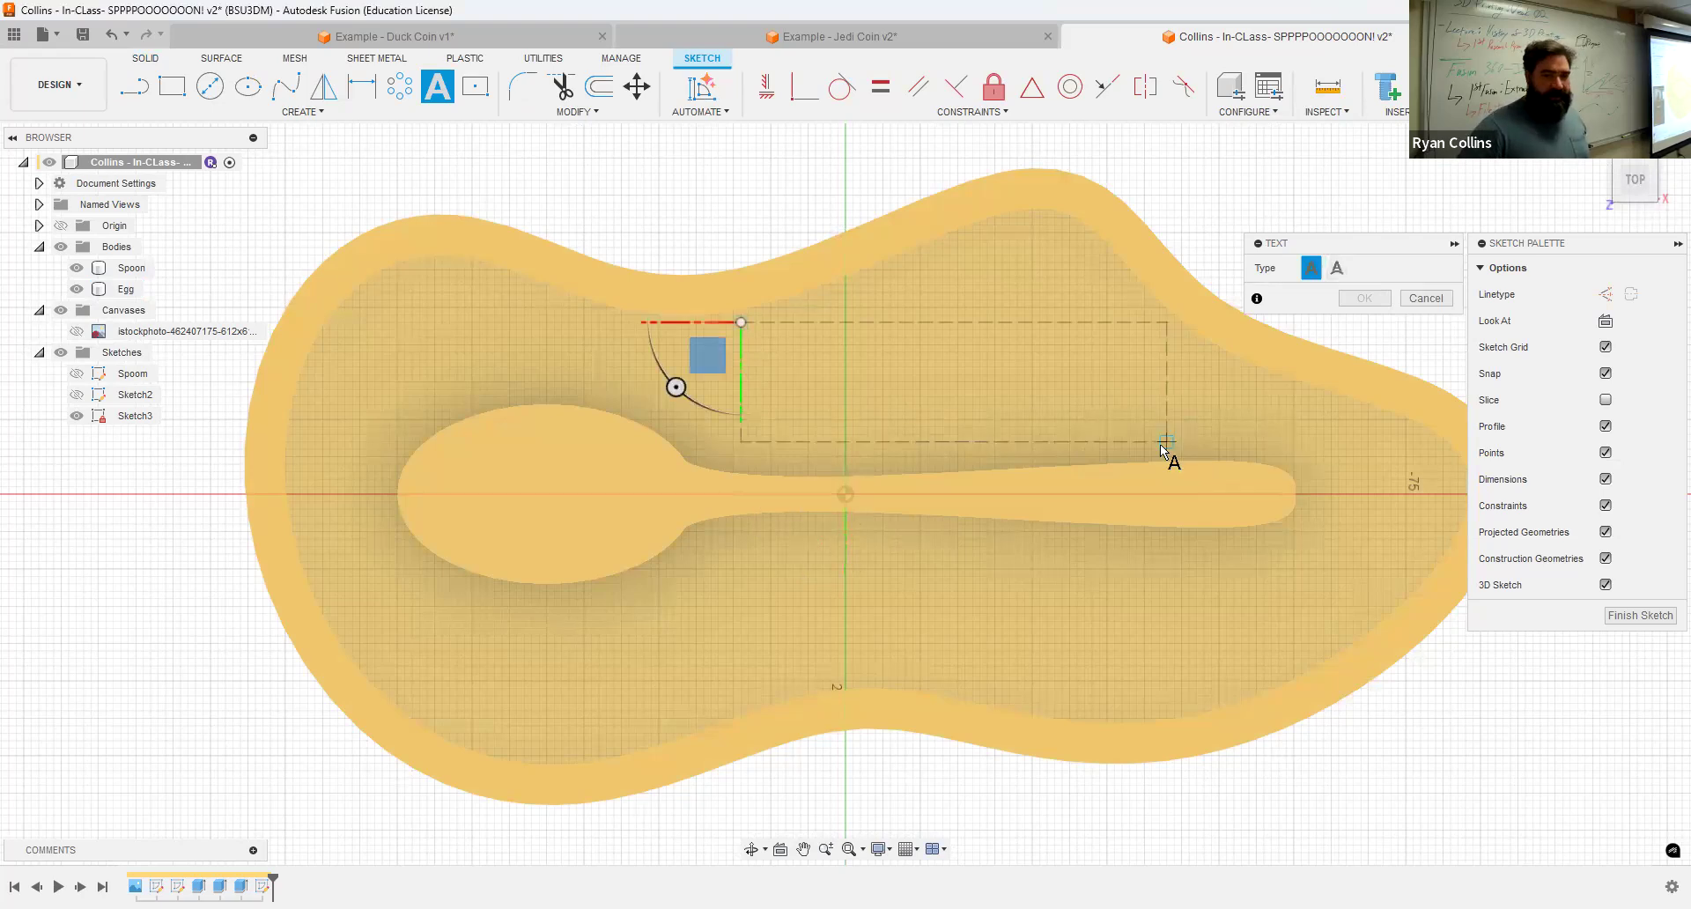
left_click(1111, 435)
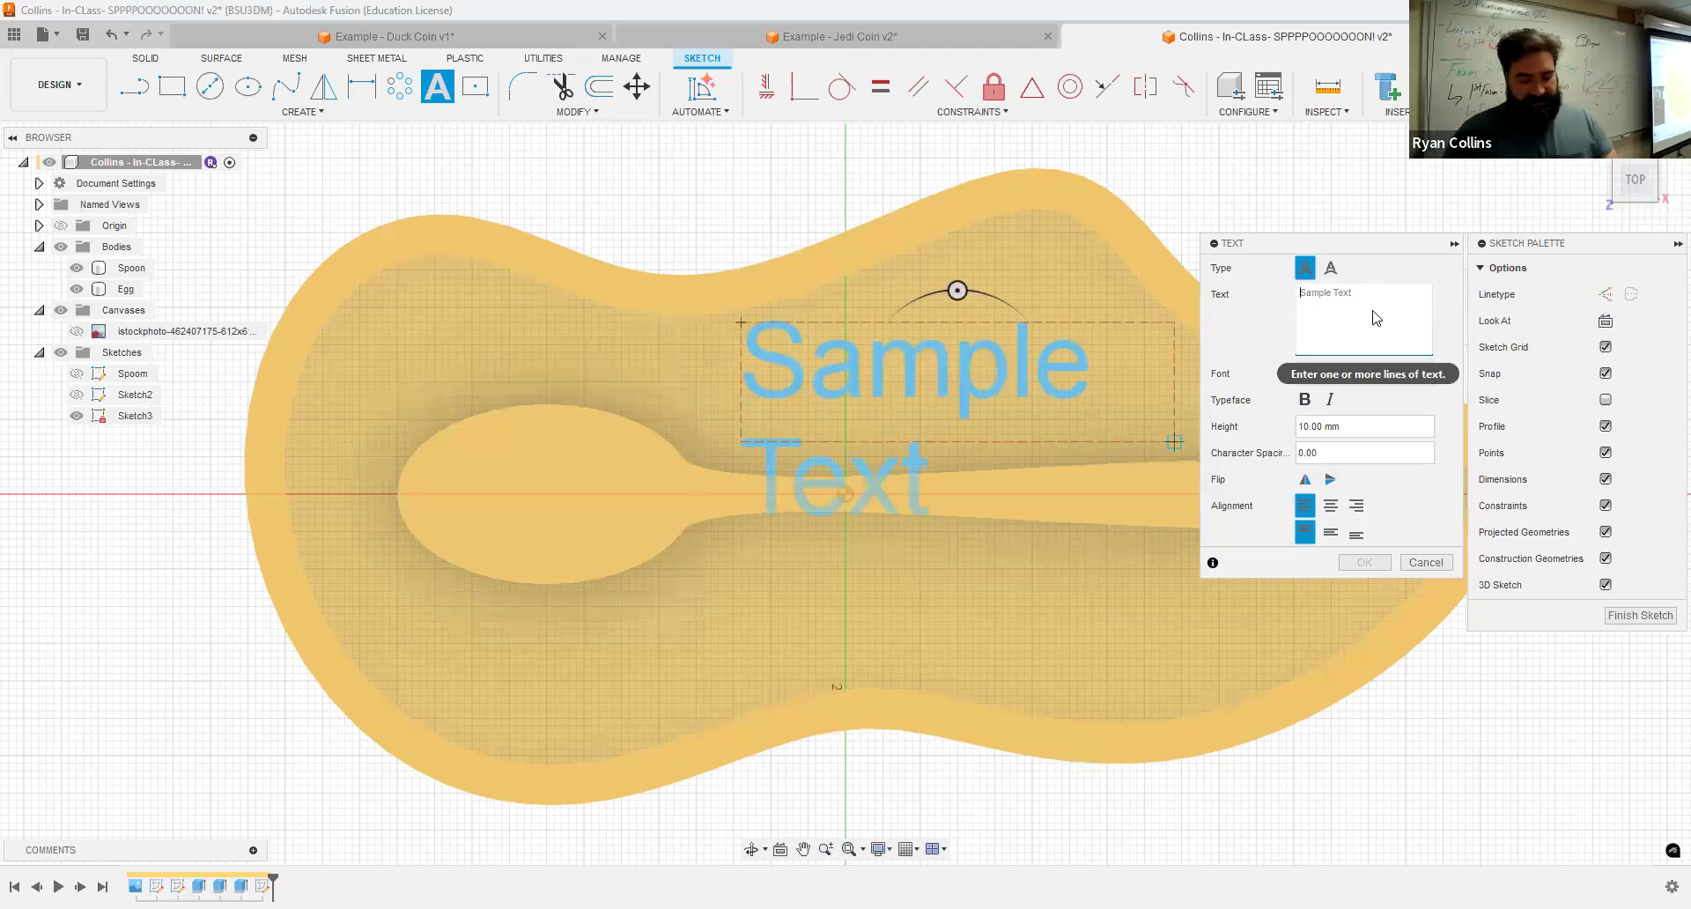
type("E")
key("BackSpace")
type("EEEEEGGS")
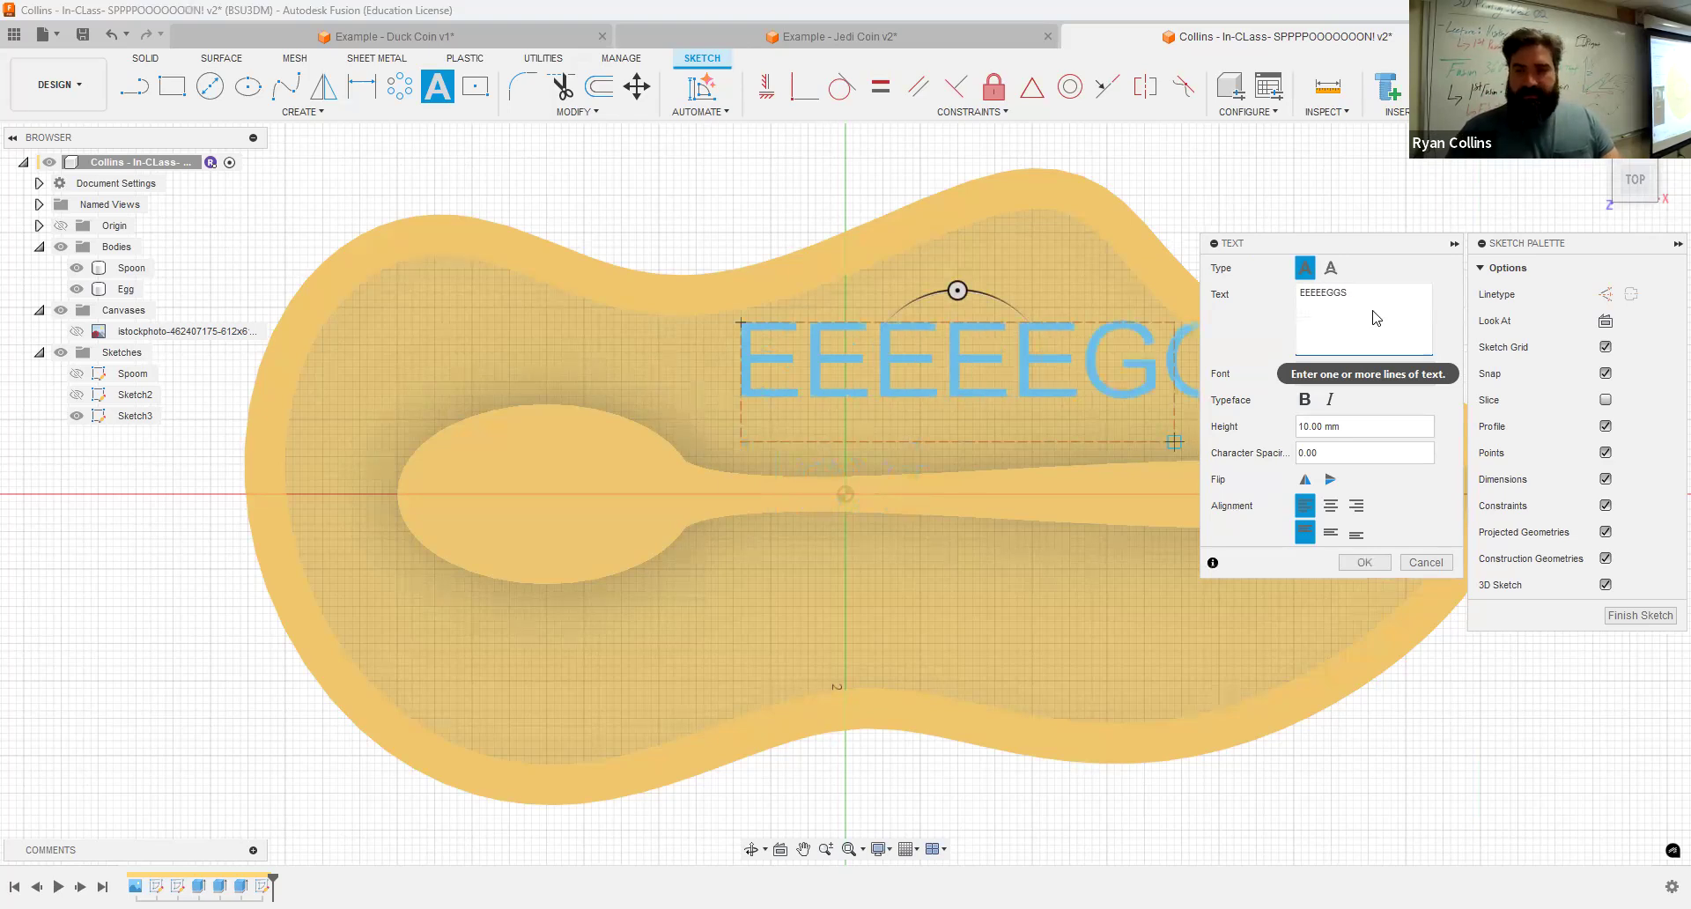
Step: Set the text height to 8 mm
middle_click_drag(1069, 554, 832, 523)
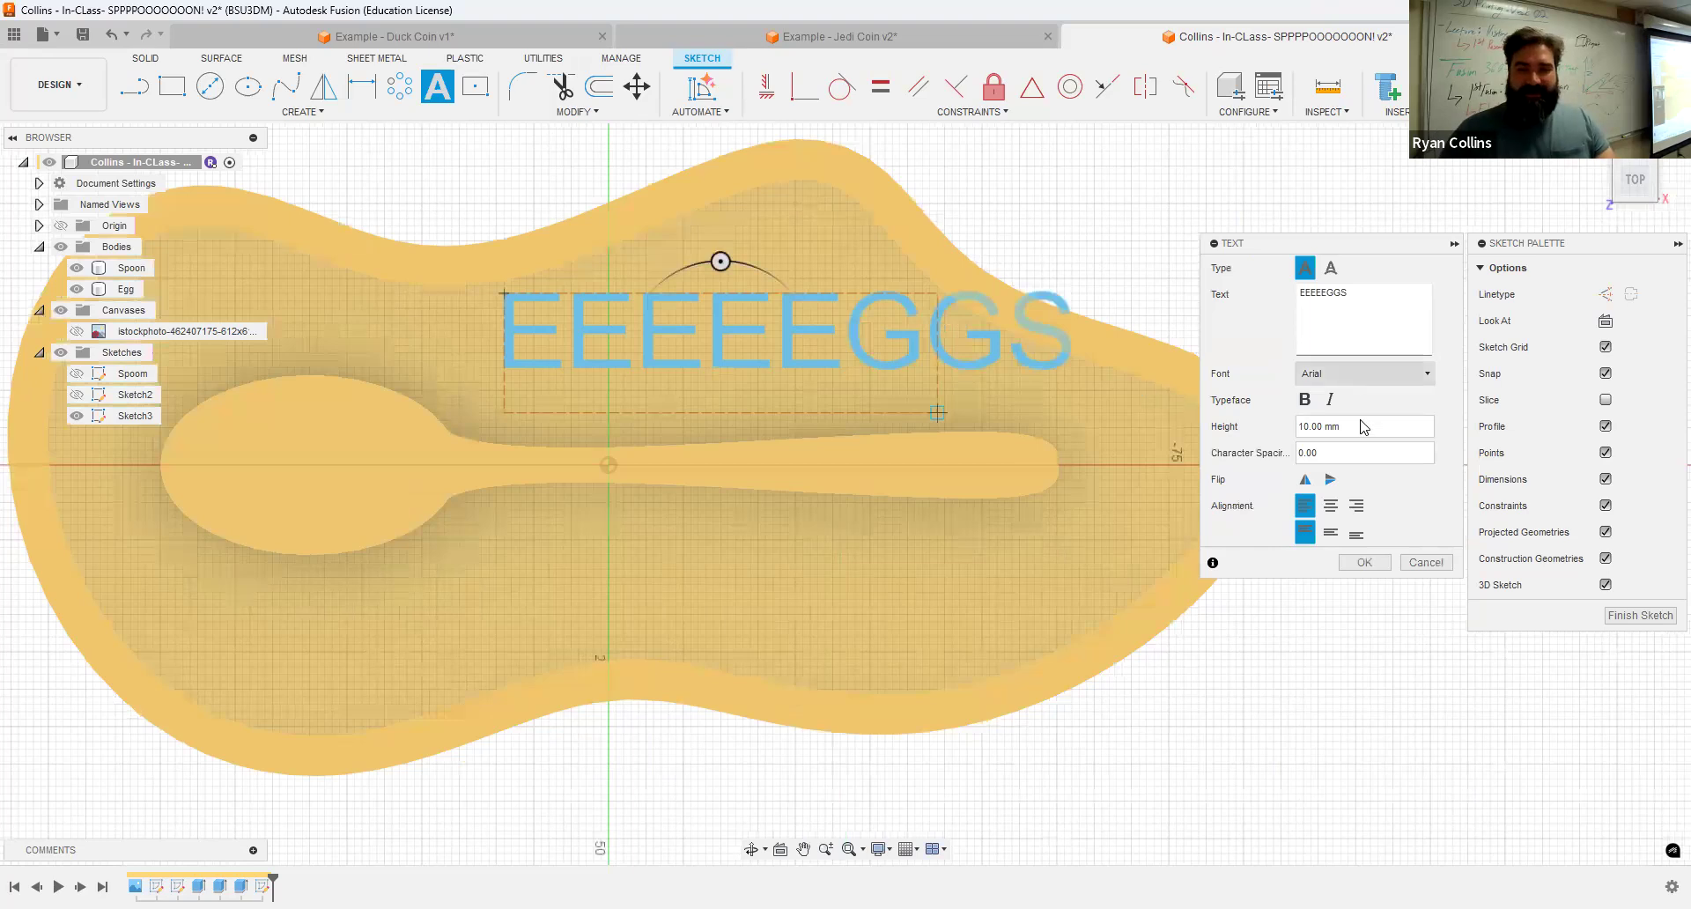
left_click(1388, 428)
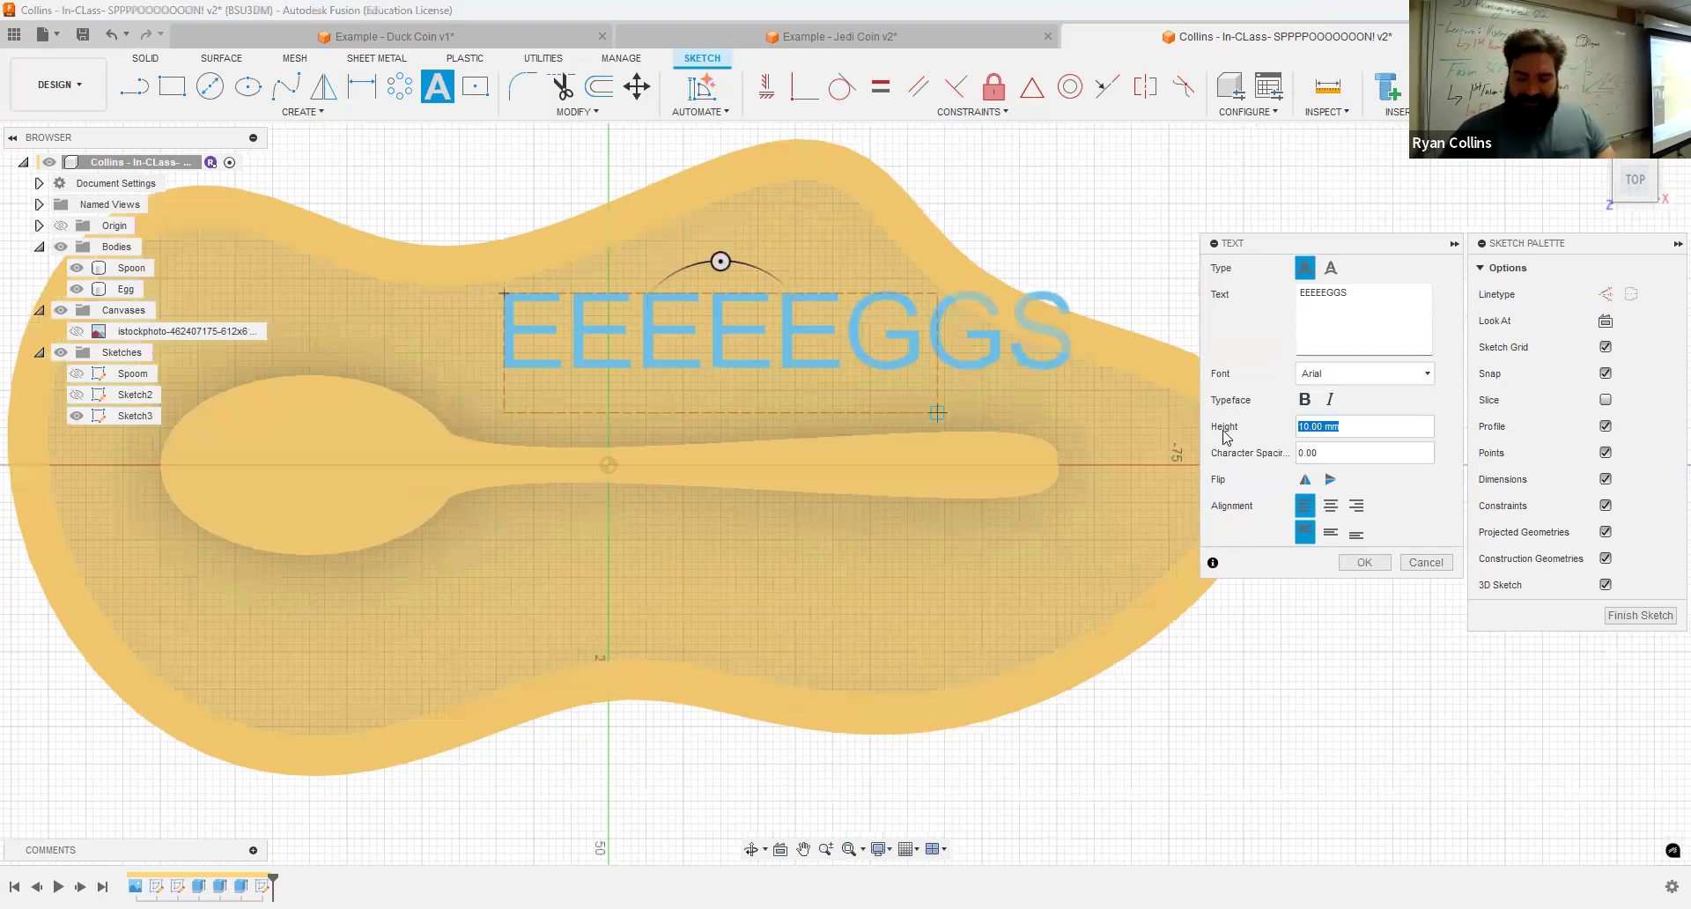
type("87")
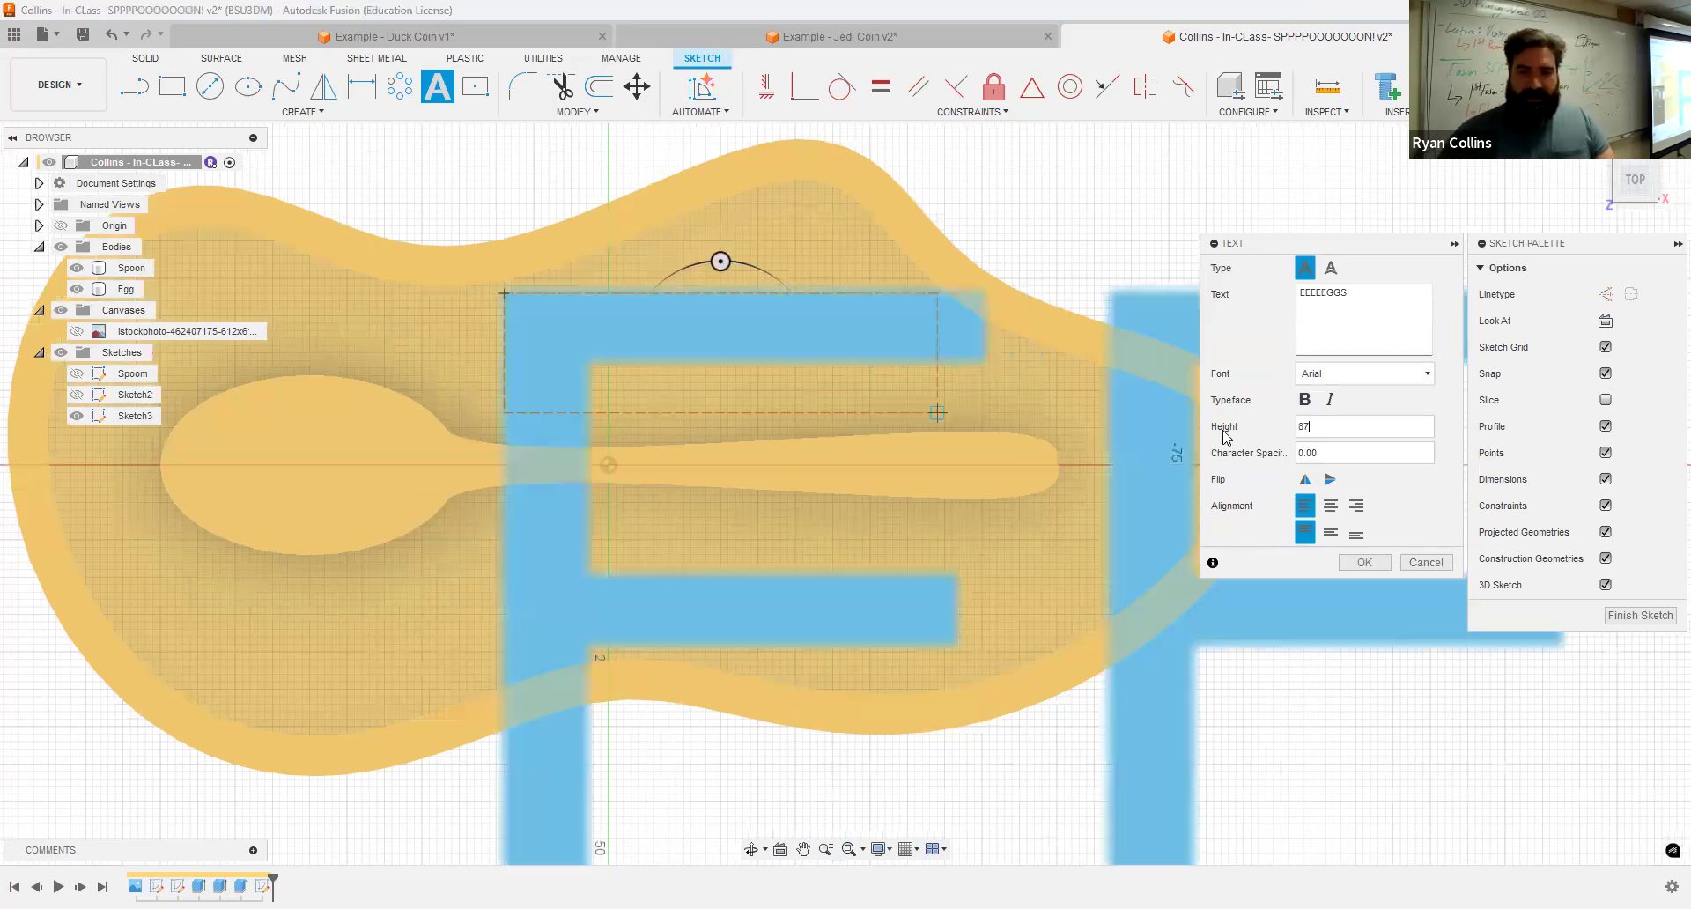
key("BackSpace")
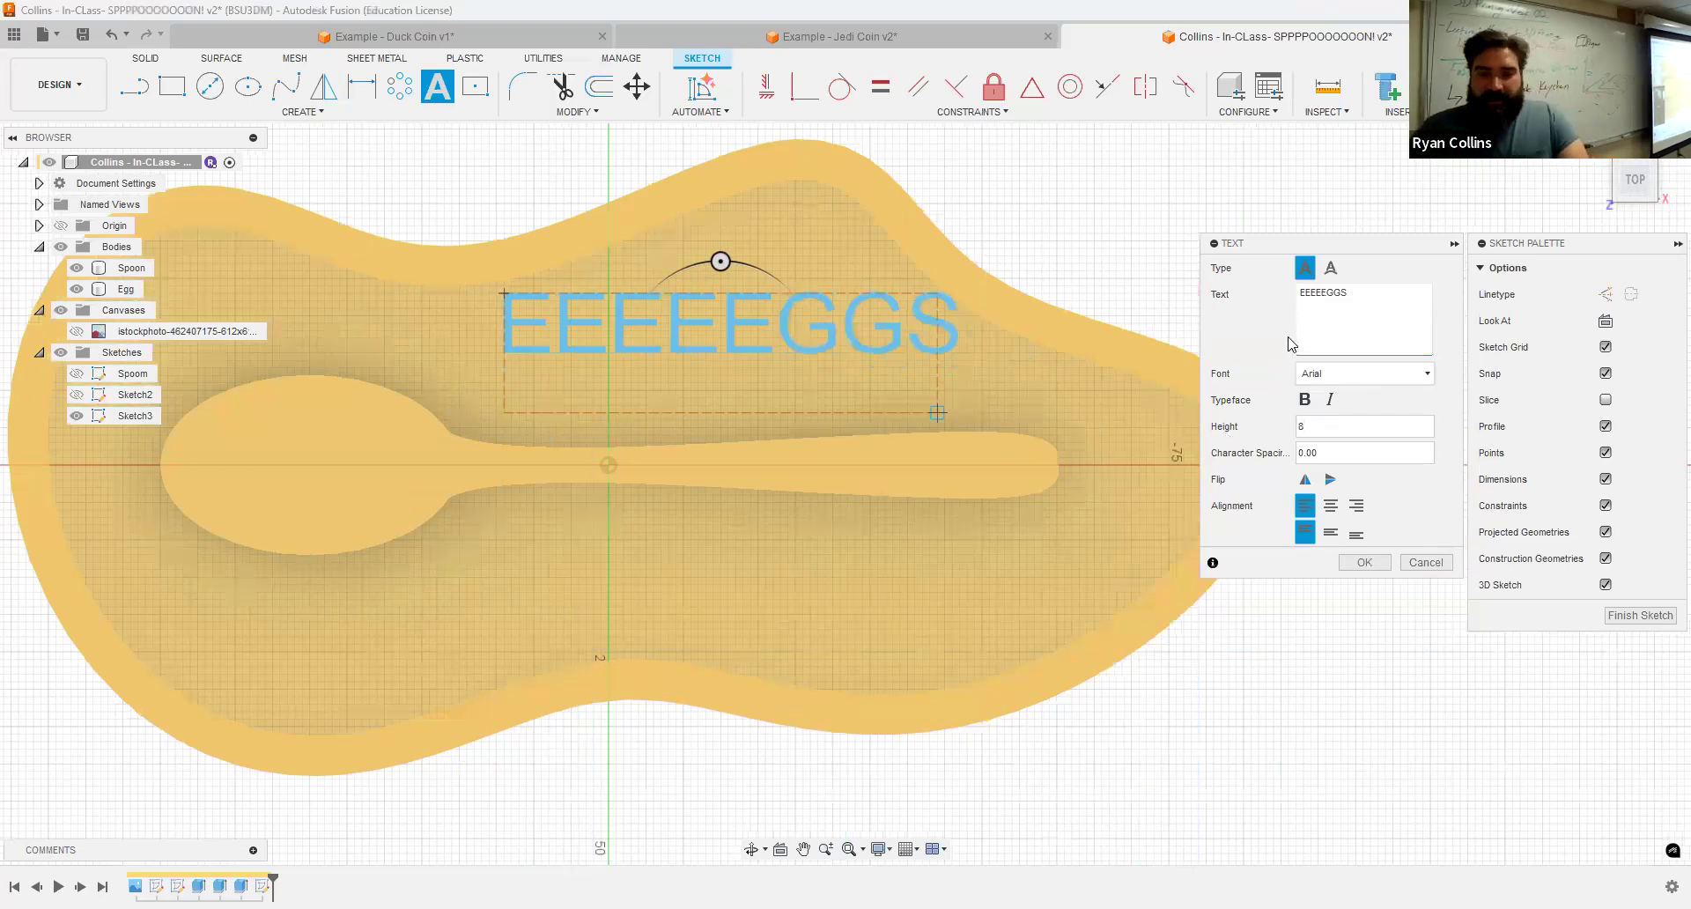
Step: Set the text font to Arial Black and make it bold and italic
left_click(1348, 374)
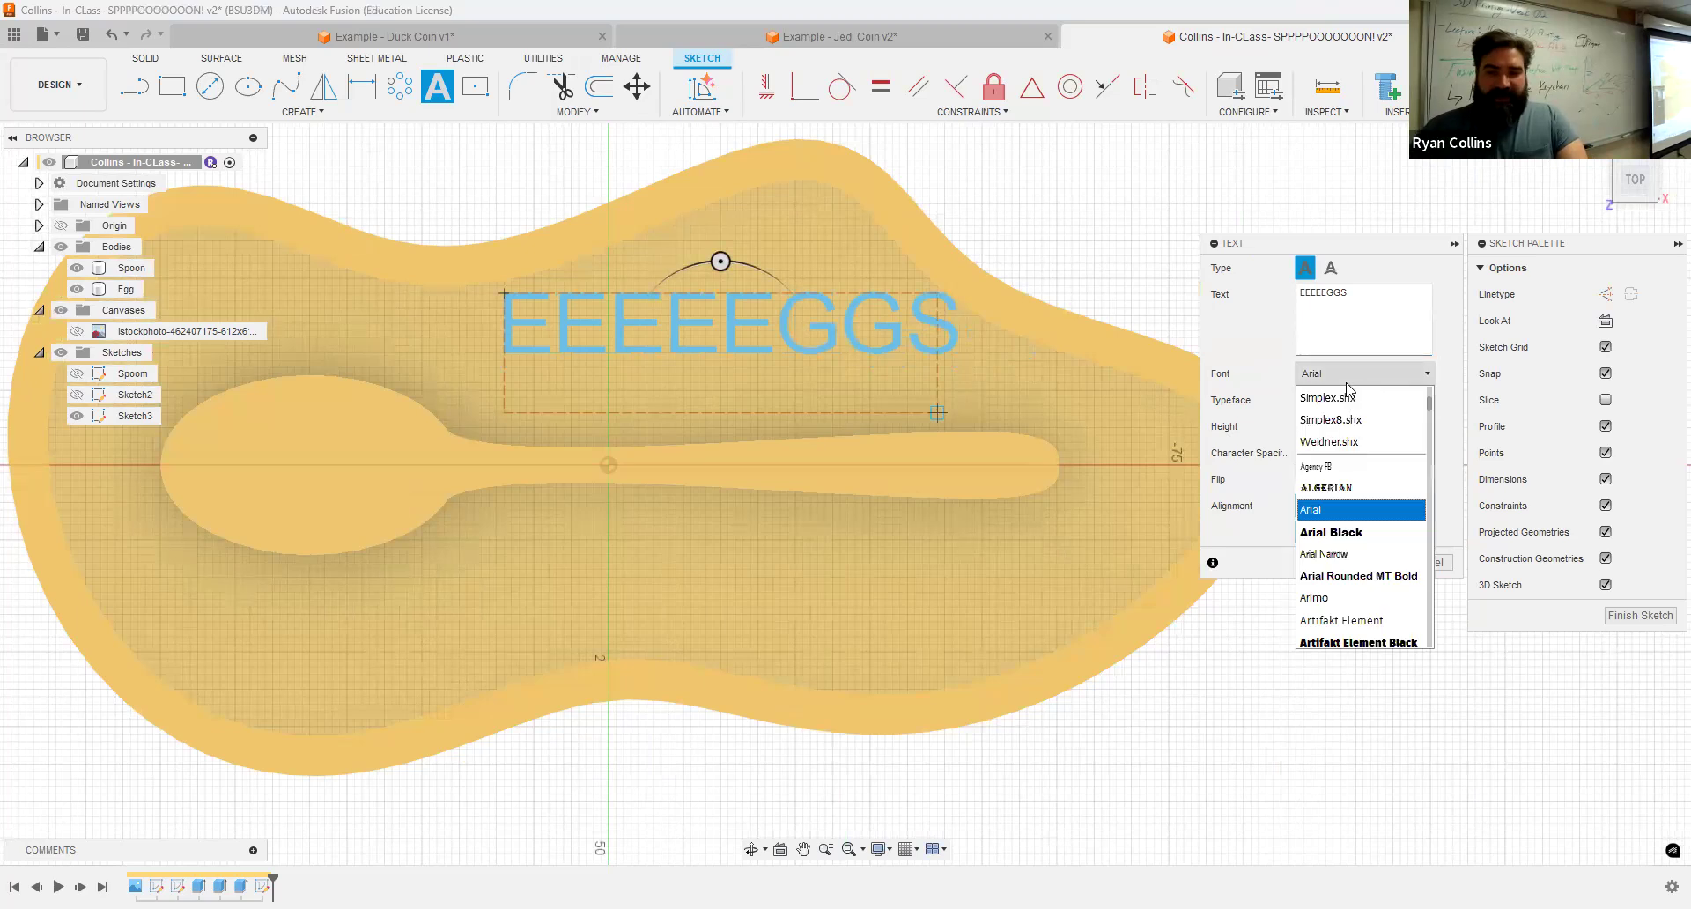
left_click(1347, 489)
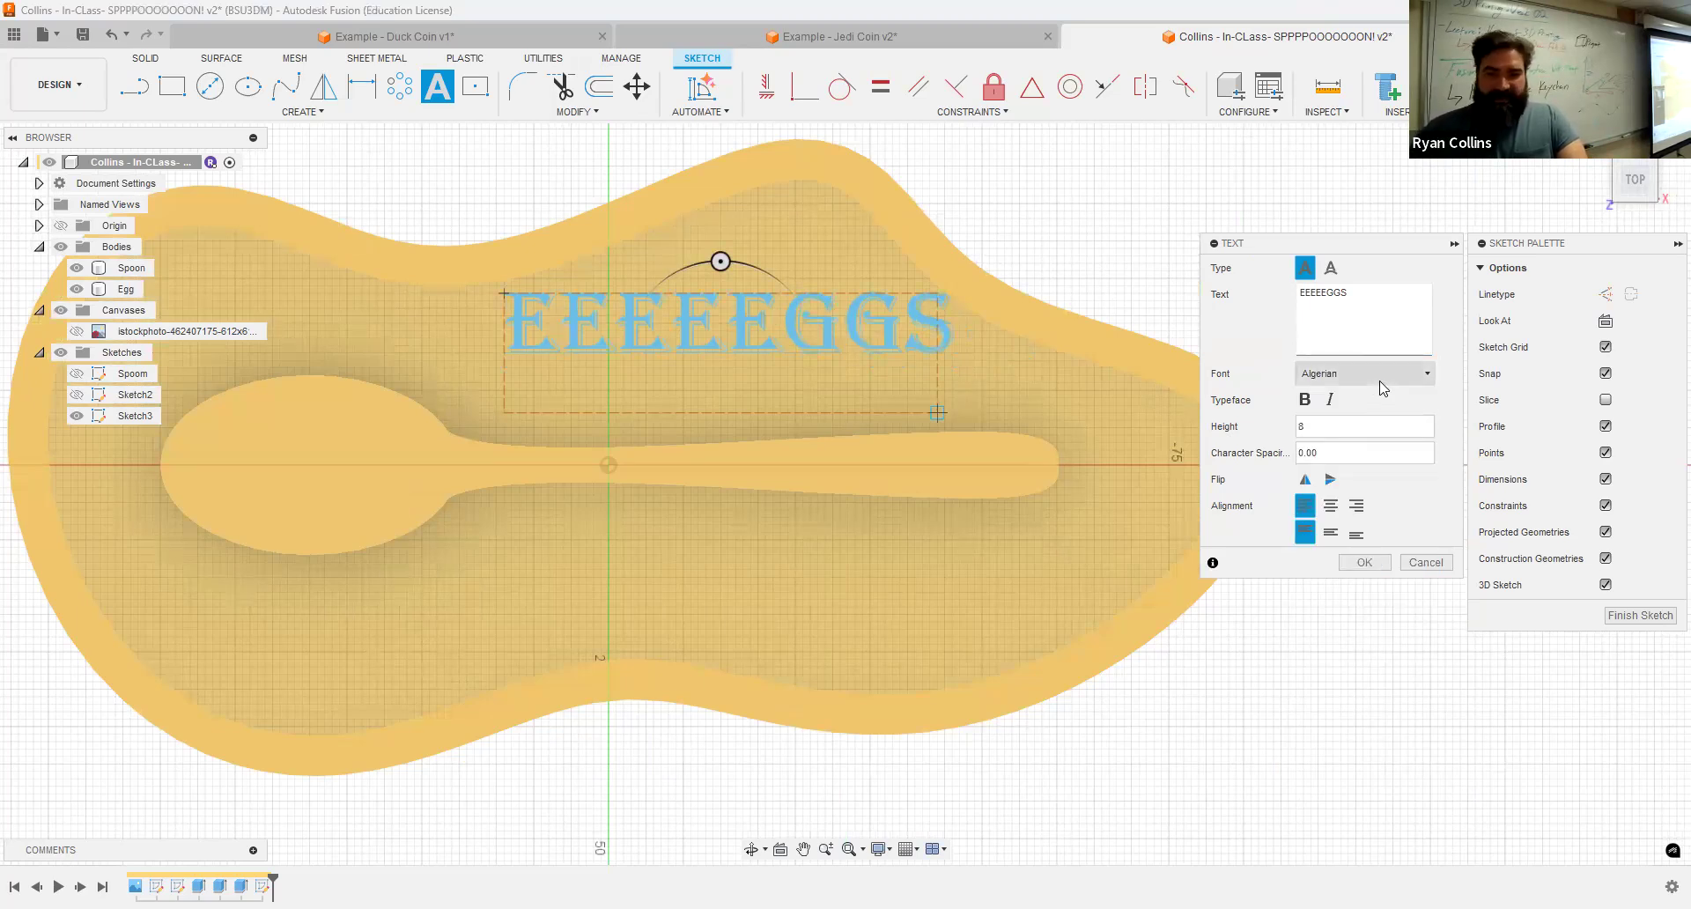
left_click(1379, 381)
left_click(1362, 554)
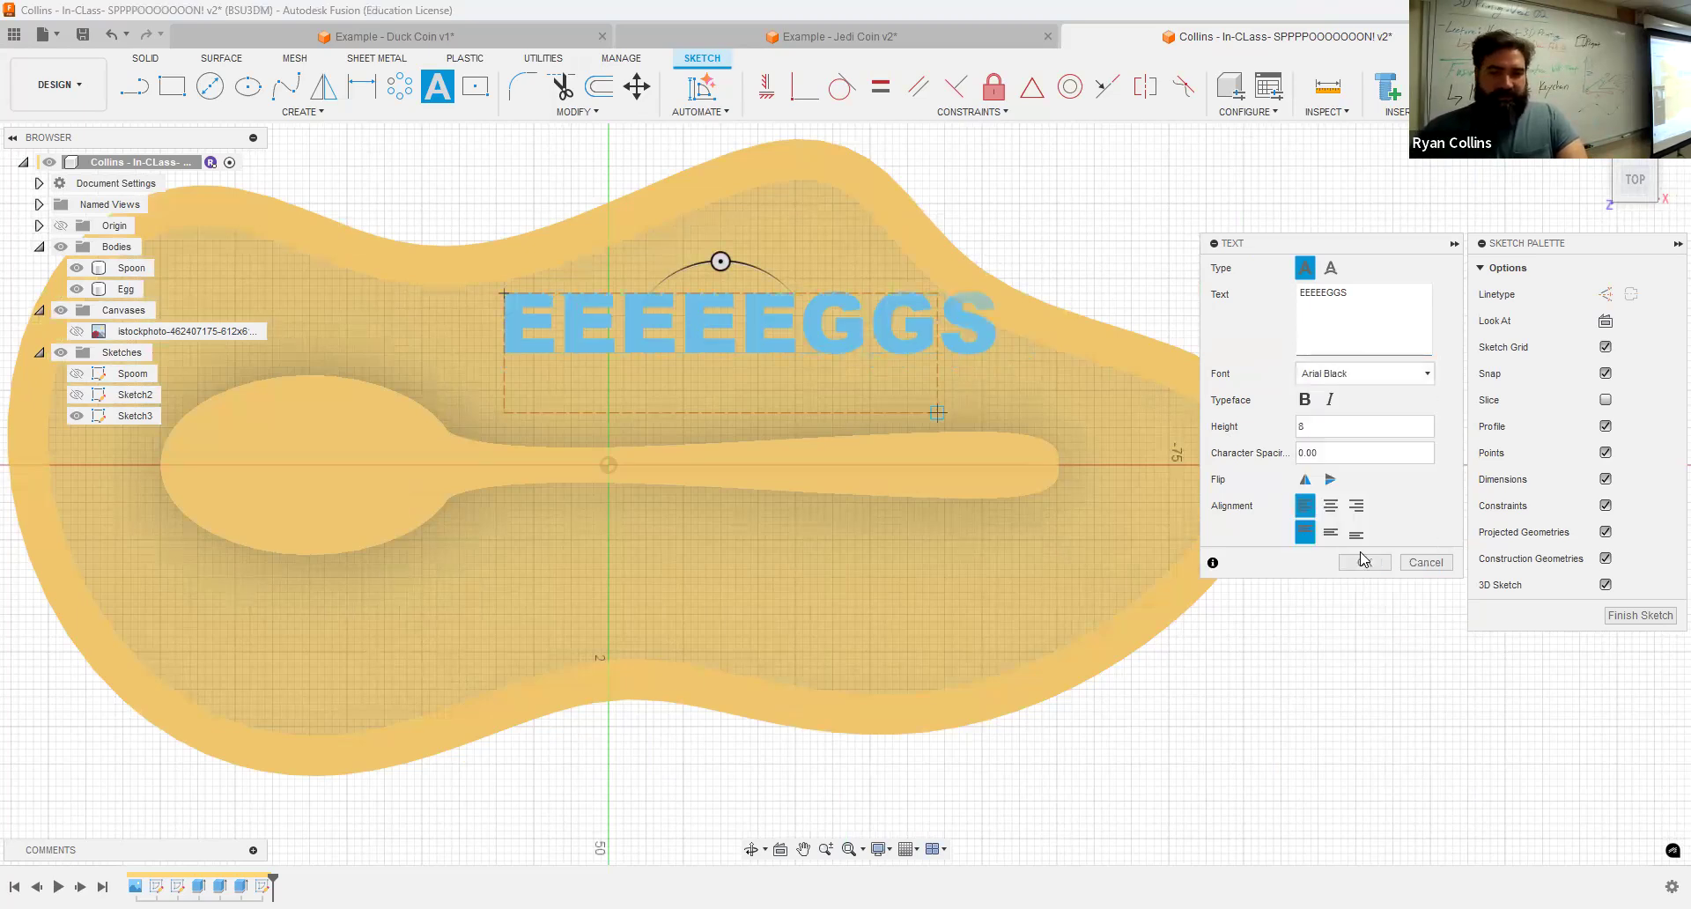
left_click(1308, 405)
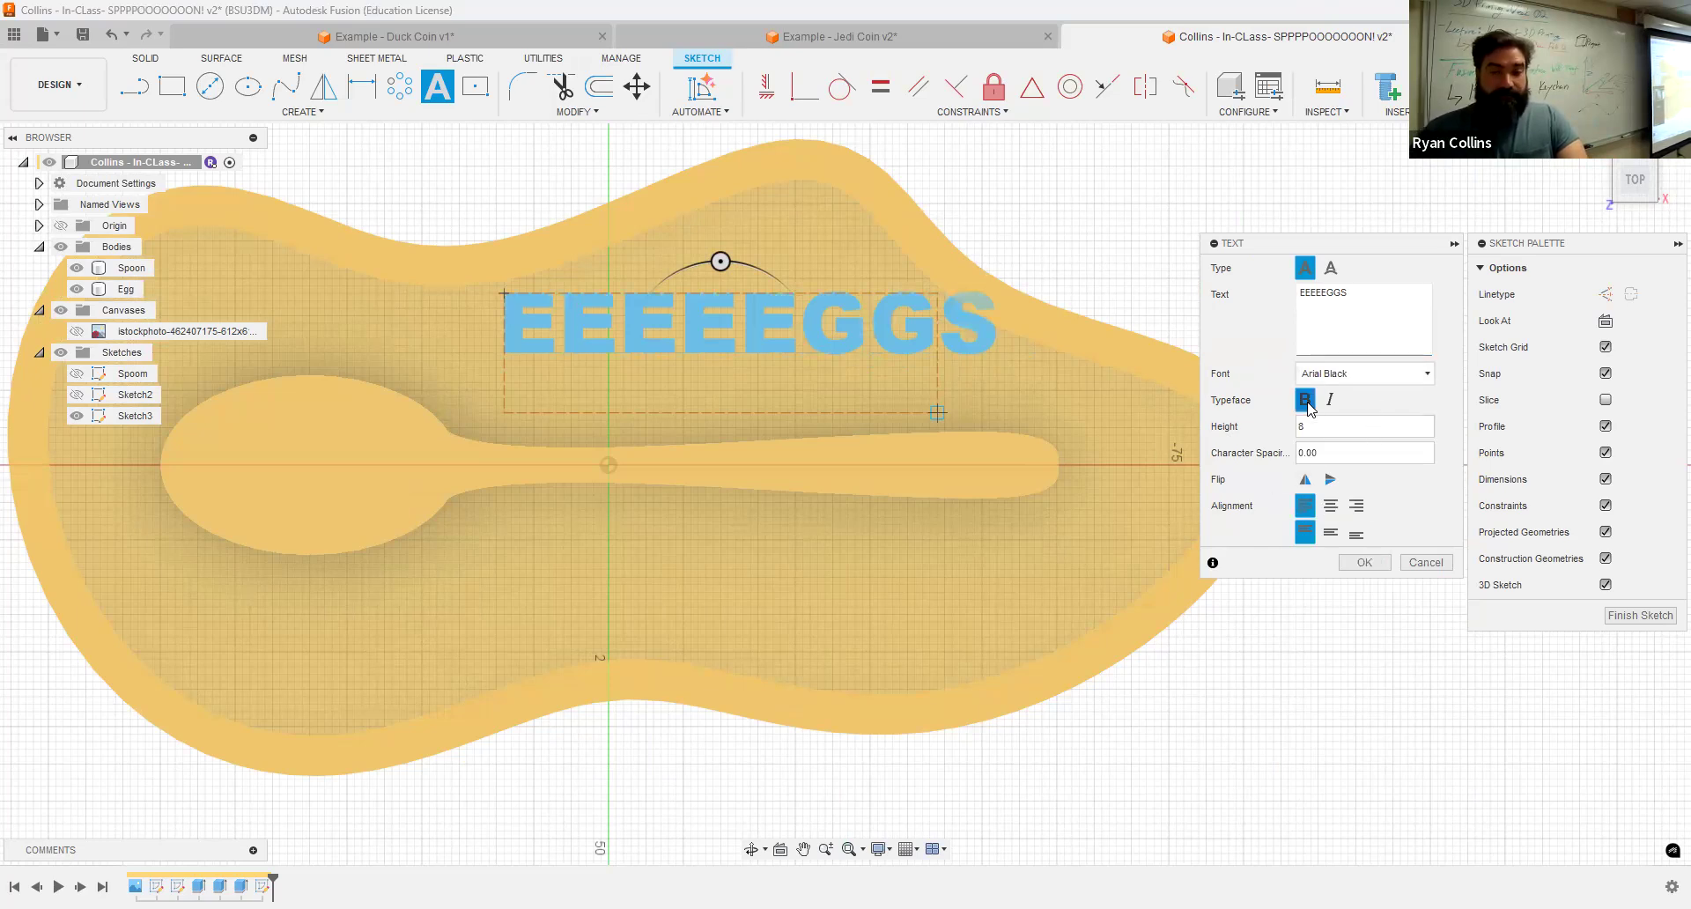
left_click(1331, 401)
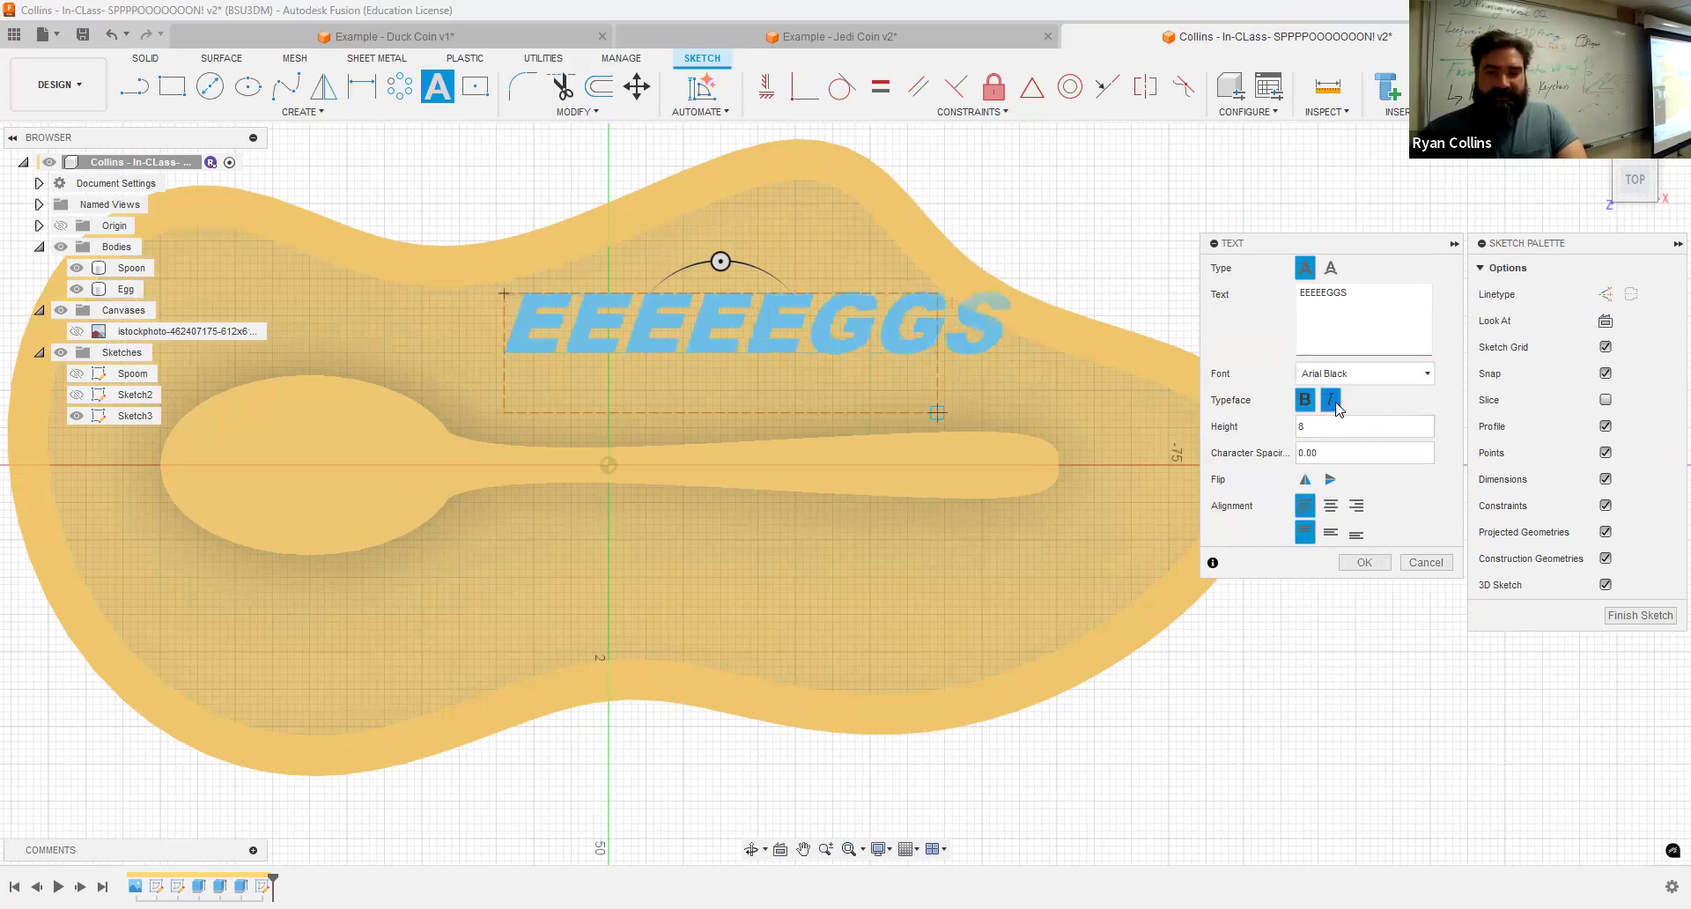
Step: Center-align the EEEEEGGS text and confirm the text dialog
left_click(1305, 479)
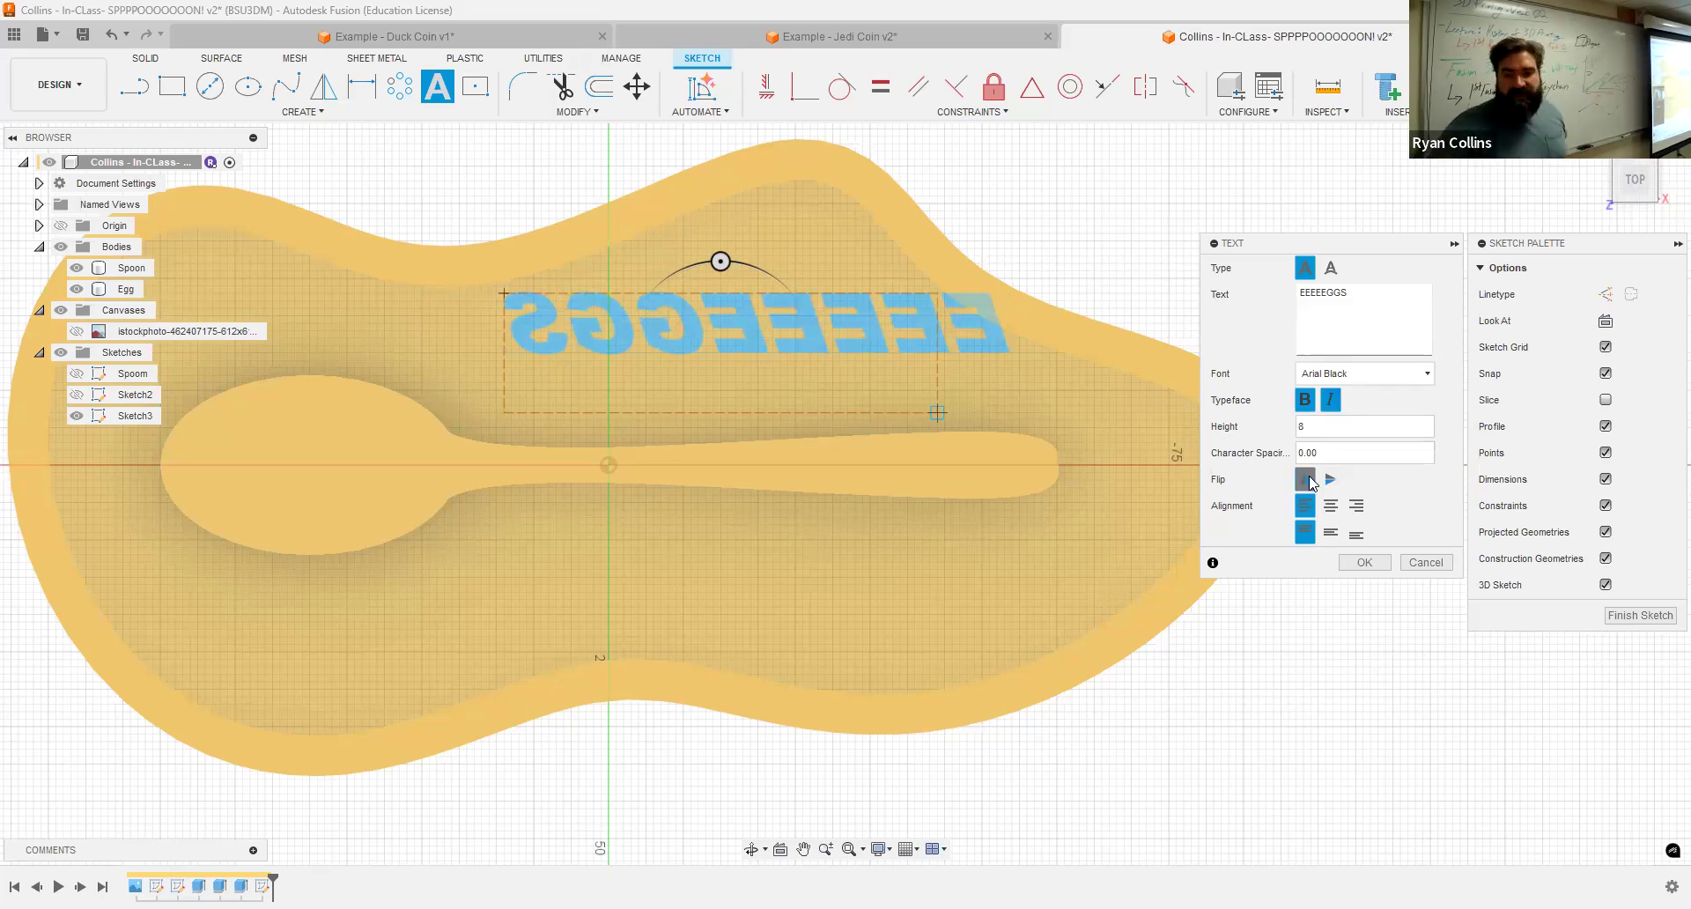
left_click(1308, 480)
left_click(1330, 508)
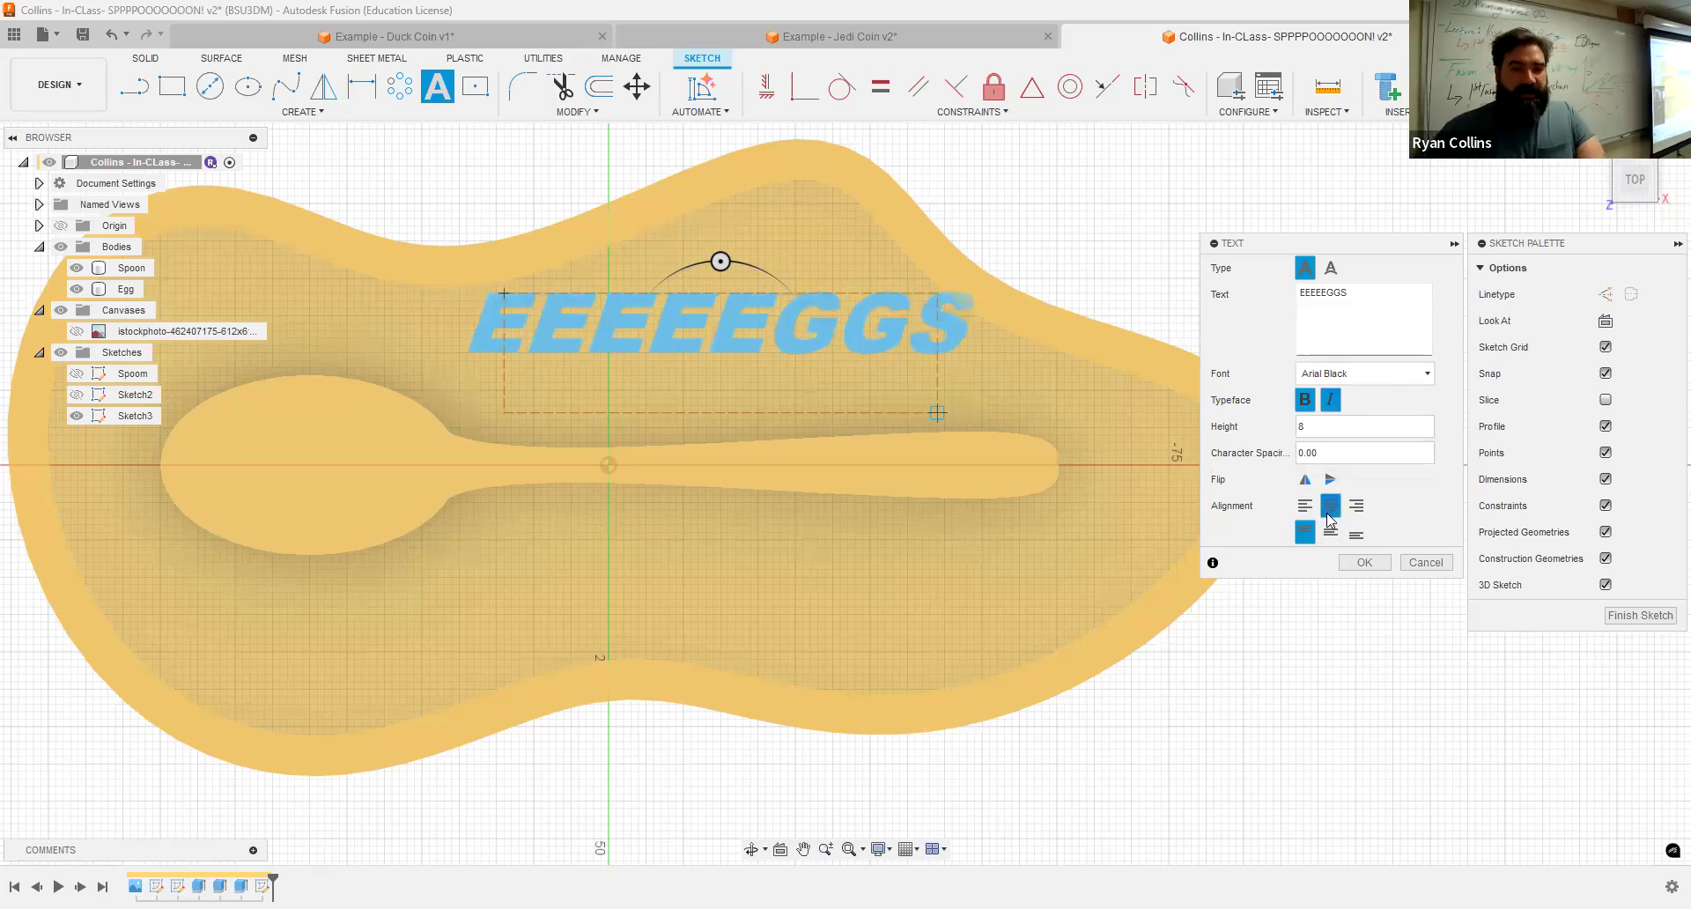
left_click(1362, 563)
Step: Draw a fit-point spline curving across the base below the spoon
scroll(666, 613, "down", 3)
mouse_move(299, 639)
middle_mouse_down()
mouse_move(546, 572)
mouse_move(621, 521)
middle_mouse_up()
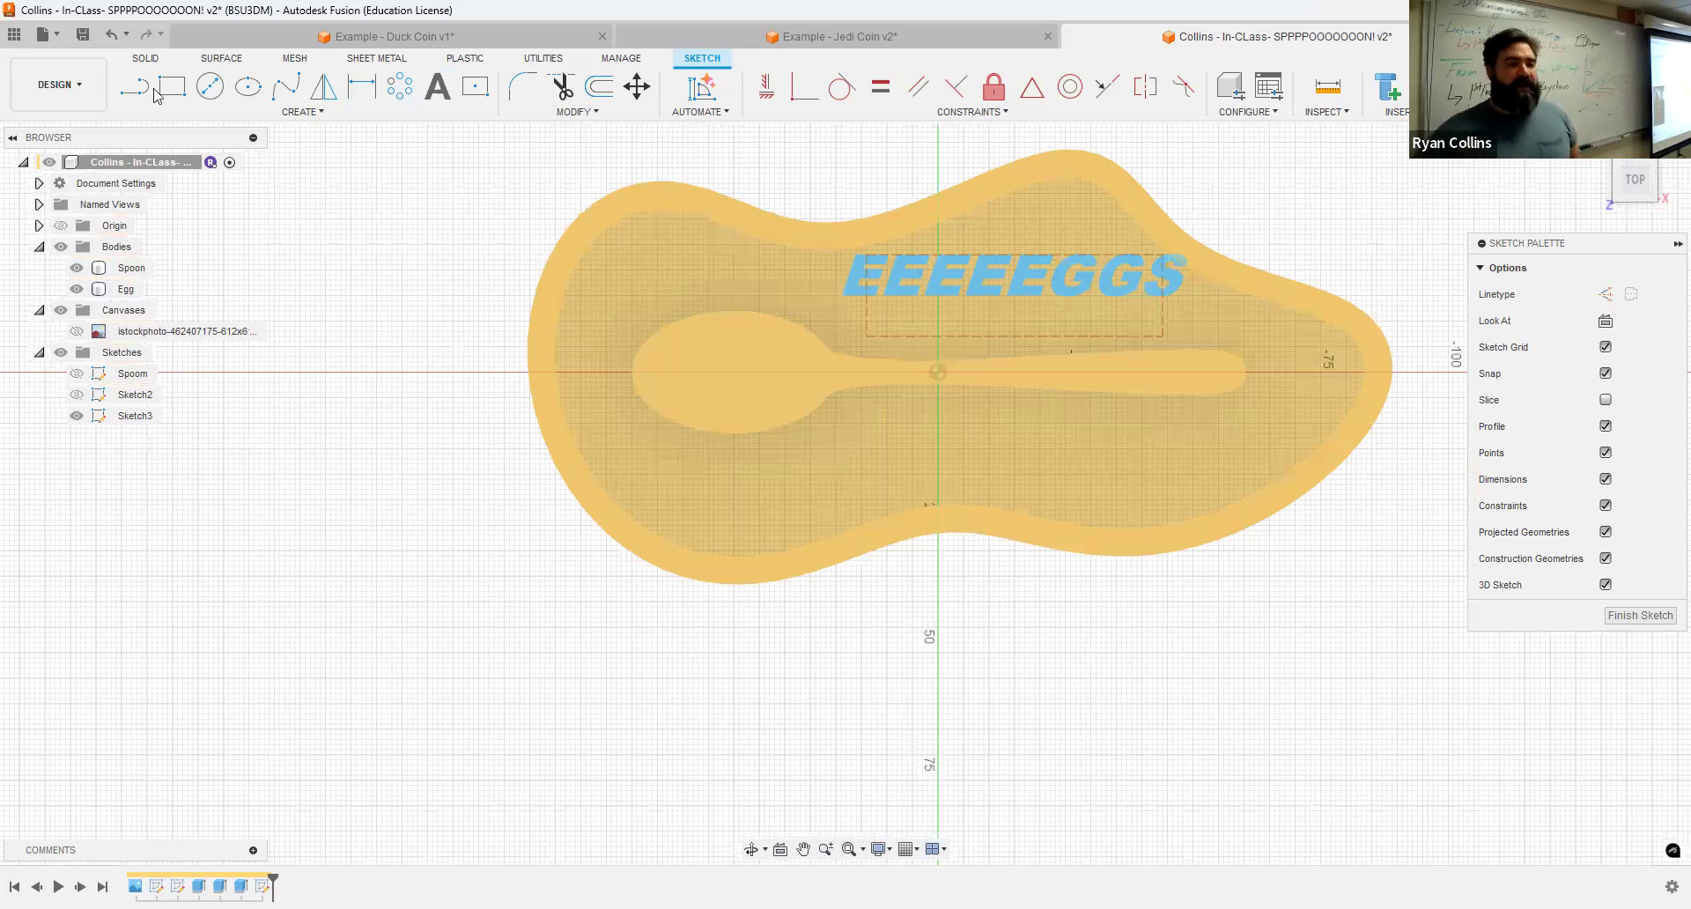
left_click(285, 85)
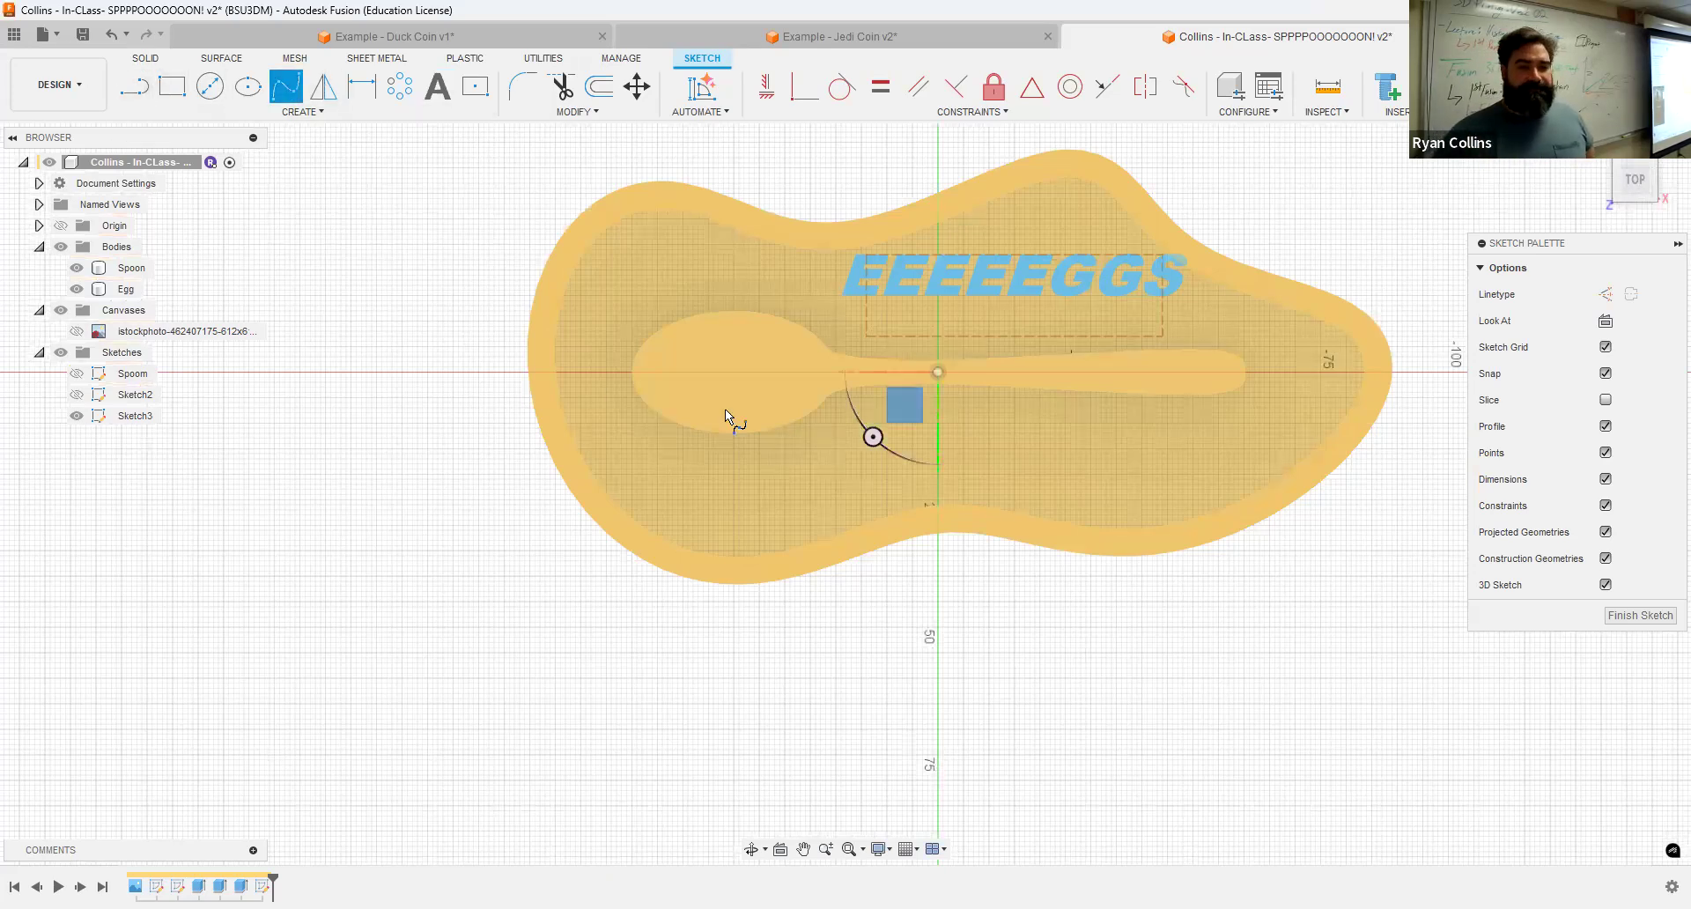
left_click(892, 428)
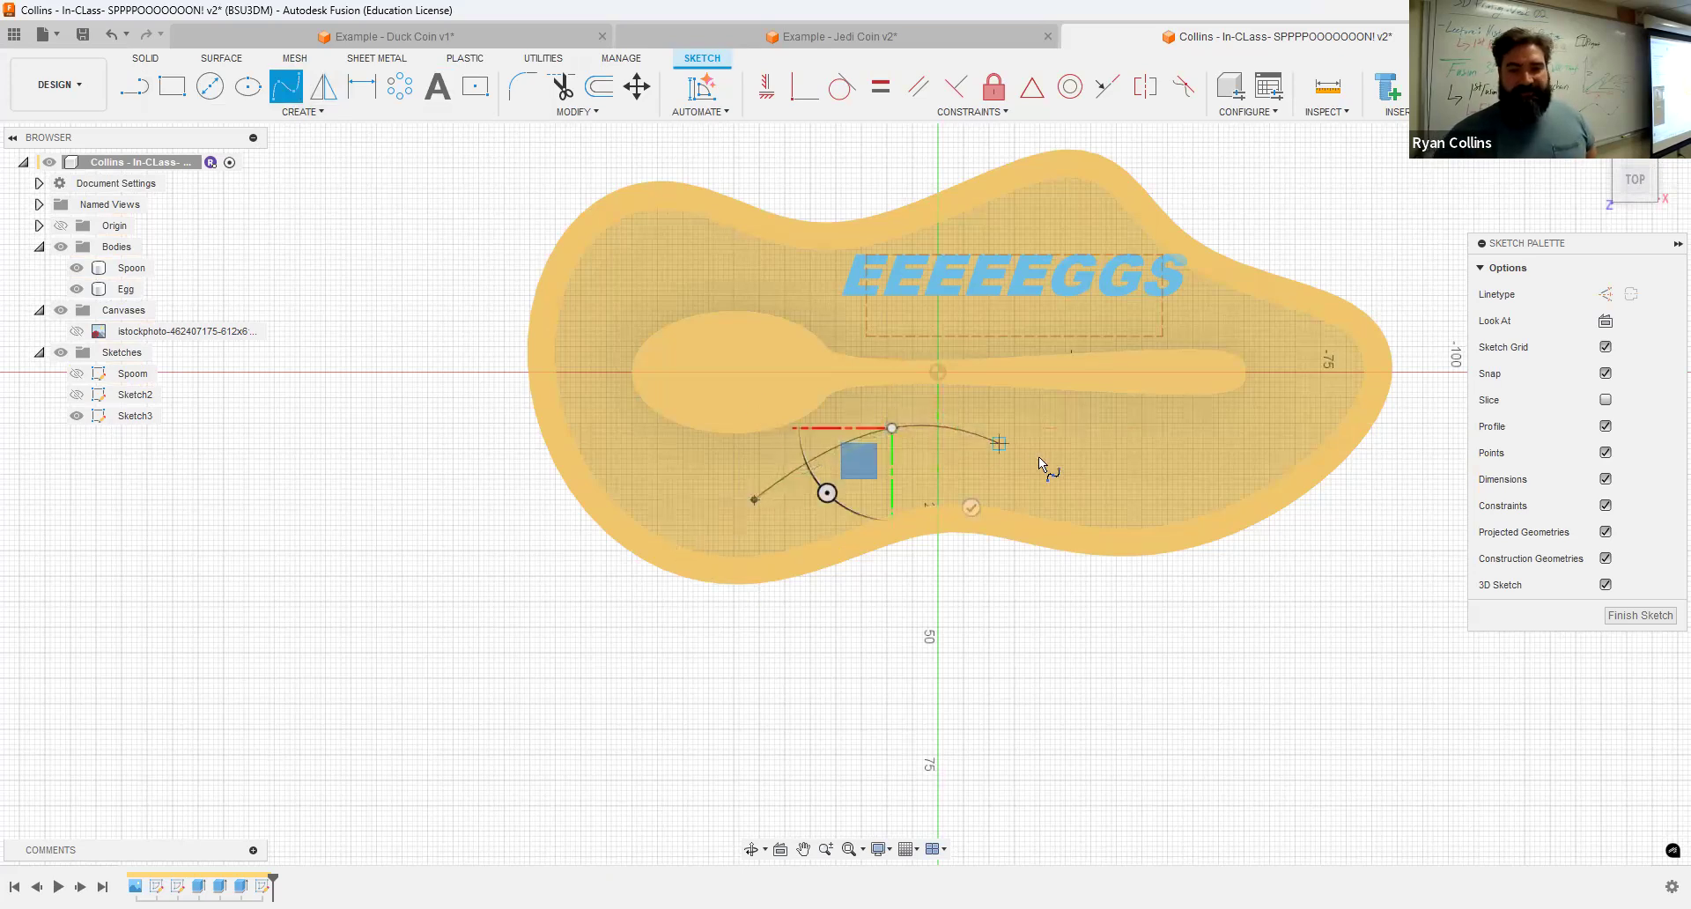
left_click(1040, 453)
left_click(1203, 428)
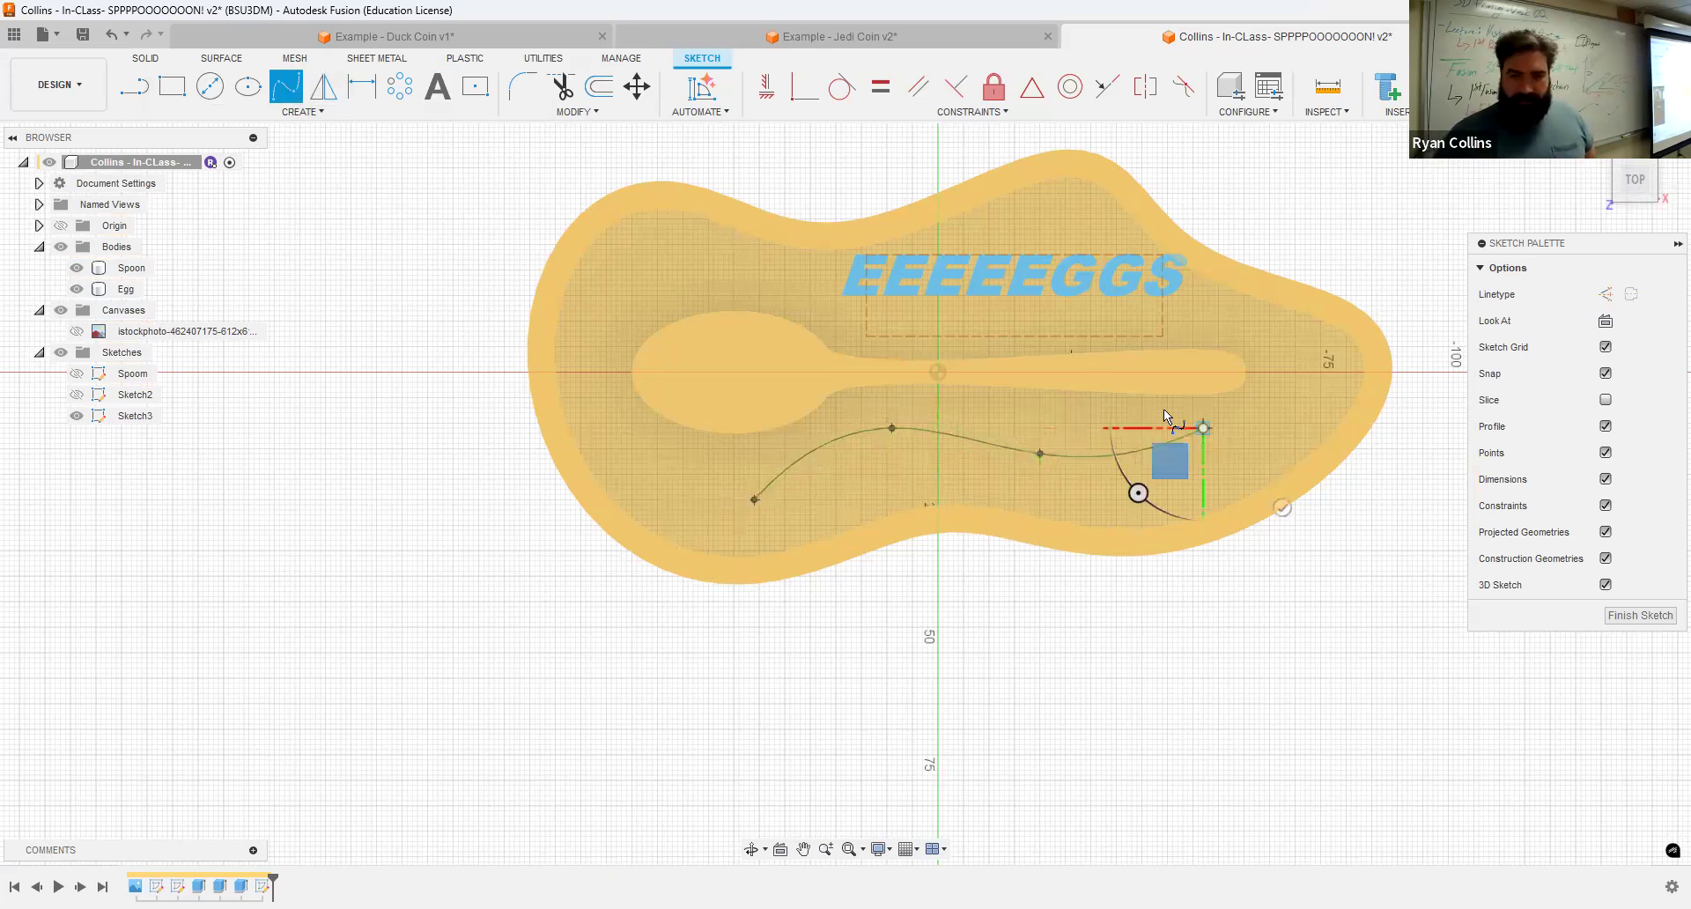
key("Return")
Step: Convert the spline into construction geometry
scroll(801, 479, "up", 5)
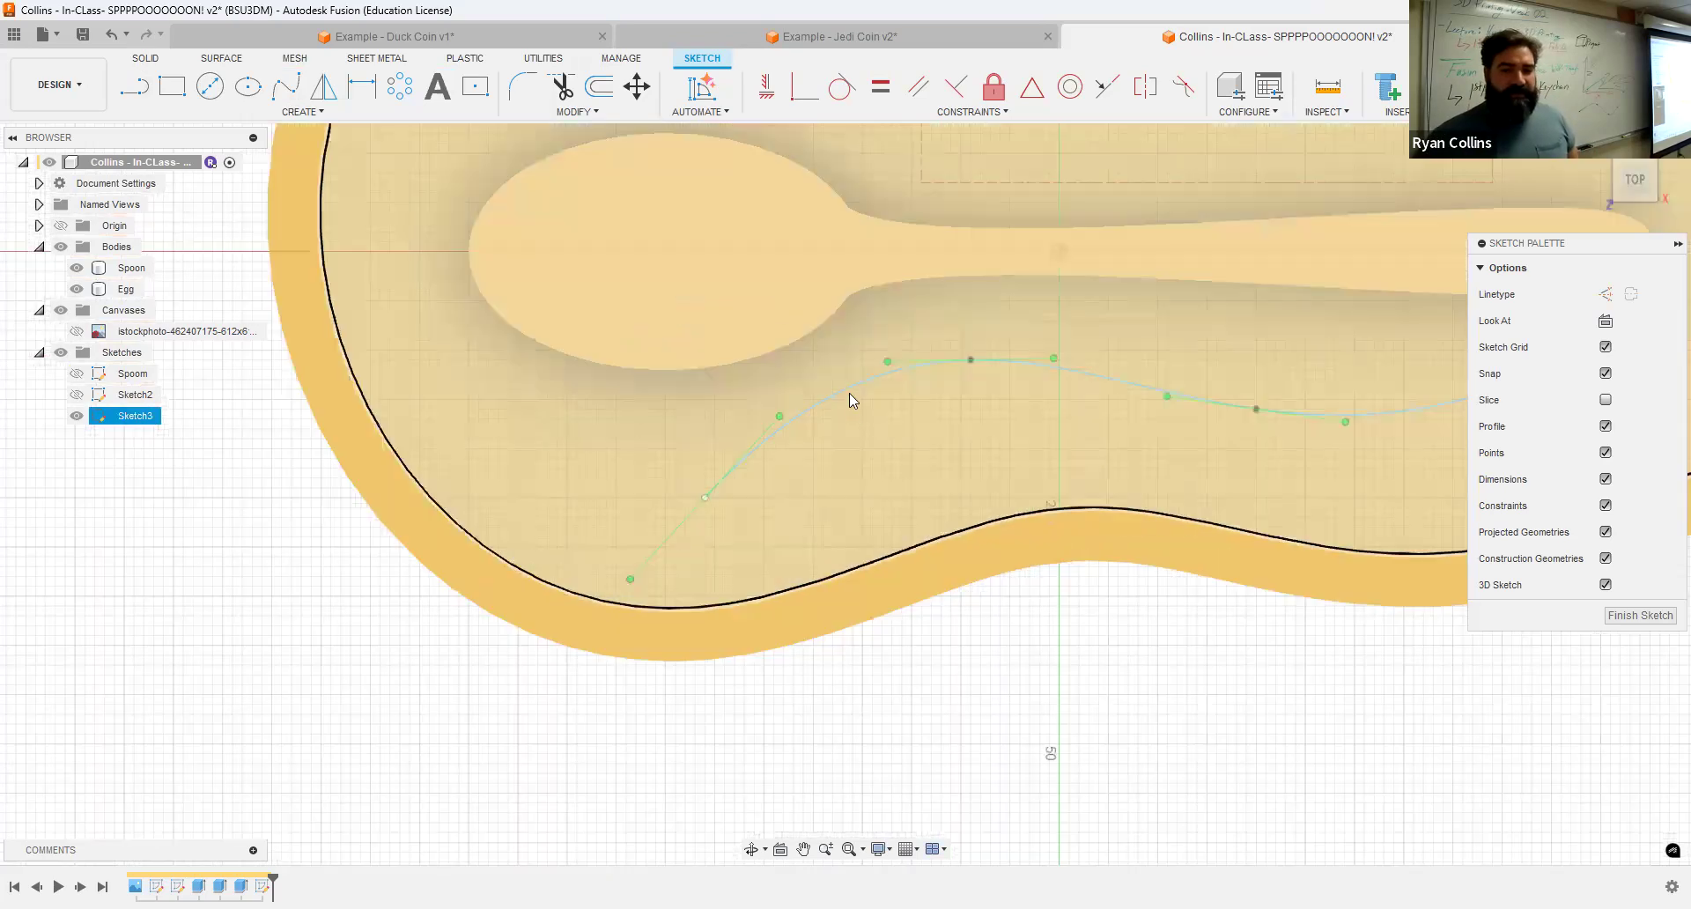
left_click(849, 391)
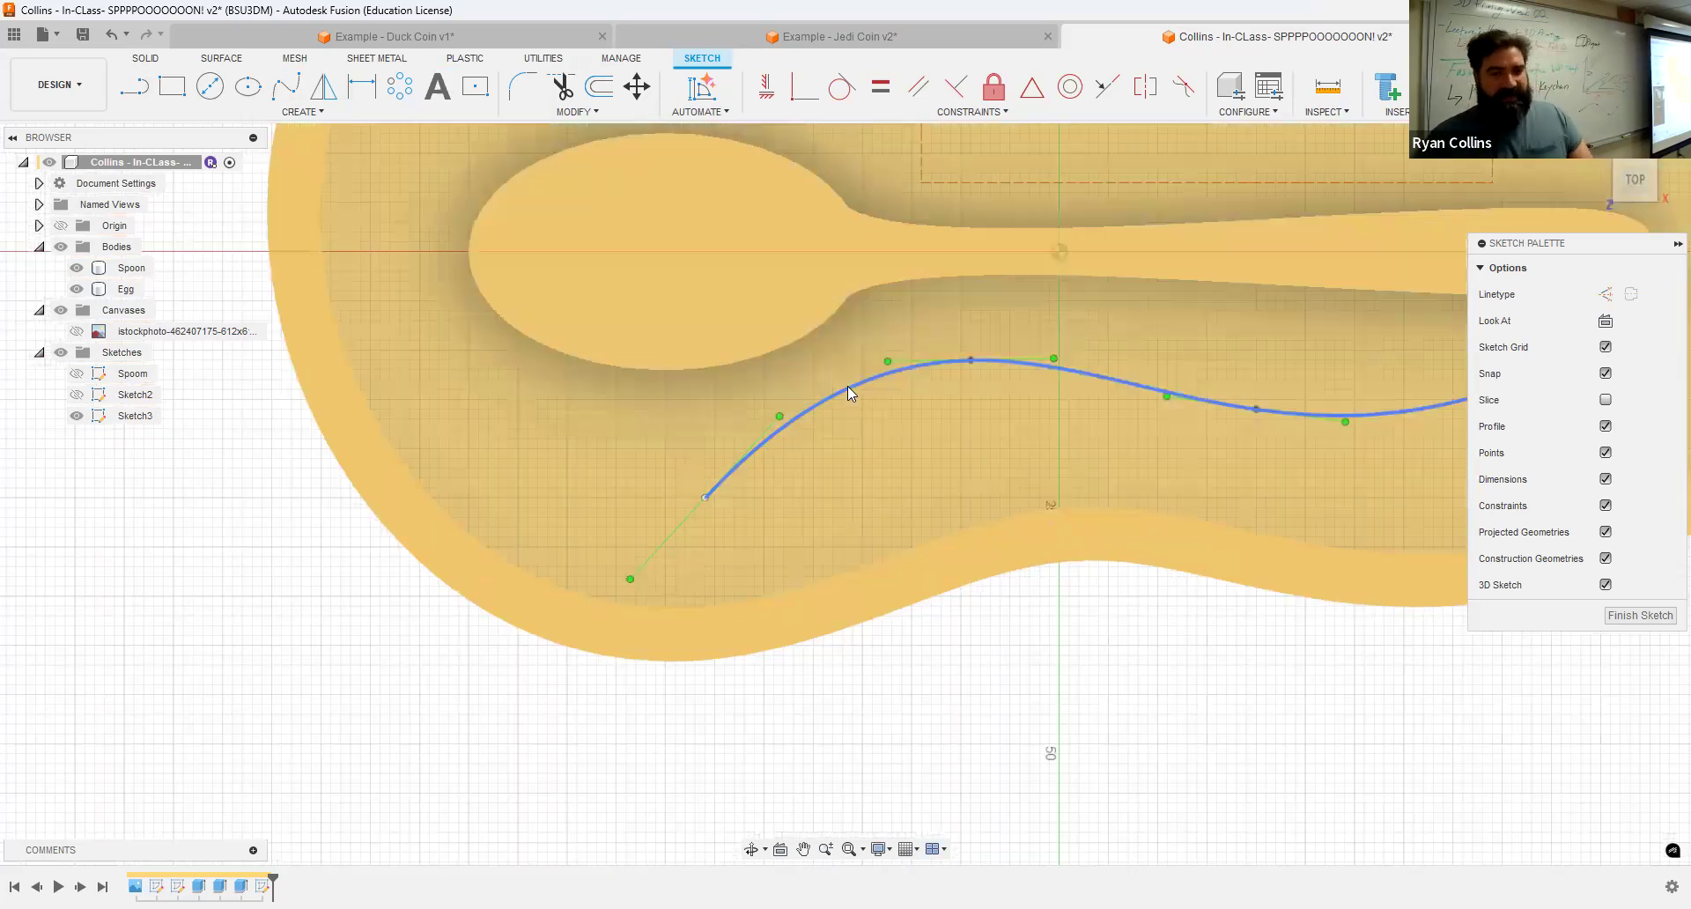
left_click(847, 386)
key("x")
scroll(1057, 410, "down", 4)
middle_click_drag(1251, 599, 931, 630)
left_click(932, 630)
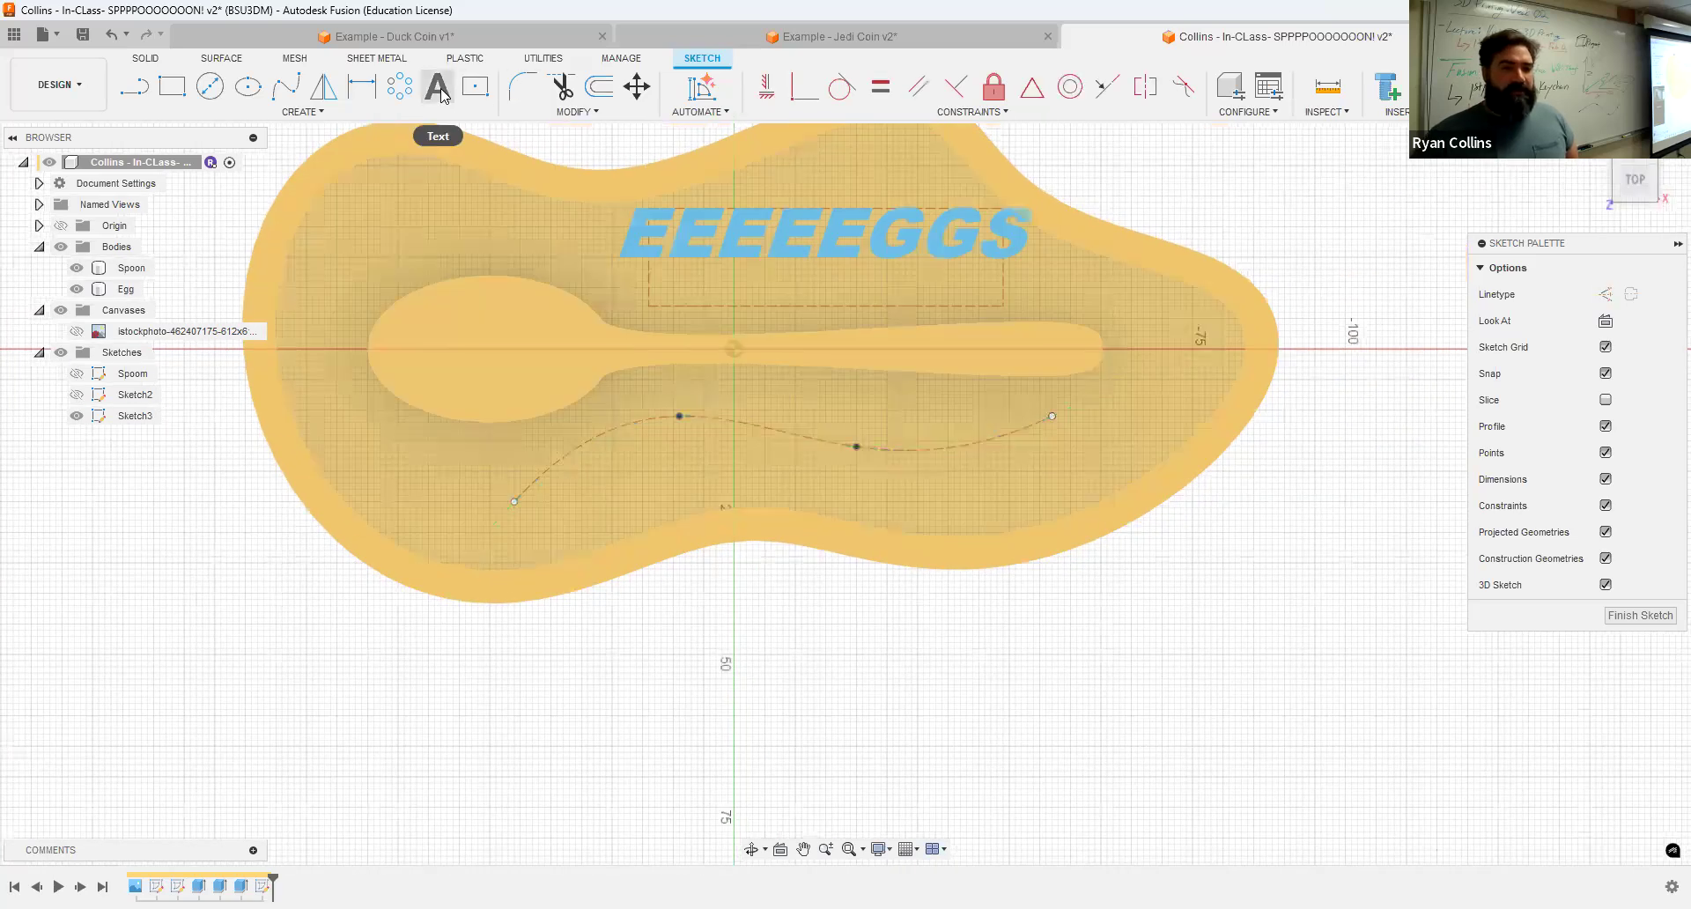
Step: Start text on path along the spline and flip it horizontally and vertically so it reads upright
left_click(439, 91)
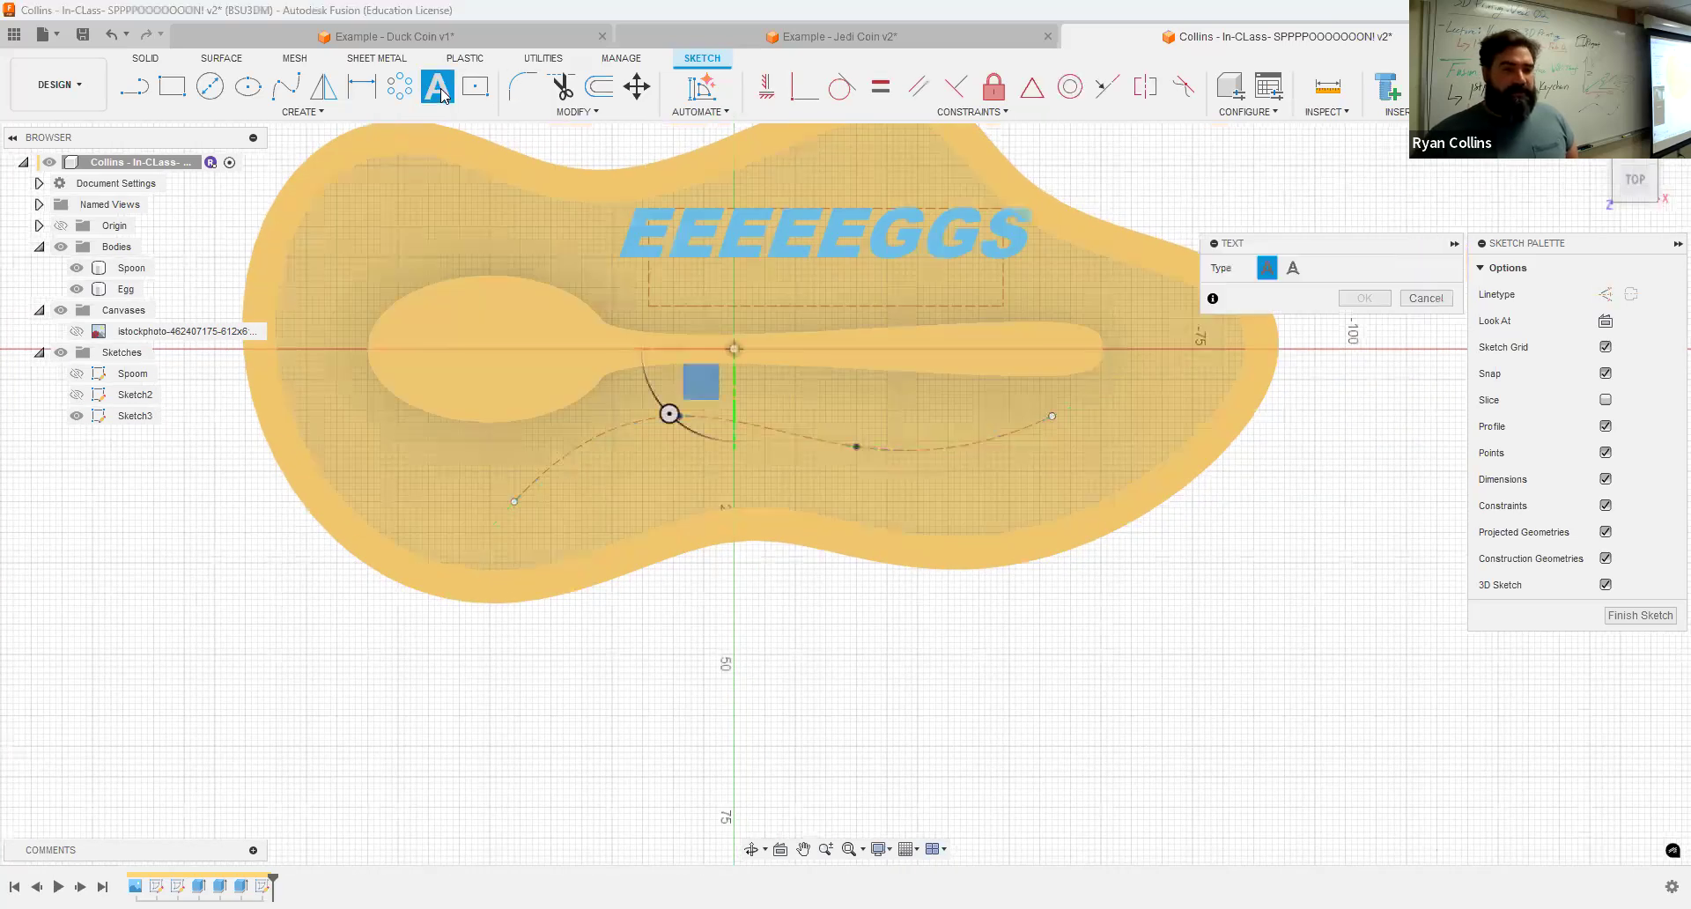
left_click(1293, 267)
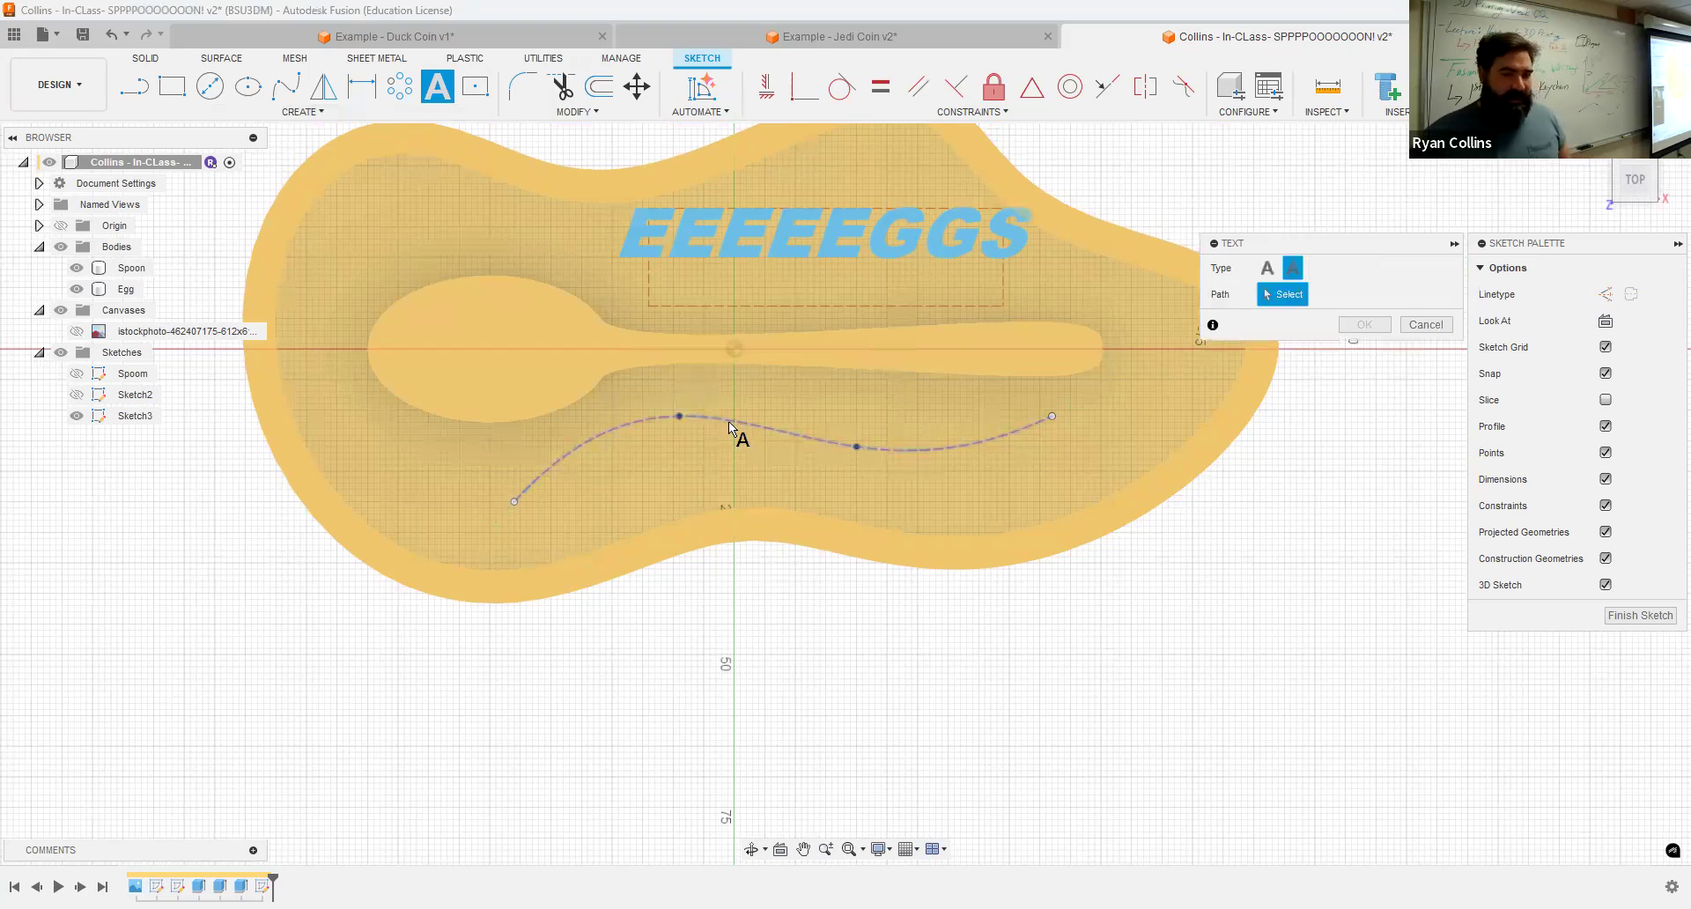
left_click(1166, 470)
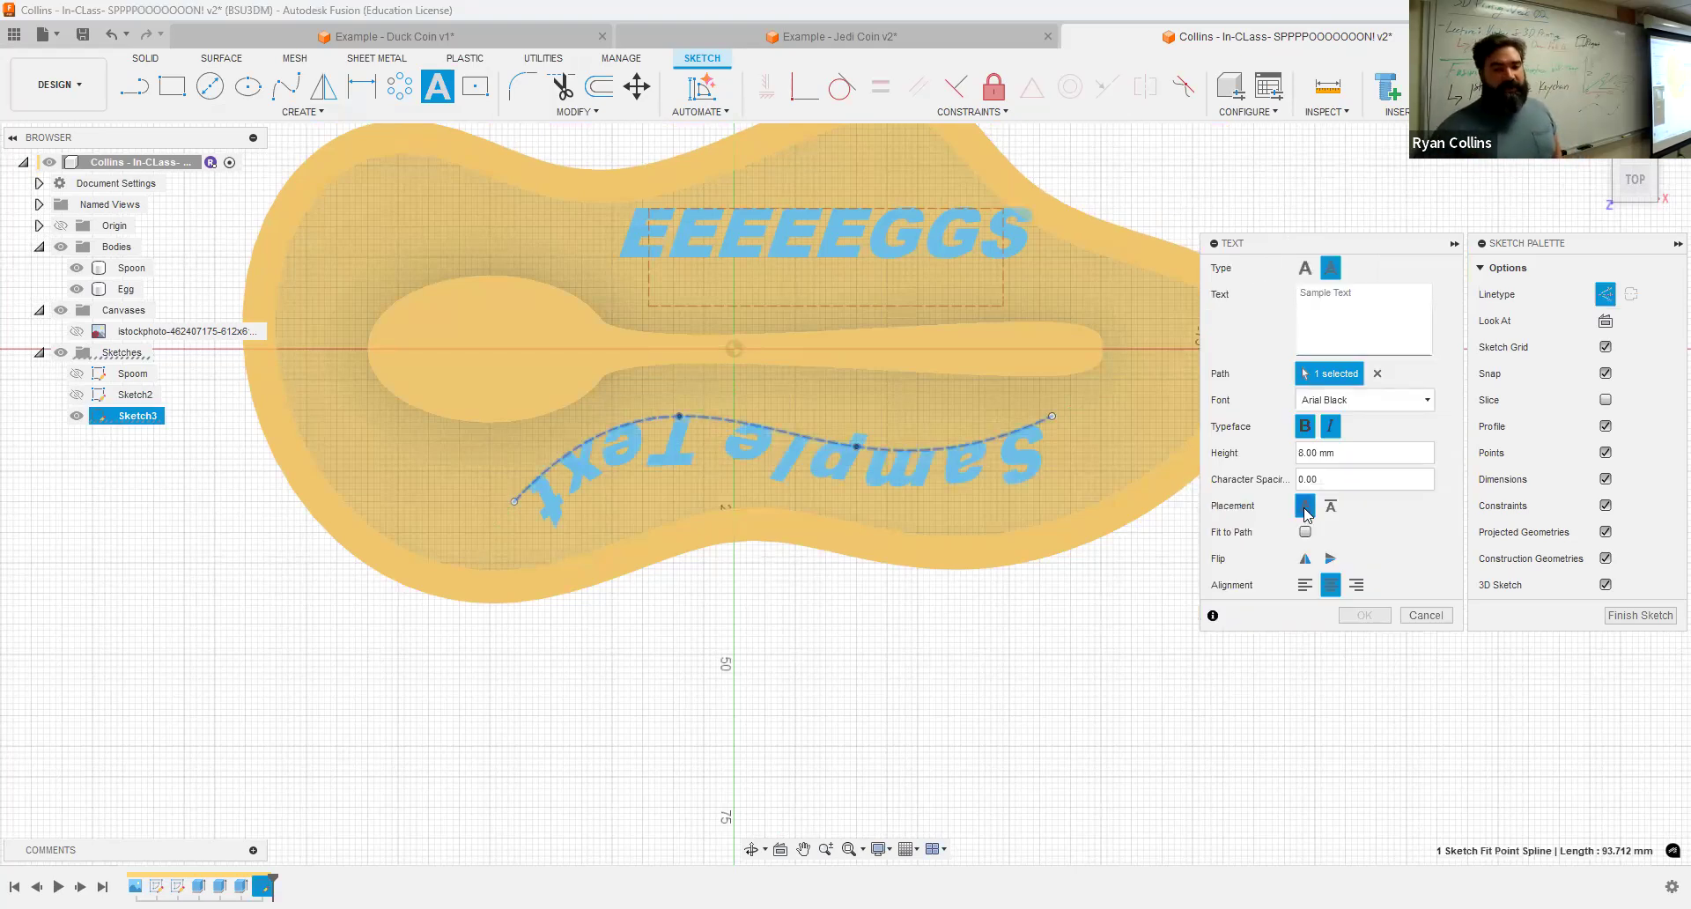
left_click(1306, 560)
left_click(1306, 560)
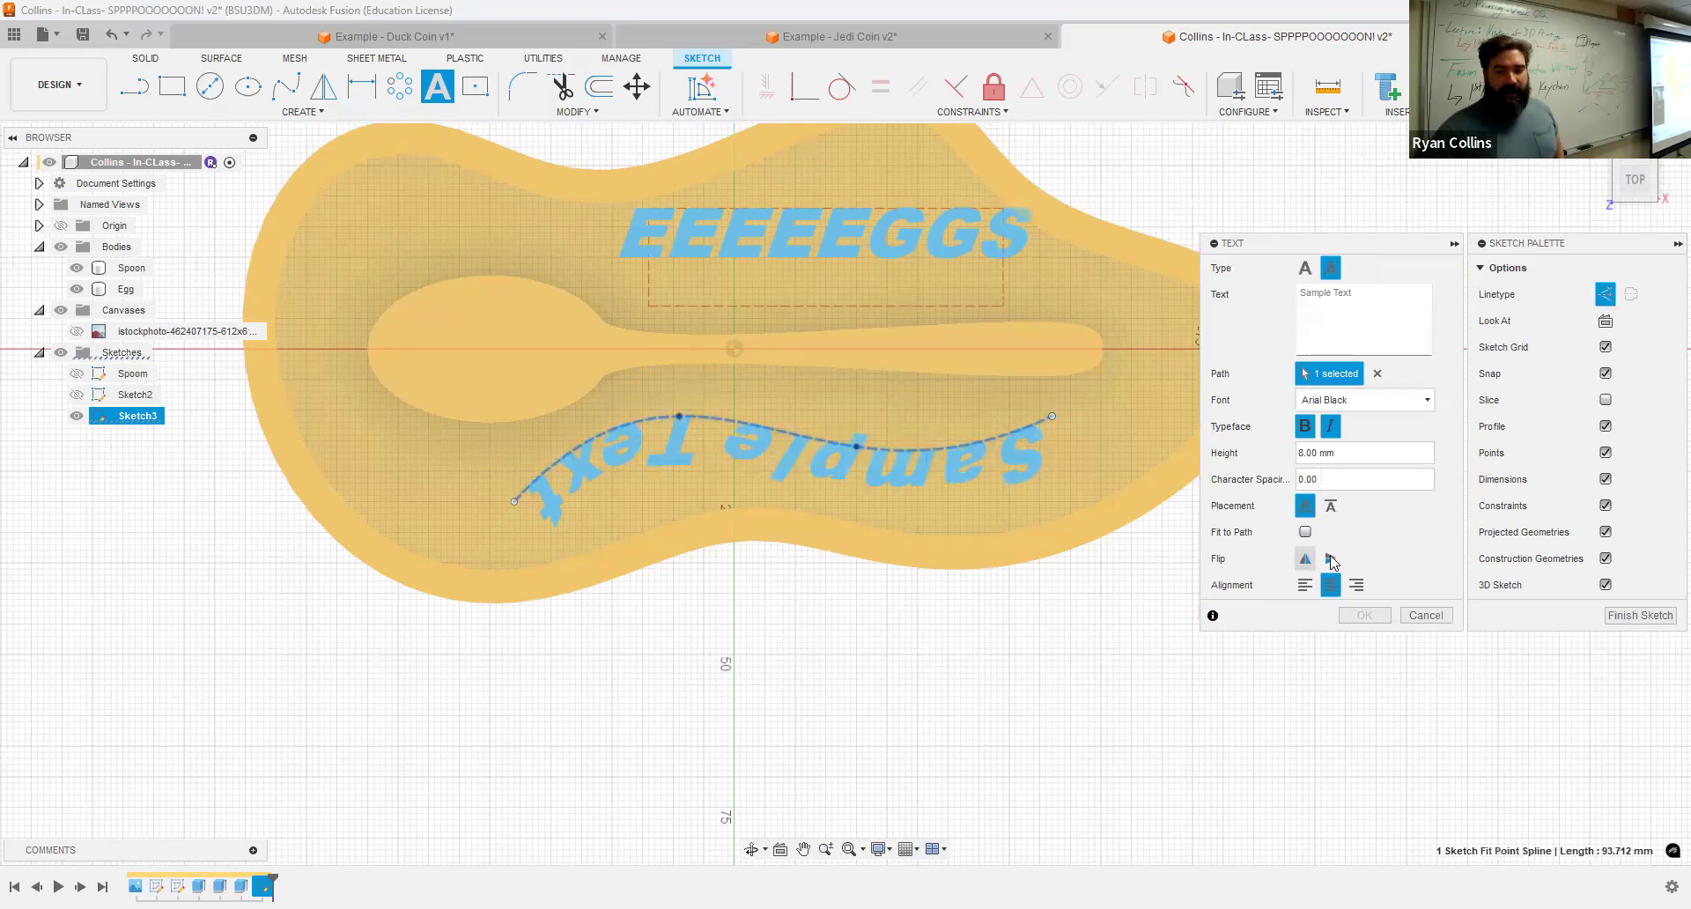
left_click(1330, 560)
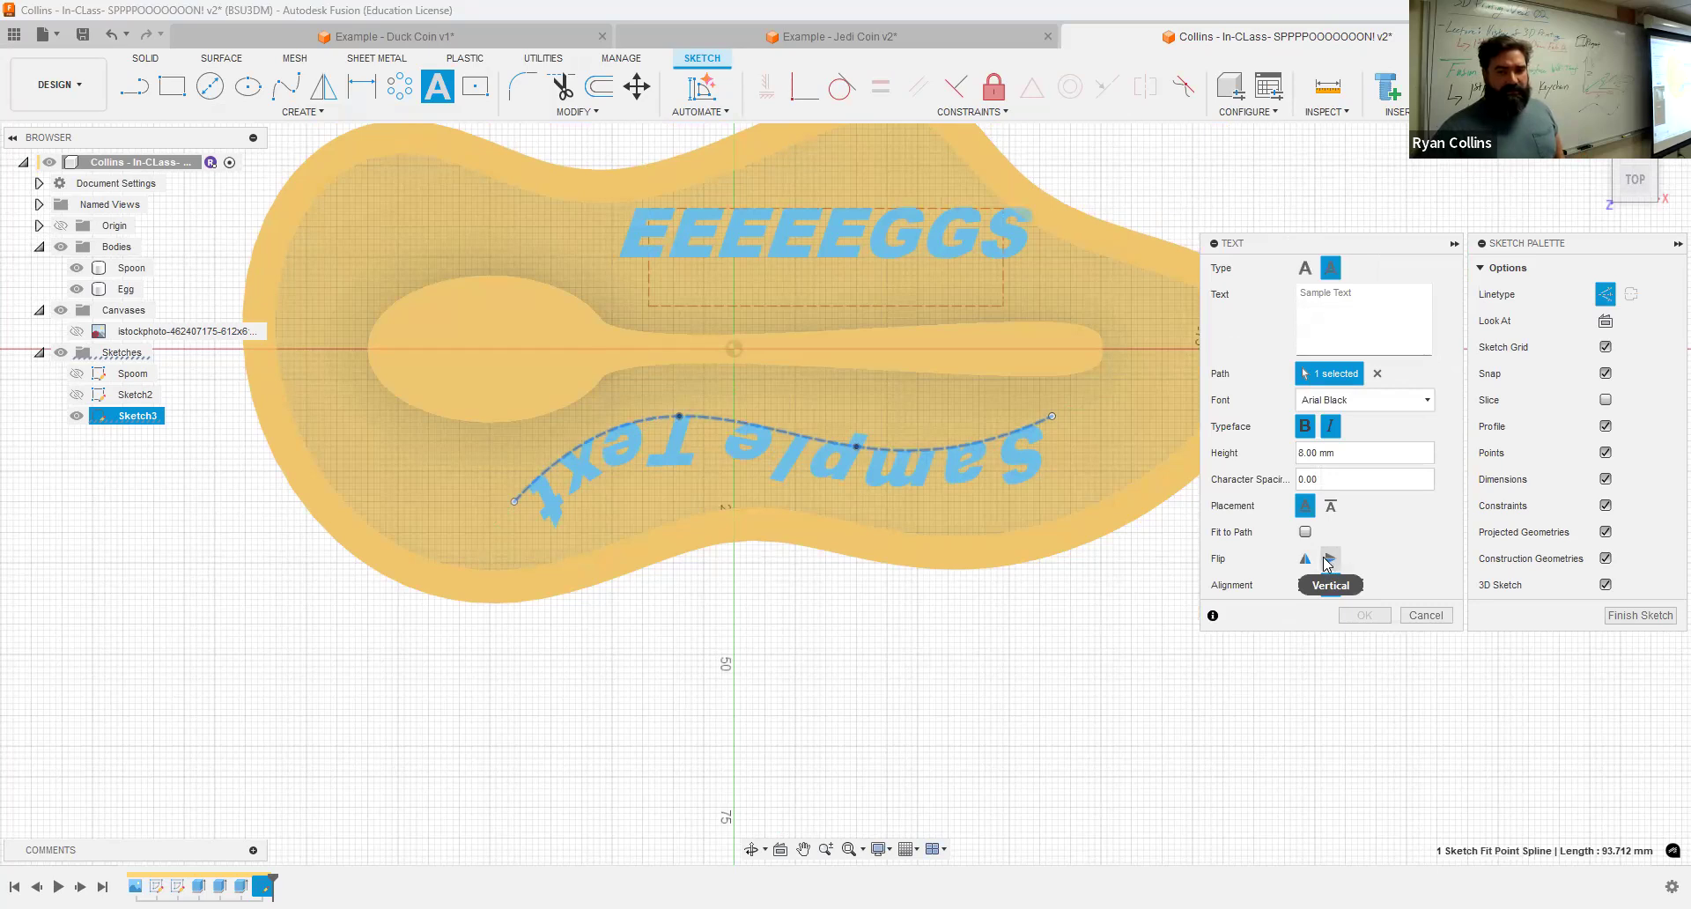
left_click(1331, 564)
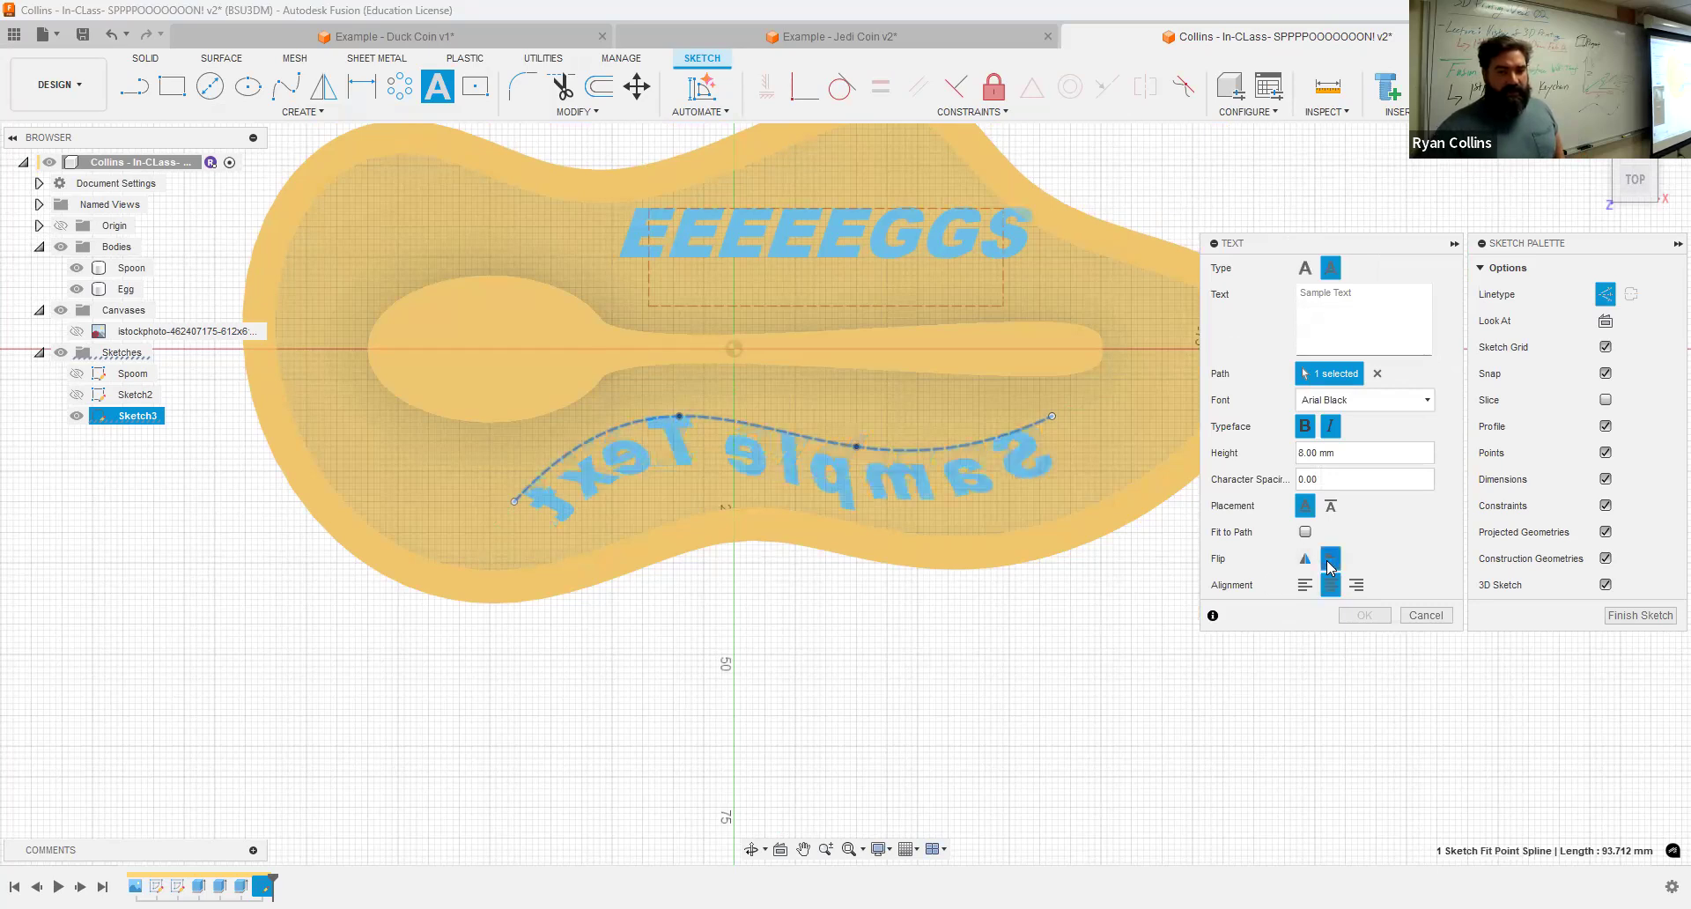
left_click(1304, 560)
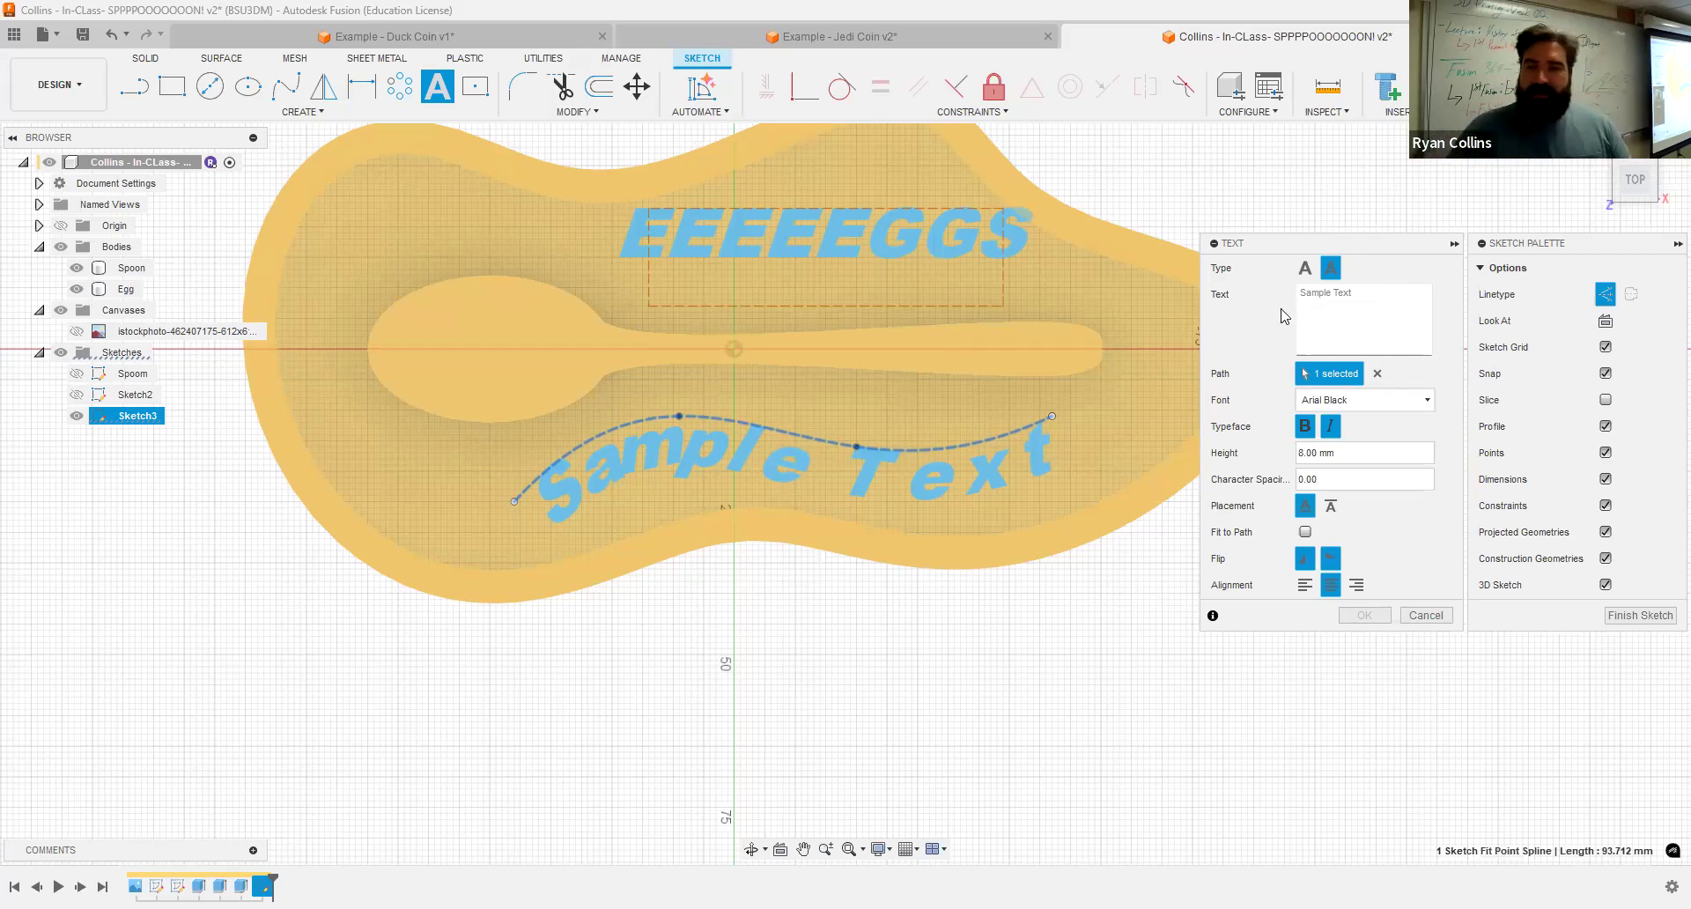
Step: Enter spooon as the path text
left_click(1384, 306)
type("spooon")
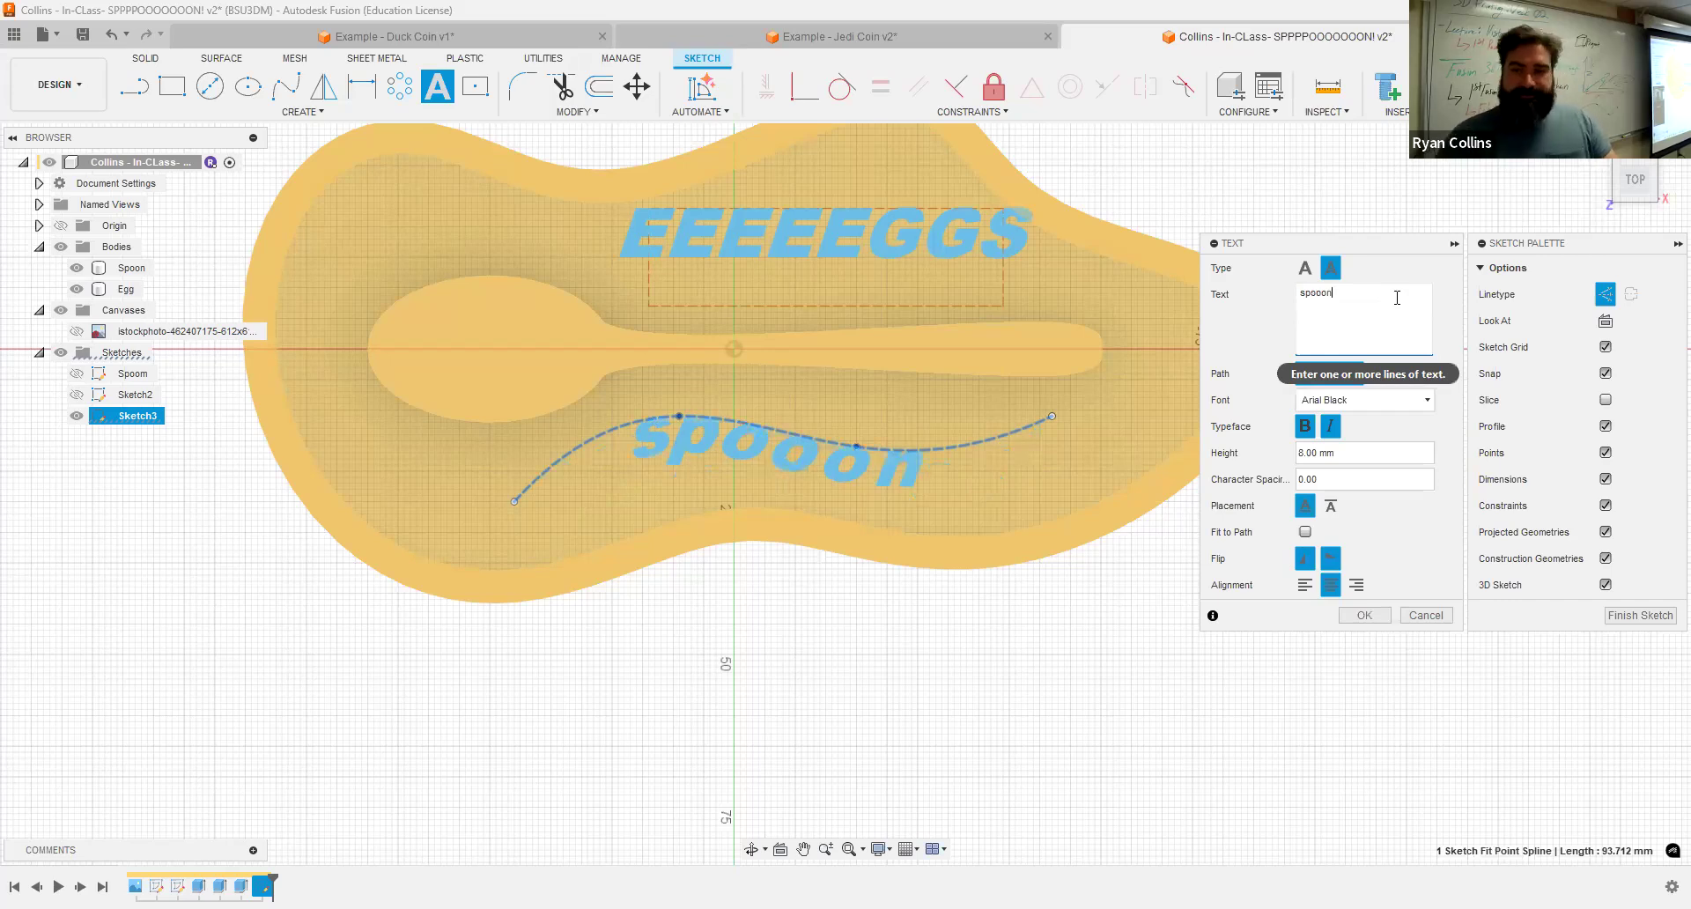
left_click(1308, 428)
left_click(1327, 428)
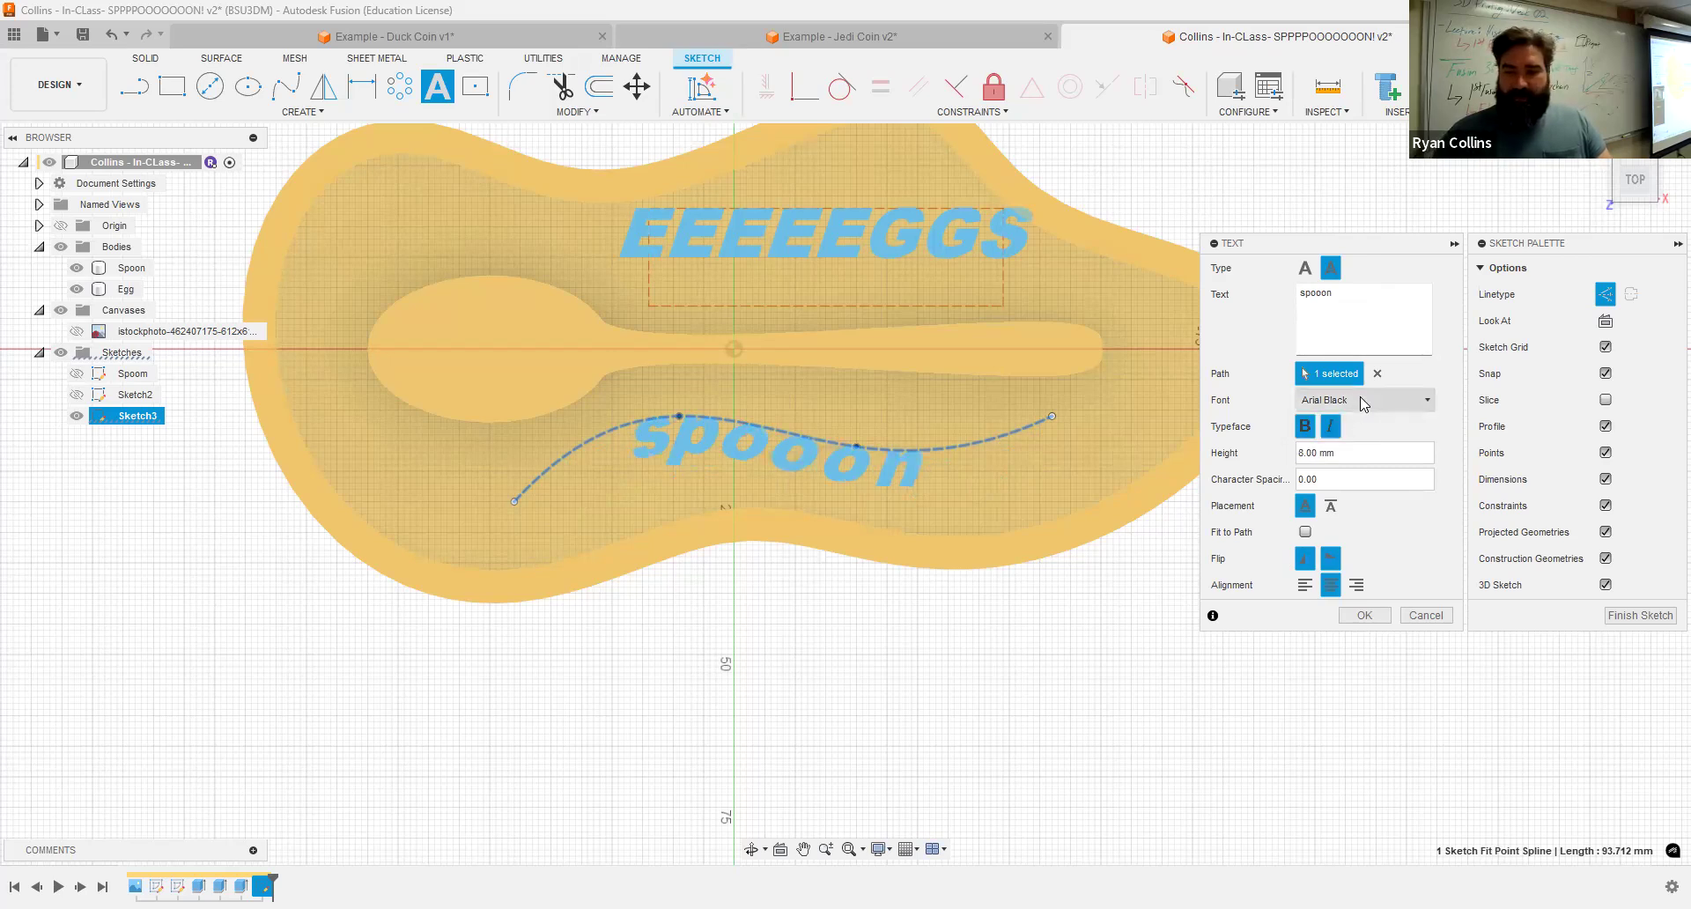
Step: Set the path text font to Curlz MT
left_click(1365, 400)
scroll(1400, 594, "down", 3)
scroll(1400, 594, "down", 15)
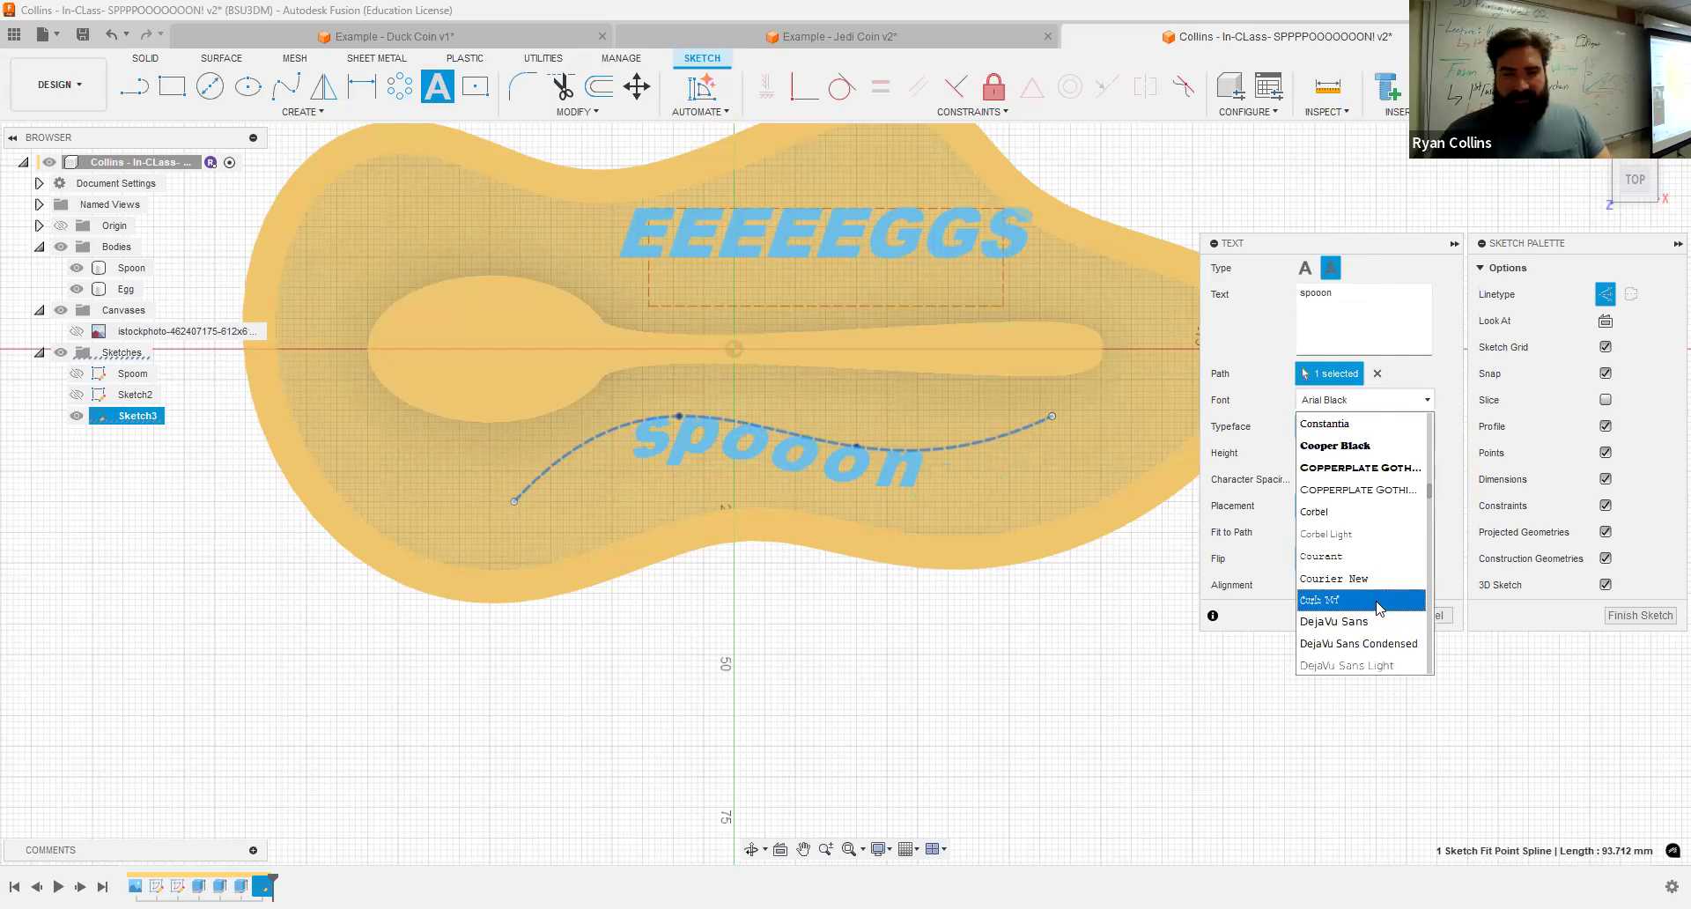
left_click(1379, 601)
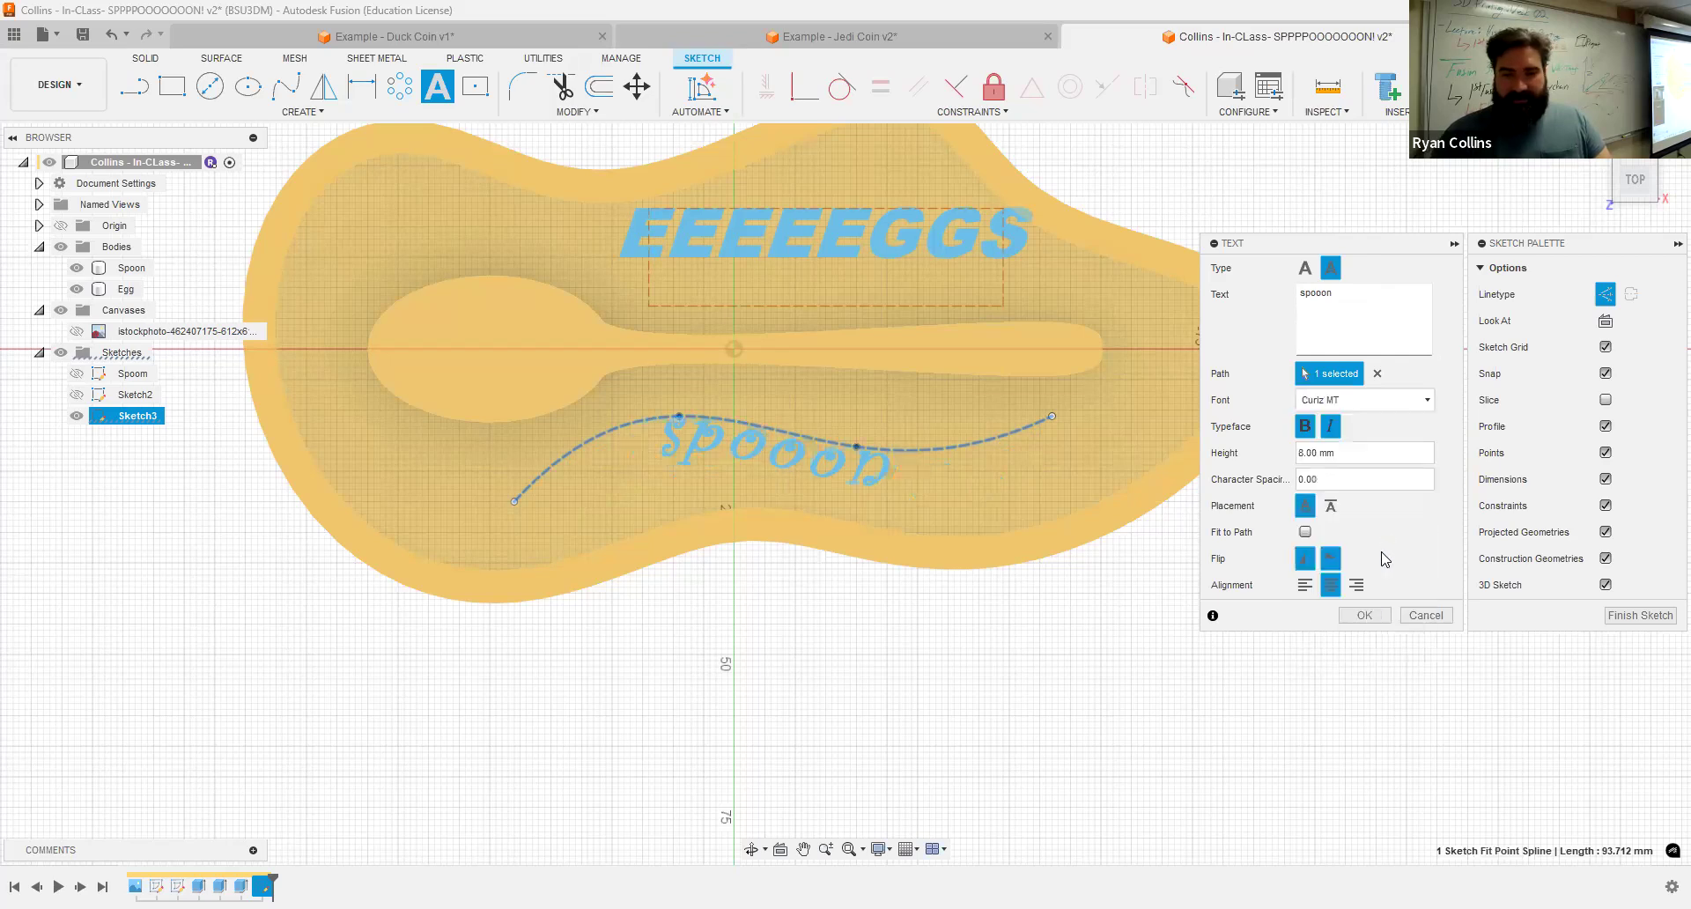
Step: Set the path text font to Harlow Solid Italic
left_click(1395, 401)
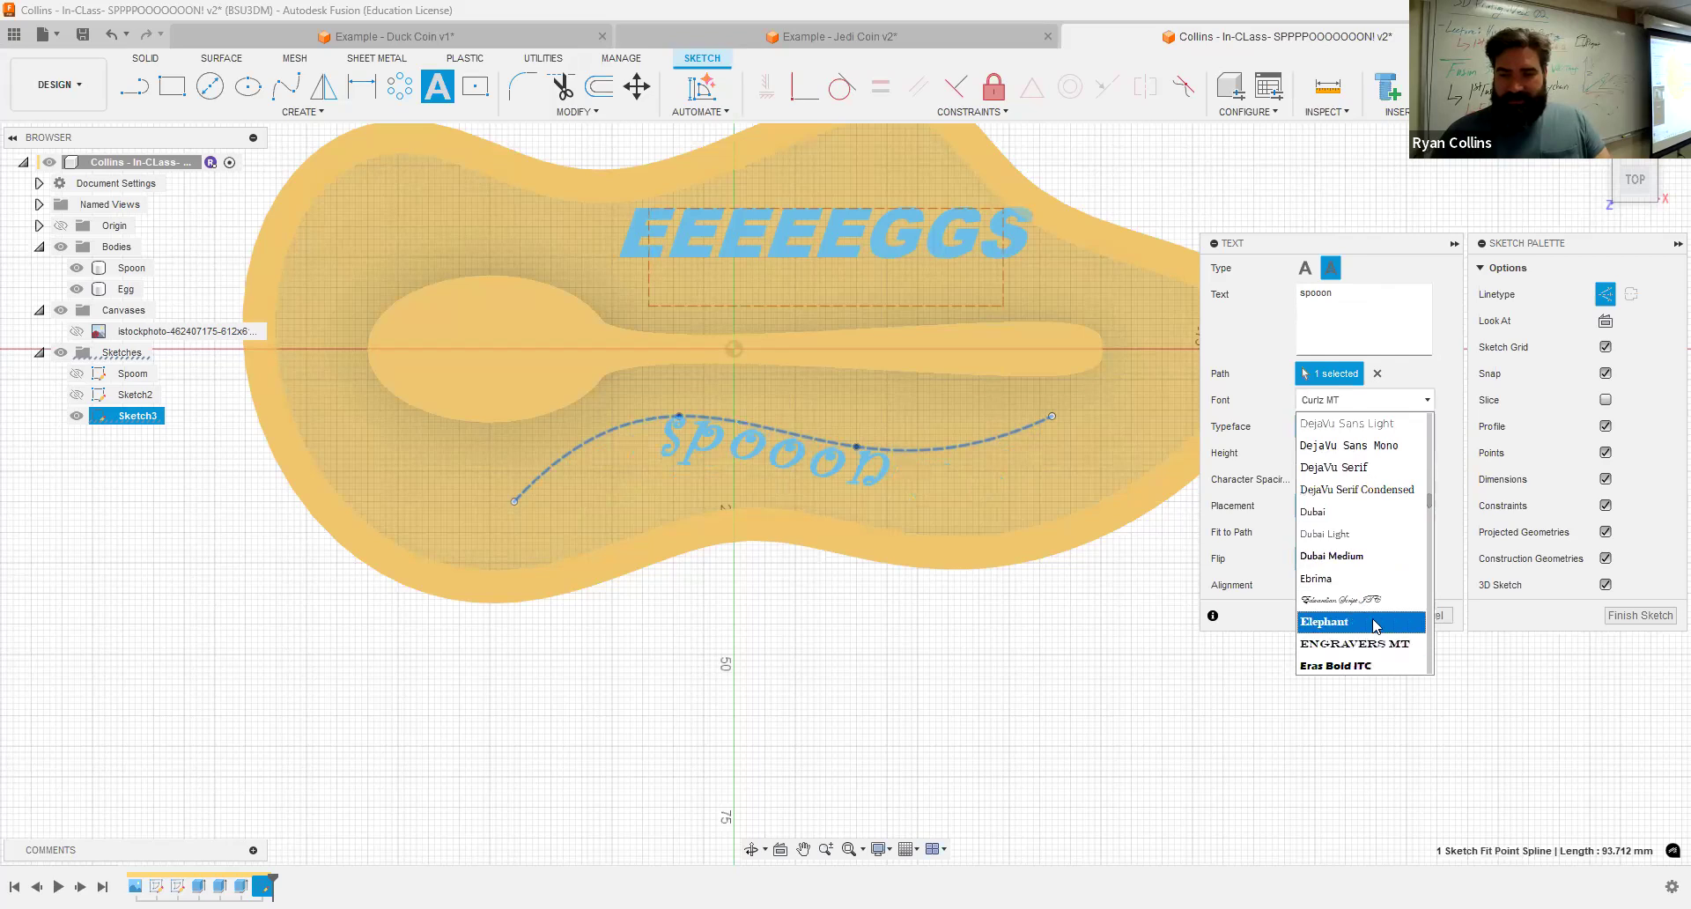
scroll(1372, 641, "down", 4)
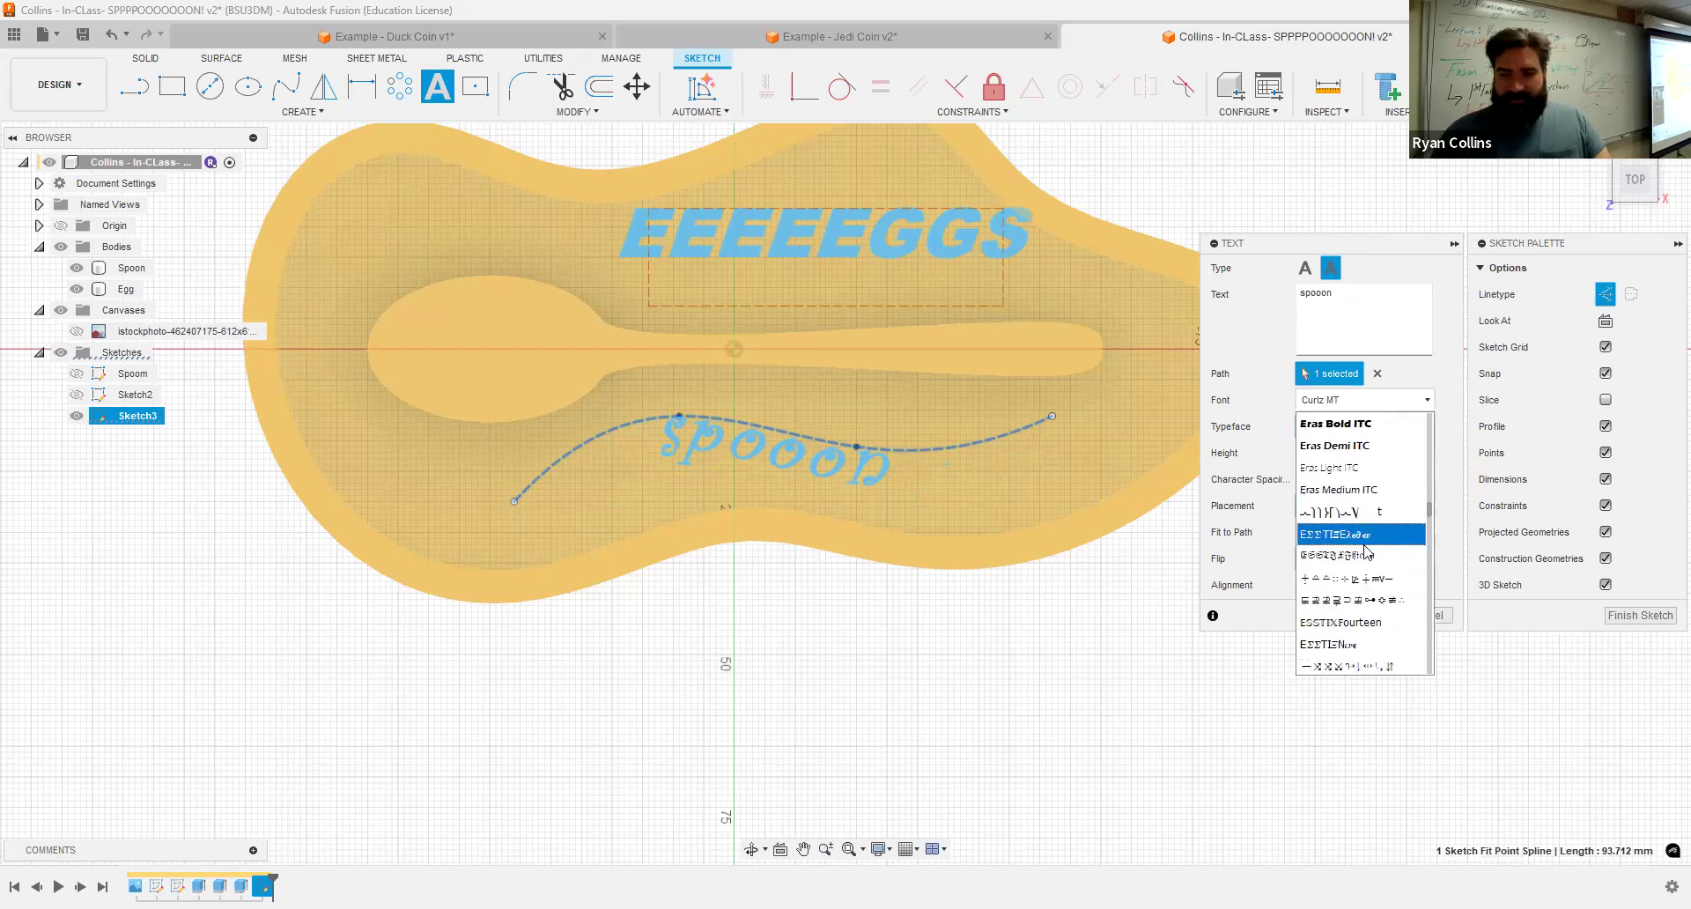
scroll(1373, 616, "down", 5)
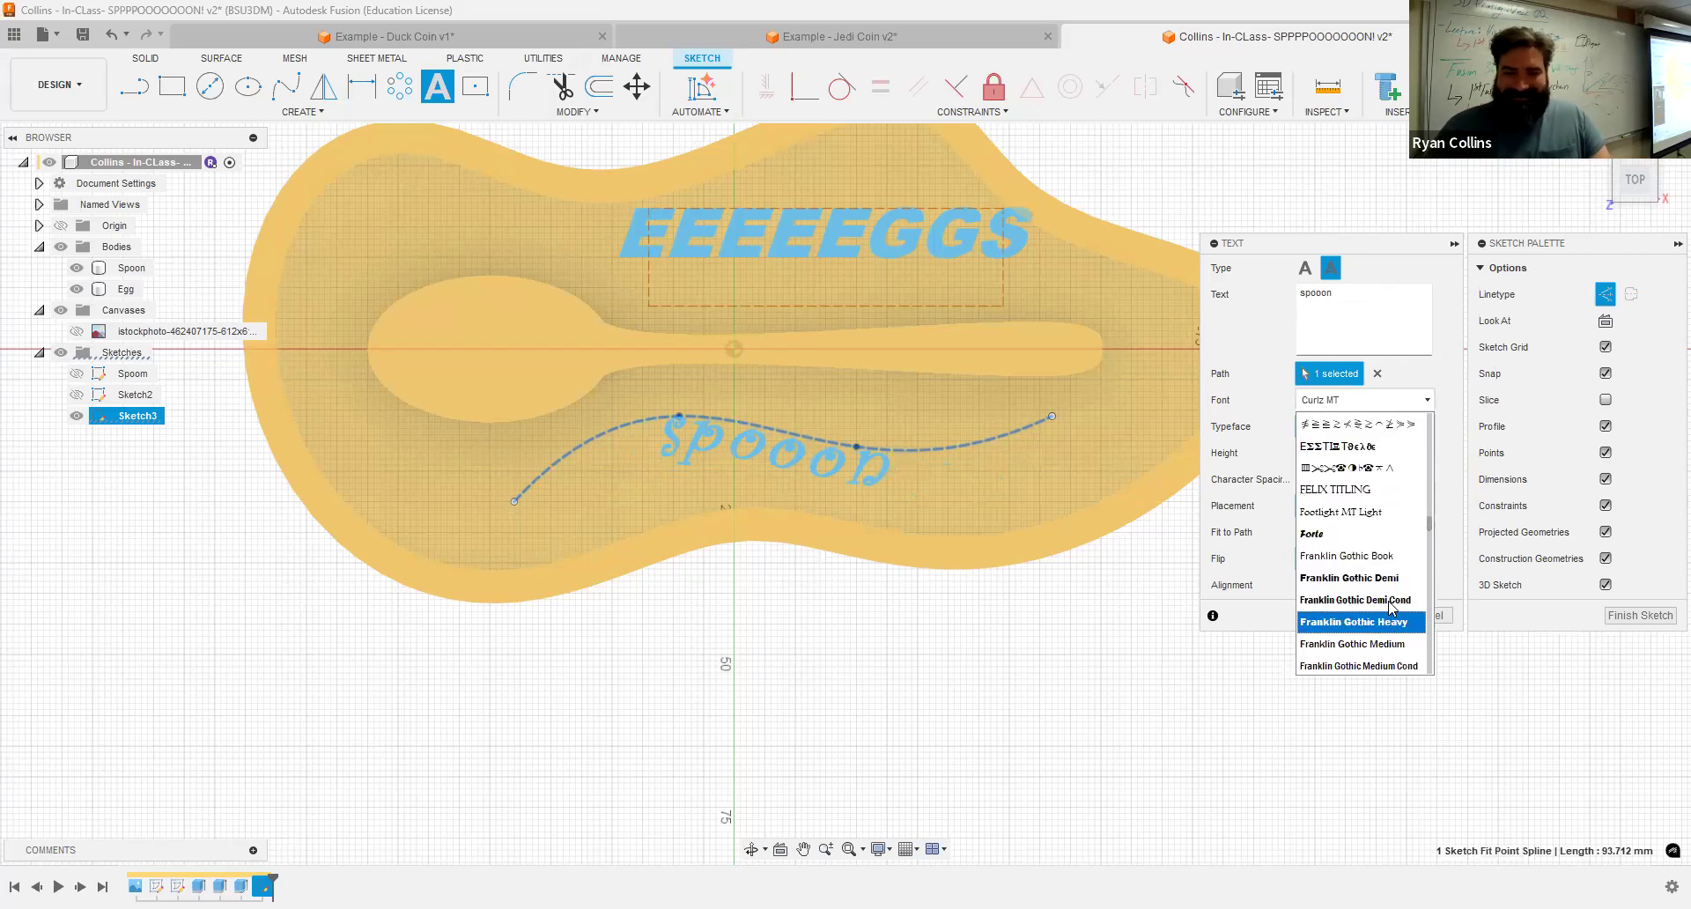
left_click(1356, 532)
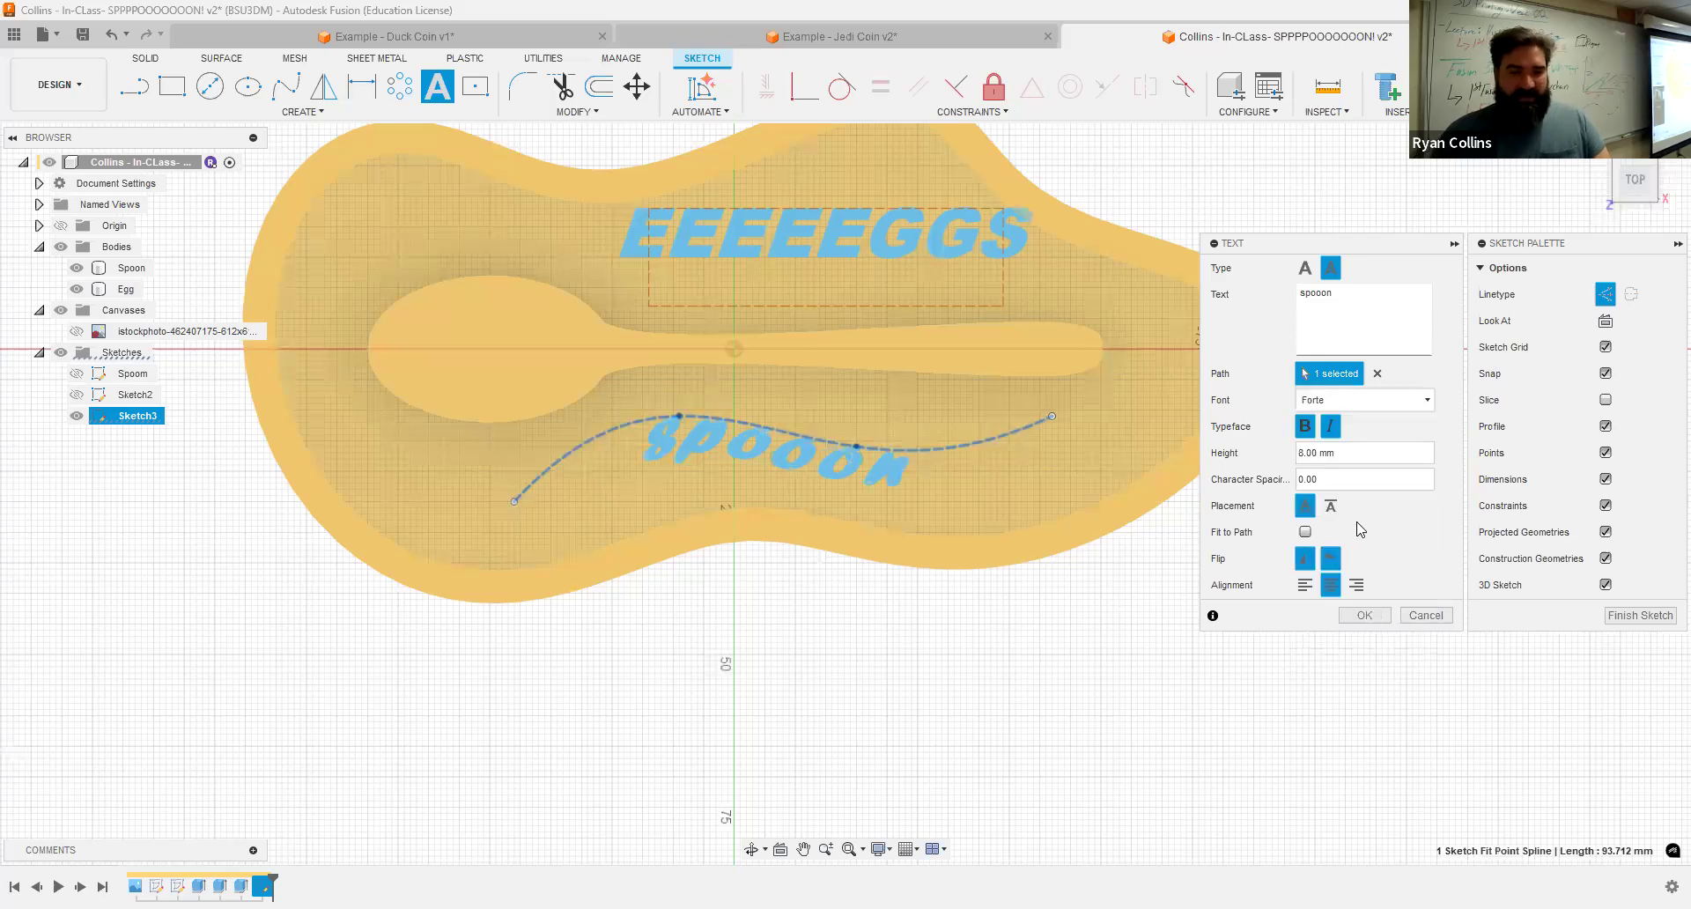
left_click(1398, 406)
scroll(1356, 643, "down", 6)
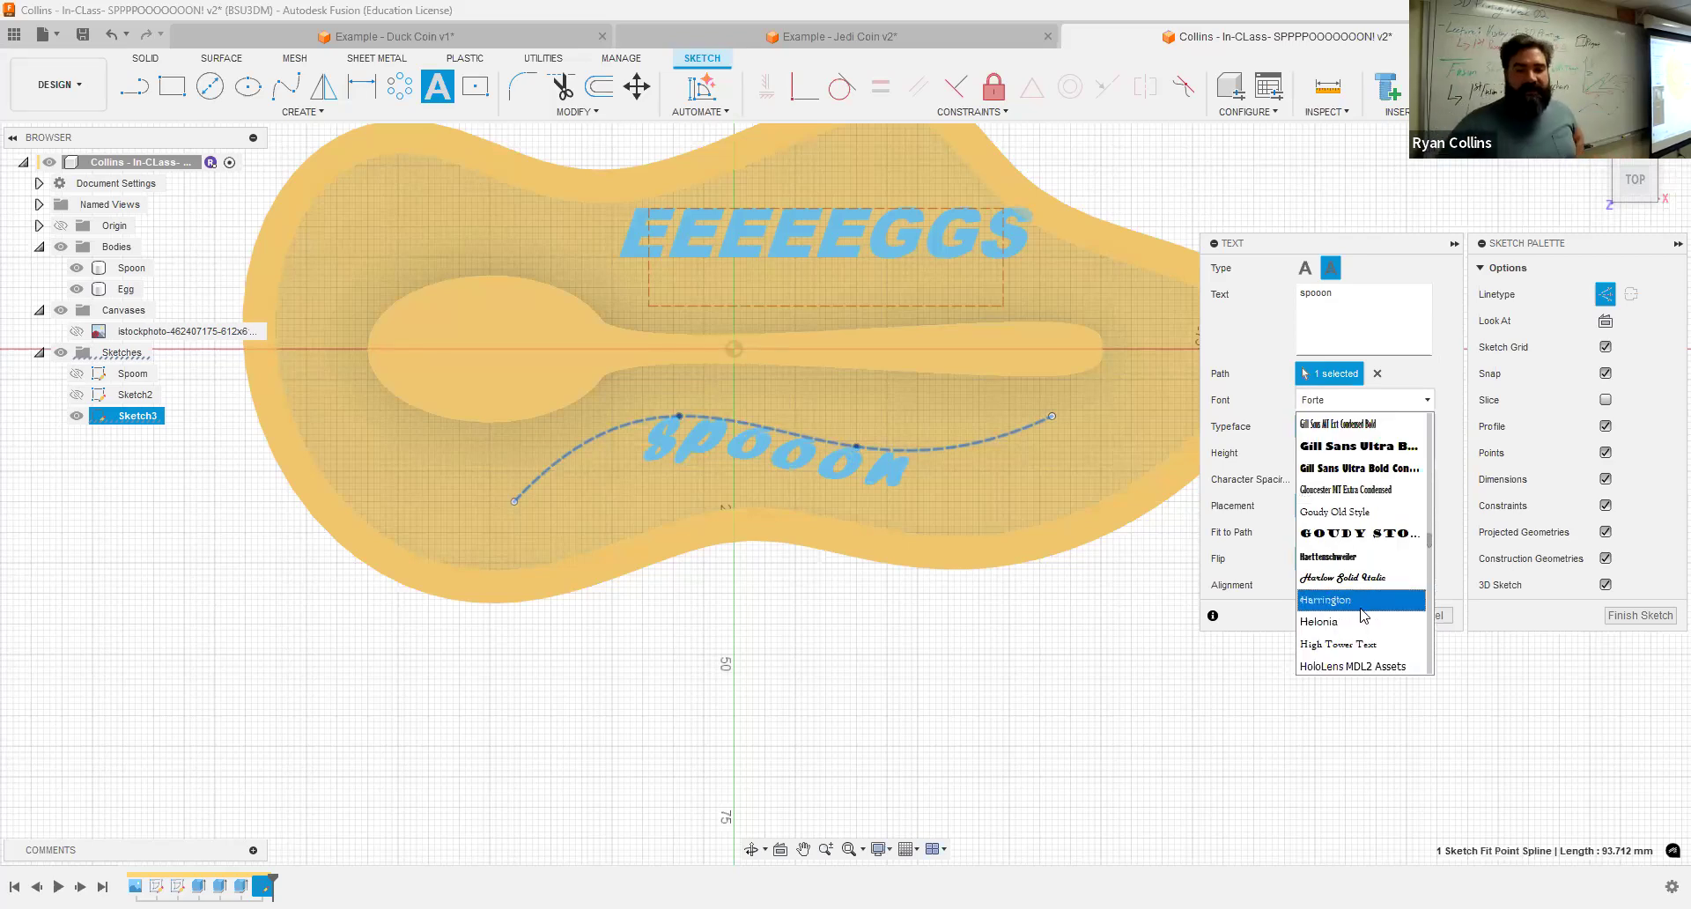
left_click(1364, 579)
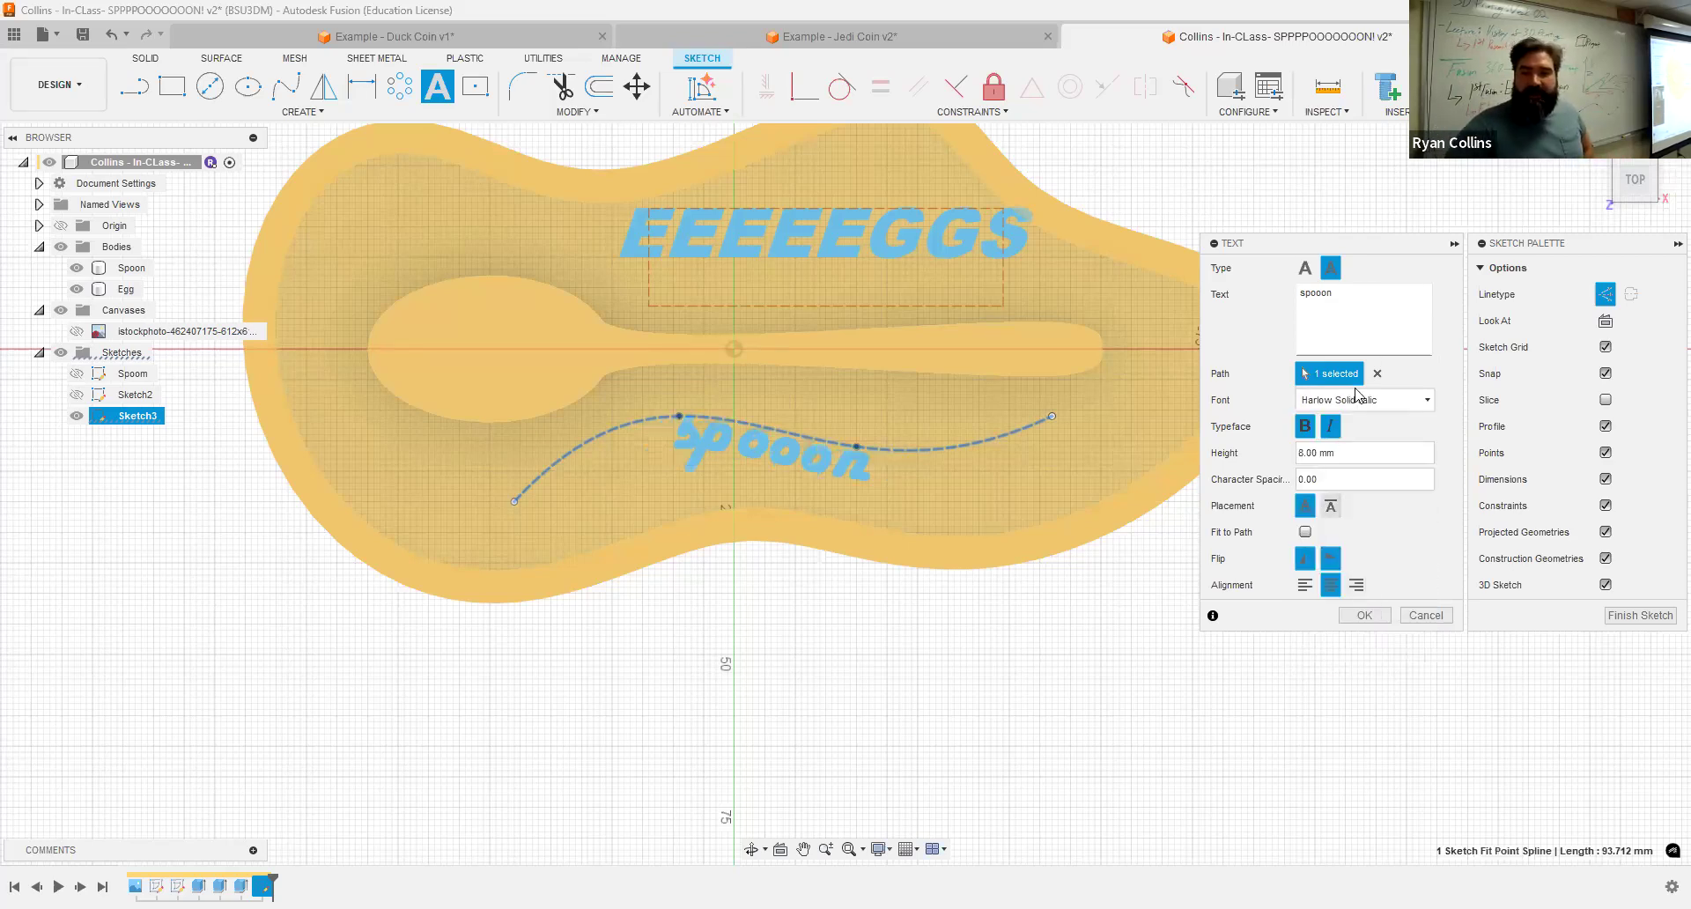
Step: Set the path text height to 12 mm and confirm the text
left_click_drag(1355, 453, 1230, 461)
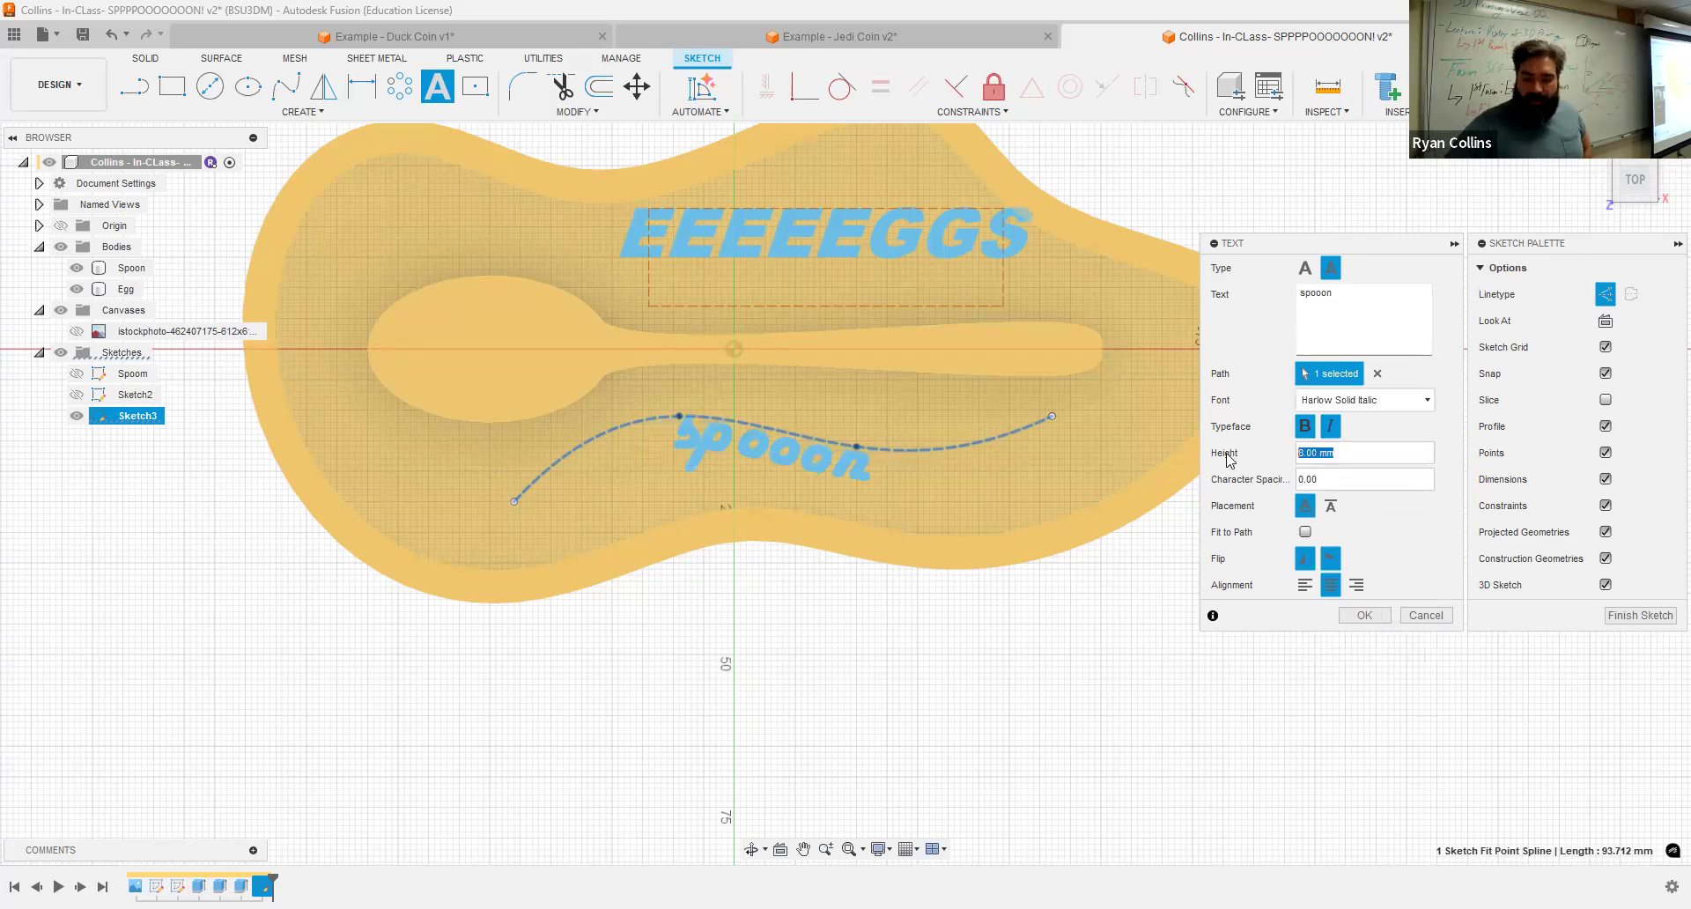
type("12")
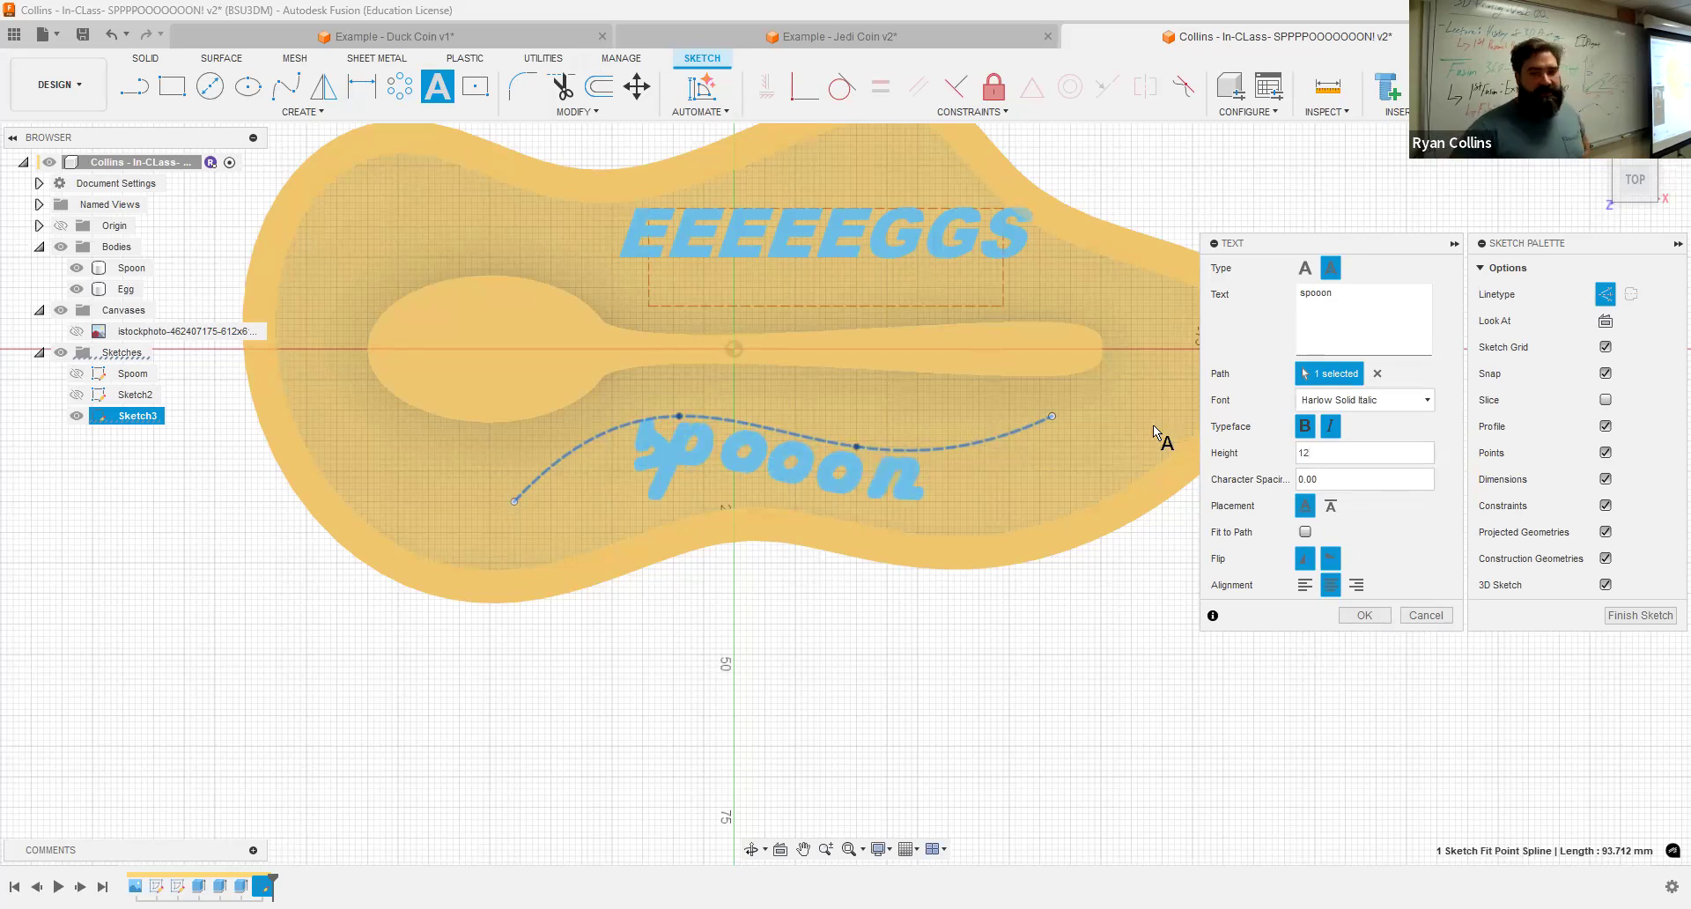
left_click(1364, 614)
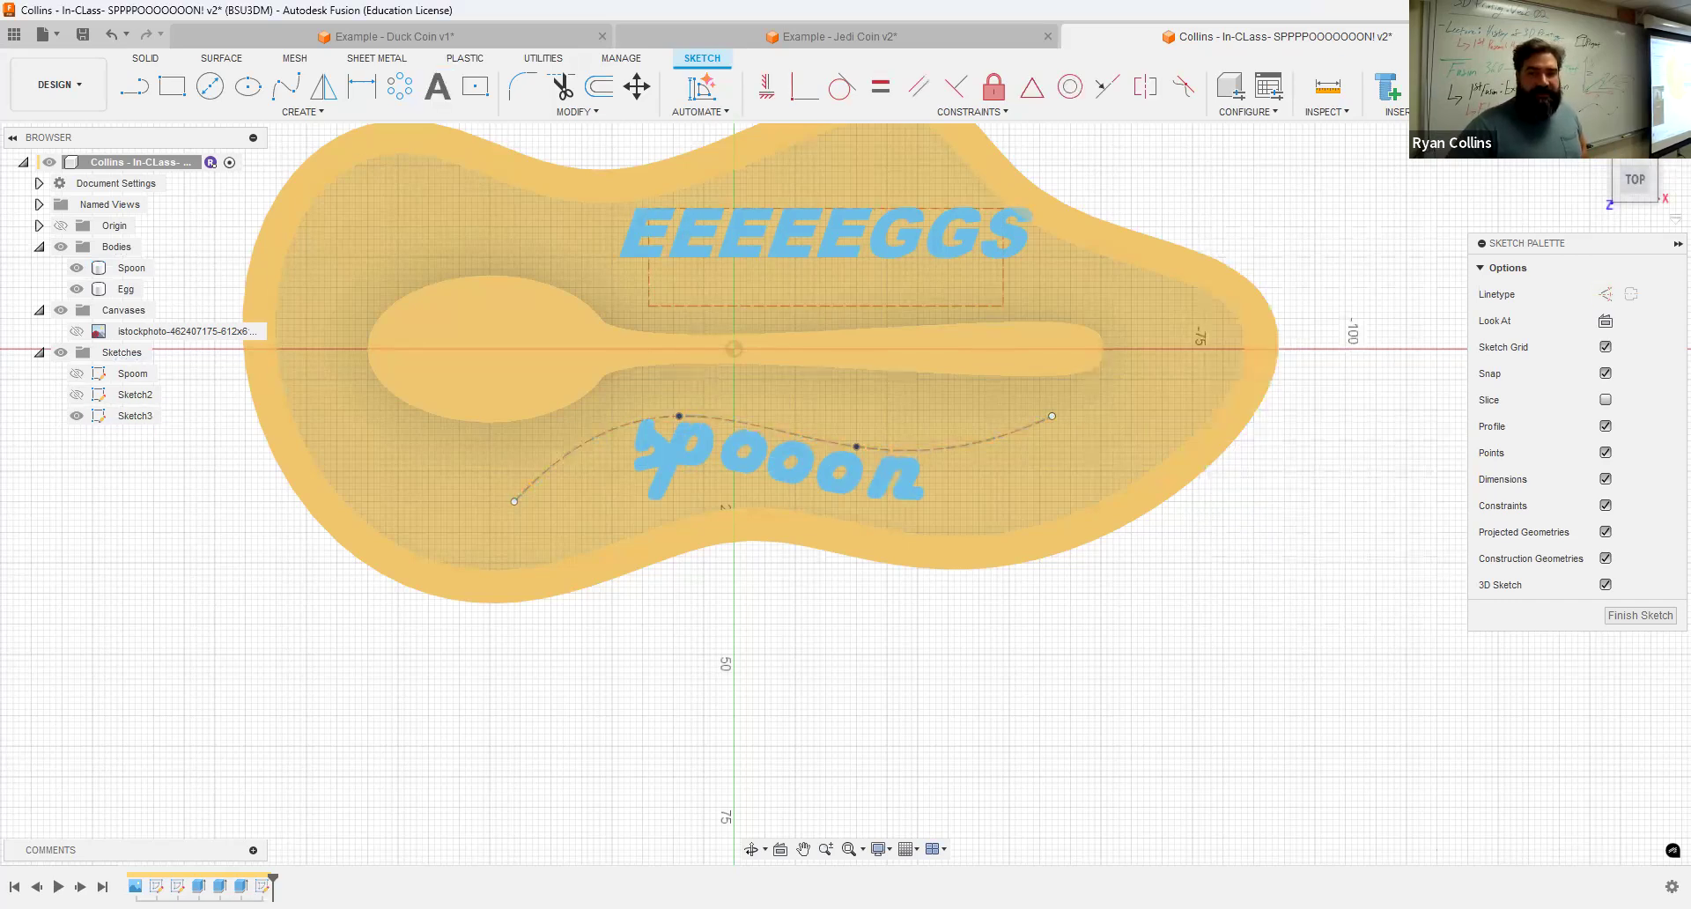
Step: Finish the sketch and rename it TExts
left_click(1574, 88)
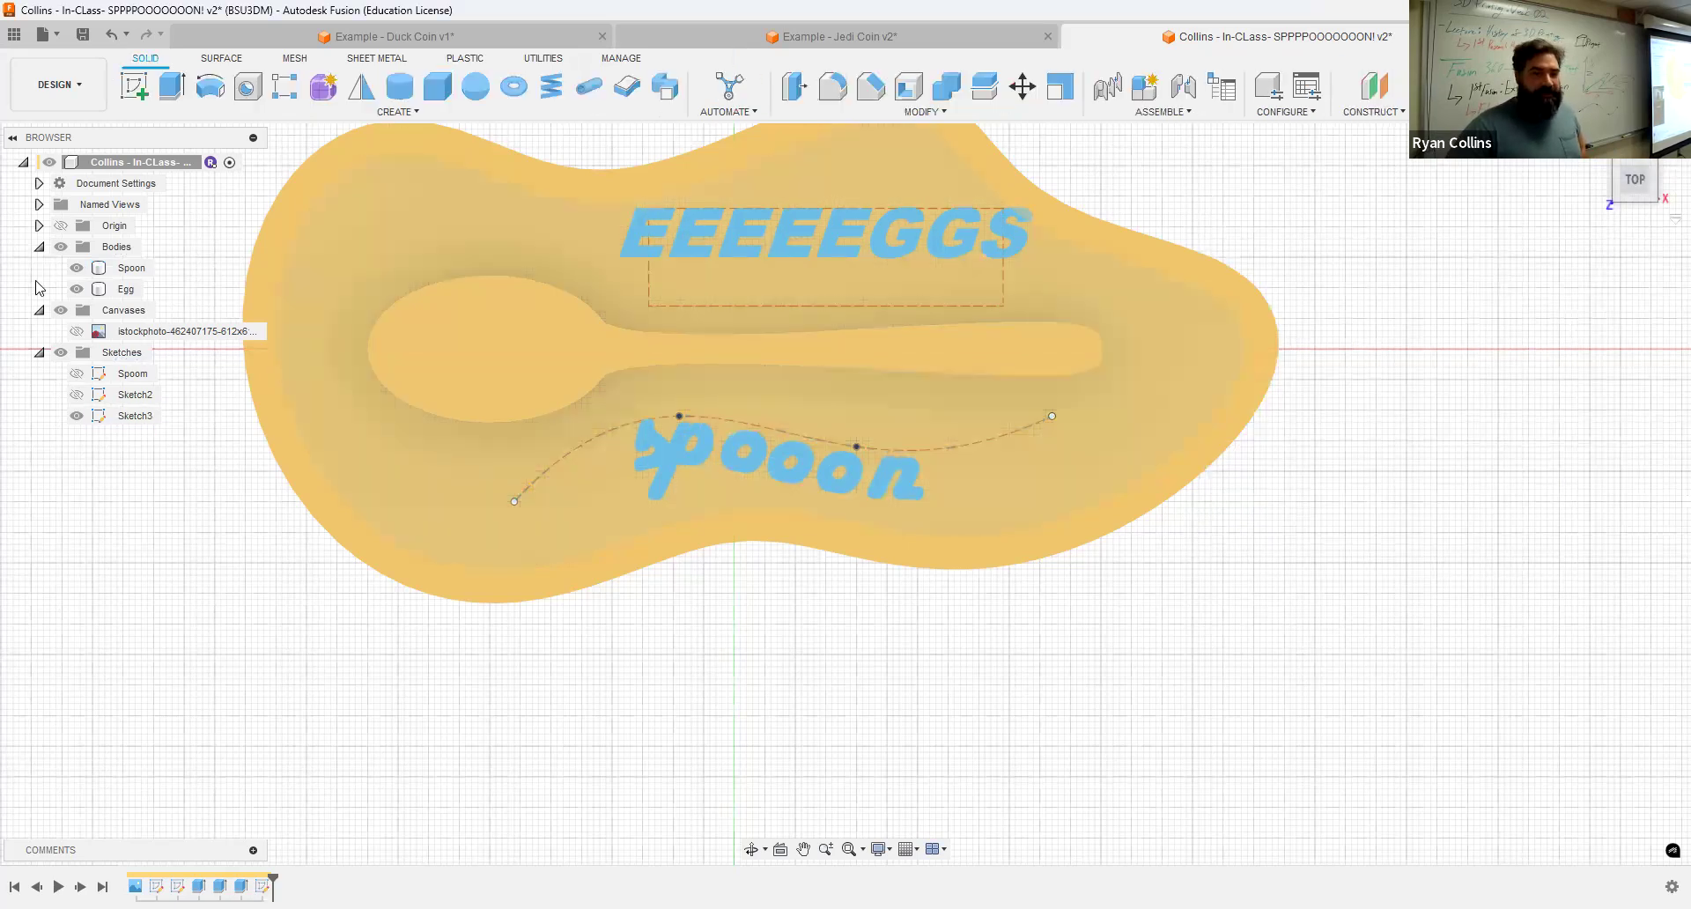
left_click(131, 416)
left_click(130, 417)
type("Eg")
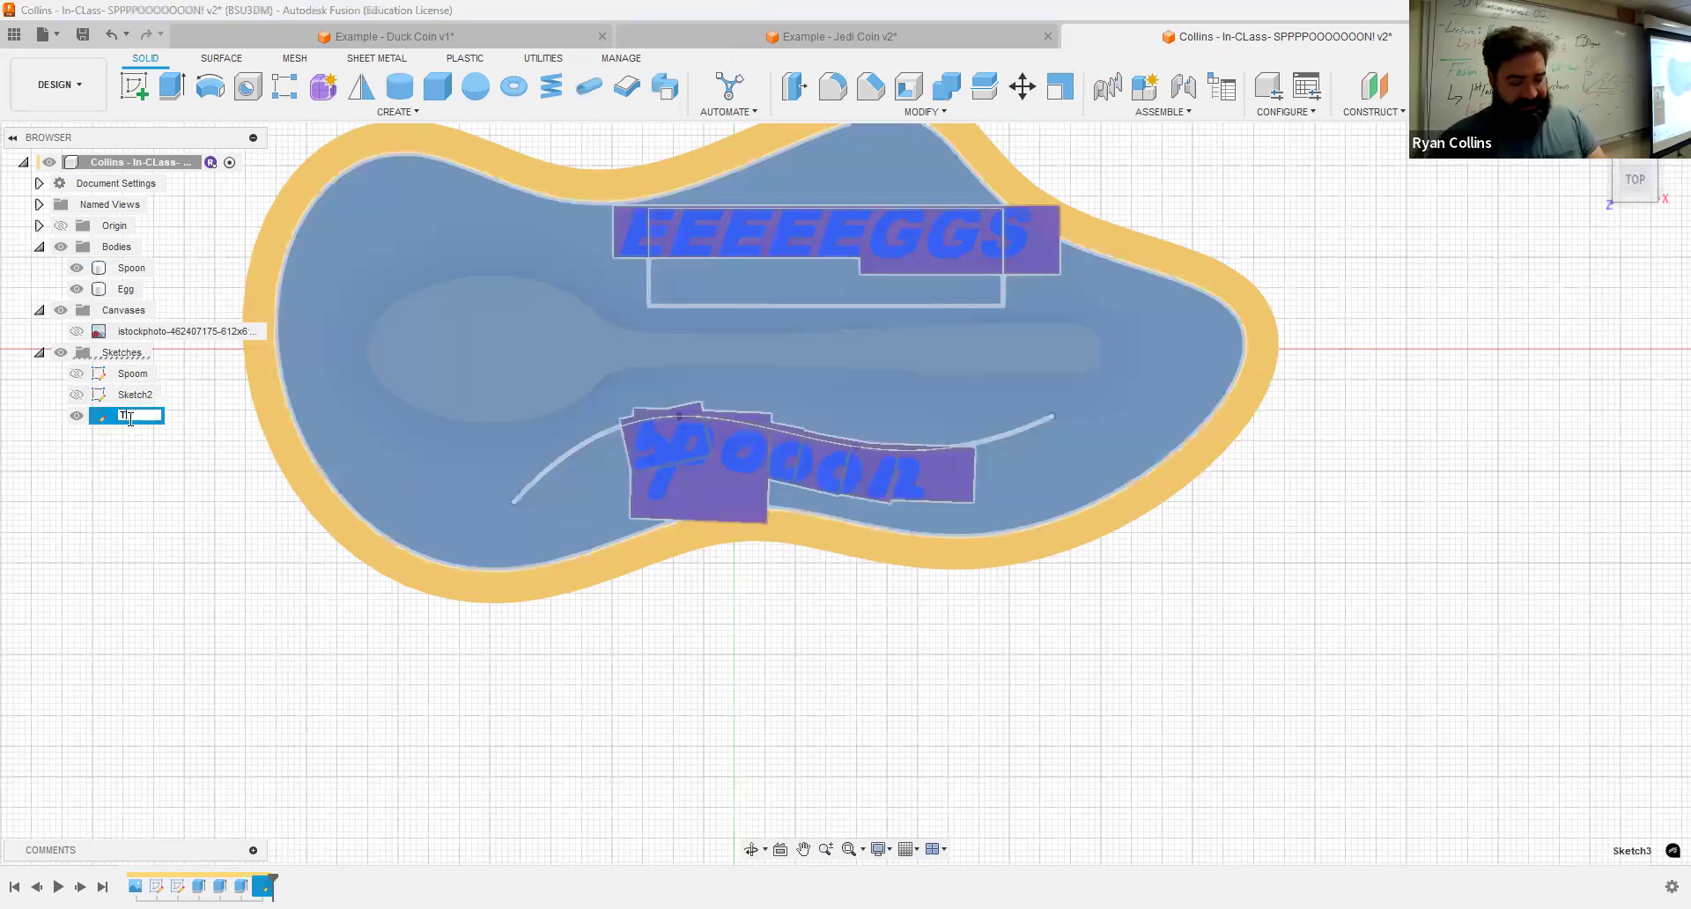
key("Return")
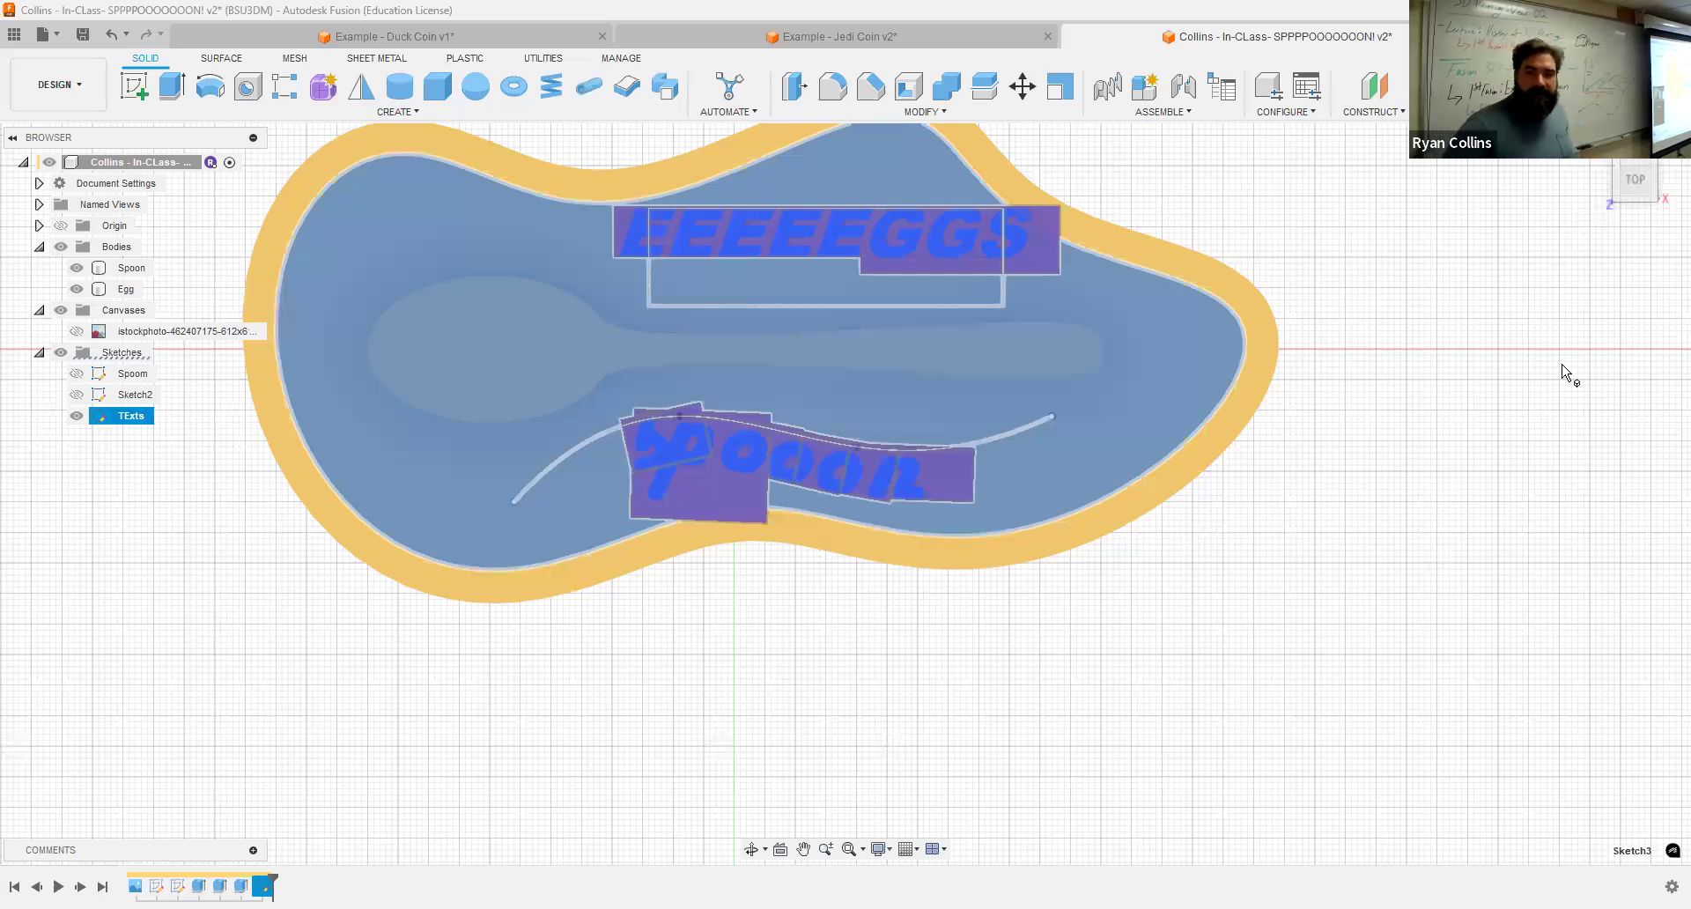
Step: Extrude the spooon path text 2 mm upward, joined to the base
left_click(1561, 372)
left_click(1599, 143)
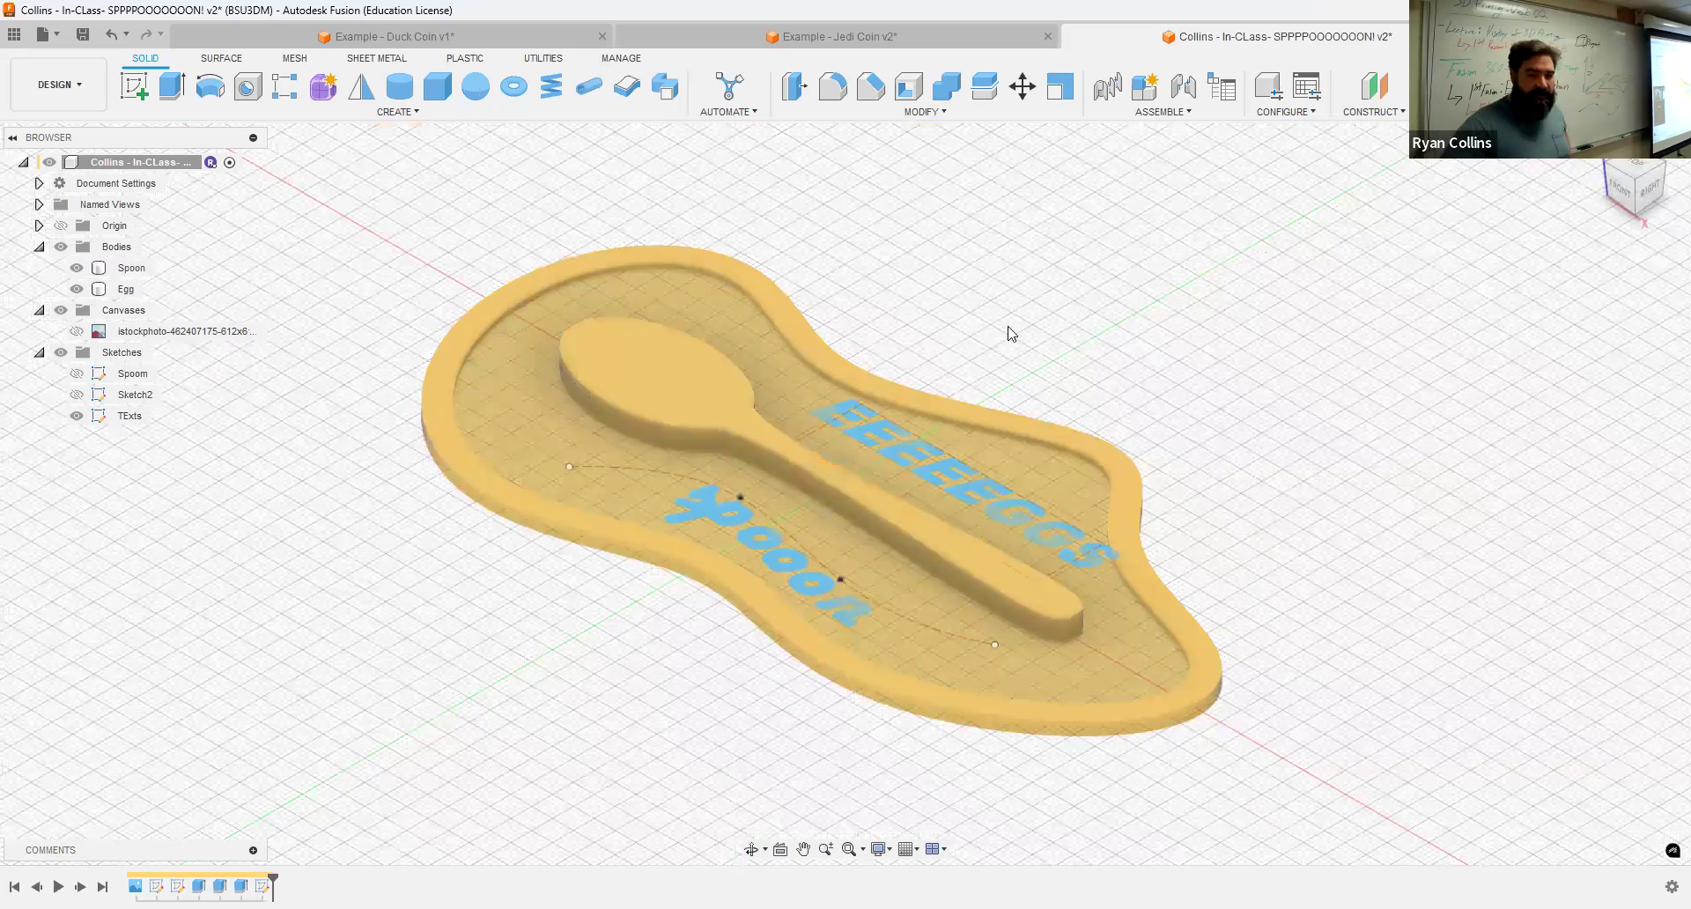
left_click(171, 86)
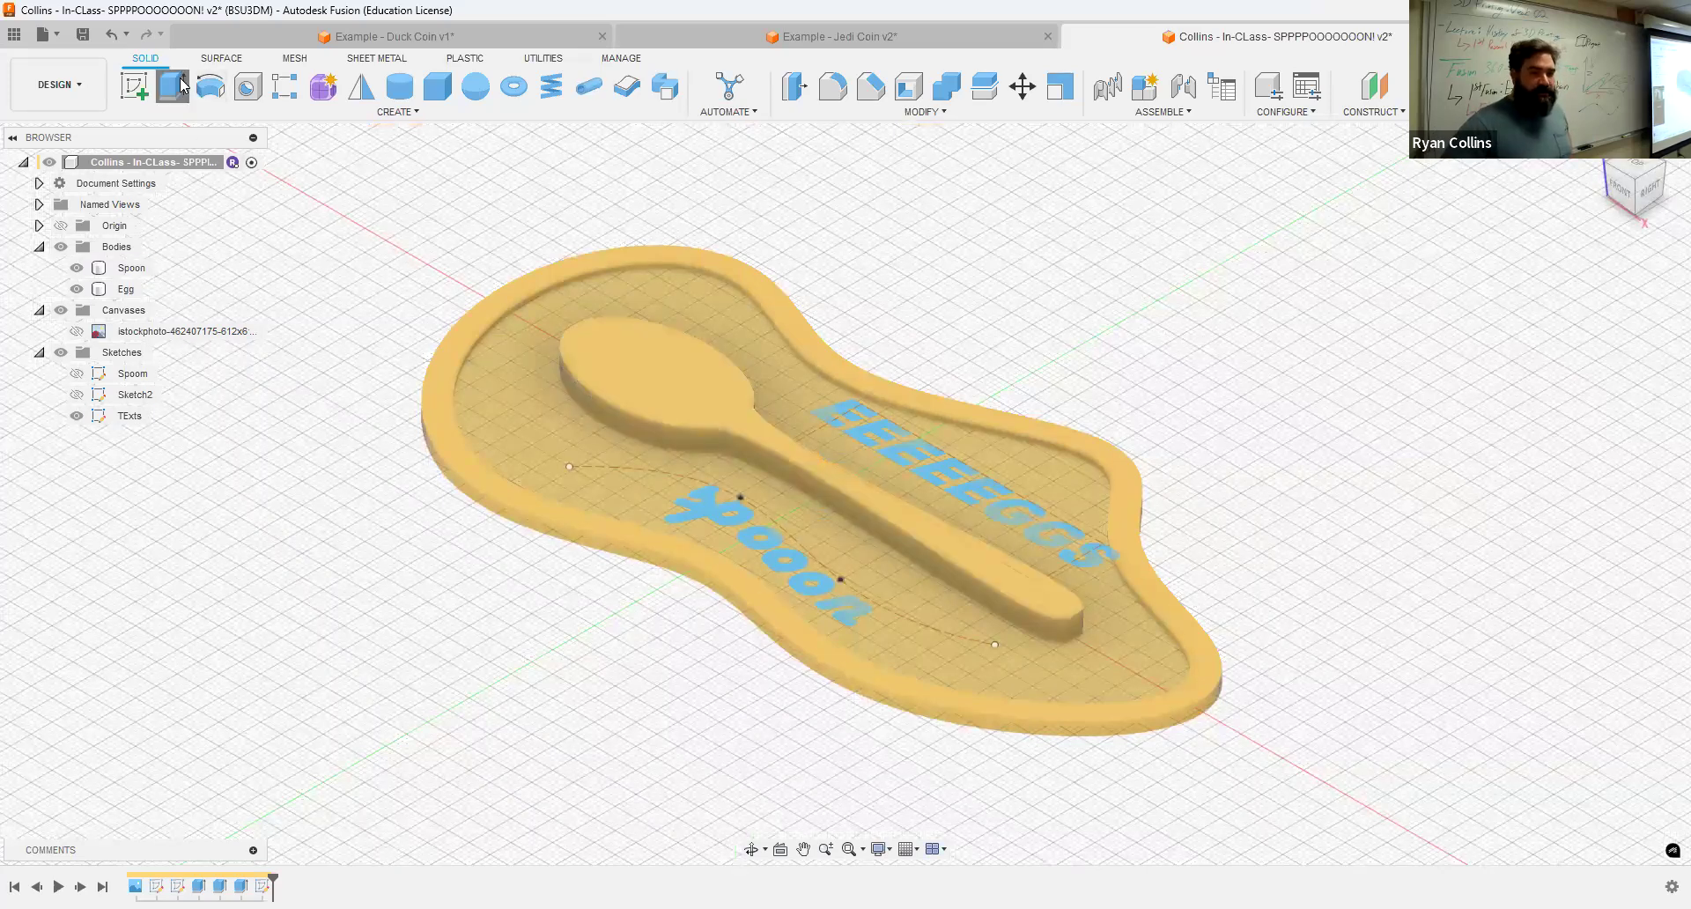
left_click(773, 559)
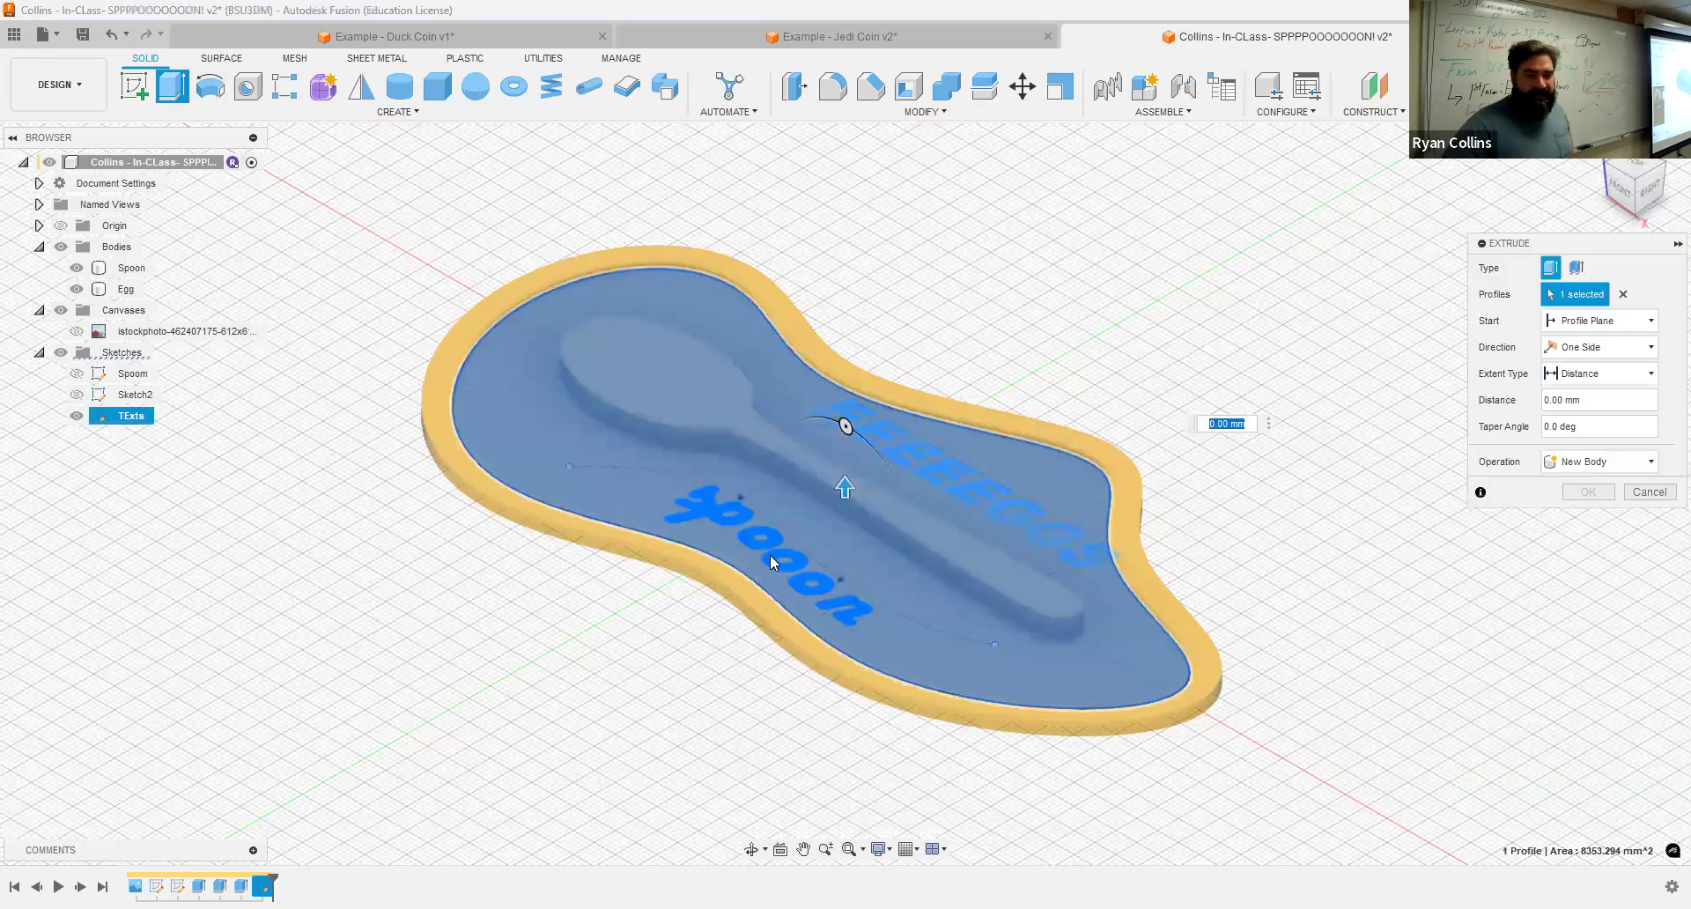
left_click(769, 553)
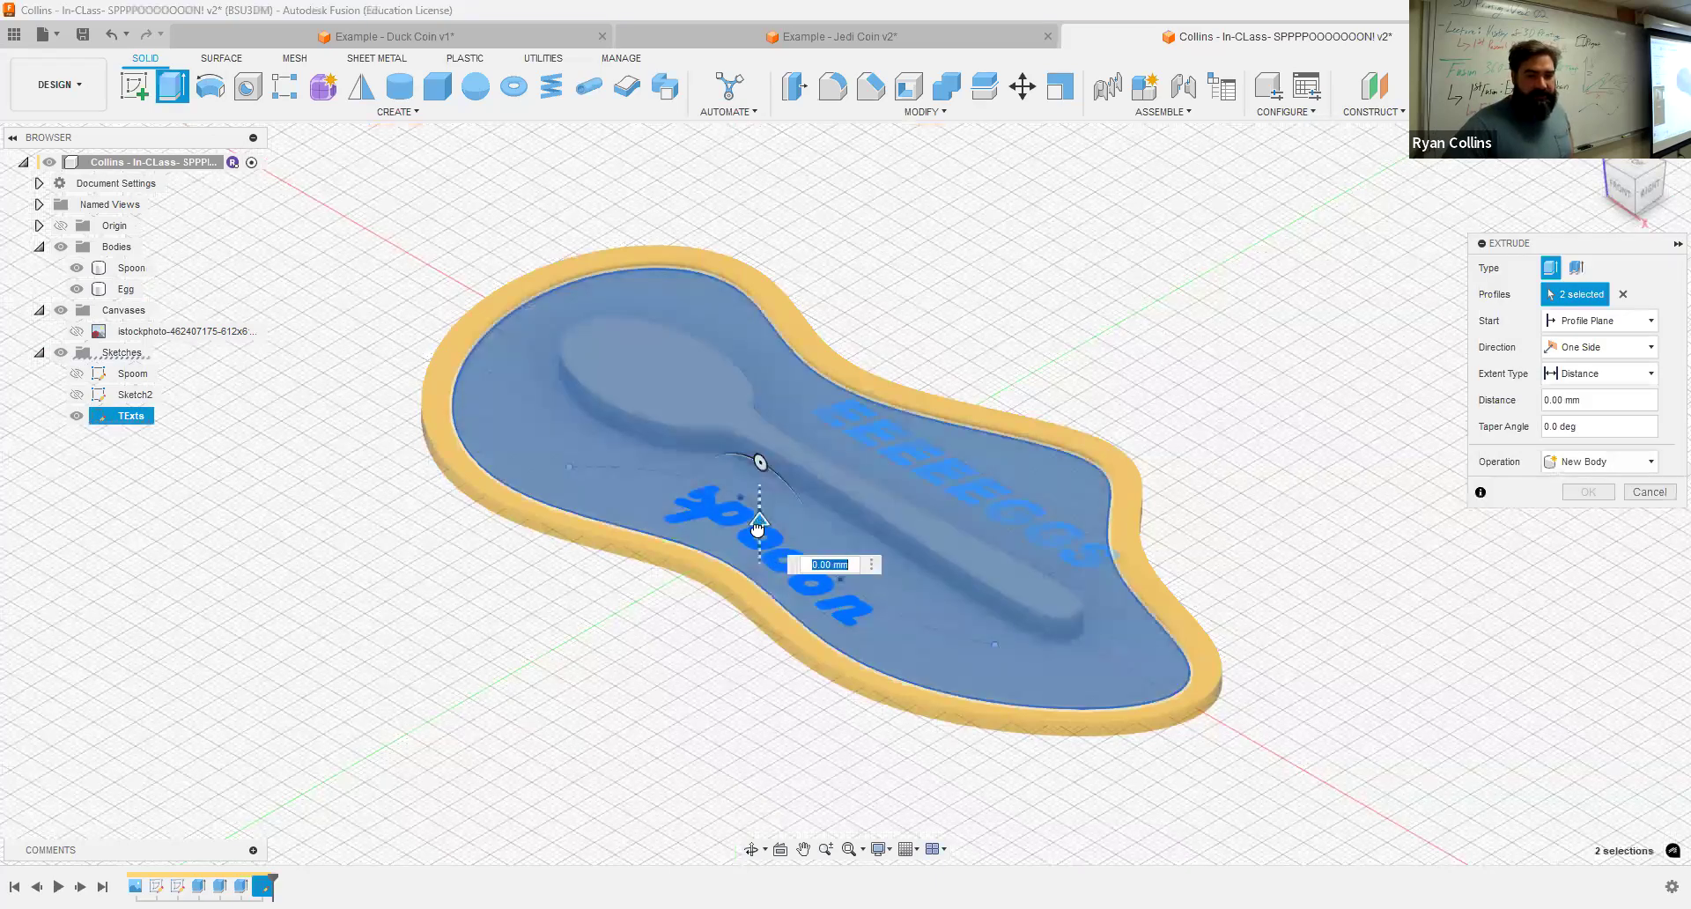
left_click_drag(759, 527, 758, 500)
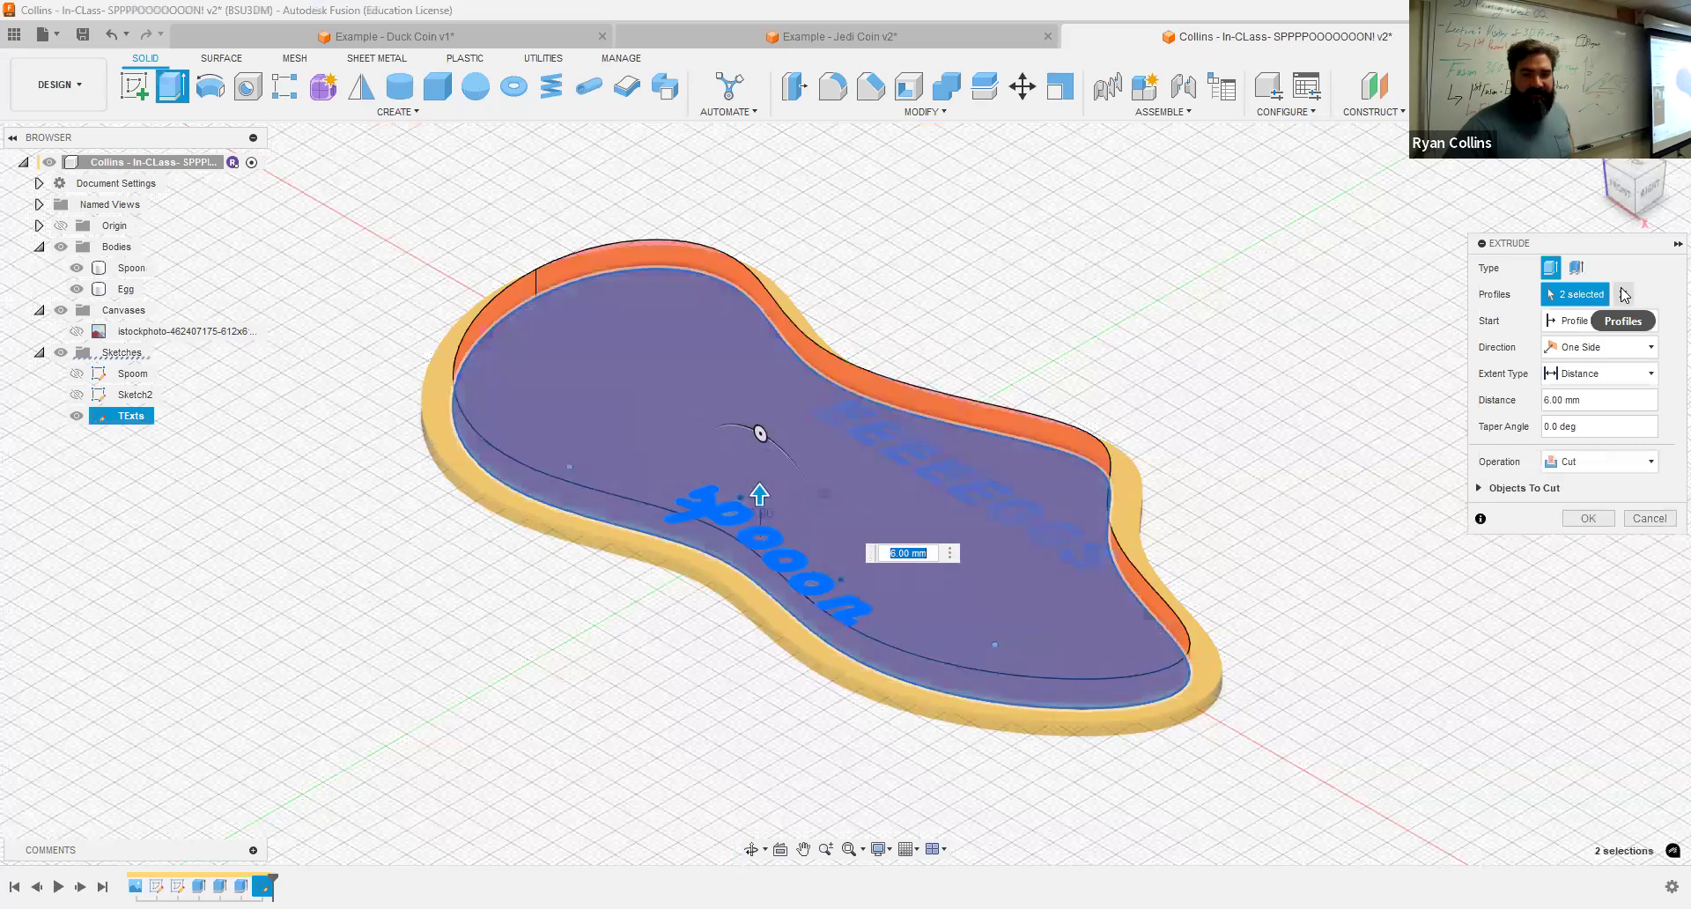
left_click(1623, 294)
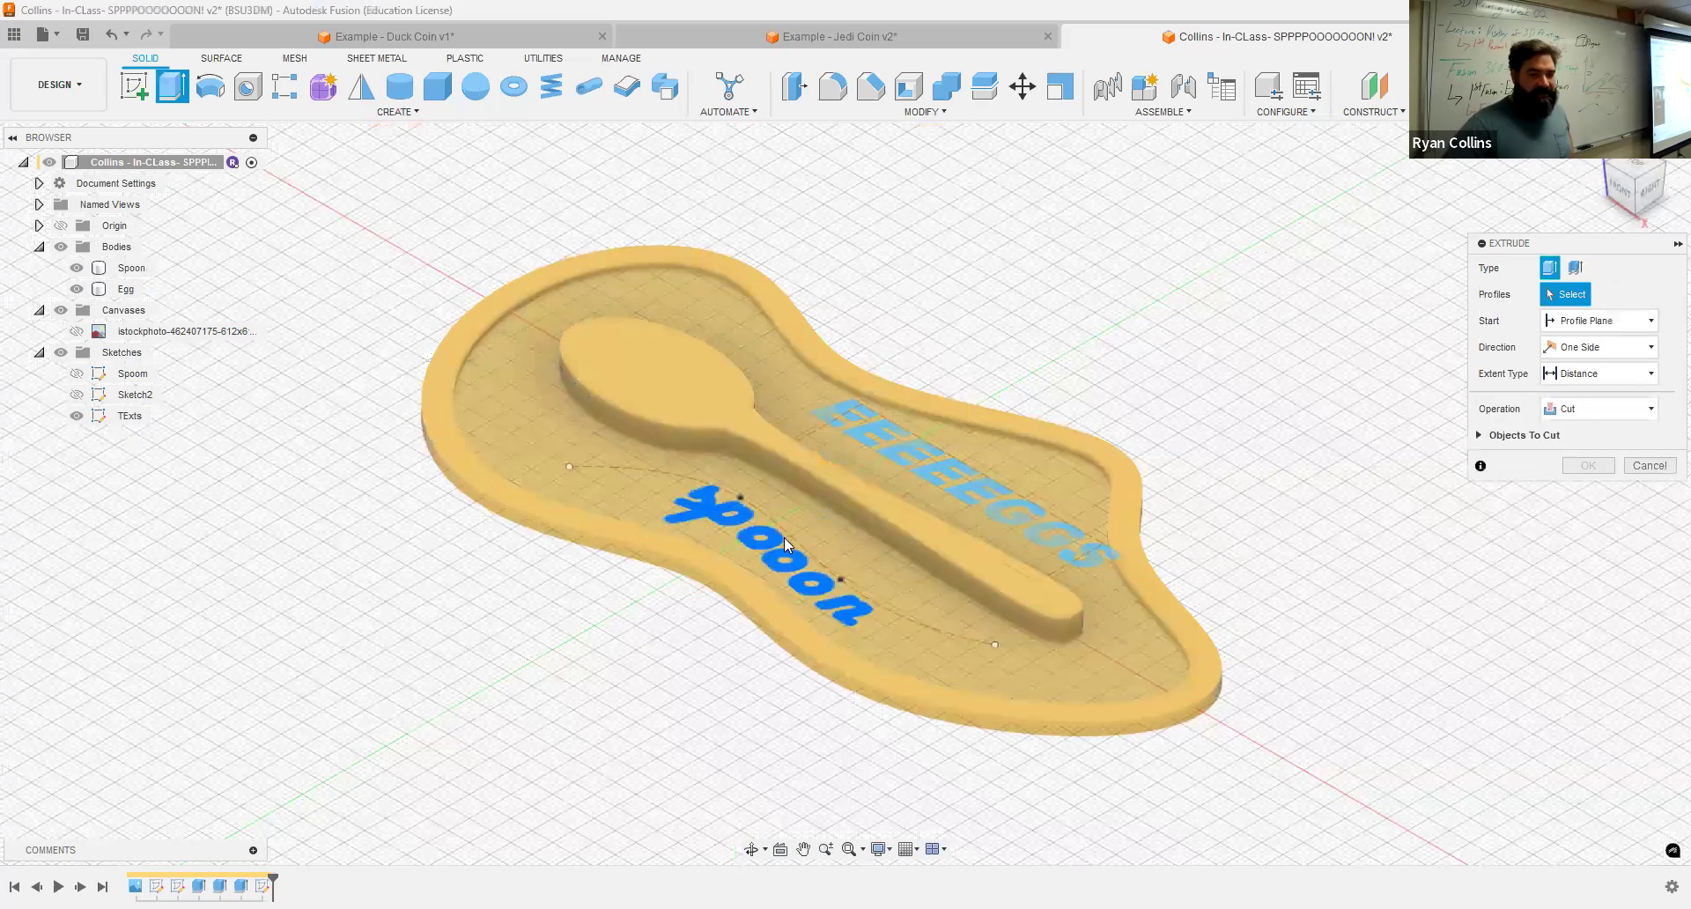
scroll(756, 540, "up", 3)
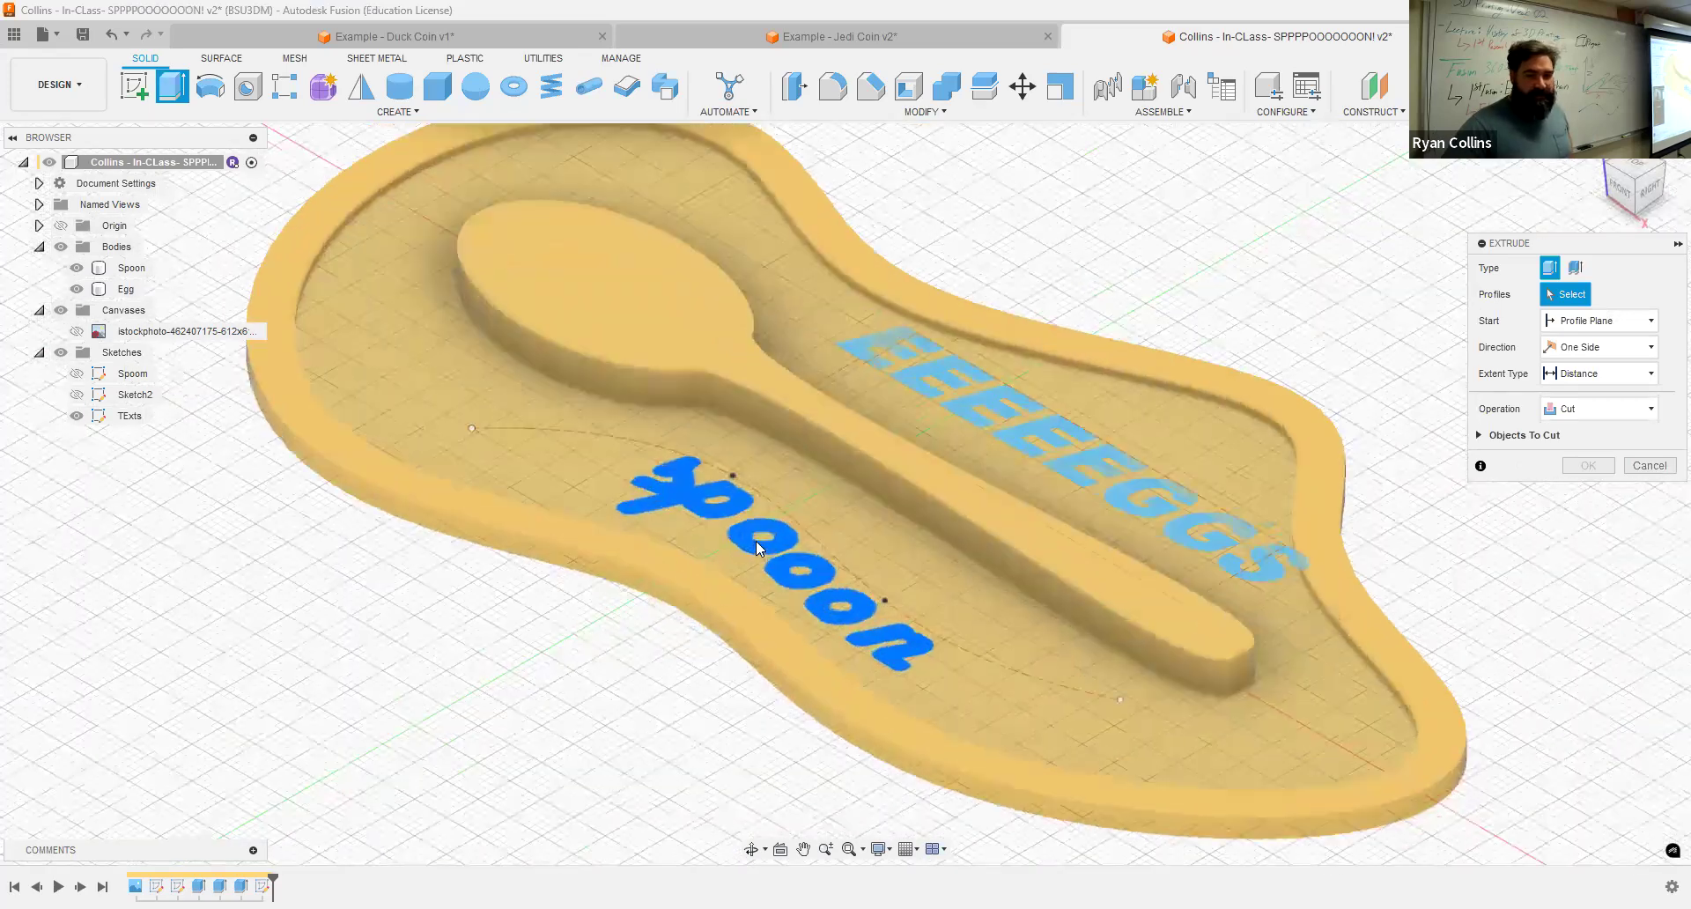
left_click(793, 536)
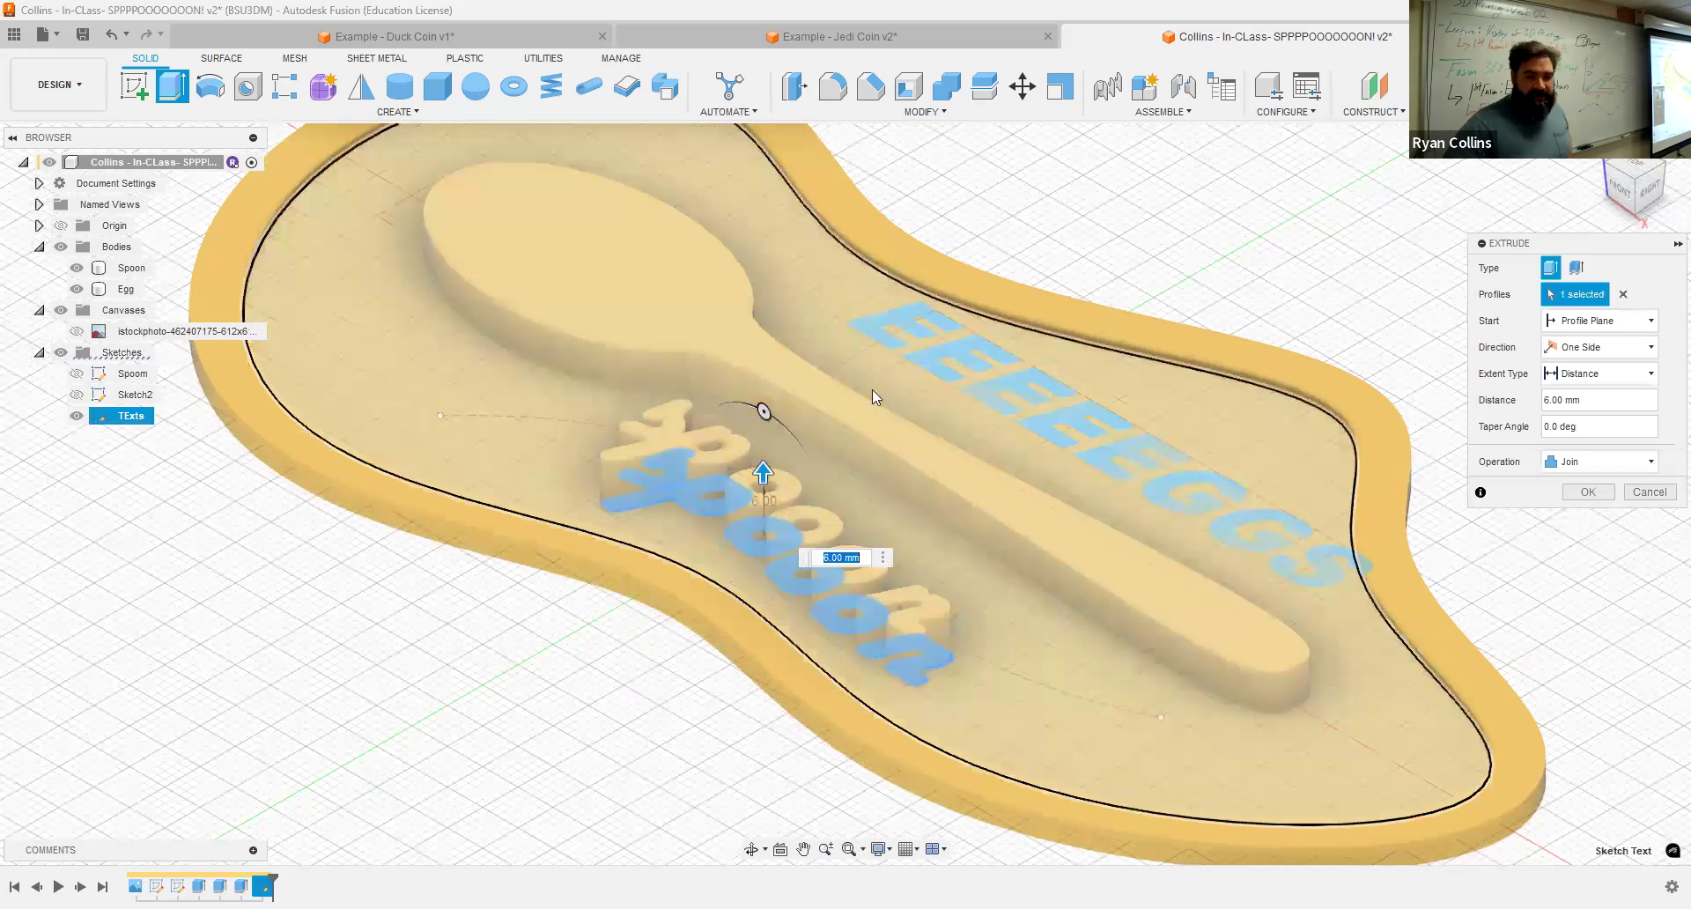
type("2")
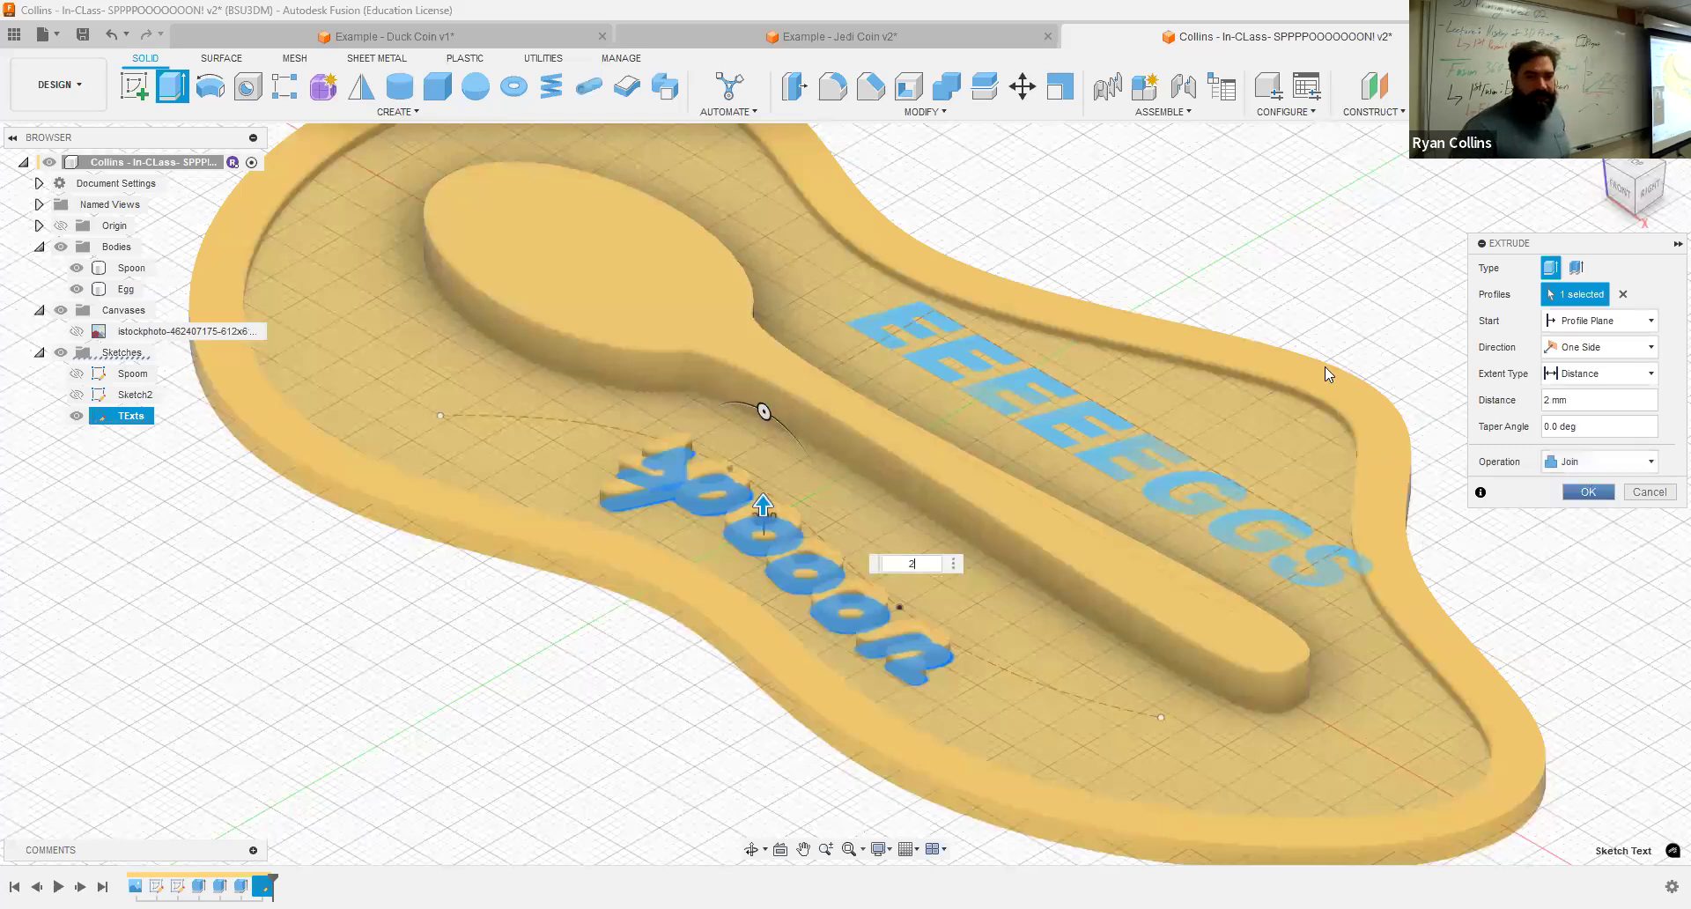
left_click(1590, 492)
Step: Cut the EEEEEGGS text 1 mm down into the base
left_click(85, 419)
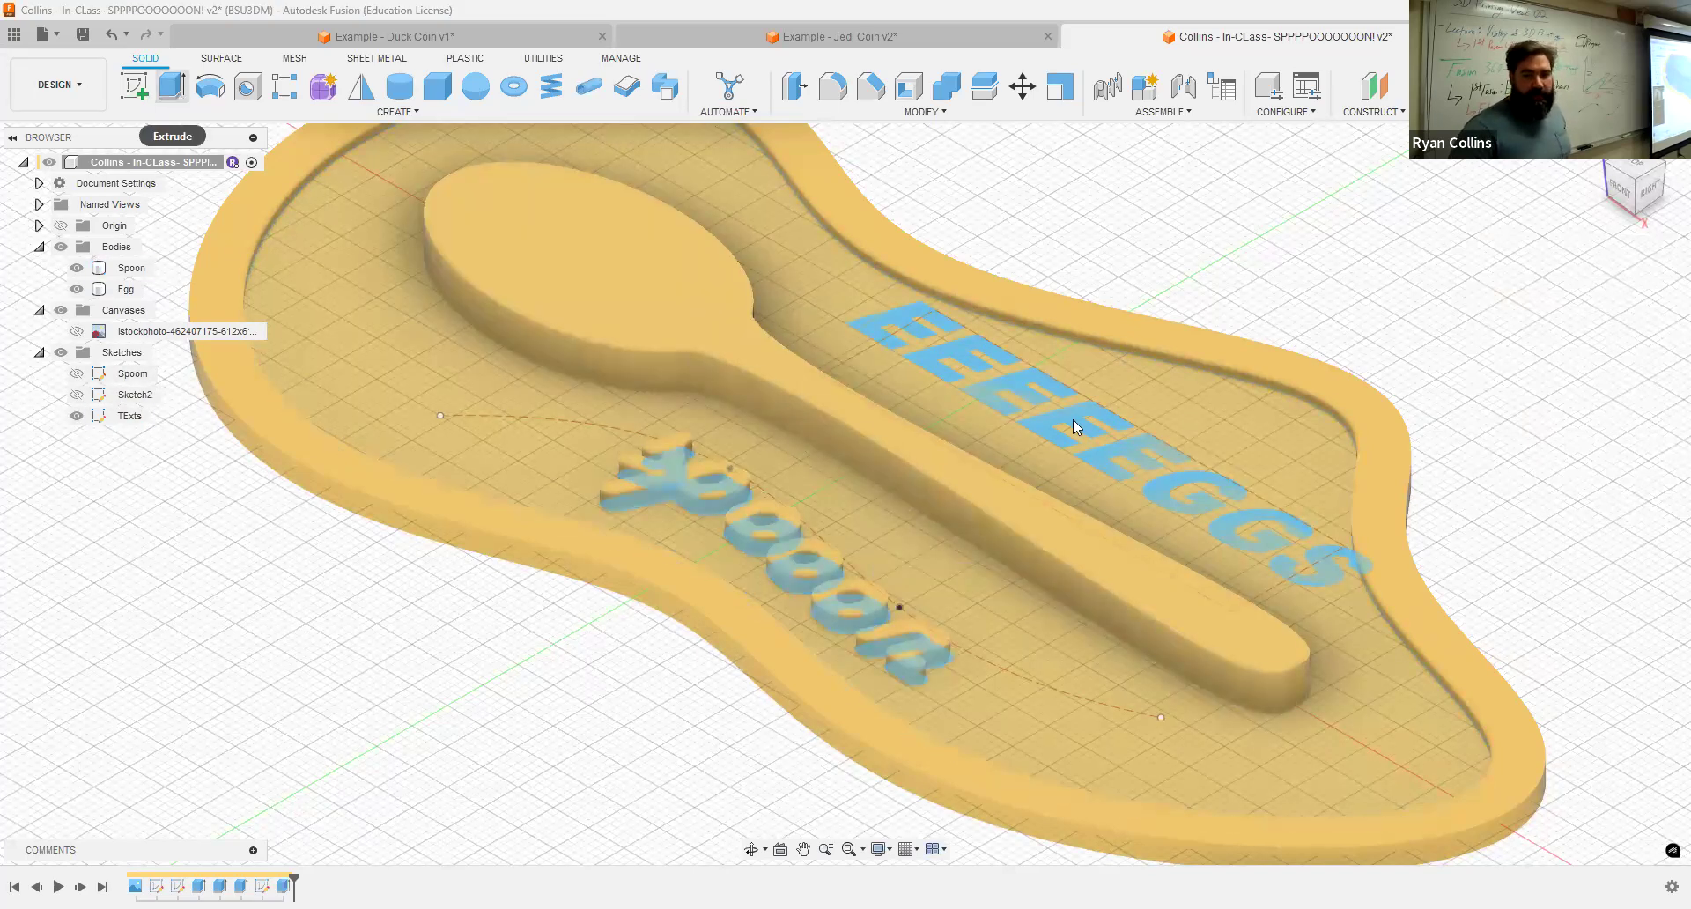
left_click(1037, 446)
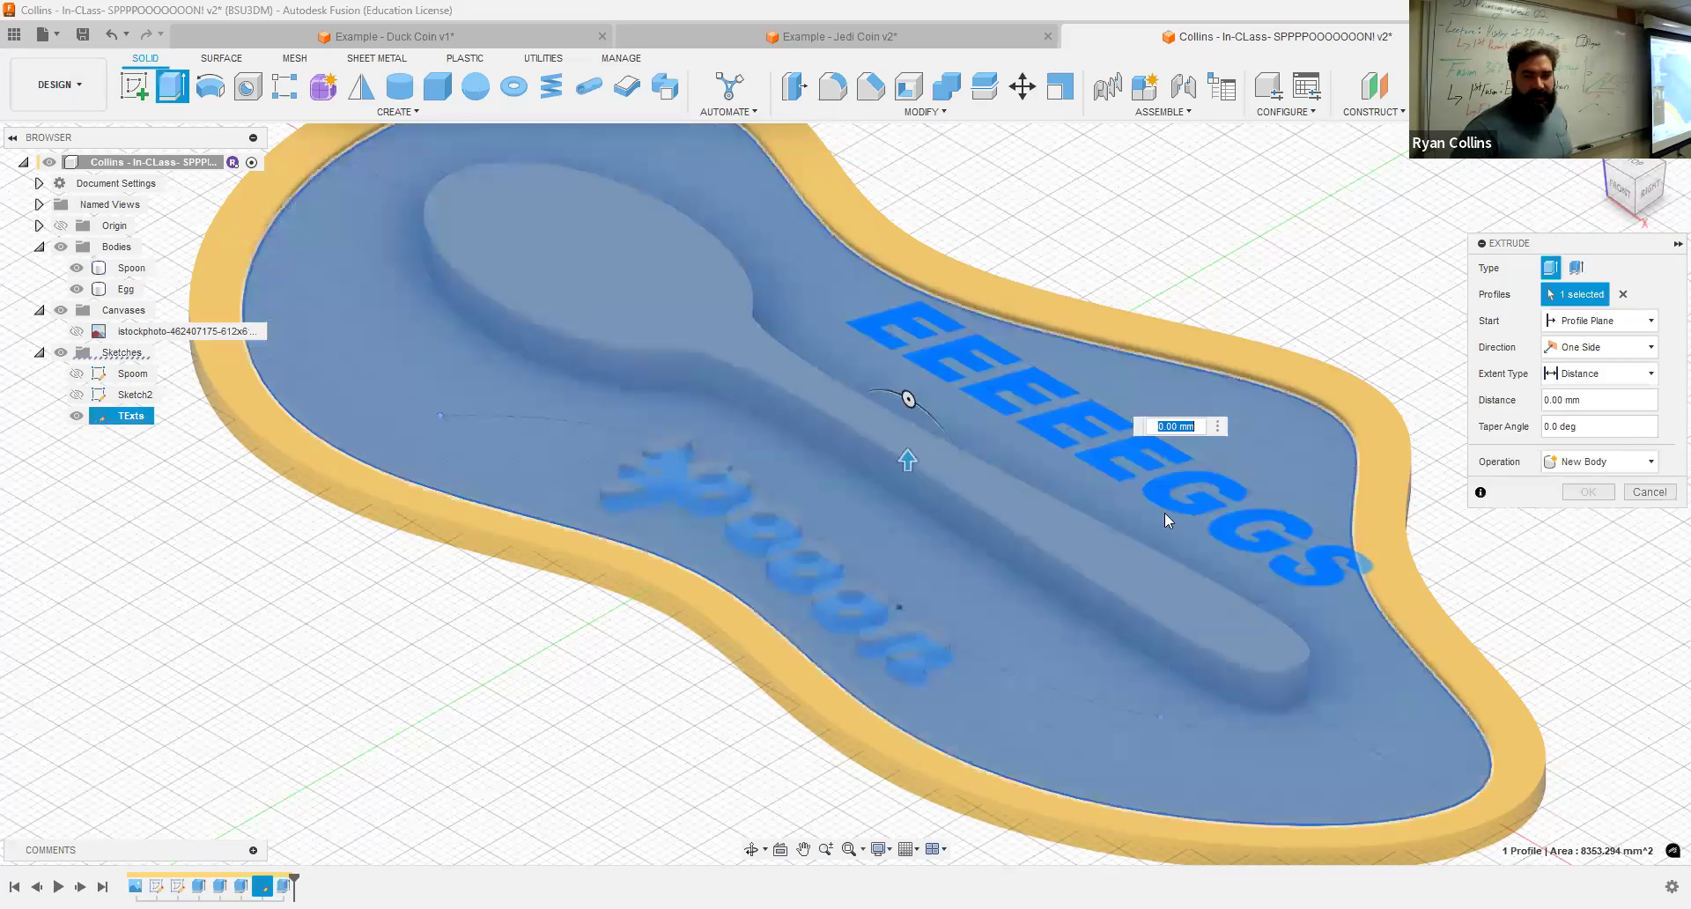
scroll(1141, 494, "up", 5)
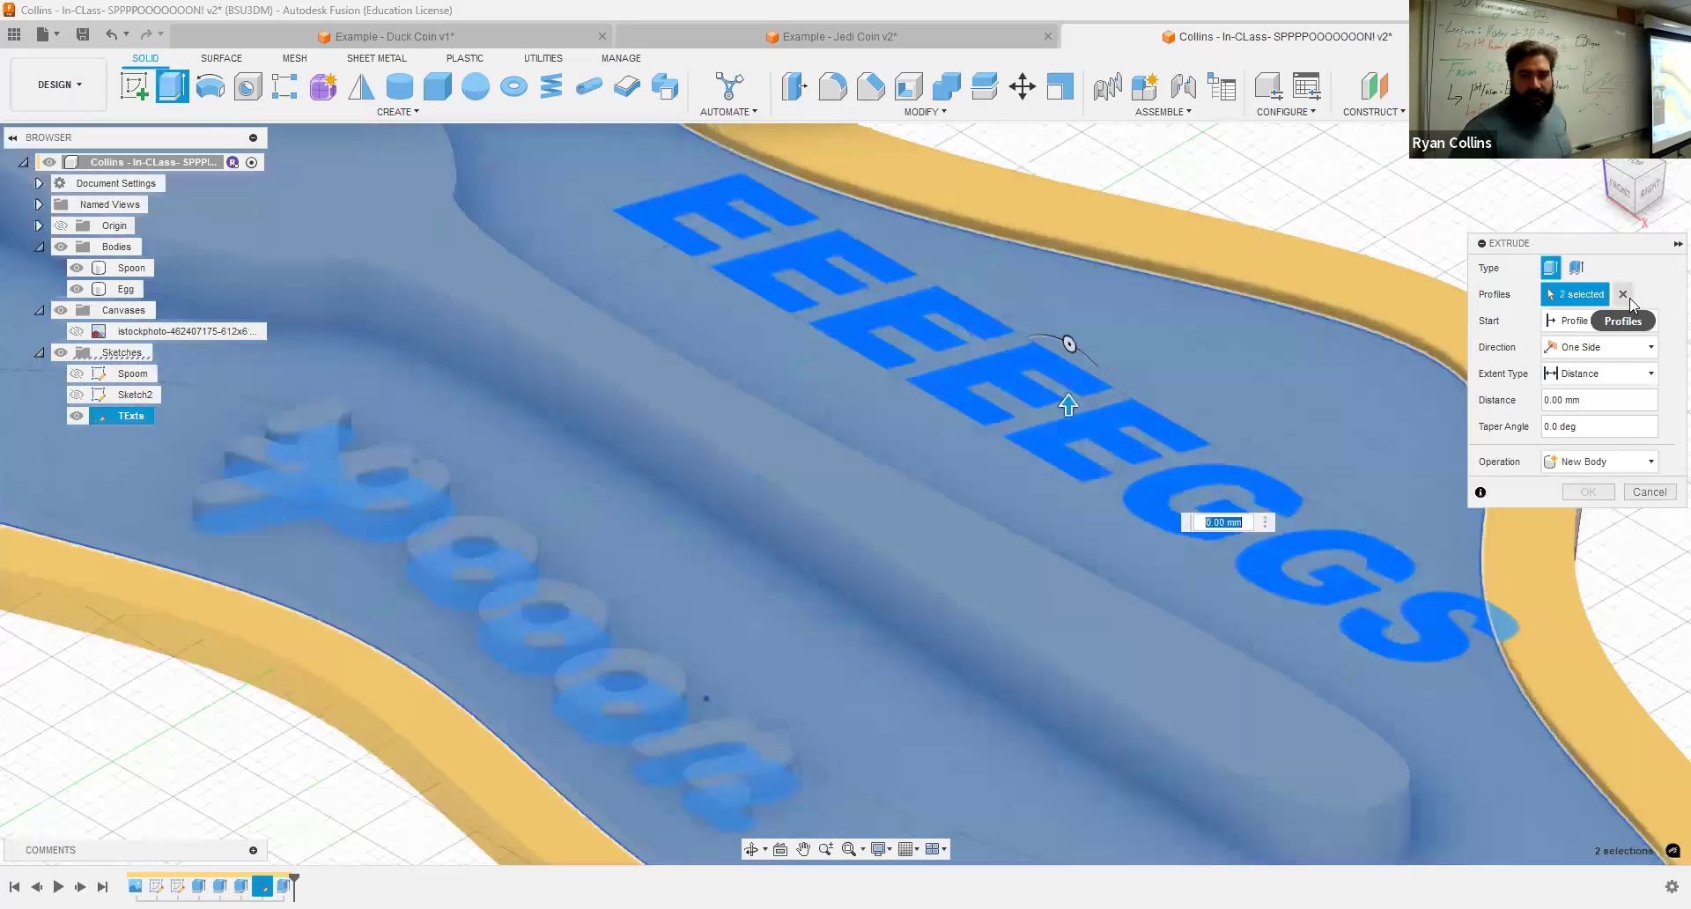
left_click(1188, 481)
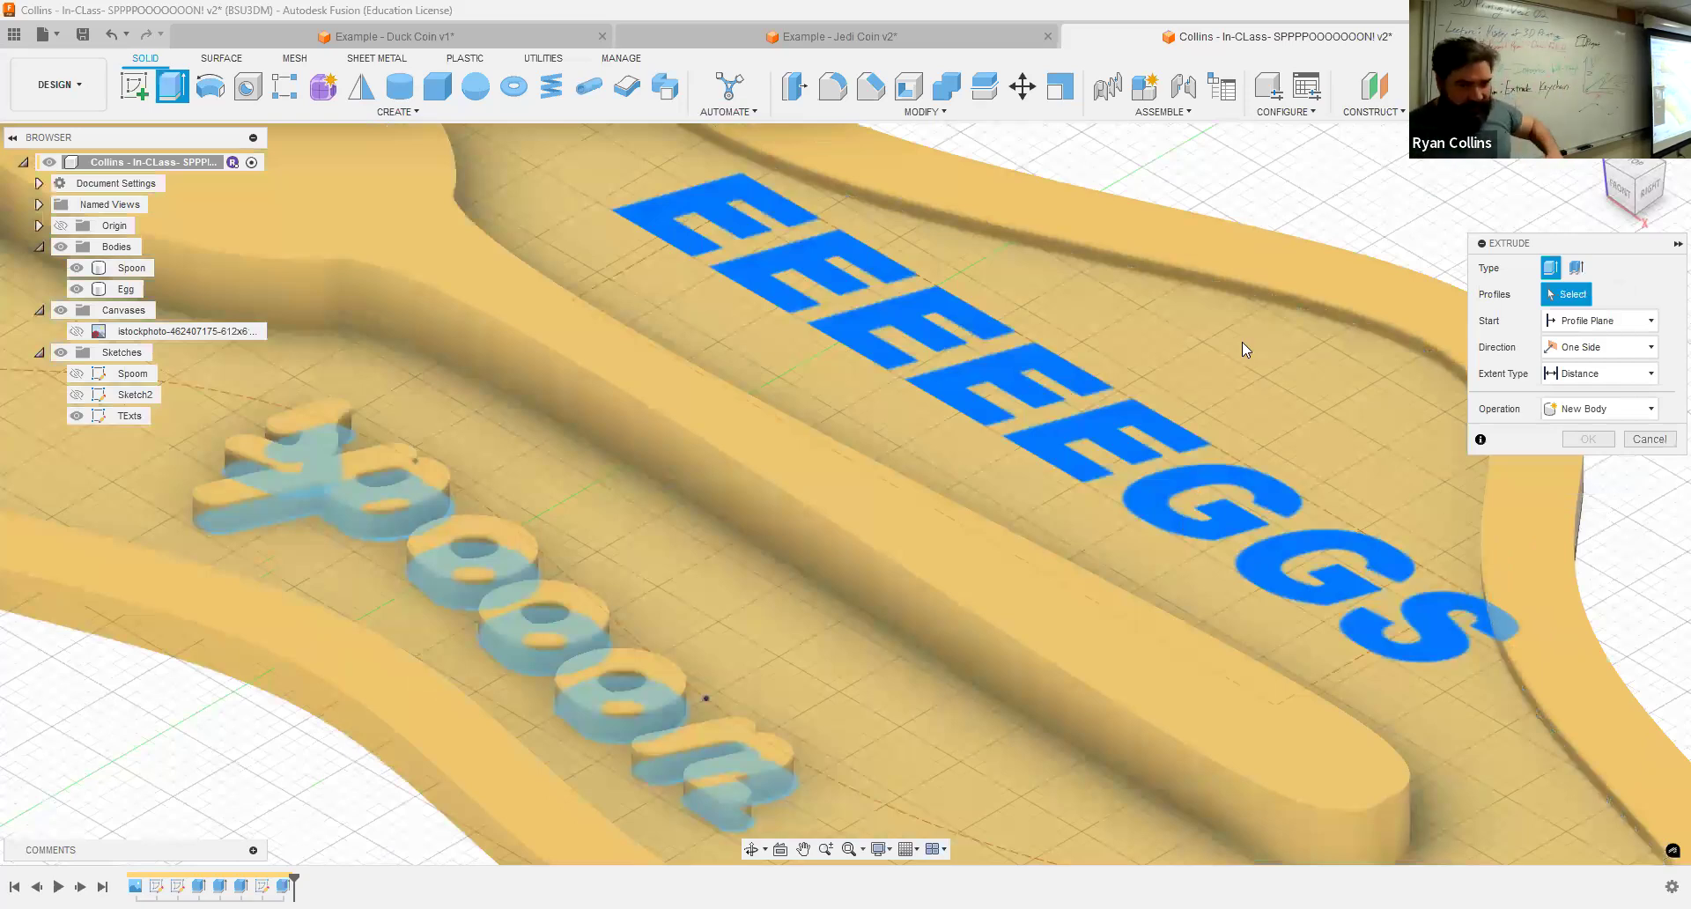
left_click(1090, 433)
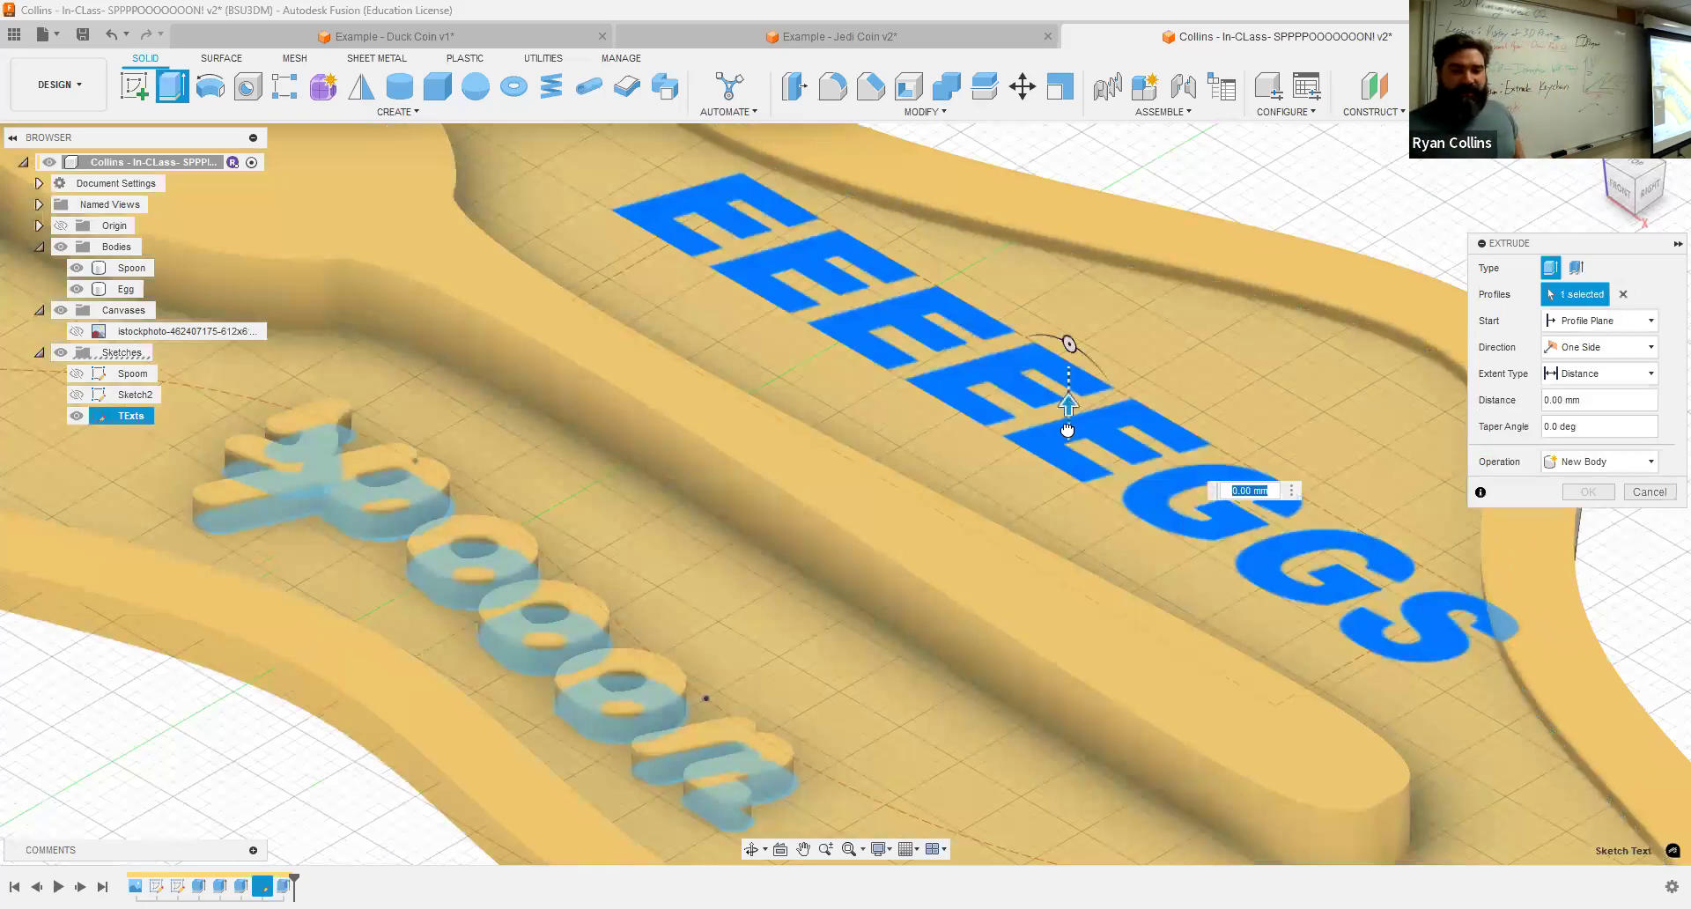
left_click_drag(1067, 427, 1068, 443)
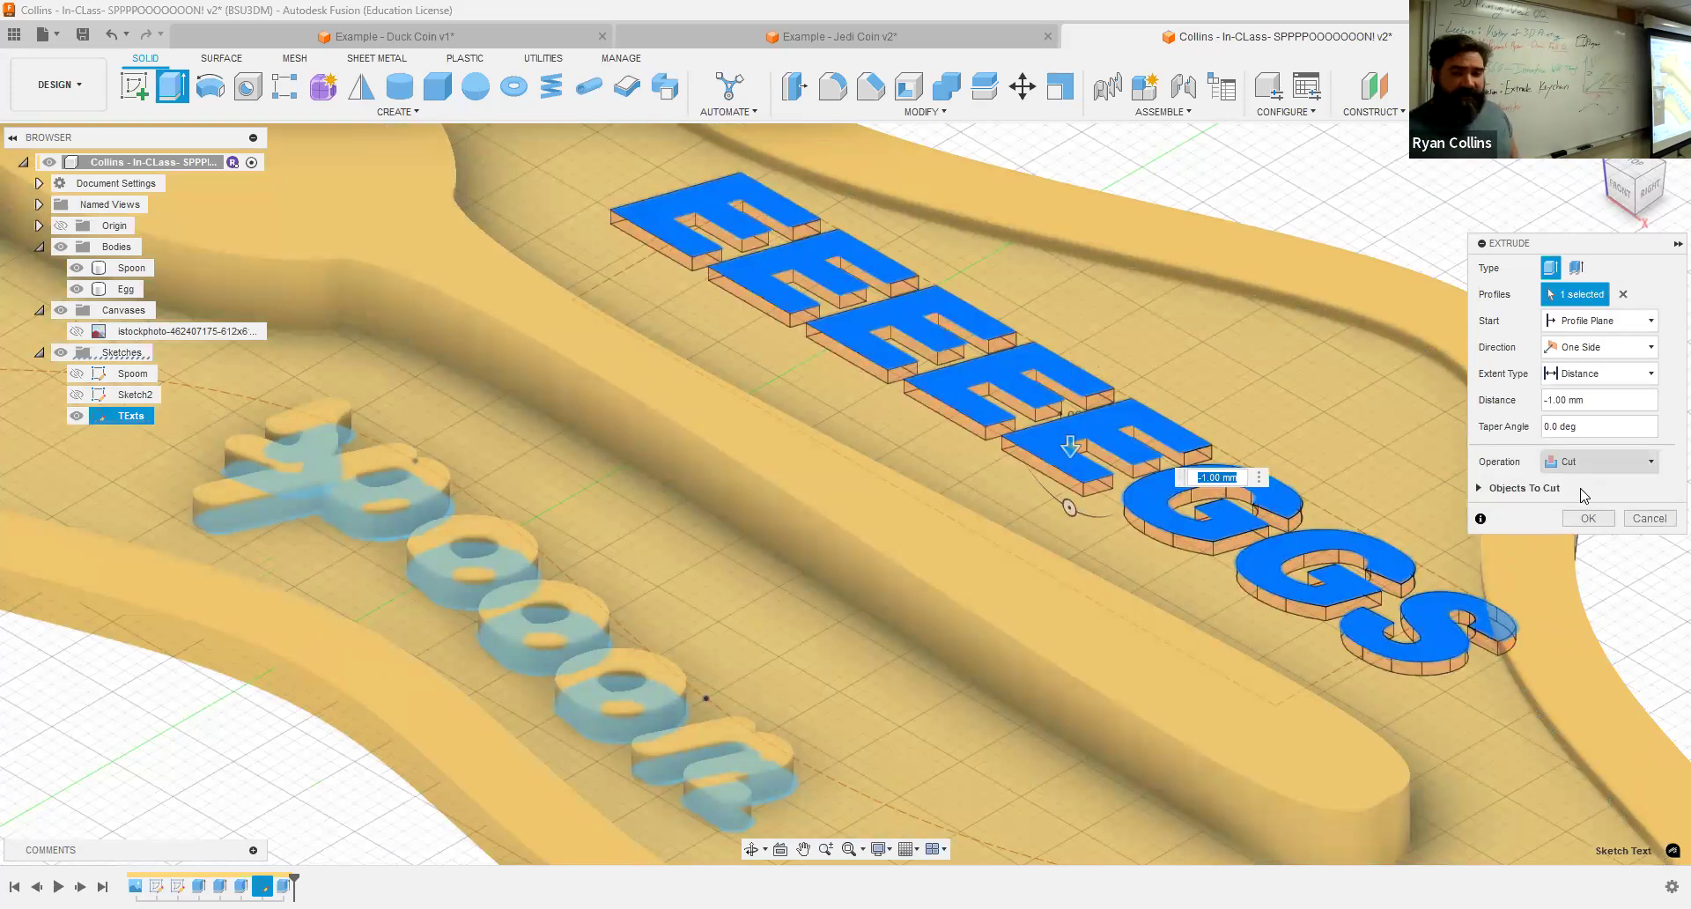
left_click(1589, 518)
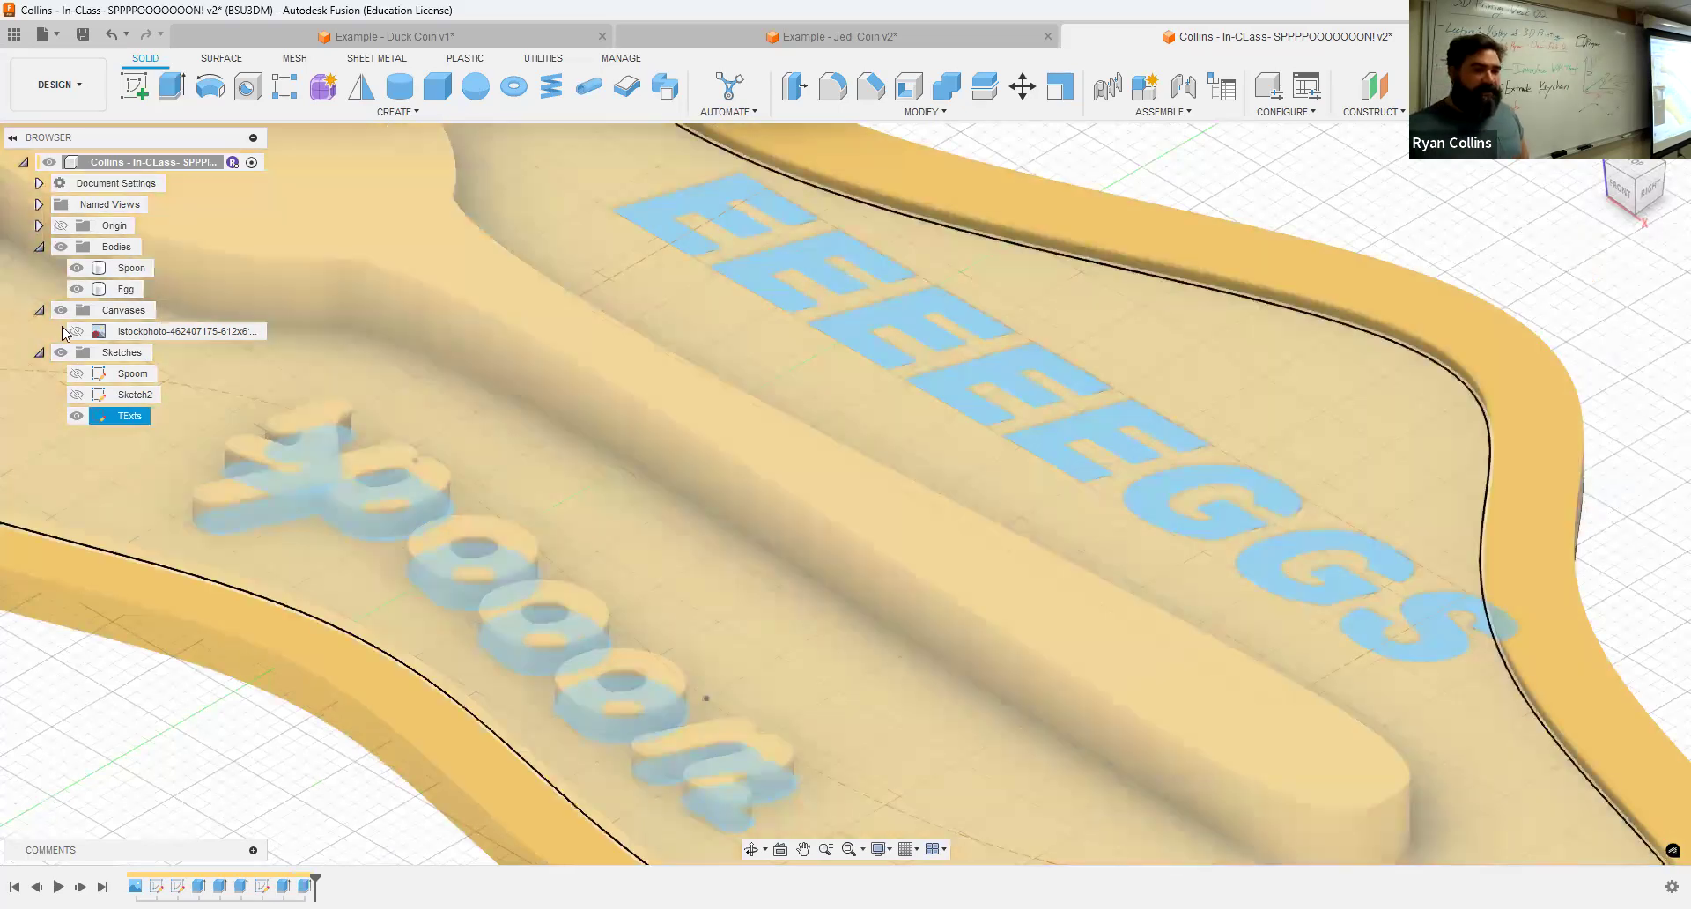
Step: Hide all sketches and inspect the raised and engraved text from the home view
left_click(60, 354)
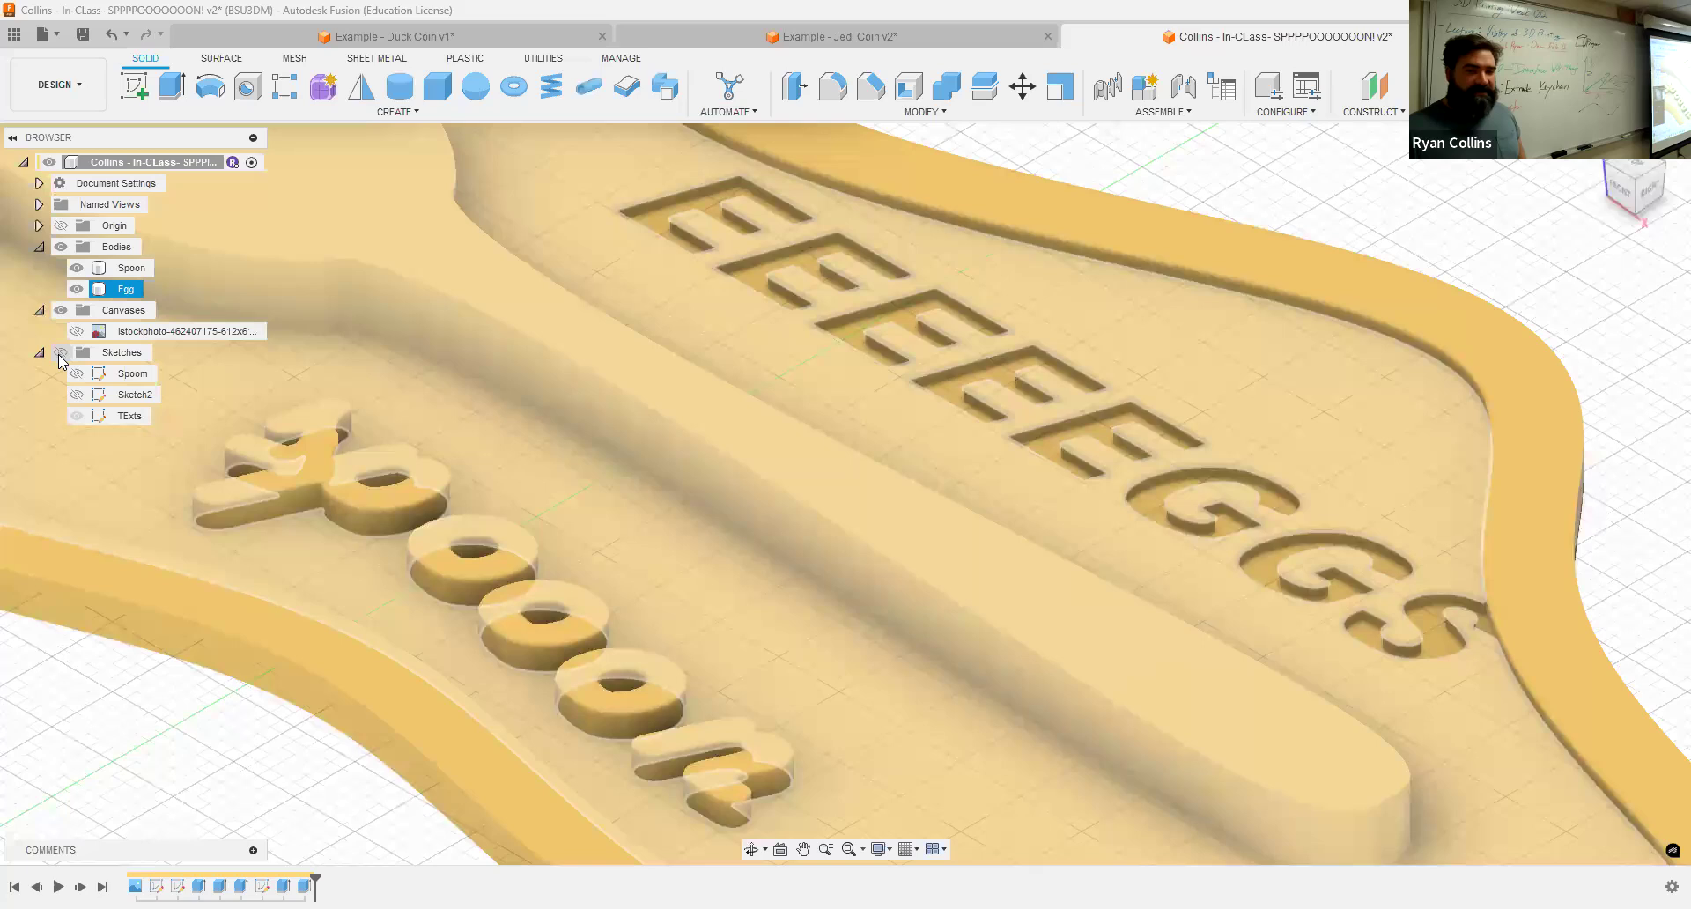
left_click(1013, 363)
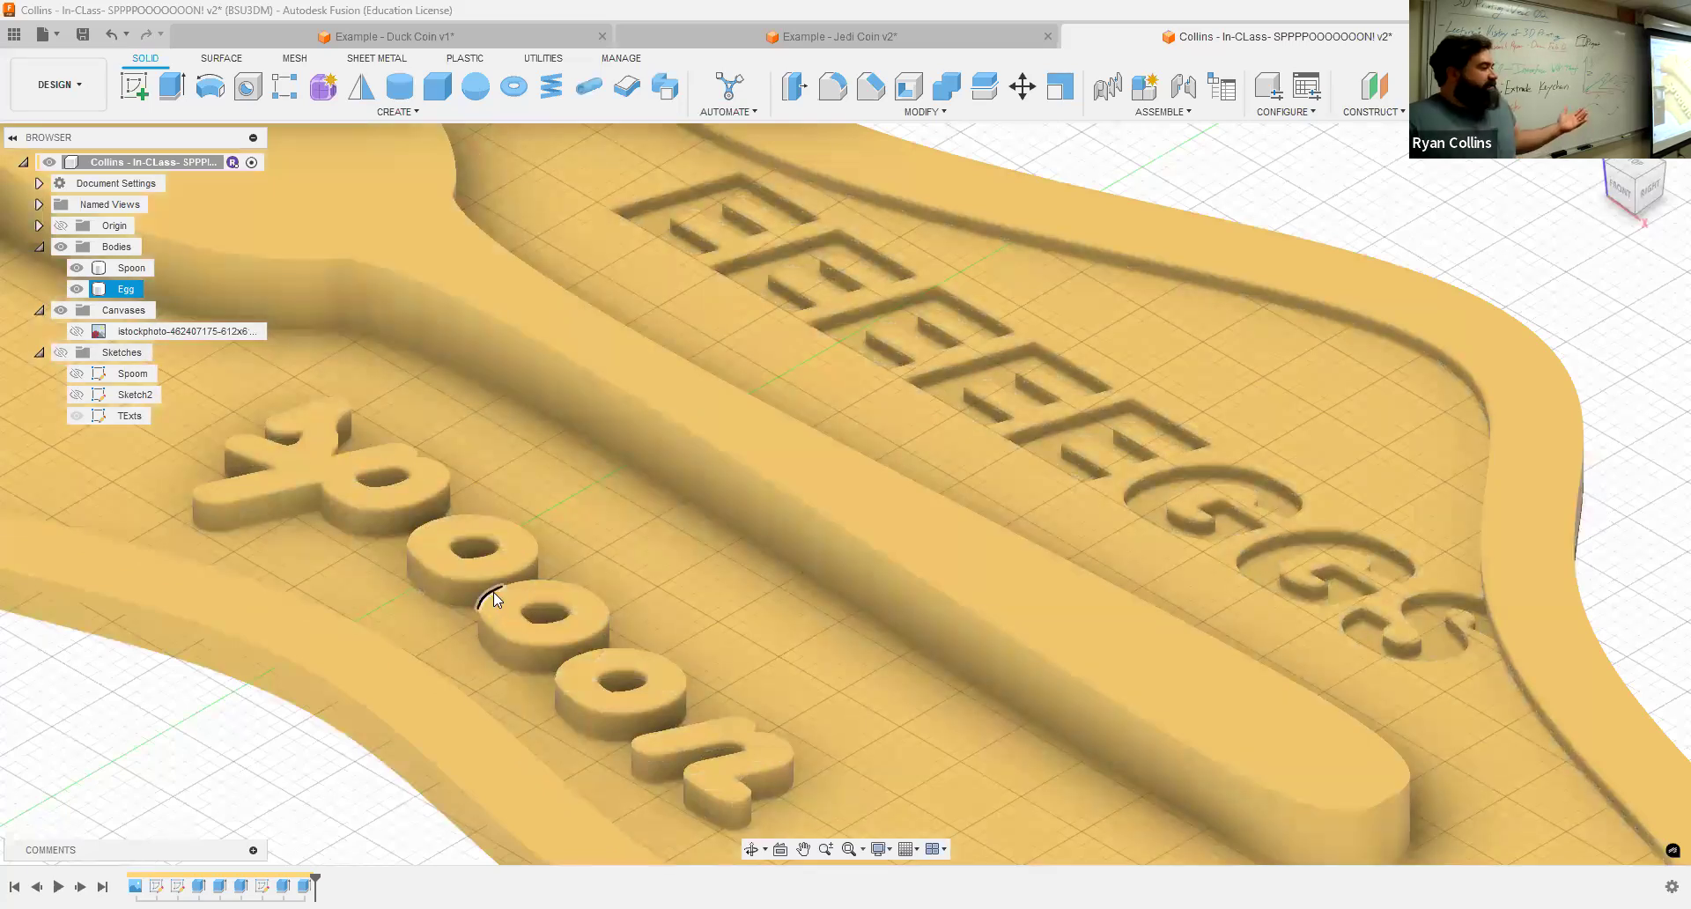
left_click(1662, 447)
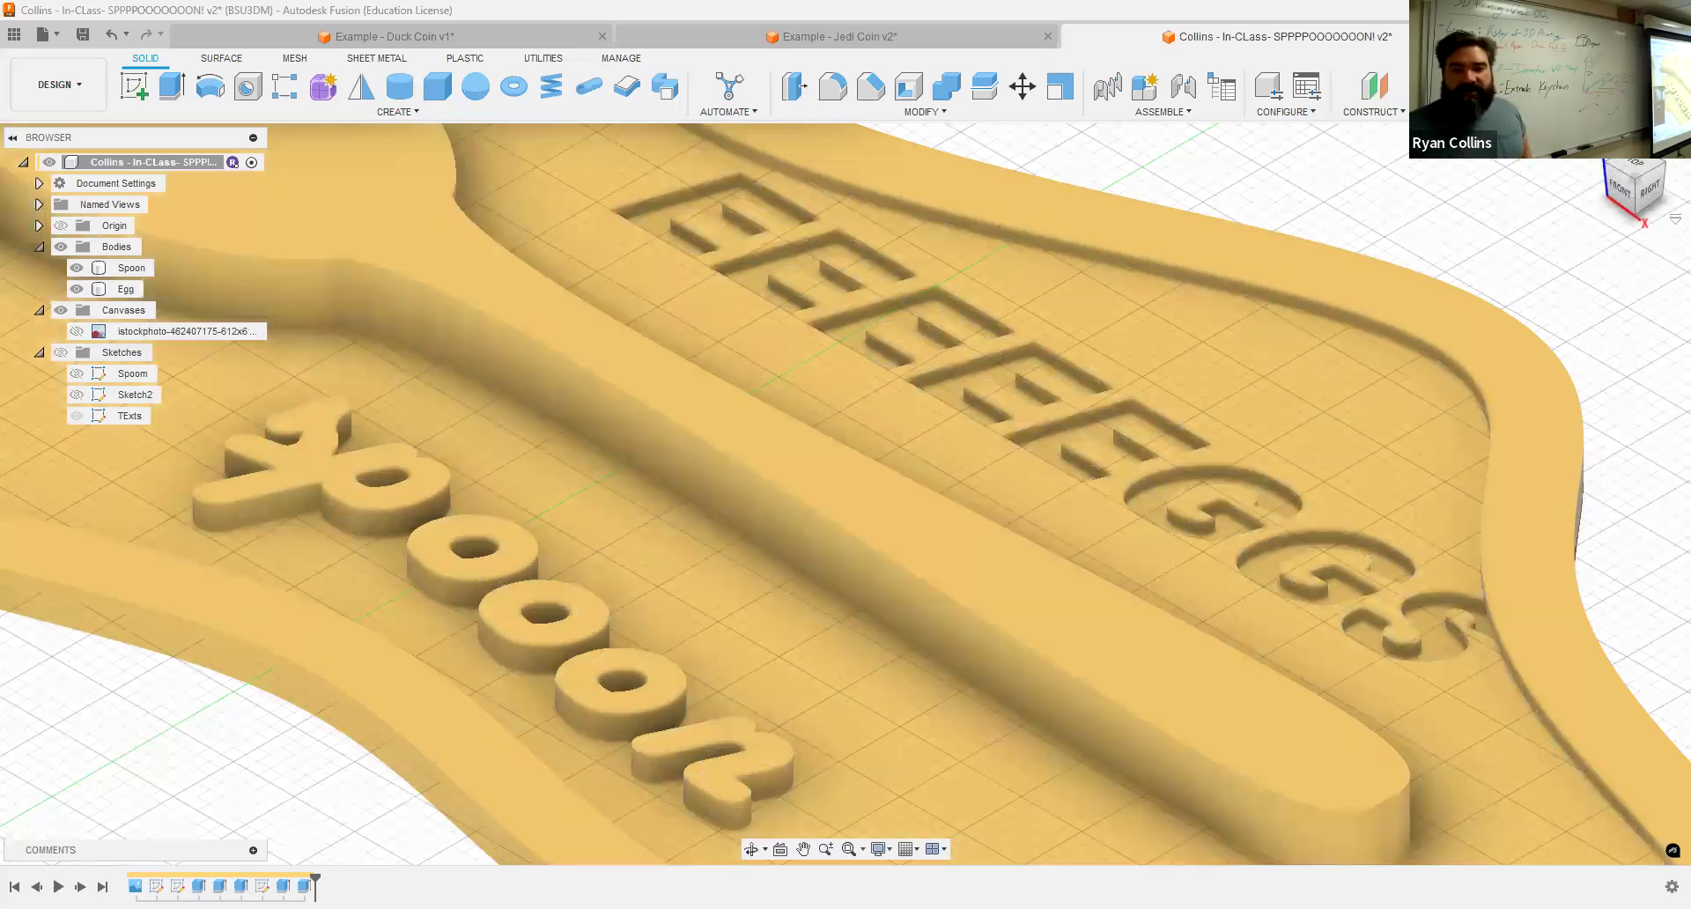
left_click(1597, 148)
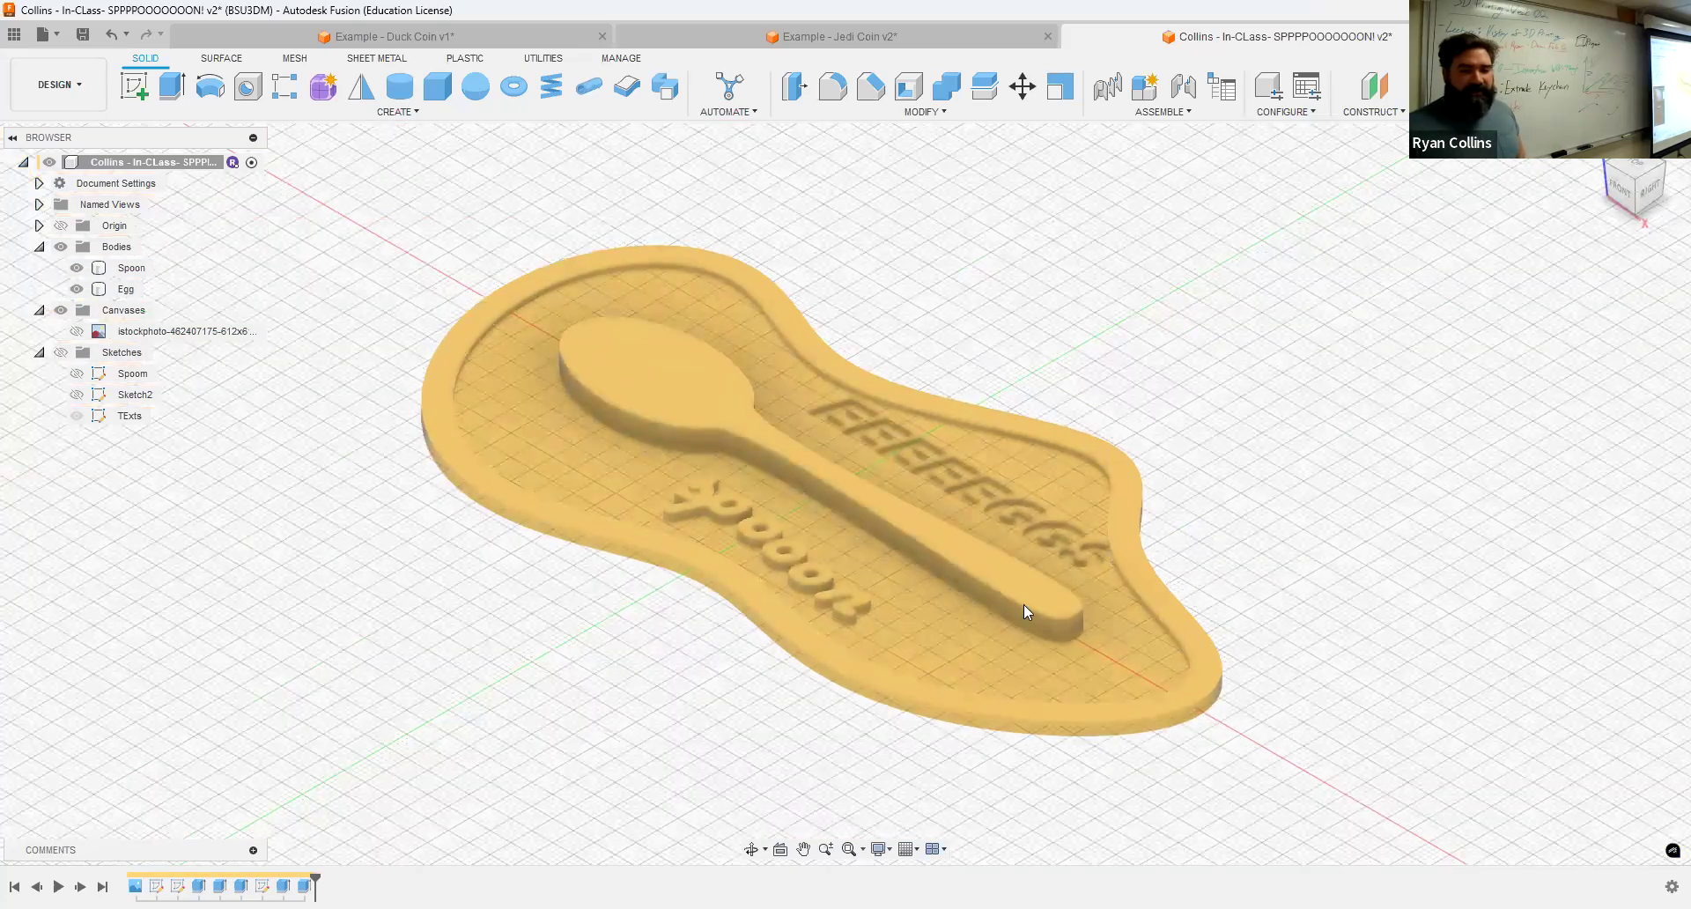
left_click(298, 187)
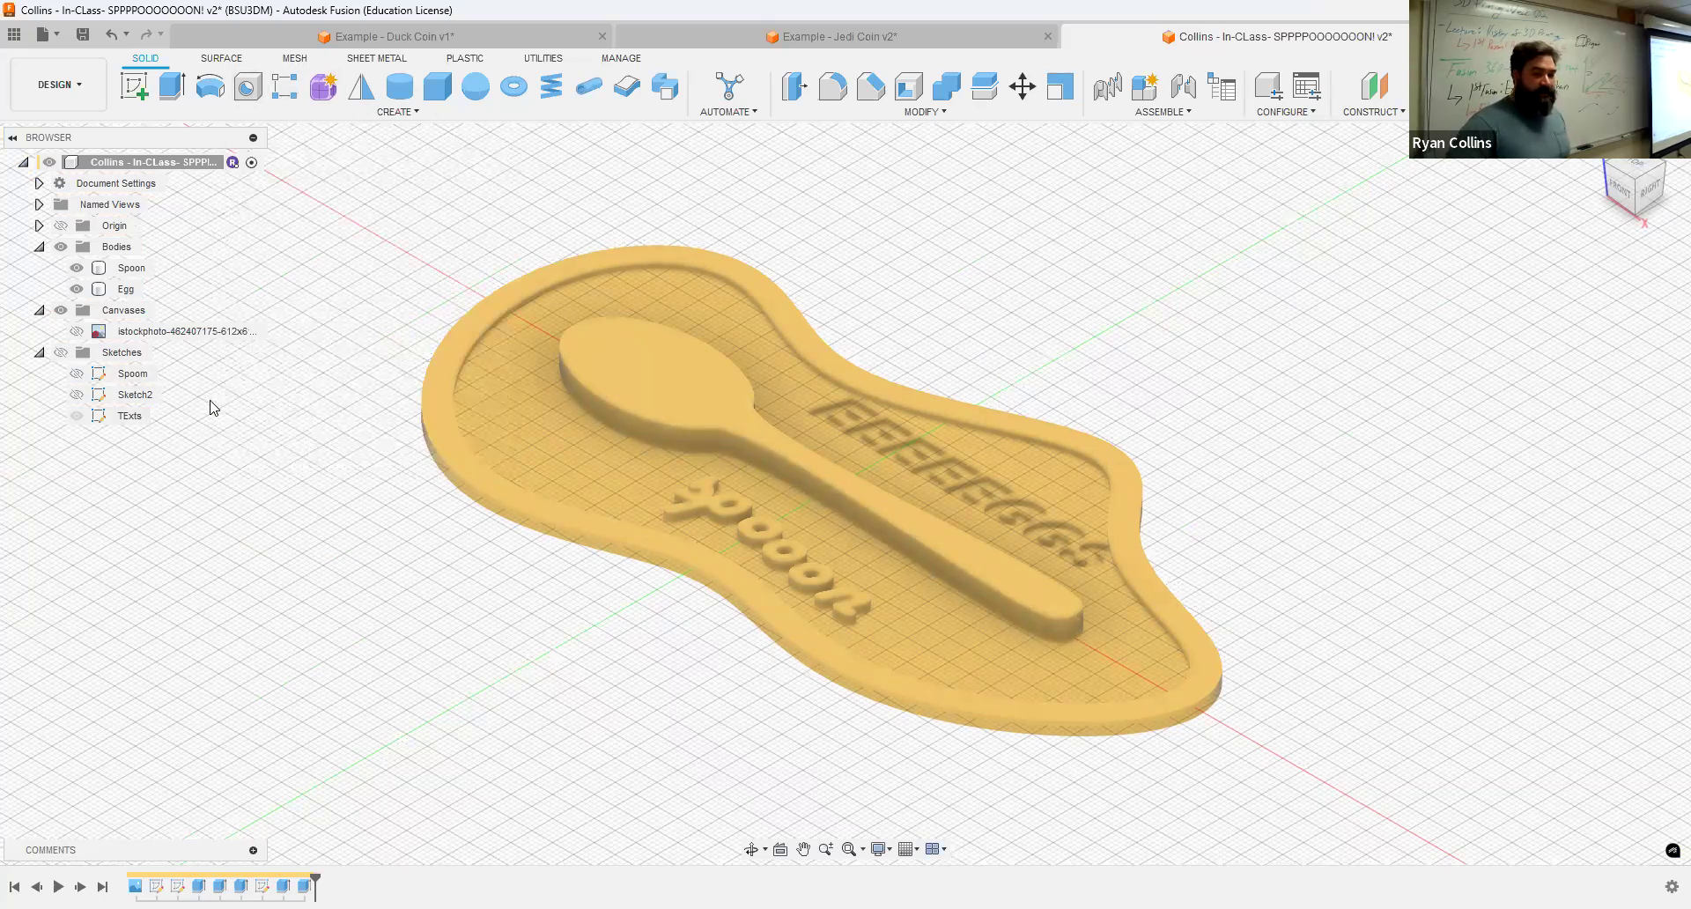
Step: Rename Sketch2 as Egg sketch
double_click(150, 398)
type("Egg sk")
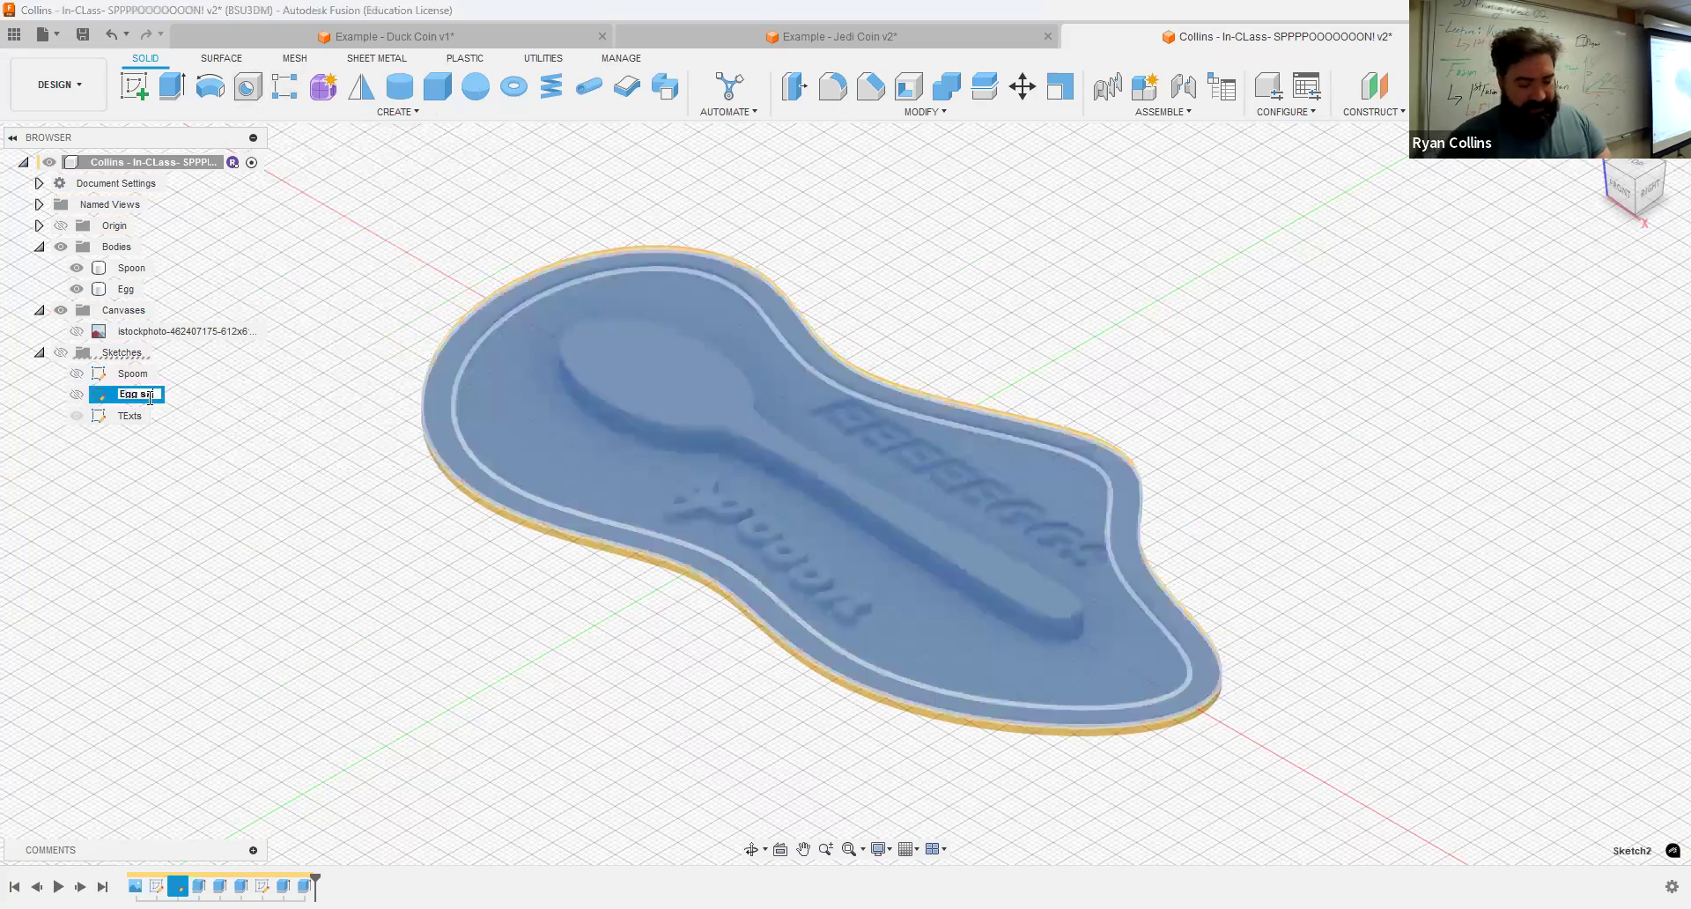
type("etch")
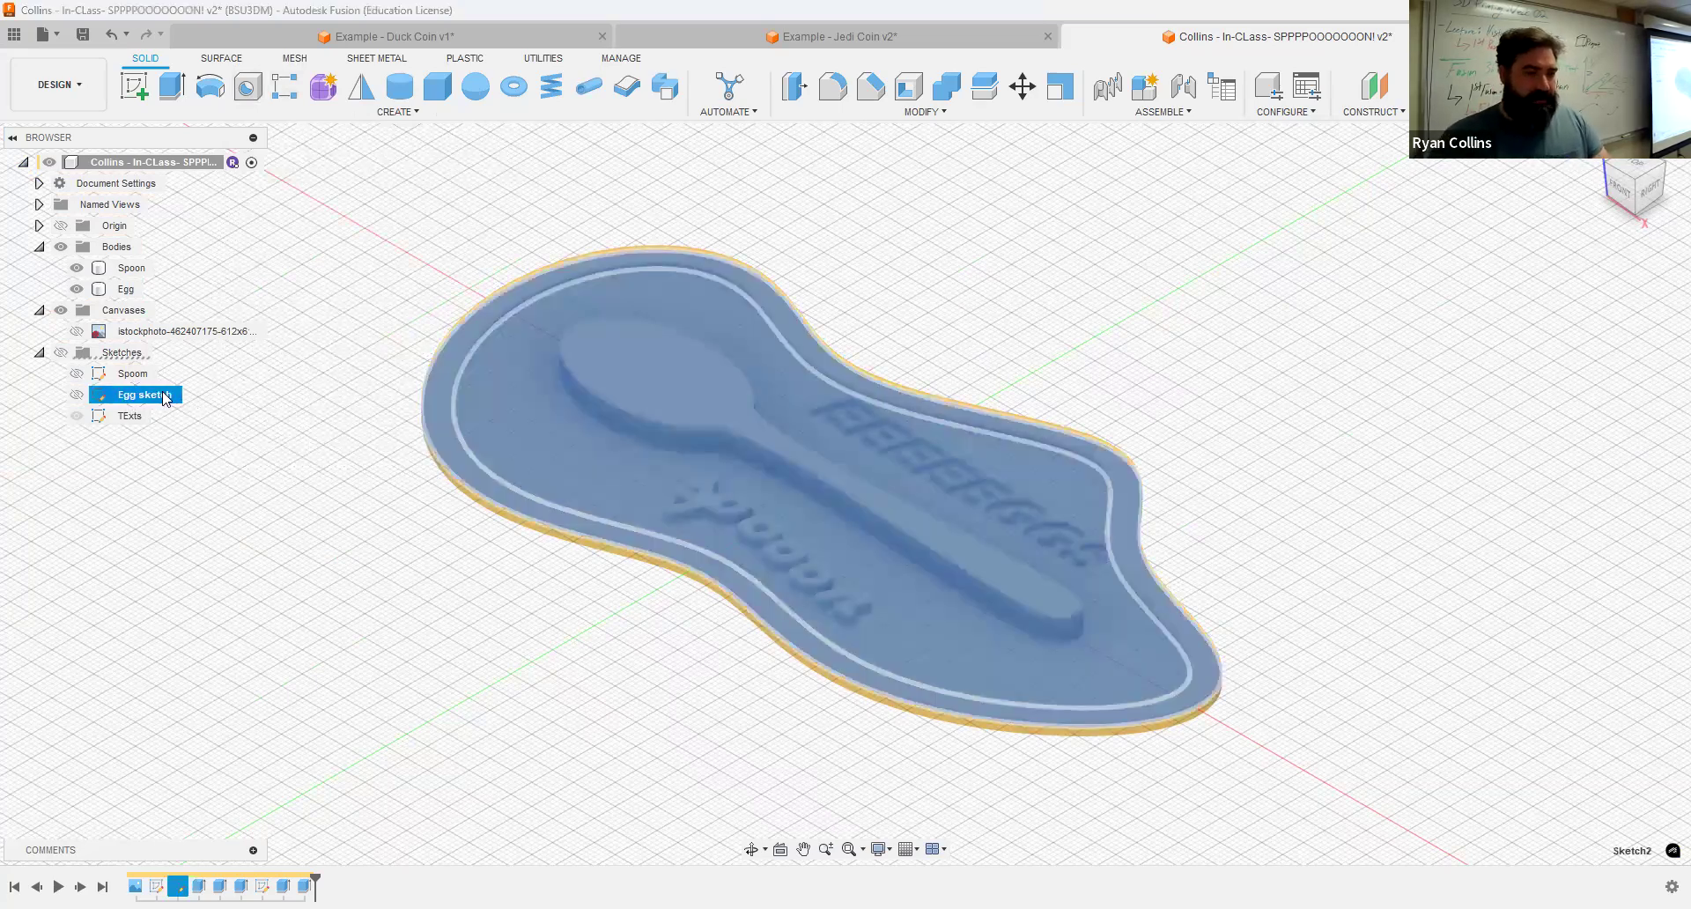
Step: Edit the Egg sketch, show the Spoom sketch, and draw a circle near the base's narrow end for a keyring hole
key("Return")
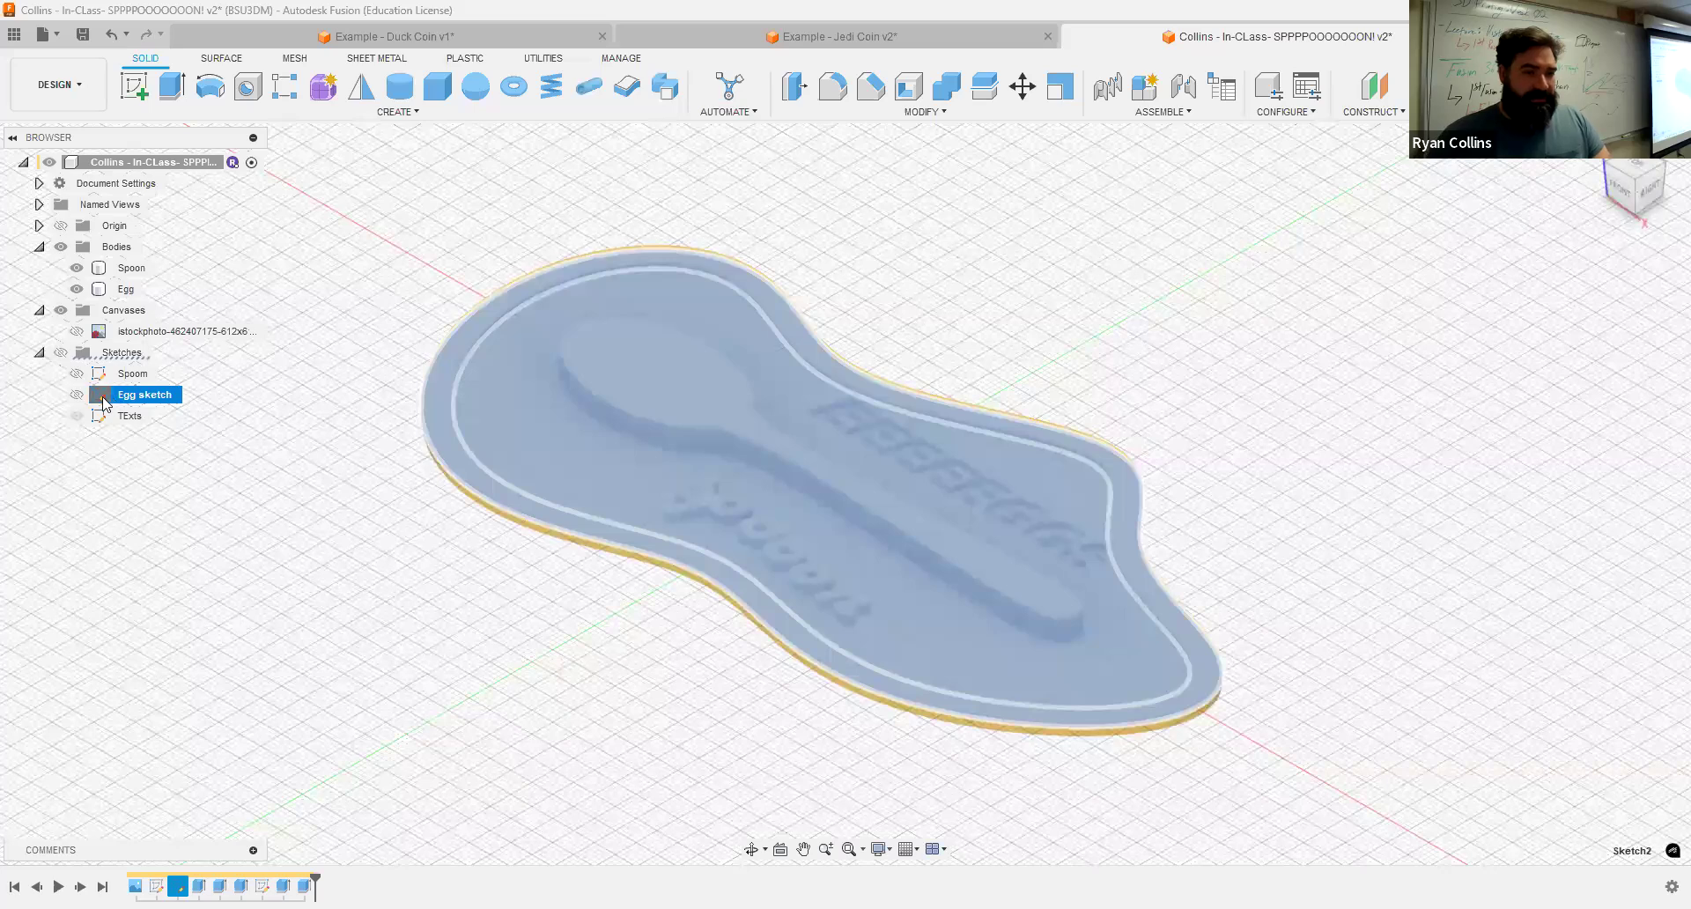
key("Escape")
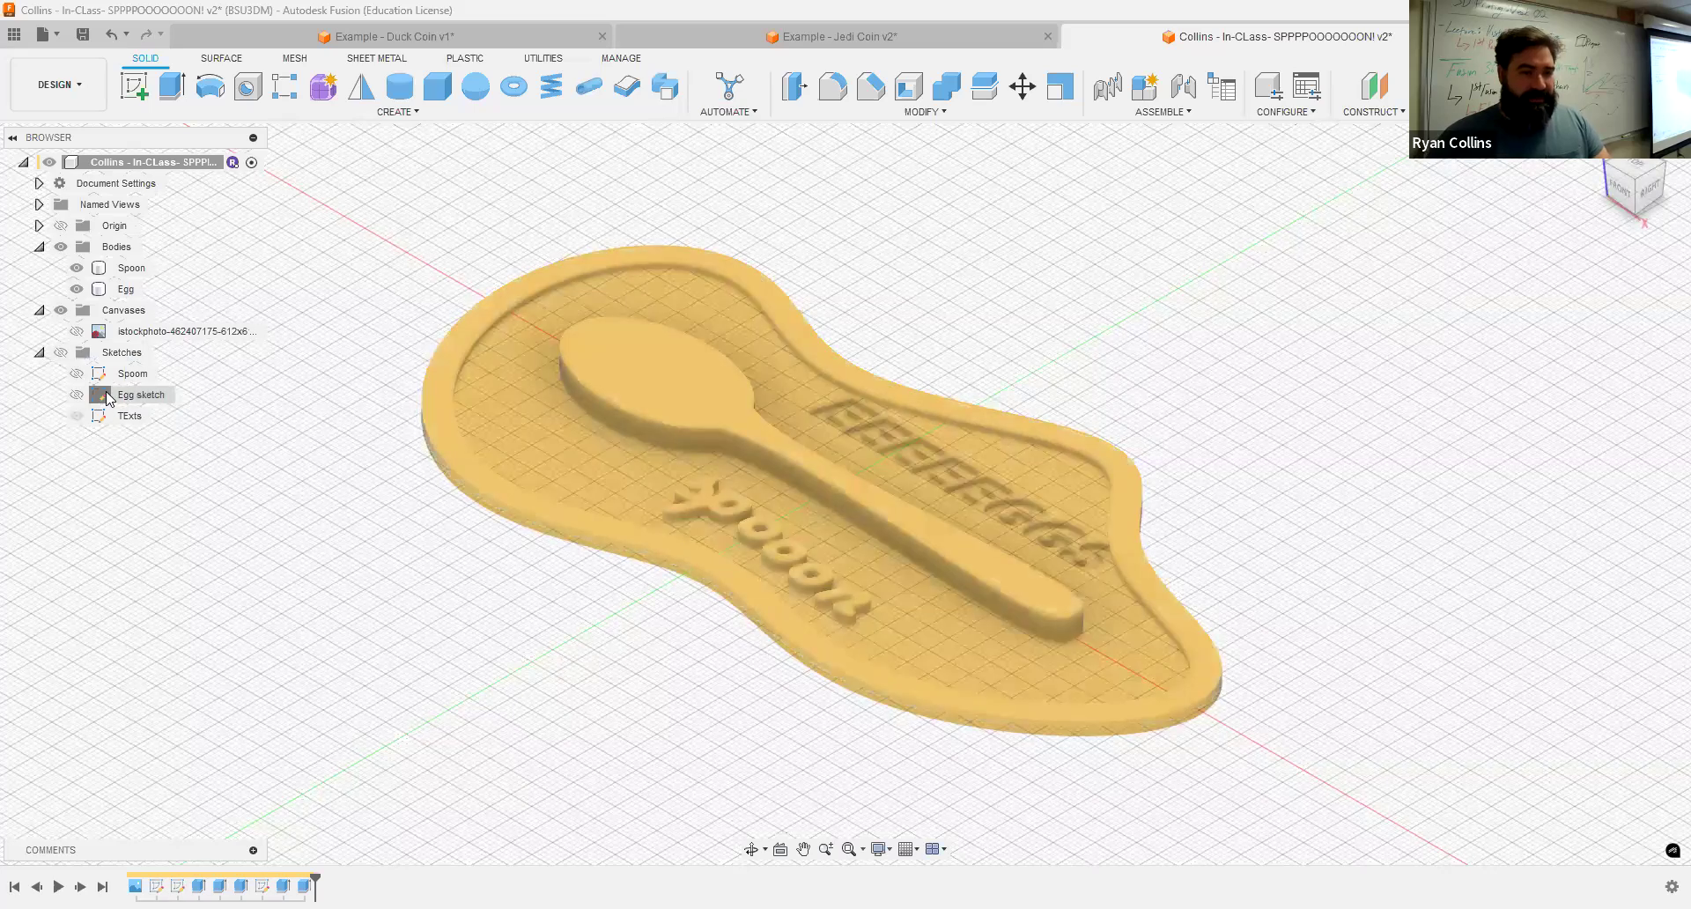
double_click(103, 393)
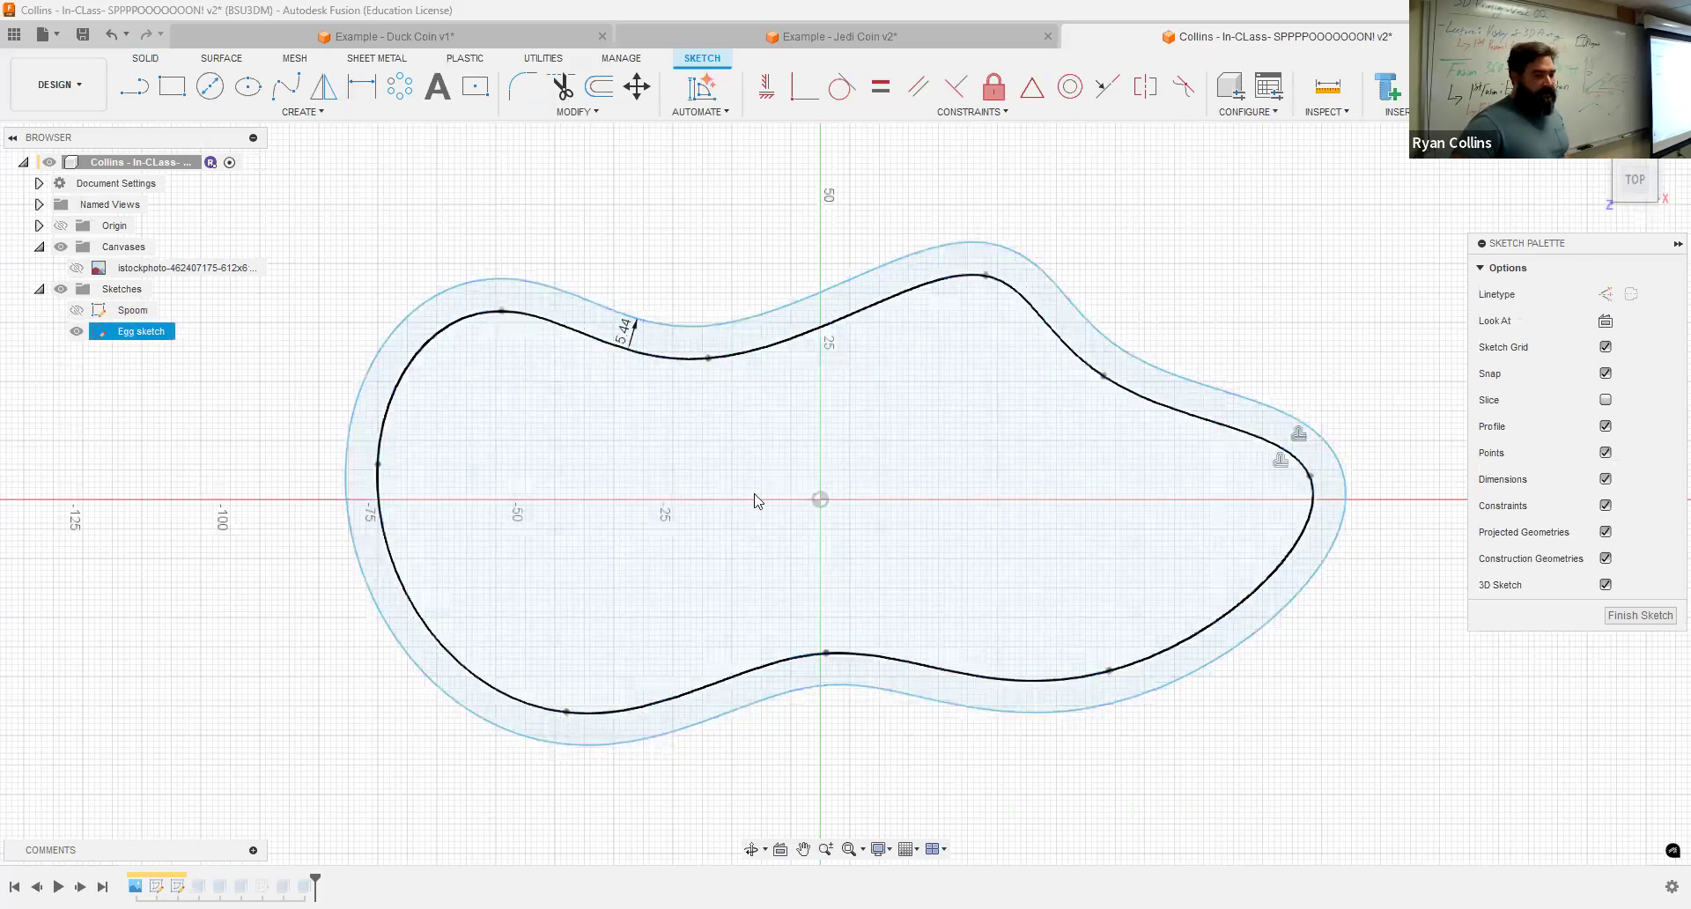
left_click(77, 310)
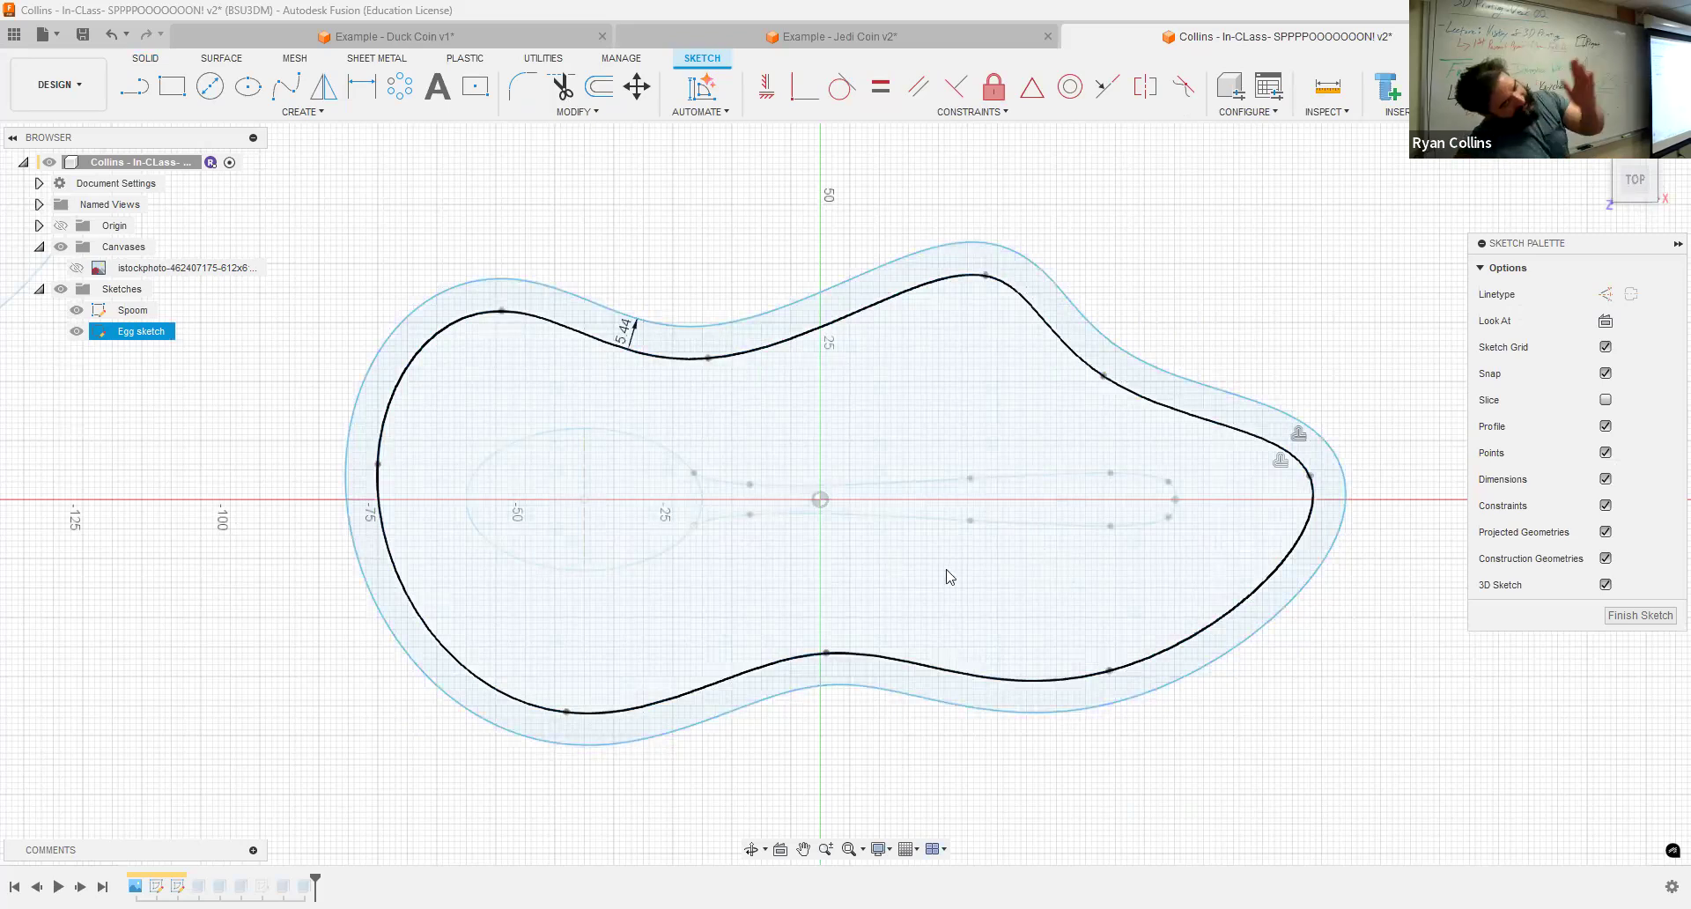
left_click(1151, 490)
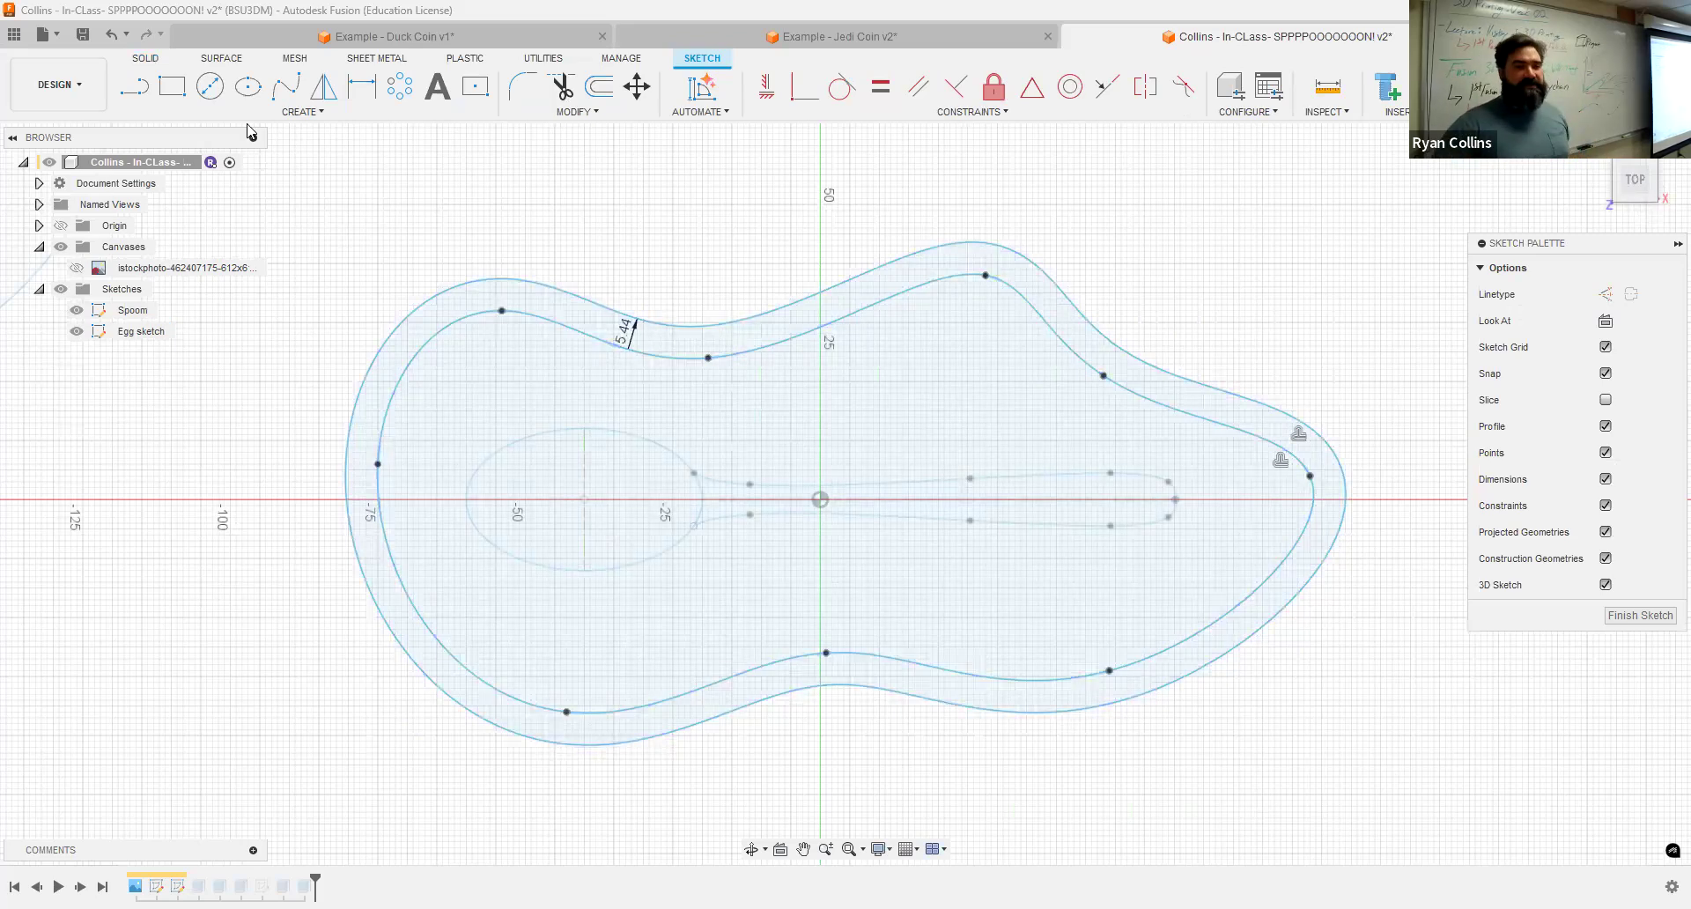
left_click(218, 90)
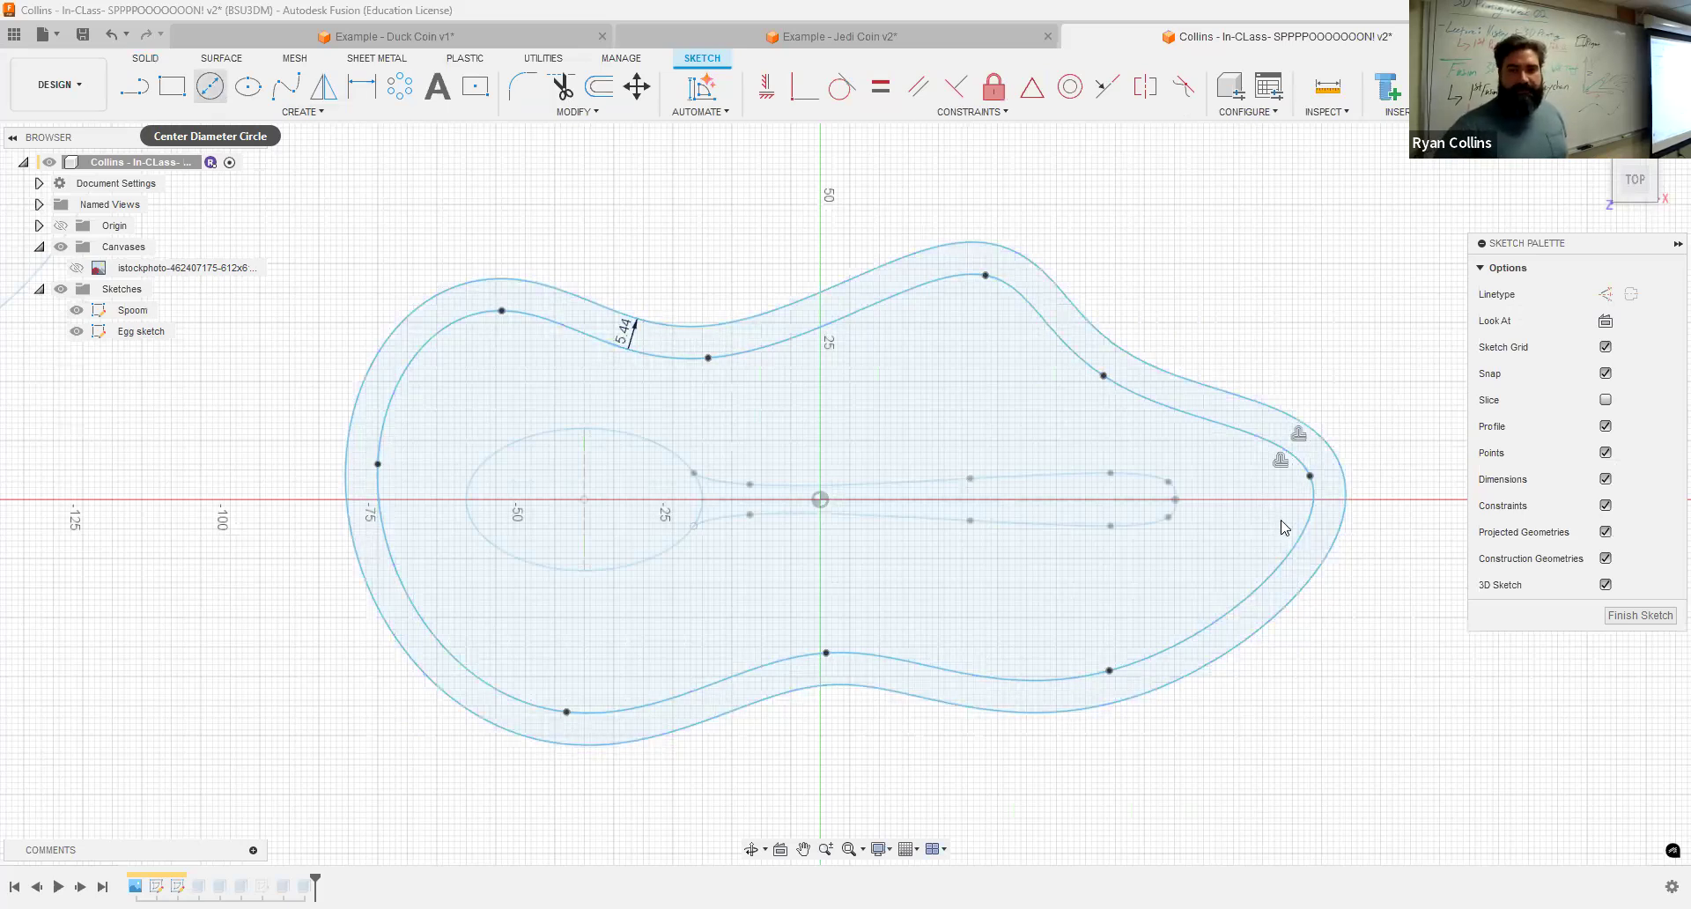
left_click(1281, 521)
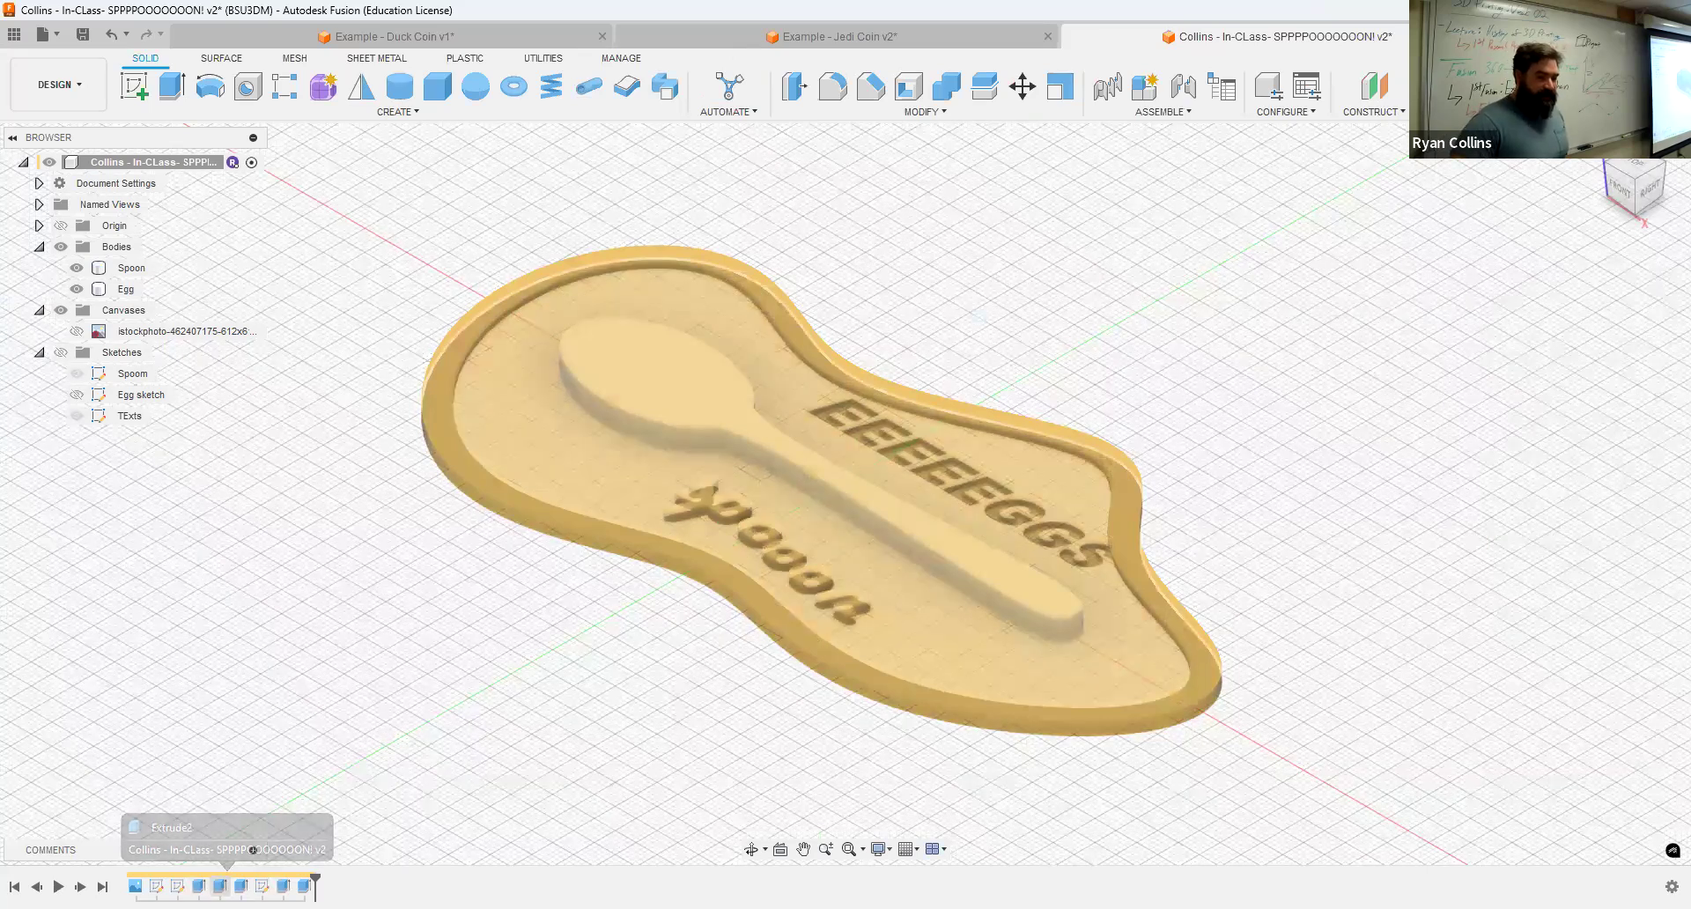
Step: Edit the base extrusion and reselect its profiles, leaving out the circle so it becomes a hole
right_click(221, 885)
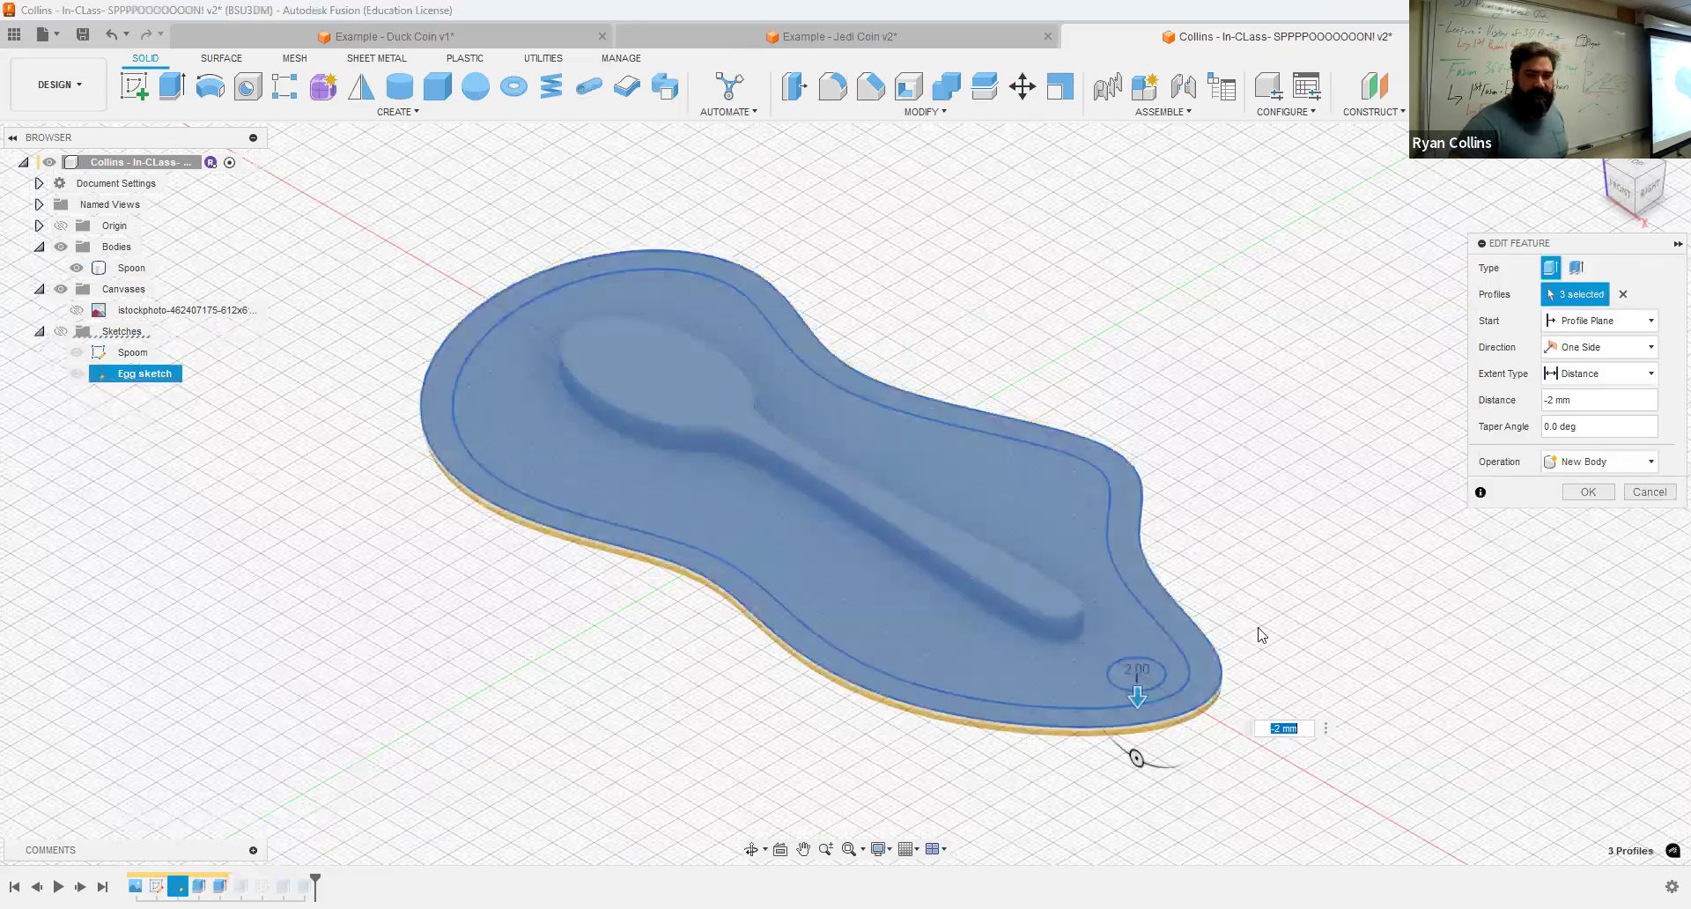
scroll(1144, 682, "up", 5)
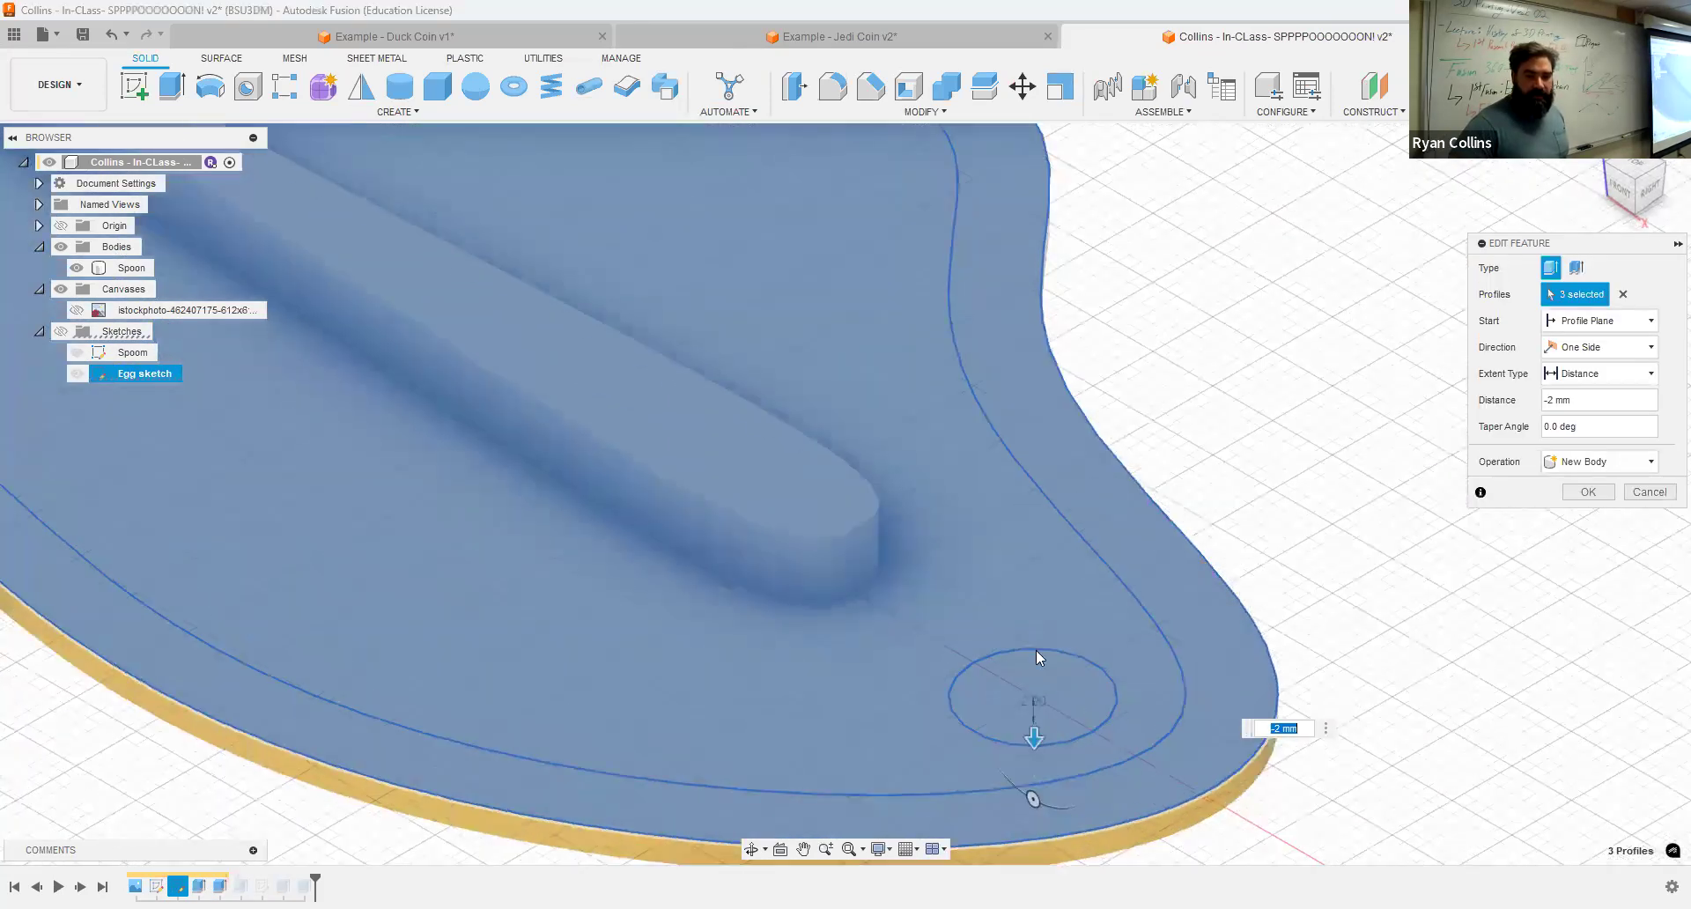
scroll(1012, 678, "down", 2)
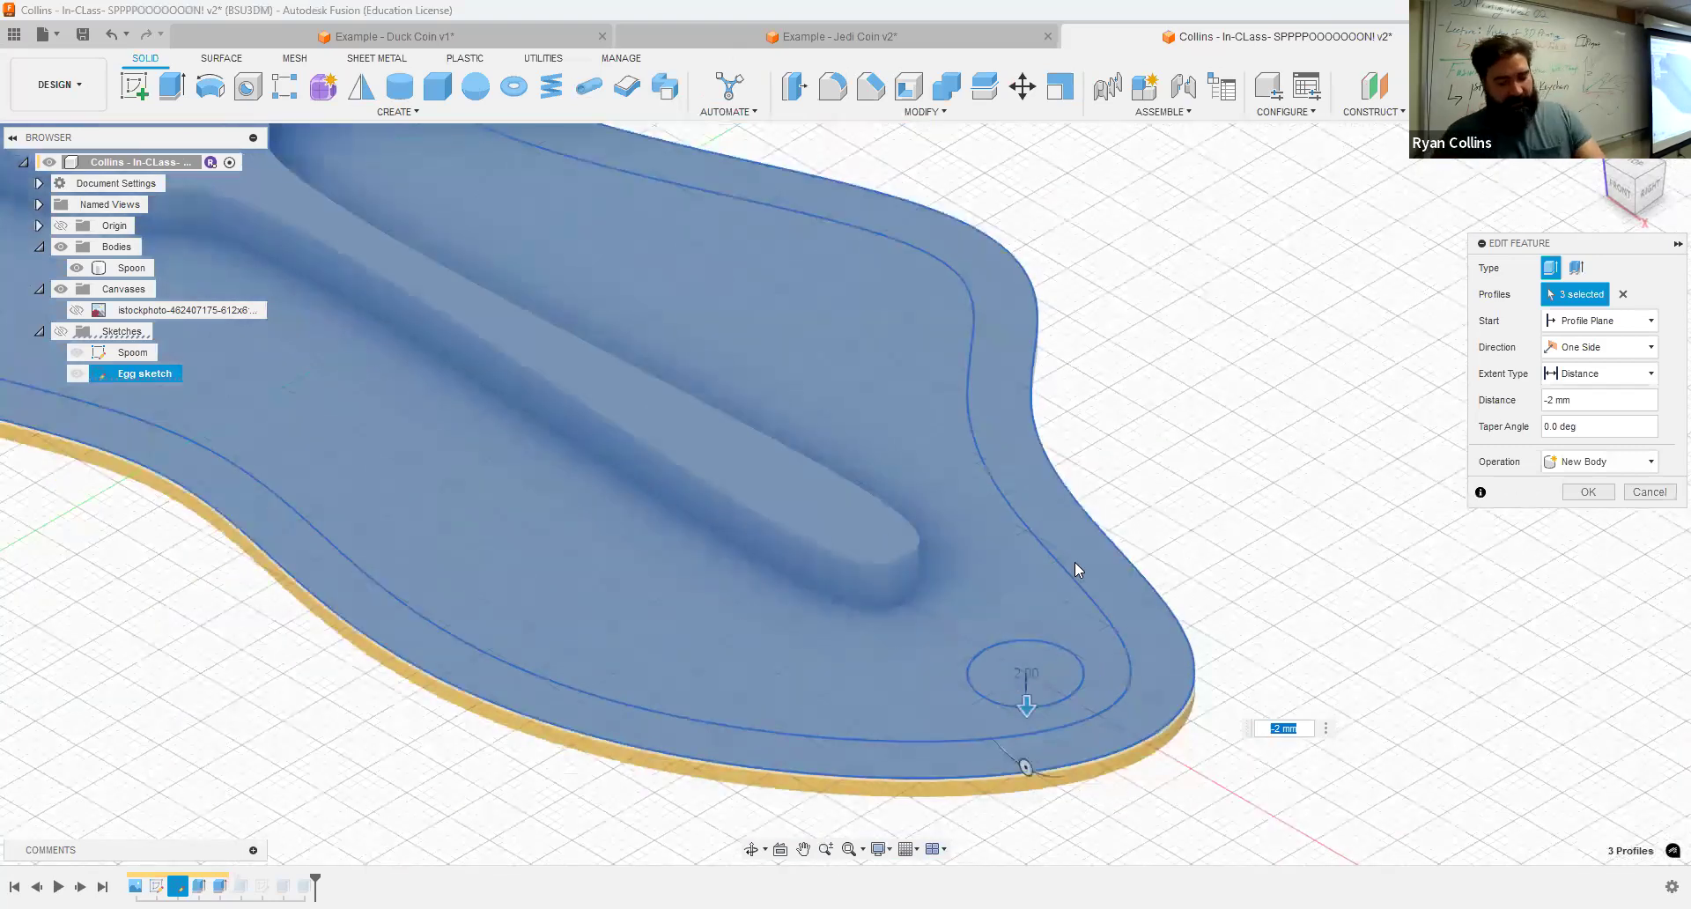
middle_click_drag(1088, 646, 1068, 526, "shift")
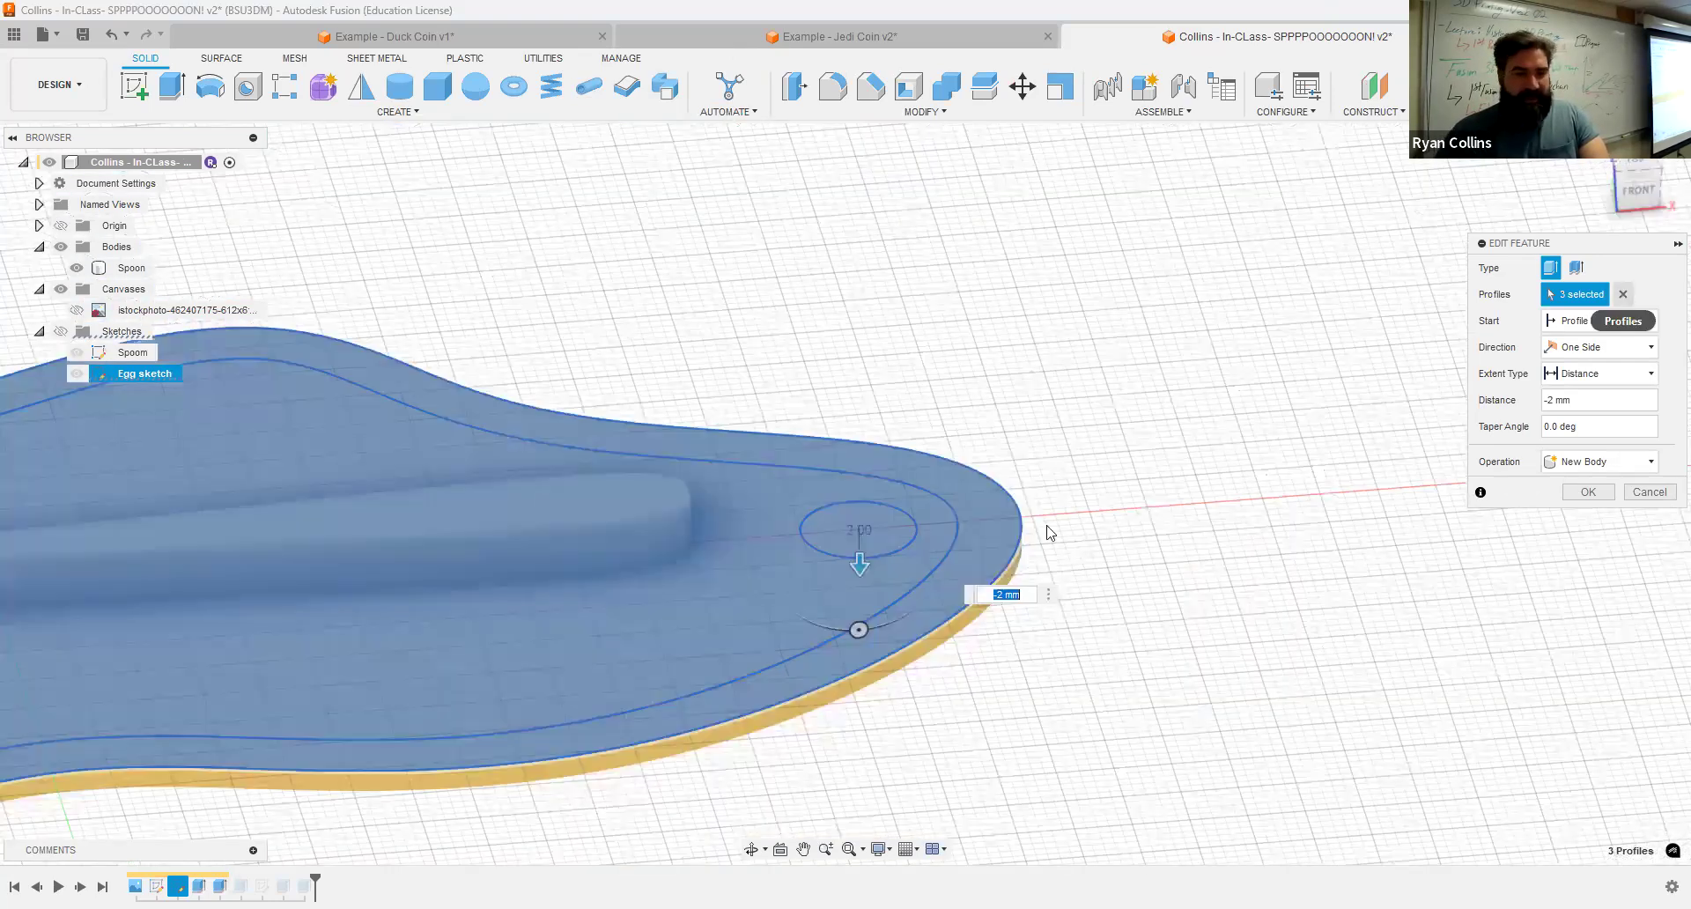
left_click(78, 374)
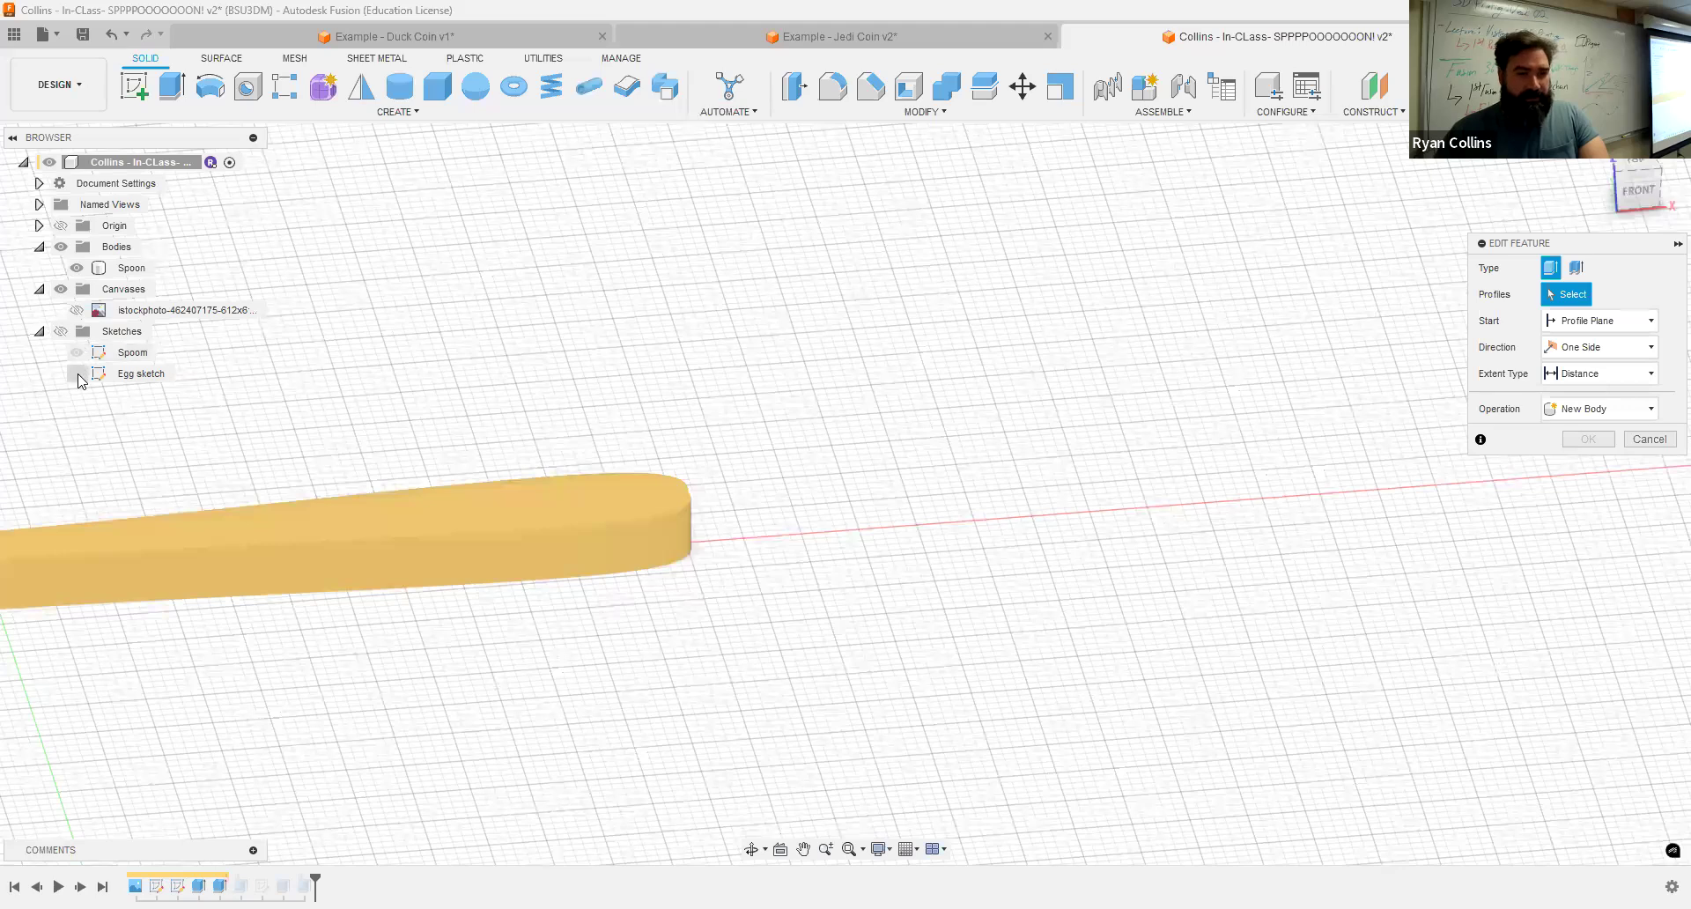
left_click(60, 331)
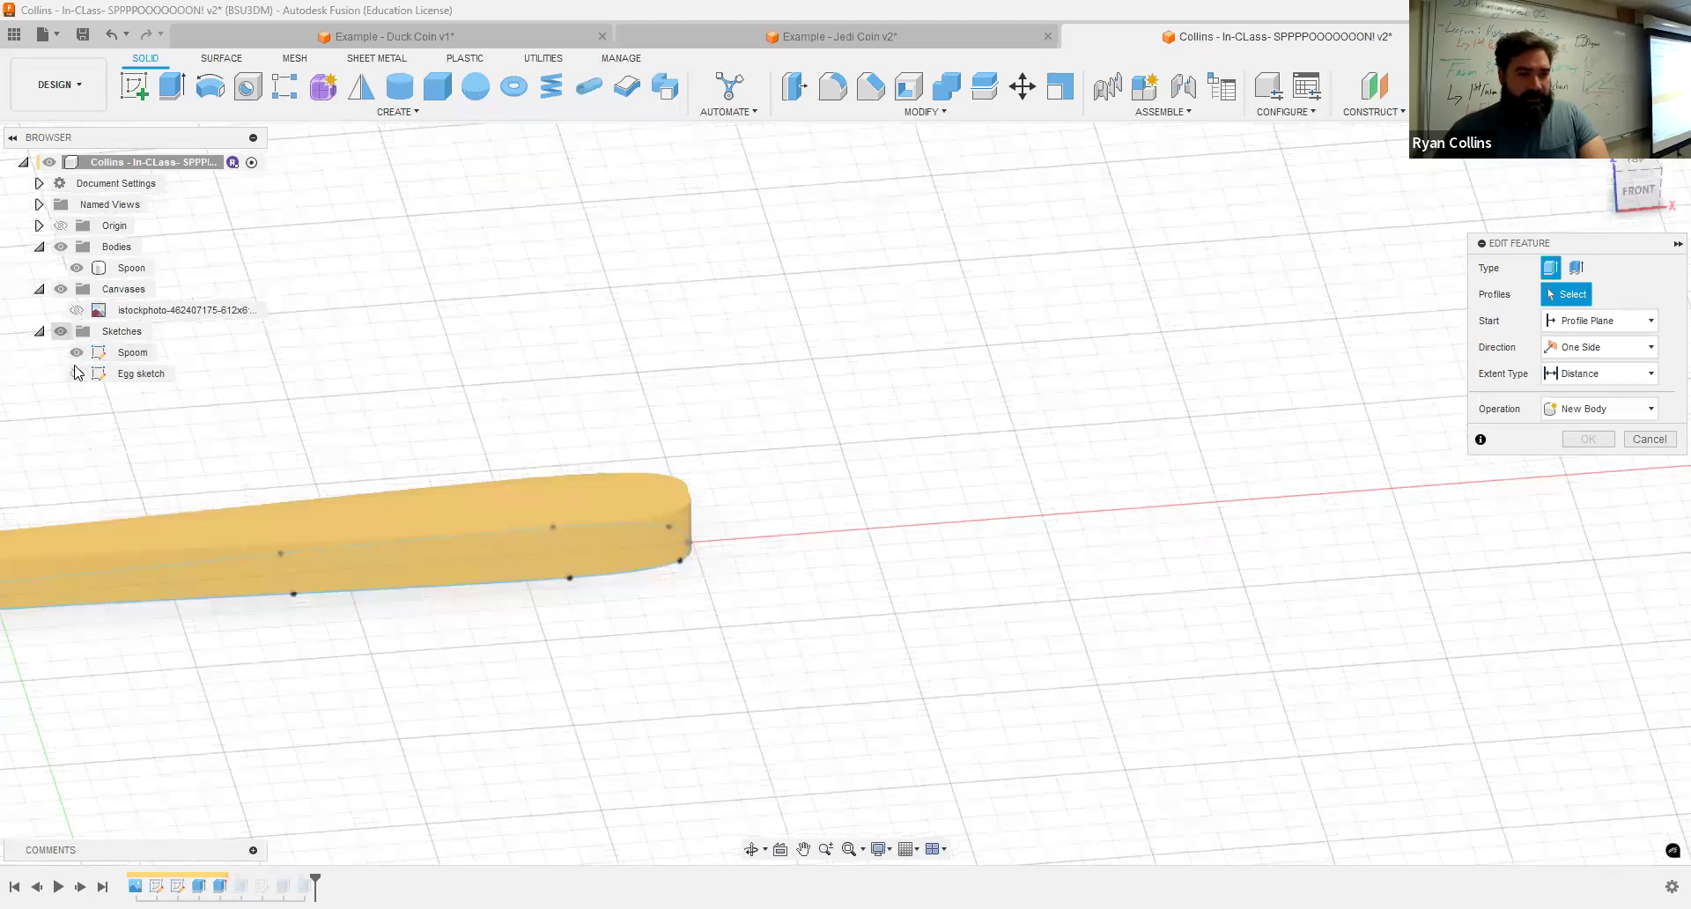
left_click(77, 373)
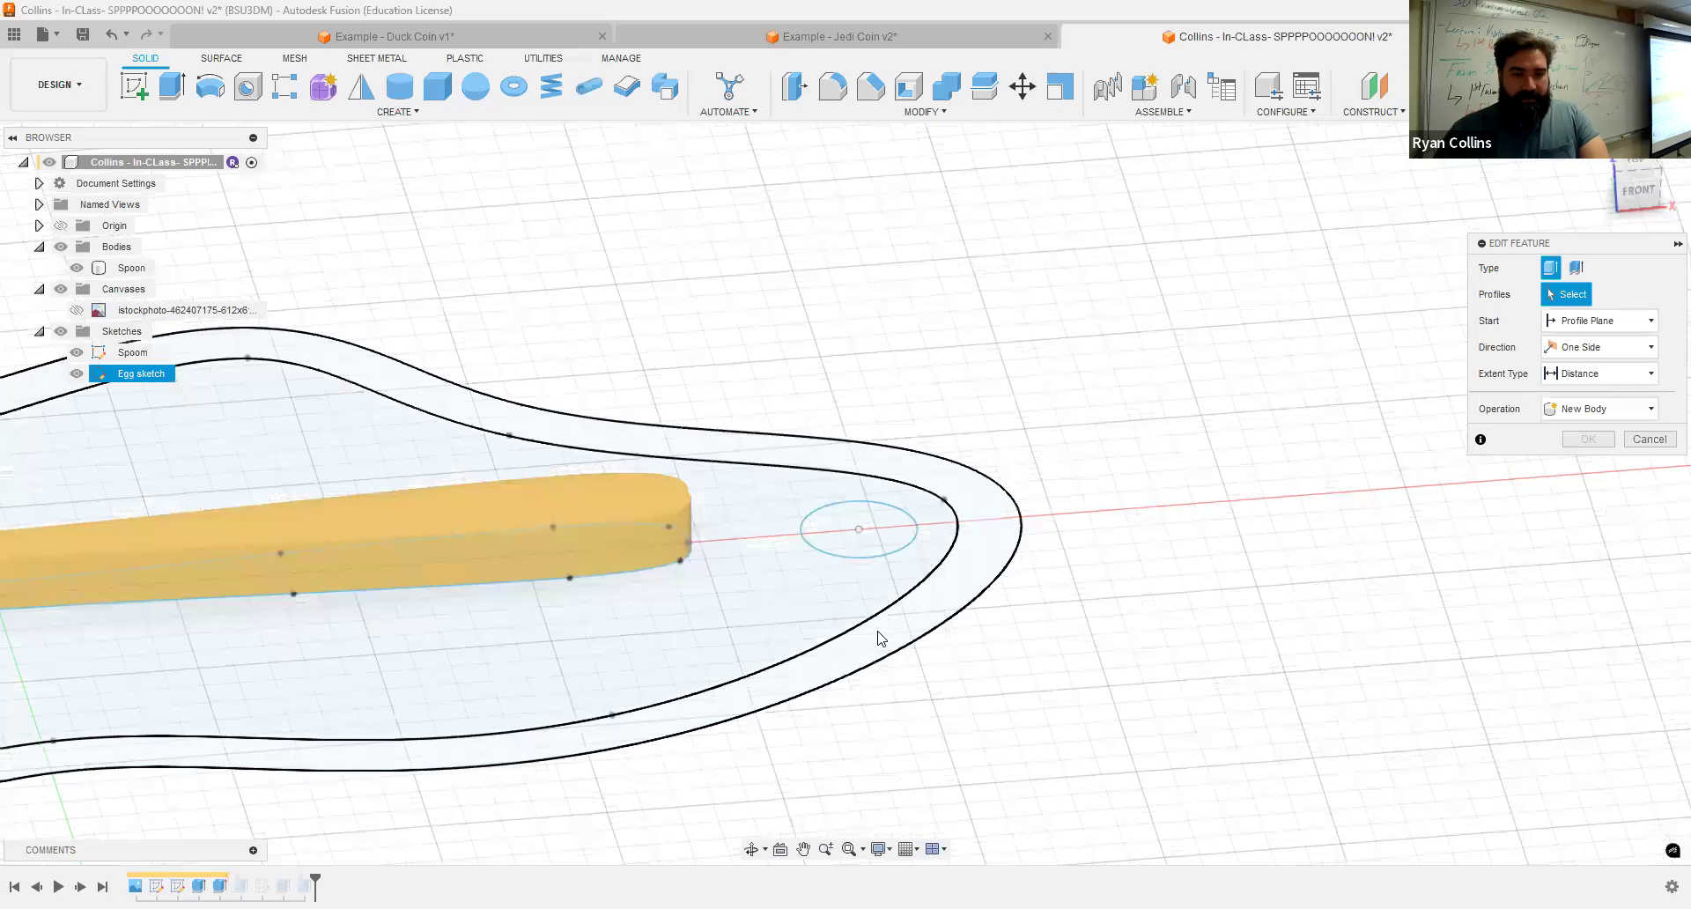
left_click(832, 617)
left_click(819, 569)
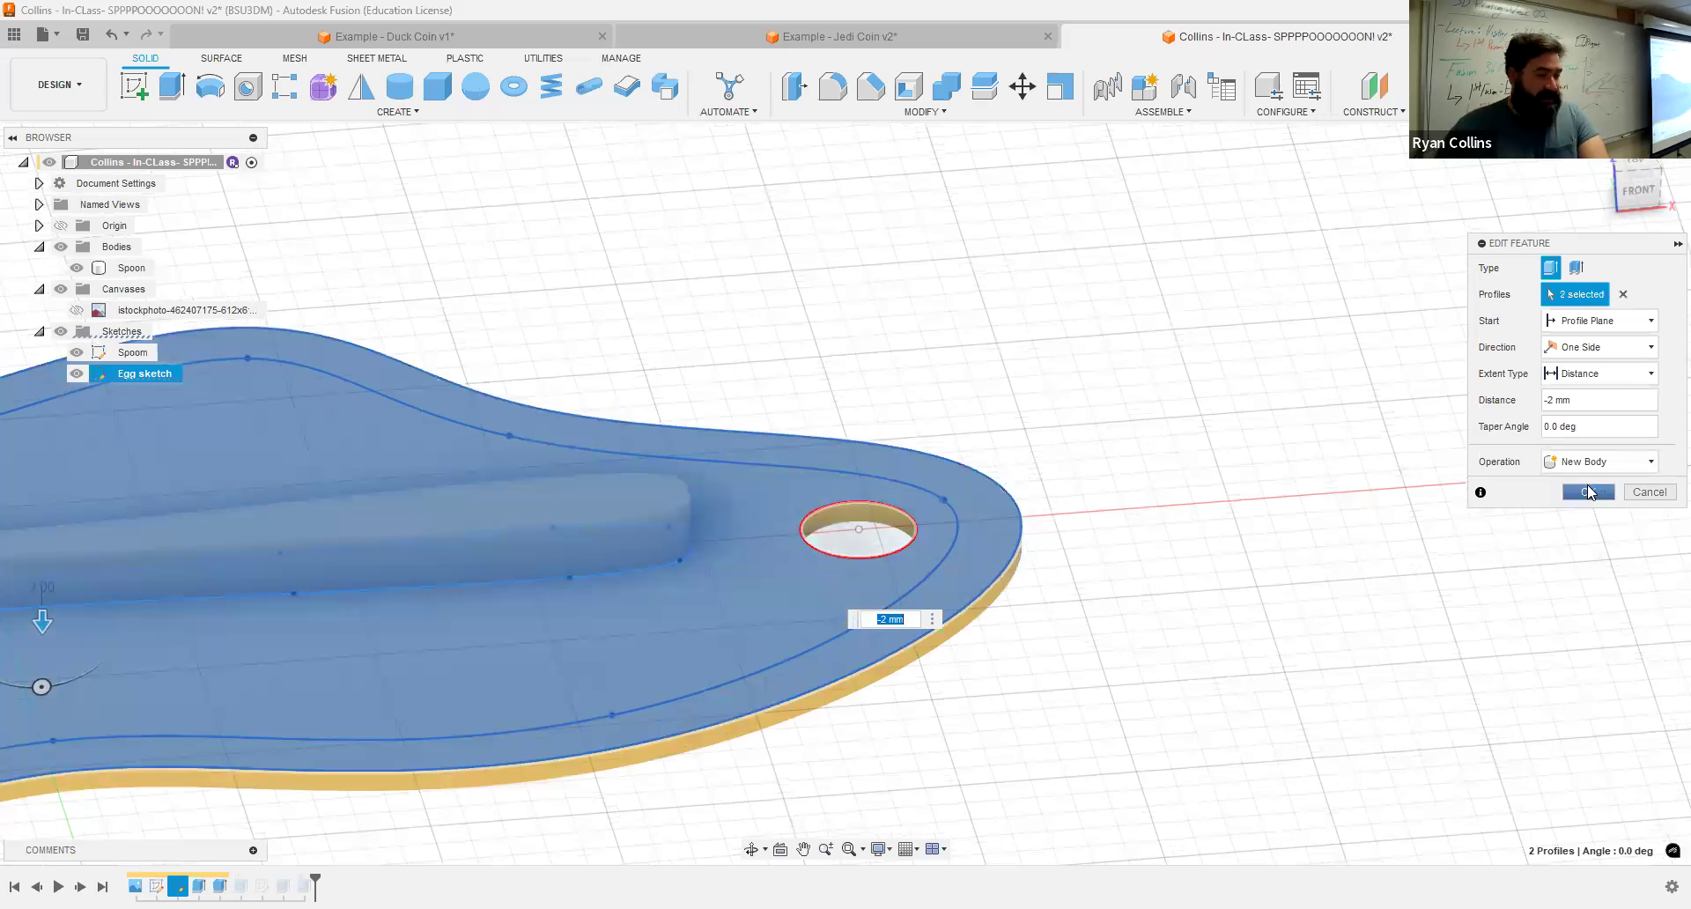
left_click(1590, 492)
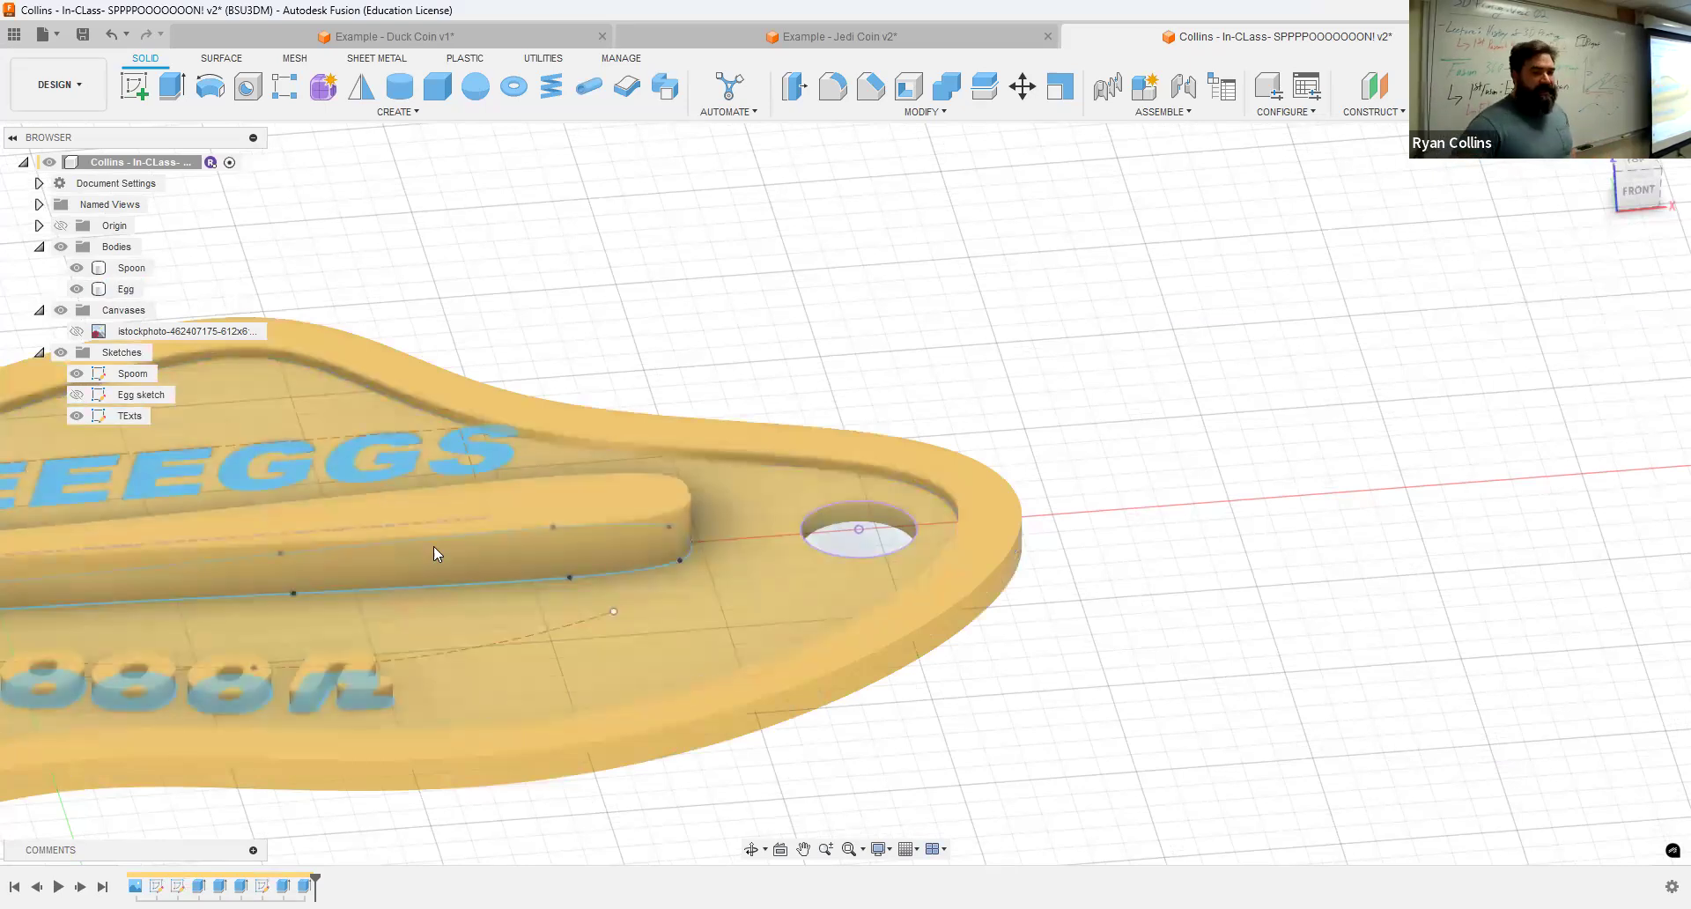
Step: Fillet the base's outer top and bottom edges with a 1.50 mm radius
scroll(433, 546, "down", 5)
middle_click_drag(472, 324, 923, 242)
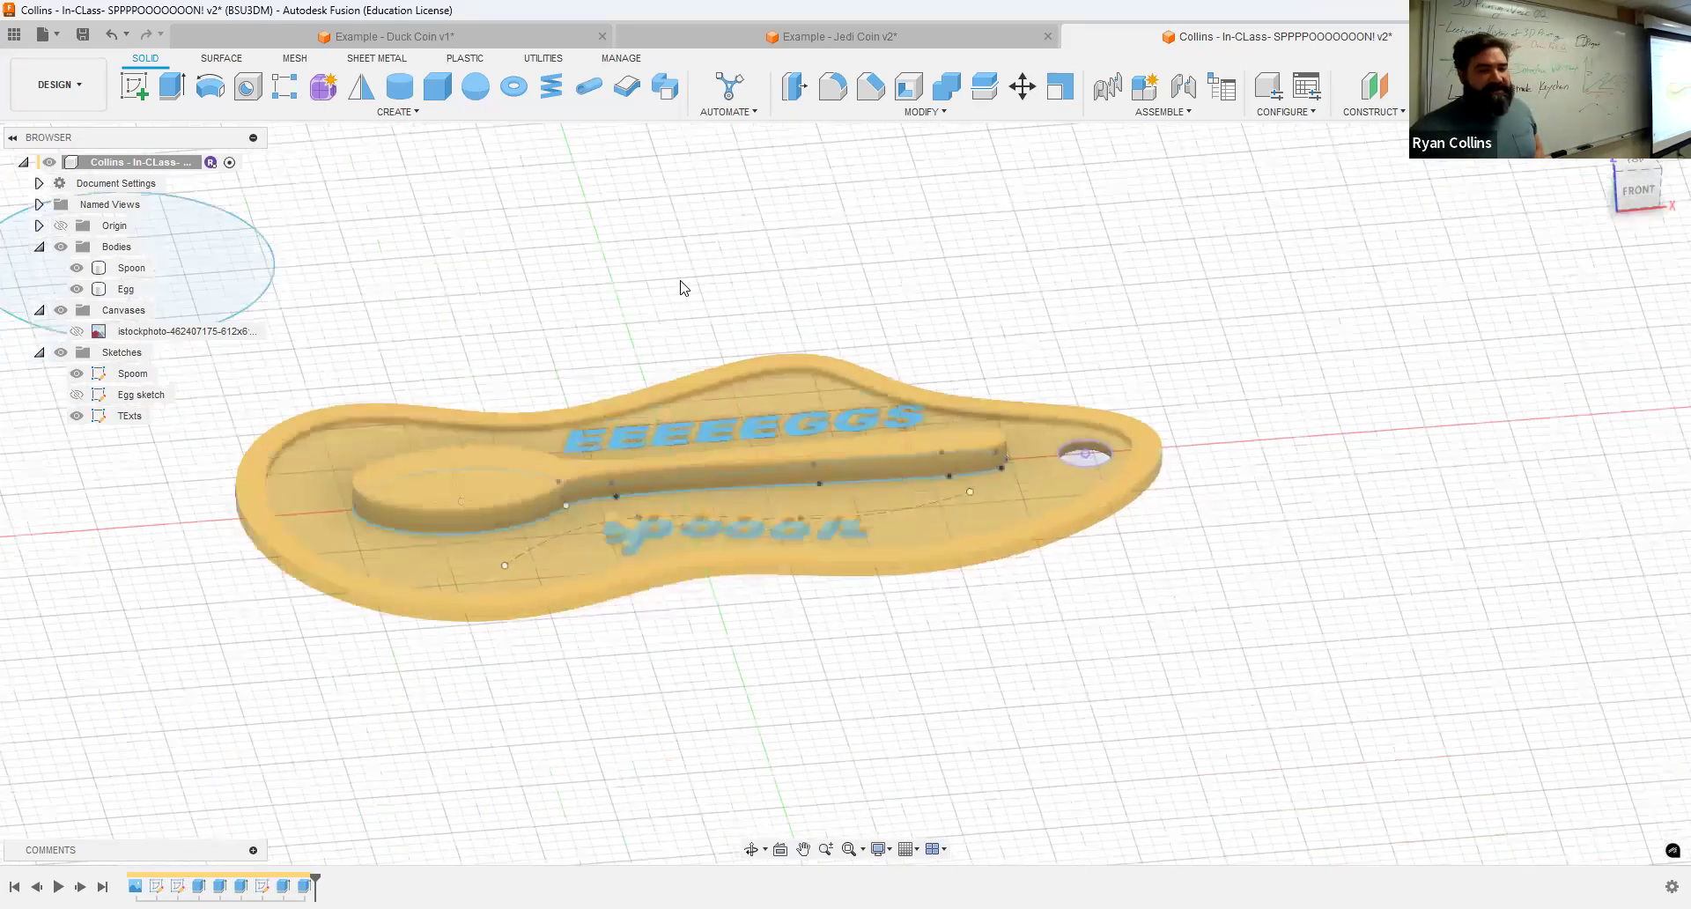
left_click(834, 88)
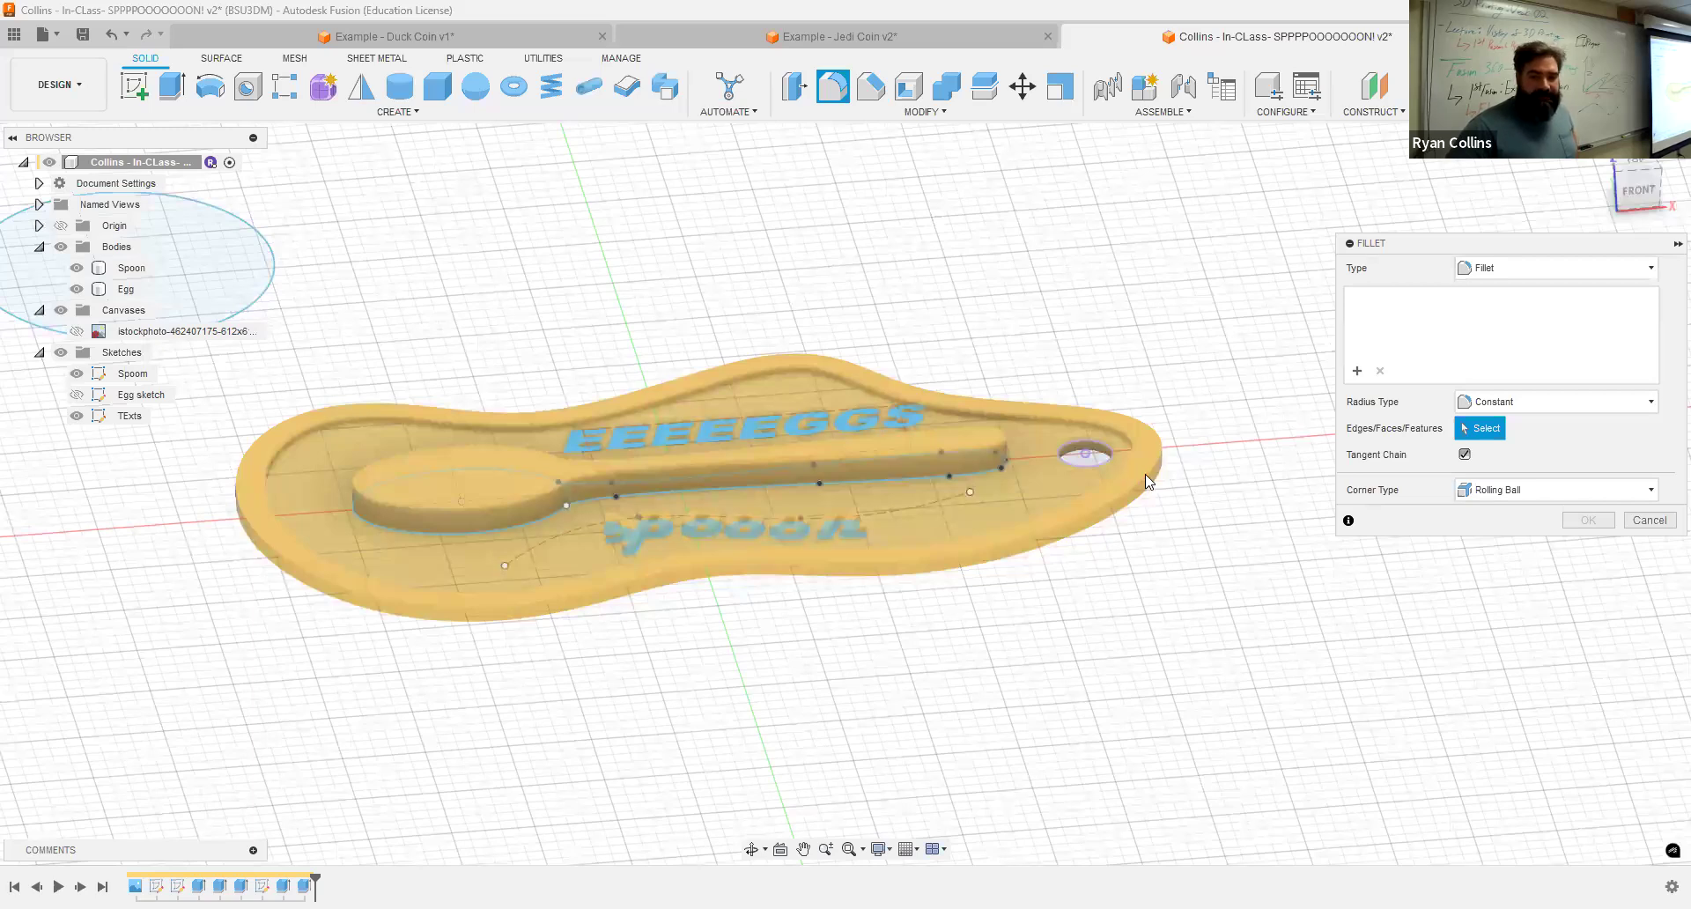
scroll(1146, 473, "up", 5)
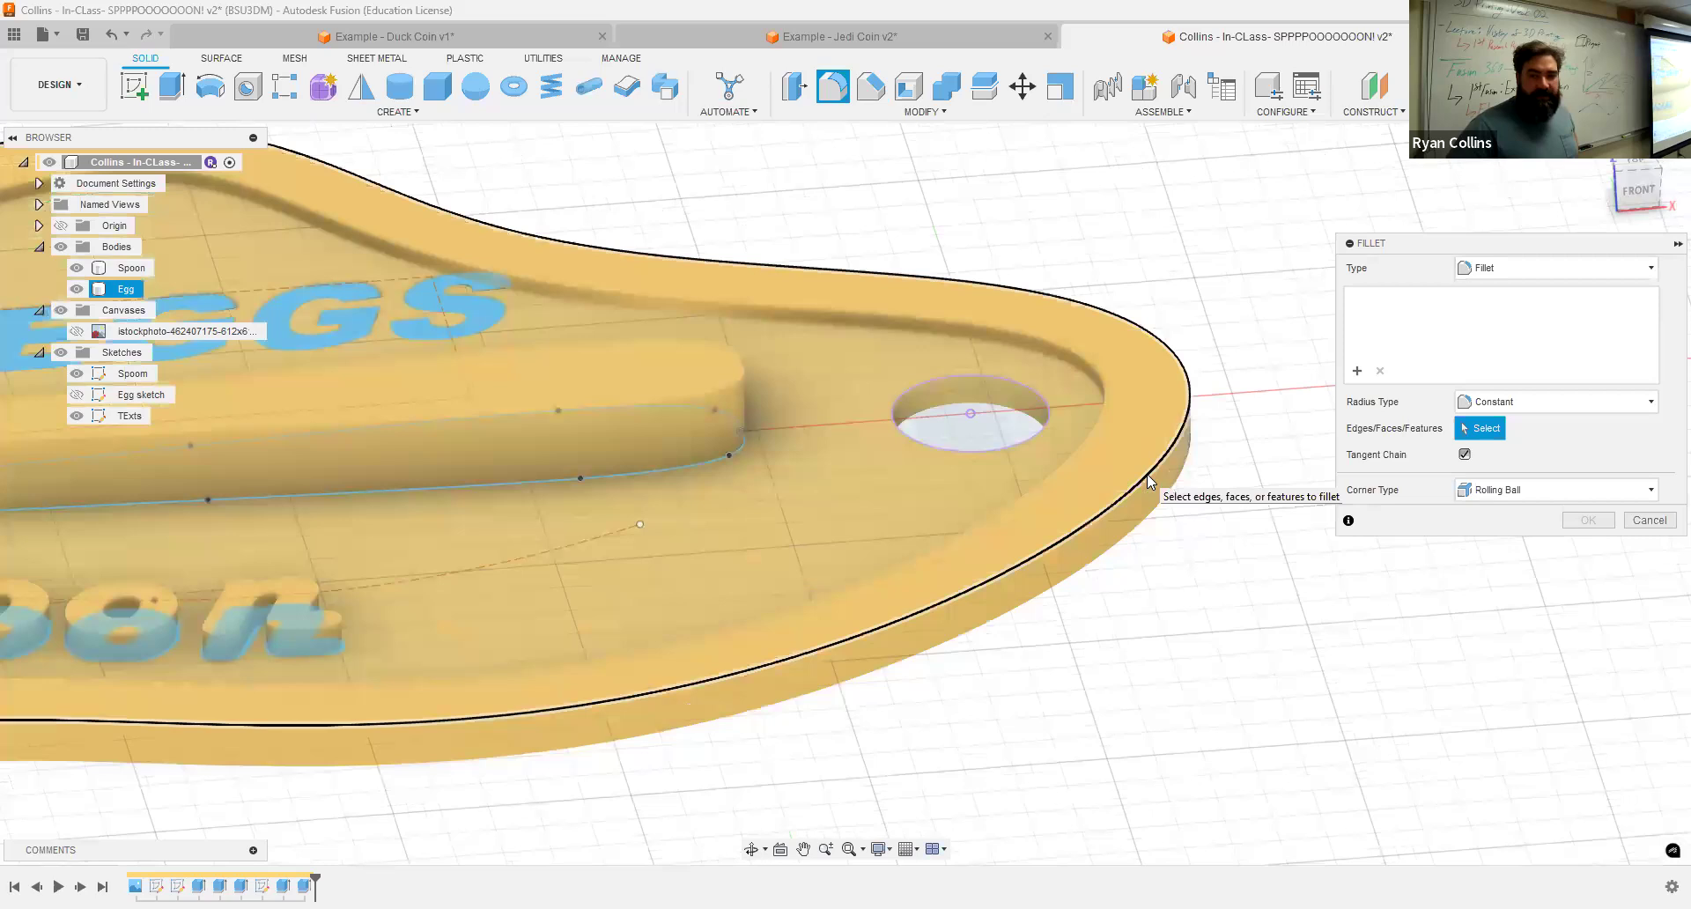
left_click(1148, 526)
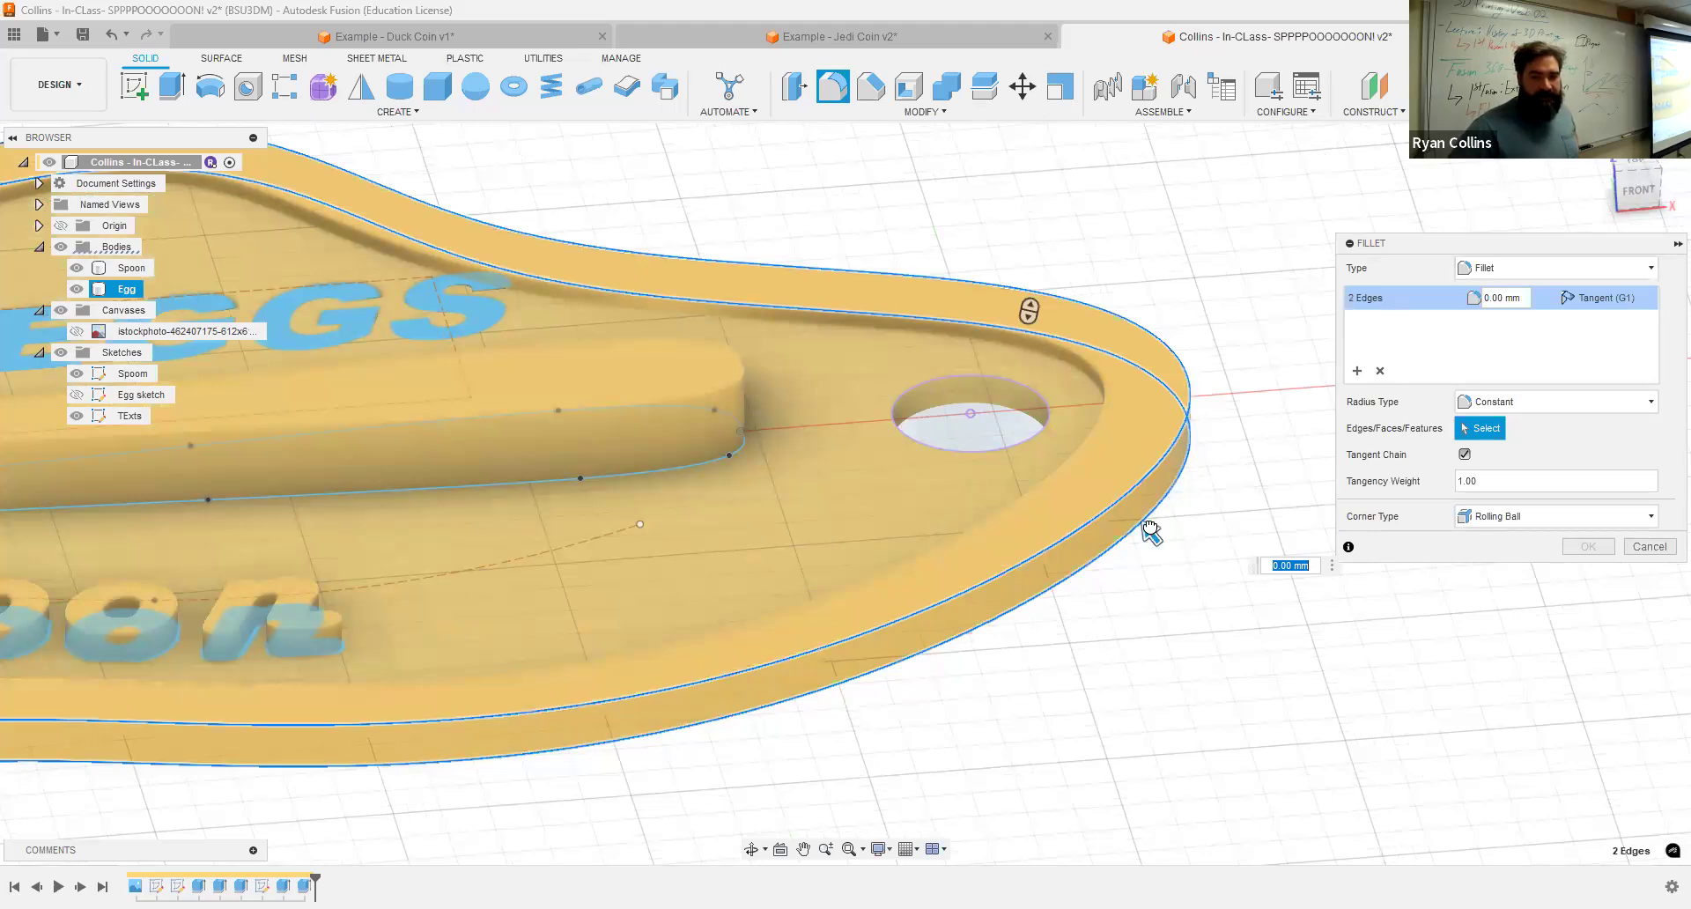
left_click_drag(1147, 526, 1135, 514)
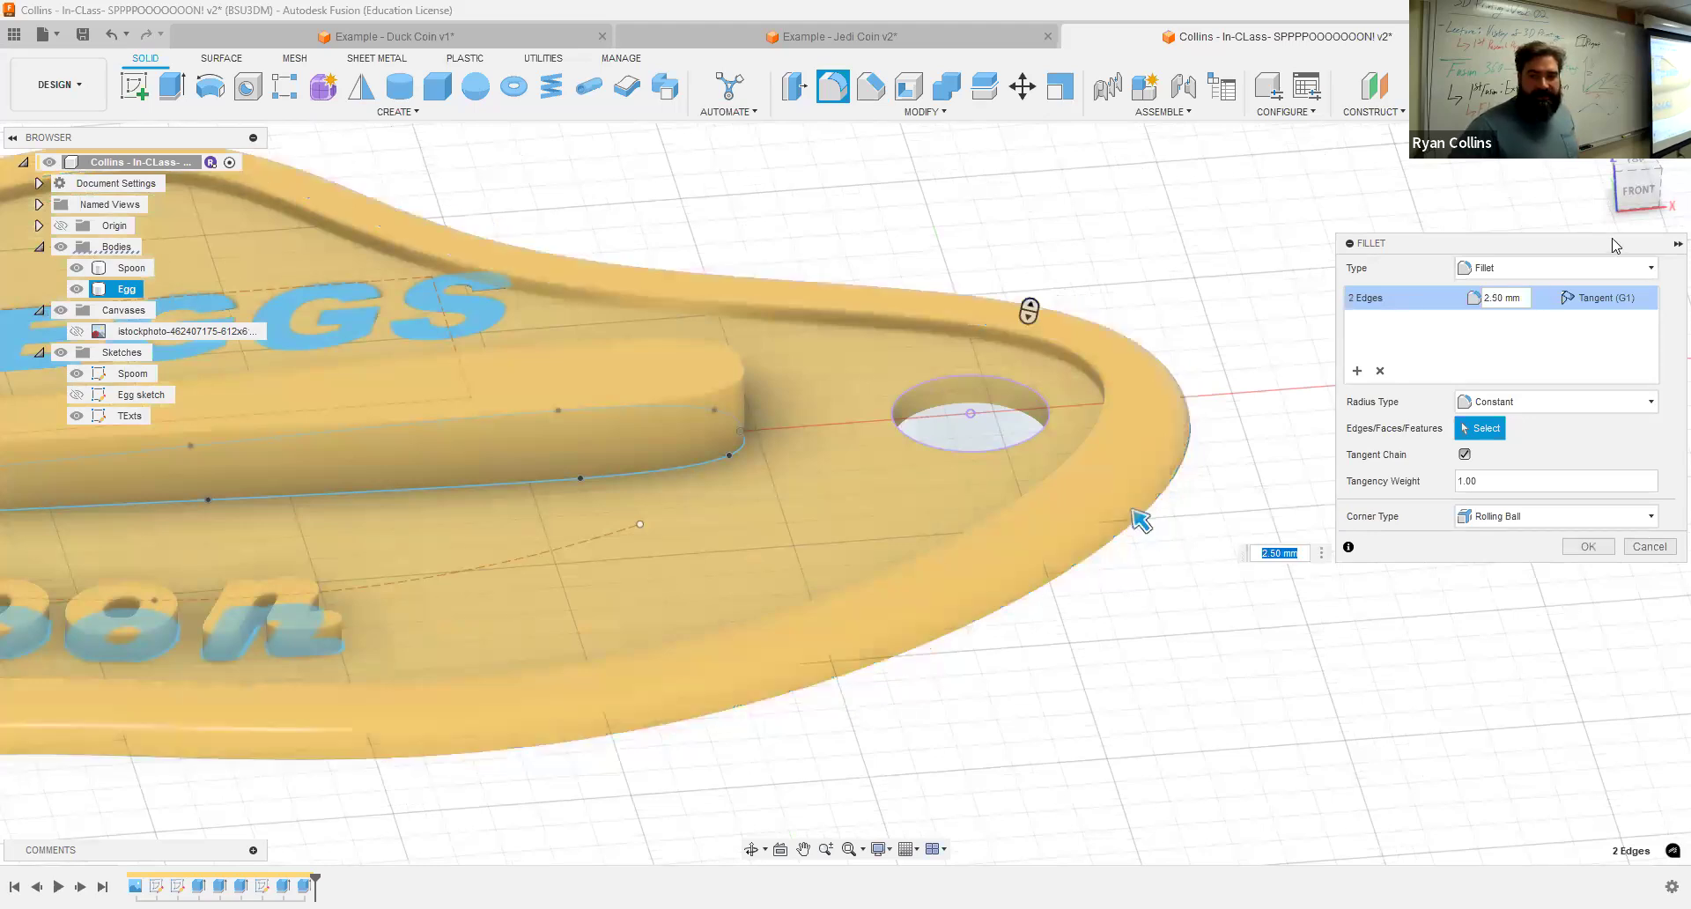
left_click(1640, 197)
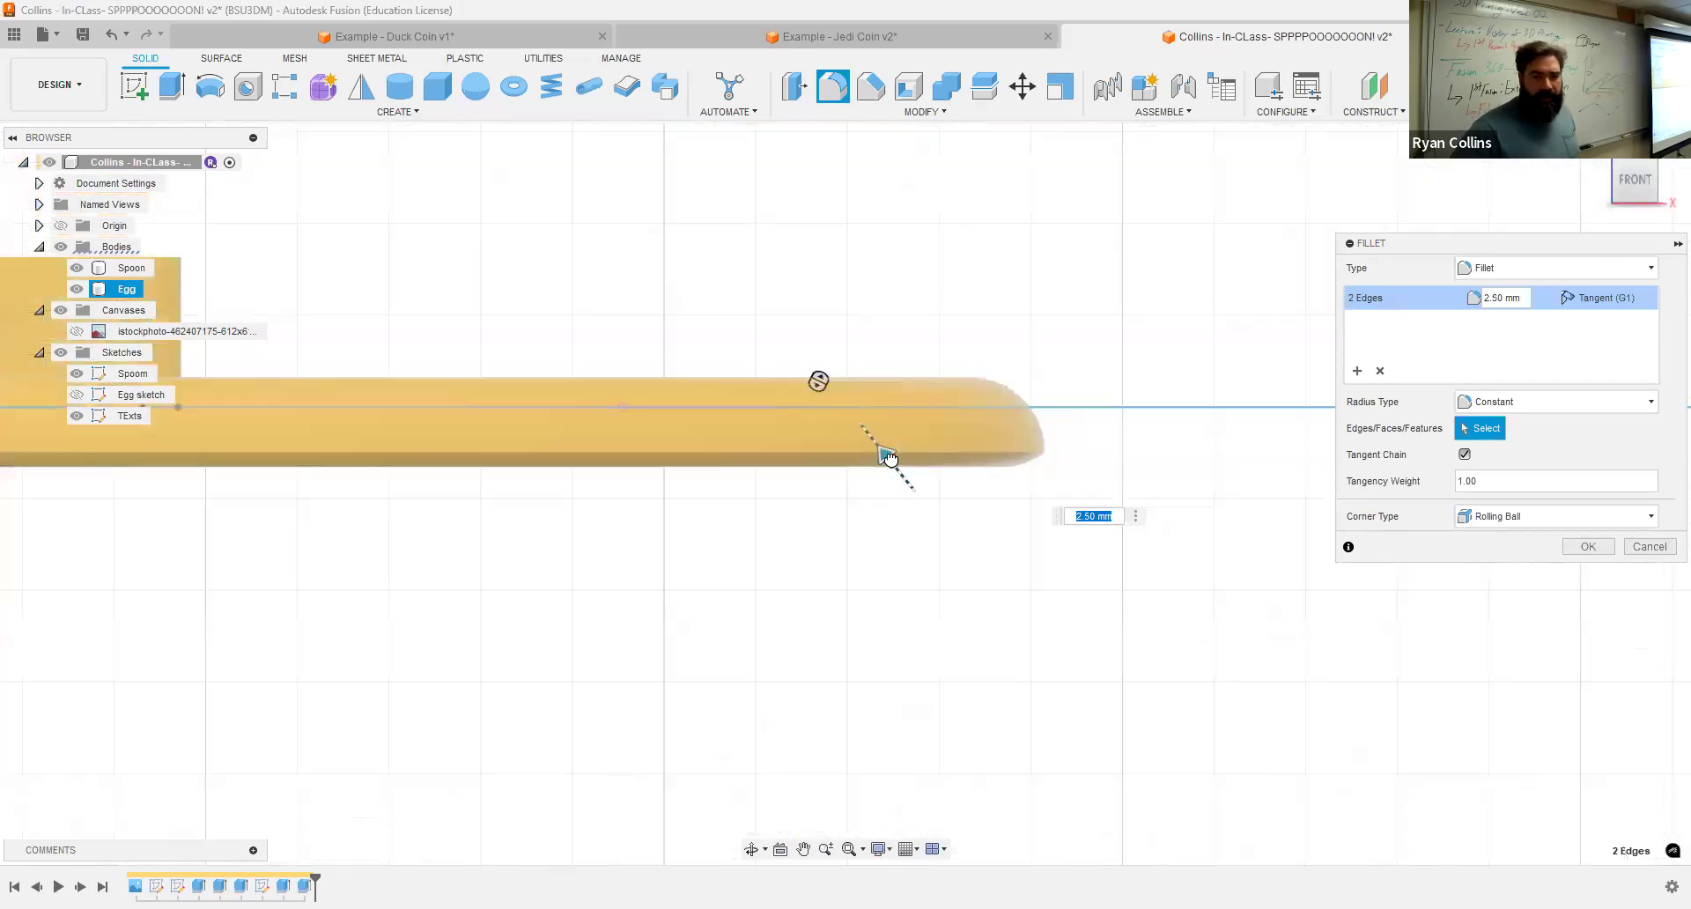
left_click_drag(913, 489, 901, 475)
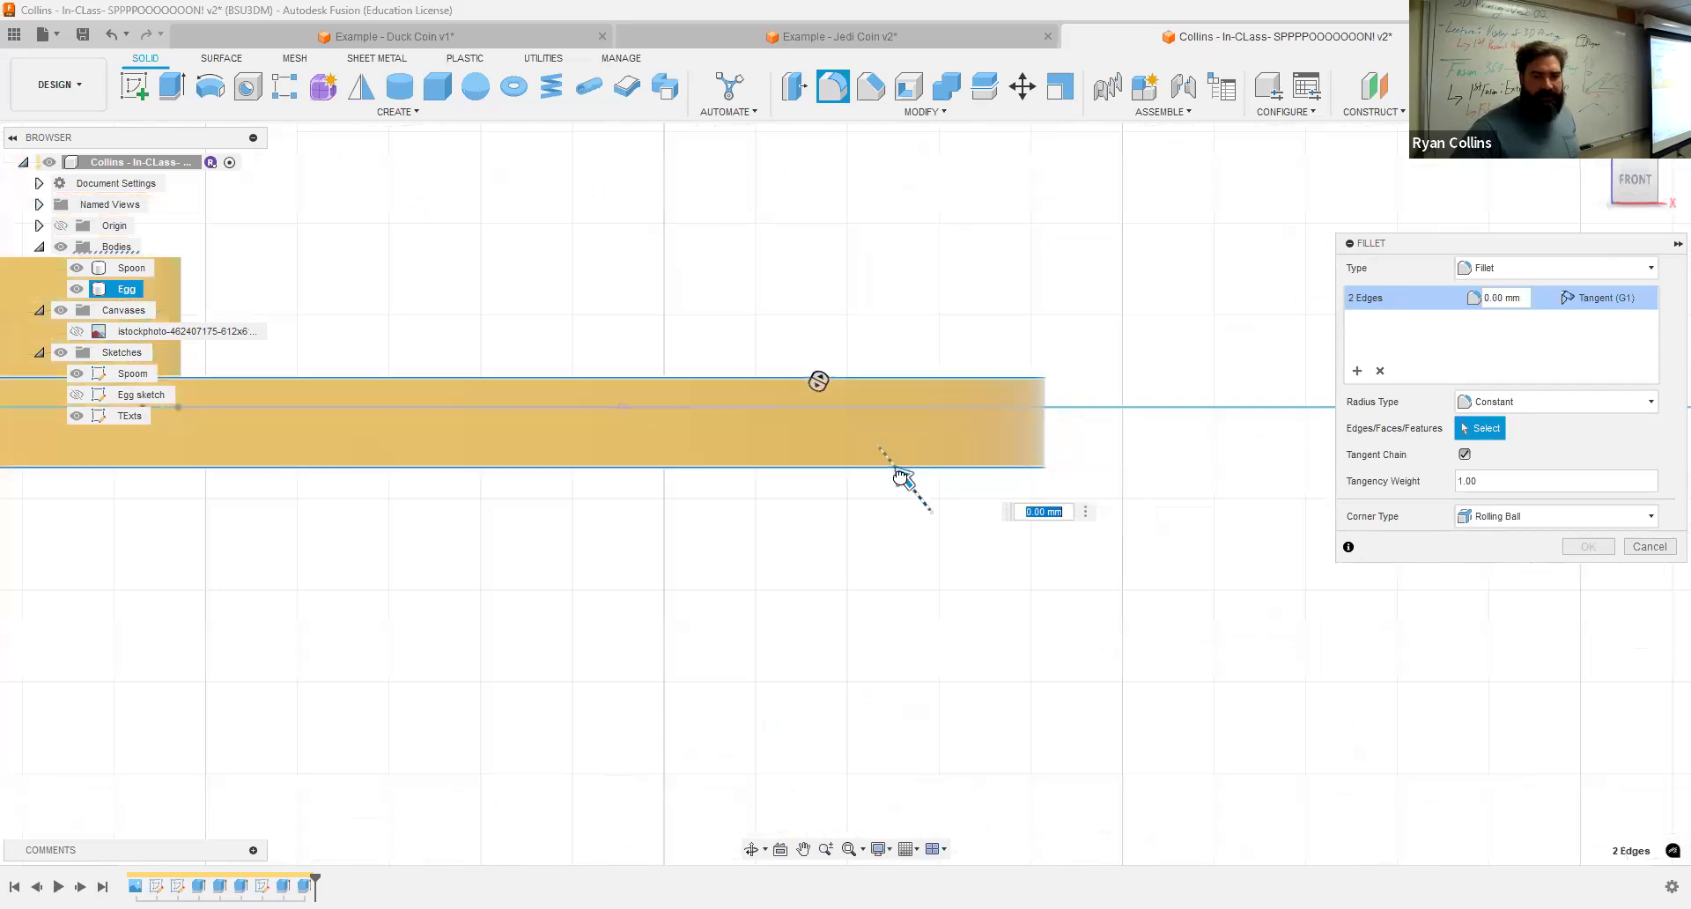
left_click_drag(901, 475, 894, 465)
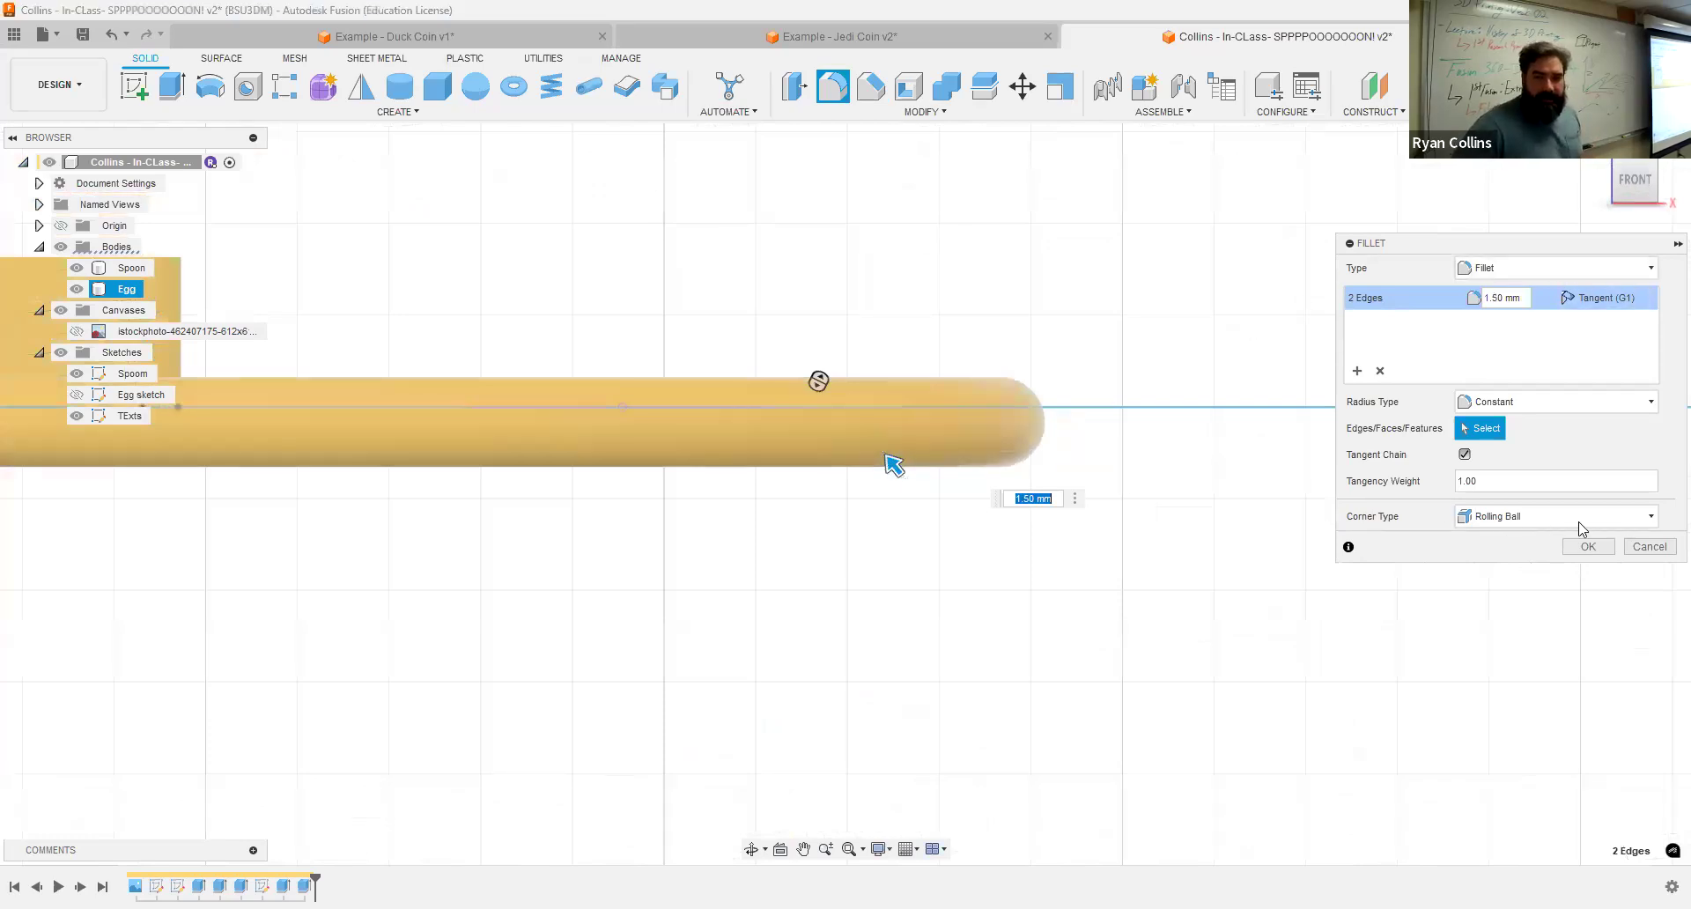
key("Return")
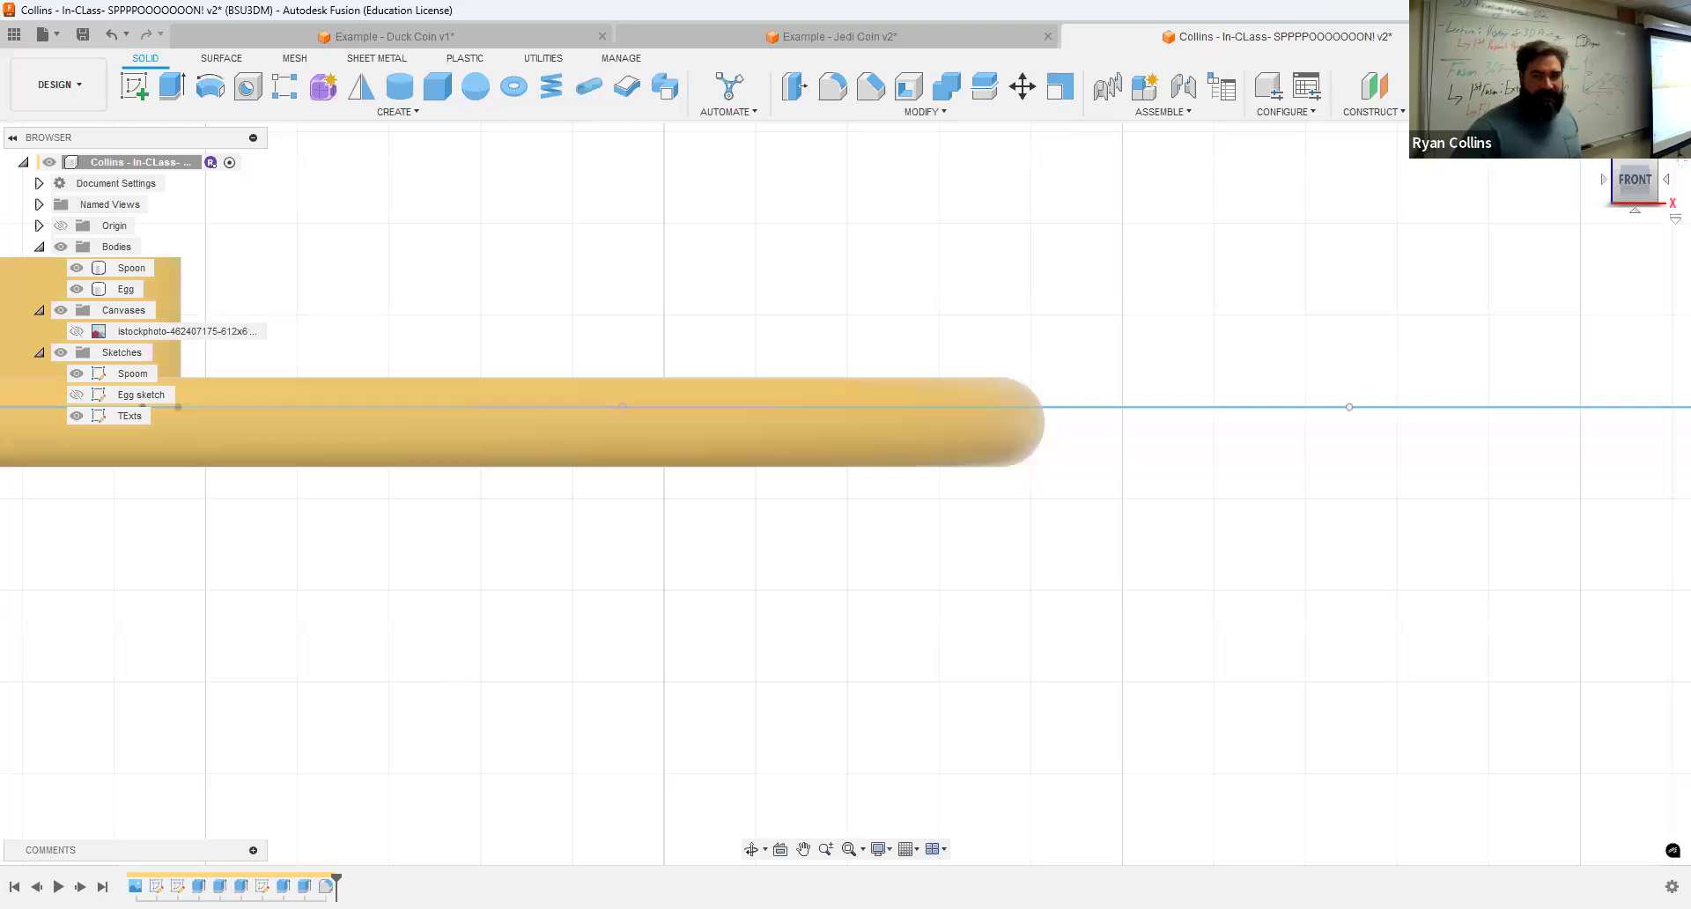
Step: Apply a full round fillet to the keyring hole's inner face and hide the sketches
left_click(1592, 141)
scroll(874, 674, "up", 5)
scroll(830, 700, "up", 3)
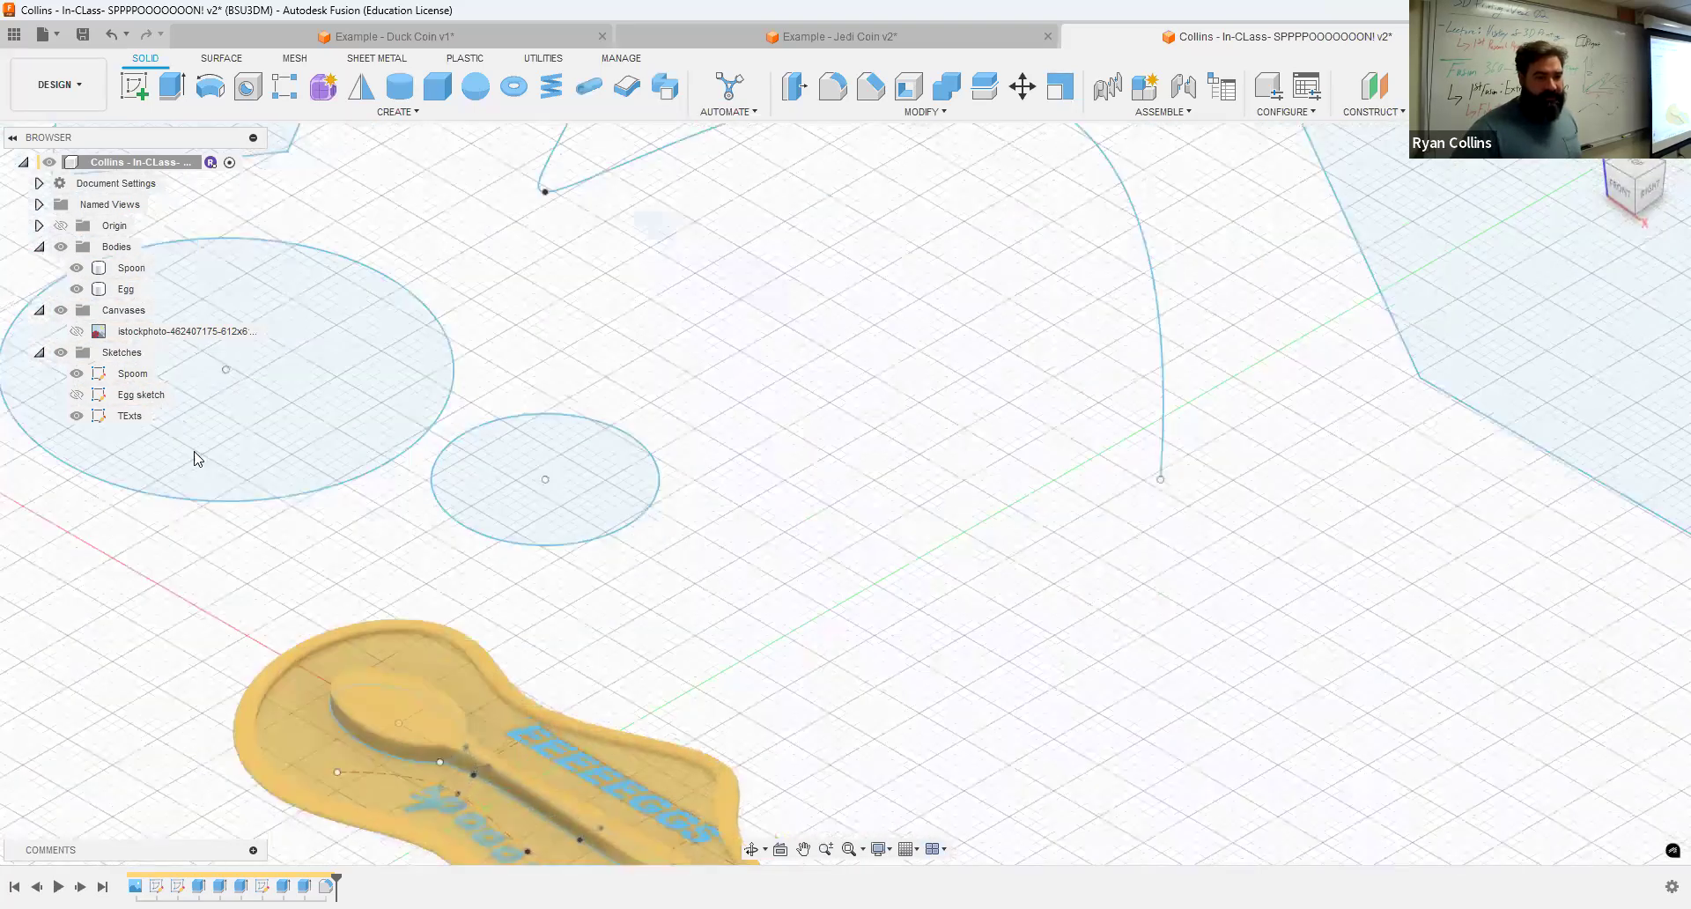
left_click(86, 375)
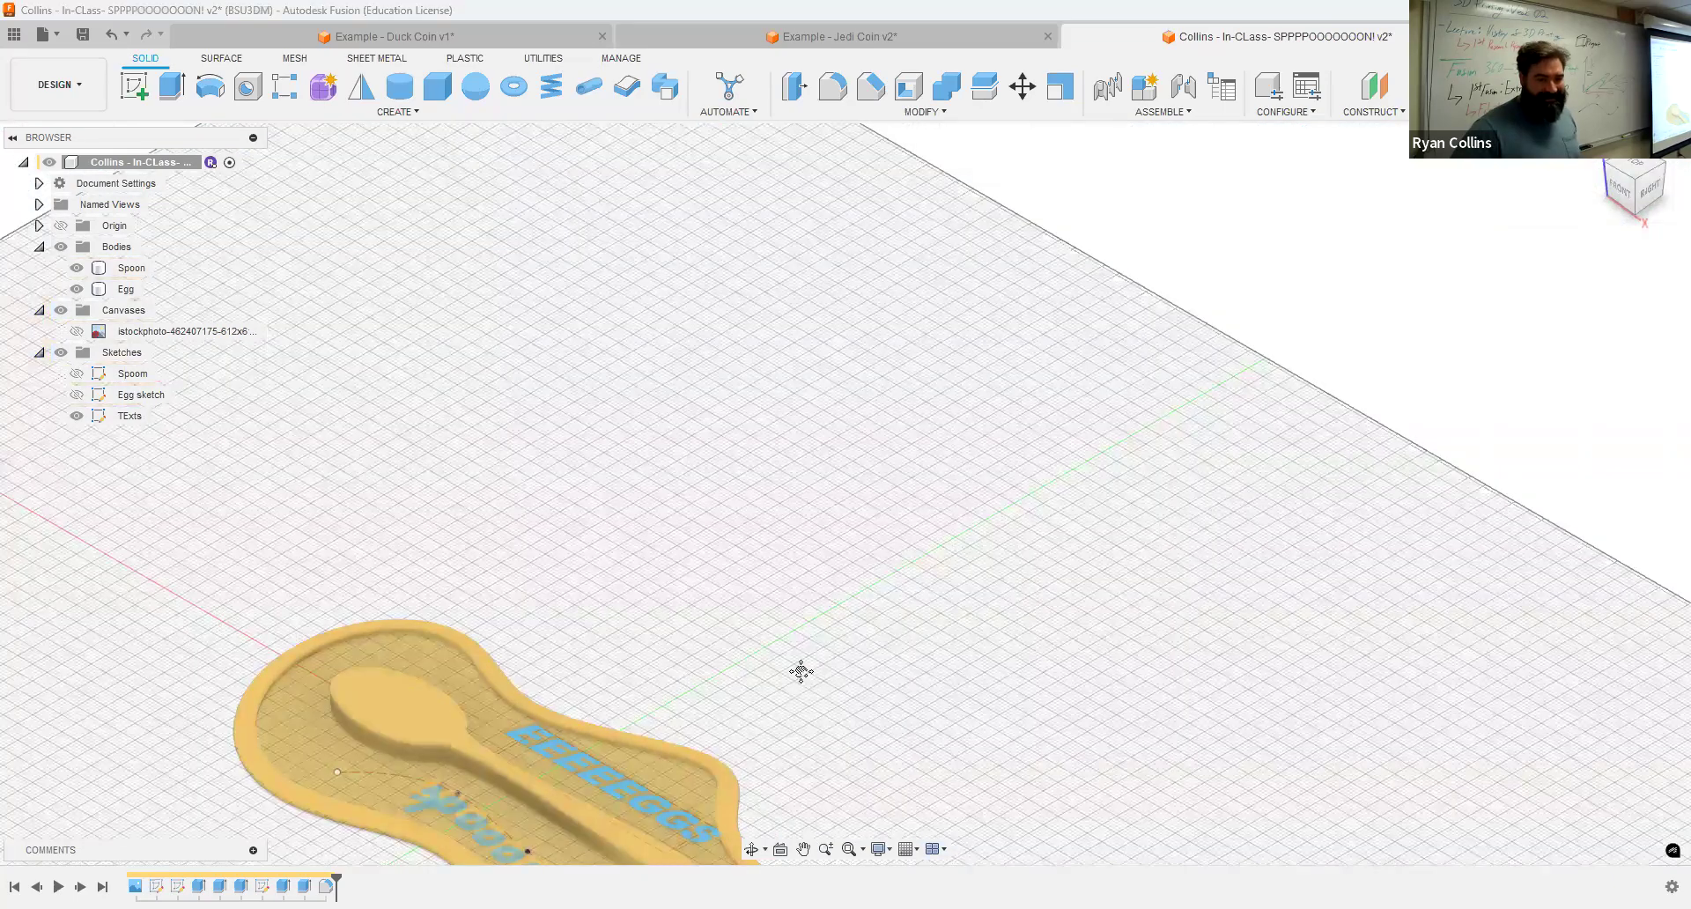
middle_click_drag(799, 672, 883, 470)
scroll(764, 673, "up", 5)
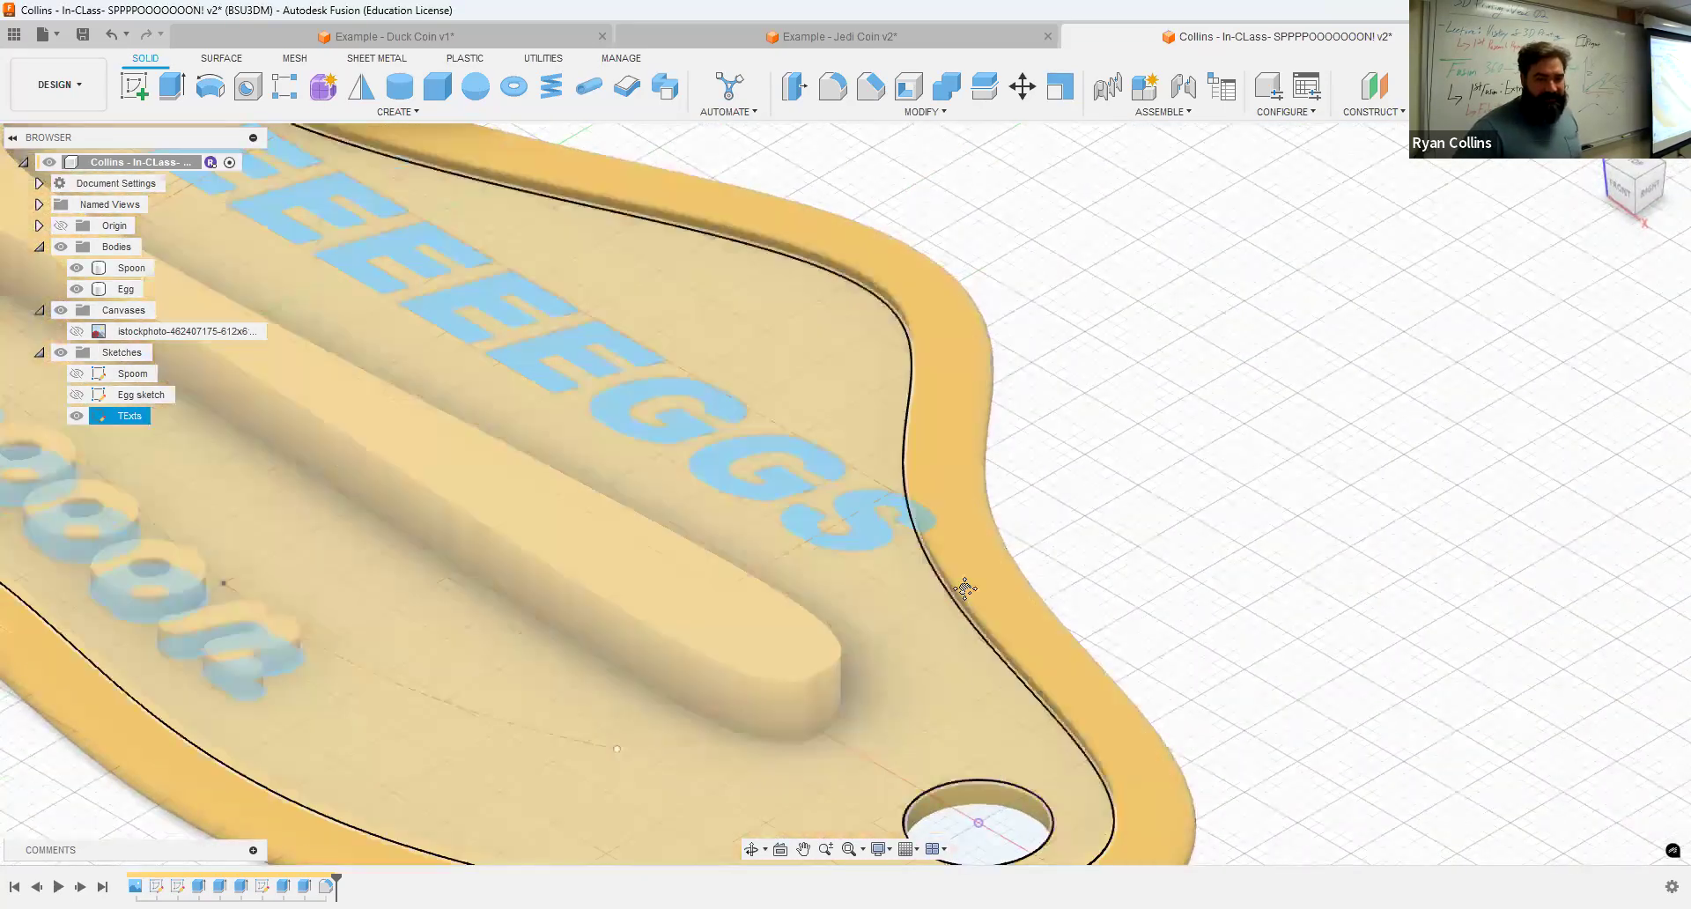
middle_click_drag(1034, 822, 999, 641)
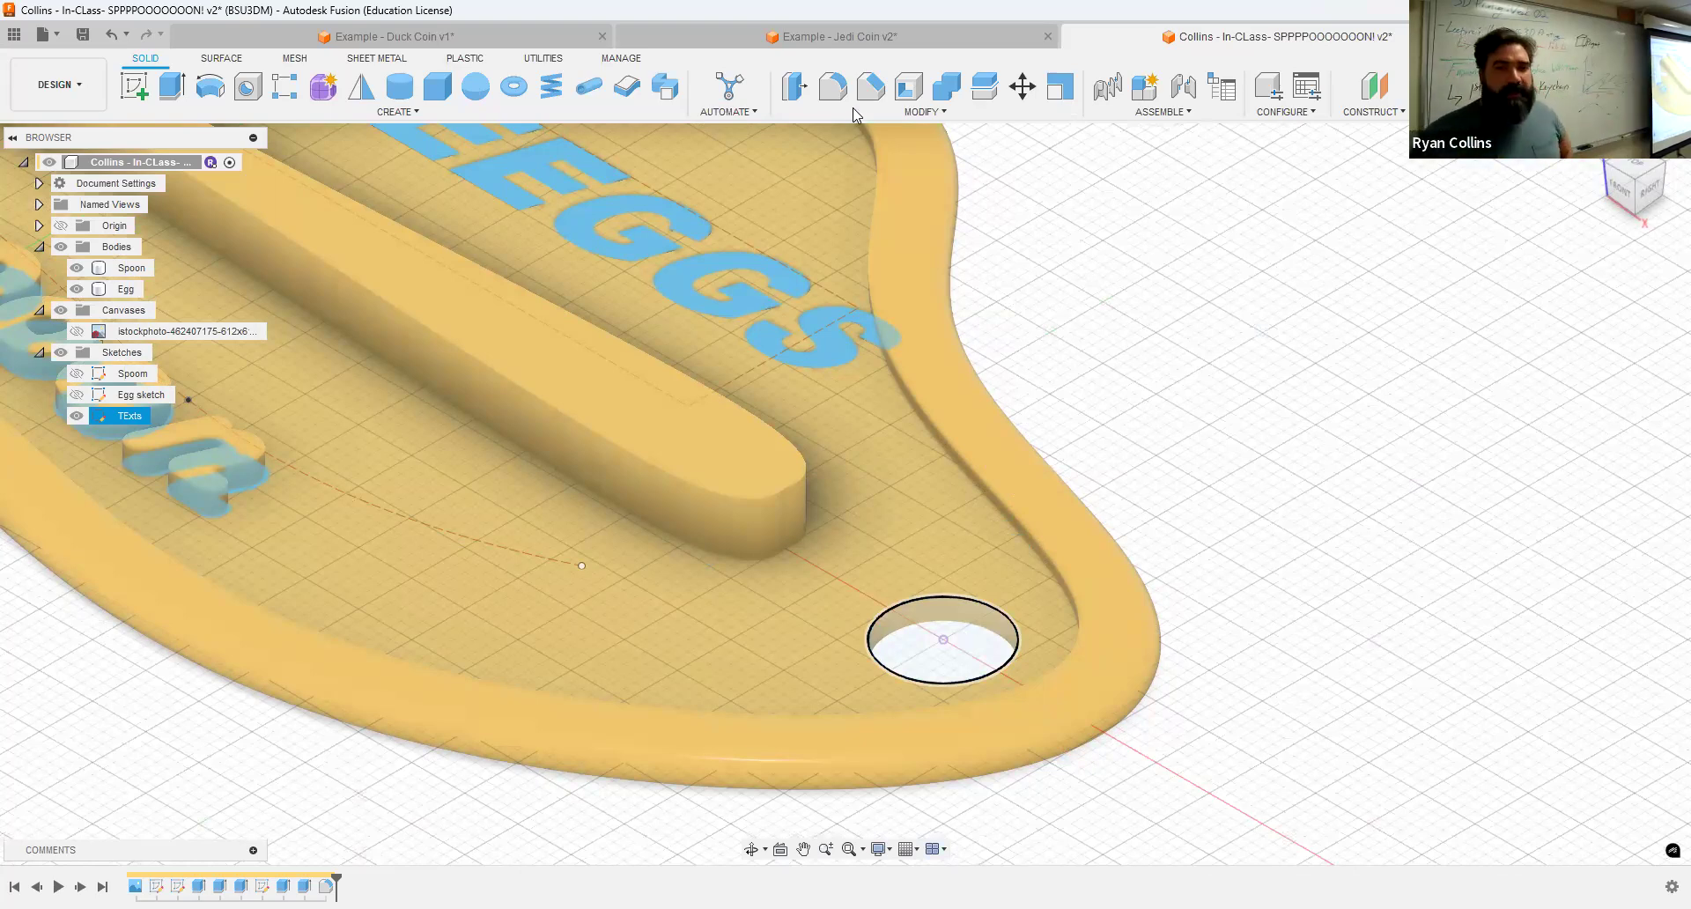
key("f")
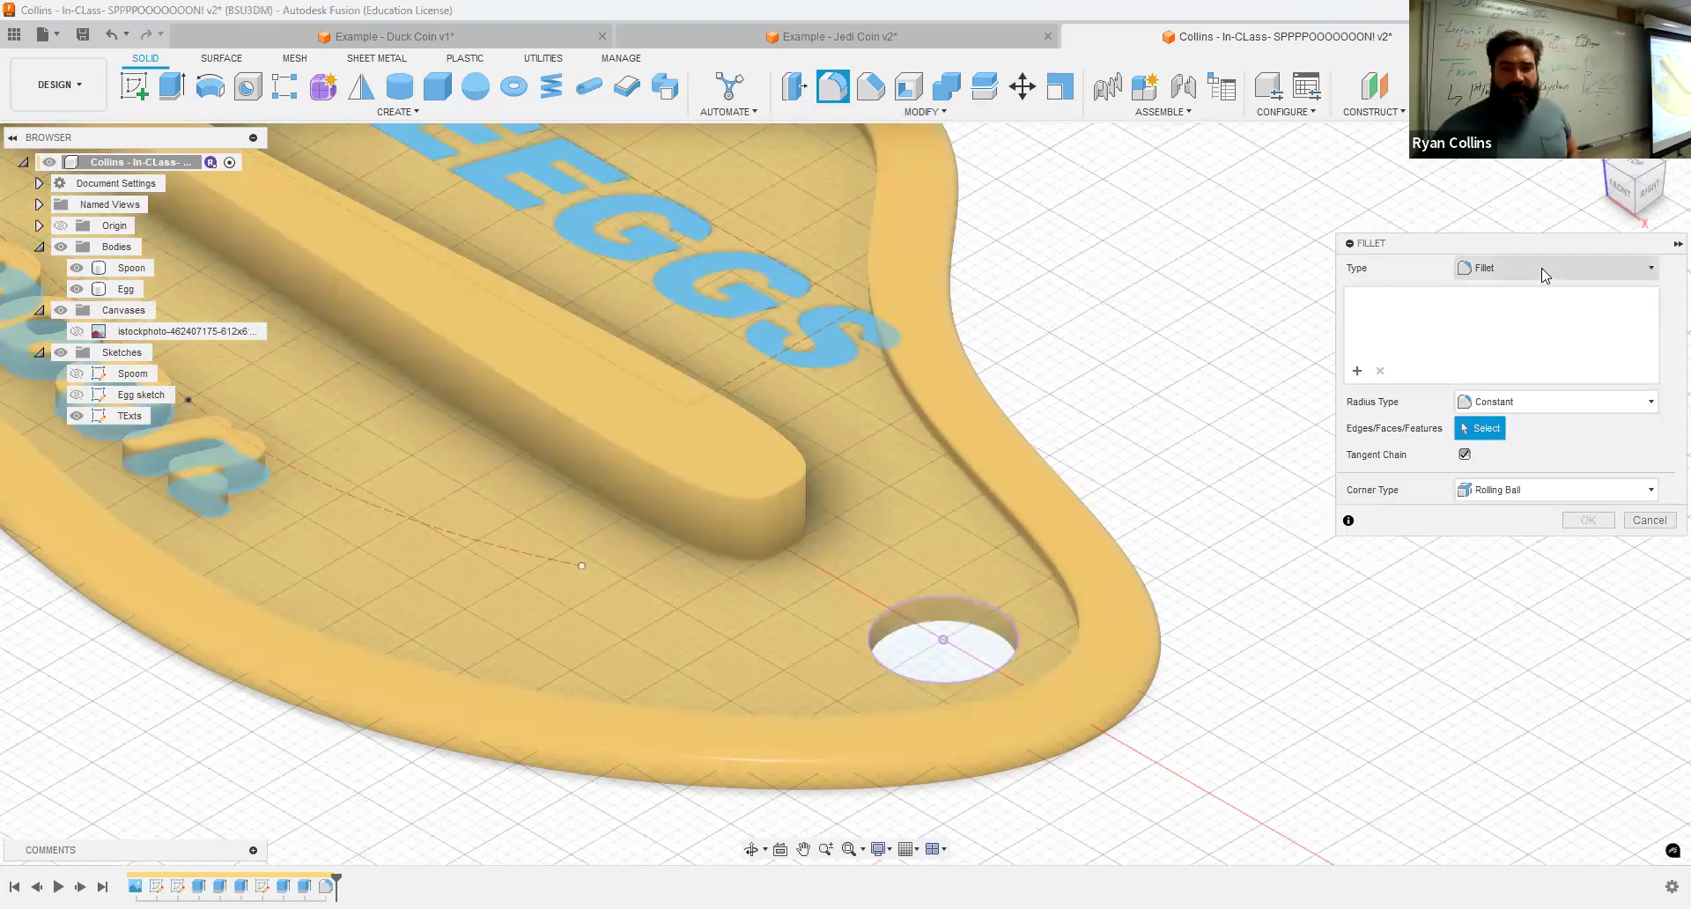
left_click(1534, 269)
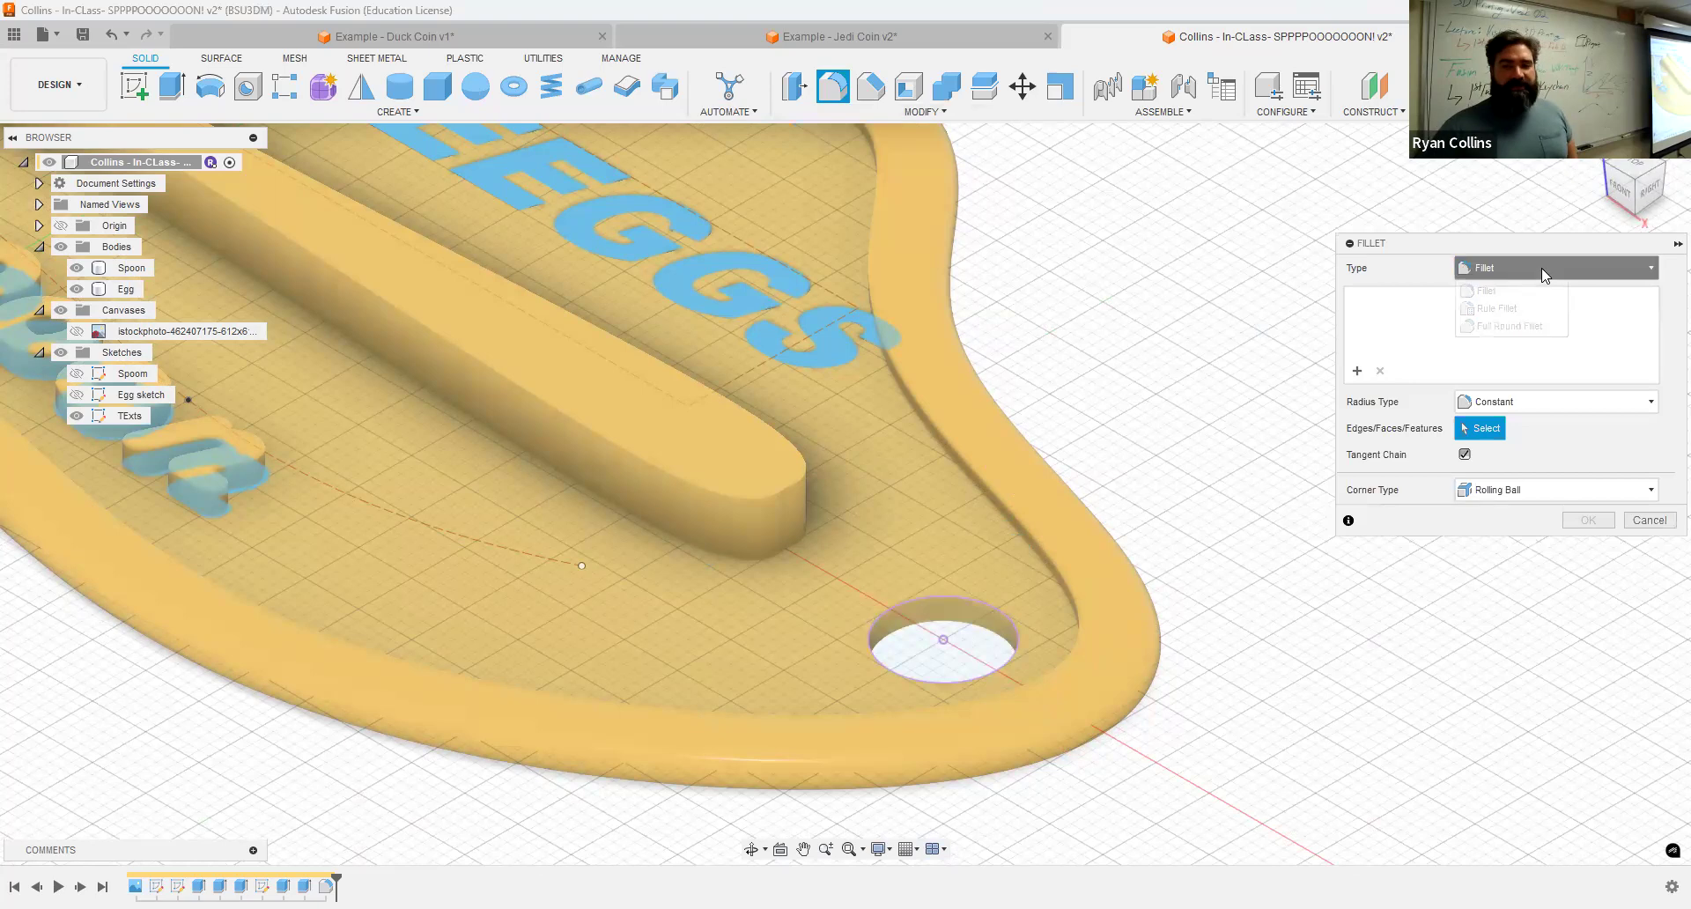
left_click(1511, 325)
scroll(958, 645, "up", 5)
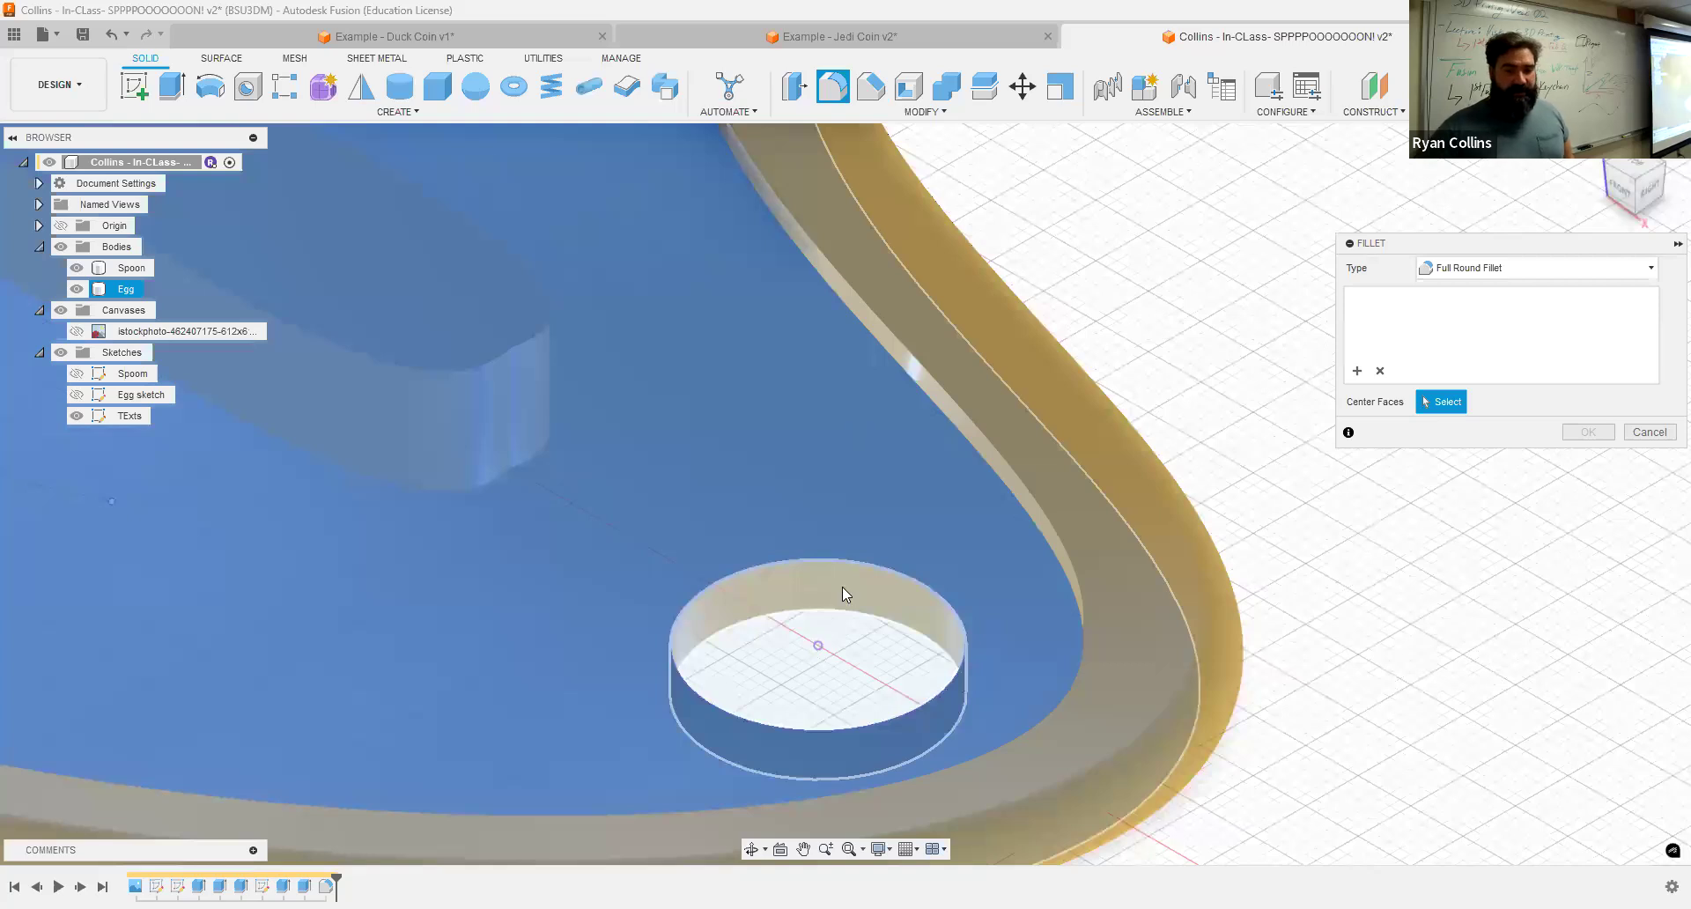
left_click(855, 541)
scroll(745, 621, "up", 3)
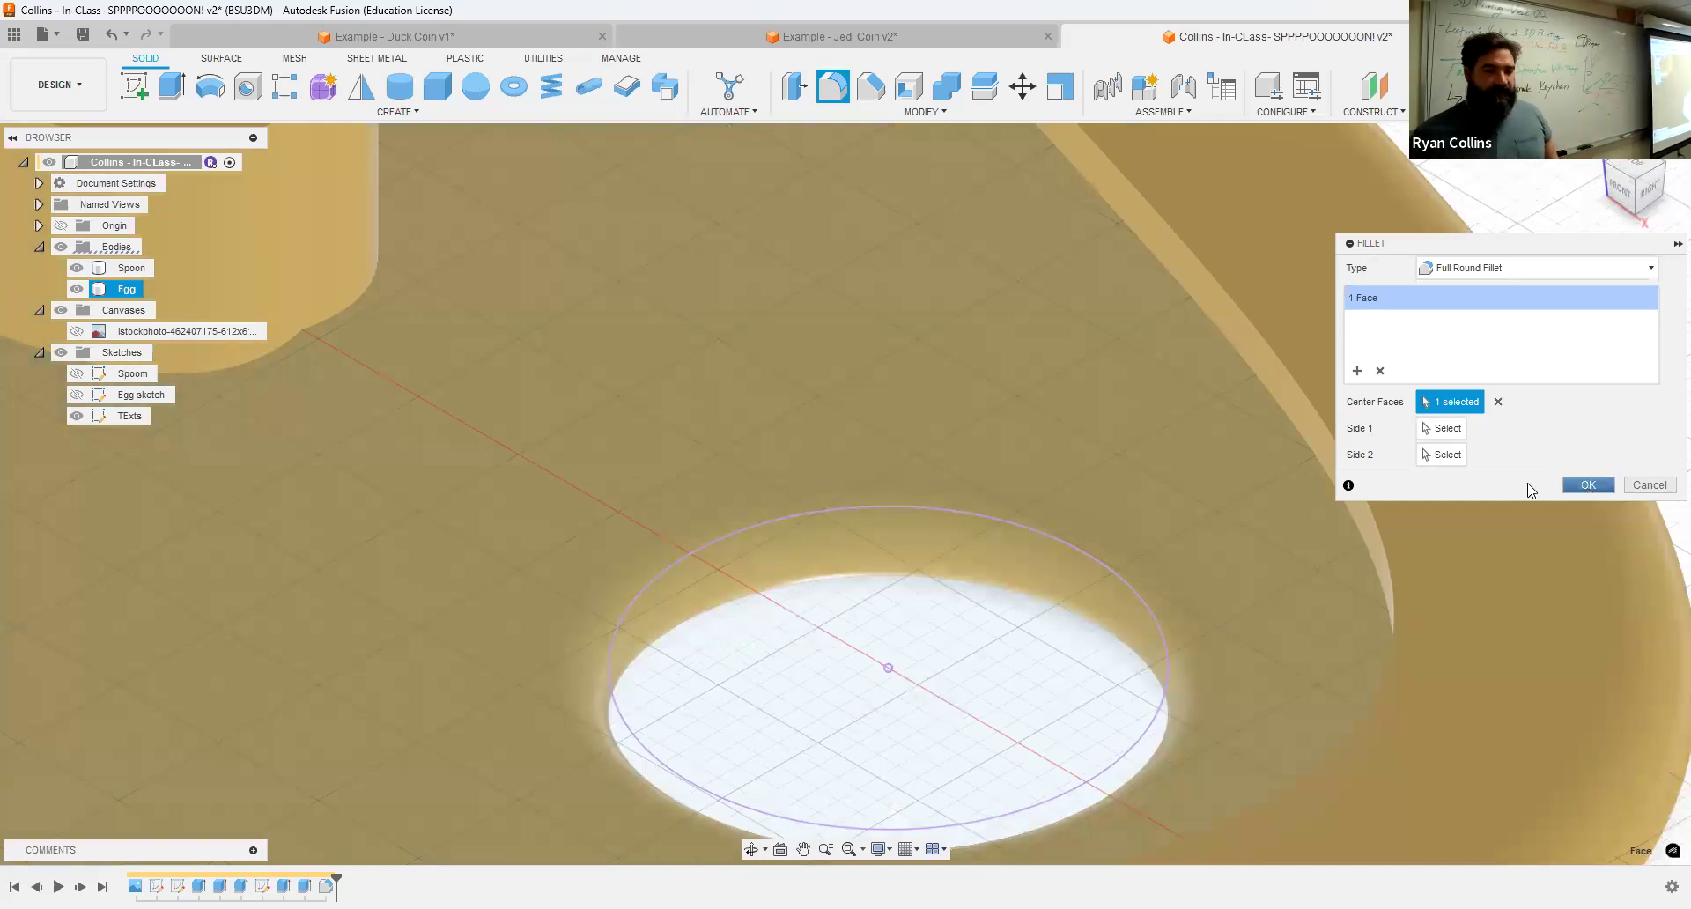
left_click(1587, 485)
left_click(1596, 145)
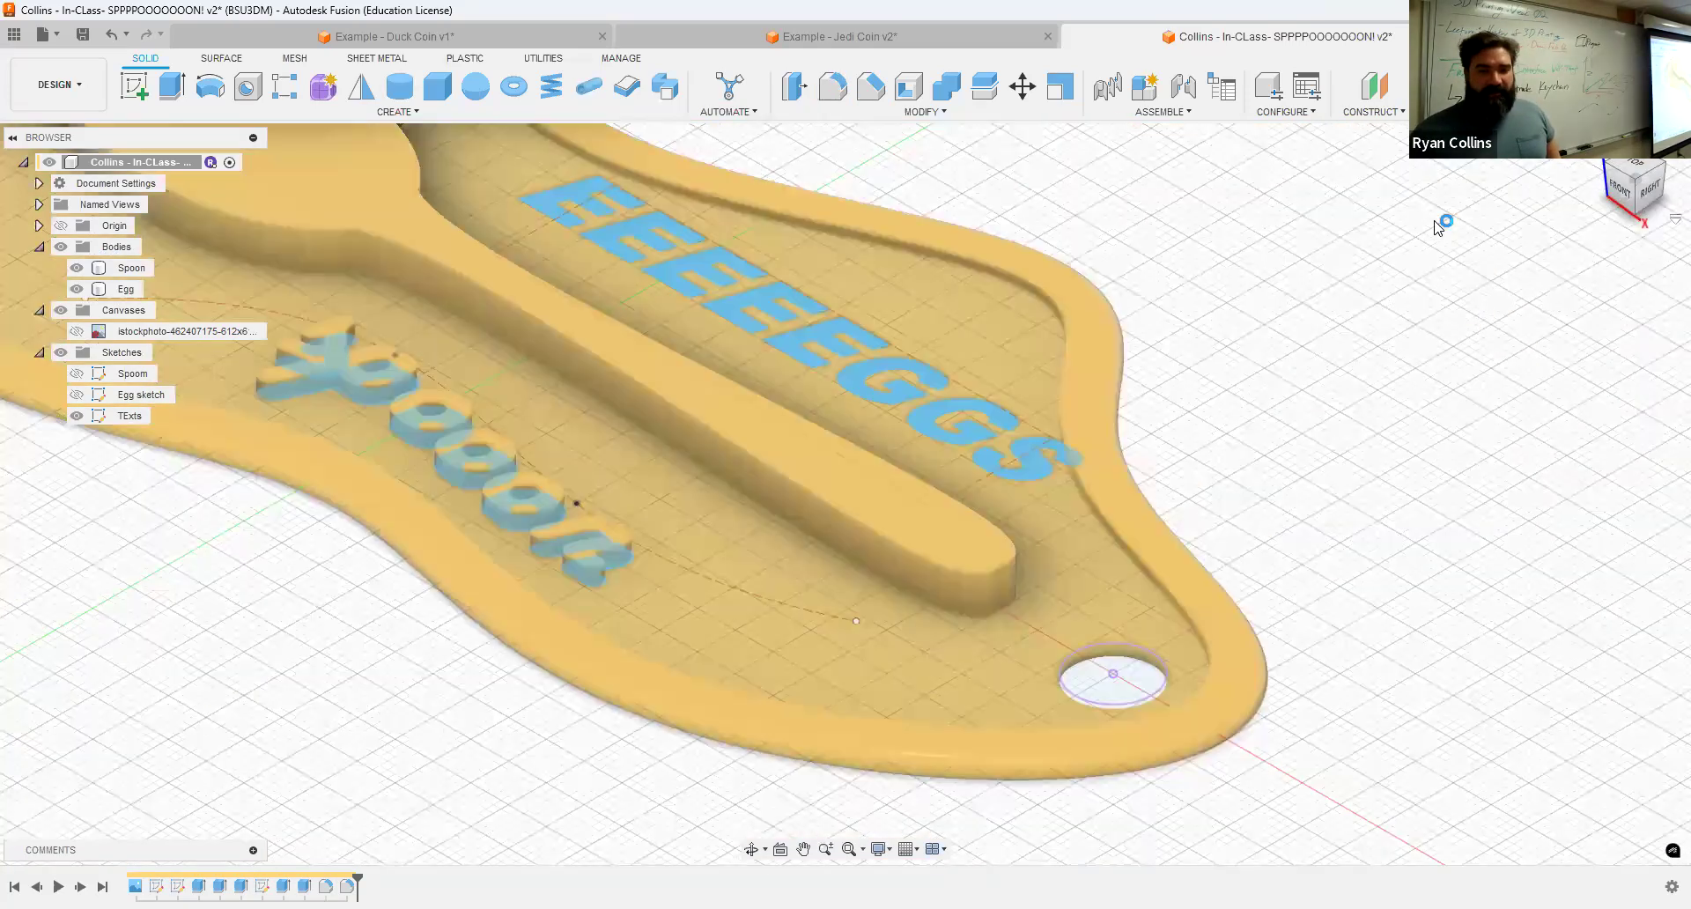
left_click(61, 353)
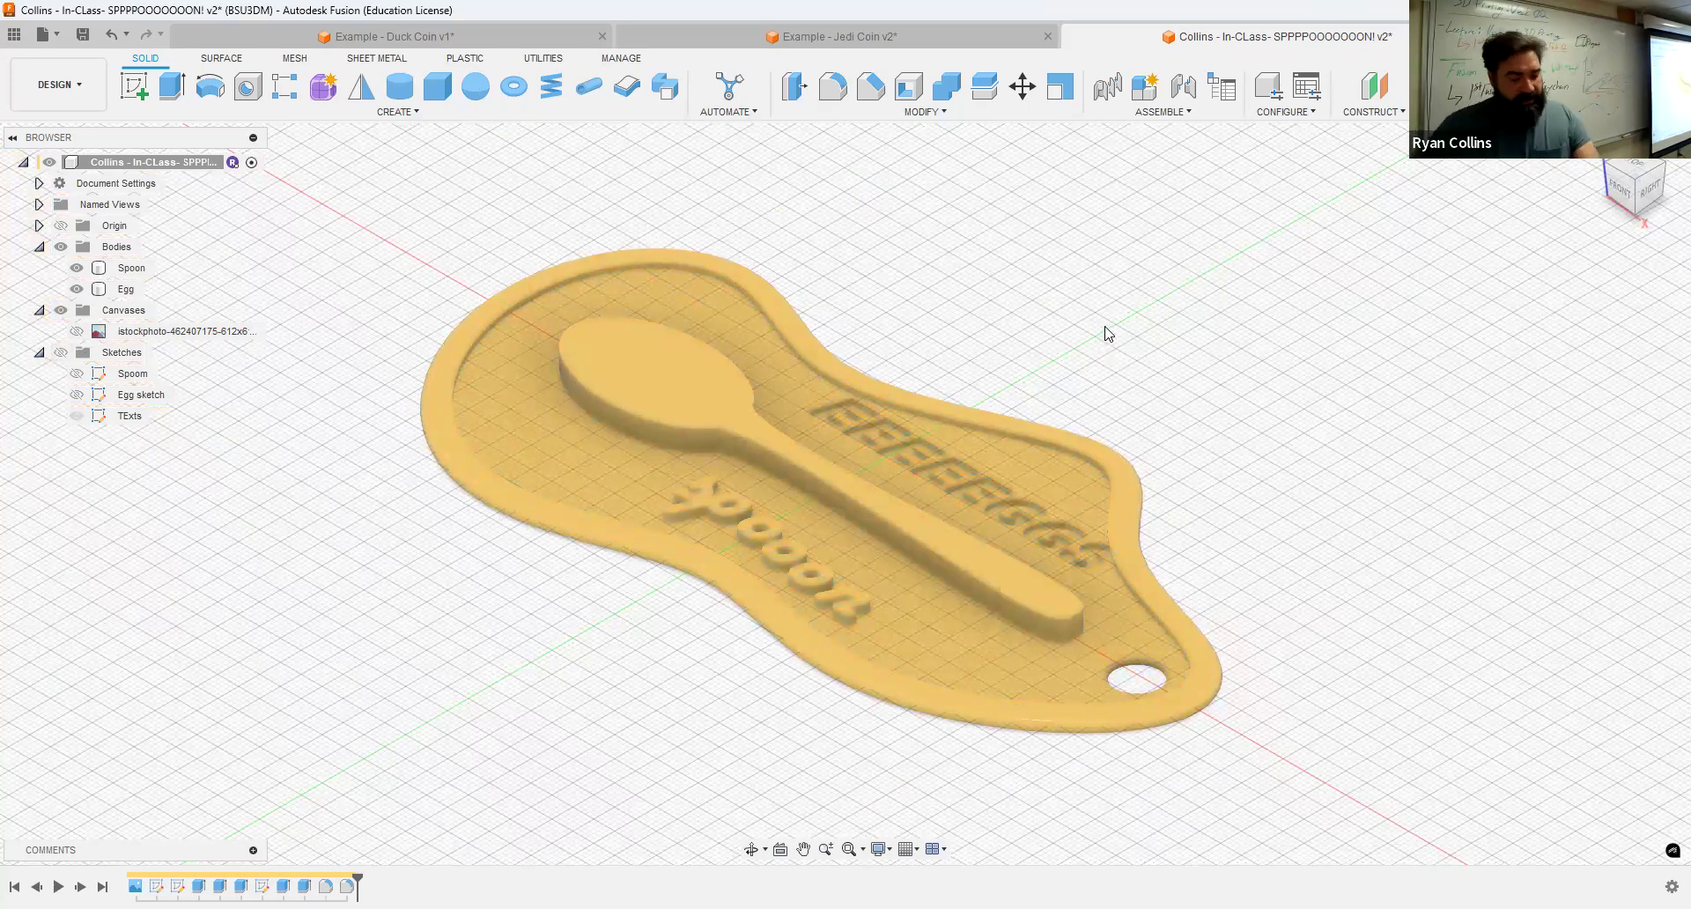
middle_click_drag(1163, 309, 1175, 346, "shift")
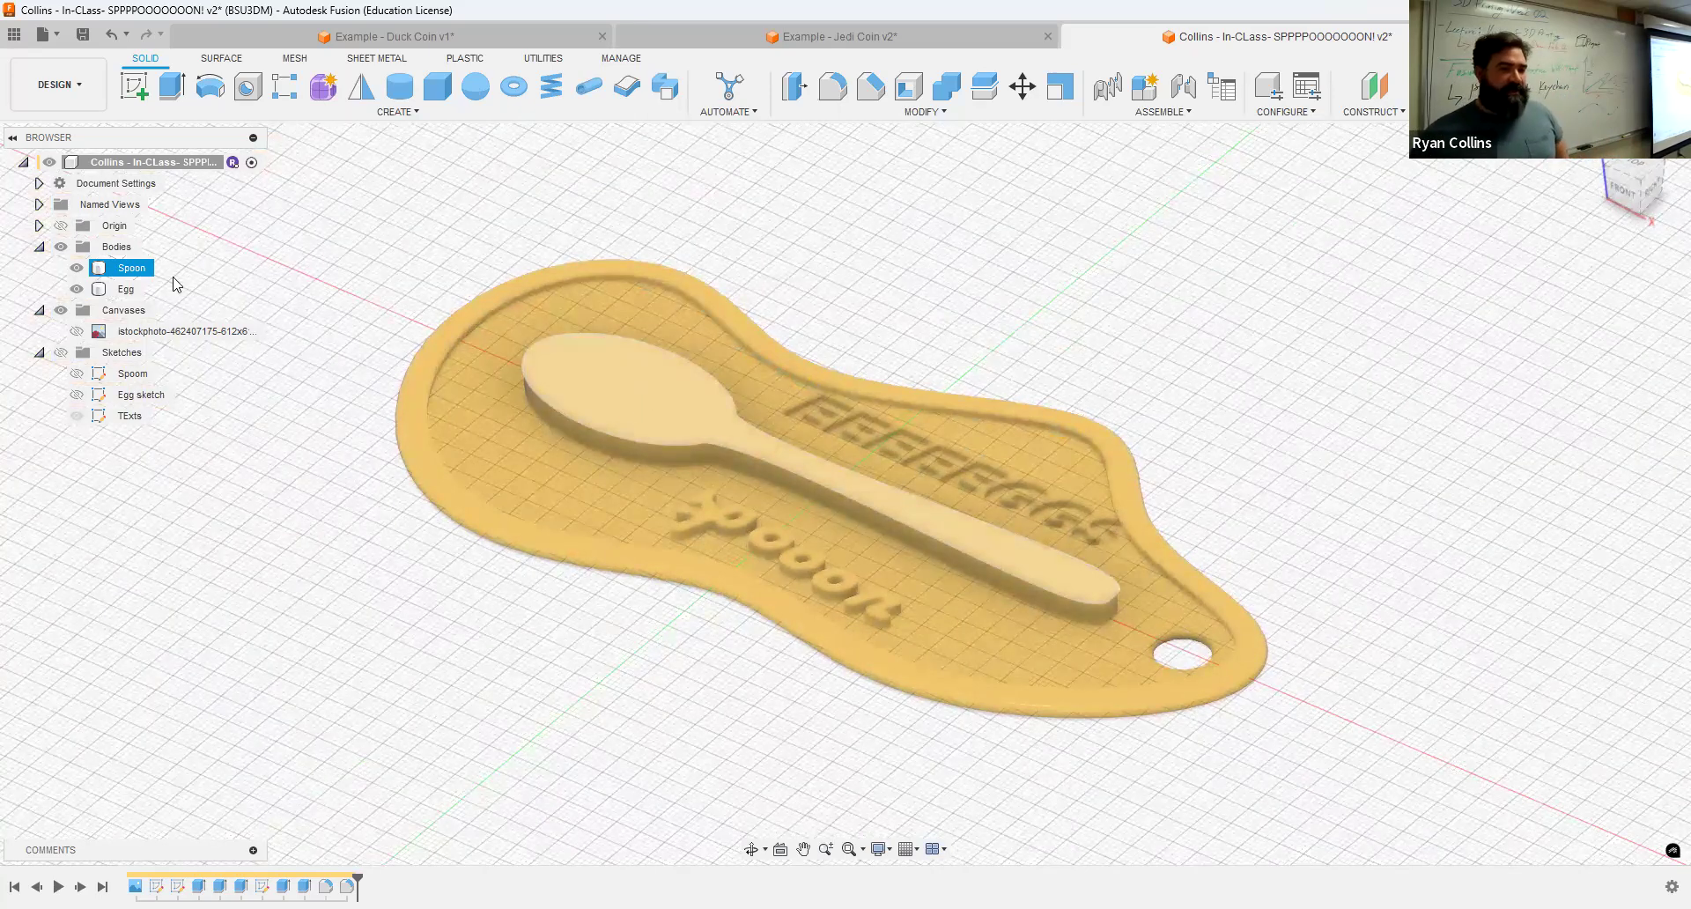
left_click(77, 374)
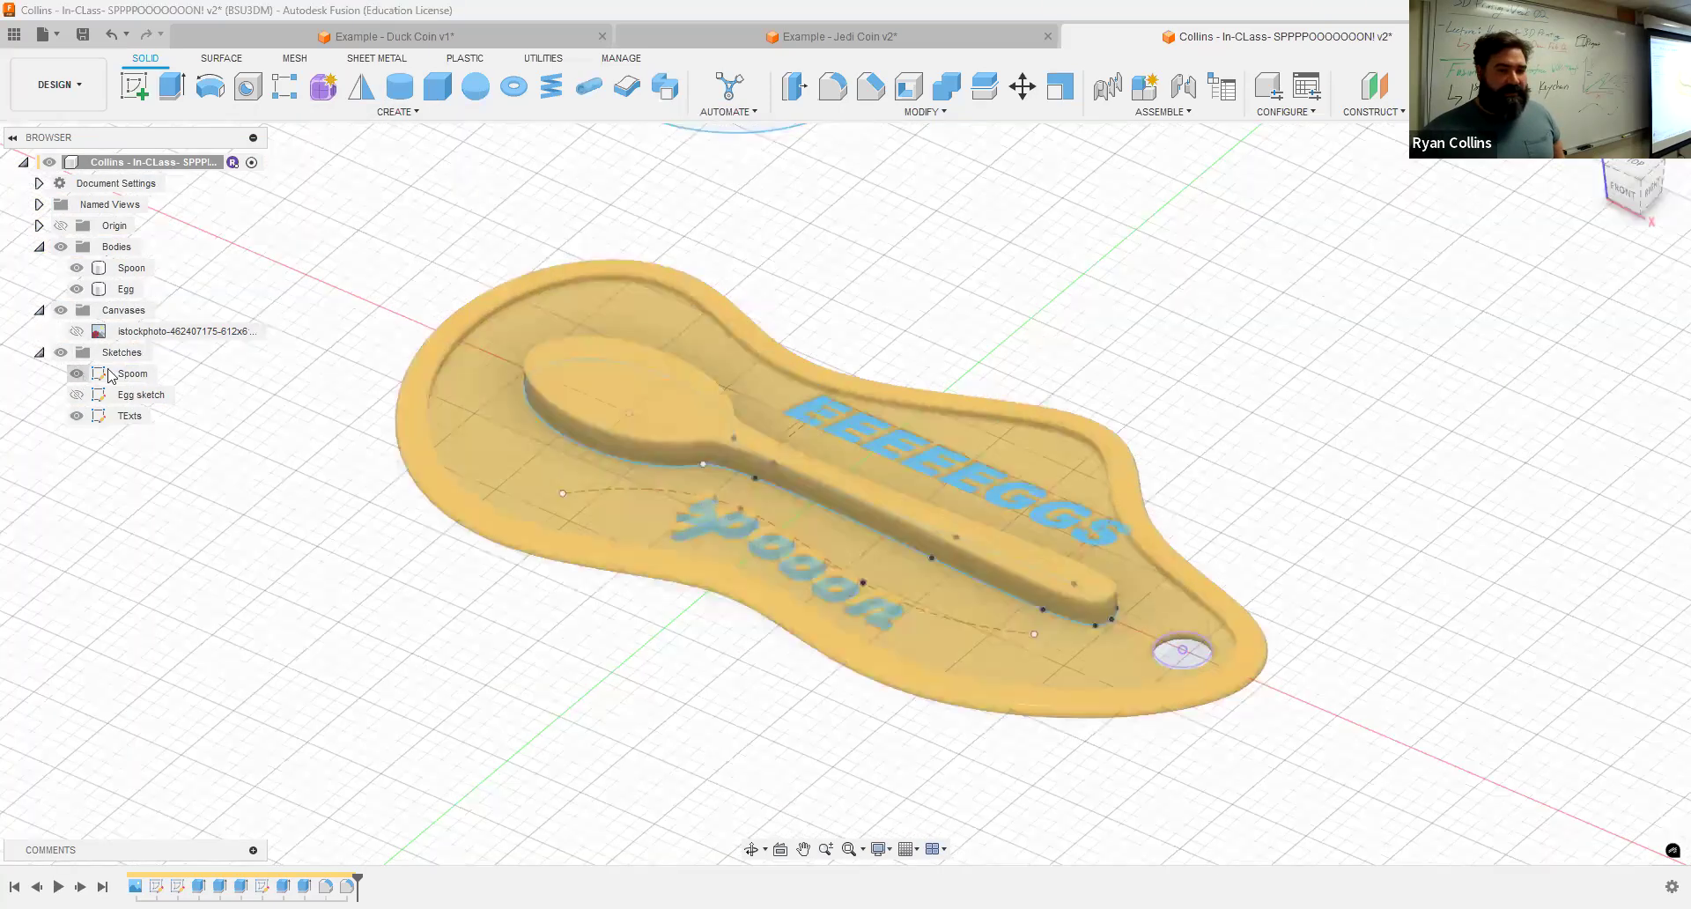
left_click(171, 87)
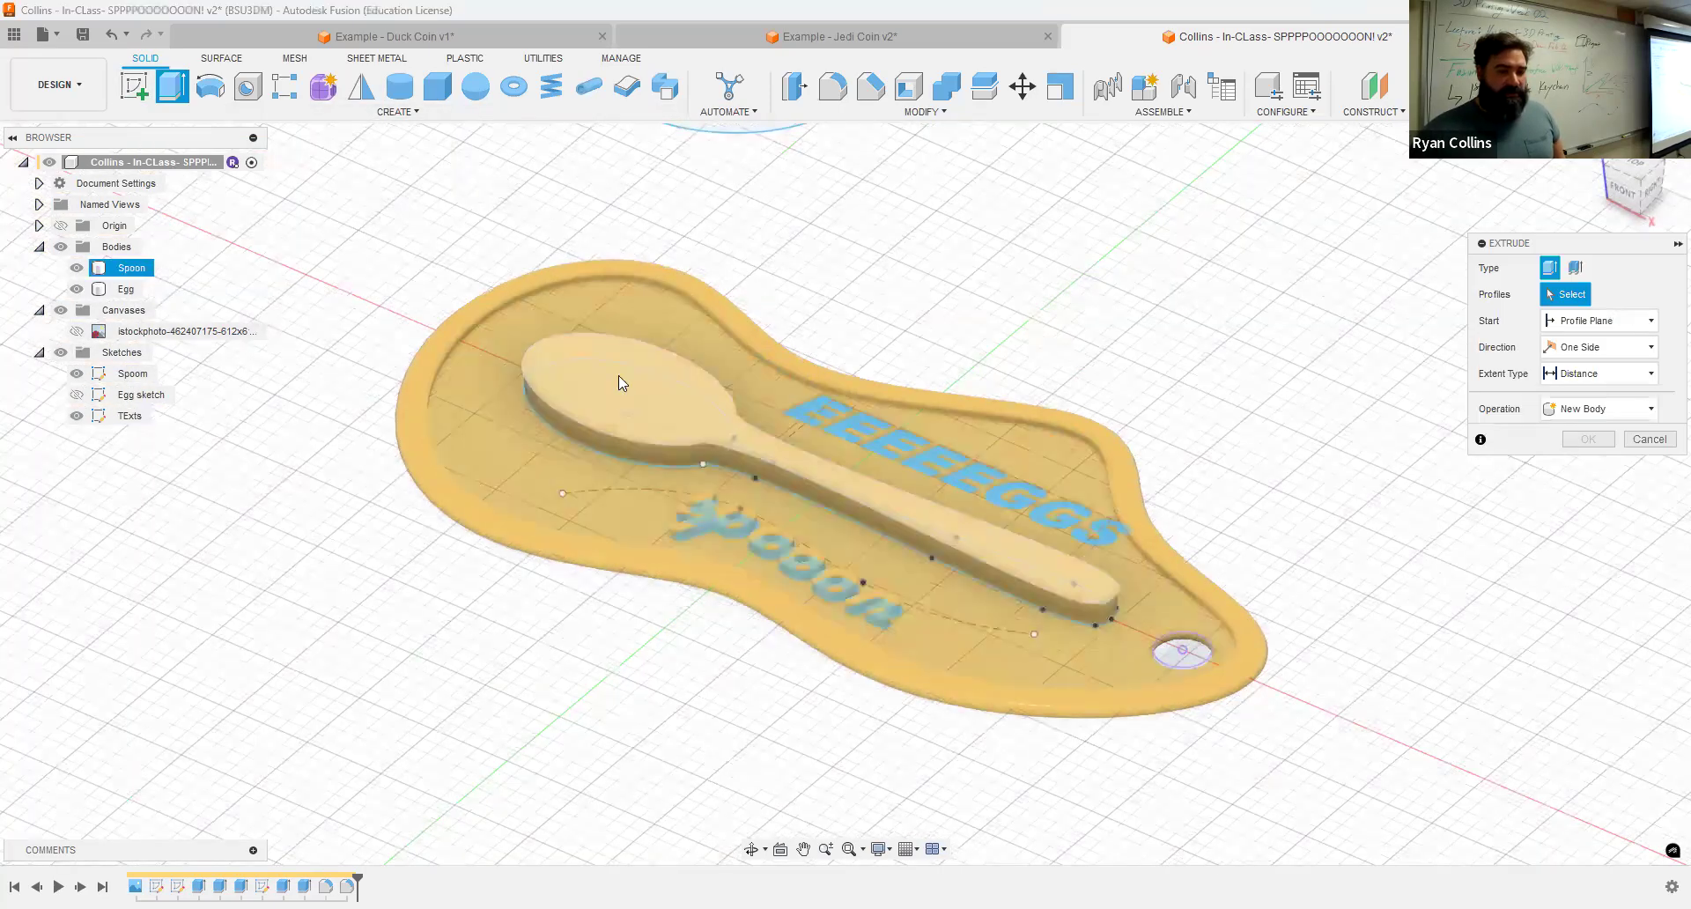
left_click(621, 370)
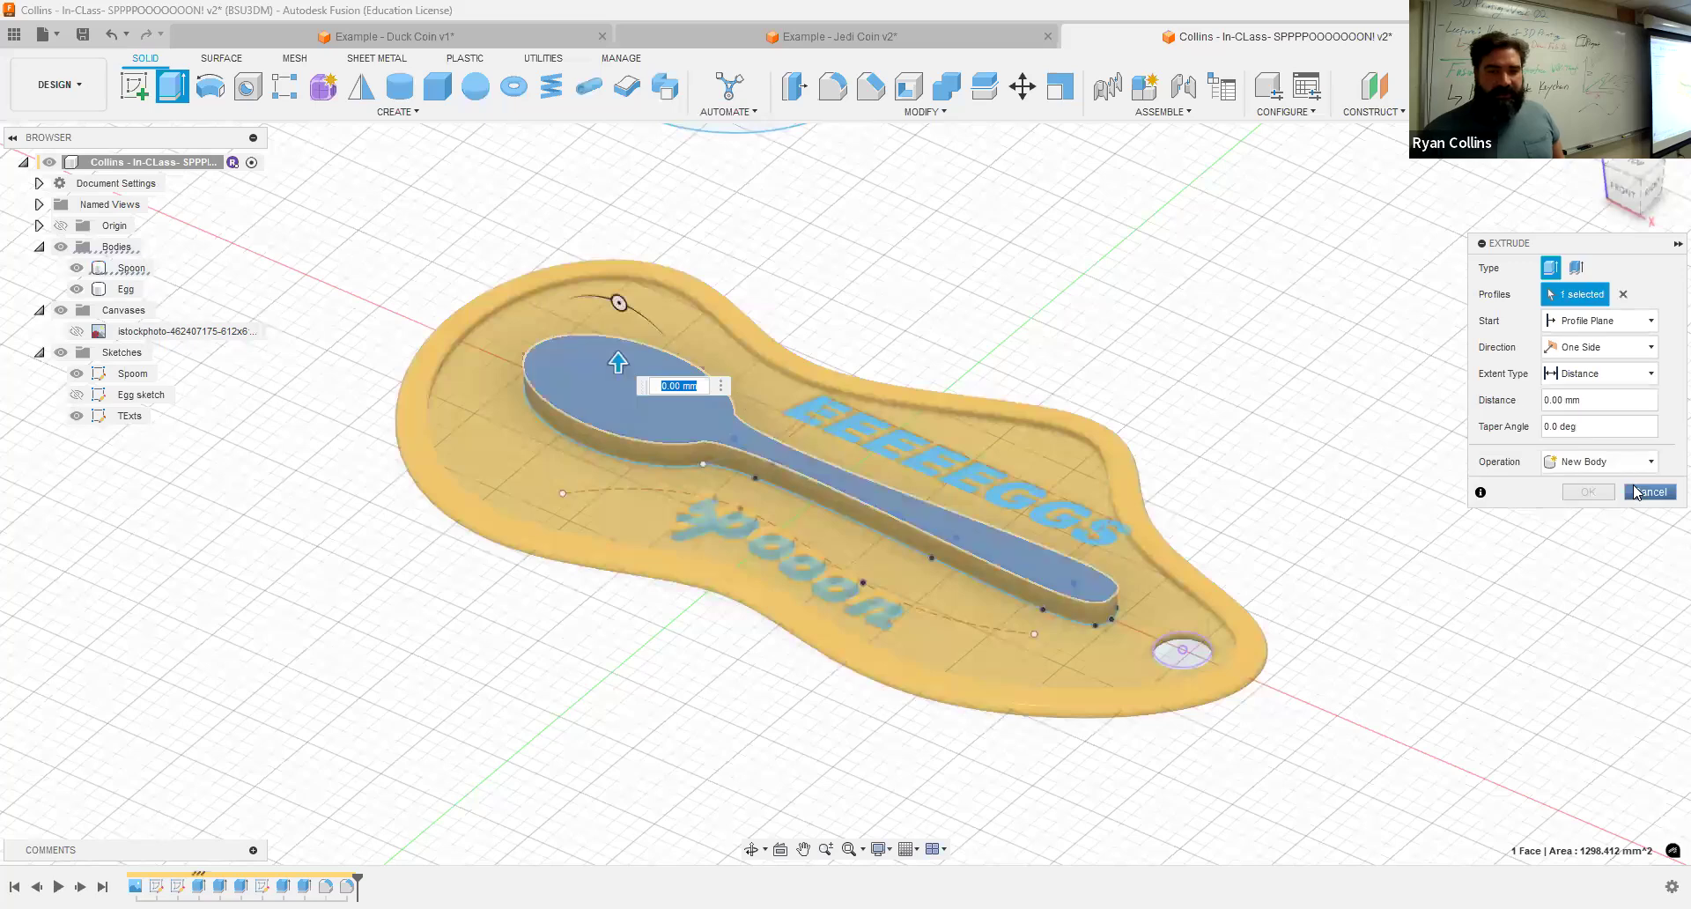
key("Escape")
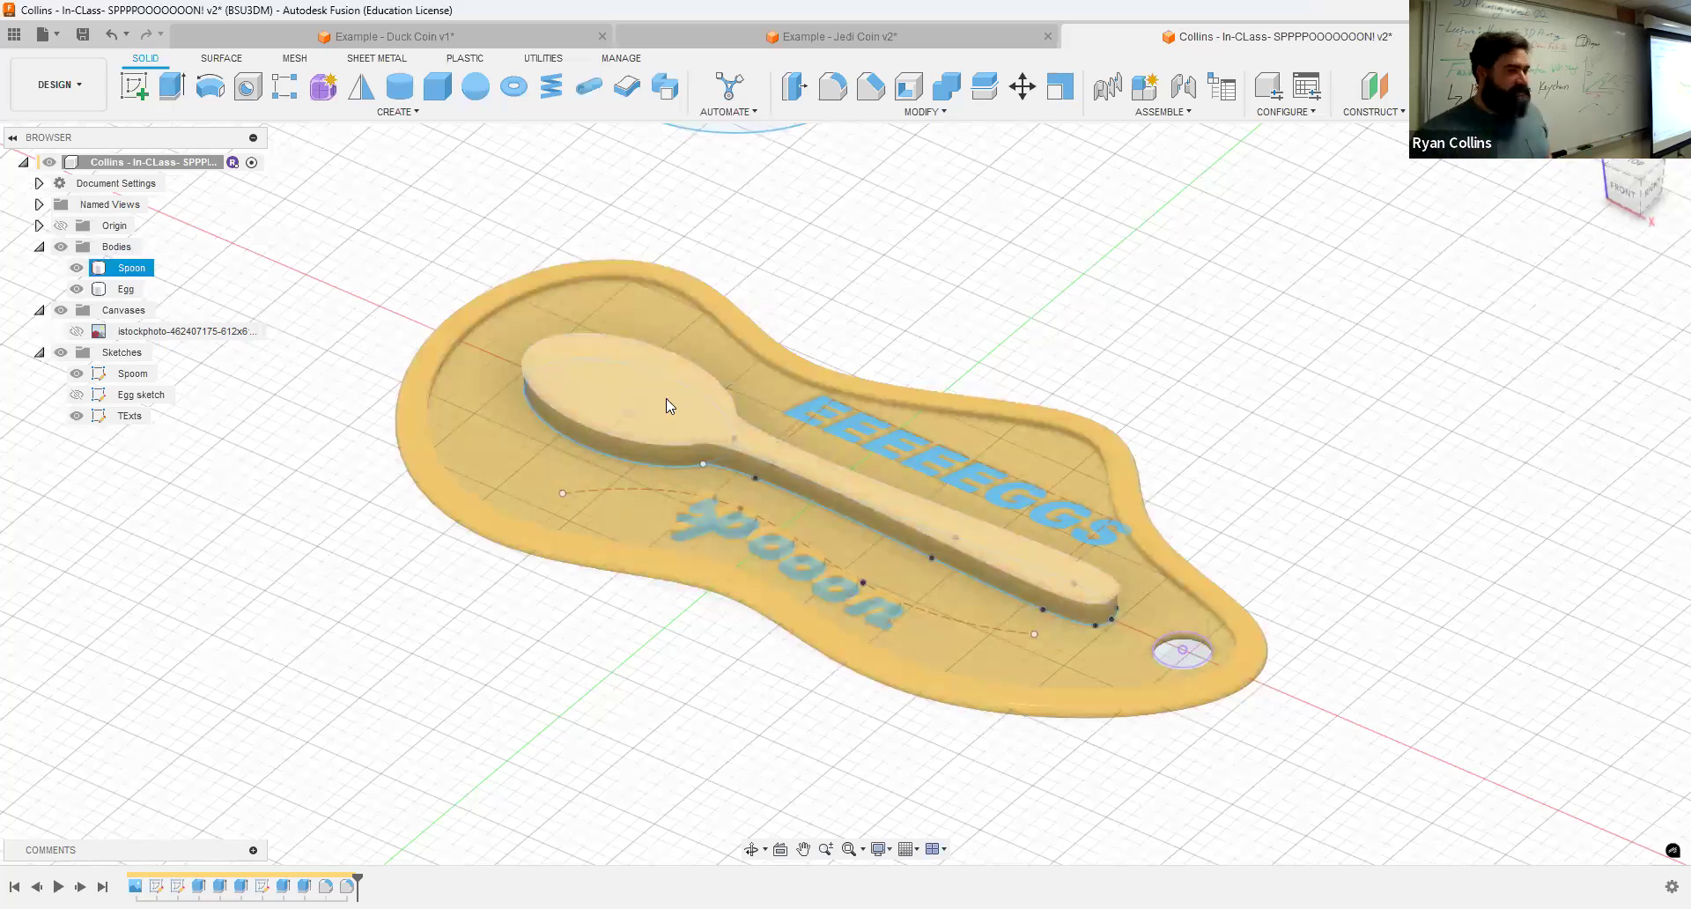
Step: Start a sketch on the spoon's top face and offset the spoon outline inward, then finish the sketch
left_click(361, 233)
left_click(596, 430)
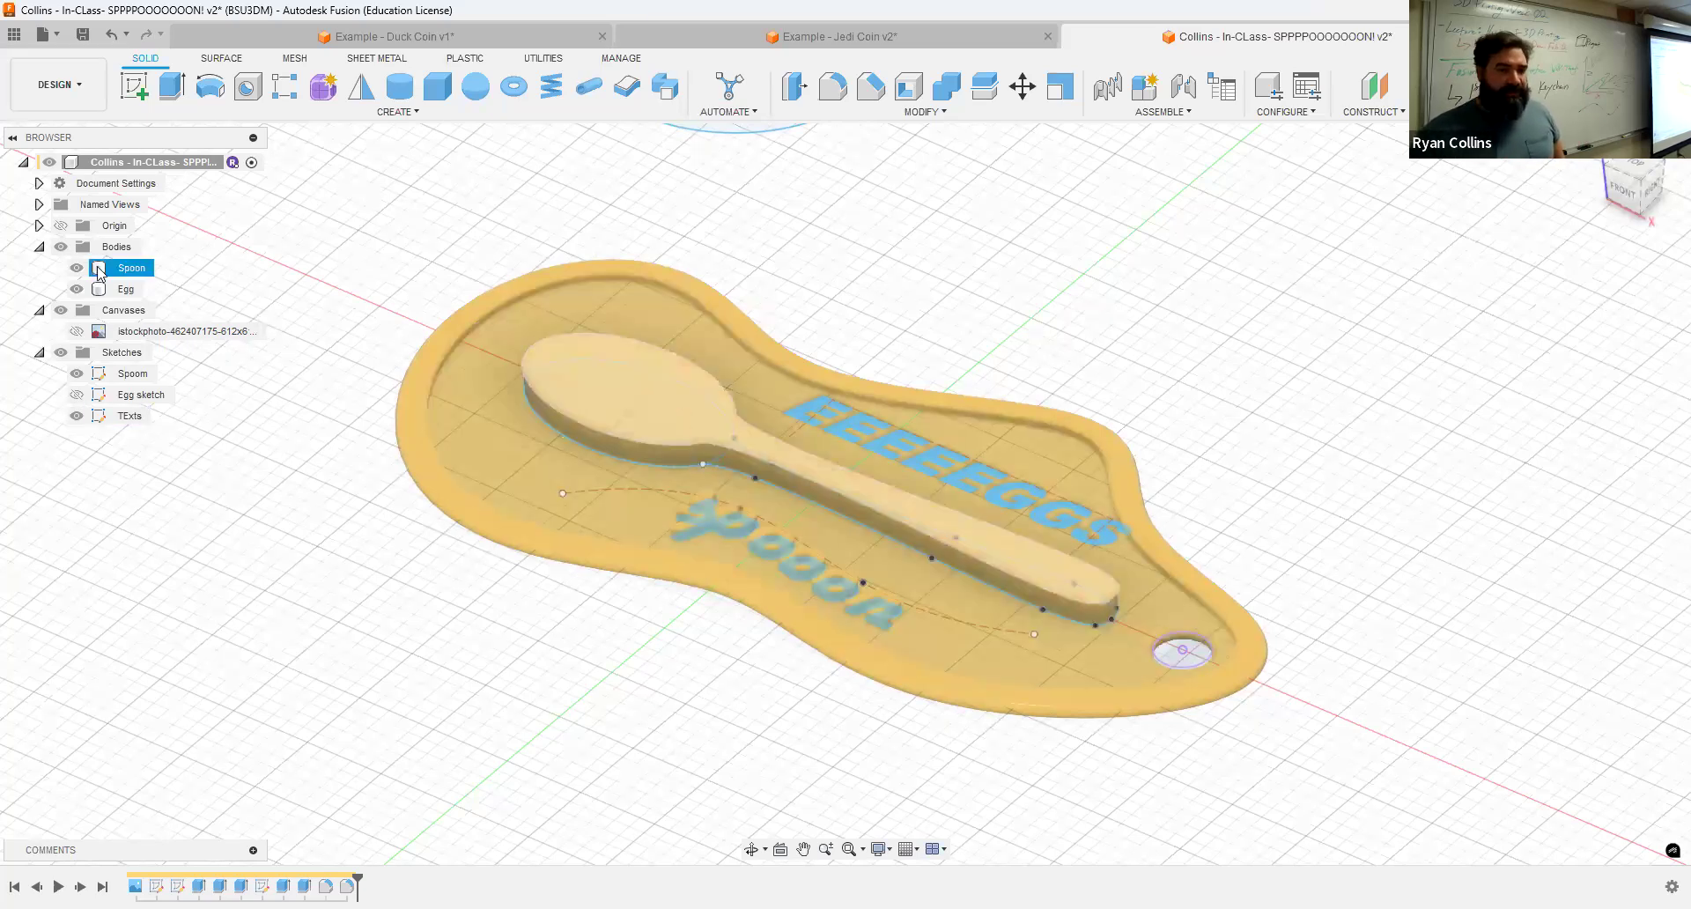
left_click(133, 86)
left_click(641, 384)
scroll(630, 508, "up", 5)
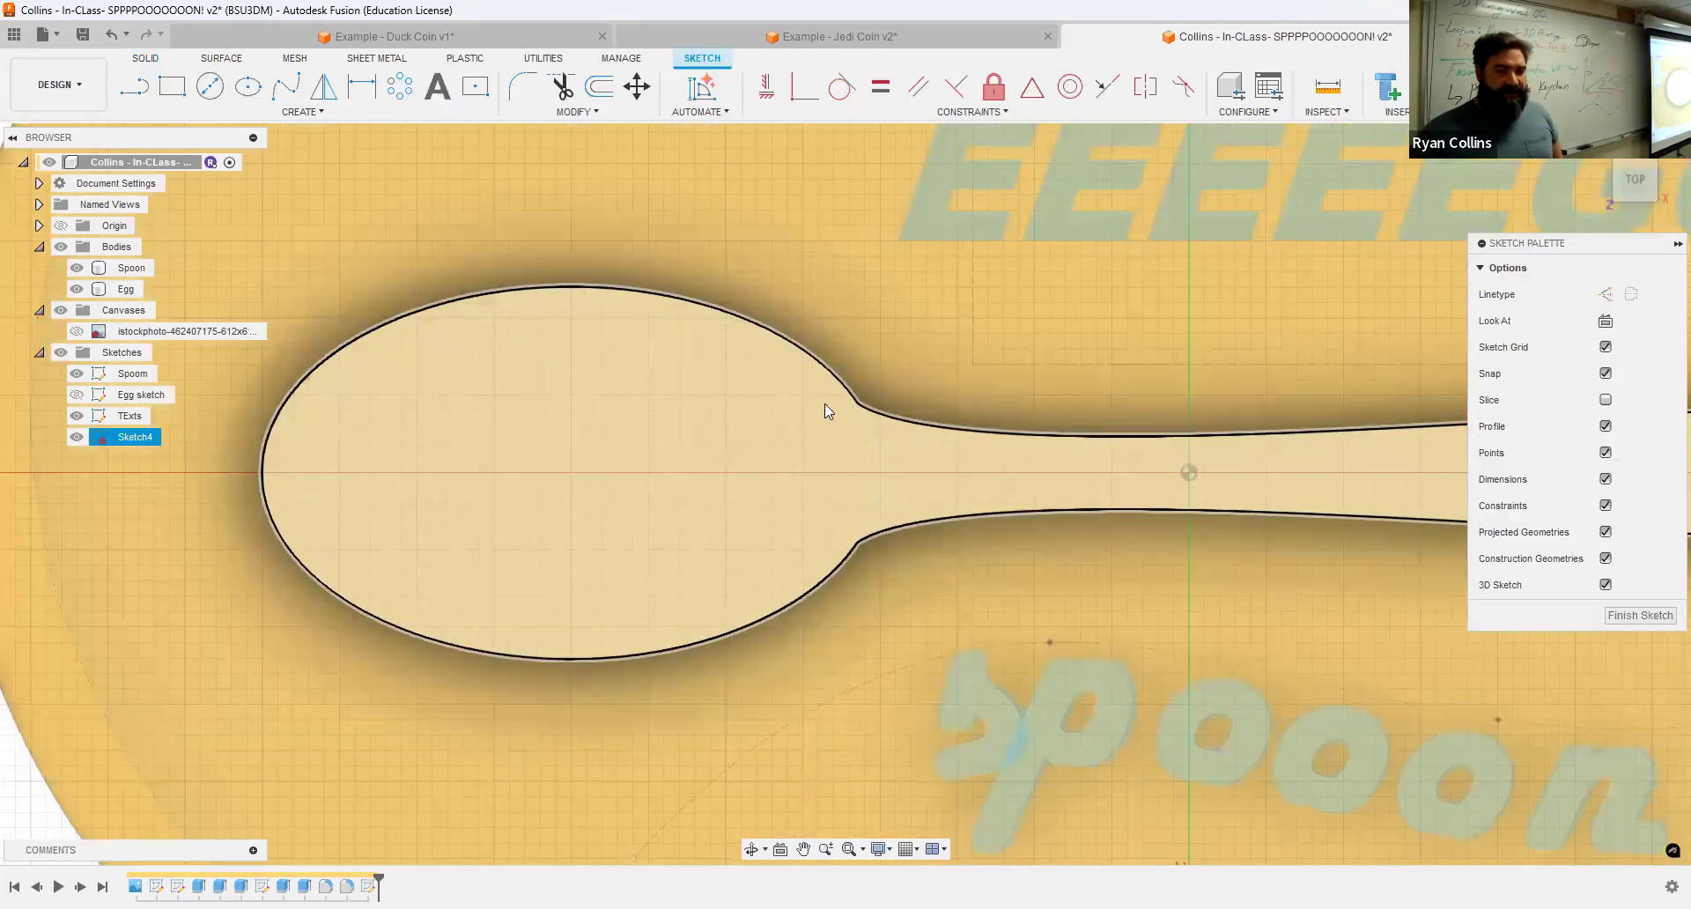
left_click(463, 209)
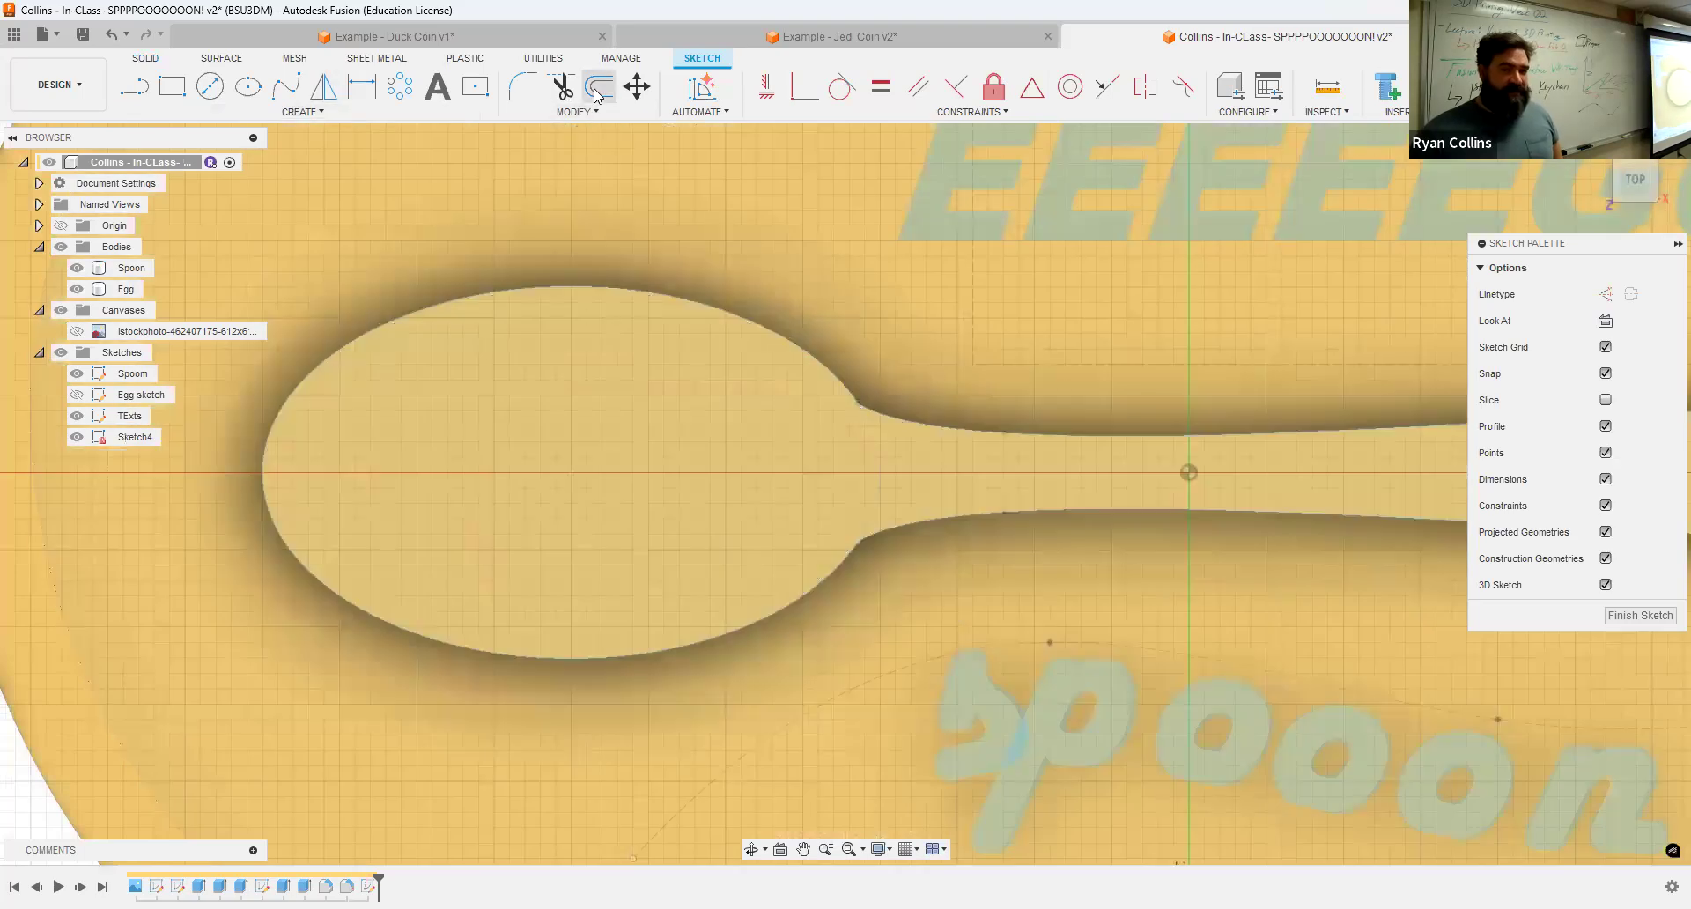
key("o")
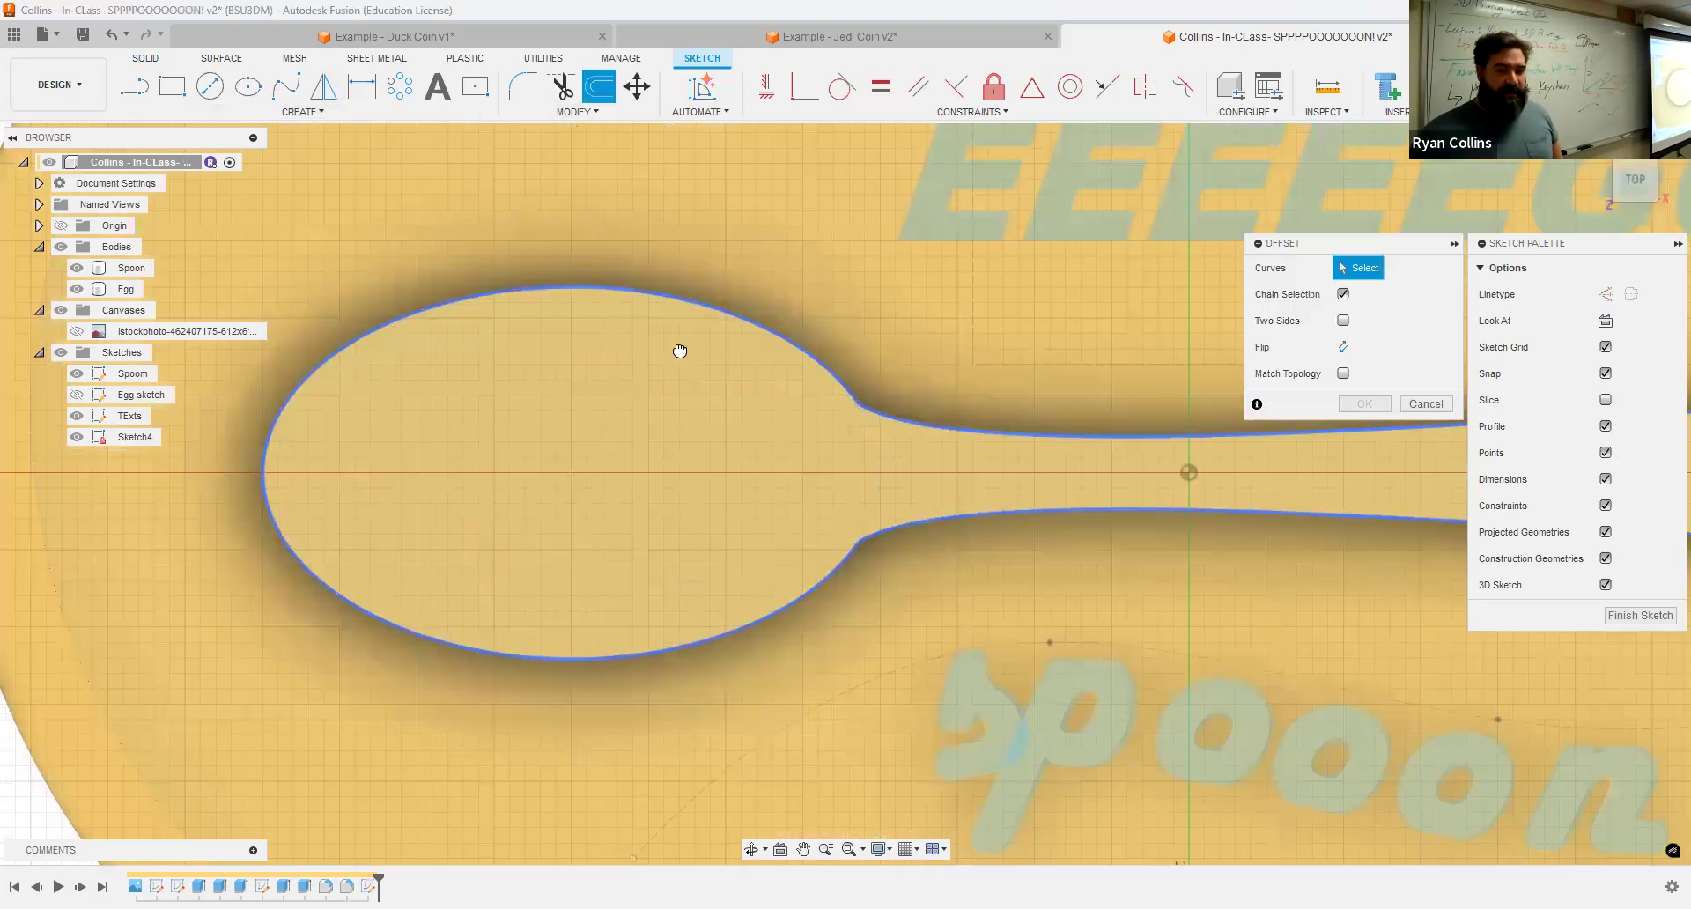
left_click(1298, 435)
left_click(1549, 88)
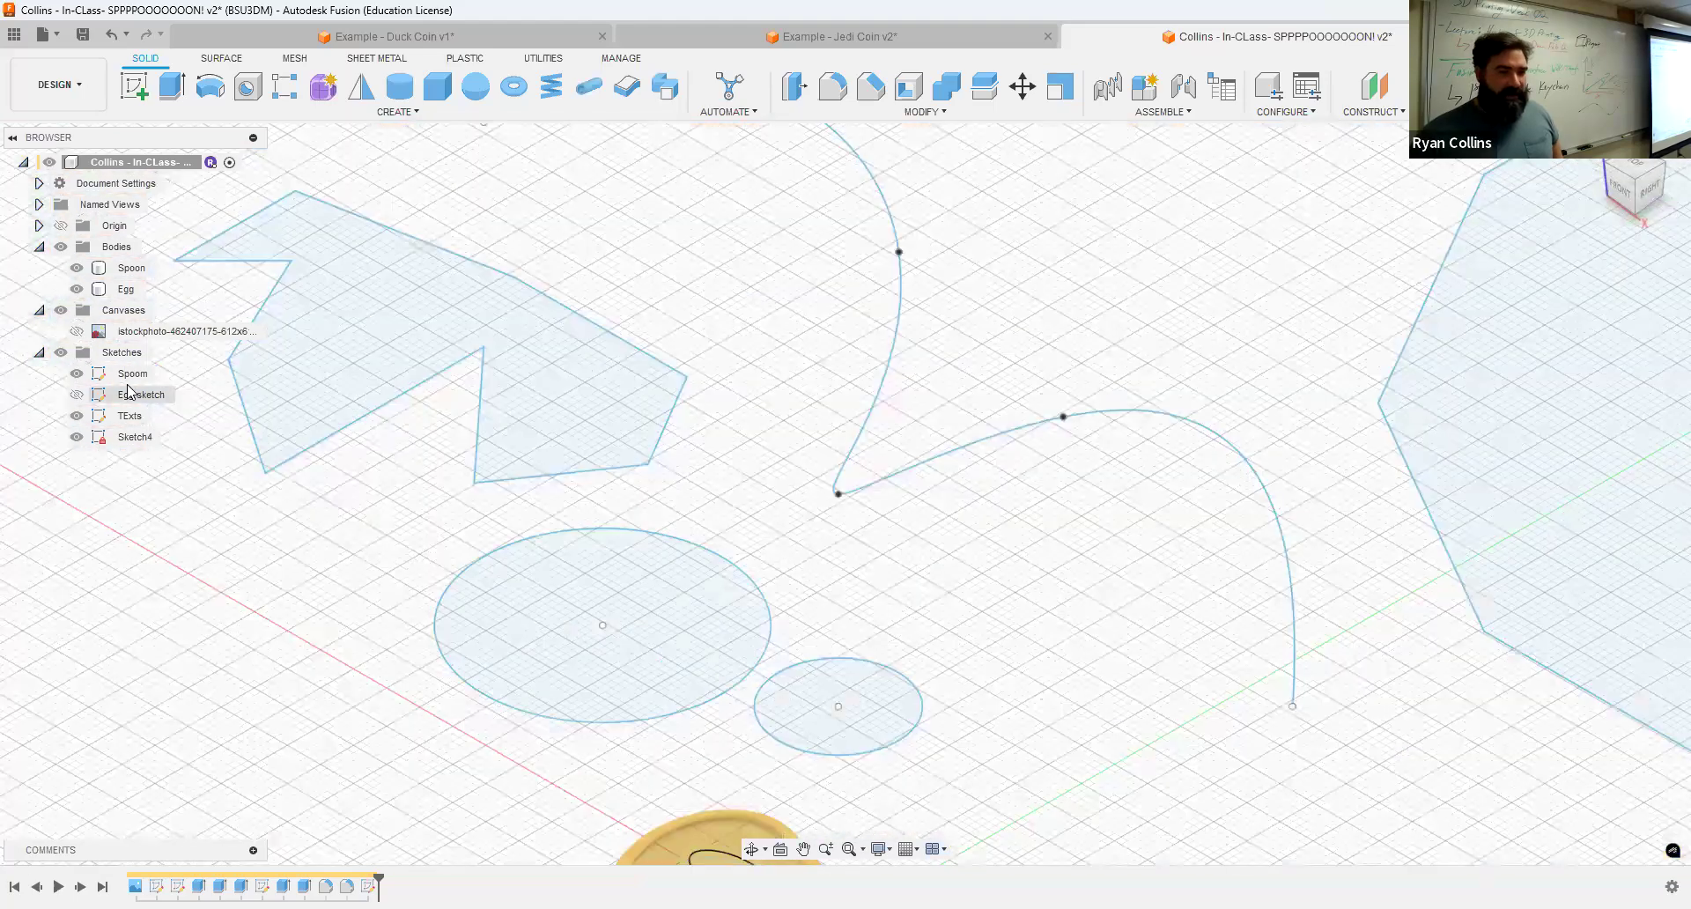
Step: Extrude-cut the offset spoon bowl profile 2.00 mm into the spoon
middle_click_drag(649, 638, 668, 447)
scroll(753, 615, "up", 4)
middle_click_drag(735, 616, 712, 405)
middle_click_drag(778, 599, 685, 379)
scroll(684, 378, "up", 3)
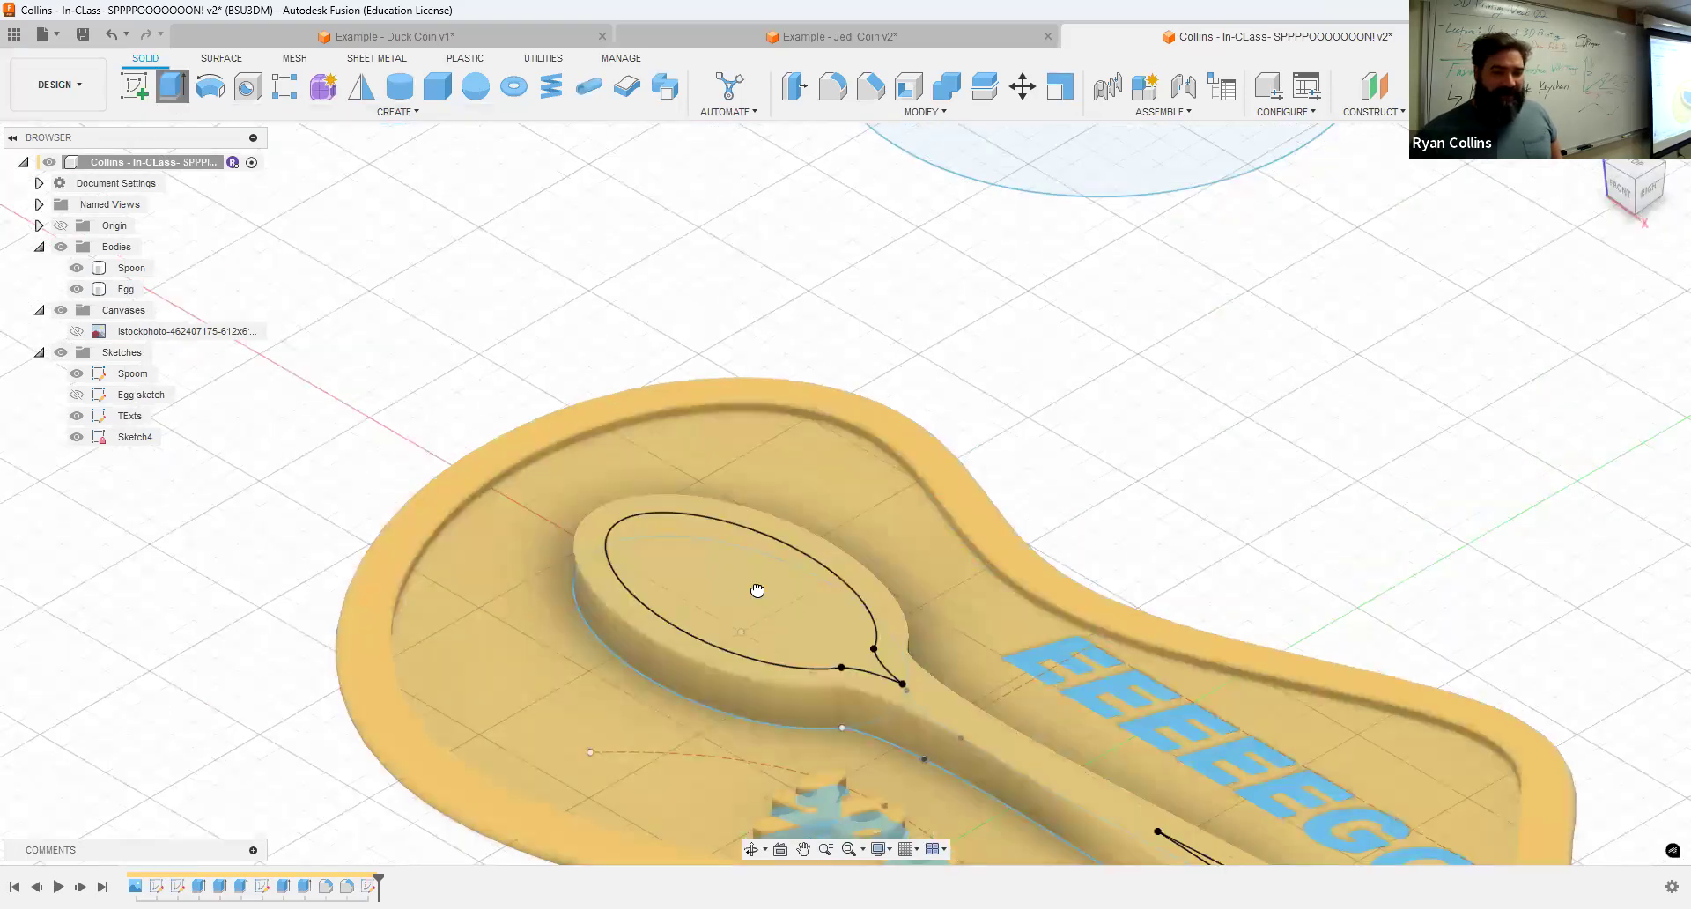
left_click(752, 610)
key("e")
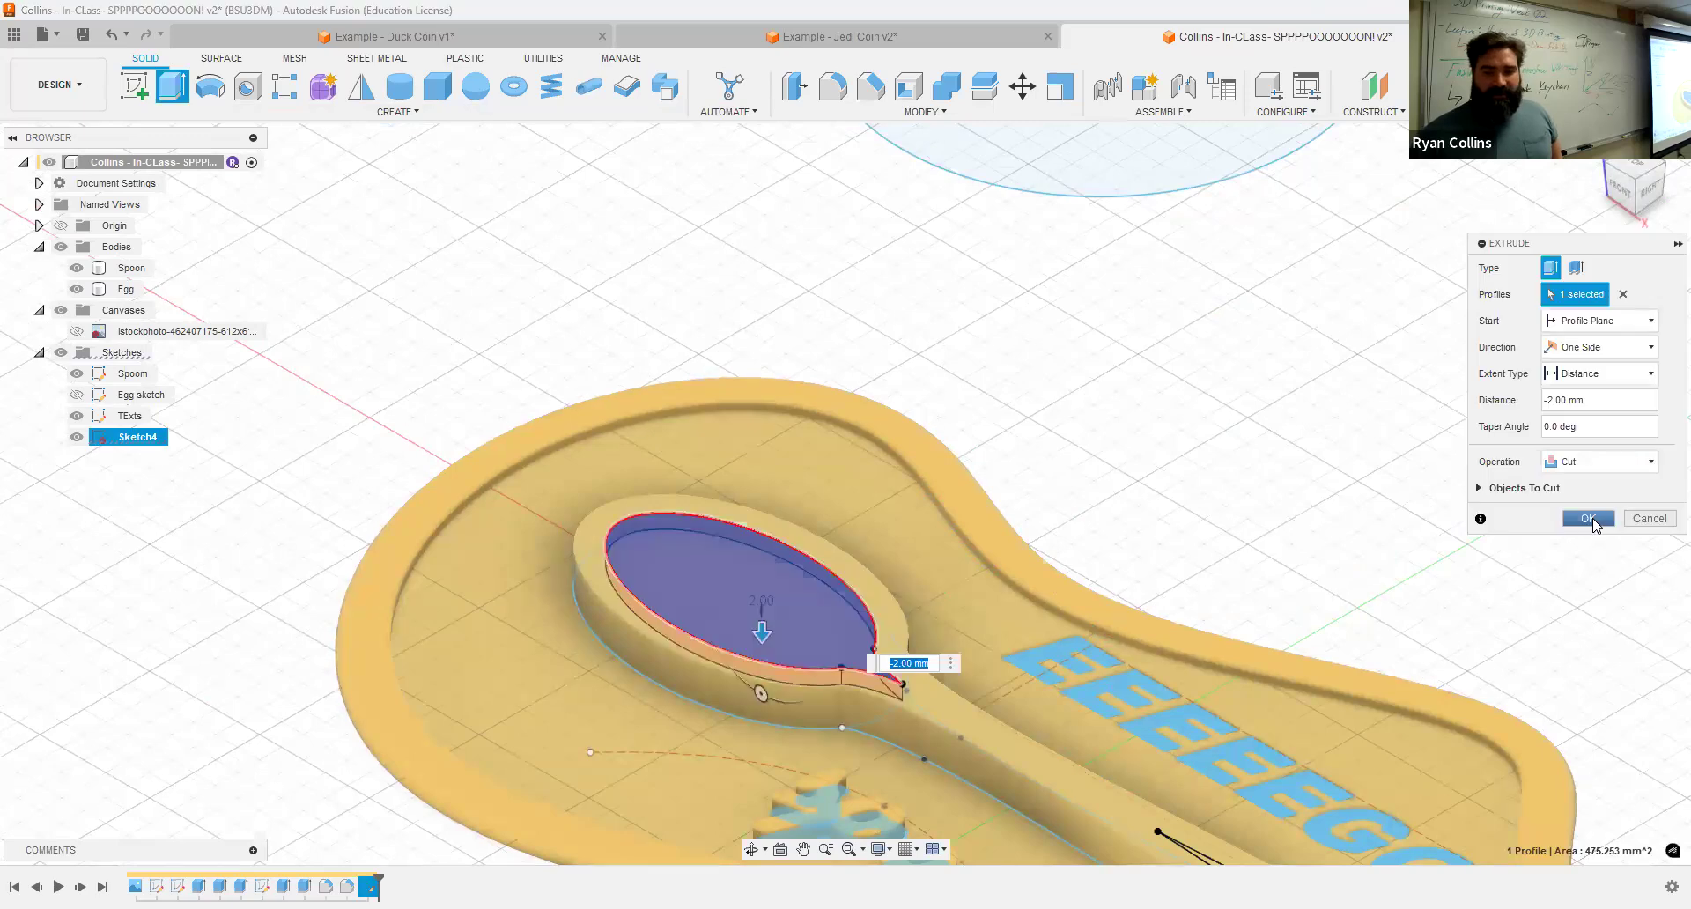
key("Return")
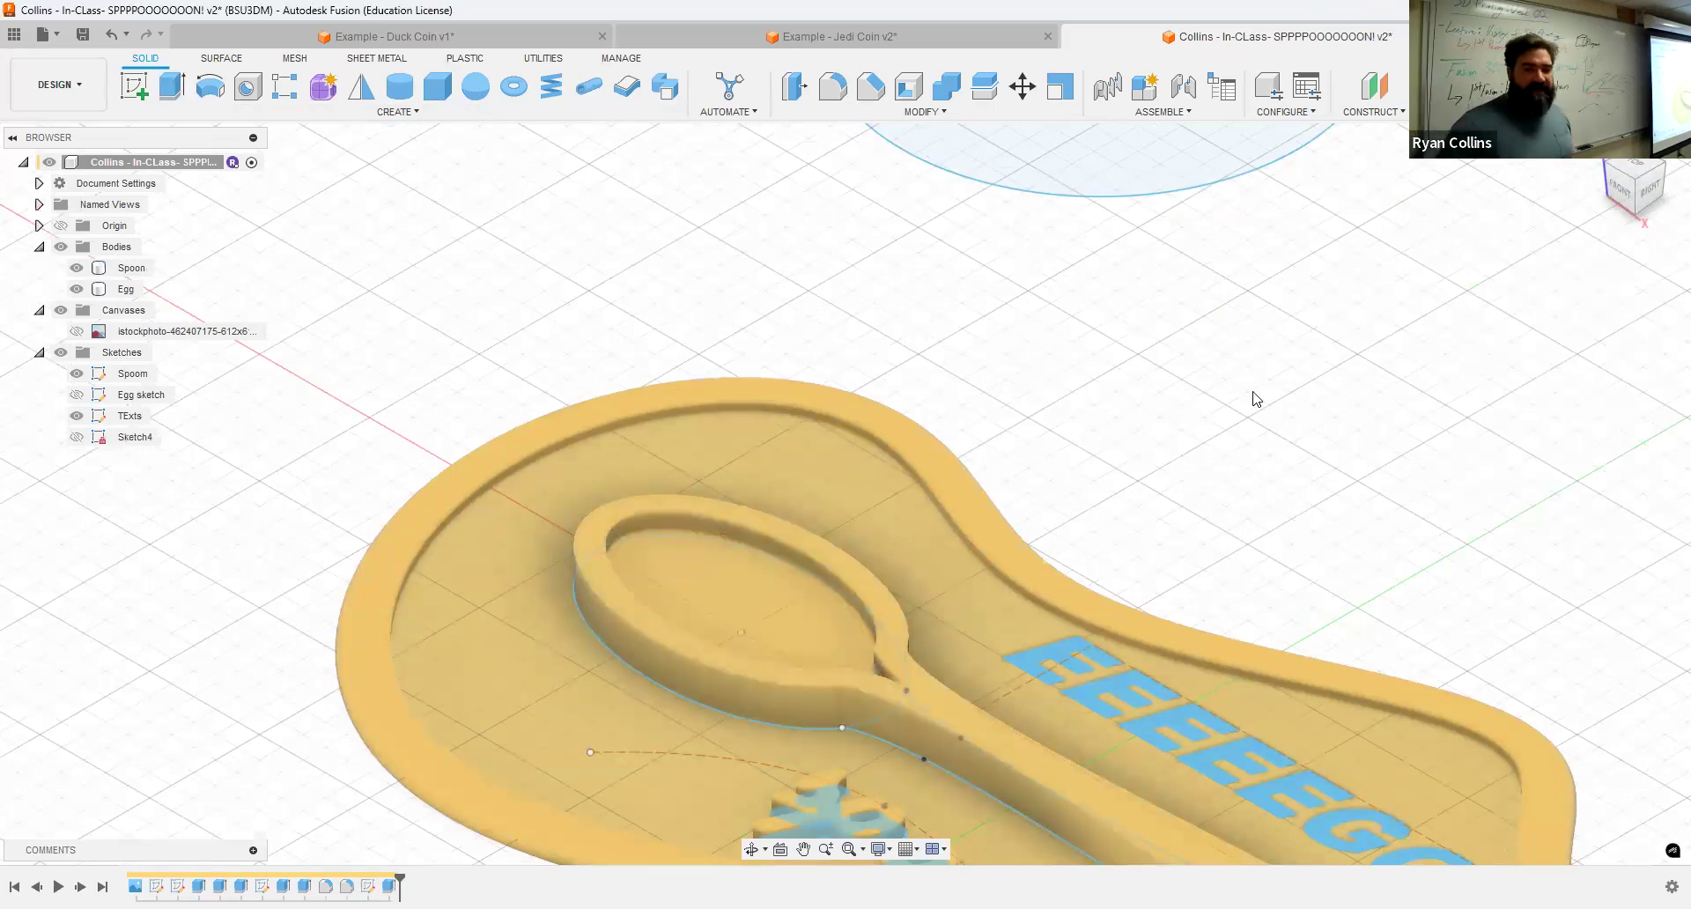
Step: Hide all sketches to view the finished keychain
middle_click_drag(967, 329, 745, 140)
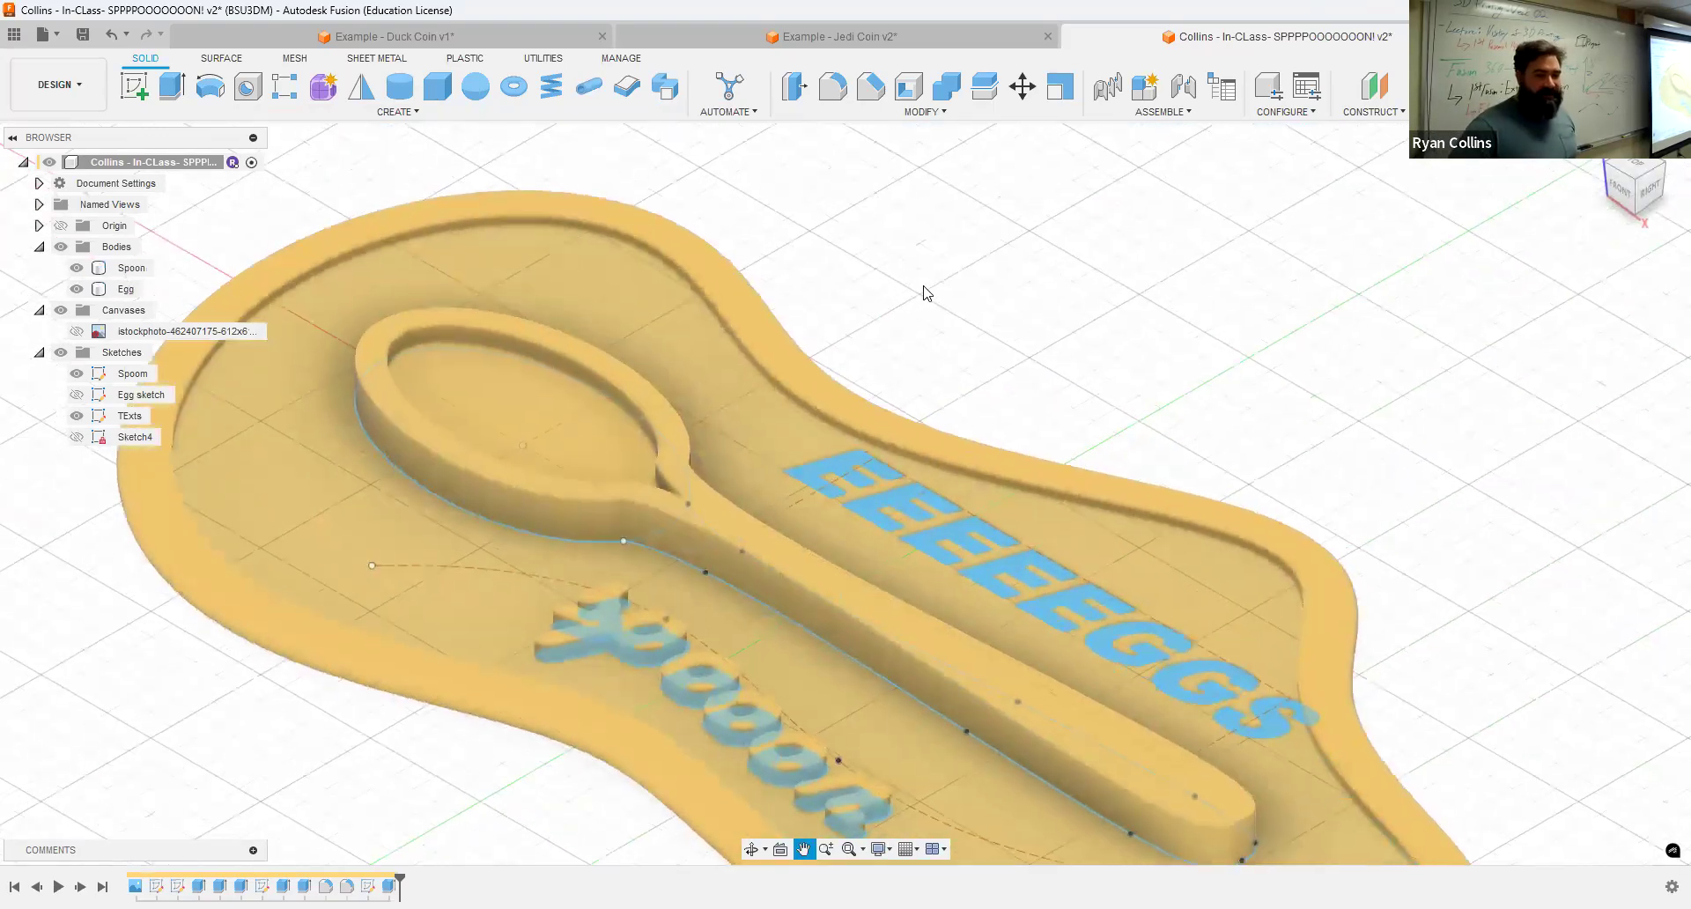
left_click(59, 354)
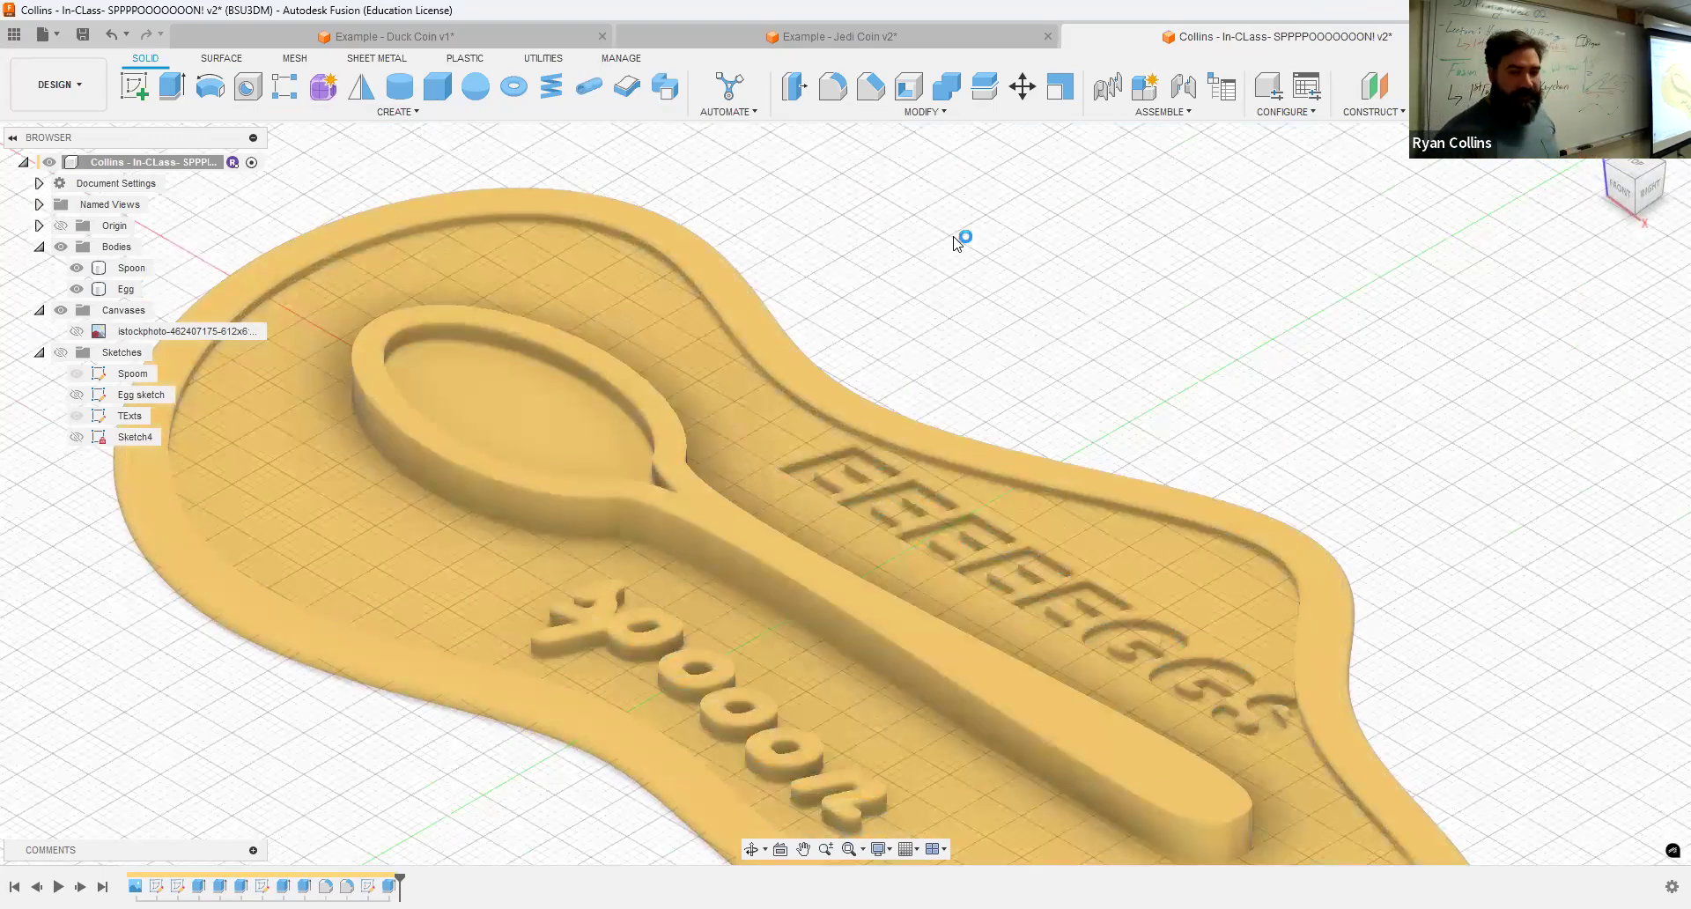
scroll(962, 238, "down", 5)
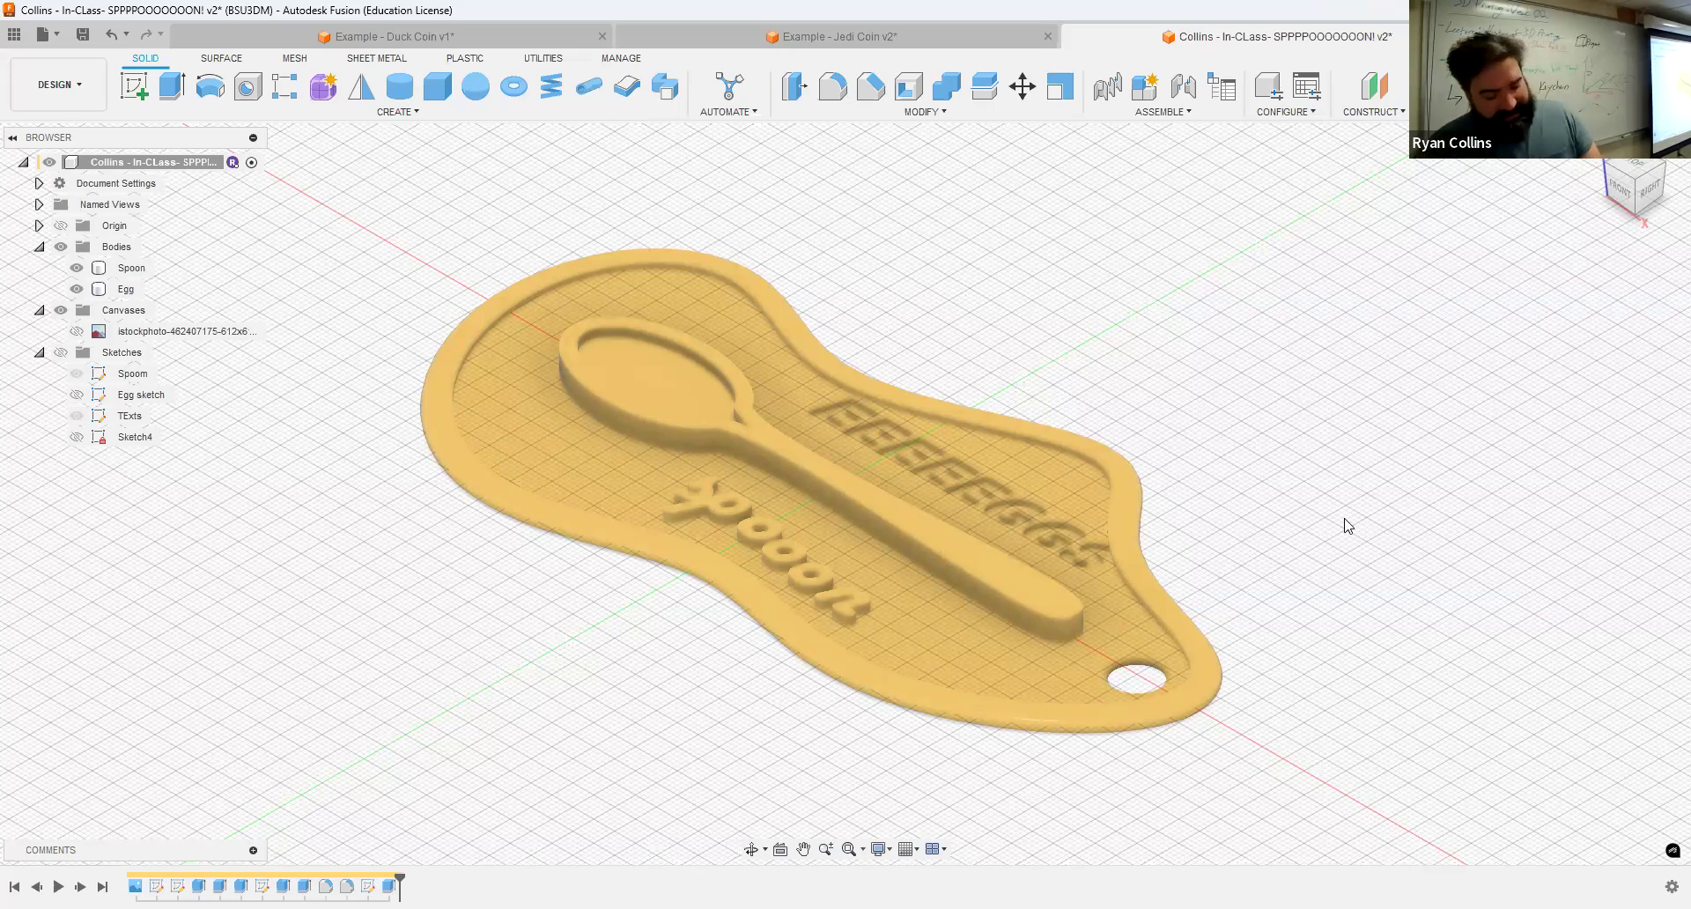
Step: Save the design as a new version and open its version history in the data panel
key("ctrl+s")
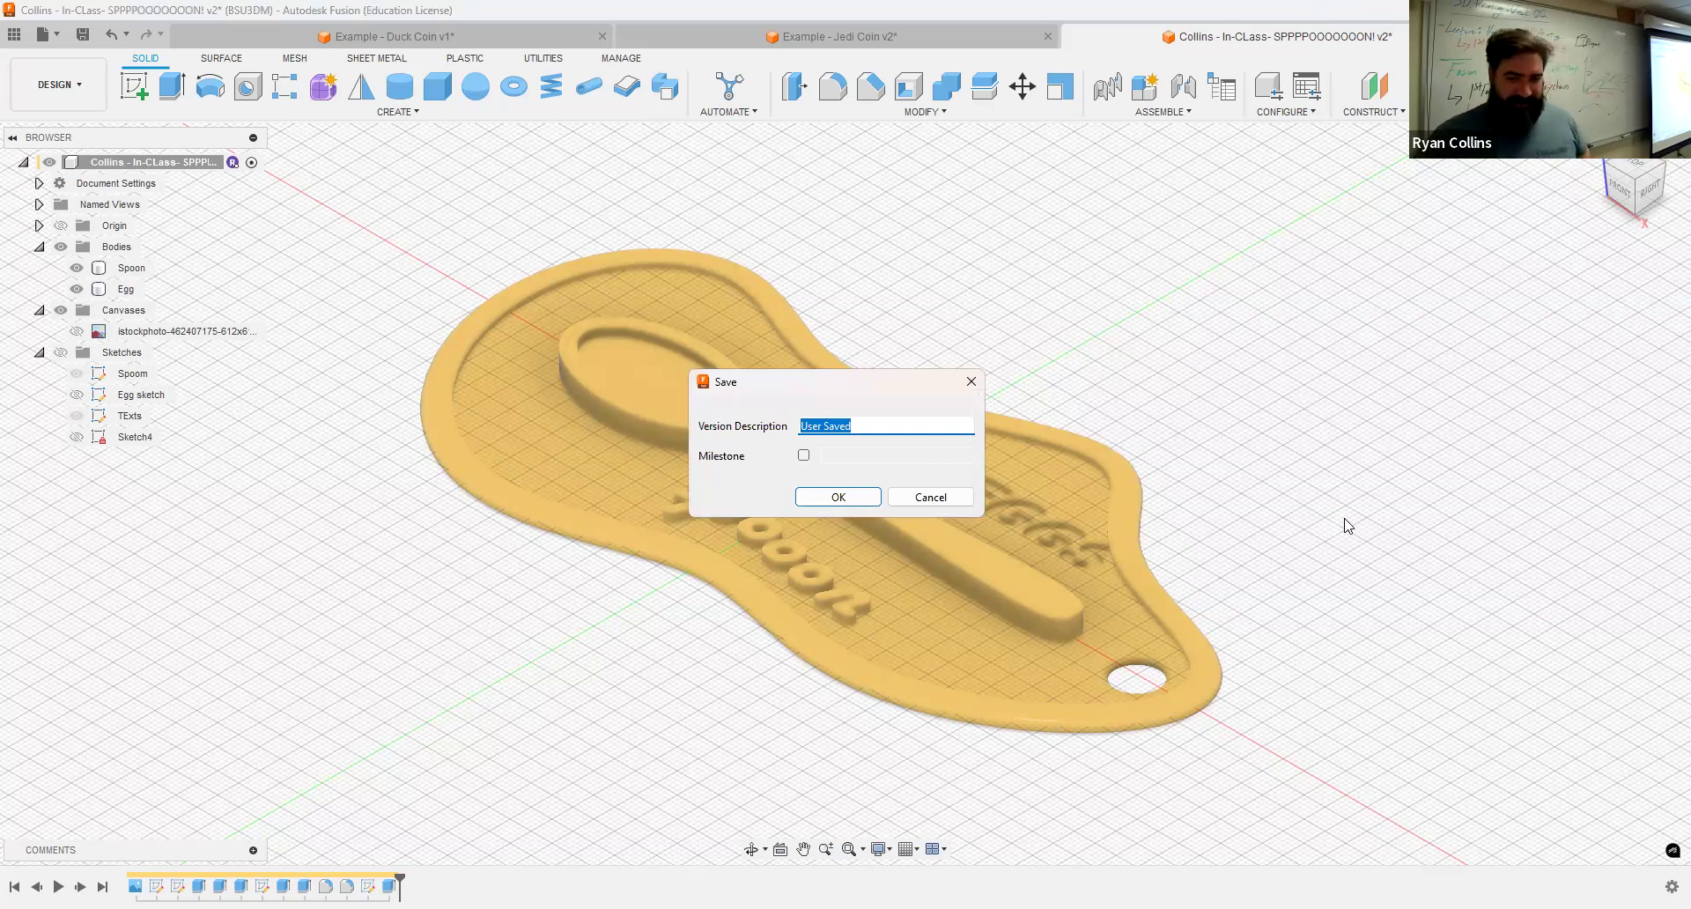
key("Return")
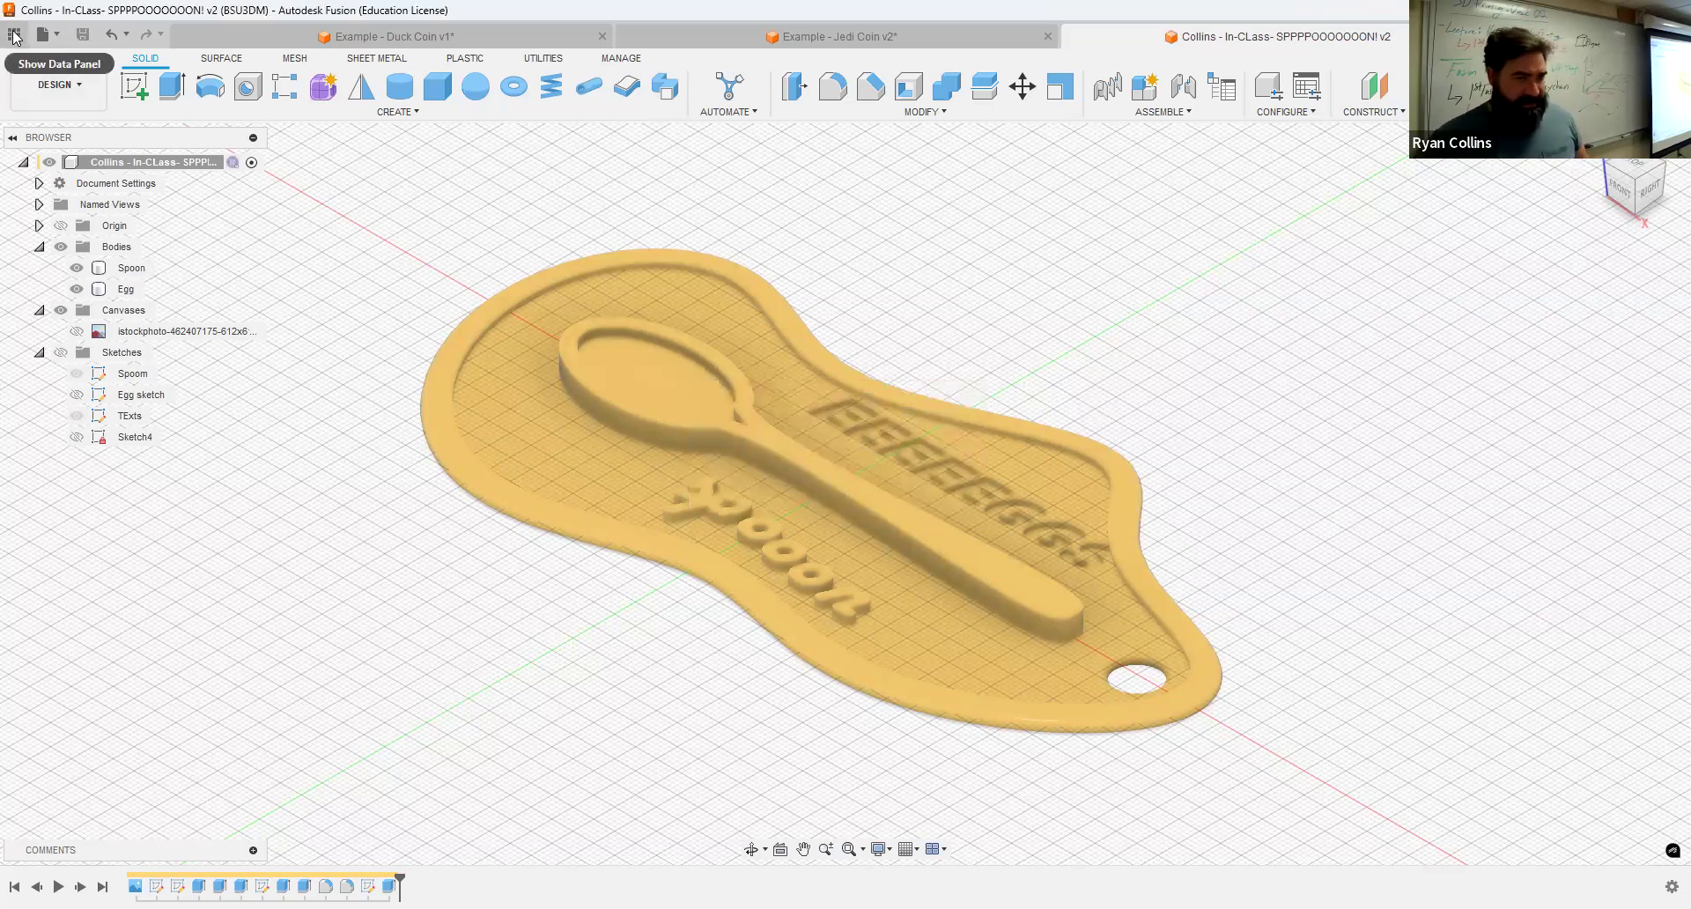
left_click(14, 35)
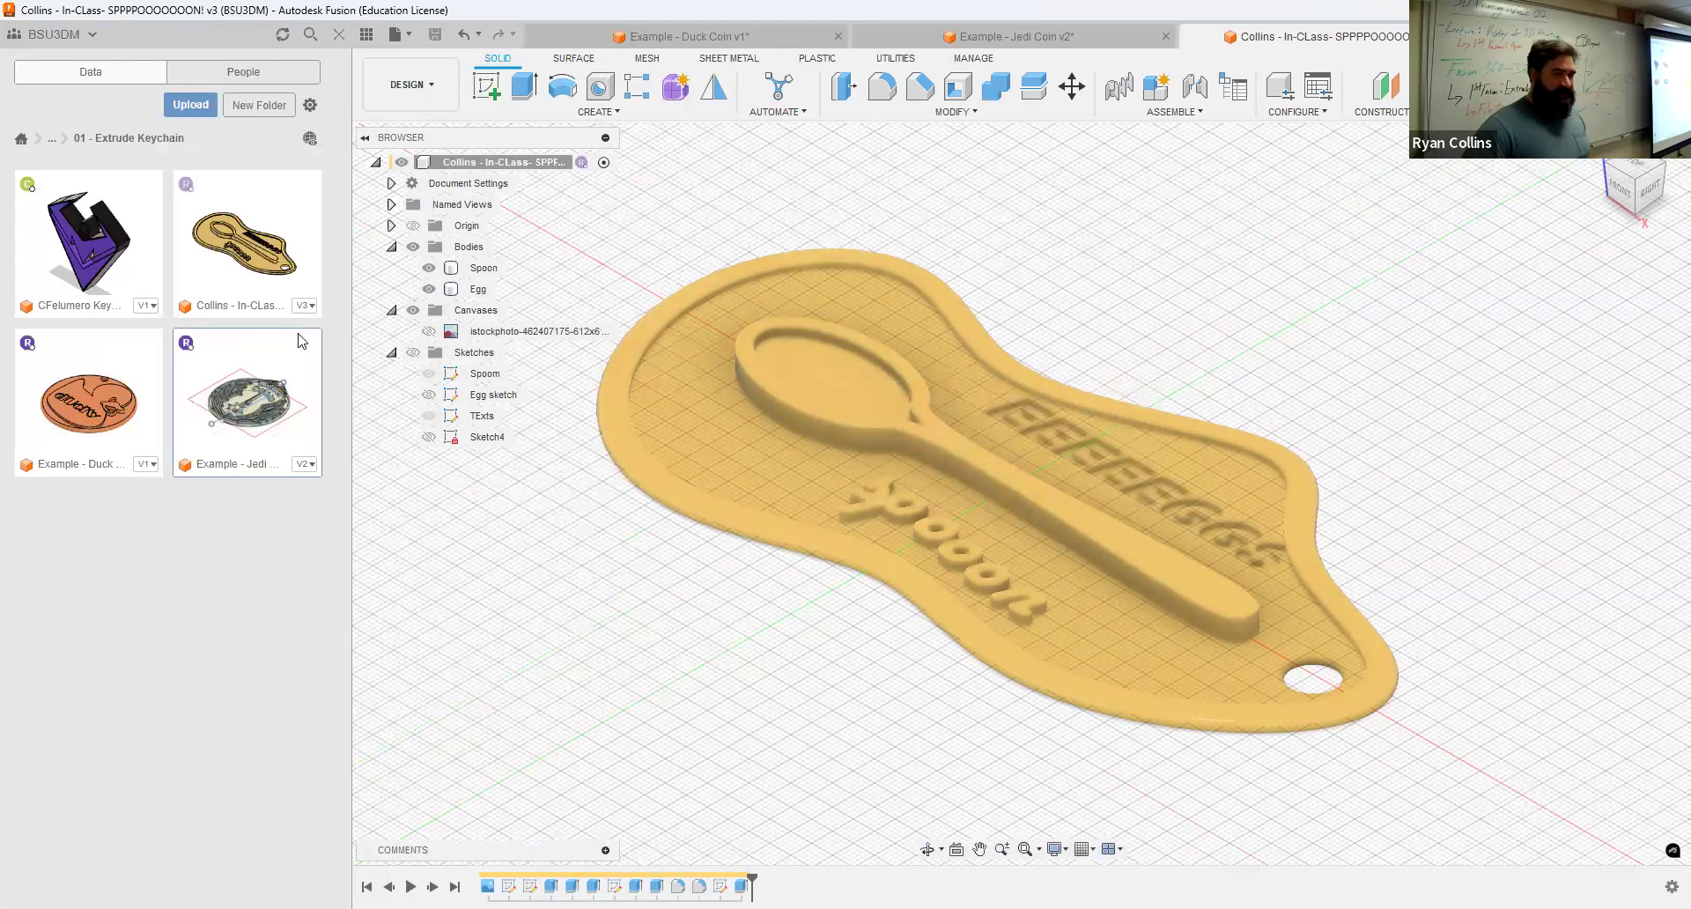
left_click(305, 307)
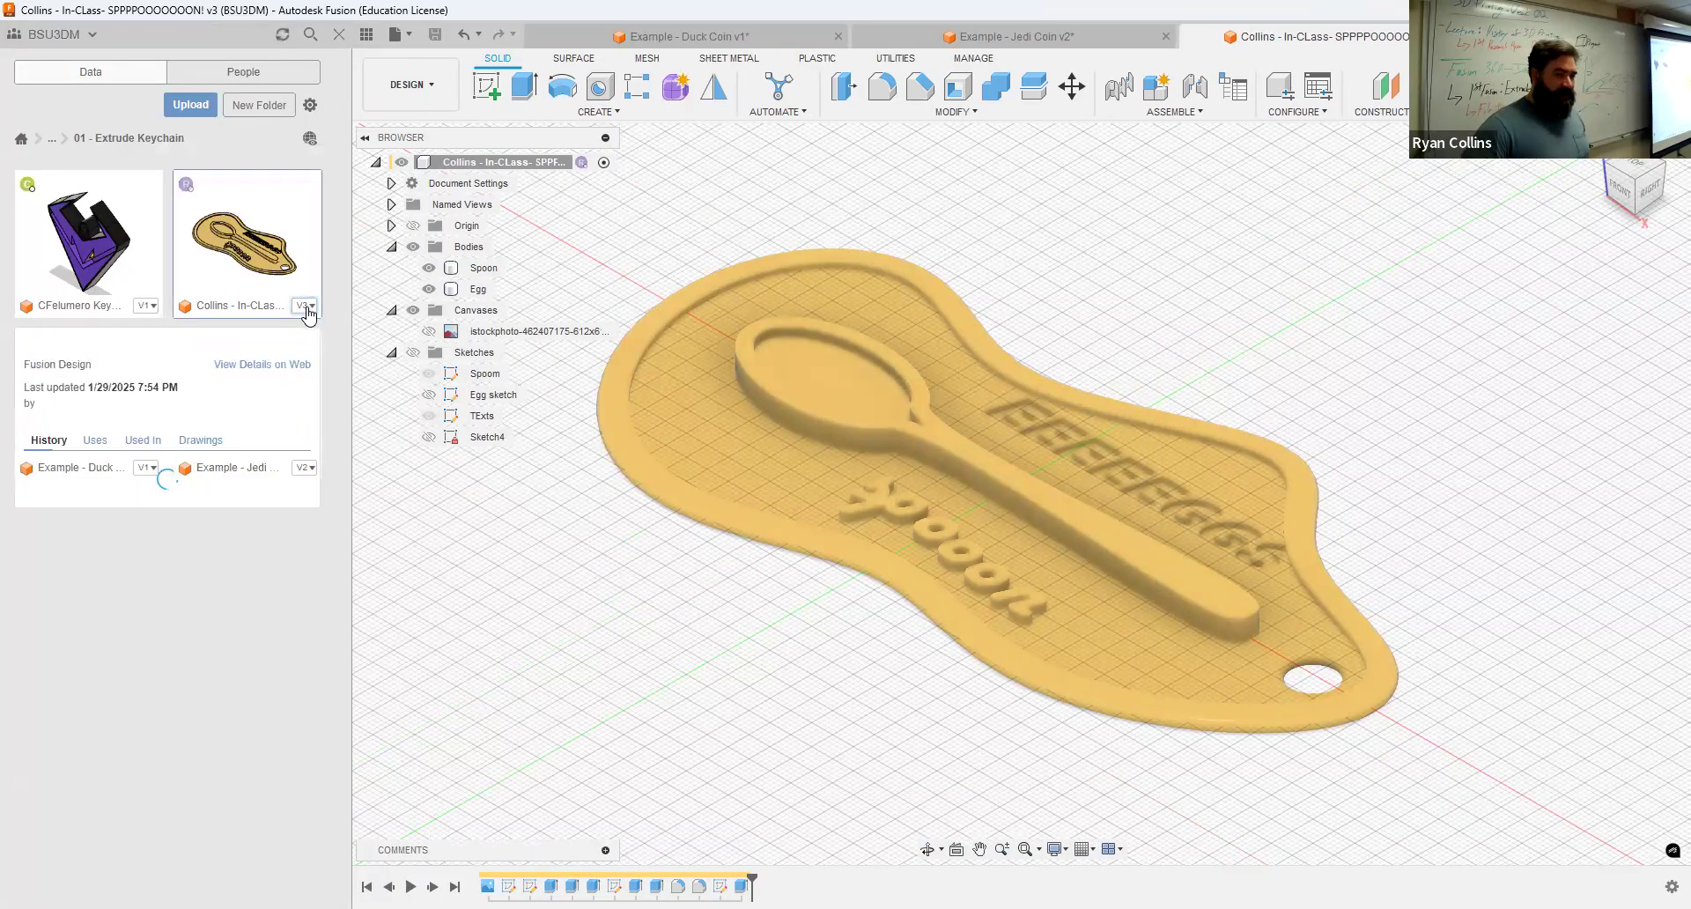